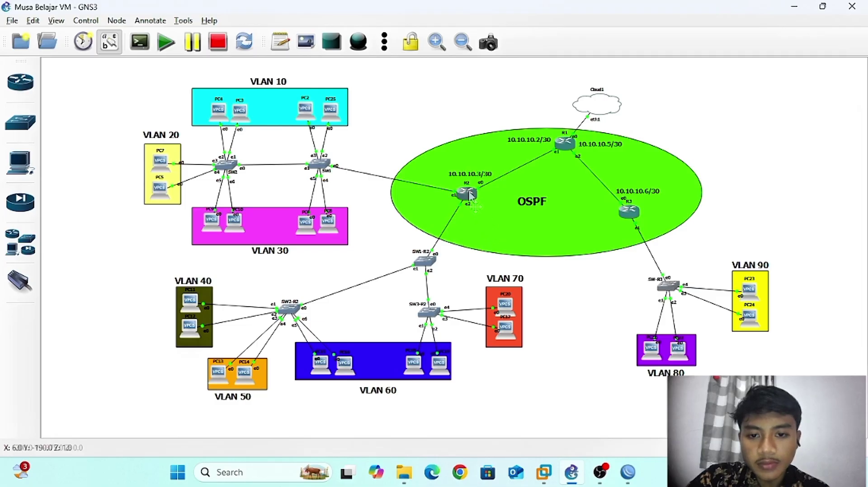
- Shift the green OSPF ellipse slightly right and up around the three routers in the topology, leaving it deselected
{"action": "left_click_drag", "start_coordinate": [515, 221], "coordinate": [495, 230]}
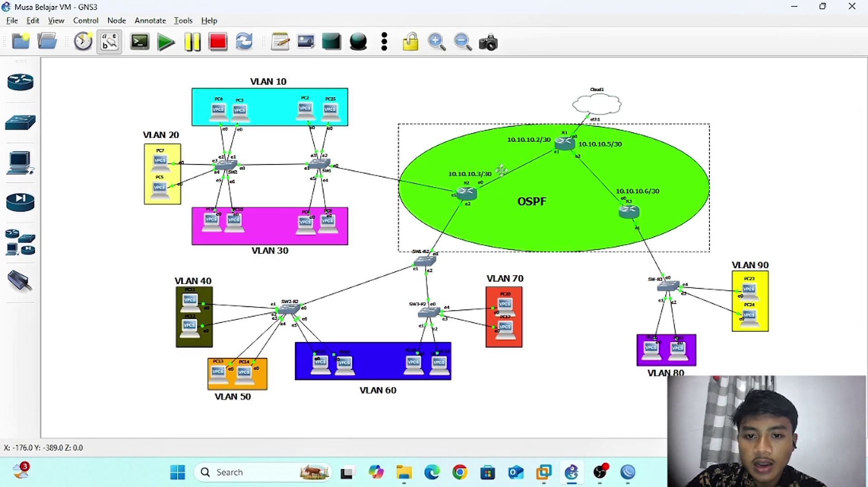
{"action": "left_click_drag", "start_coordinate": [611, 171], "coordinate": [615, 170]}
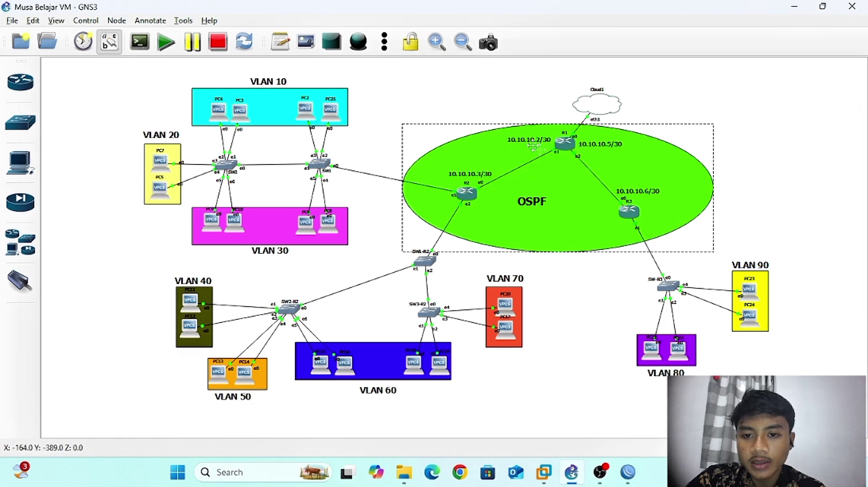
{"action": "left_click", "coordinate": [464, 108]}
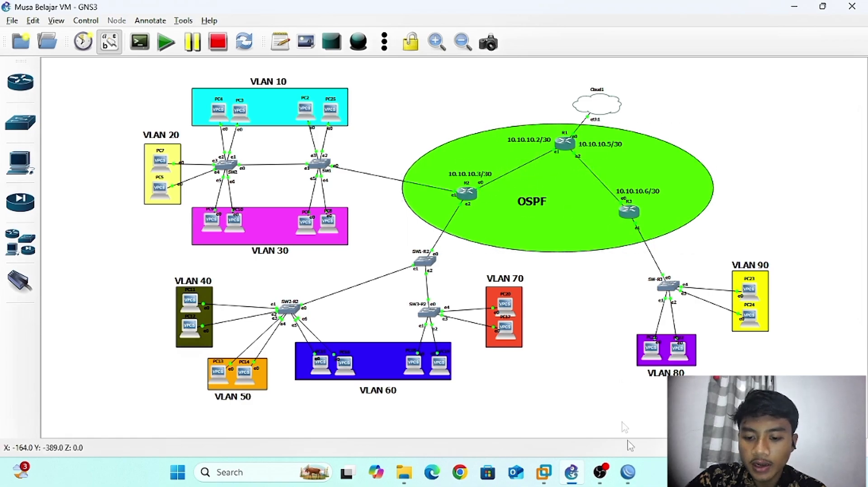
- Switch to the WinBox session of R1, open its IP address list and examine the address assigned to each interface
{"action": "mouse_move", "coordinate": [633, 472]}
{"action": "left_click", "coordinate": [521, 402]}
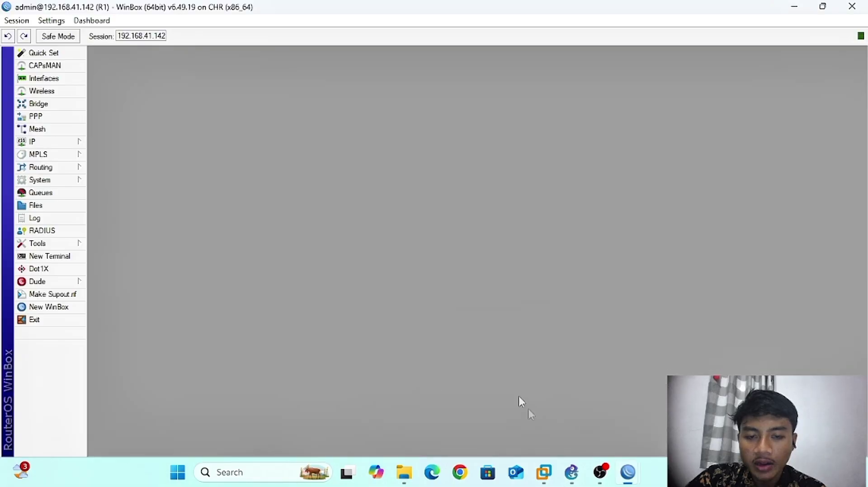
{"action": "left_click", "coordinate": [46, 142]}
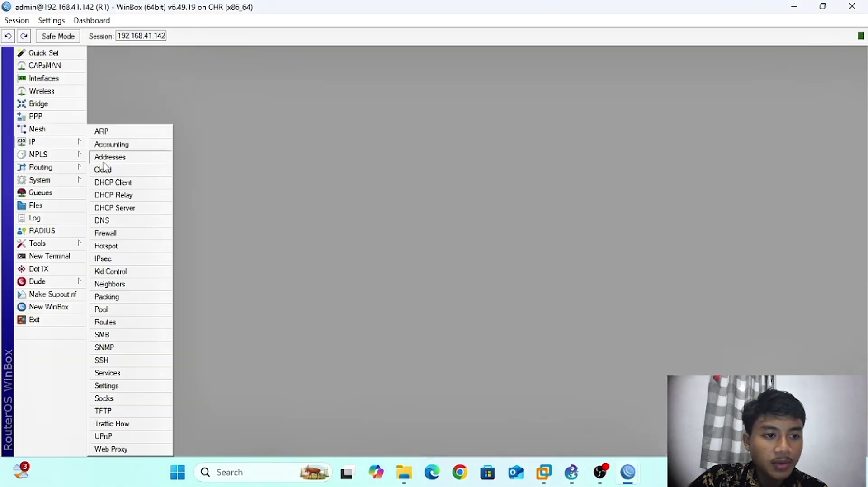
{"action": "left_click", "coordinate": [108, 158]}
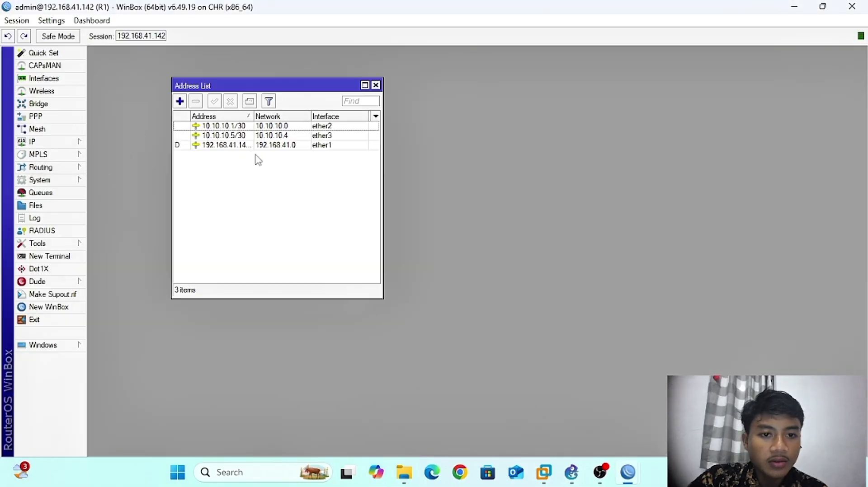
{"action": "left_click", "coordinate": [246, 135]}
{"action": "left_click", "coordinate": [226, 126]}
{"action": "left_click", "coordinate": [224, 127], "text": "ctrl"}
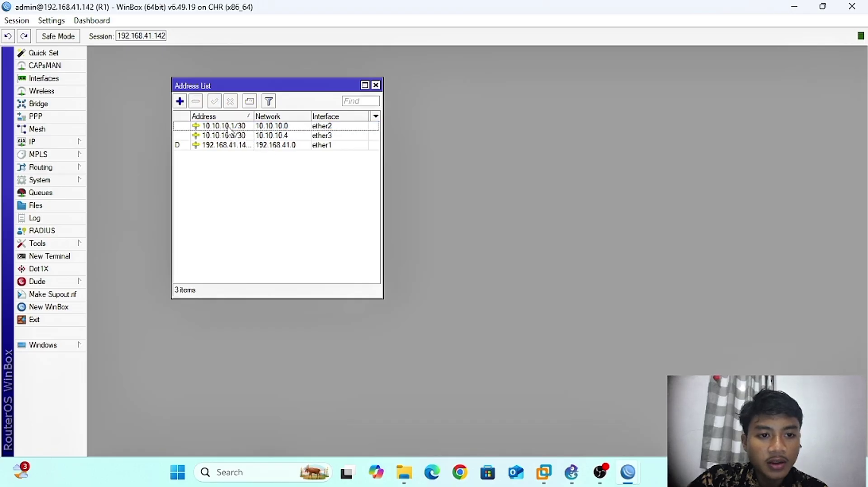
{"action": "left_click", "coordinate": [294, 137]}
{"action": "left_click", "coordinate": [279, 158]}
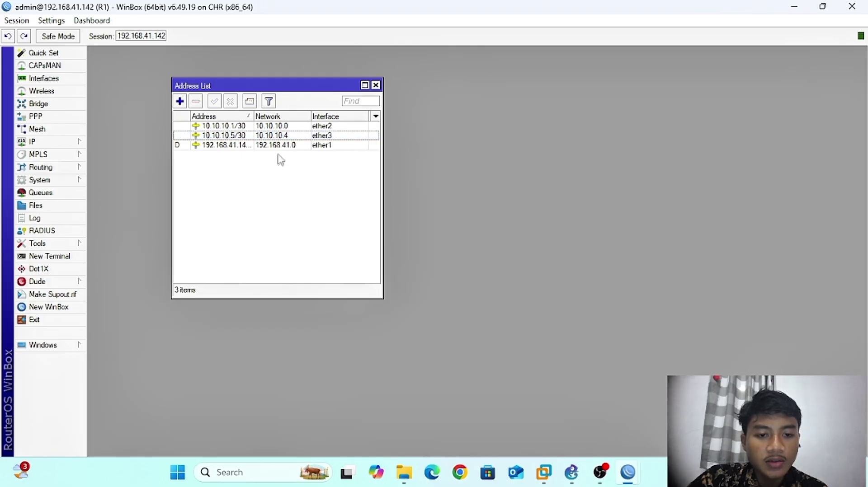
{"action": "left_click", "coordinate": [214, 145]}
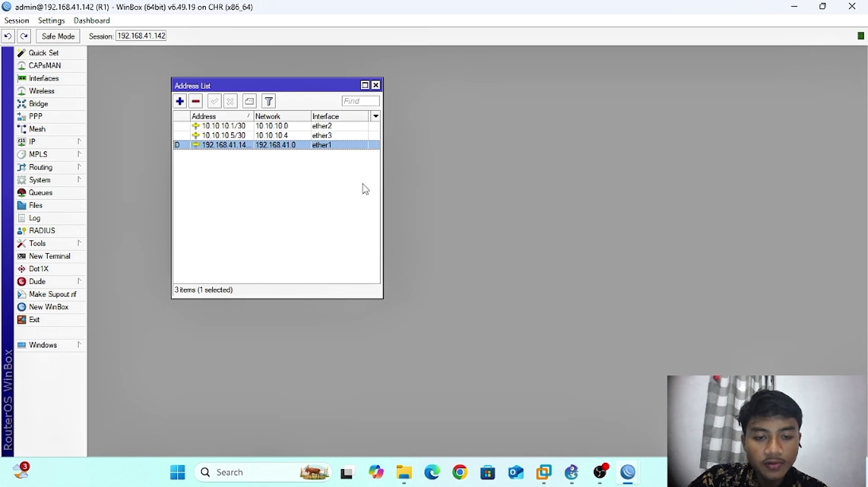
- Check the topology in GNS3, switch to the WinBox session of R2 and open its IP address list
{"action": "left_click", "coordinate": [572, 474]}
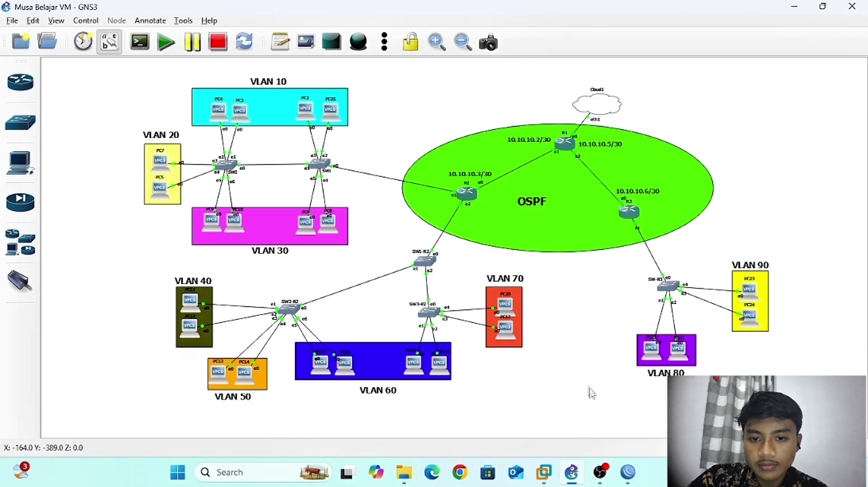
{"action": "mouse_move", "coordinate": [628, 473]}
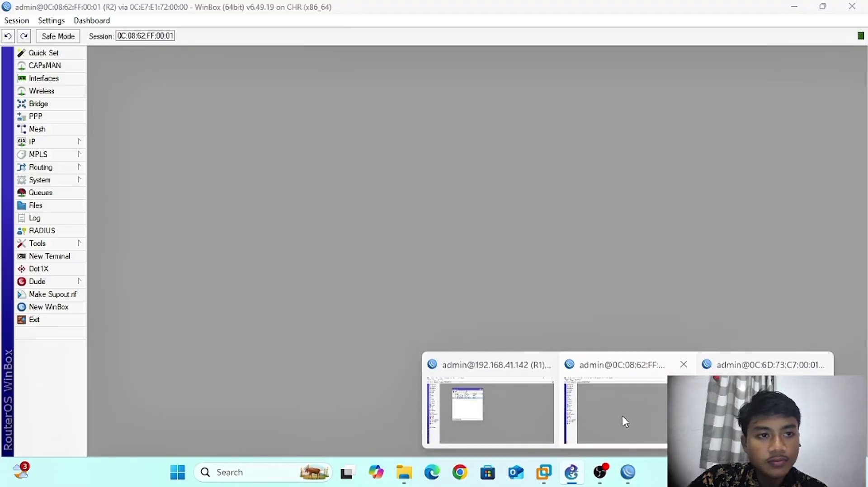
{"action": "left_click", "coordinate": [622, 416]}
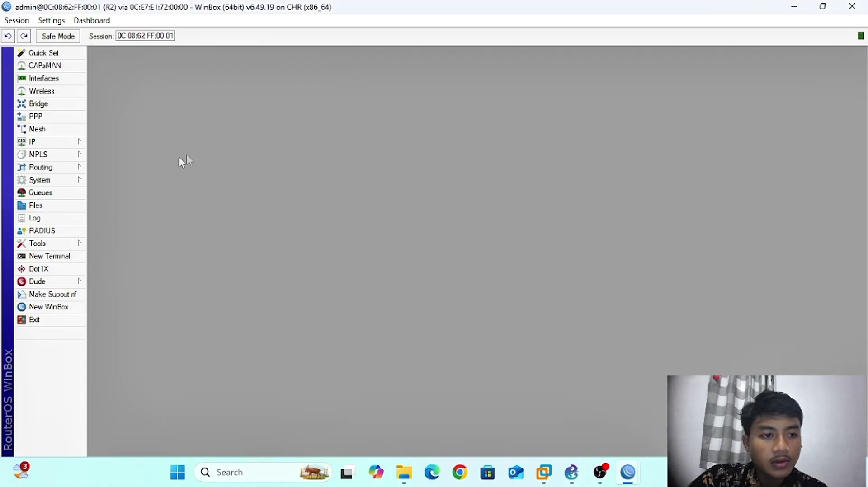
{"action": "left_click", "coordinate": [79, 143]}
{"action": "left_click", "coordinate": [102, 158]}
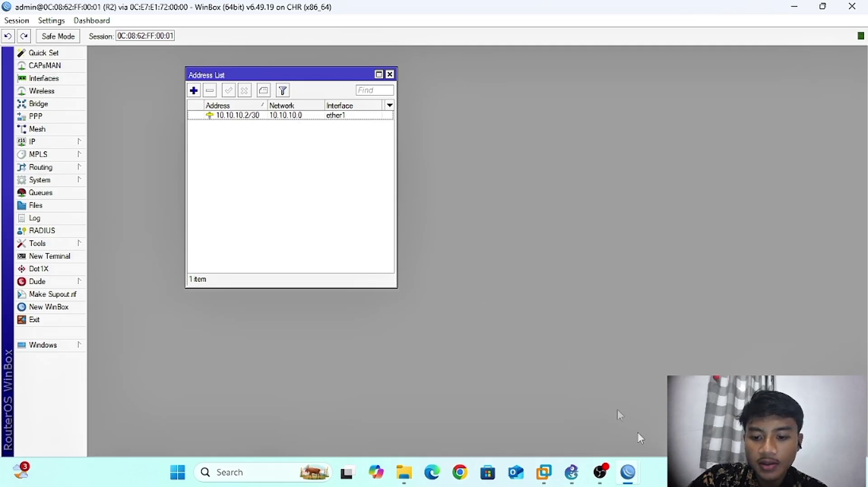
- Switch to the WinBox session of R3 and display its IP address list, moved nearer the main menu
{"action": "mouse_move", "coordinate": [628, 472]}
{"action": "left_click", "coordinate": [760, 398]}
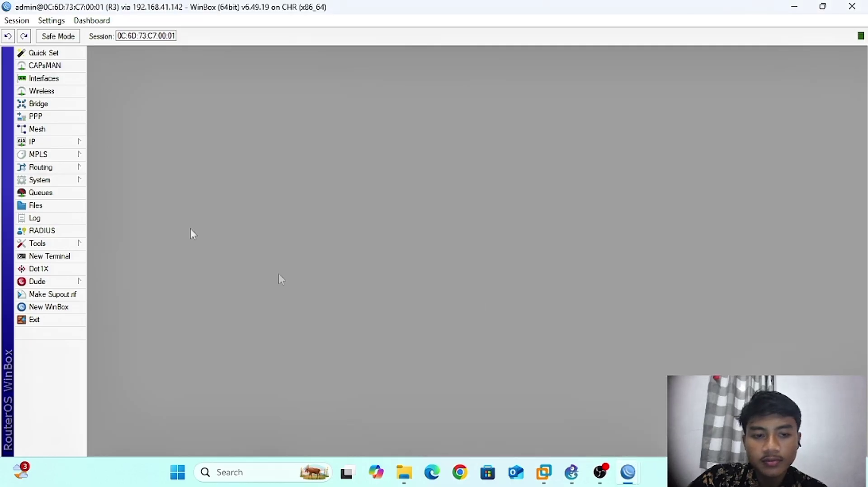
{"action": "left_click", "coordinate": [50, 143]}
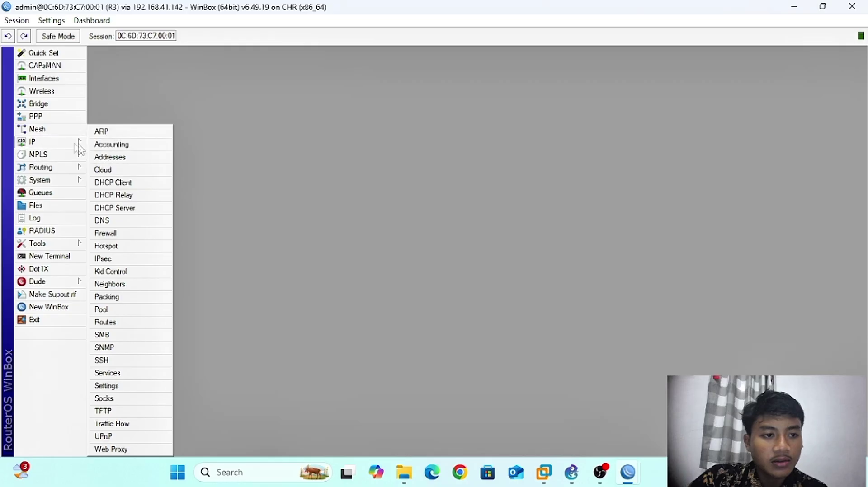
{"action": "left_click", "coordinate": [100, 159]}
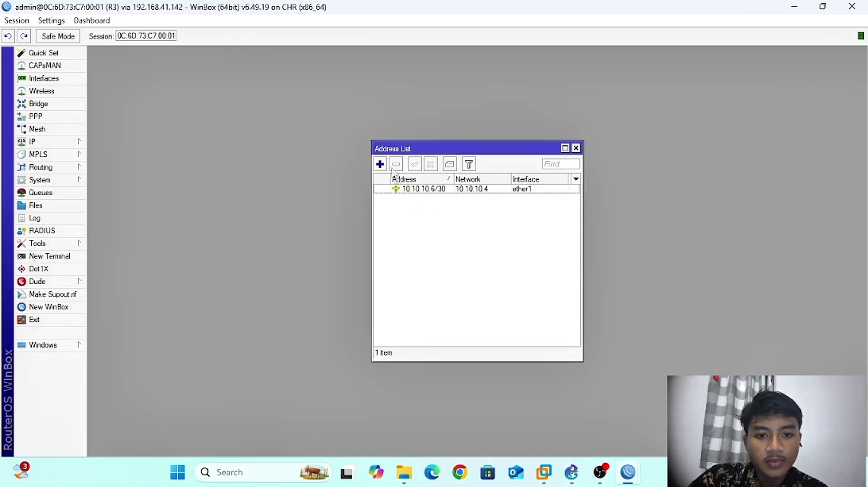
{"action": "left_click_drag", "start_coordinate": [394, 154], "coordinate": [291, 102]}
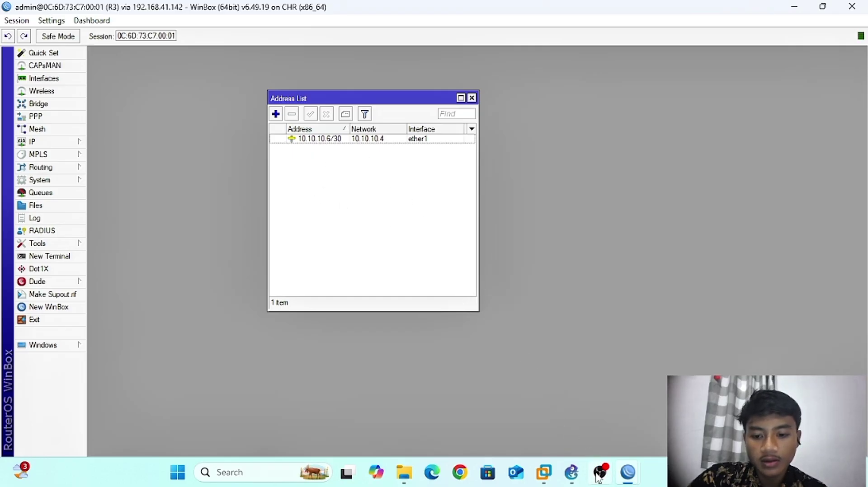
- Return to the WinBox session of R1 and open the OSPF routing settings at the list of instances
{"action": "mouse_move", "coordinate": [606, 477]}
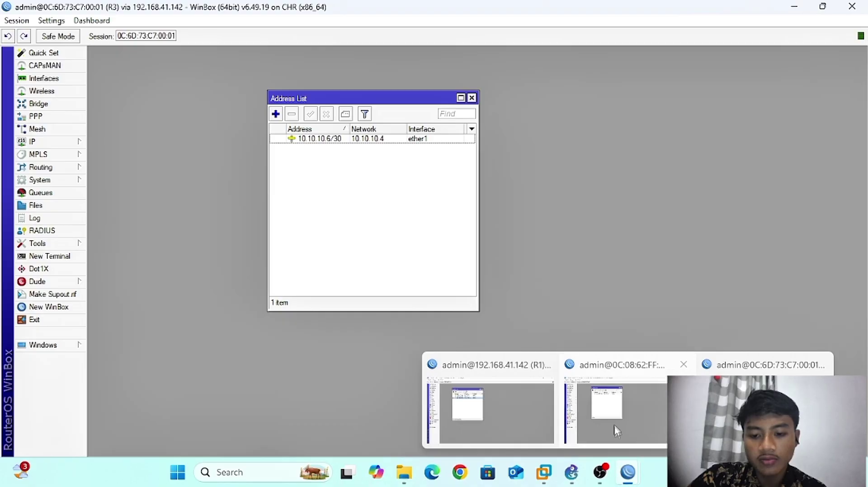
{"action": "left_click", "coordinate": [521, 408]}
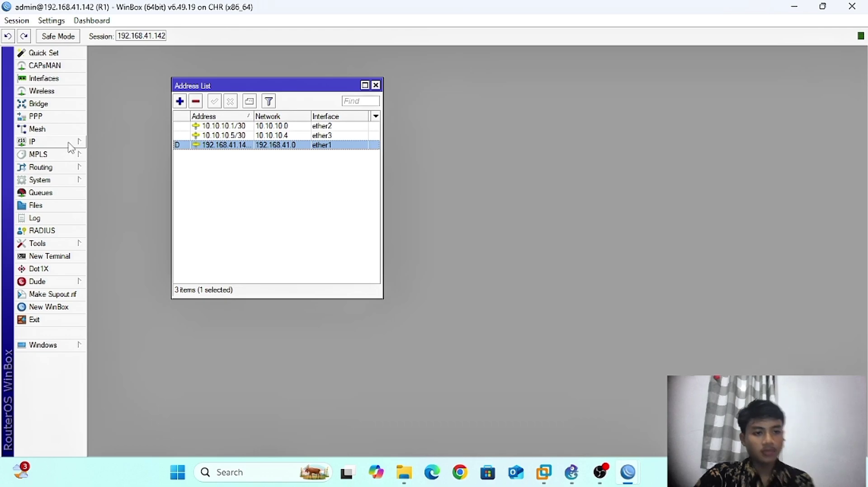
{"action": "left_click", "coordinate": [67, 171]}
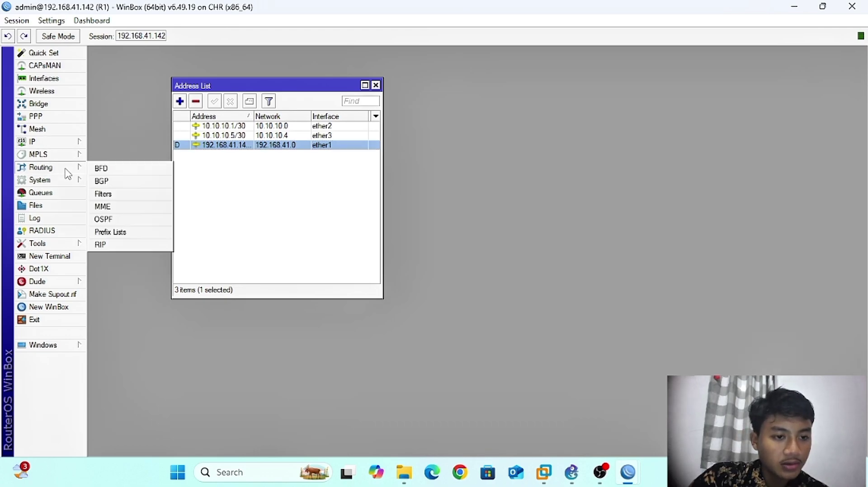
{"action": "left_click", "coordinate": [116, 220]}
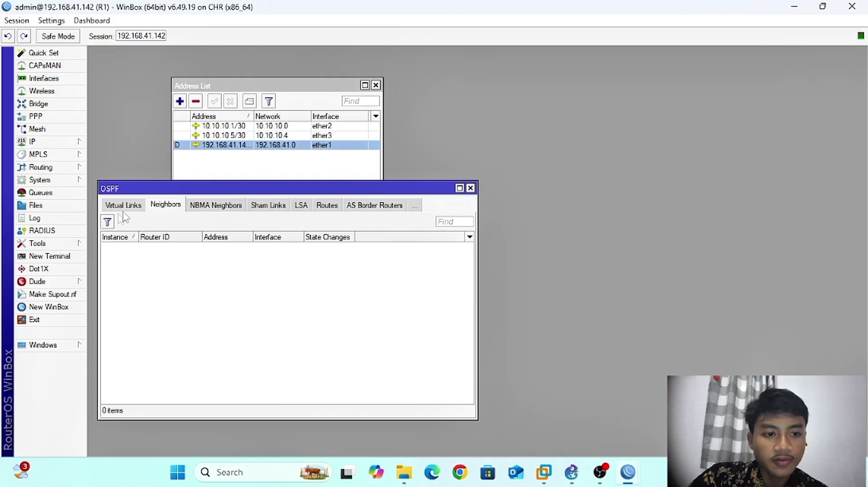
{"action": "left_click_drag", "start_coordinate": [133, 189], "coordinate": [197, 129]}
{"action": "scroll", "coordinate": [184, 154], "scroll_direction": "up", "scroll_amount": 4}
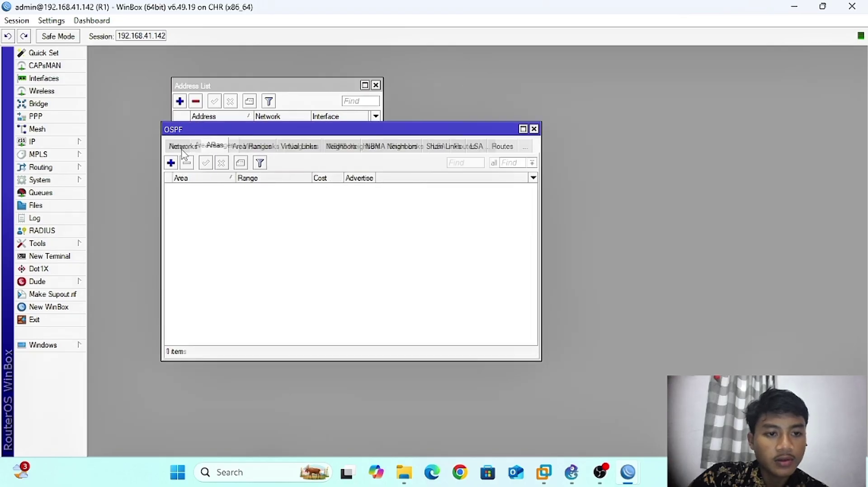
{"action": "scroll", "coordinate": [193, 150], "scroll_direction": "up", "scroll_amount": 1}
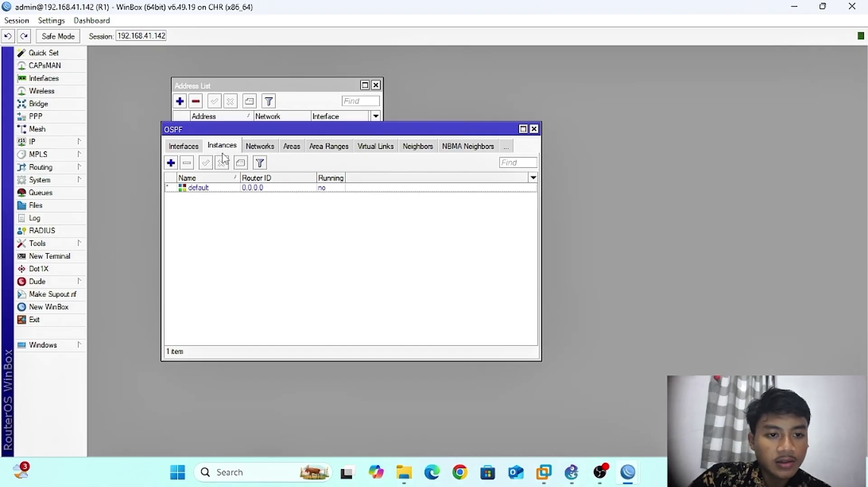
- Set the default OSPF instance's Router ID to 1.1.1.1 and redistribute connected routes as type 1, saving the changes
{"action": "double_click", "coordinate": [216, 189]}
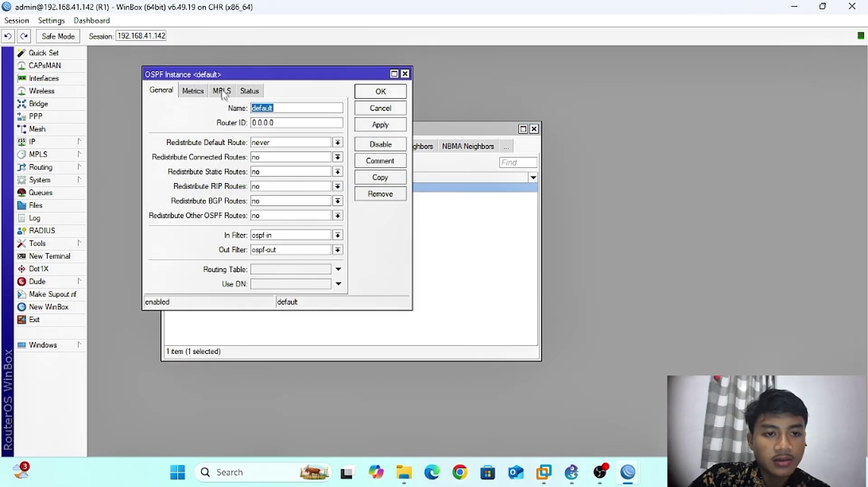
{"action": "left_click_drag", "start_coordinate": [221, 78], "coordinate": [364, 117]}
{"action": "double_click", "coordinate": [417, 163]}
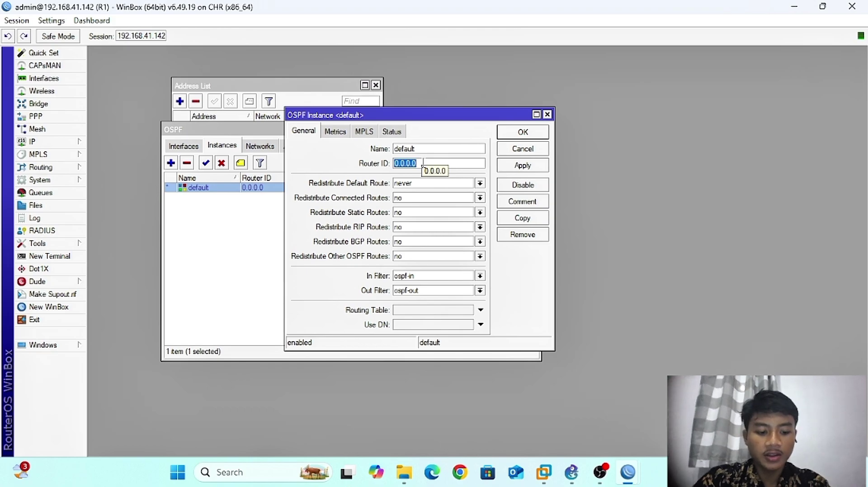
{"action": "type", "text": "1.1.1.1"}
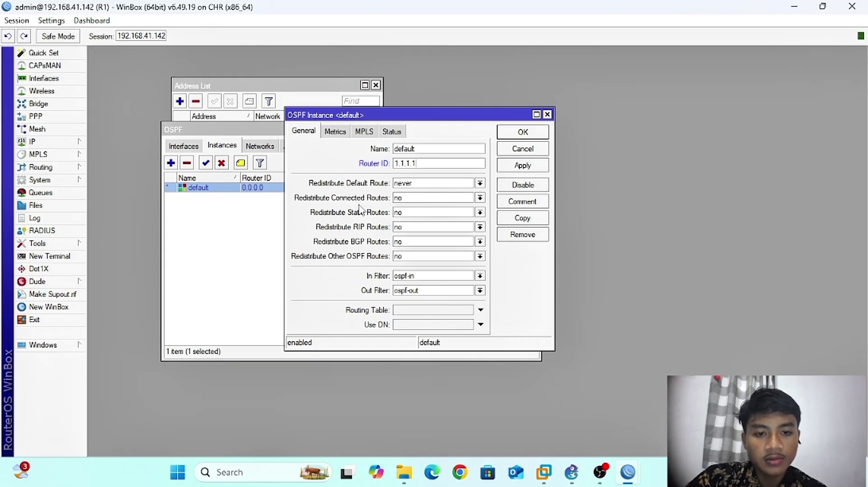
{"action": "left_click", "coordinate": [405, 199]}
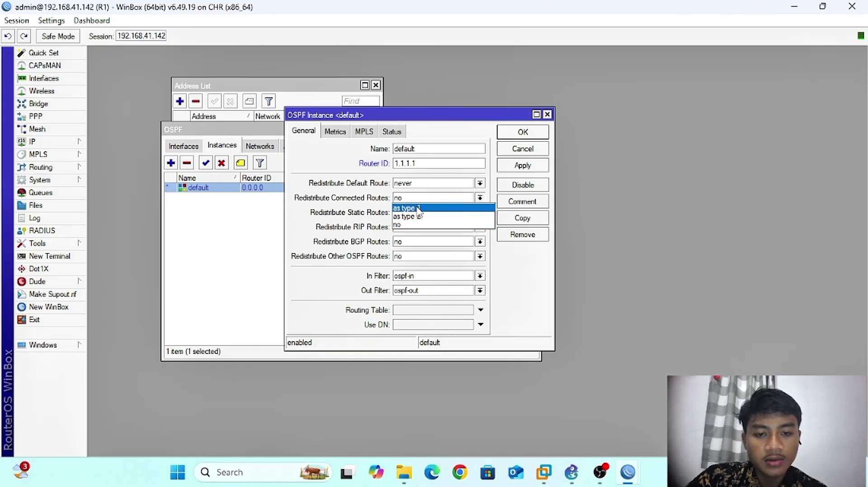
{"action": "left_click", "coordinate": [418, 210]}
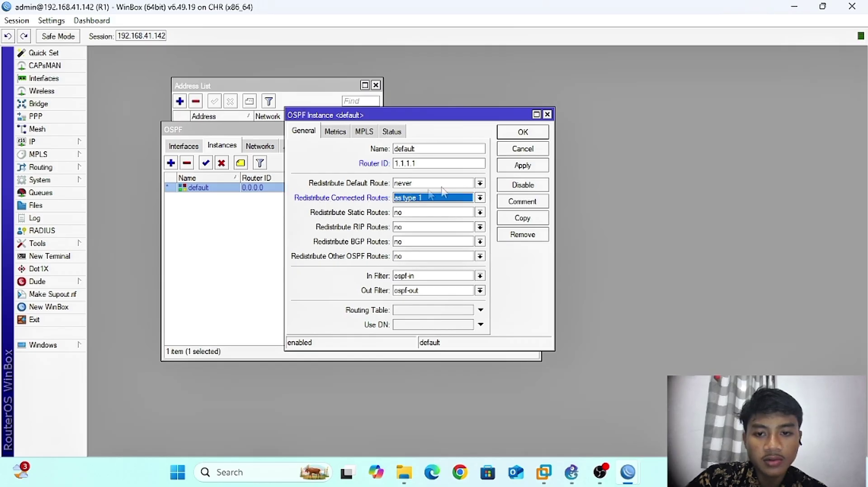
{"action": "left_click", "coordinate": [515, 167]}
{"action": "left_click", "coordinate": [504, 135]}
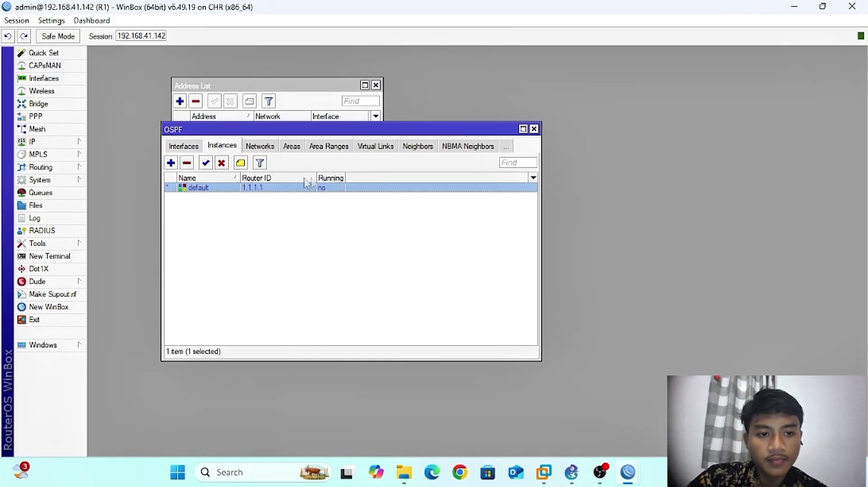
- Add the OSPF network 10.10.10.0/30 in area backbone on R1, with the OSPF window placed beside the address list
{"action": "left_click", "coordinate": [261, 149]}
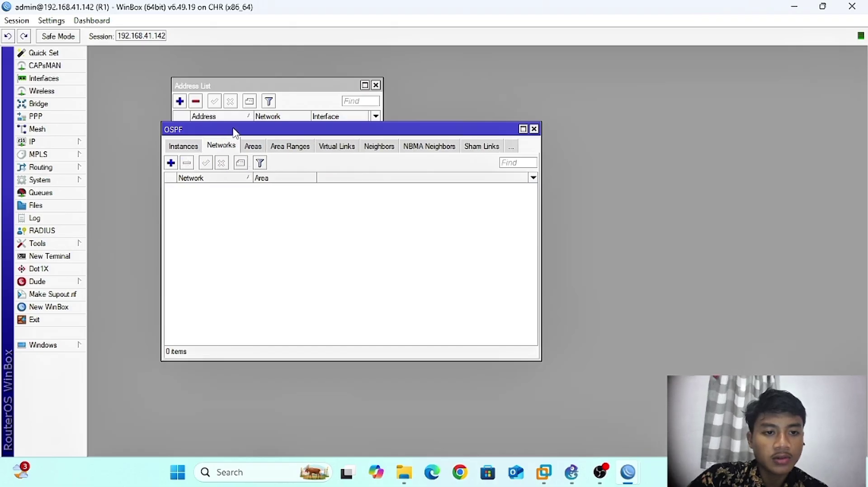
{"action": "left_click_drag", "start_coordinate": [234, 130], "coordinate": [479, 87]}
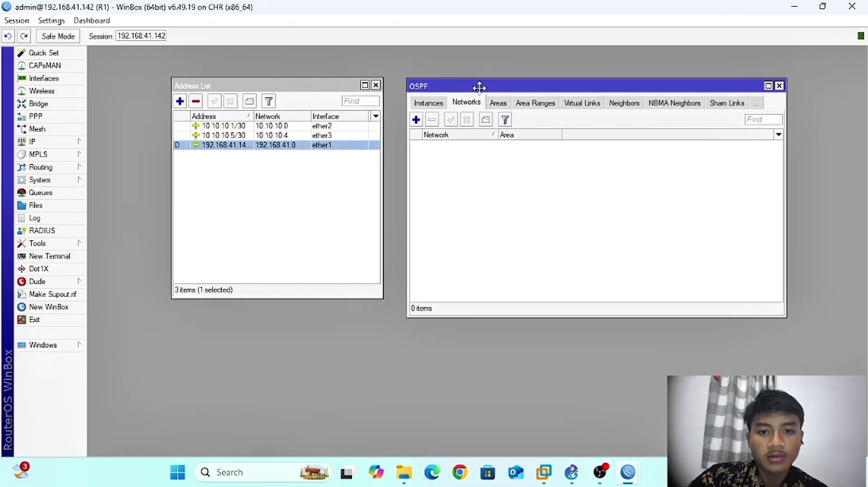
{"action": "left_click", "coordinate": [416, 121]}
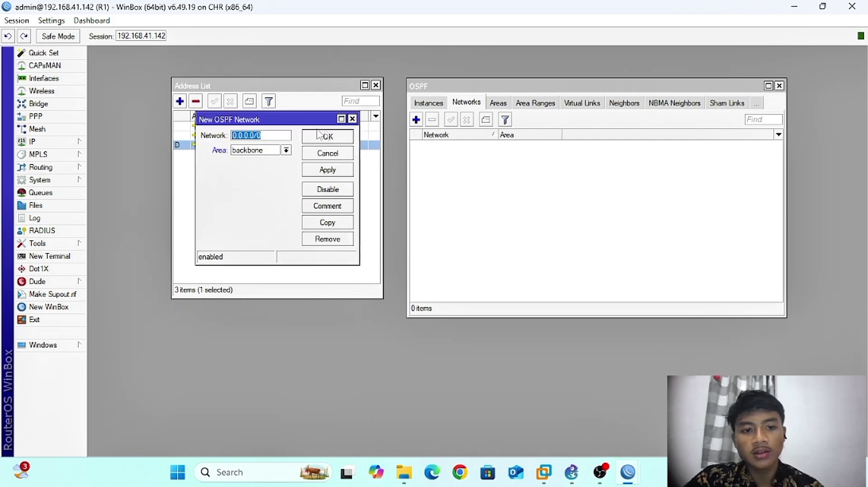
{"action": "left_click_drag", "start_coordinate": [295, 117], "coordinate": [569, 157]}
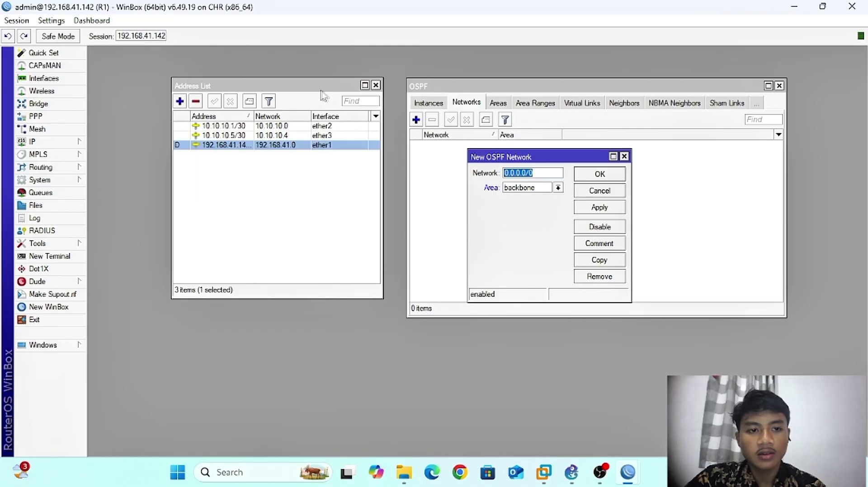
{"action": "left_click_drag", "start_coordinate": [320, 90], "coordinate": [283, 104]}
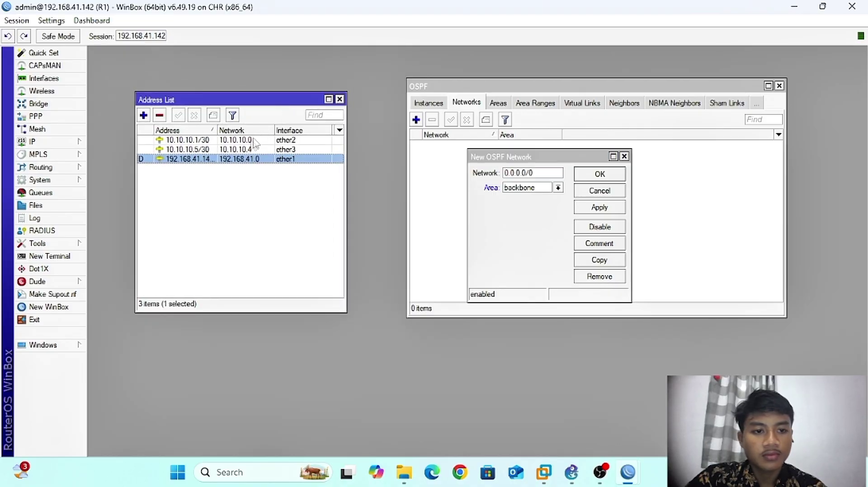
{"action": "left_click", "coordinate": [541, 174]}
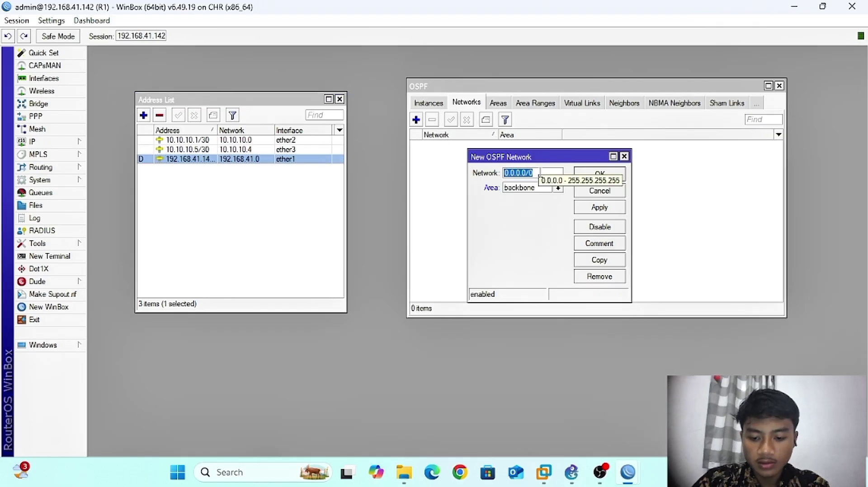
{"action": "type", "text": "1"}
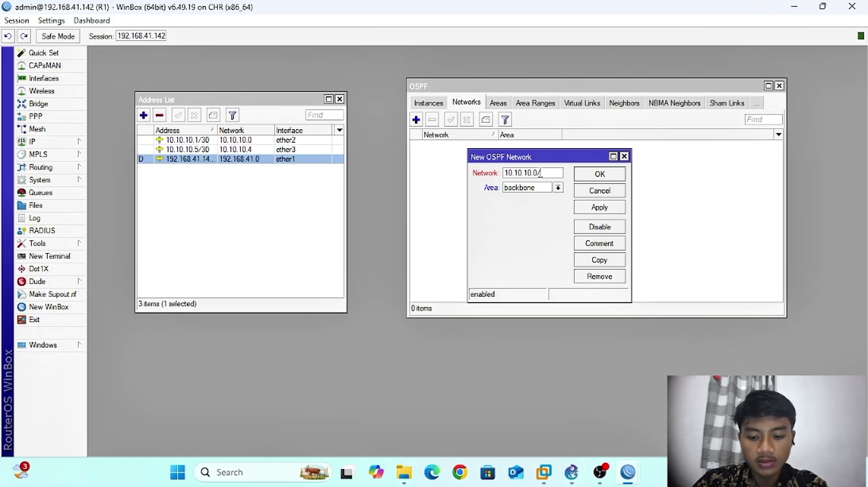
{"action": "left_click", "coordinate": [593, 208]}
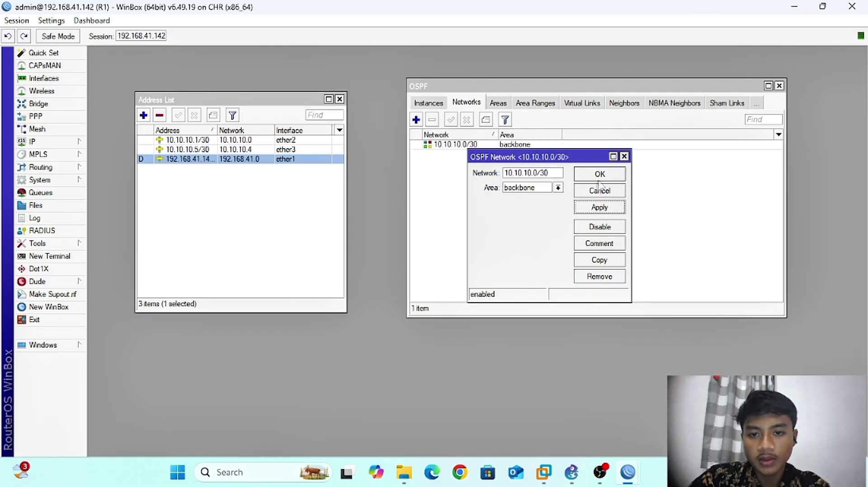
{"action": "left_click", "coordinate": [599, 175]}
- Add the OSPF network 10.10.10.4/30 in area backbone on R1
{"action": "left_click", "coordinate": [416, 121]}
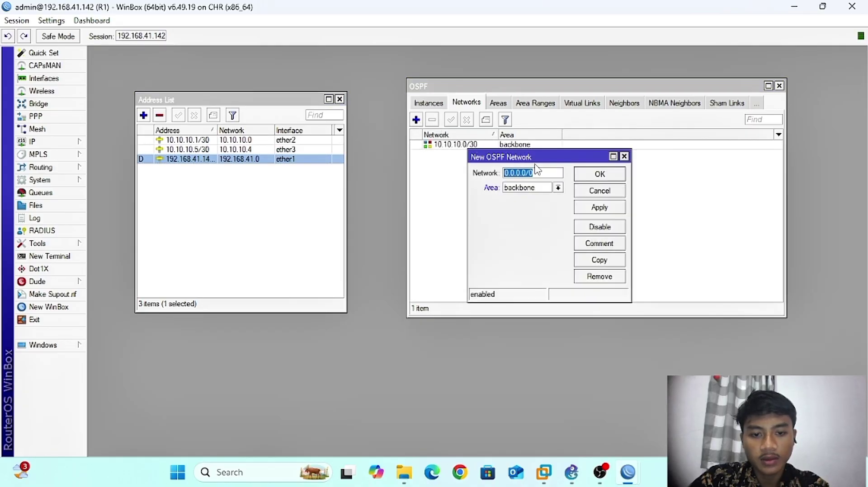
{"action": "type", "text": "10."}
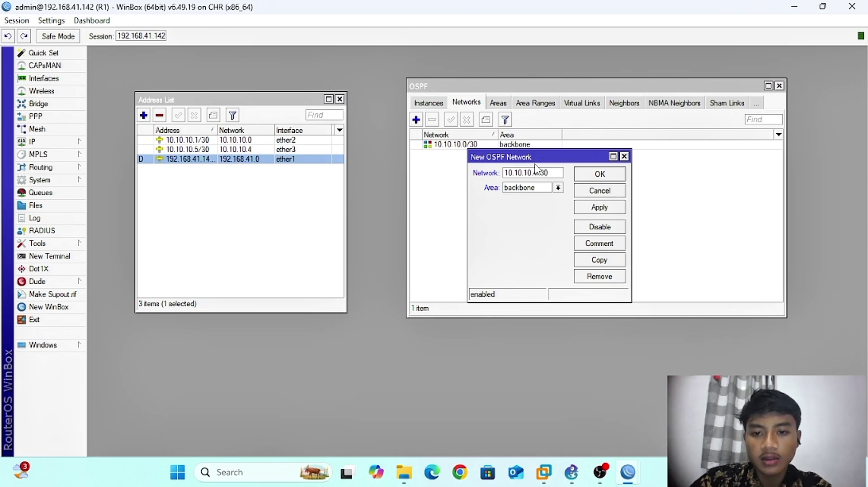
{"action": "left_click", "coordinate": [611, 210]}
{"action": "left_click", "coordinate": [600, 172]}
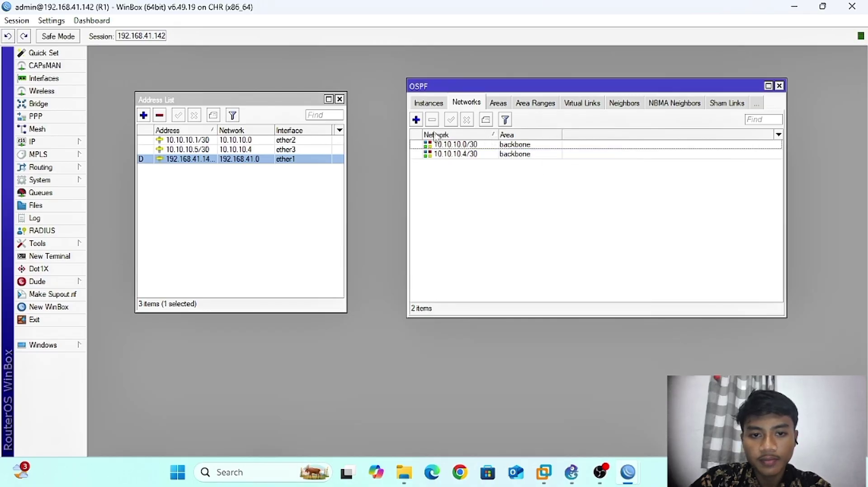
- Add the OSPF network 192.168.41.0/24 in area backbone on R1, and bring the IP address list back into focus
{"action": "left_click", "coordinate": [416, 120]}
{"action": "type", "text": "192.168.41.0/24"}
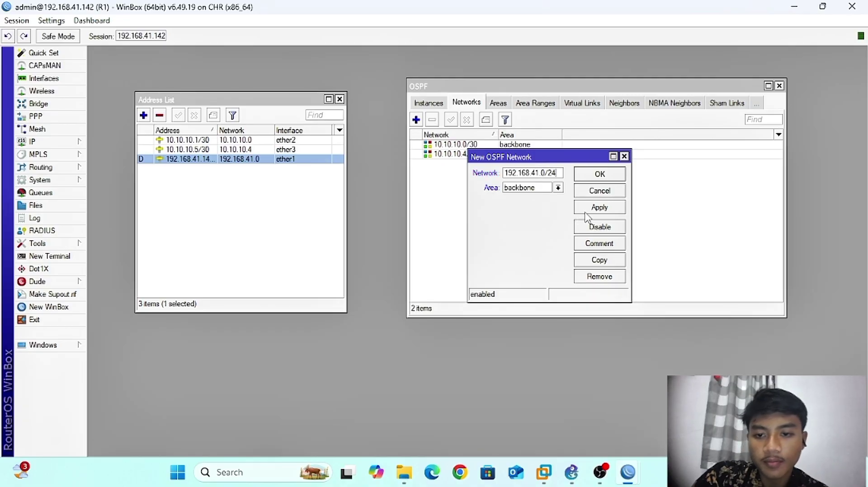
{"action": "left_click", "coordinate": [588, 209]}
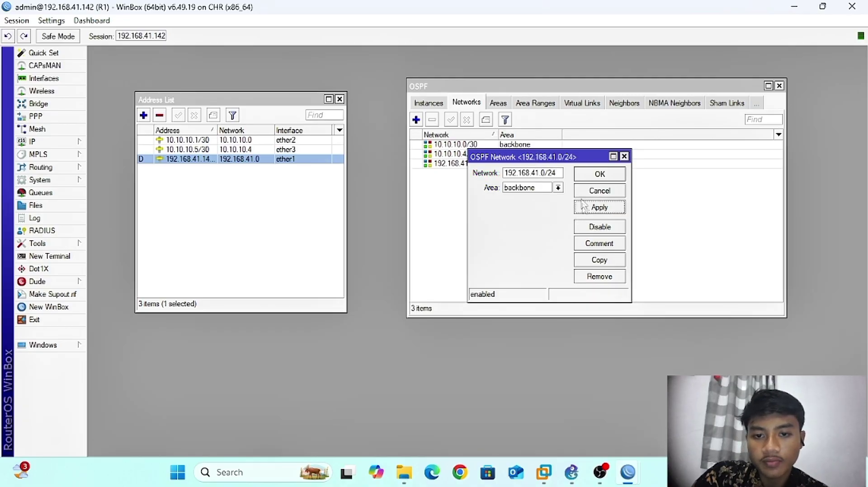
{"action": "left_click", "coordinate": [593, 175]}
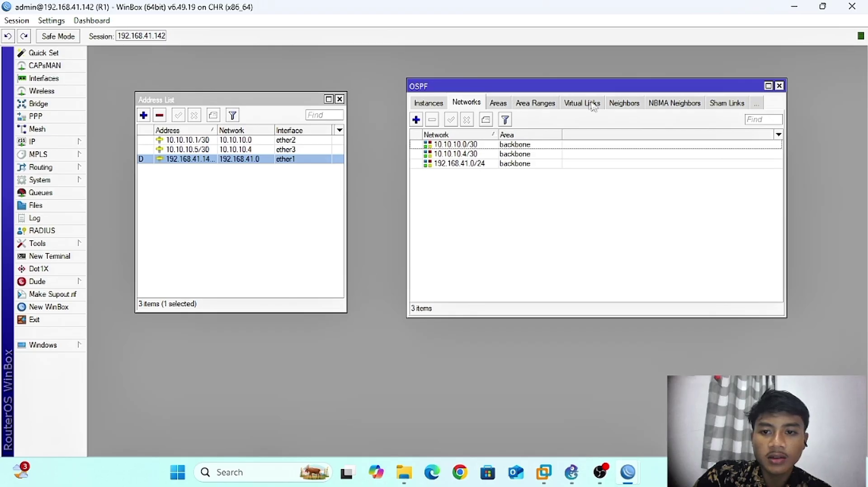
{"action": "left_click", "coordinate": [60, 143]}
{"action": "left_click", "coordinate": [220, 235]}
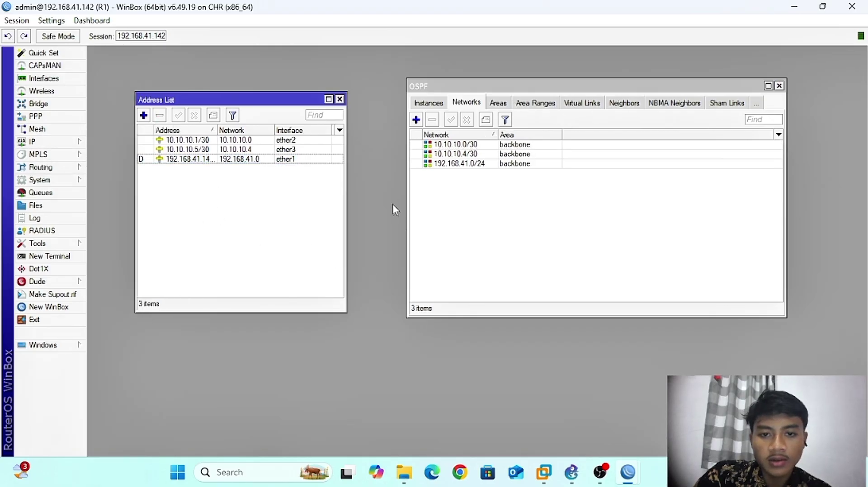
- Switch to the WinBox session of R2, open its OSPF routing settings and arrange them beside the address list
{"action": "mouse_move", "coordinate": [640, 477]}
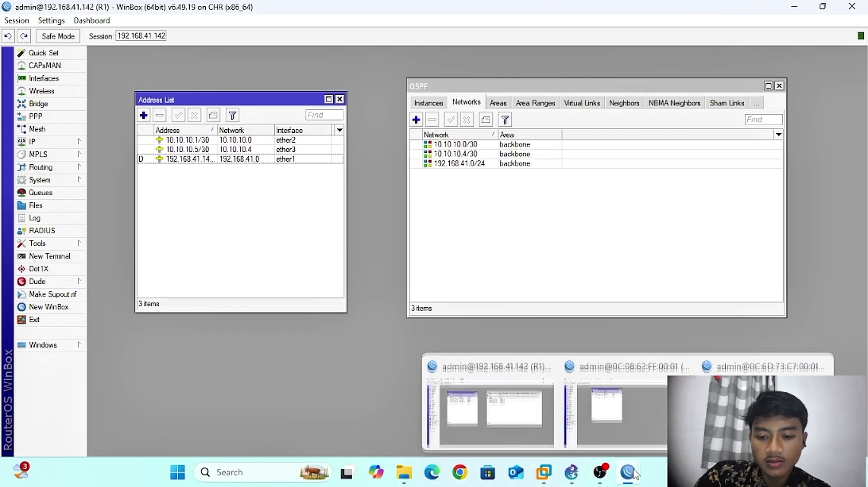
{"action": "left_click", "coordinate": [603, 412]}
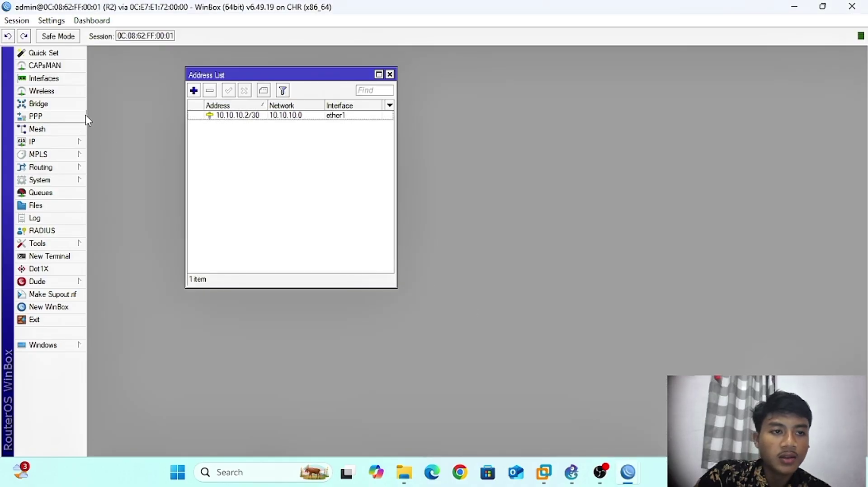
{"action": "left_click", "coordinate": [71, 172]}
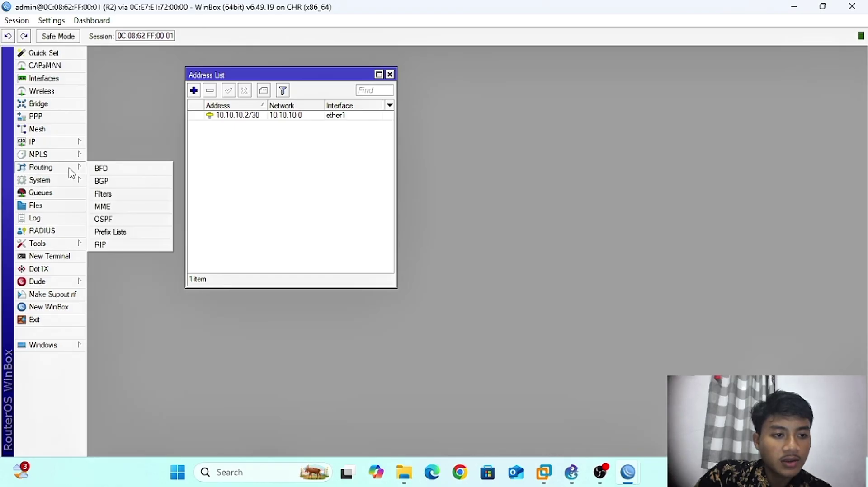
{"action": "left_click", "coordinate": [118, 219]}
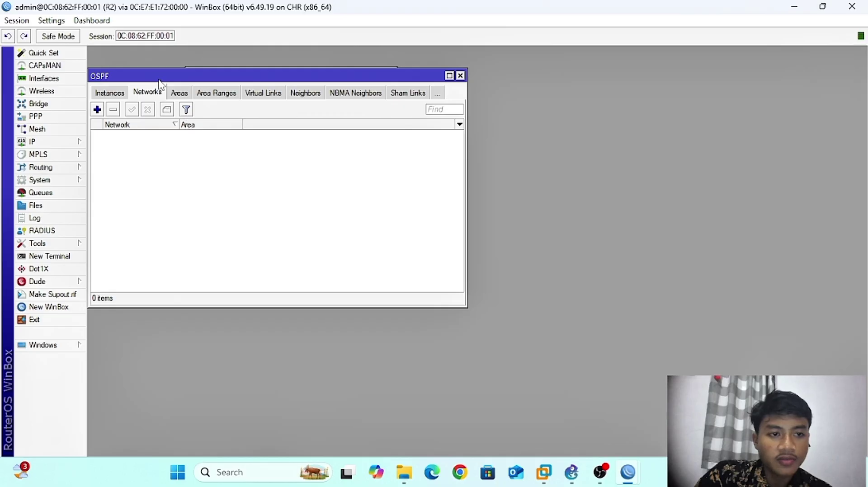
{"action": "left_click_drag", "start_coordinate": [160, 81], "coordinate": [423, 87]}
{"action": "left_click_drag", "start_coordinate": [292, 76], "coordinate": [251, 86]}
{"action": "left_click_drag", "start_coordinate": [366, 86], "coordinate": [392, 86]}
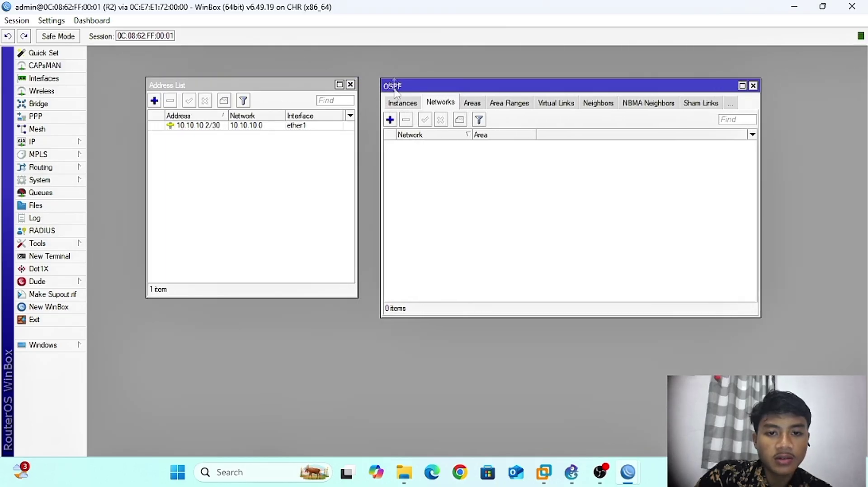
- Set the default OSPF instance's Router ID on R2 to 2.2.2.2 and redistribute connected routes as type 1, saving the changes
{"action": "left_click", "coordinate": [408, 105]}
{"action": "double_click", "coordinate": [435, 145]}
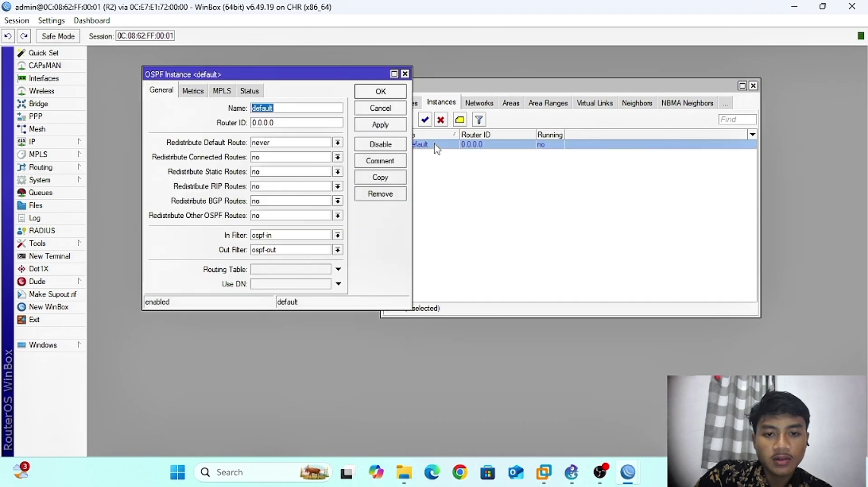
{"action": "left_click_drag", "start_coordinate": [294, 73], "coordinate": [548, 138]}
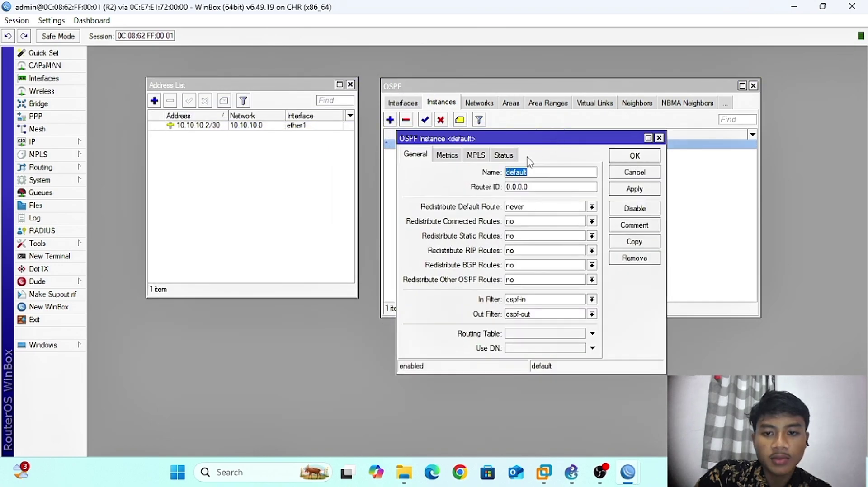
{"action": "key", "text": "Tab"}
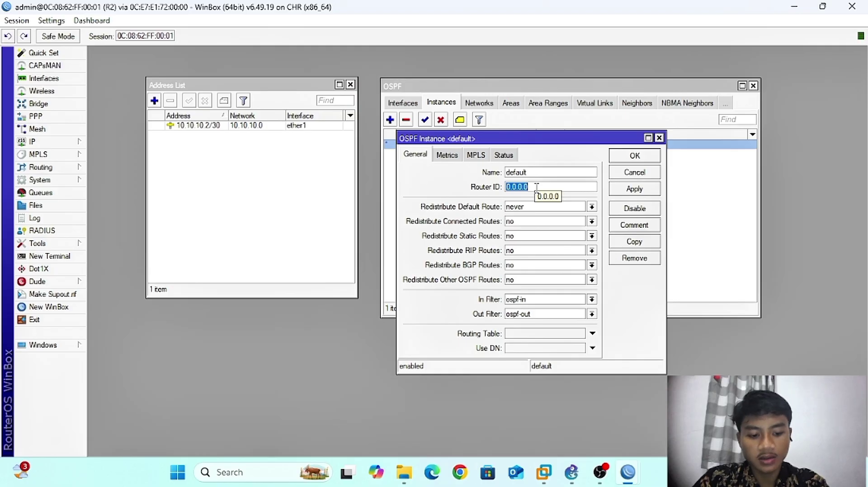
{"action": "type", "text": "2.2.2.2"}
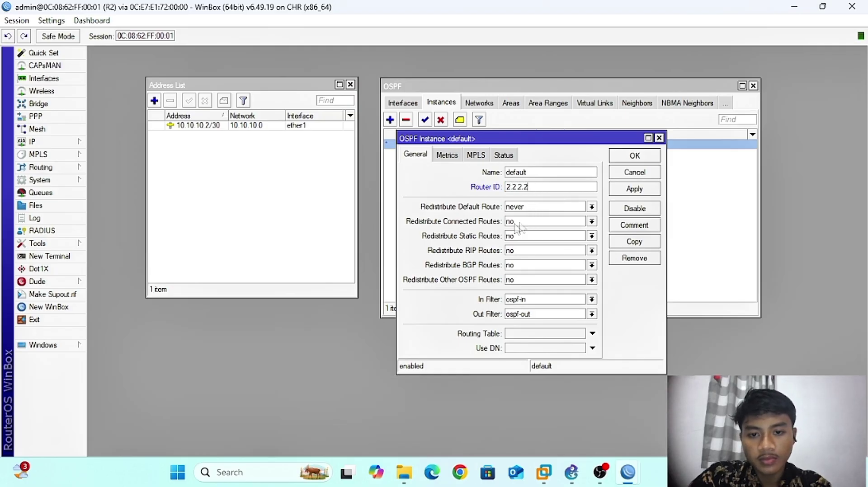
{"action": "left_click", "coordinate": [514, 223]}
{"action": "left_click", "coordinate": [518, 231]}
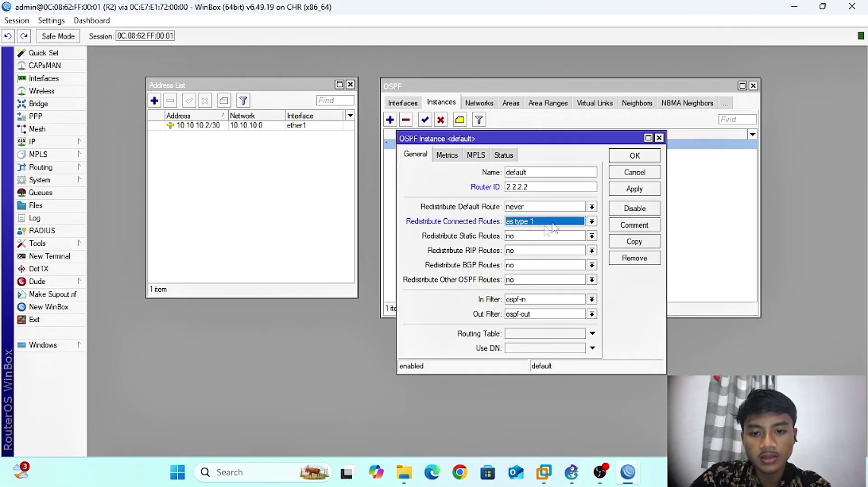
{"action": "left_click", "coordinate": [617, 190]}
{"action": "left_click", "coordinate": [624, 157]}
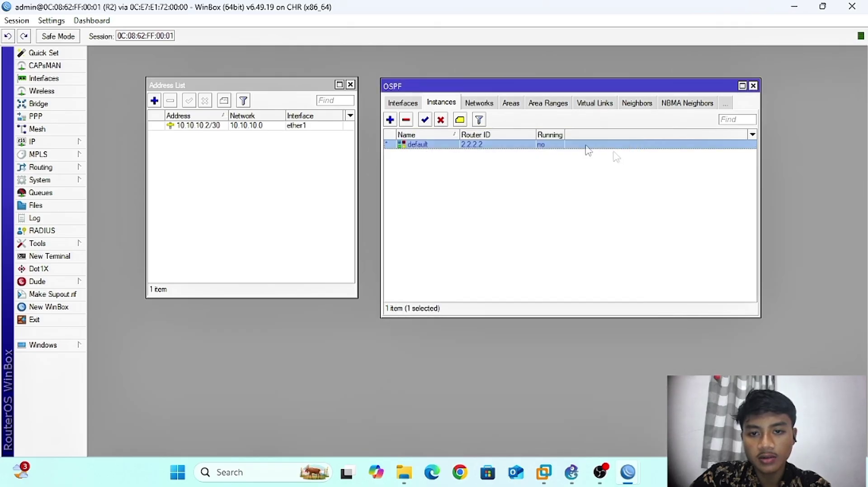
- Add the OSPF network 10.10.10.0/30 in area backbone on R2
{"action": "left_click", "coordinate": [485, 106]}
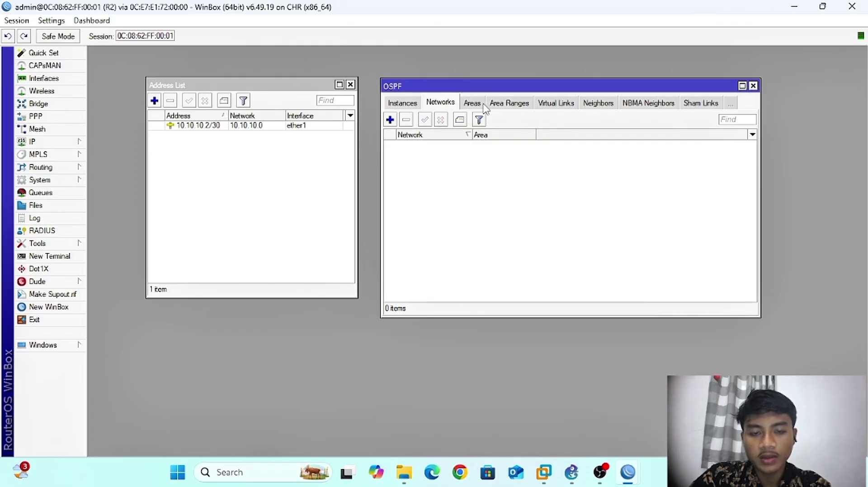
{"action": "left_click", "coordinate": [390, 120]}
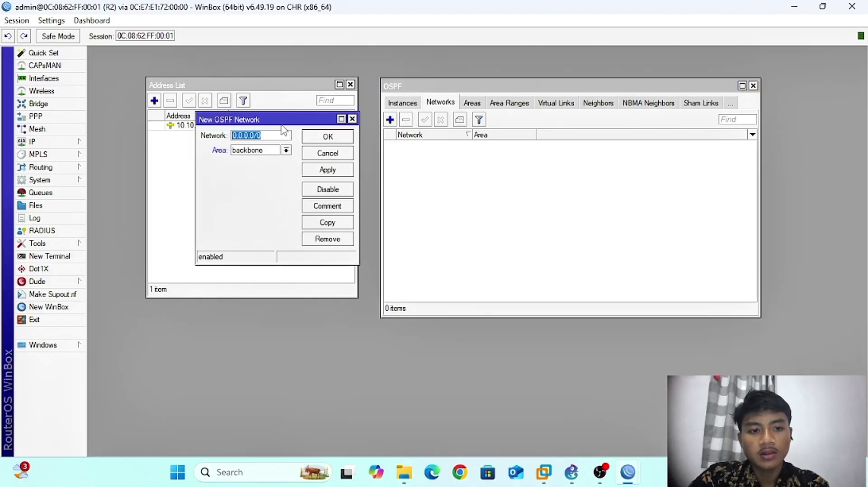
{"action": "left_click_drag", "start_coordinate": [278, 124], "coordinate": [516, 141]}
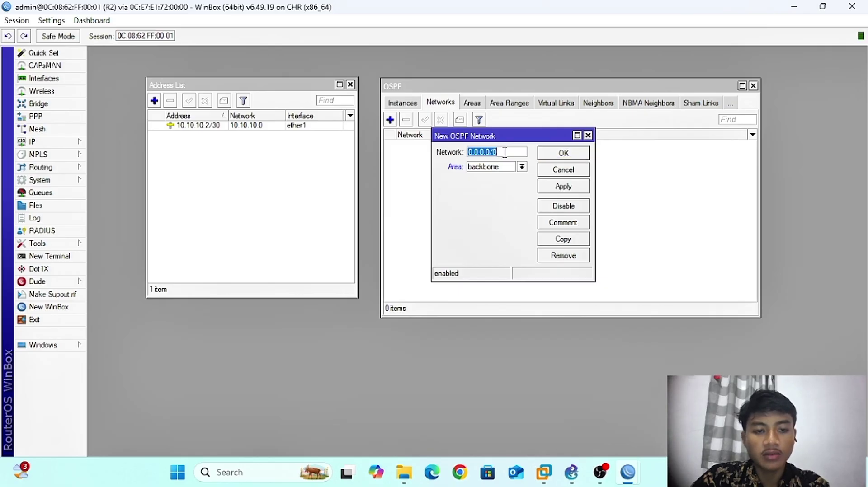
{"action": "type", "text": "10"}
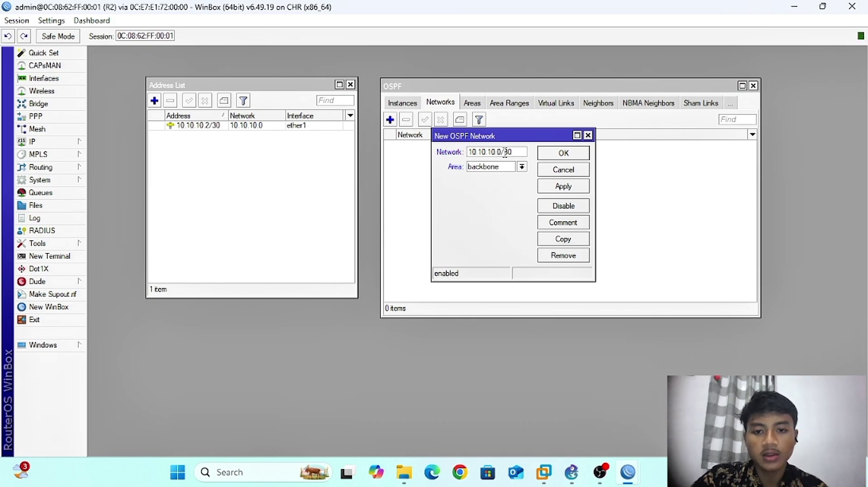
{"action": "left_click", "coordinate": [566, 192]}
{"action": "left_click", "coordinate": [563, 155]}
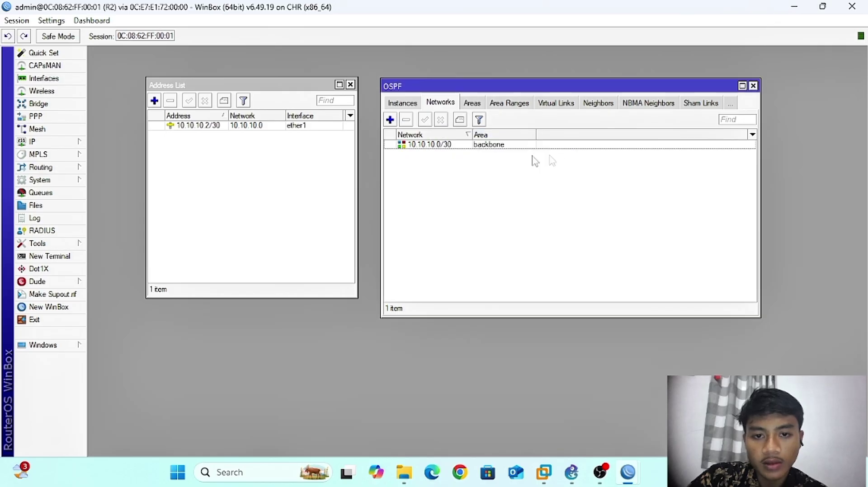
- Review R2's OSPF instances, networks and areas, and check its list of OSPF neighbors
{"action": "left_click", "coordinate": [405, 104]}
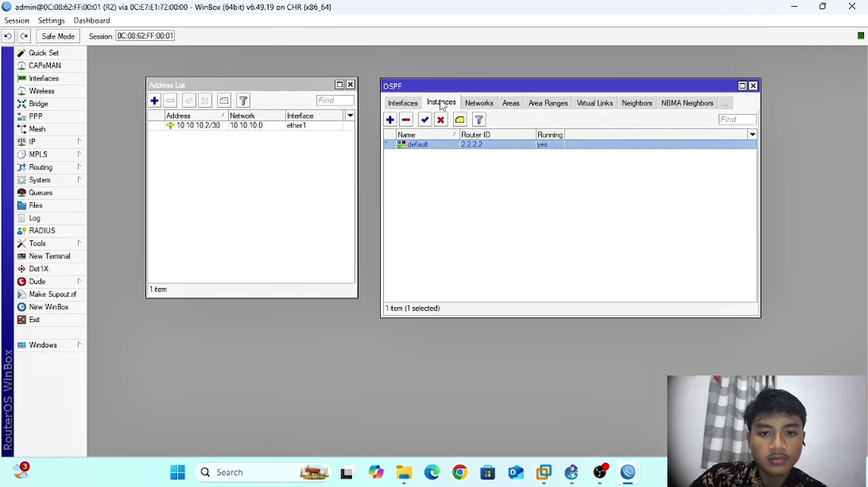
{"action": "left_click", "coordinate": [473, 105]}
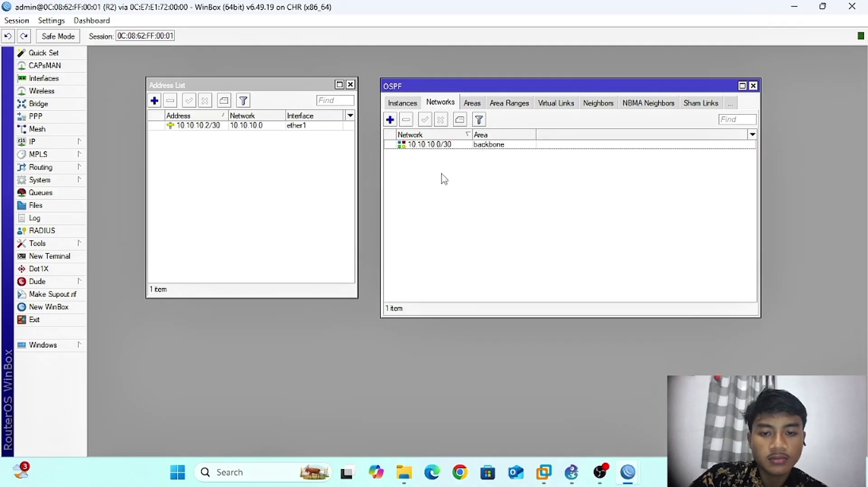
{"action": "left_click", "coordinate": [472, 103]}
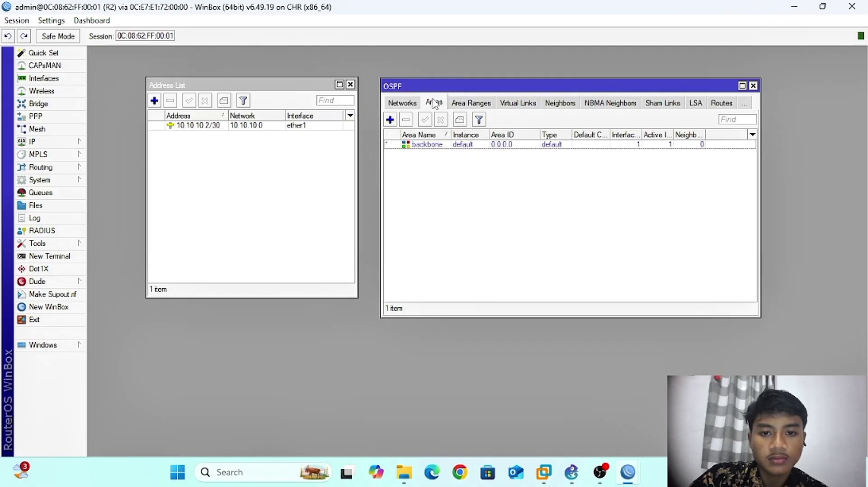
{"action": "left_click", "coordinate": [548, 105]}
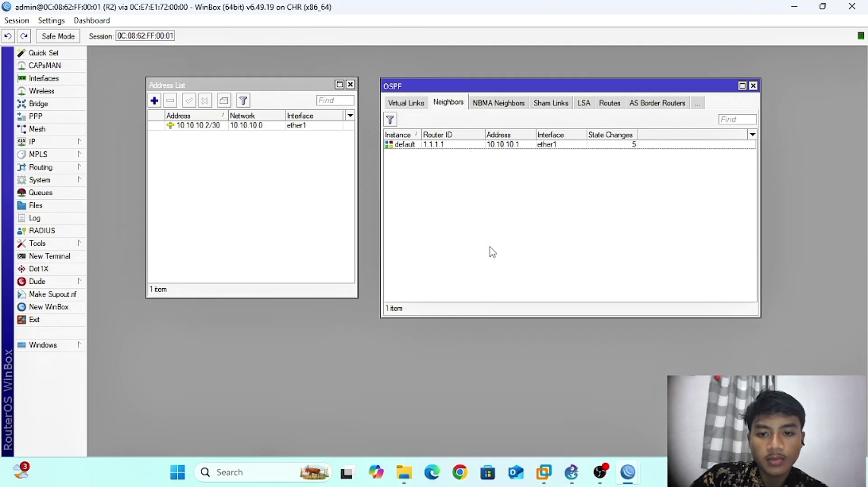
- Switch to the WinBox session of R3, open its OSPF routing settings and arrange them next to the address list
{"action": "mouse_move", "coordinate": [632, 480]}
{"action": "left_click", "coordinate": [767, 400]}
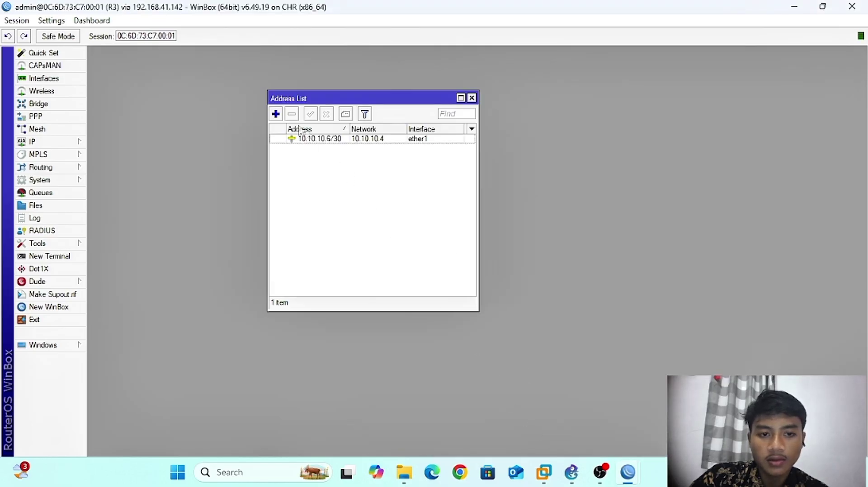
{"action": "left_click", "coordinate": [73, 172]}
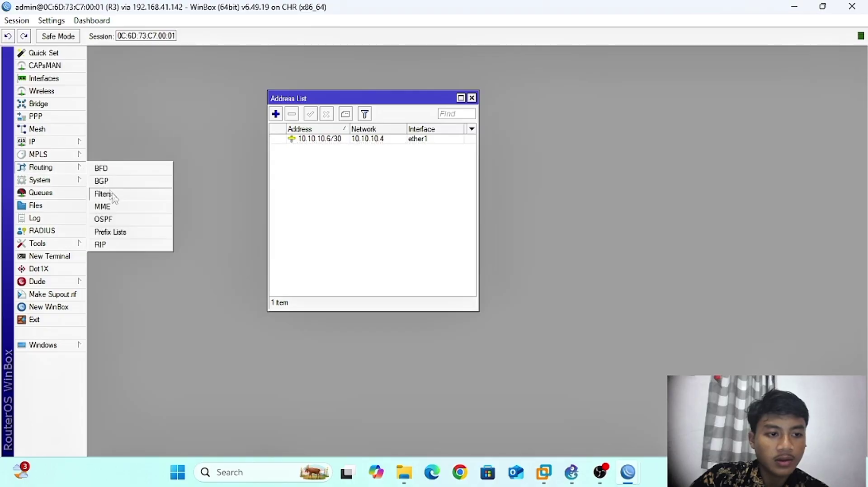
{"action": "left_click", "coordinate": [130, 221]}
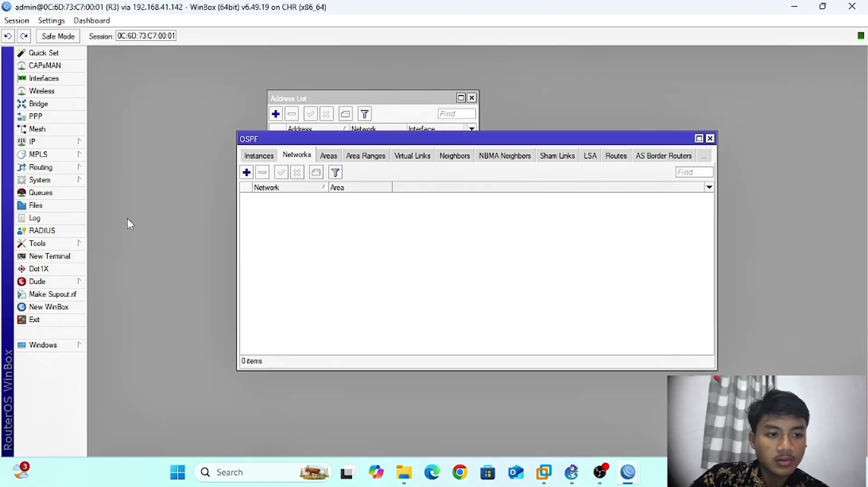
{"action": "left_click_drag", "start_coordinate": [278, 99], "coordinate": [210, 85]}
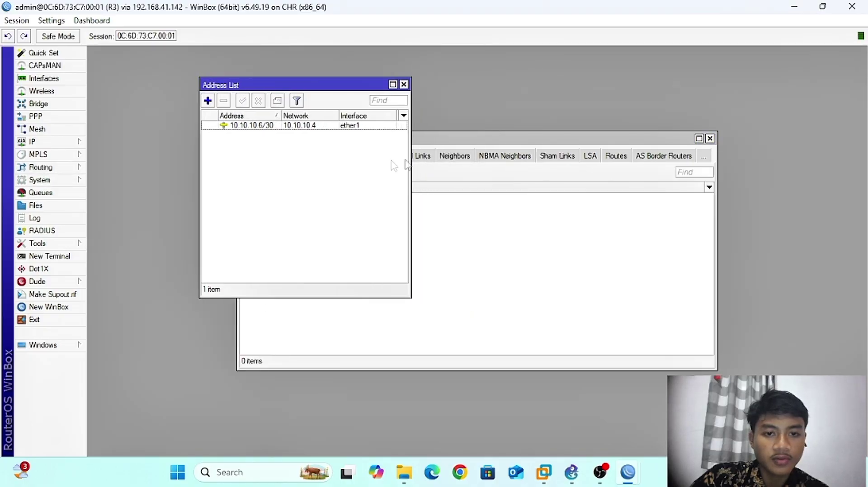
{"action": "left_click_drag", "start_coordinate": [422, 138], "coordinate": [498, 98]}
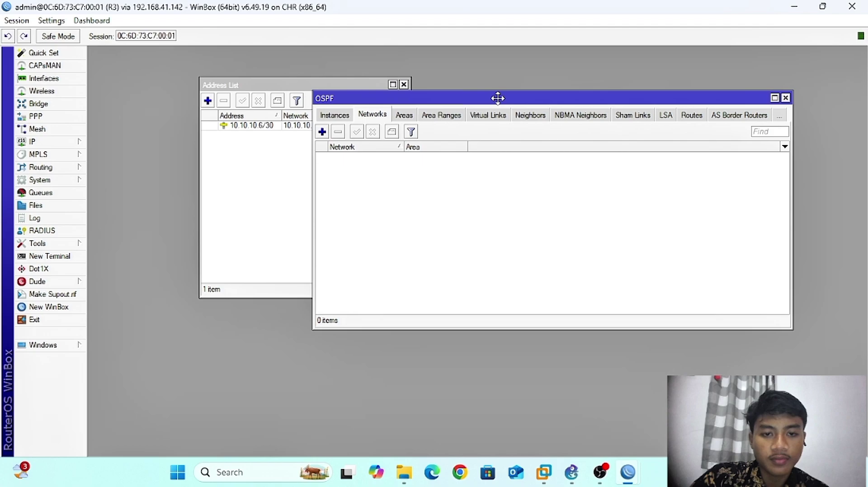
- Set the default OSPF instance's Router ID on R3 to 3.3.3.3 and redistribute connected routes as type 1, saving the changes
{"action": "left_click", "coordinate": [344, 119]}
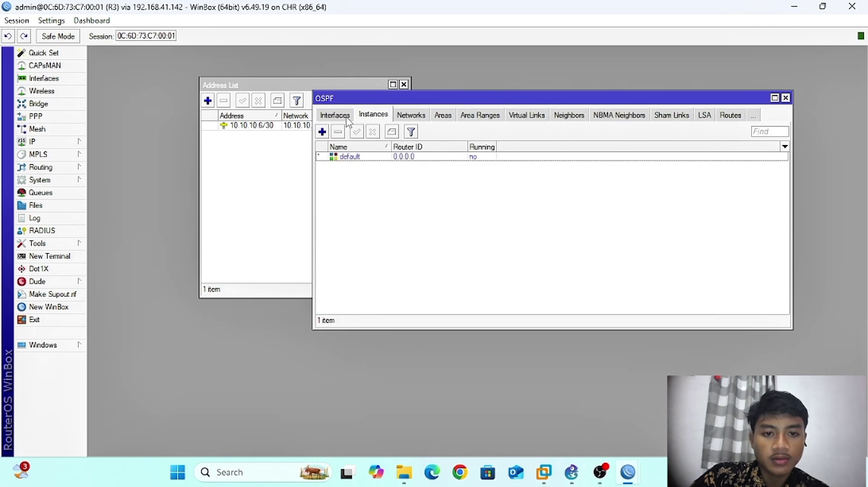
{"action": "double_click", "coordinate": [359, 158]}
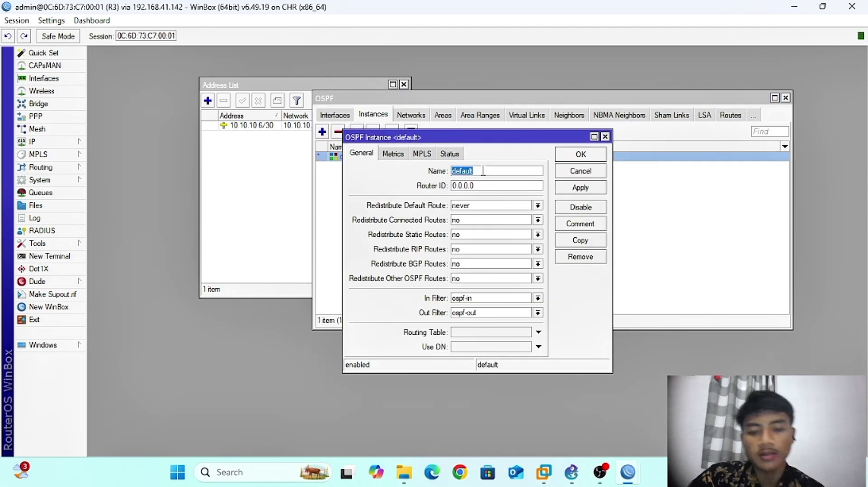
{"action": "left_click", "coordinate": [491, 184]}
{"action": "double_click", "coordinate": [491, 184]}
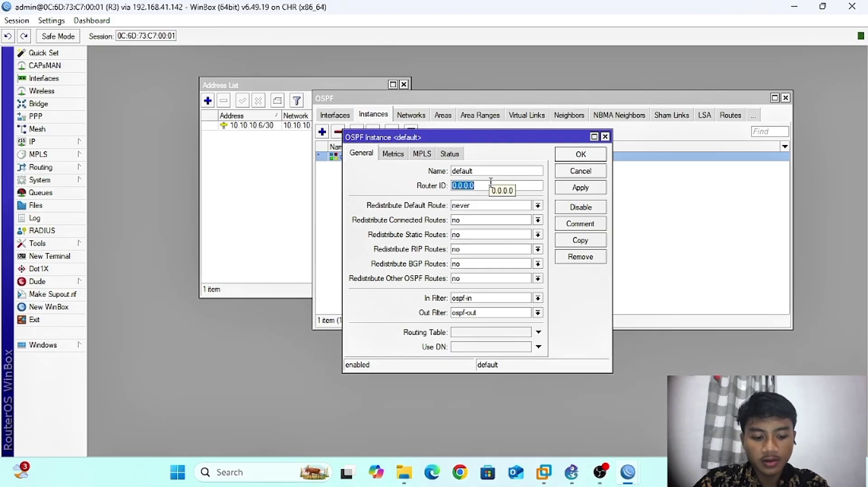
{"action": "type", "text": "3.3.3.3"}
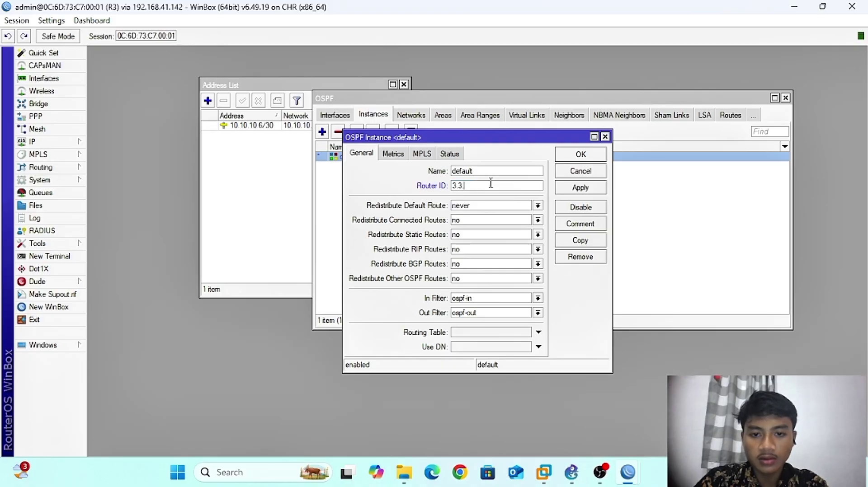
{"action": "left_click", "coordinate": [467, 221]}
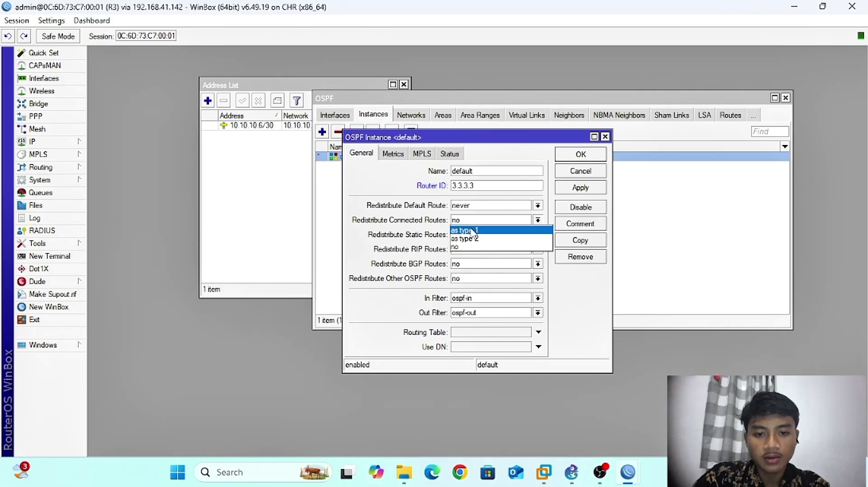
{"action": "left_click", "coordinate": [473, 231]}
{"action": "left_click", "coordinate": [570, 192]}
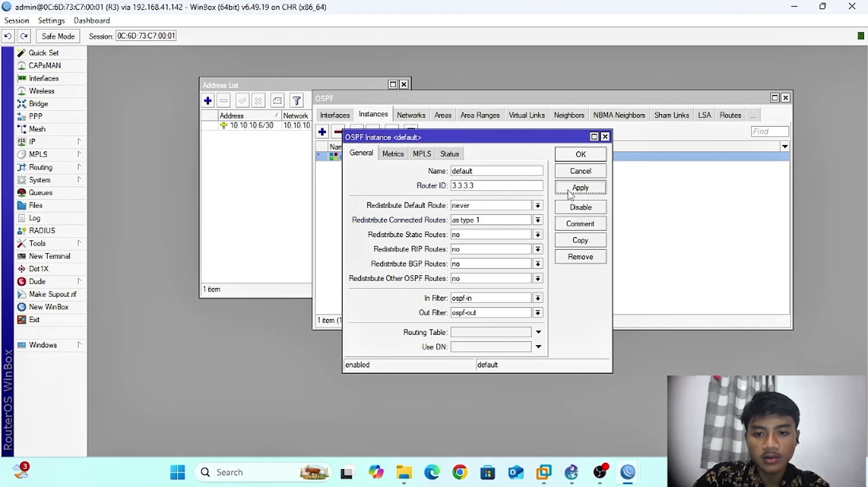
{"action": "left_click", "coordinate": [563, 159]}
- Add the OSPF network 10.10.10.4/30 in area backbone on R3
{"action": "left_click", "coordinate": [413, 119]}
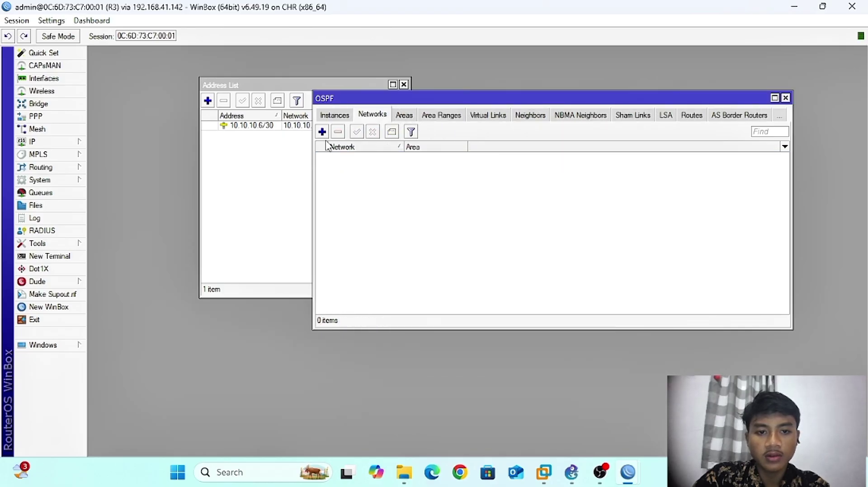
{"action": "left_click_drag", "start_coordinate": [334, 97], "coordinate": [424, 88]}
{"action": "left_click", "coordinate": [411, 124]}
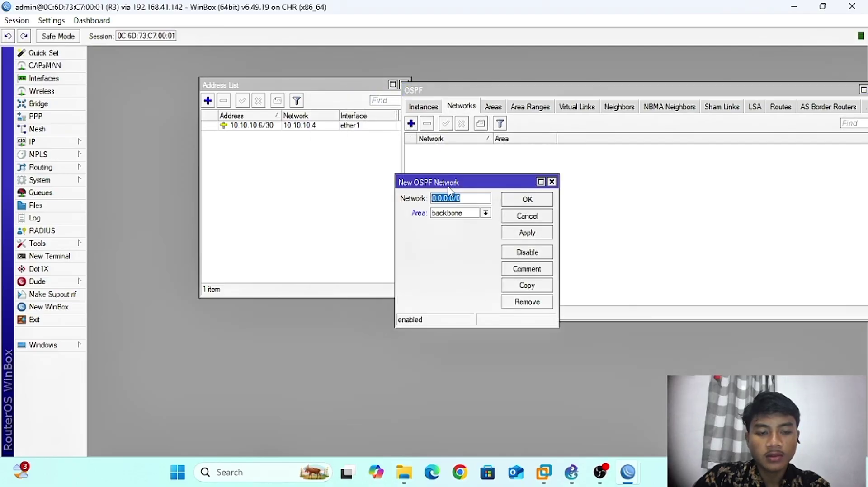
{"action": "type", "text": "10"}
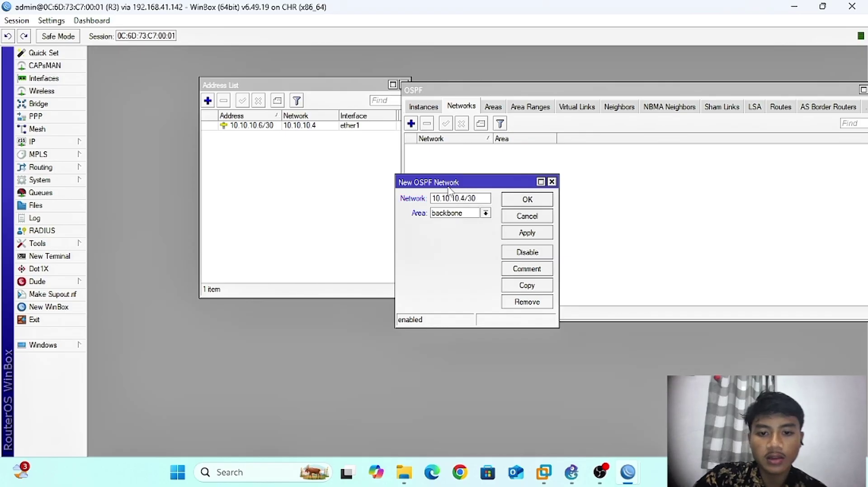
{"action": "left_click", "coordinate": [527, 233]}
{"action": "left_click", "coordinate": [524, 200]}
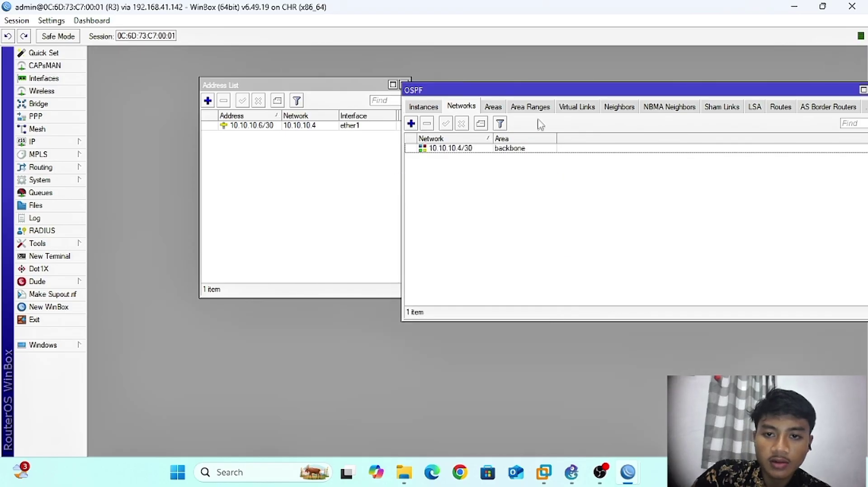
- Check R3's list of OSPF neighbors and place the OSPF and address list windows side by side
{"action": "left_click", "coordinate": [619, 108]}
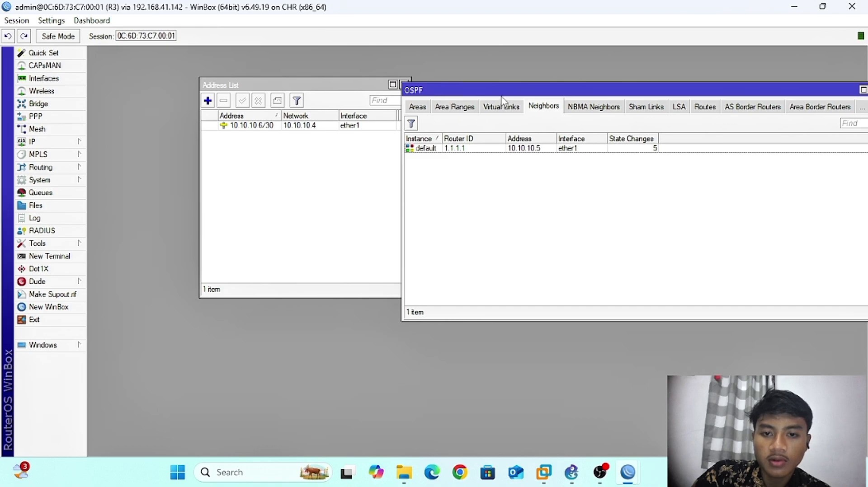
{"action": "left_click_drag", "start_coordinate": [501, 90], "coordinate": [438, 89]}
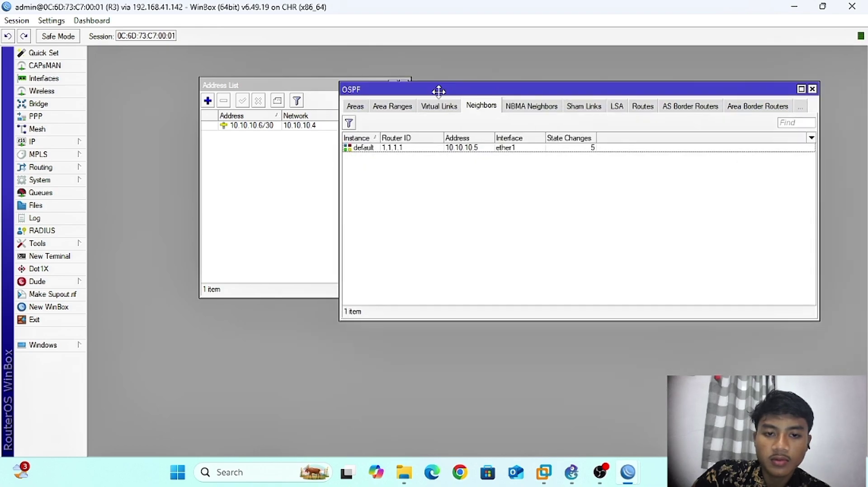
{"action": "left_click", "coordinate": [319, 168]}
{"action": "left_click_drag", "start_coordinate": [296, 85], "coordinate": [205, 87]}
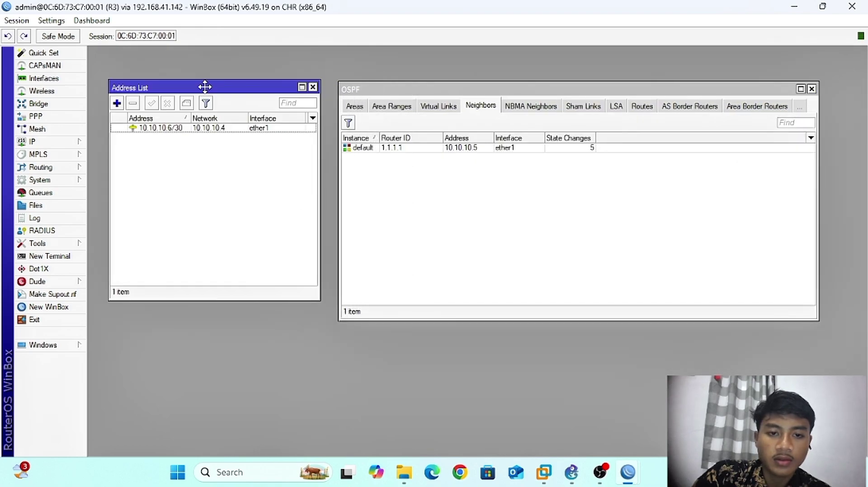
{"action": "left_click", "coordinate": [416, 201]}
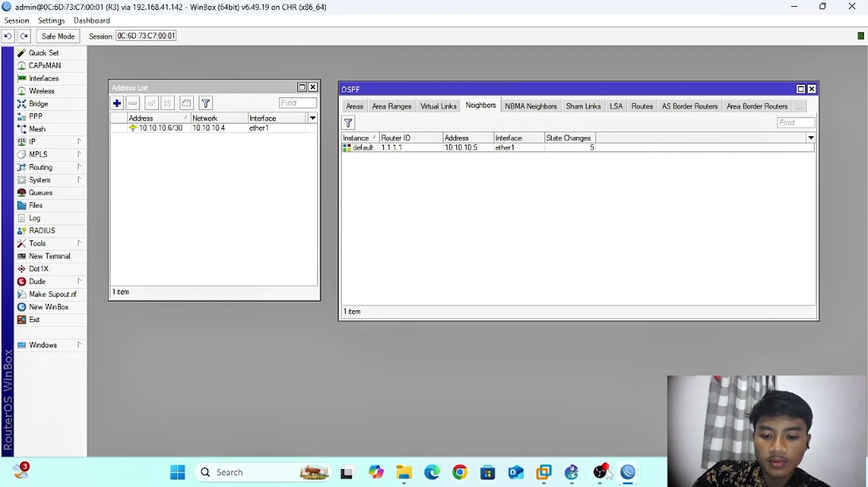
- Look at R2's OSPF neighbors again and return to the WinBox session of R1
{"action": "mouse_move", "coordinate": [605, 476]}
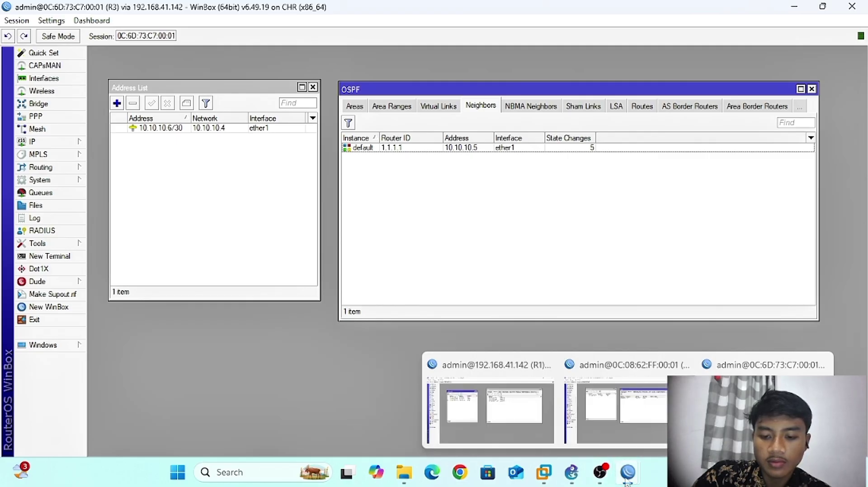
{"action": "left_click", "coordinate": [622, 405]}
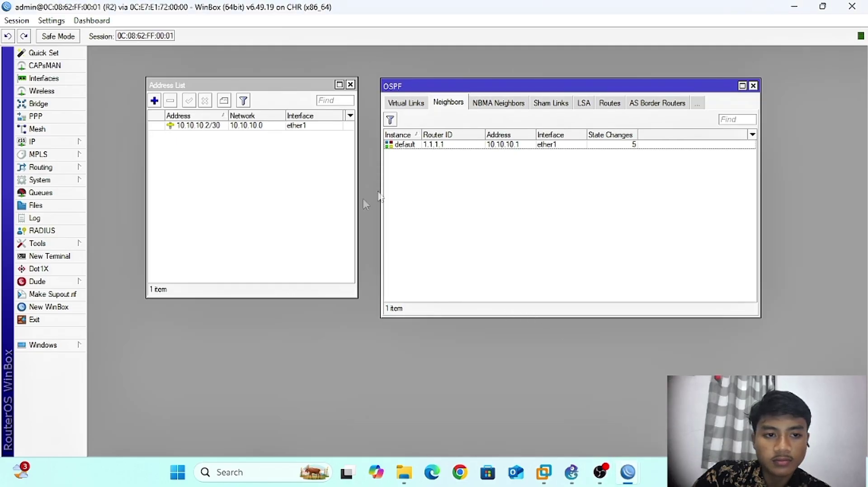
{"action": "mouse_move", "coordinate": [628, 473]}
{"action": "left_click", "coordinate": [520, 409]}
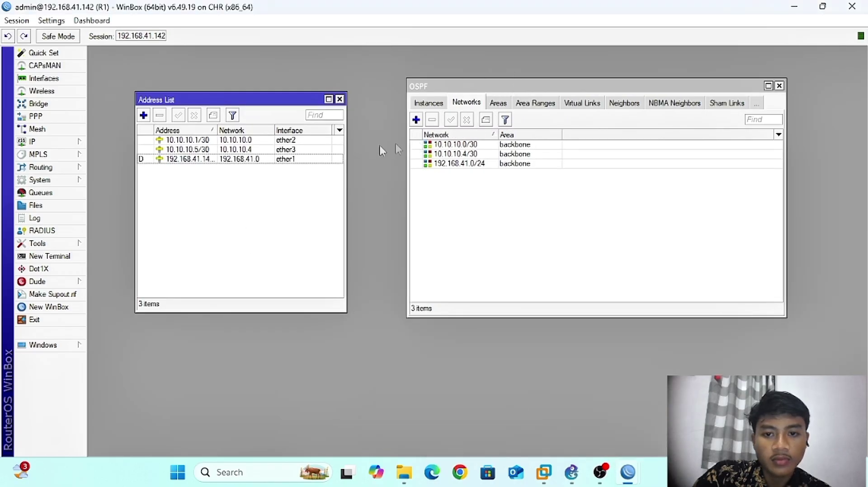
- Open R1's IP route list and examine its routes, nexthops and rules
{"action": "left_click", "coordinate": [77, 142]}
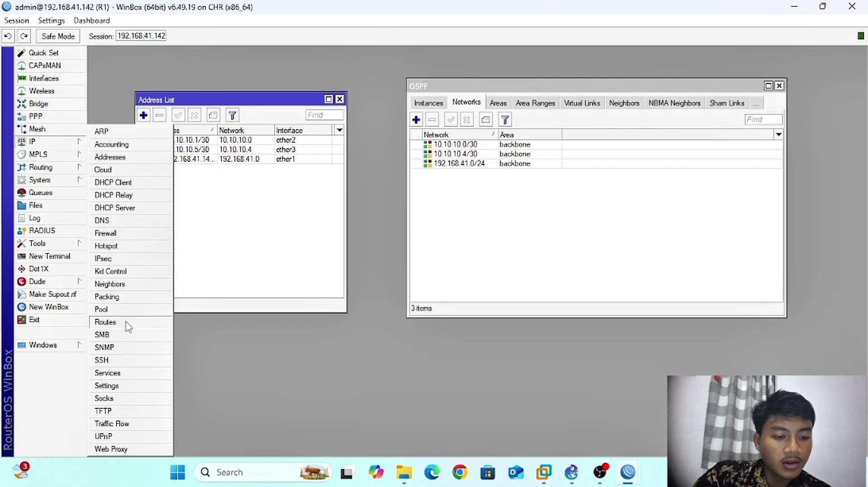
{"action": "left_click", "coordinate": [105, 323]}
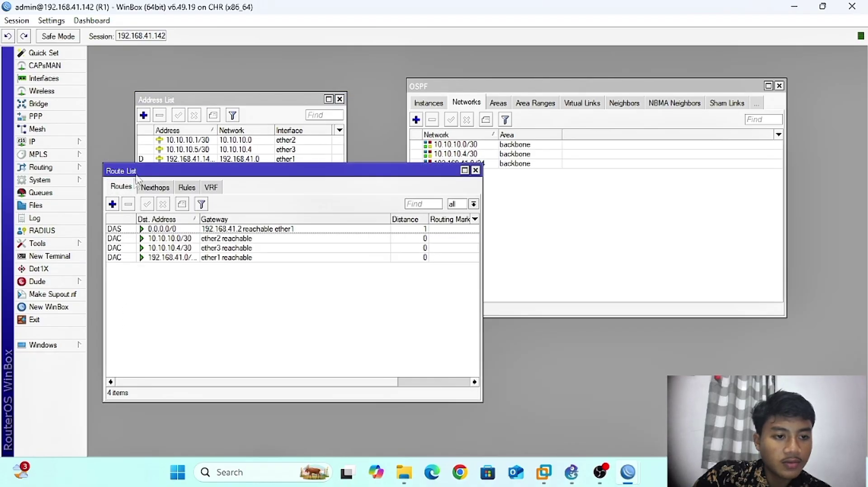
{"action": "left_click_drag", "start_coordinate": [136, 171], "coordinate": [207, 129]}
{"action": "left_click", "coordinate": [50, 141]}
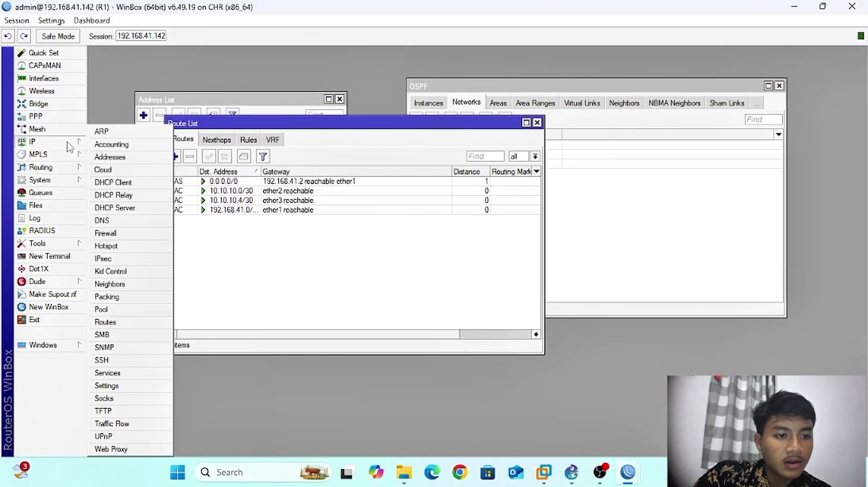
{"action": "left_click", "coordinate": [129, 322]}
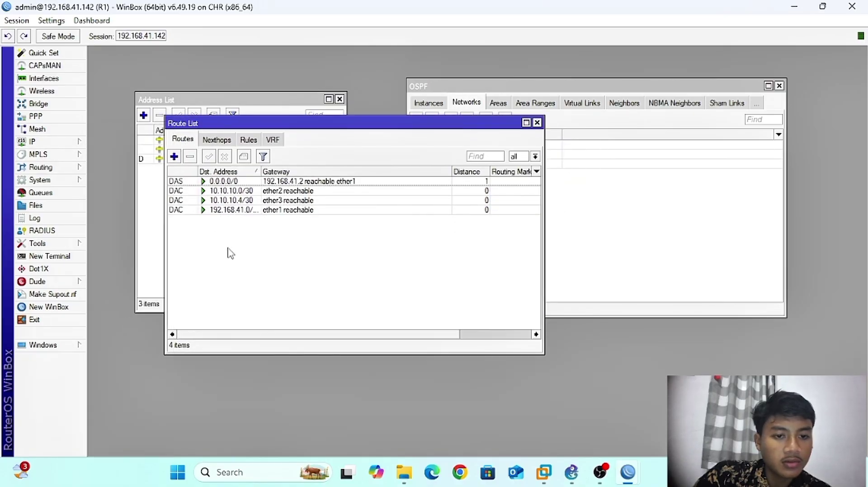
{"action": "left_click_drag", "start_coordinate": [240, 123], "coordinate": [341, 139]}
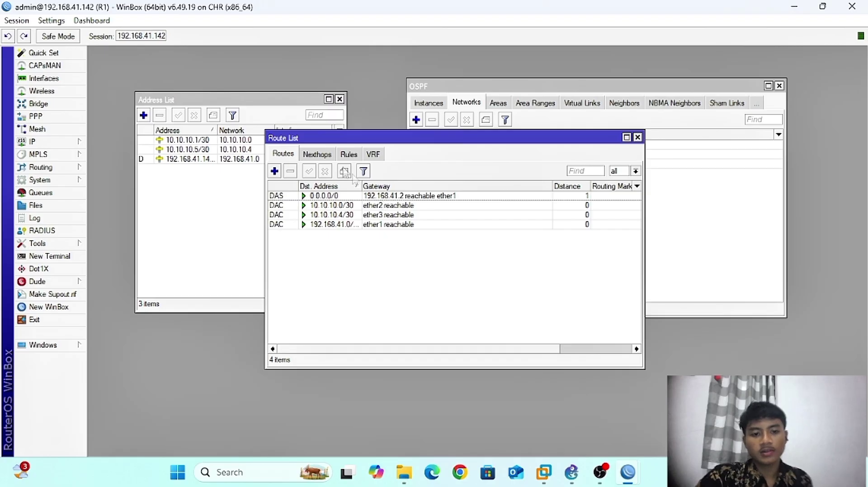
{"action": "left_click", "coordinate": [329, 155]}
{"action": "left_click", "coordinate": [349, 154]}
{"action": "left_click", "coordinate": [317, 155]}
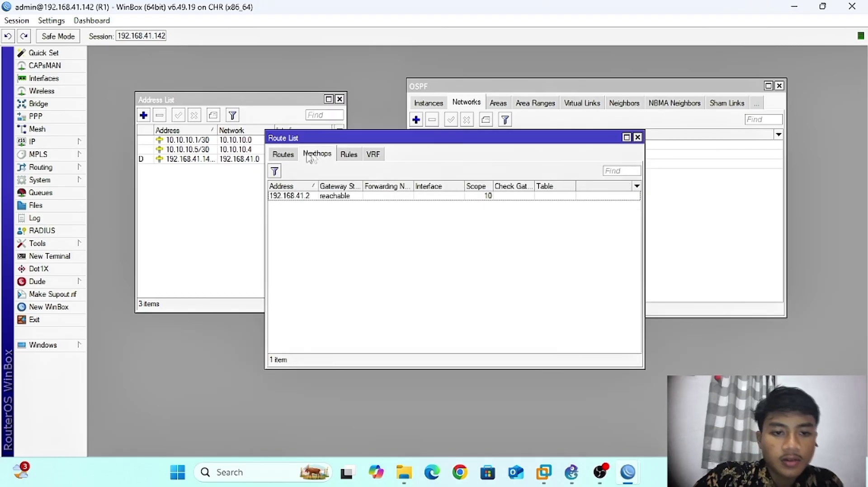
{"action": "left_click", "coordinate": [284, 154]}
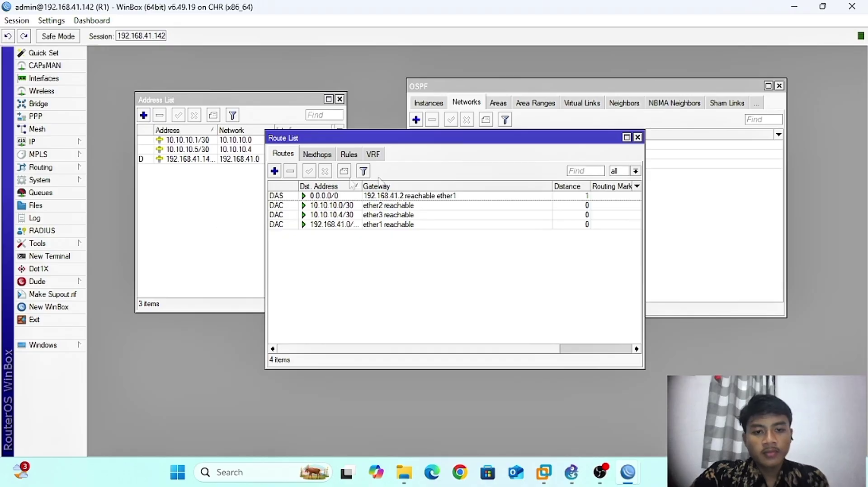
- Open a terminal on R1, skip the password change, and ping 10.10.10.2 briefly to test the link to R2
{"action": "left_click", "coordinate": [50, 256]}
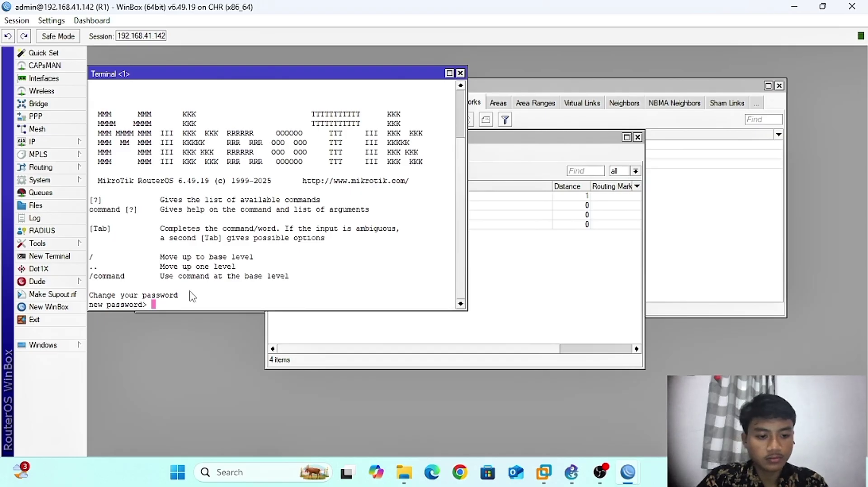
{"action": "key", "text": "Return"}
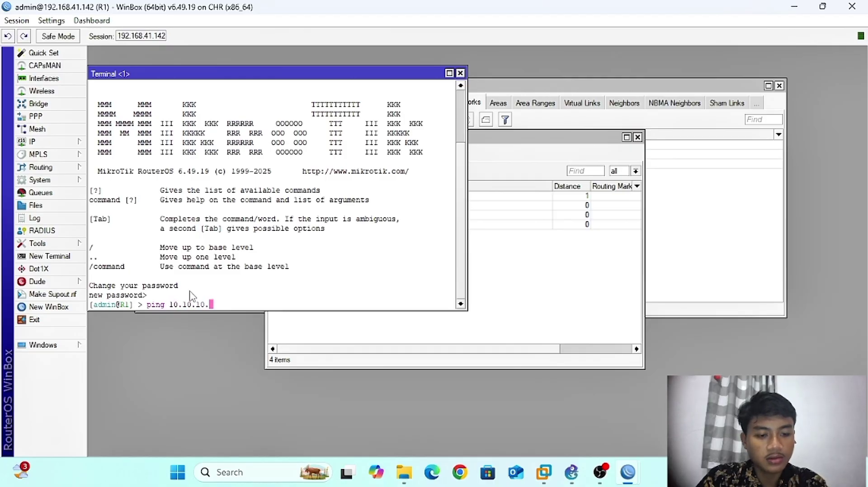
{"action": "type", "text": "2"}
{"action": "key", "text": "Return"}
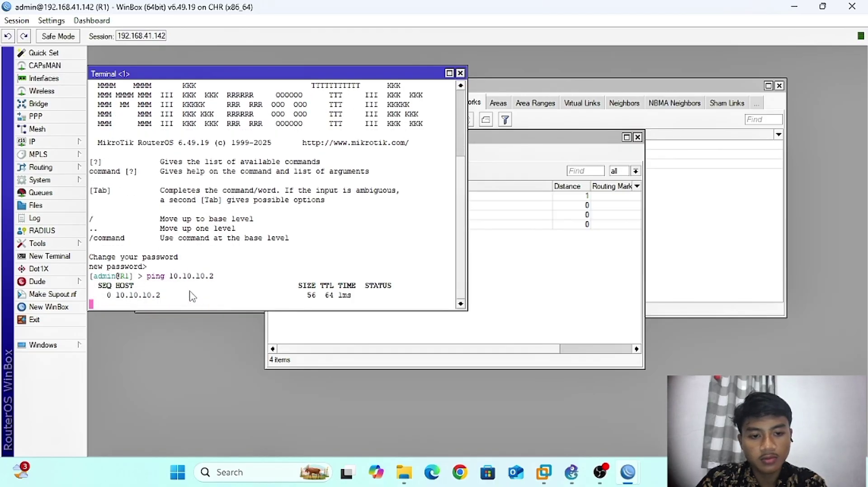
{"action": "key", "text": "ctrl+c"}
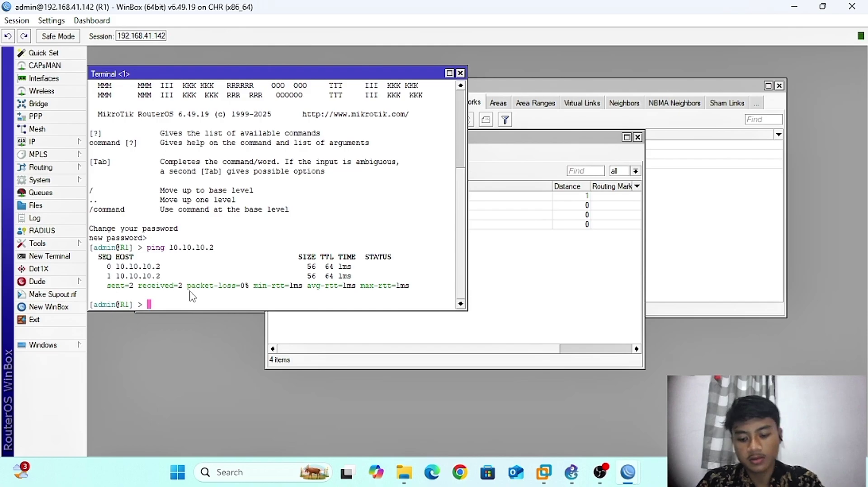
- Ping 10.10.10.6 from R1's terminal to test the link to R3
{"action": "key", "text": "Up"}
{"action": "key", "text": "BackSpace"}
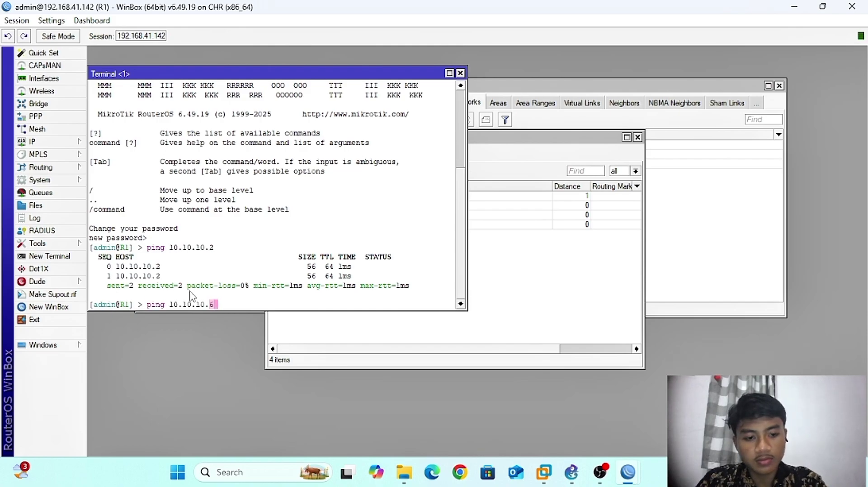
{"action": "key", "text": "Return"}
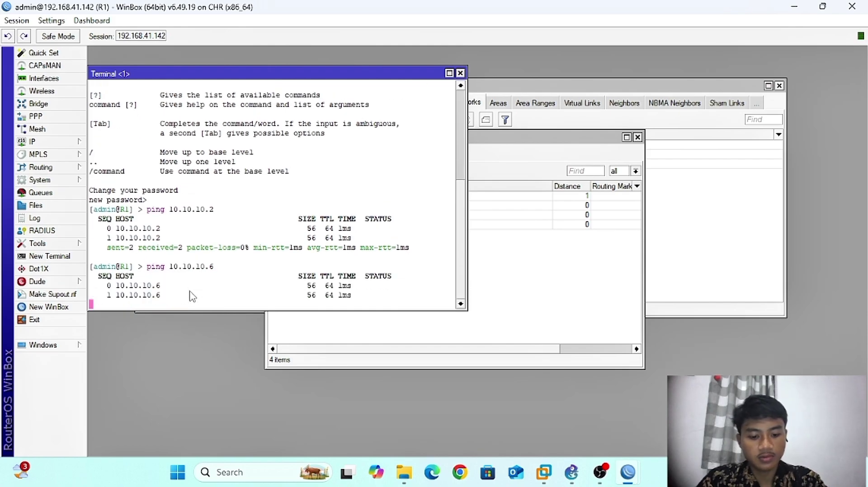
- Stop the ping to 10.10.10.6 on R1 and switch to R2's WinBox session
{"action": "key", "text": "ctrl+c"}
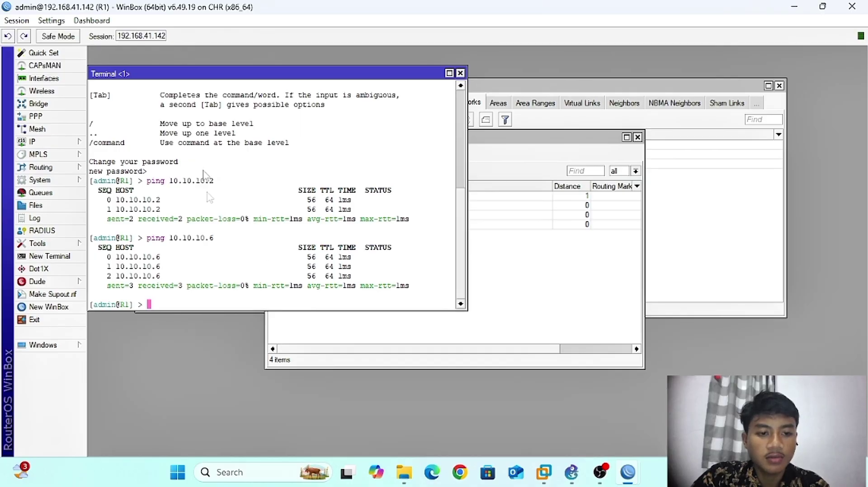
{"action": "left_click_drag", "start_coordinate": [319, 76], "coordinate": [353, 130]}
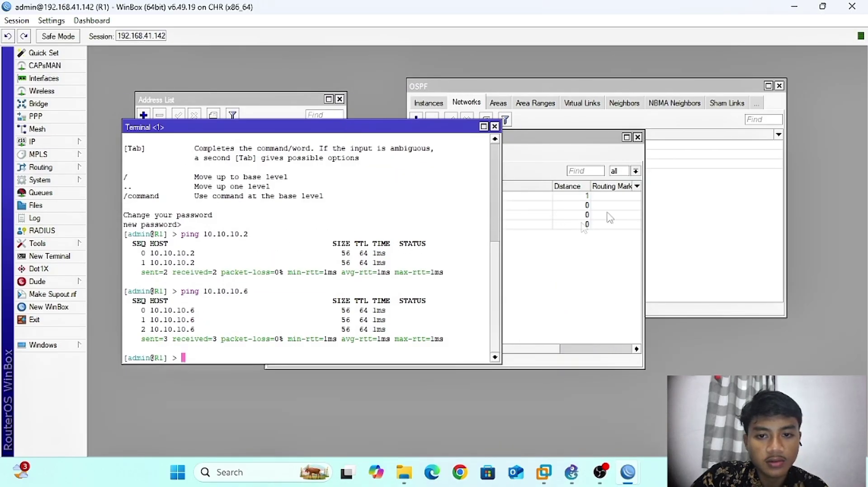
{"action": "mouse_move", "coordinate": [626, 479]}
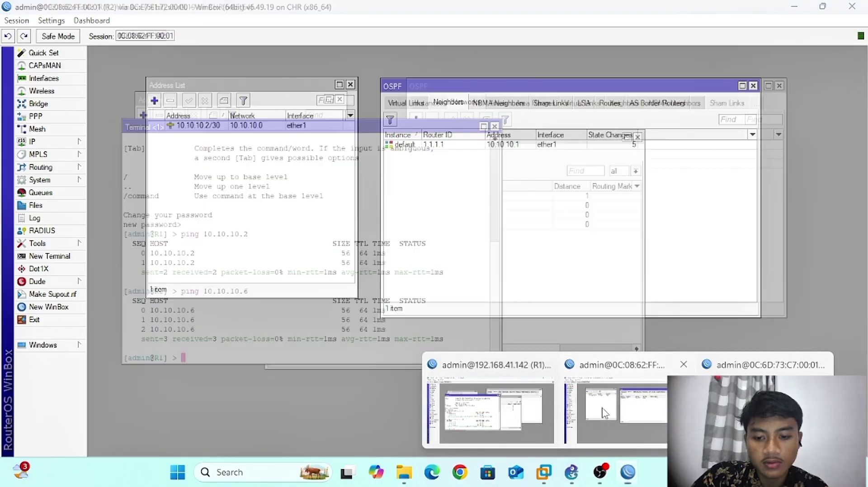
{"action": "left_click", "coordinate": [601, 413]}
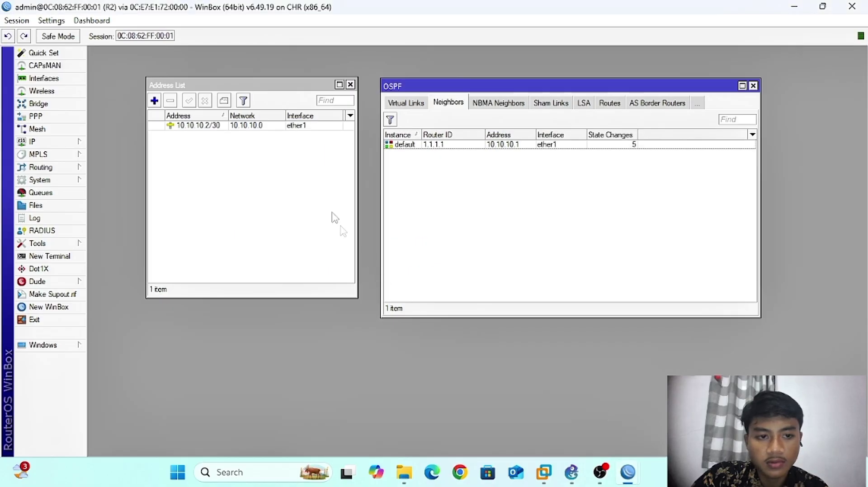
- Open a terminal on R2, skip the password change, and ping 10.10.10.1 briefly to test the link to R1
{"action": "left_click", "coordinate": [65, 256]}
{"action": "key", "text": "Return"}
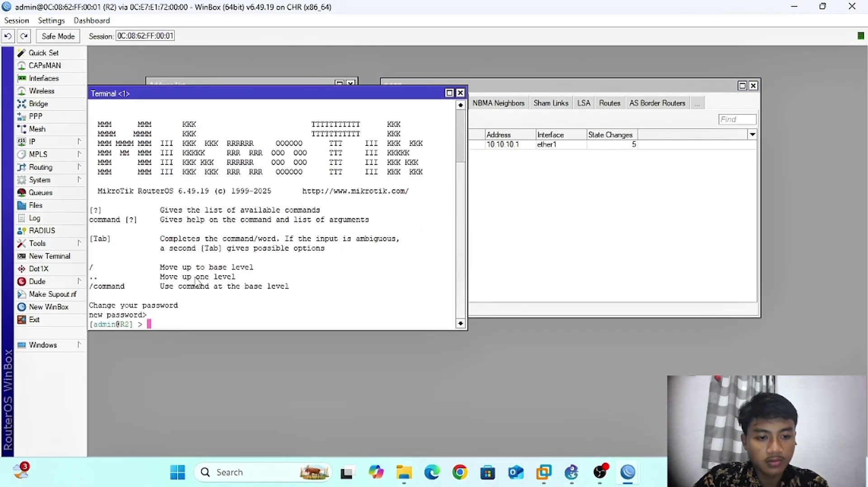
{"action": "type", "text": "ping"}
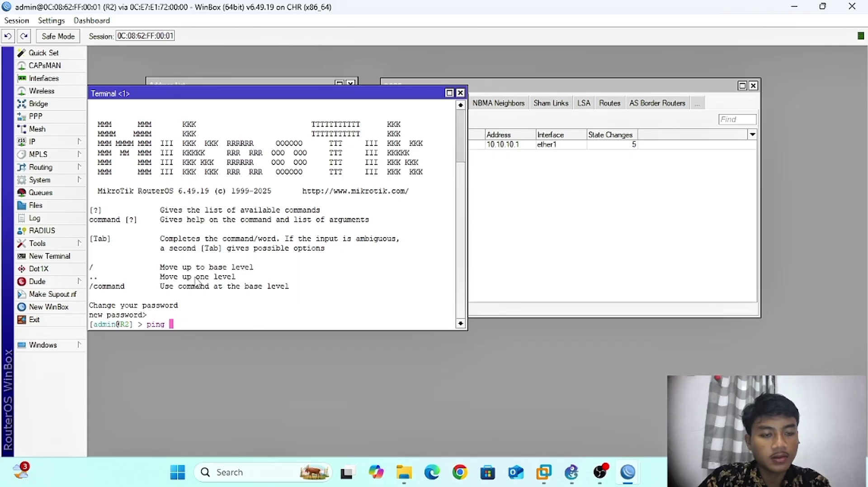
{"action": "type", "text": " 10"}
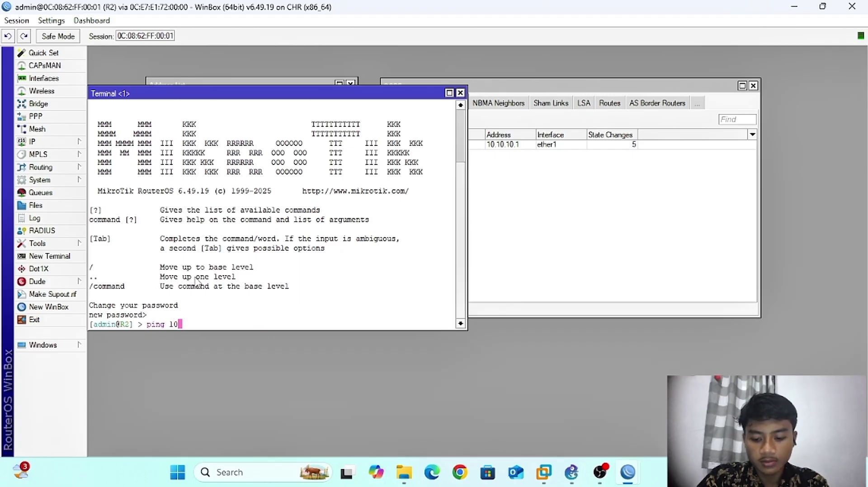
{"action": "type", "text": ".10.10.1"}
{"action": "key", "text": "Return"}
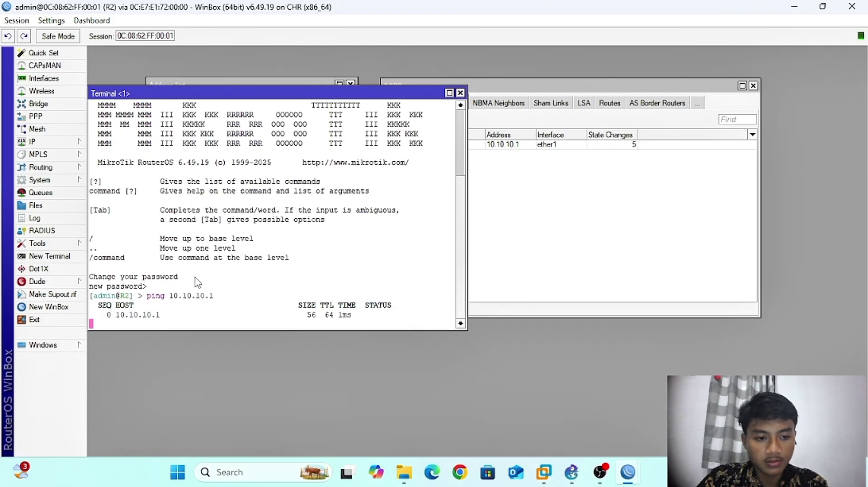
{"action": "key", "text": "ctrl+c"}
- Ping 10.10.10.6 from R2's terminal to test the routed path to R3
{"action": "key", "text": "Up"}
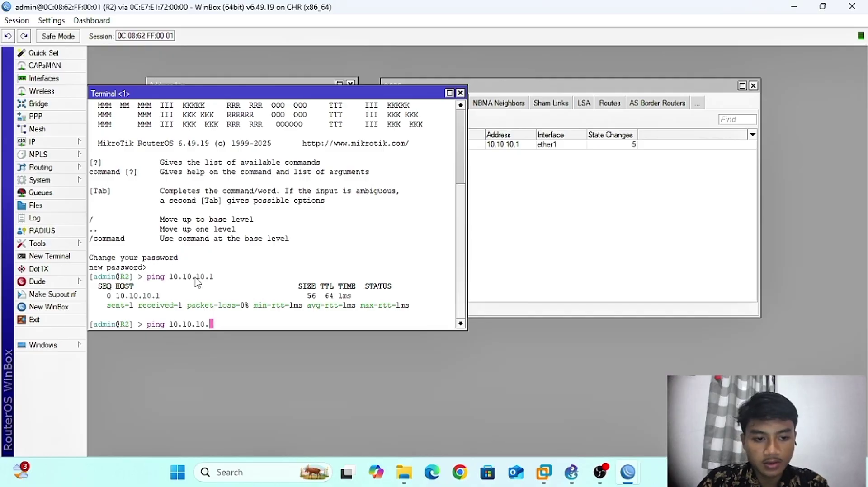
{"action": "type", "text": "6"}
{"action": "key", "text": "Return"}
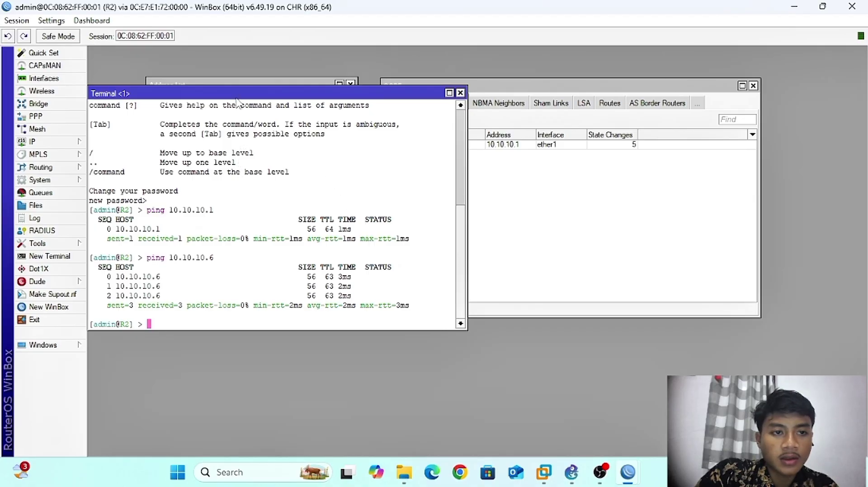
{"action": "left_click_drag", "start_coordinate": [236, 96], "coordinate": [273, 74]}
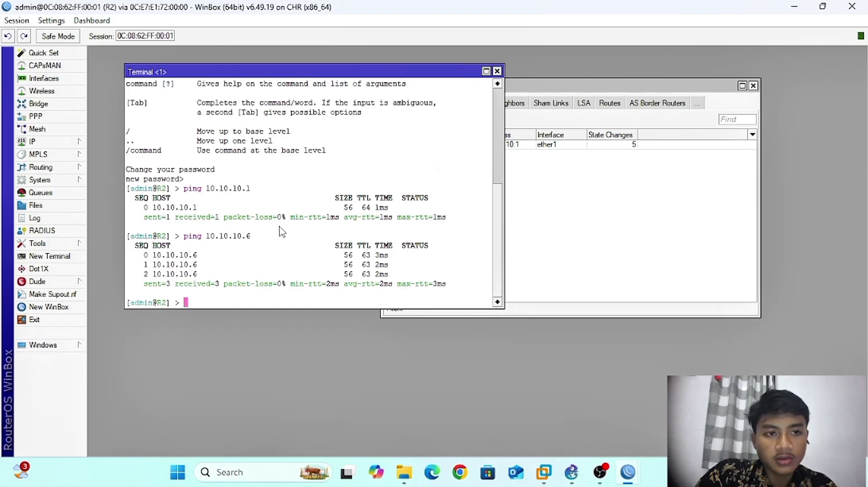
- Open a terminal in R3's session, skip the password change, and ping 10.10.10.2 briefly to test the path to R2
{"action": "mouse_move", "coordinate": [631, 462]}
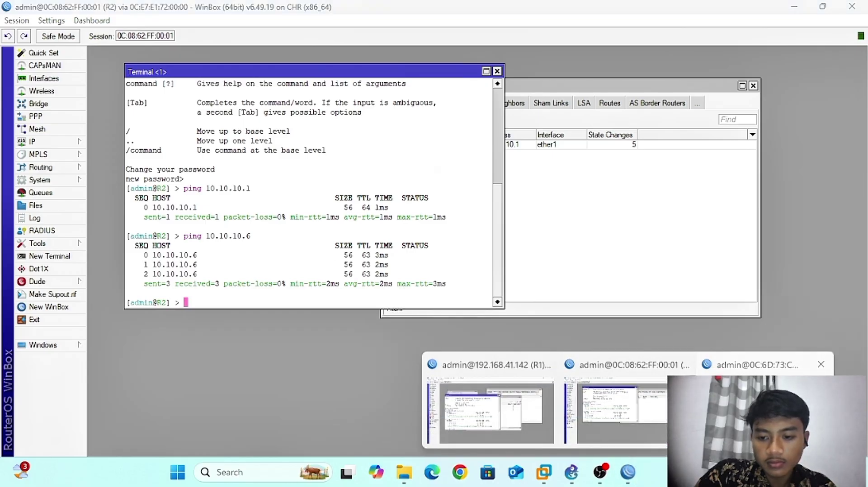
{"action": "left_click", "coordinate": [497, 398]}
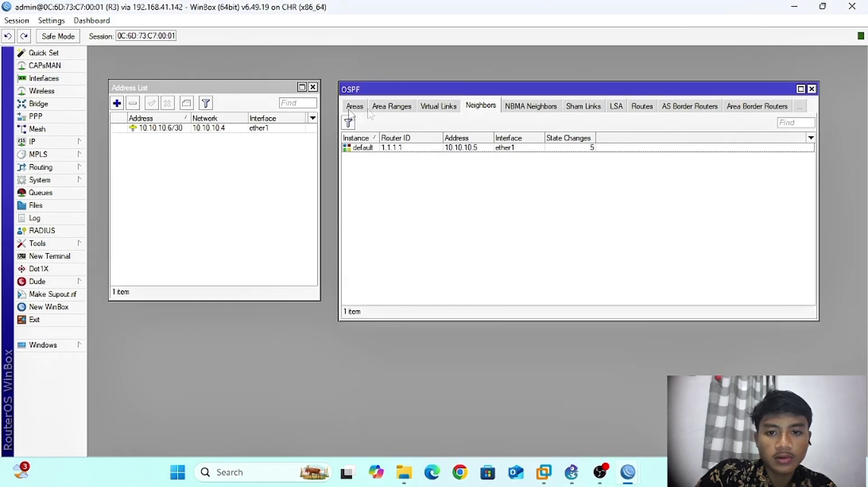
{"action": "left_click", "coordinate": [50, 256]}
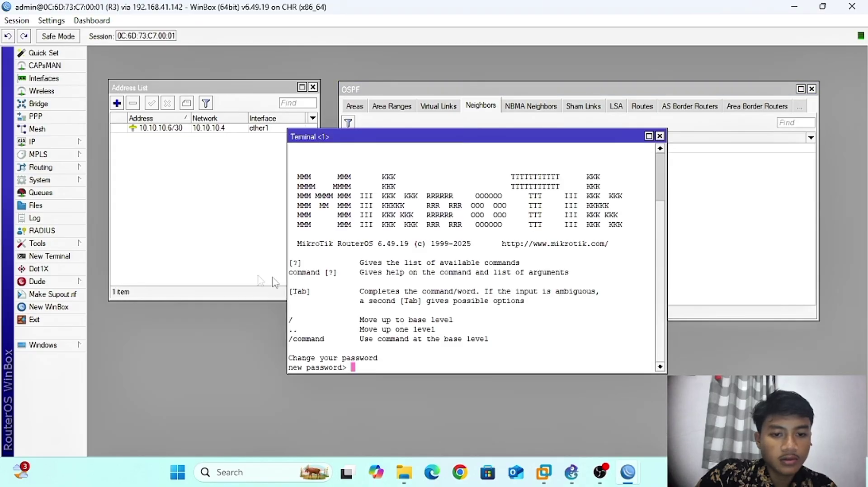
{"action": "key", "text": "ctrl+c"}
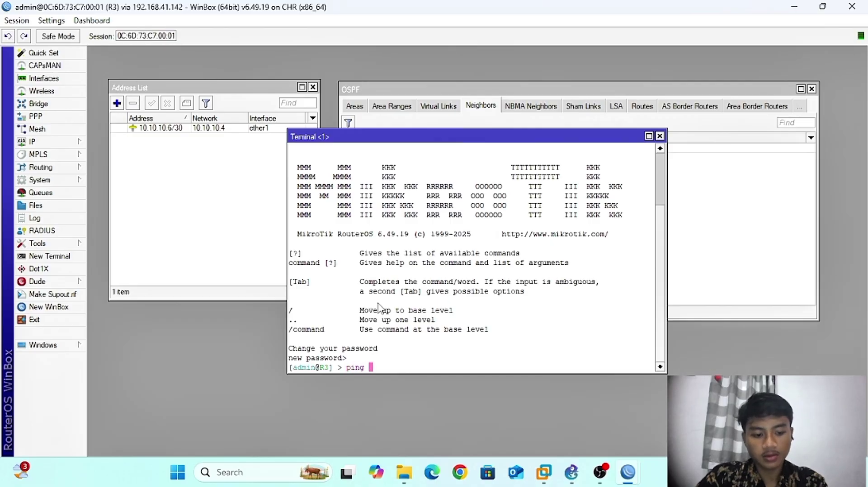
{"action": "type", "text": "ping 10.10.1"}
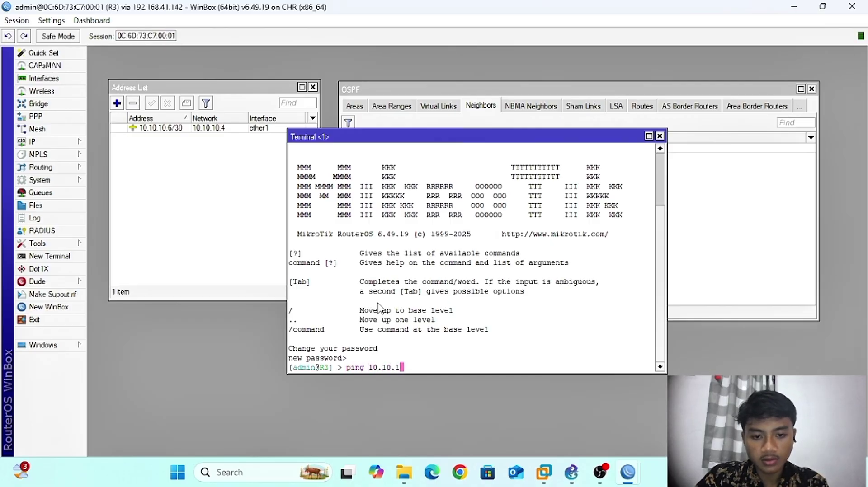
{"action": "type", "text": "0.10.2"}
{"action": "key", "text": "Return"}
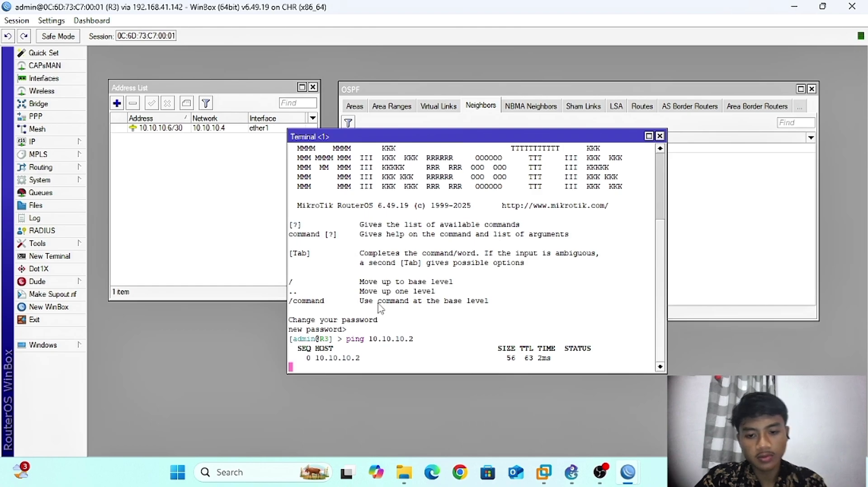
{"action": "key", "text": "ctrl+c"}
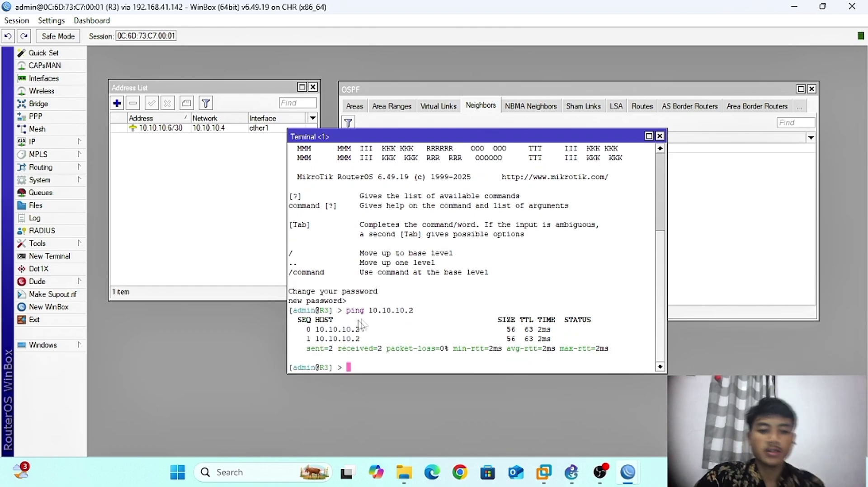
- Open R3's IP route list and examine its routes and nexthops
{"action": "left_click", "coordinate": [68, 142]}
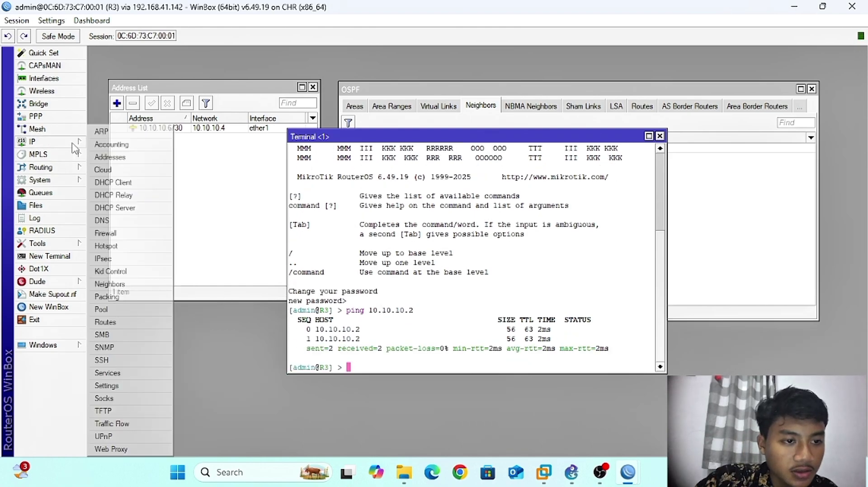
{"action": "left_click", "coordinate": [124, 322]}
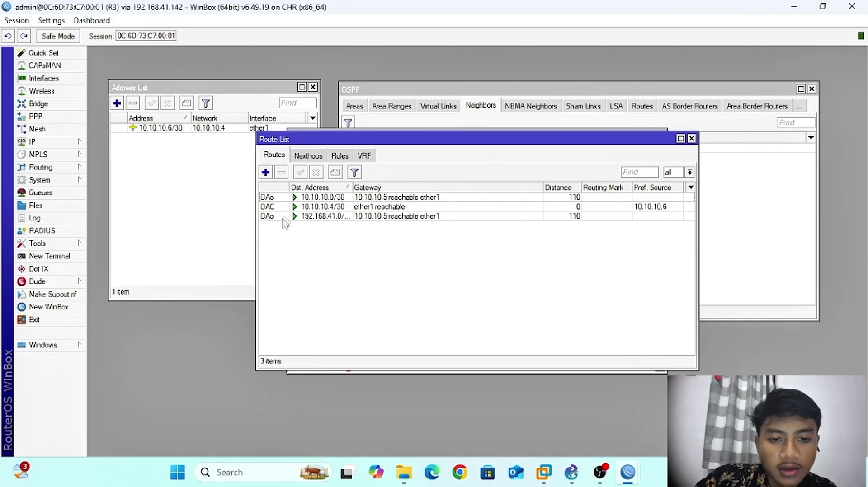
{"action": "left_click", "coordinate": [308, 155]}
{"action": "left_click", "coordinate": [274, 155]}
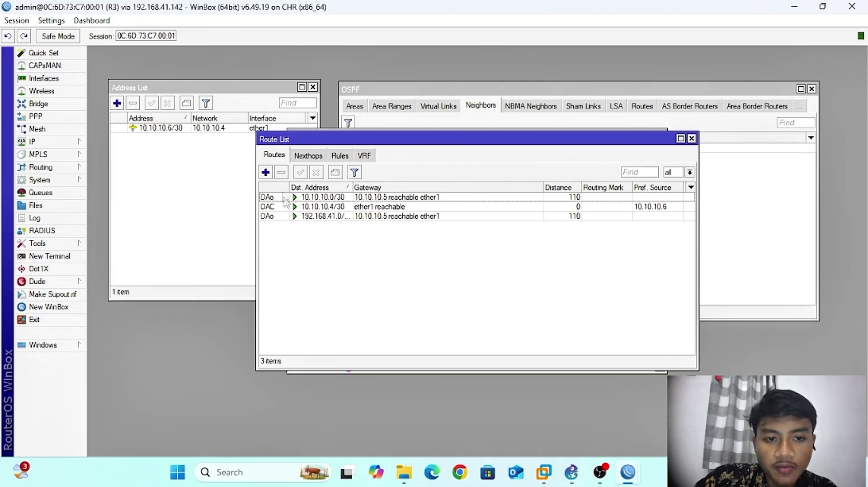
{"action": "mouse_move", "coordinate": [296, 141]}
{"action": "left_mouse_down"}
{"action": "mouse_move", "coordinate": [275, 141]}
{"action": "mouse_move", "coordinate": [299, 169]}
{"action": "mouse_move", "coordinate": [286, 142]}
{"action": "left_mouse_up"}
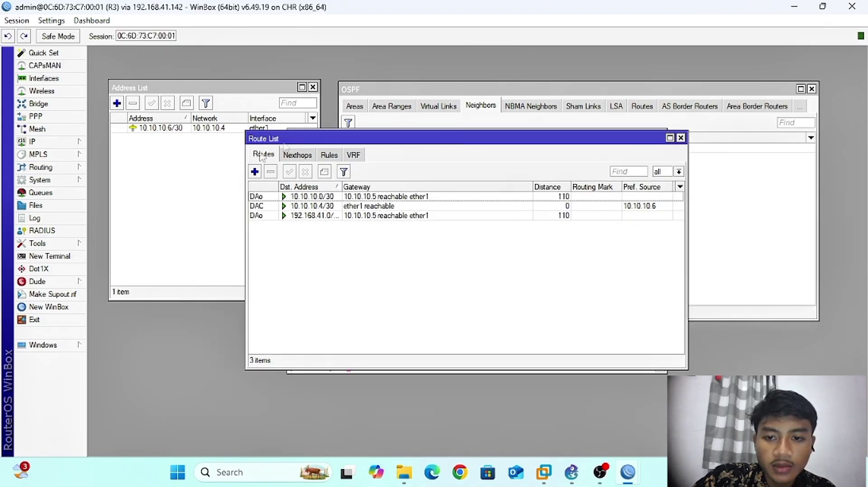
- Configure R3's DNS with servers 8.8.8.8 and 1.1.1.1, allow remote requests, and save the settings
{"action": "left_click", "coordinate": [63, 143]}
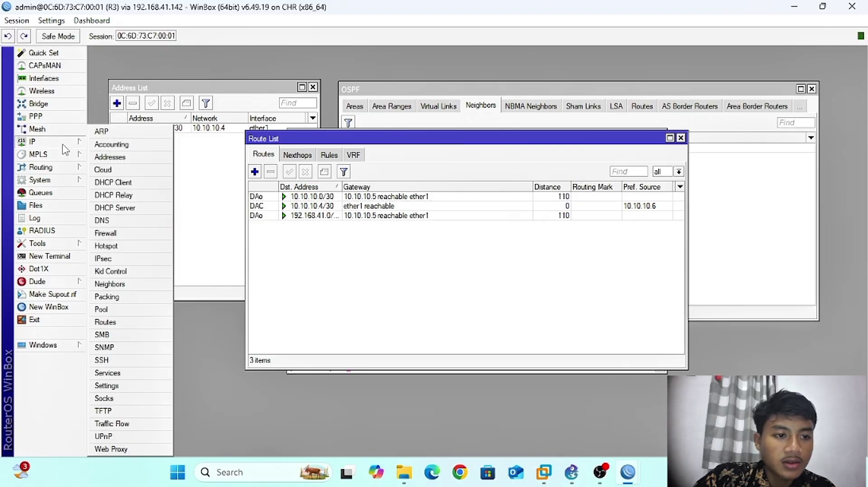
{"action": "left_click", "coordinate": [129, 224]}
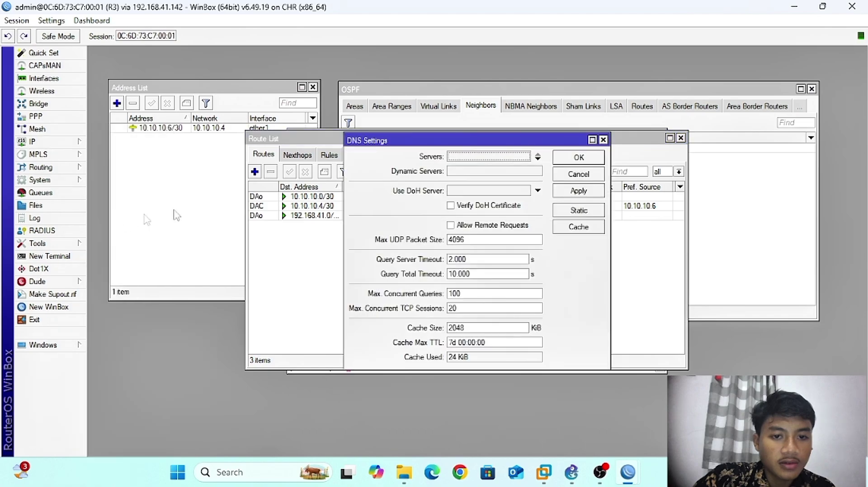
{"action": "left_click", "coordinate": [479, 156]}
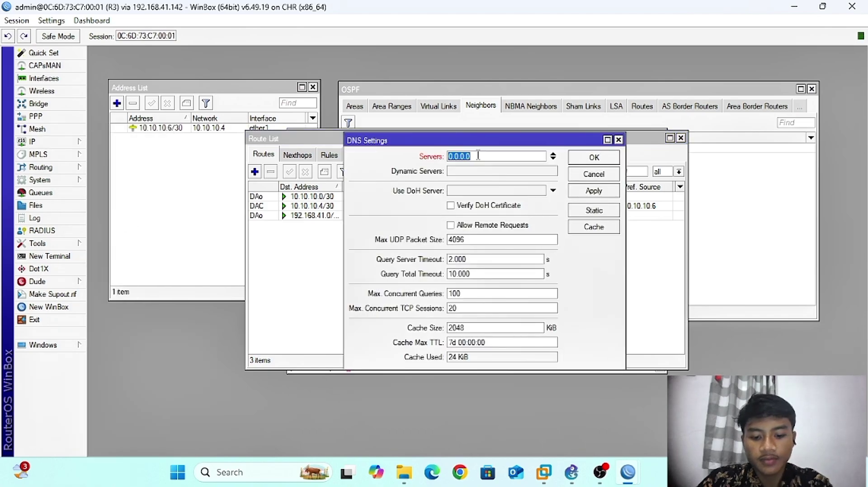
{"action": "type", "text": "8.8.8.8"}
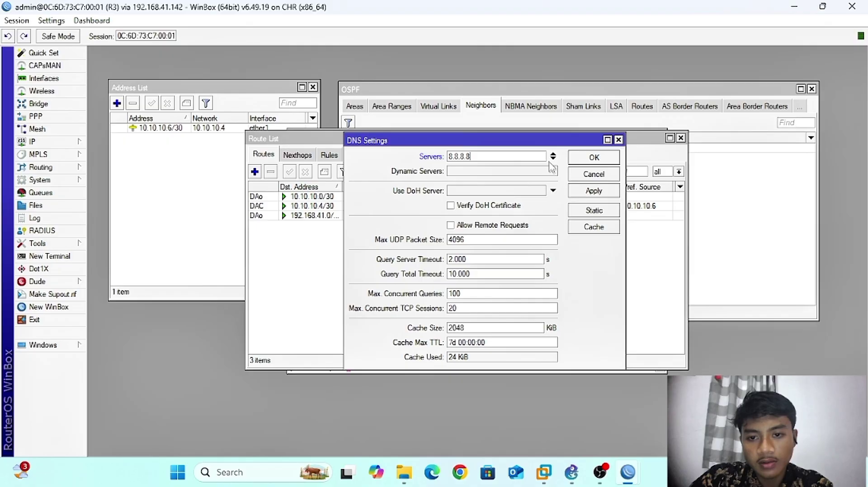
{"action": "left_click", "coordinate": [553, 159]}
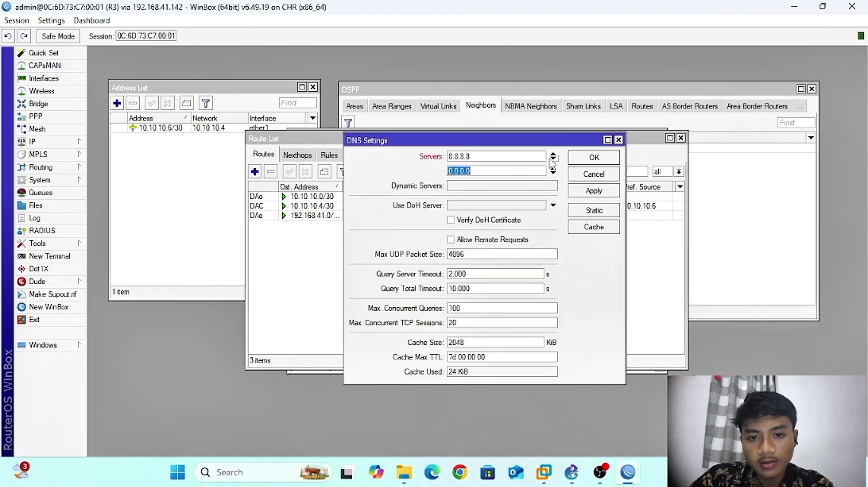
{"action": "type", "text": "1.1.1.1"}
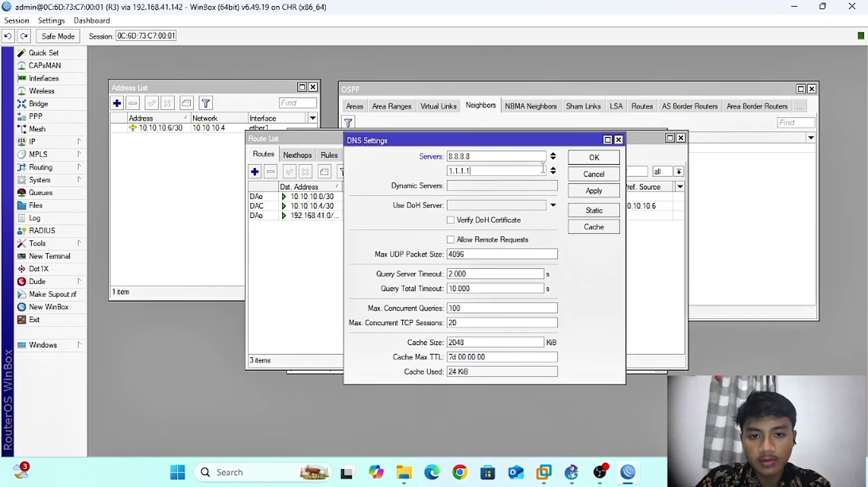
{"action": "left_click", "coordinate": [479, 242]}
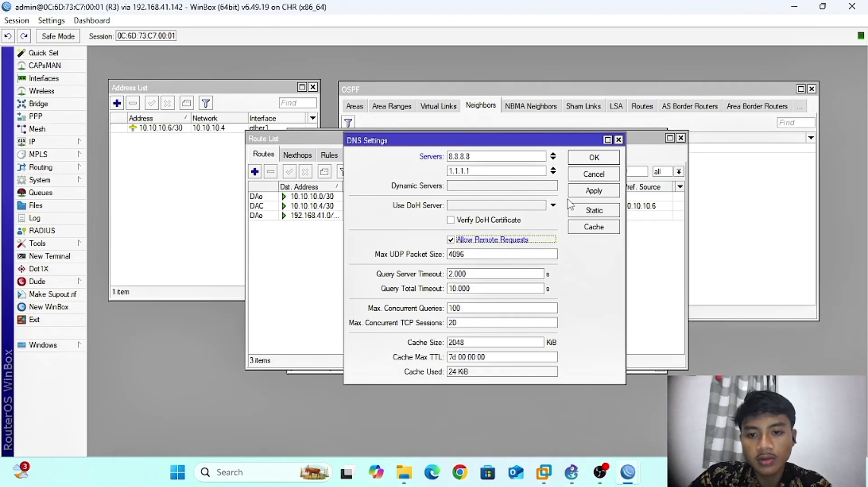
{"action": "left_click", "coordinate": [584, 191]}
{"action": "left_click", "coordinate": [585, 159]}
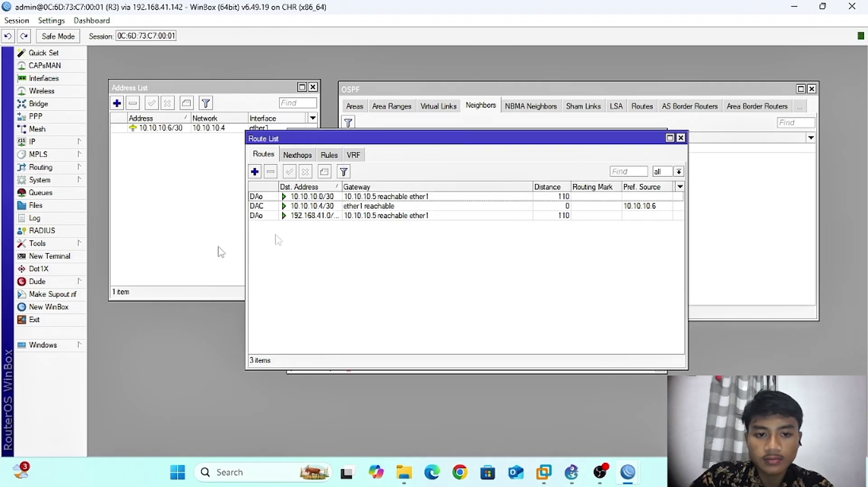
- Add a firewall NAT rule on R3 with chain srcnat, out interface ether1 and action masquerade
{"action": "left_click", "coordinate": [33, 142]}
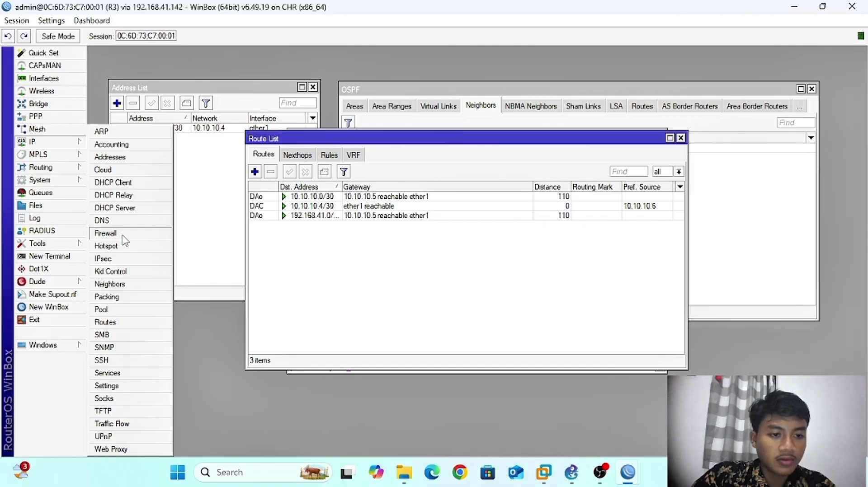
{"action": "left_click", "coordinate": [107, 233]}
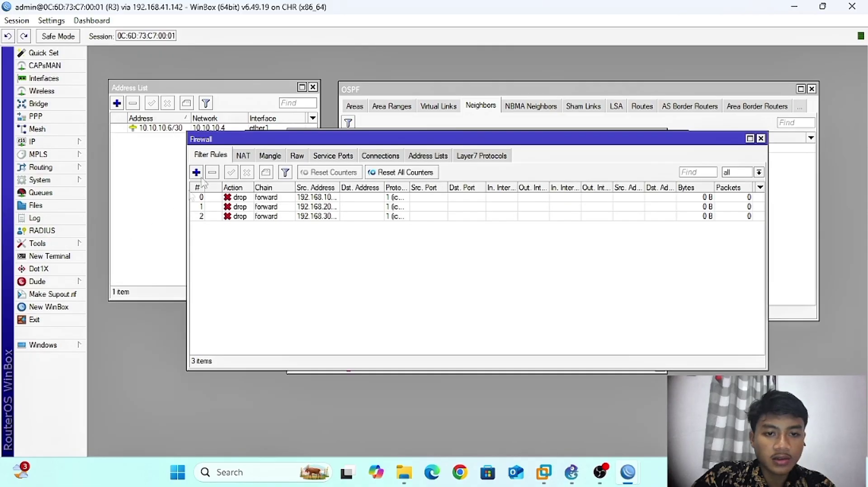
{"action": "left_click", "coordinate": [243, 158]}
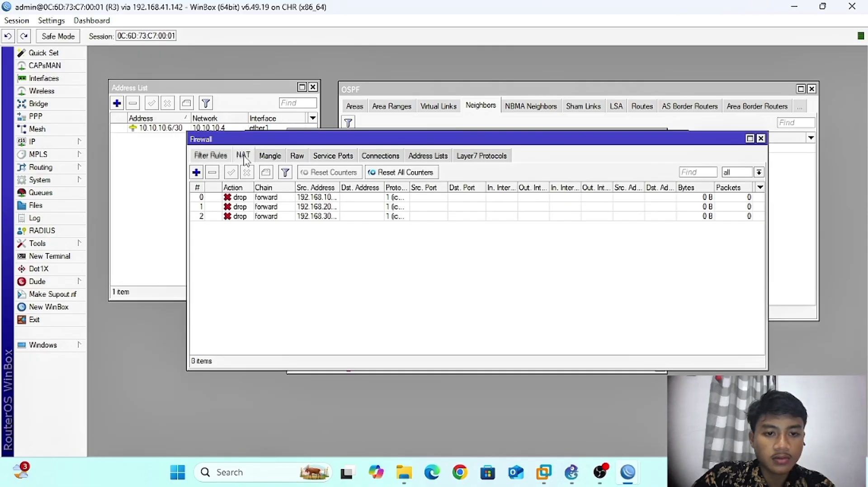
{"action": "left_click", "coordinate": [196, 172]}
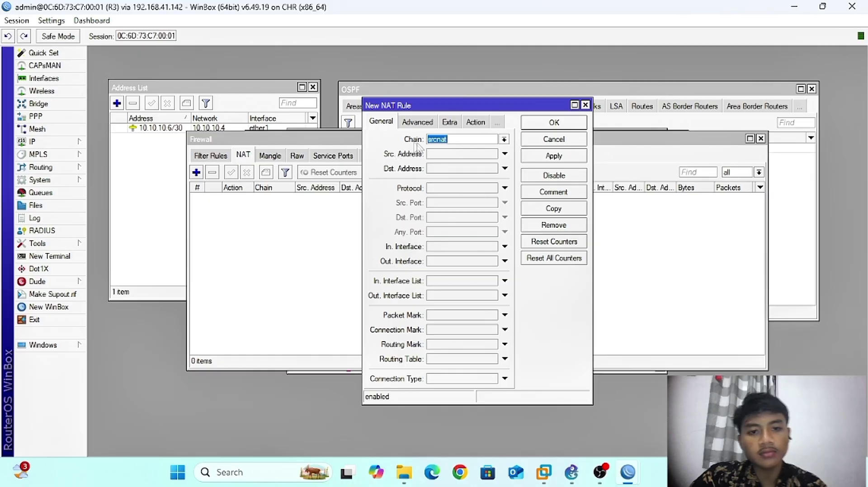
{"action": "left_click", "coordinate": [474, 262]}
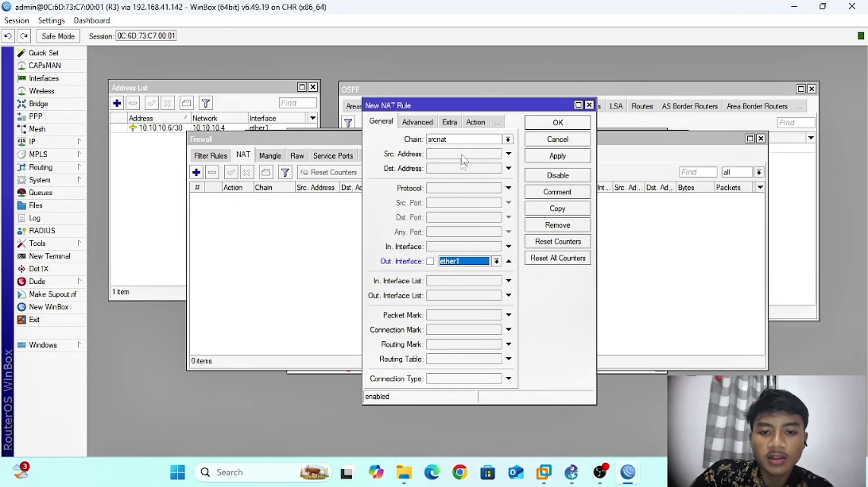
{"action": "left_click", "coordinate": [471, 126]}
{"action": "left_click", "coordinate": [466, 140]}
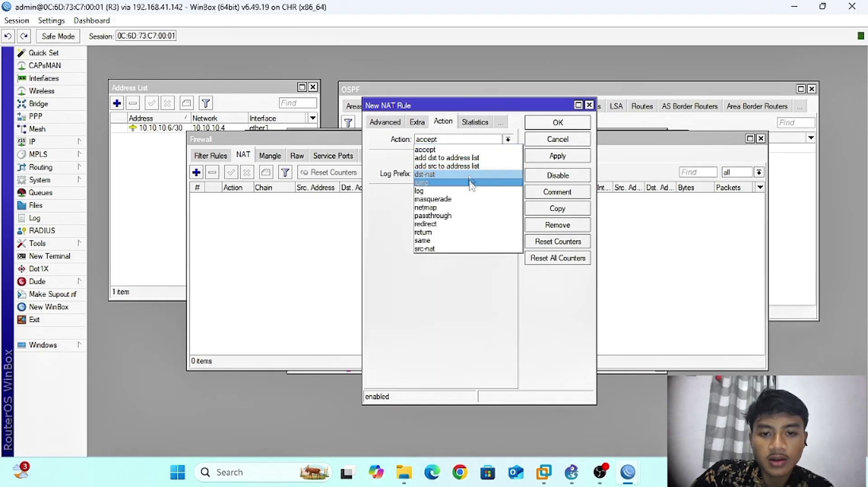
{"action": "left_click", "coordinate": [457, 197]}
{"action": "left_click", "coordinate": [557, 156]}
{"action": "left_click", "coordinate": [556, 128]}
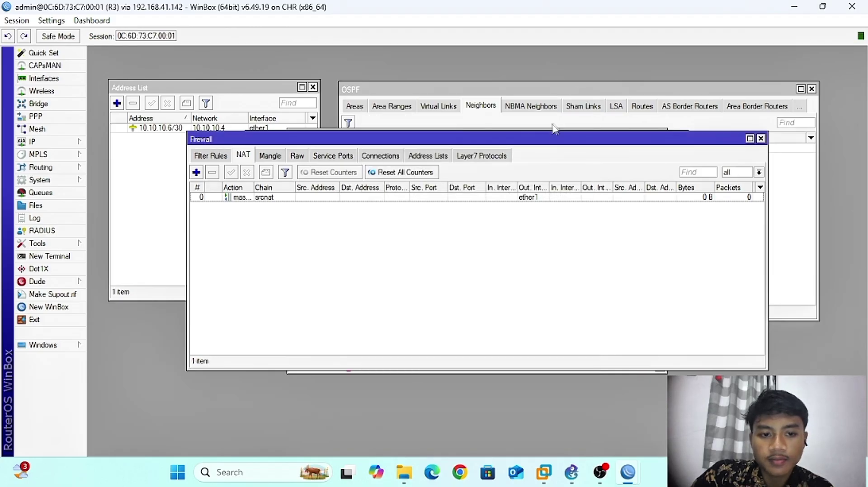
- Switch to R2's session, review its DNS servers and remote-request setting, and apply the DNS settings
{"action": "mouse_move", "coordinate": [628, 473]}
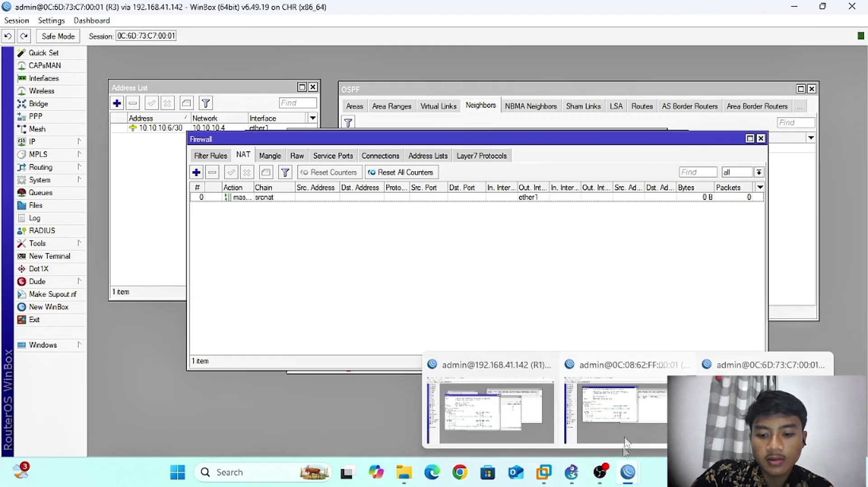
{"action": "left_click", "coordinate": [625, 416]}
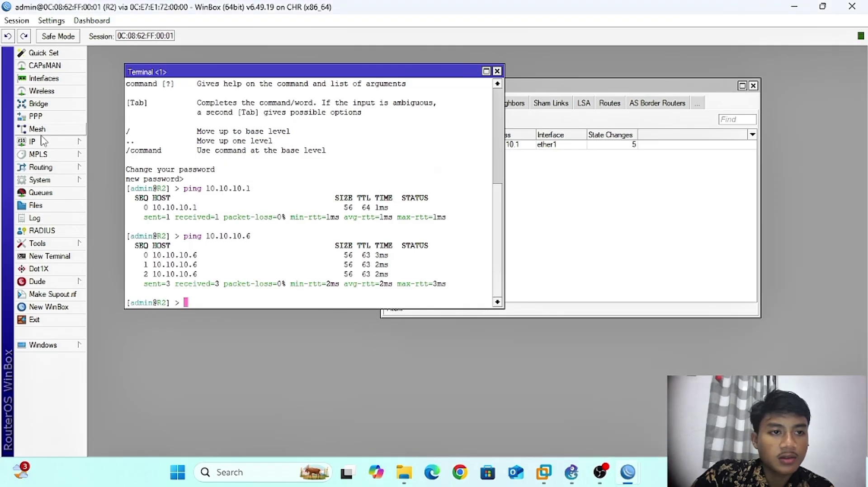
{"action": "left_click", "coordinate": [56, 142]}
{"action": "left_click", "coordinate": [113, 221]}
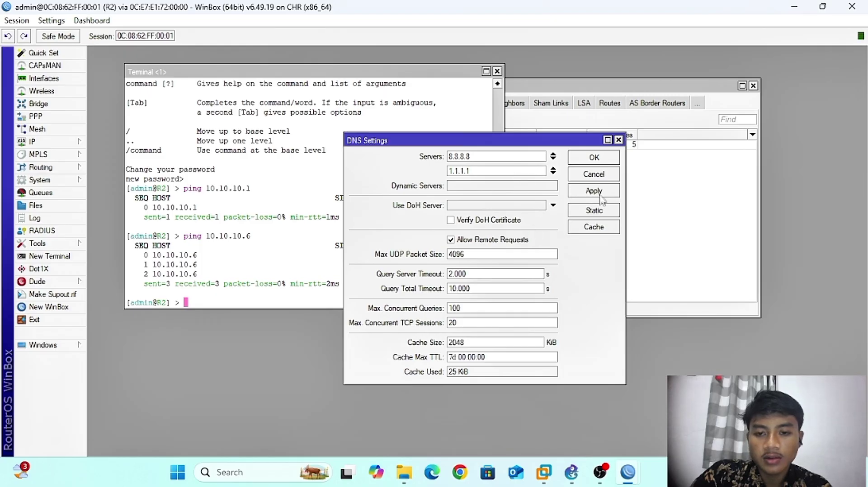
{"action": "left_click", "coordinate": [594, 193]}
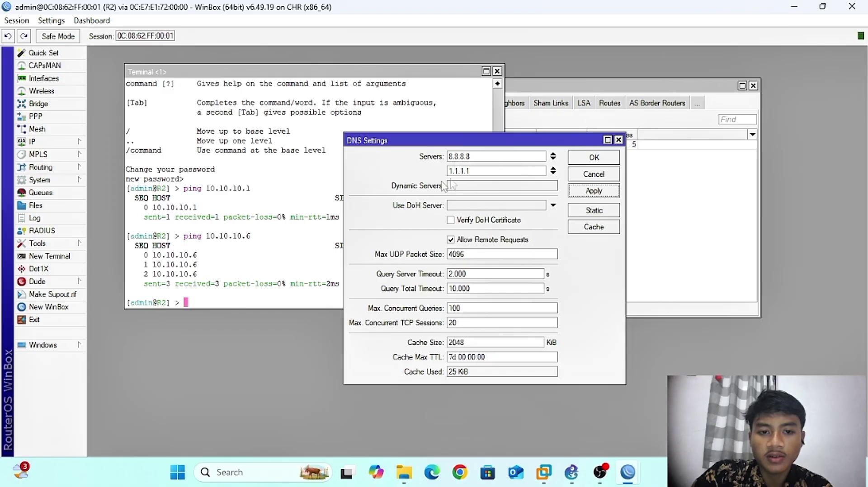
{"action": "left_click", "coordinate": [596, 158]}
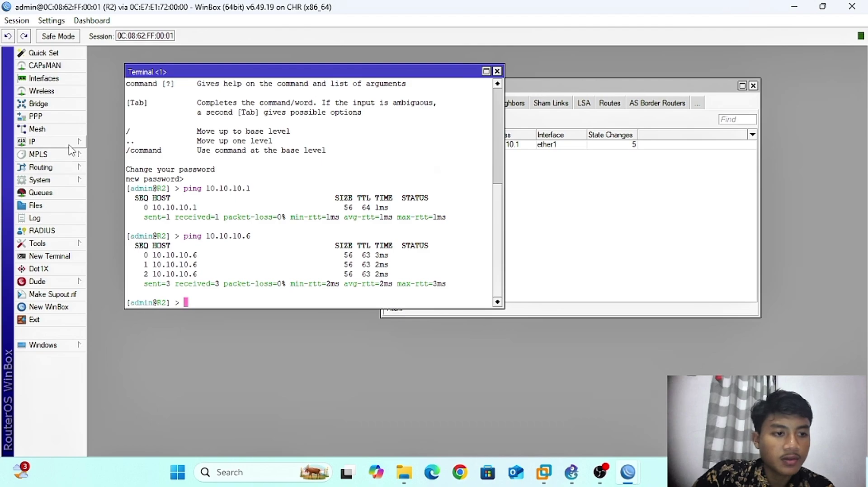
- Examine the chain, out interface and action of R2's existing firewall NAT rule, and close the firewall
{"action": "left_click", "coordinate": [32, 142]}
{"action": "left_click", "coordinate": [99, 234]}
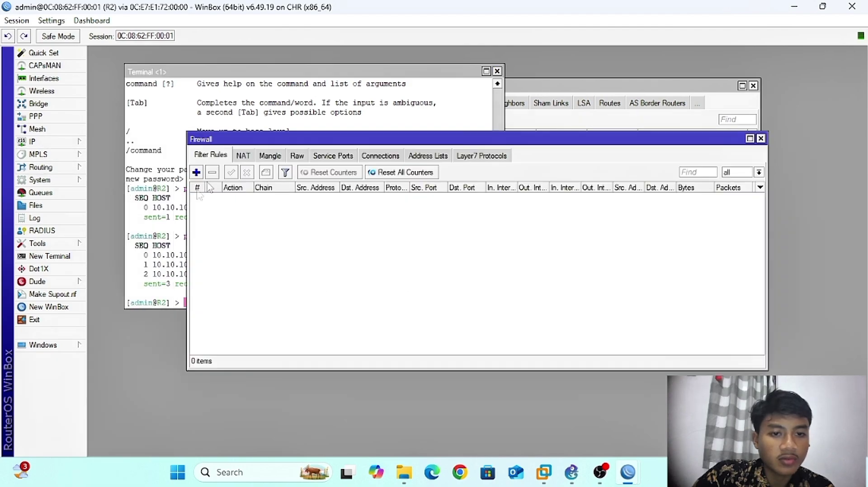
{"action": "left_click", "coordinate": [242, 155]}
{"action": "left_click", "coordinate": [264, 199]}
{"action": "double_click", "coordinate": [264, 199]}
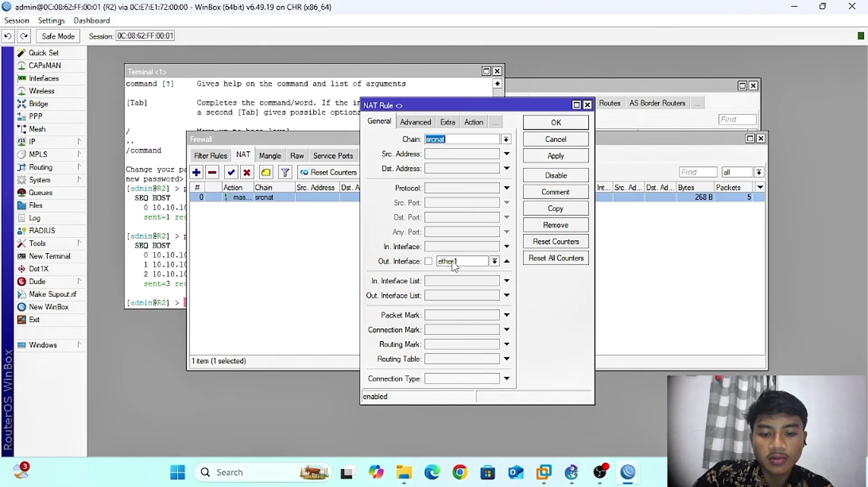
{"action": "left_click", "coordinate": [472, 122]}
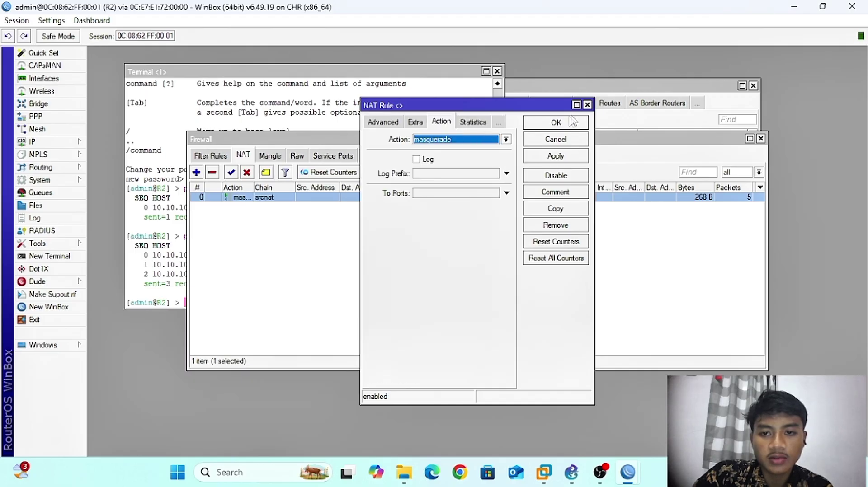
{"action": "left_click", "coordinate": [588, 106]}
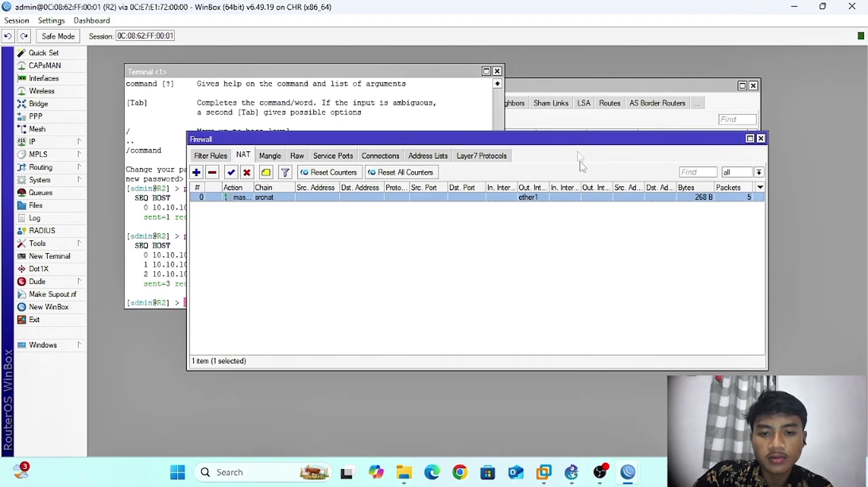
{"action": "left_click", "coordinate": [761, 139]}
- Switch to R1's session and check its DNS servers and remote-request setting
{"action": "mouse_move", "coordinate": [626, 471]}
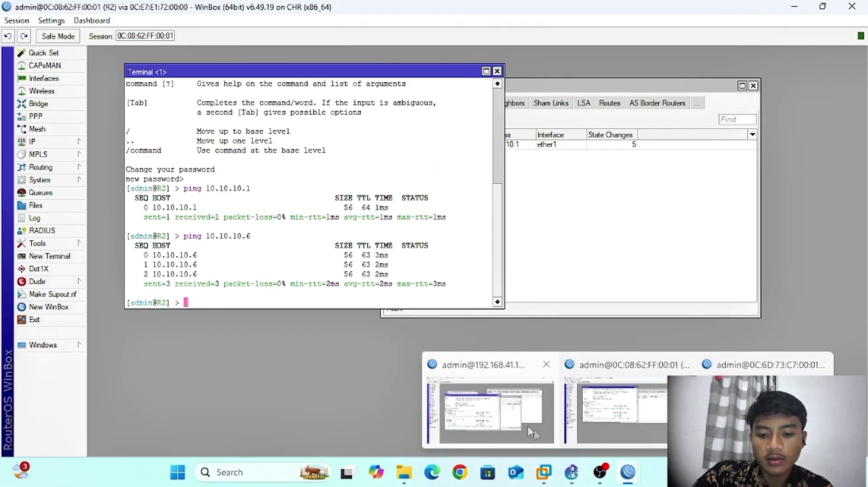
{"action": "left_click", "coordinate": [498, 368]}
{"action": "left_click", "coordinate": [68, 141]}
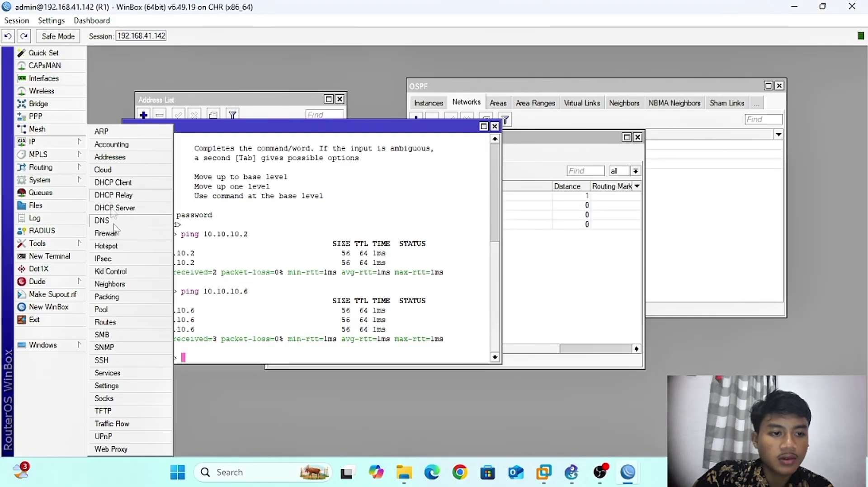
{"action": "left_click", "coordinate": [120, 226]}
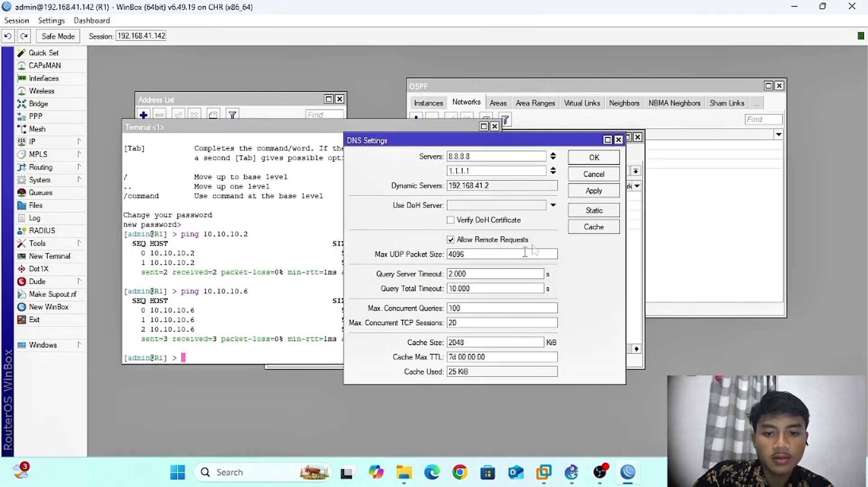
{"action": "left_click", "coordinate": [618, 140]}
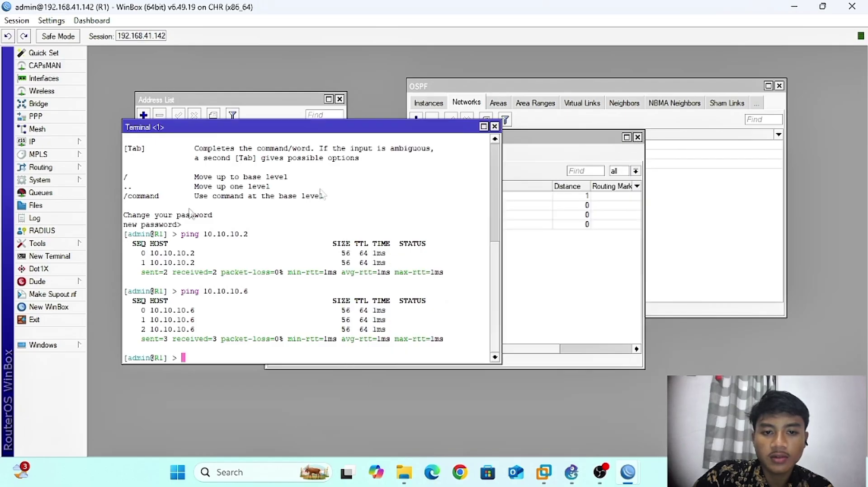
- Start a new firewall NAT rule on R1 with chain srcnat and out interface ether1
{"action": "left_click", "coordinate": [54, 143]}
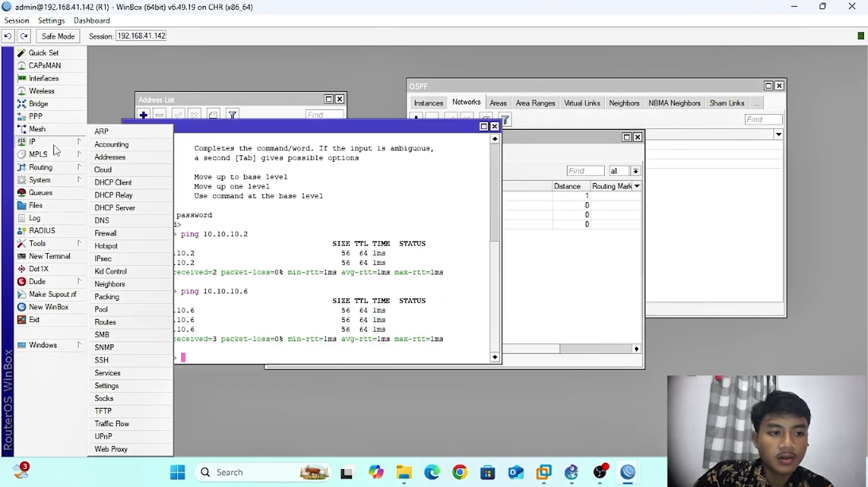
{"action": "left_click", "coordinate": [127, 233]}
{"action": "left_click", "coordinate": [244, 156]}
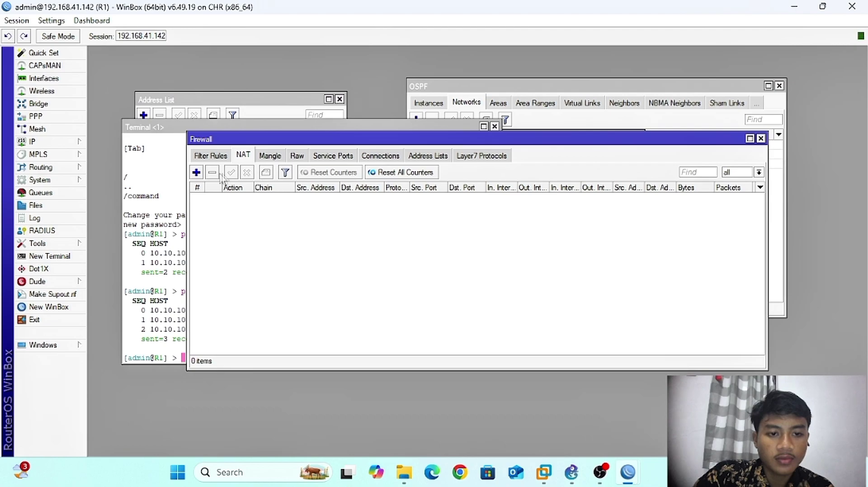
{"action": "left_click", "coordinate": [197, 172]}
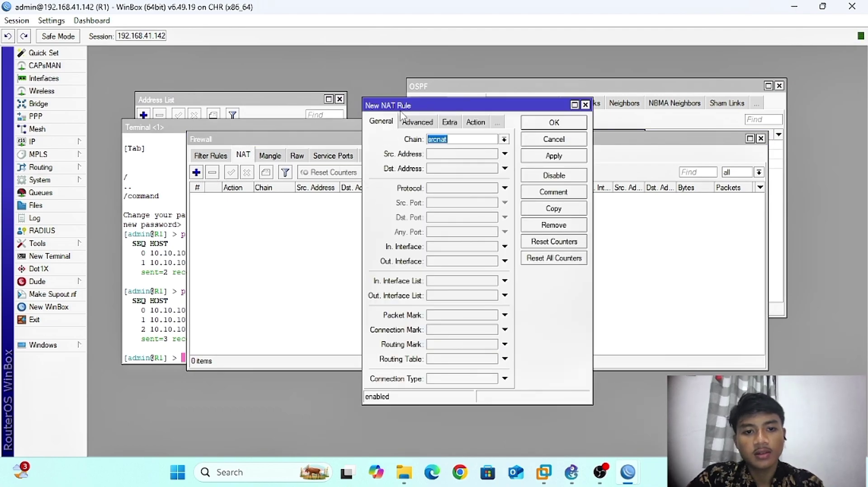
{"action": "left_click_drag", "start_coordinate": [404, 108], "coordinate": [394, 94]}
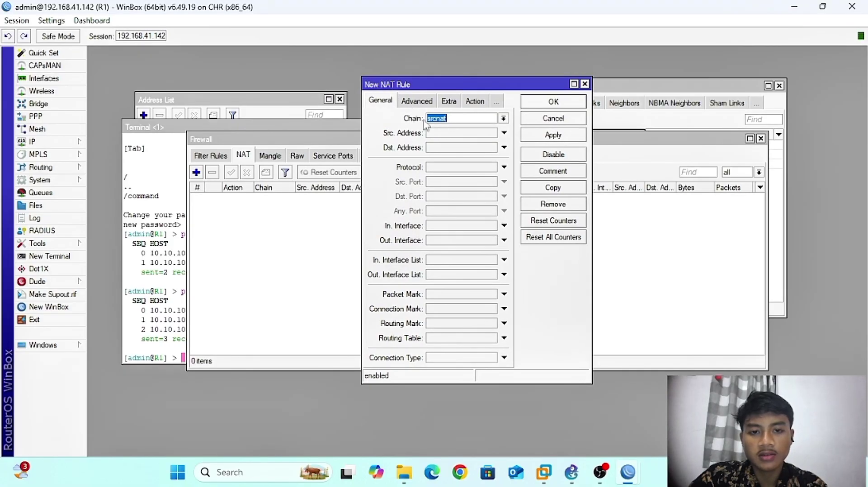
{"action": "left_click", "coordinate": [503, 119]}
{"action": "left_click", "coordinate": [470, 137]}
{"action": "left_click", "coordinate": [464, 240]}
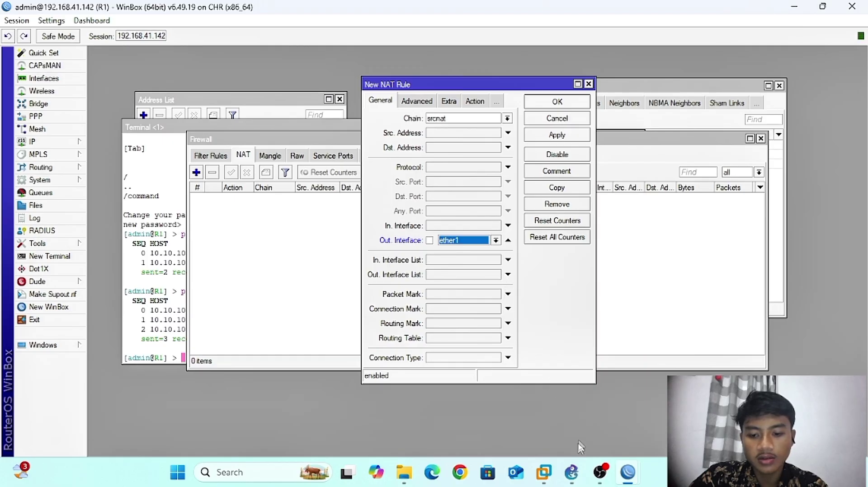
- Check R1's link to Cloud1 in the GNS3 topology and return to R1's WinBox session
{"action": "left_click", "coordinate": [572, 472]}
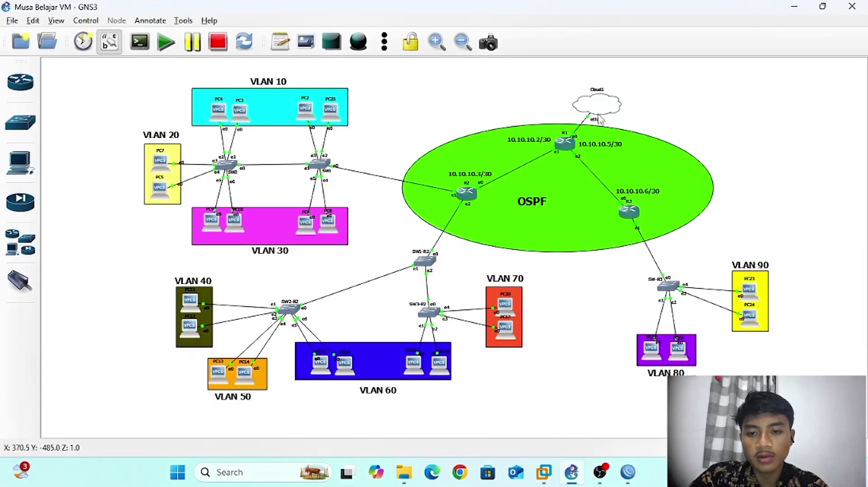
{"action": "mouse_move", "coordinate": [572, 145]}
{"action": "left_mouse_down"}
{"action": "mouse_move", "coordinate": [564, 150]}
{"action": "mouse_move", "coordinate": [569, 142]}
{"action": "left_mouse_up"}
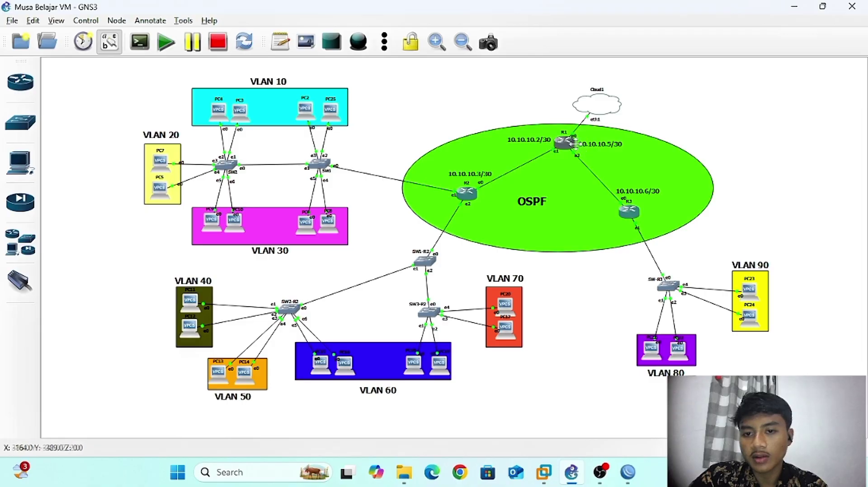
{"action": "left_click", "coordinate": [626, 472]}
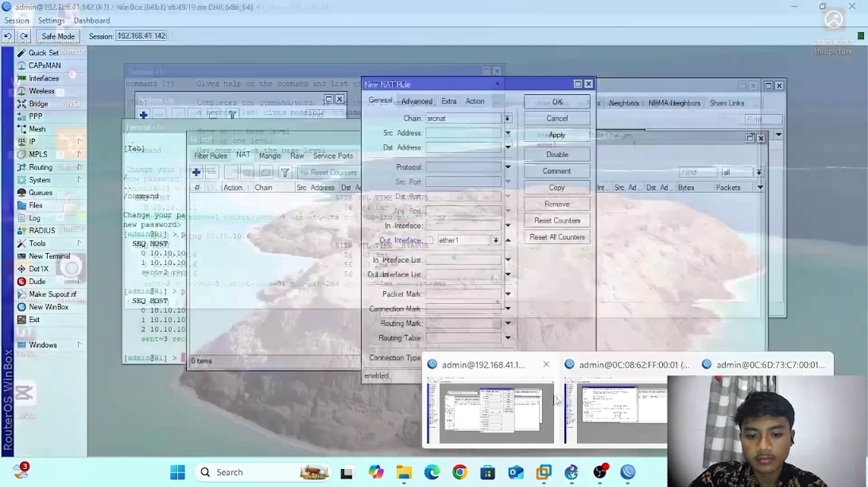
- Set the new R1 NAT rule's action to masquerade and save the rule
{"action": "left_click", "coordinate": [474, 101]}
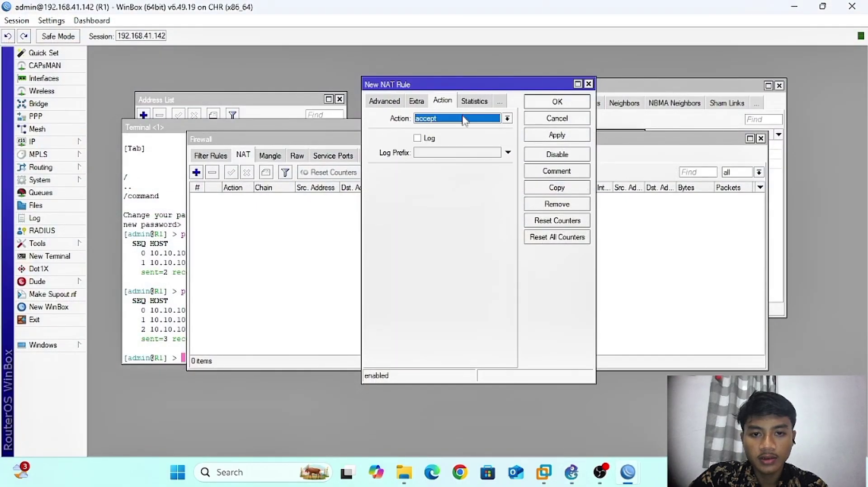
{"action": "left_click", "coordinate": [465, 119]}
{"action": "left_click", "coordinate": [482, 179]}
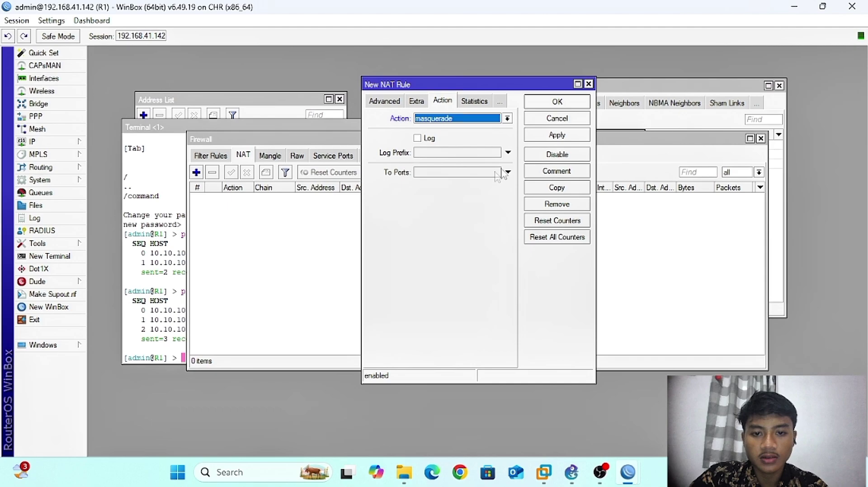
{"action": "left_click", "coordinate": [551, 135]}
{"action": "left_click", "coordinate": [552, 105]}
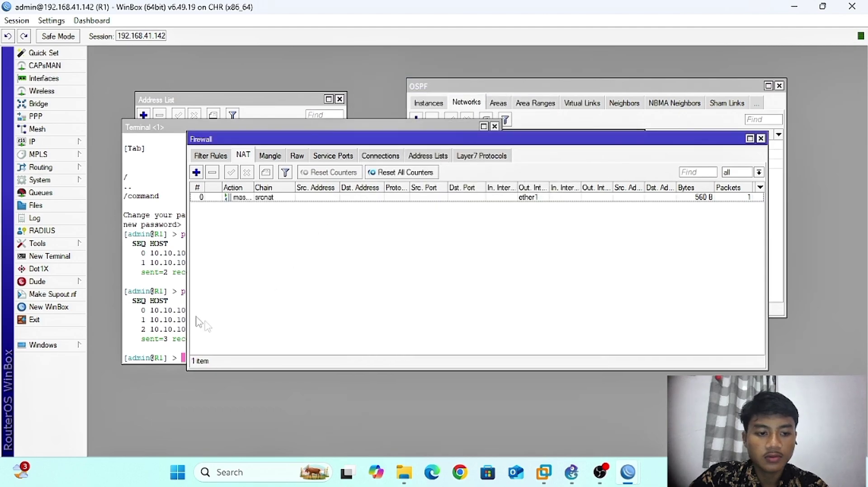
- Ping 8.8.8.8 briefly from R1's terminal to test internet access
{"action": "right_click", "coordinate": [170, 318]}
{"action": "left_click", "coordinate": [165, 271]}
{"action": "type", "text": "p"}
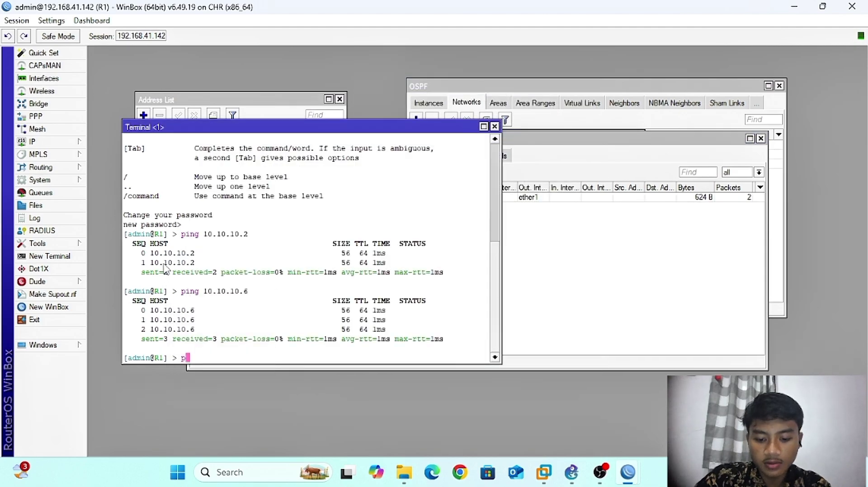
{"action": "type", "text": "inng"}
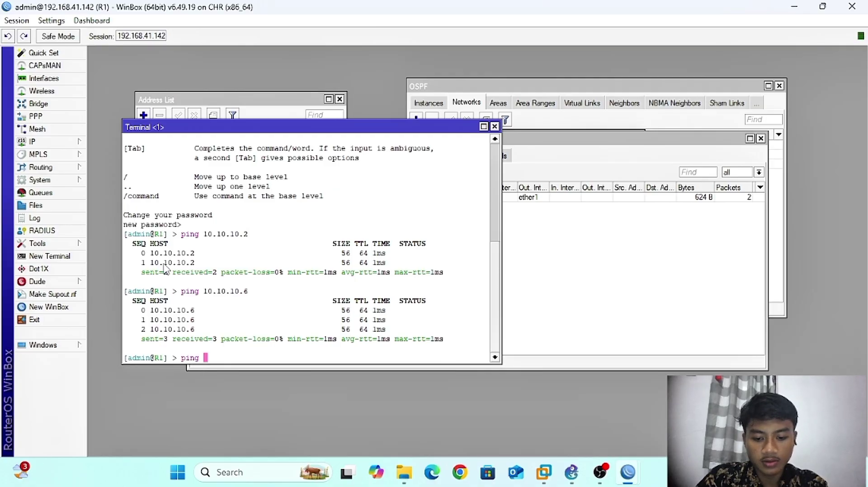
{"action": "type", "text": " 8.8.8.8"}
{"action": "key", "text": "Return"}
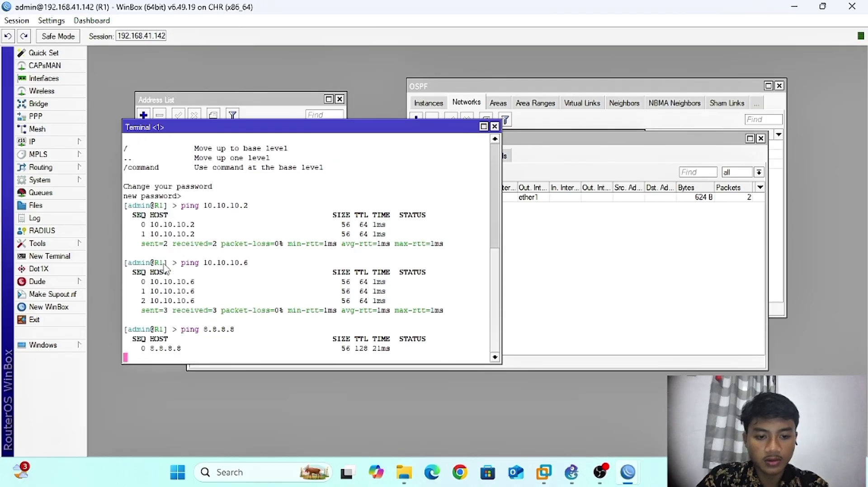
{"action": "key", "text": "ctrl+c"}
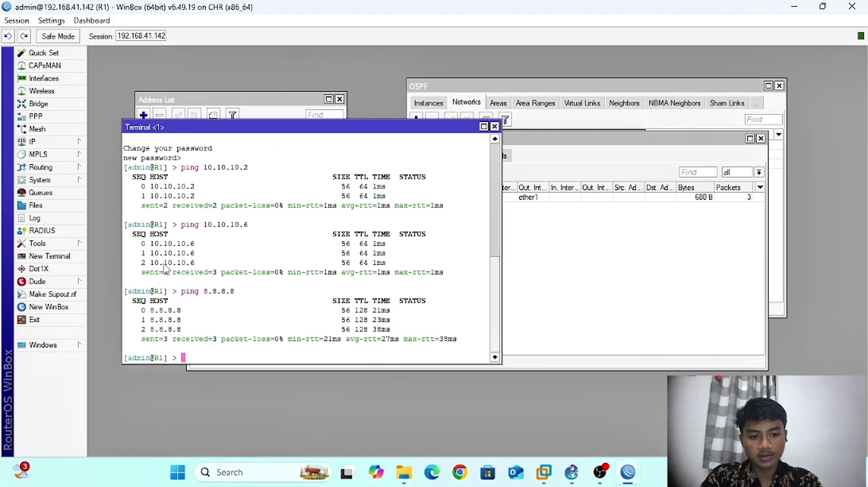
- Ping 1.1.1.1 briefly from R1's terminal to test a second internet address
{"action": "key", "text": "Up"}
{"action": "key", "text": "BackSpace"}
{"action": "key", "text": "BackSpace"}
{"action": "key", "text": "BackSpace"}
{"action": "key", "text": "BackSpace"}
{"action": "key", "text": "BackSpace"}
{"action": "key", "text": "BackSpace"}
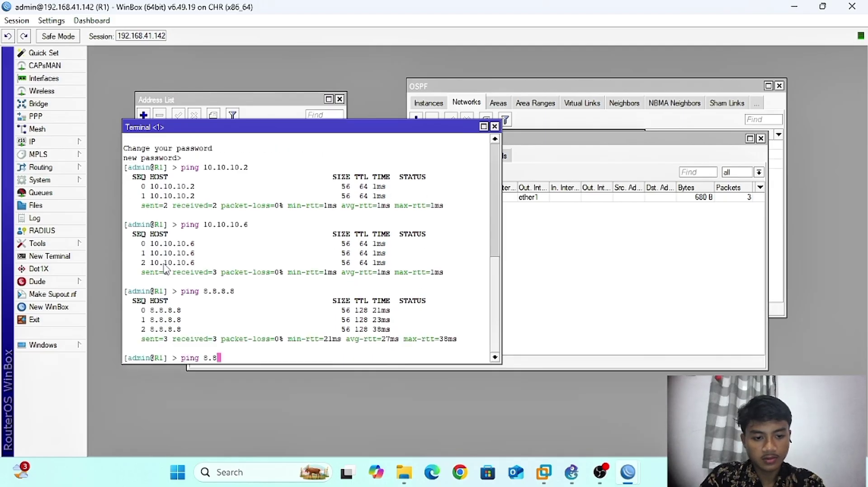
{"action": "type", "text": "1.1.1.1"}
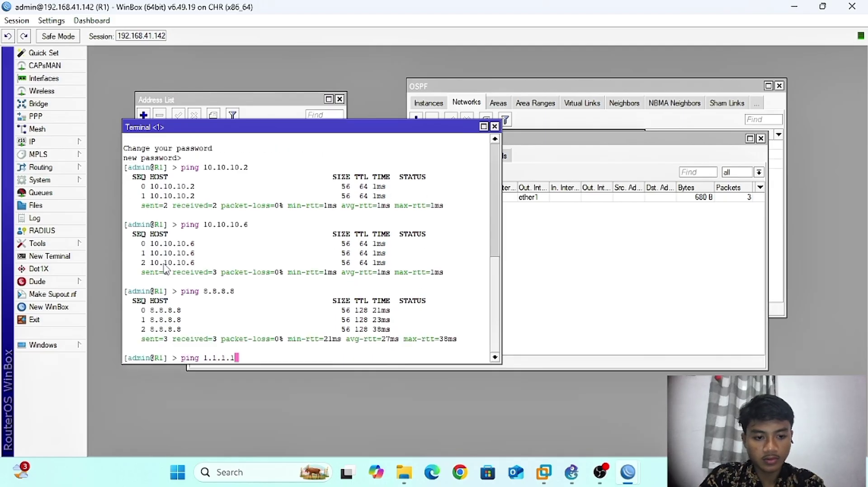
{"action": "key", "text": "Return"}
{"action": "key", "text": "ctrl+c"}
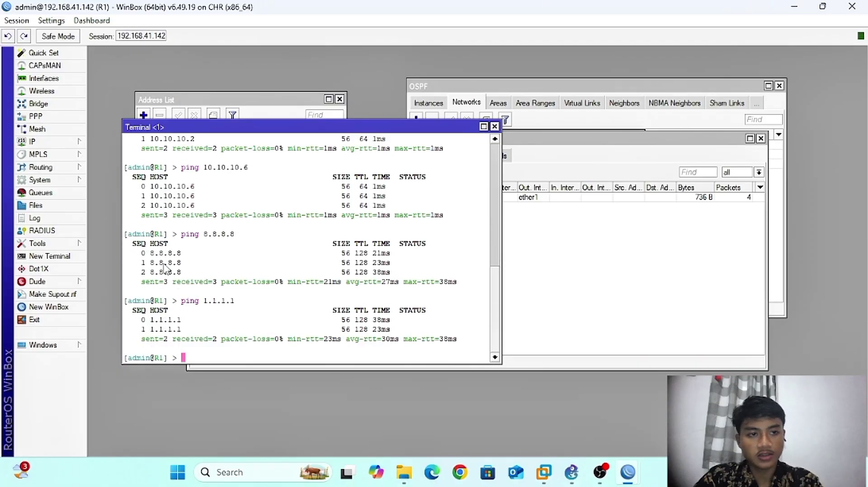
- Switch to R2's WinBox session and ping 8.8.8.8 from its terminal
{"action": "mouse_move", "coordinate": [627, 477]}
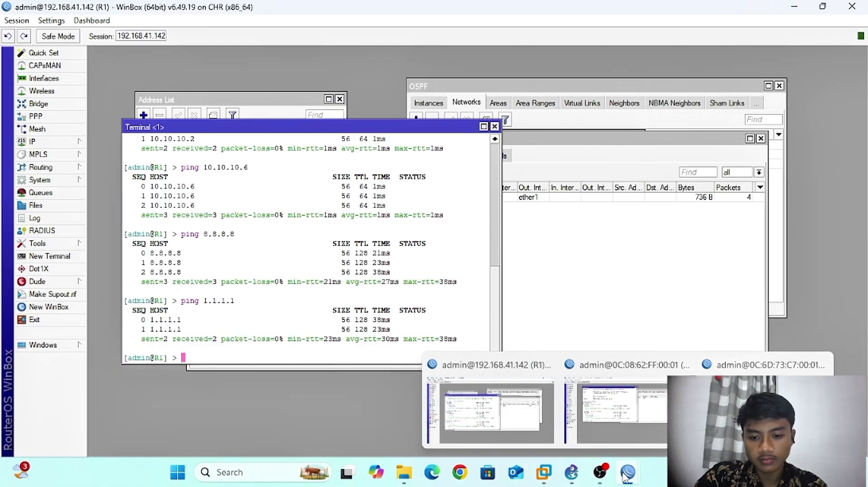
{"action": "left_click", "coordinate": [615, 393]}
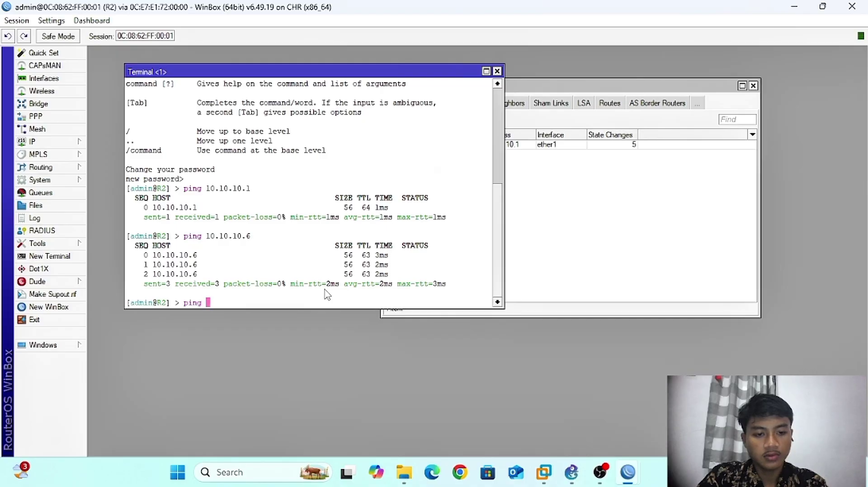
{"action": "type", "text": "ping 8.8.8"}
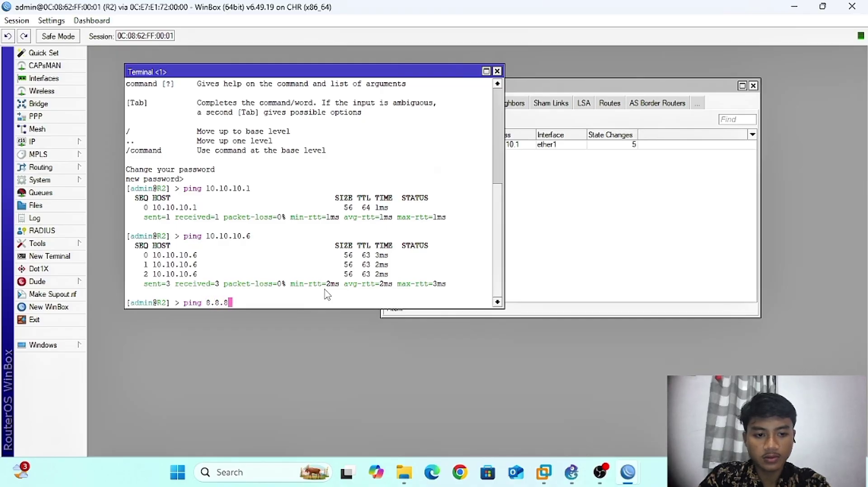
{"action": "type", "text": ".8"}
{"action": "key", "text": "Return"}
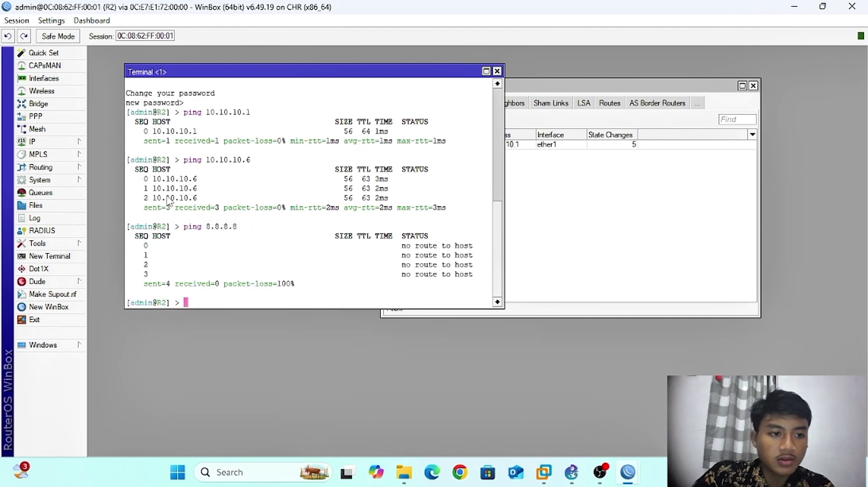
- Add a default route on R2 for destination 0.0.0.0/0 through gateway 10.10.10.1
{"action": "left_click", "coordinate": [70, 145]}
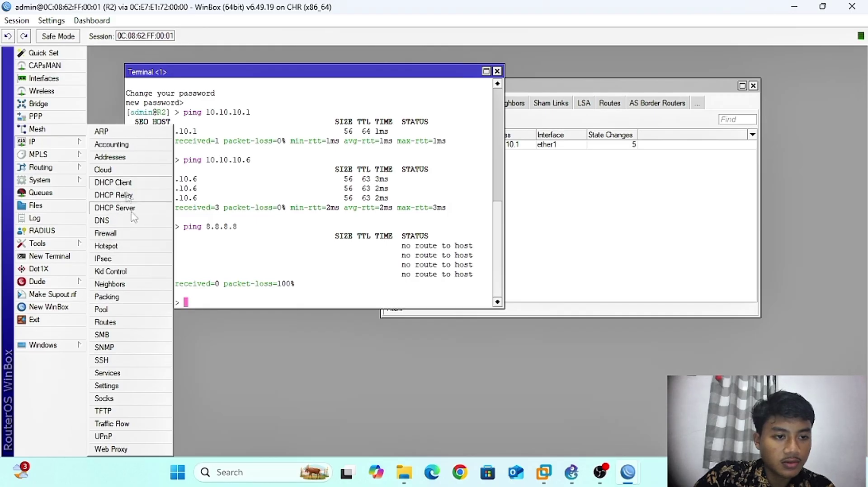
{"action": "left_click", "coordinate": [137, 324]}
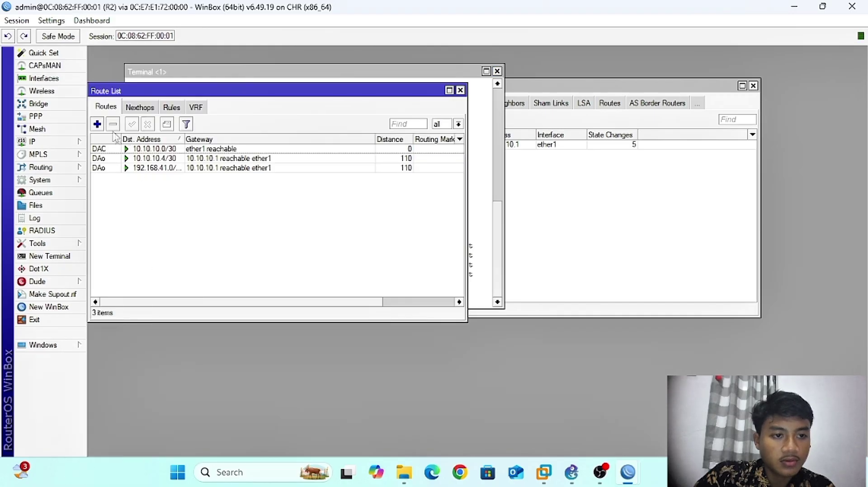
{"action": "left_click", "coordinate": [98, 126]}
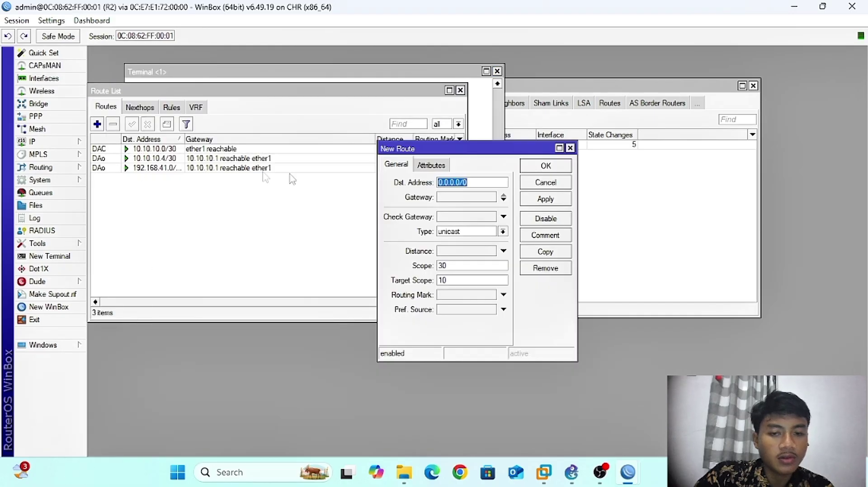
{"action": "left_click", "coordinate": [461, 201]}
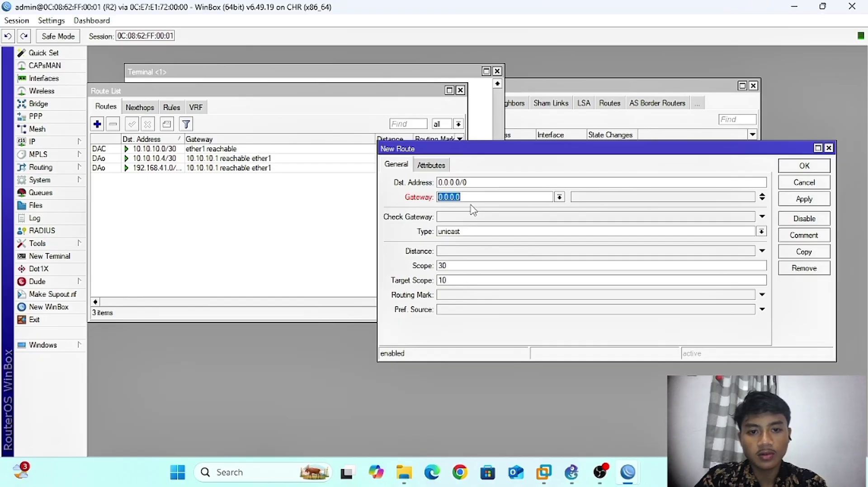
{"action": "type", "text": "10"}
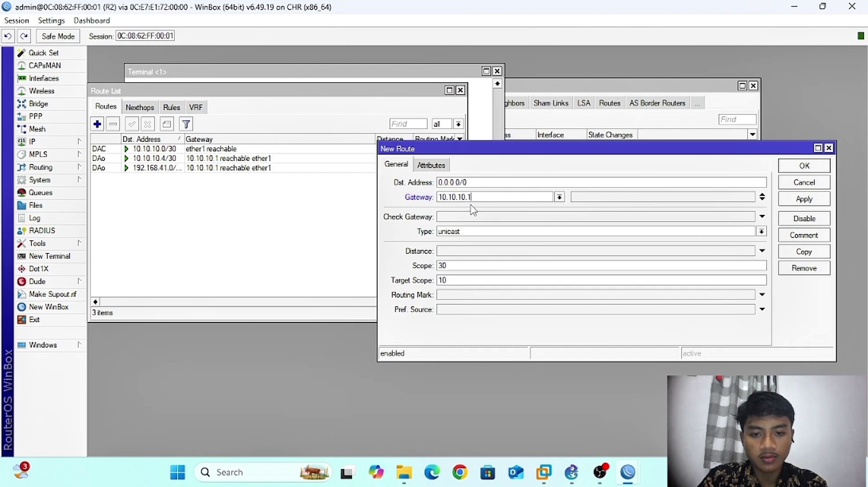
{"action": "left_click", "coordinate": [787, 198]}
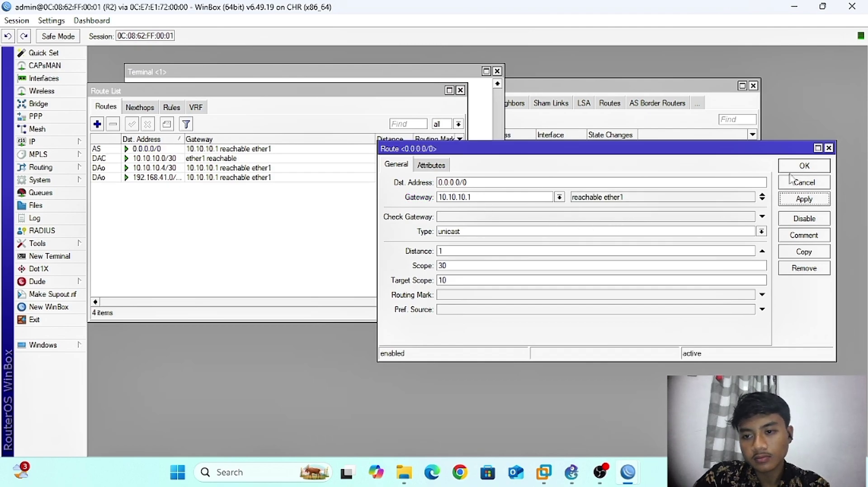
{"action": "left_click", "coordinate": [792, 170]}
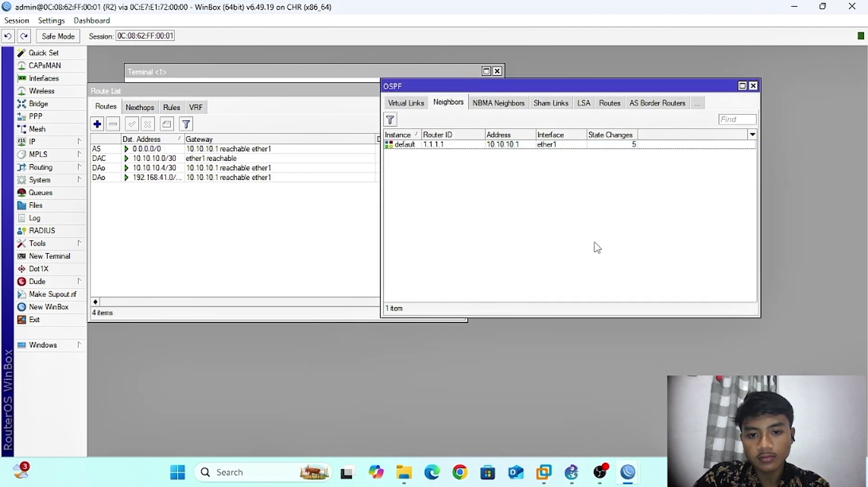
- Repeat the ping to 8.8.8.8 from R2's terminal using the new default route
{"action": "left_click", "coordinate": [346, 83]}
{"action": "key", "text": "Up"}
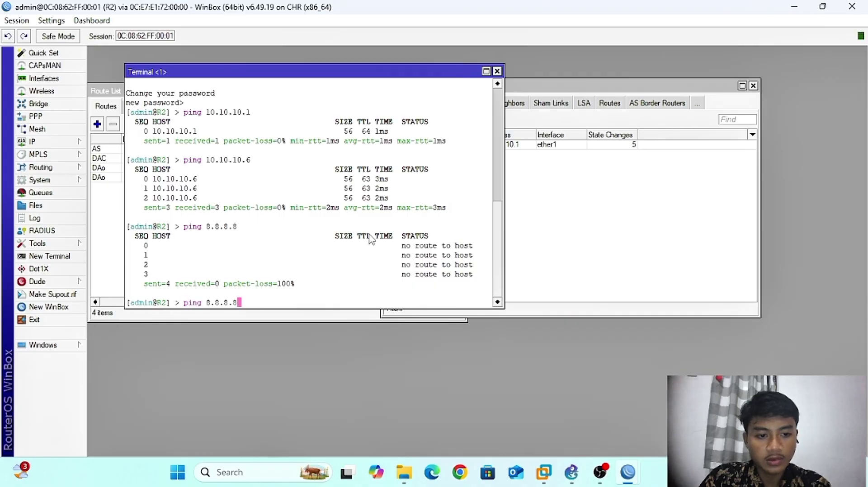
{"action": "key", "text": "Return"}
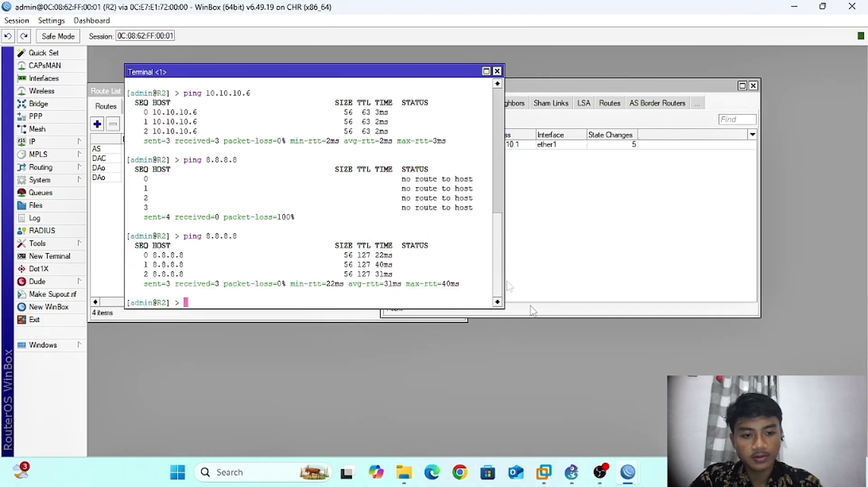
- Switch to R3's WinBox session and add a default route for 0.0.0.0/0 through gateway 10.10.10.5
{"action": "mouse_move", "coordinate": [628, 472]}
{"action": "left_click", "coordinate": [669, 367]}
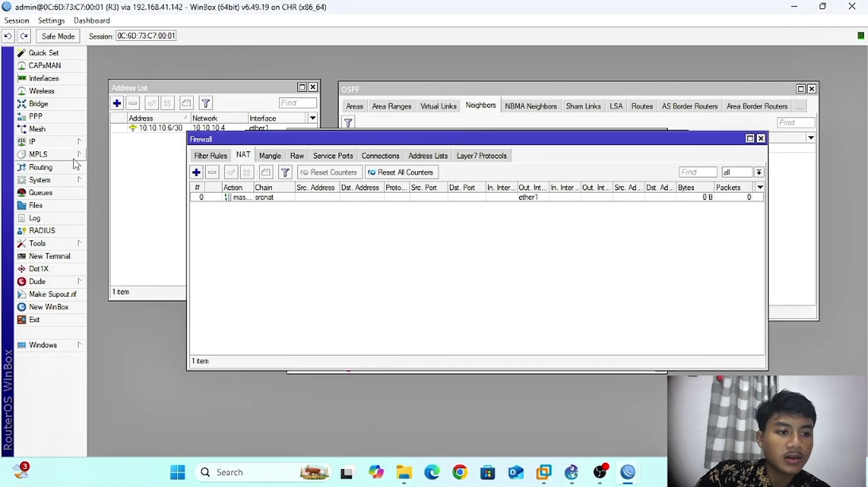
{"action": "left_click", "coordinate": [68, 144]}
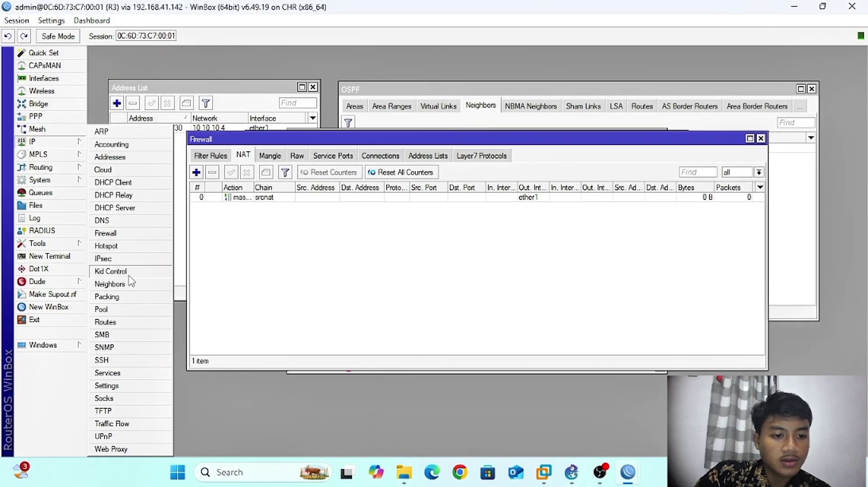
{"action": "left_click", "coordinate": [137, 324]}
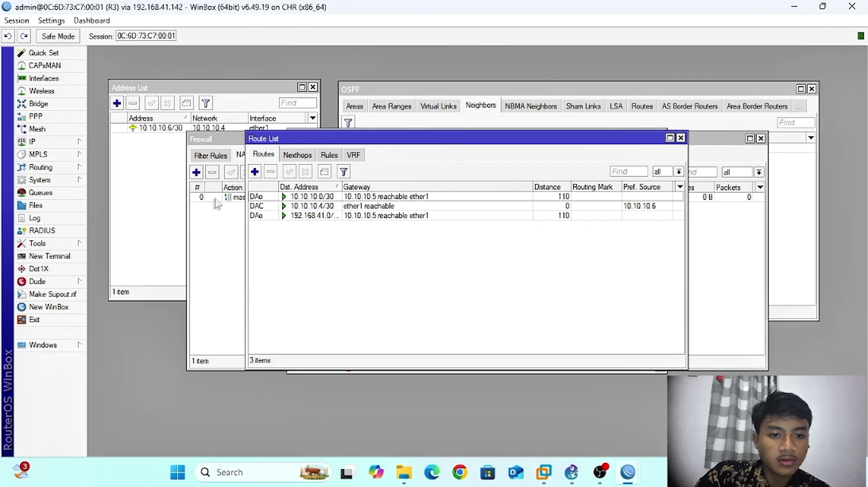
{"action": "left_click", "coordinate": [255, 172]}
{"action": "left_click", "coordinate": [382, 197]}
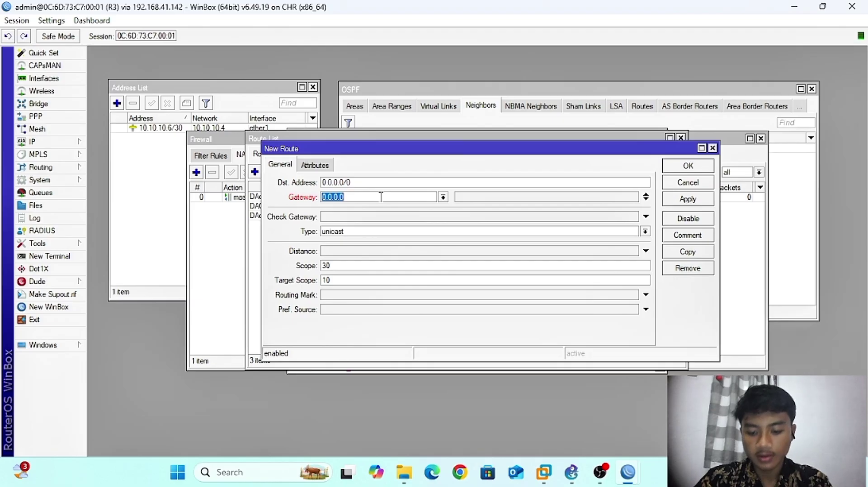
{"action": "type", "text": "10"}
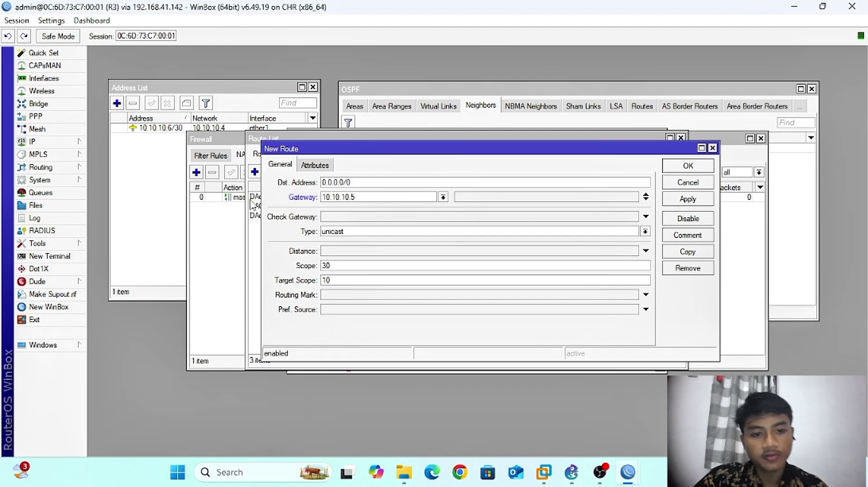
{"action": "left_click", "coordinate": [688, 166]}
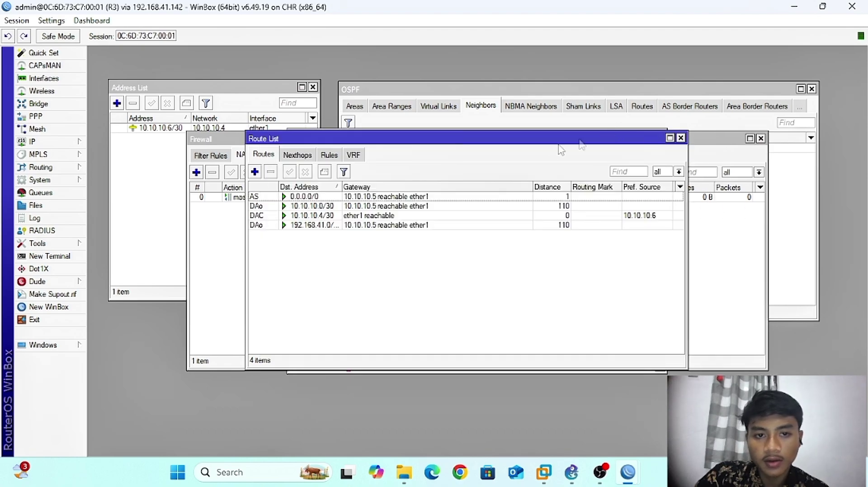
{"action": "left_click", "coordinate": [680, 138]}
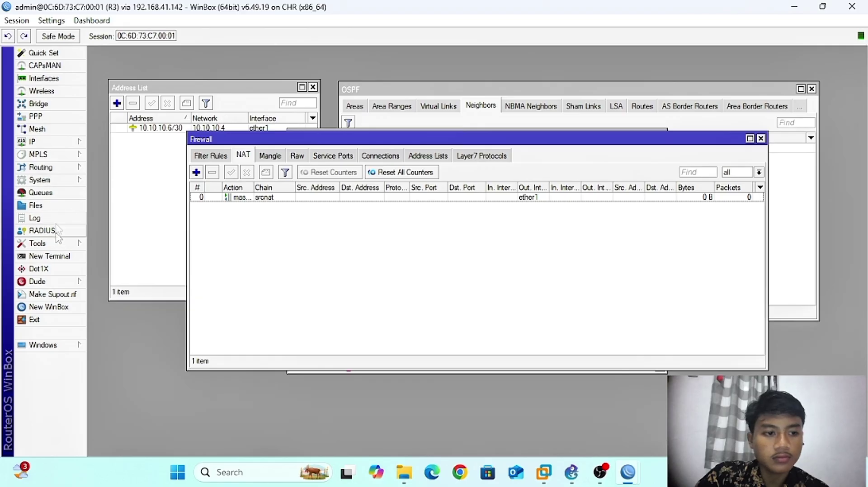
- Ping 8.8.8.8 and 1.1.1.1 from R3's terminal to test internet access
{"action": "left_click", "coordinate": [68, 260]}
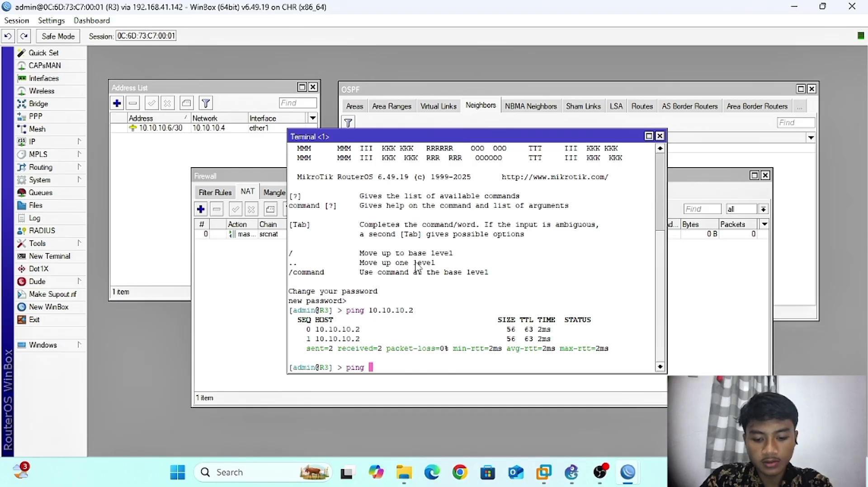
{"action": "type", "text": ".8.8."}
{"action": "key", "text": "Return"}
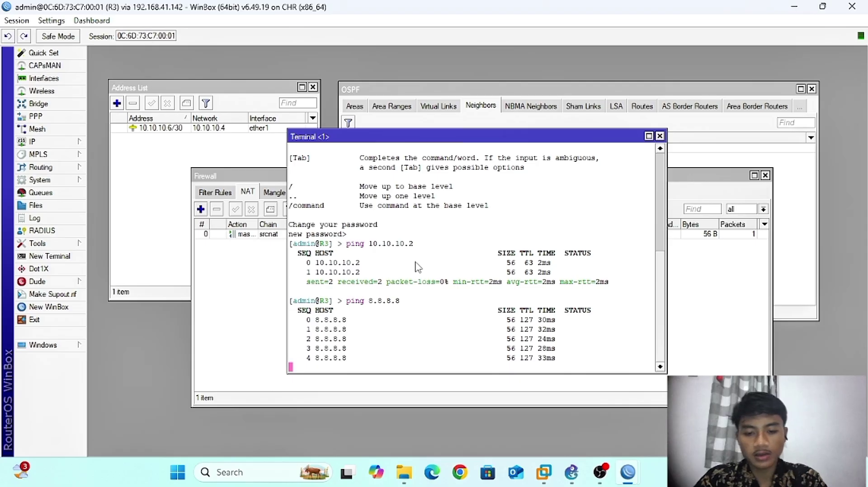
{"action": "key", "text": "ctrl+c"}
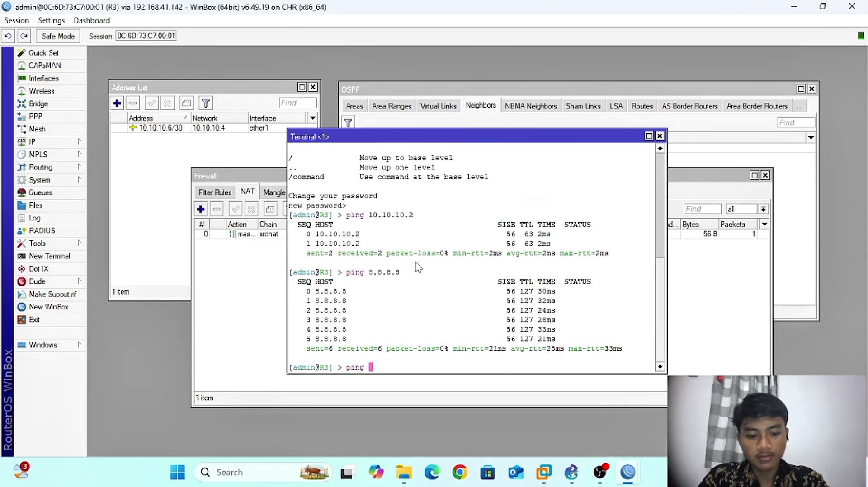
{"action": "type", "text": "ping 1.1.1.1"}
{"action": "key", "text": "Return"}
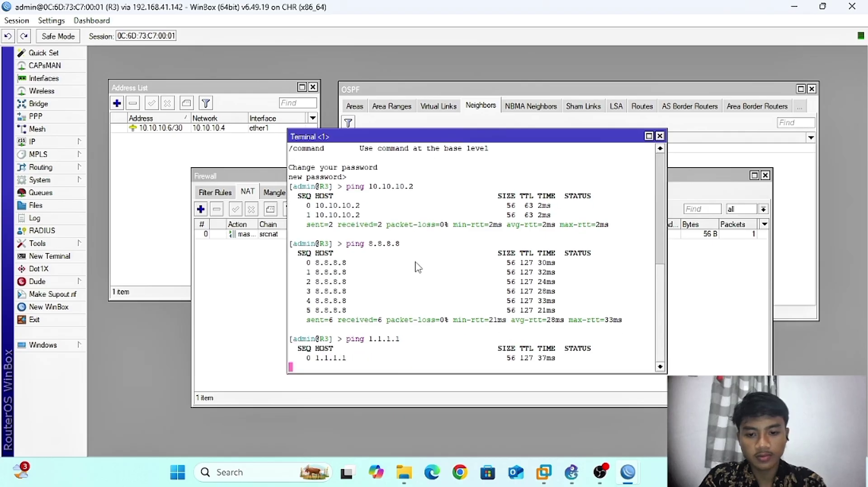
{"action": "key", "text": "ctrl+c"}
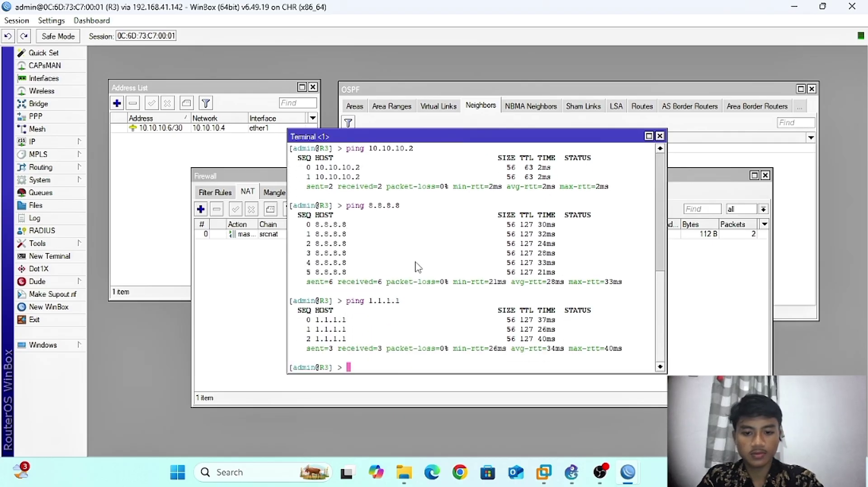
{"action": "scroll", "coordinate": [418, 267], "scroll_direction": "up", "scroll_amount": 1}
{"action": "scroll", "coordinate": [366, 208], "scroll_direction": "down", "scroll_amount": 1}
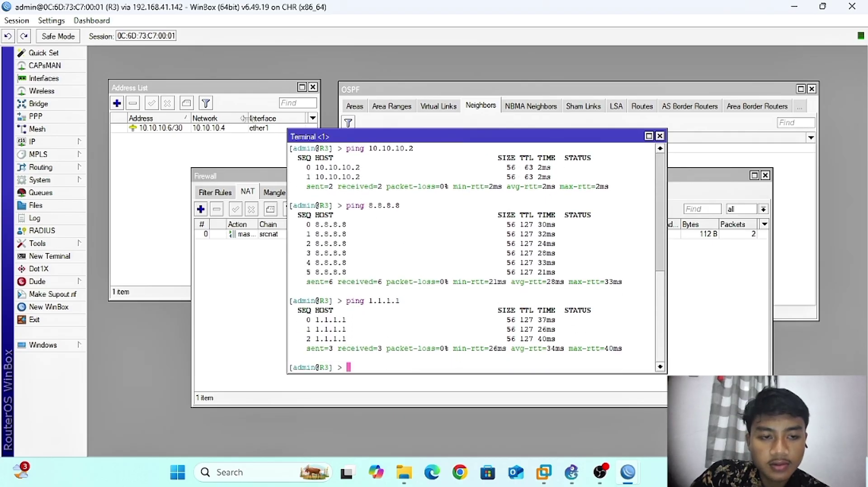
- Switch to the GNS3 topology and examine the OSPF area containing routers R1, R2 and R3
{"action": "left_click", "coordinate": [573, 475]}
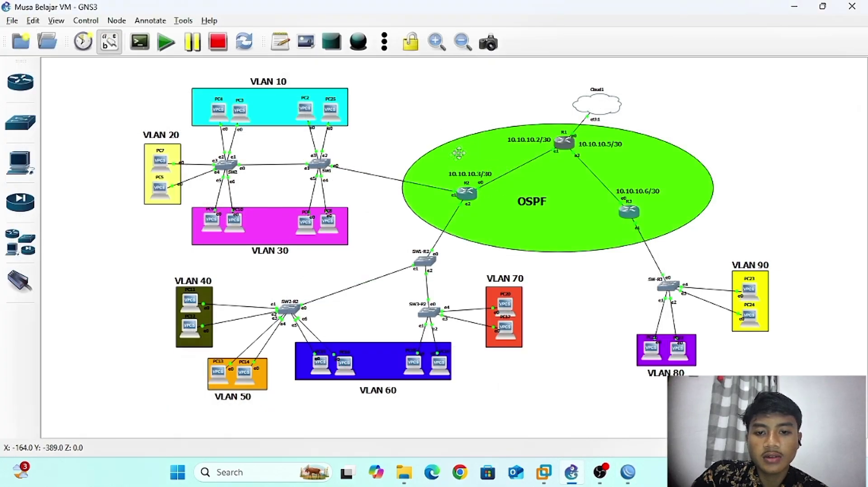
{"action": "mouse_move", "coordinate": [469, 148]}
{"action": "left_mouse_down"}
{"action": "mouse_move", "coordinate": [479, 157]}
{"action": "mouse_move", "coordinate": [472, 148]}
{"action": "left_mouse_up"}
{"action": "left_click", "coordinate": [441, 133]}
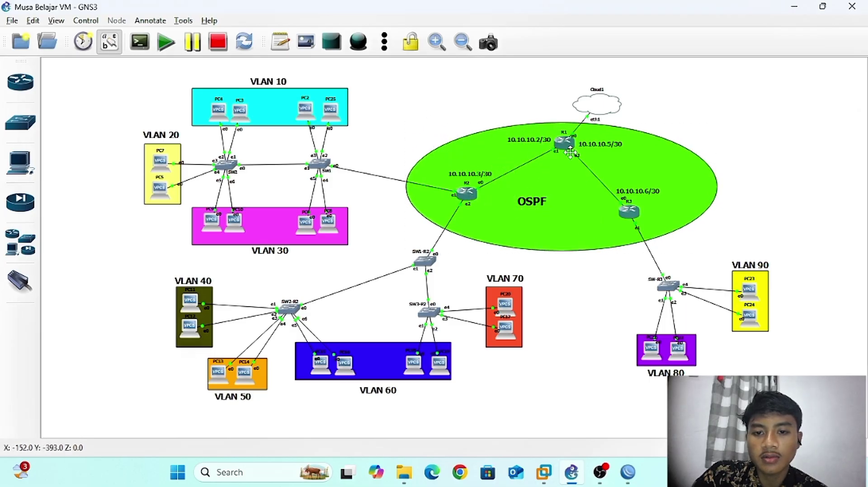
{"action": "mouse_move", "coordinate": [668, 181]}
{"action": "left_mouse_down"}
{"action": "mouse_move", "coordinate": [676, 190]}
{"action": "mouse_move", "coordinate": [670, 182]}
{"action": "left_mouse_up"}
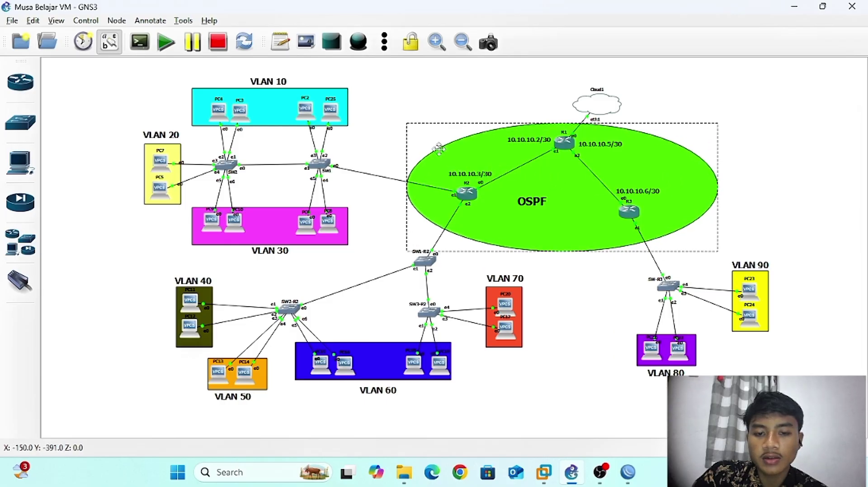
{"action": "left_click", "coordinate": [394, 139]}
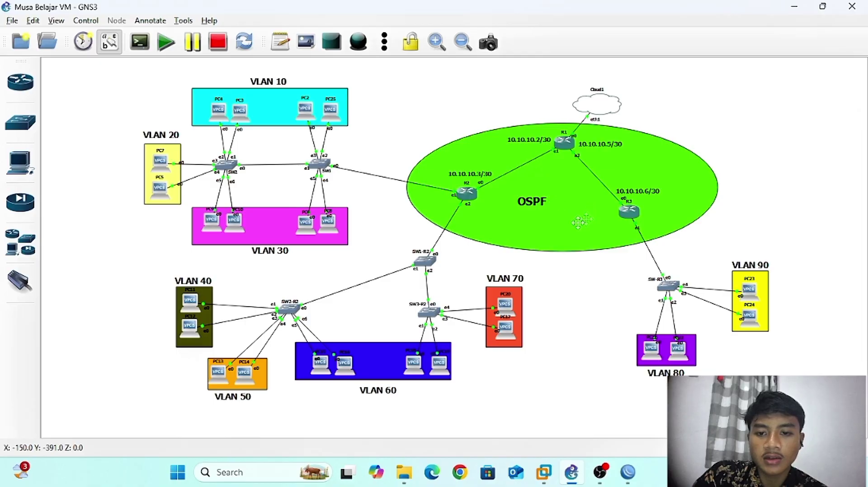
{"action": "left_click_drag", "start_coordinate": [670, 178], "coordinate": [667, 177]}
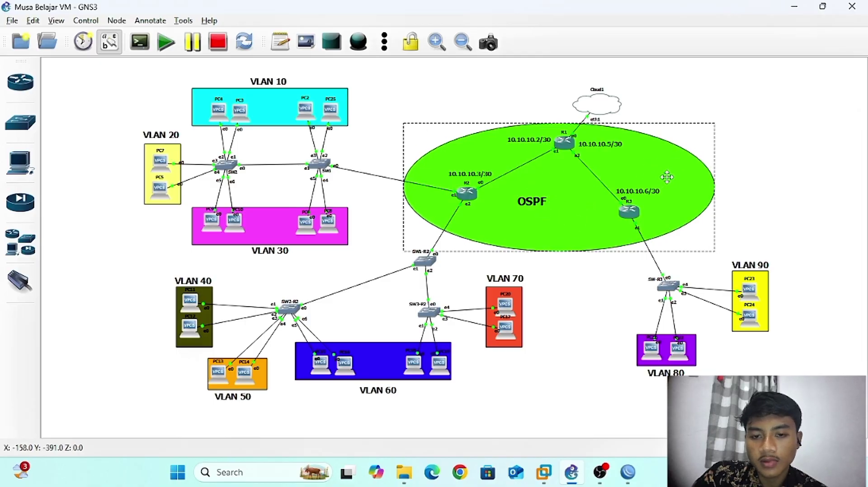
{"action": "left_click", "coordinate": [748, 168]}
{"action": "left_click_drag", "start_coordinate": [398, 118], "coordinate": [711, 225]}
{"action": "left_click", "coordinate": [756, 177]}
{"action": "left_click_drag", "start_coordinate": [749, 195], "coordinate": [475, 158]}
{"action": "left_click_drag", "start_coordinate": [519, 176], "coordinate": [547, 174]}
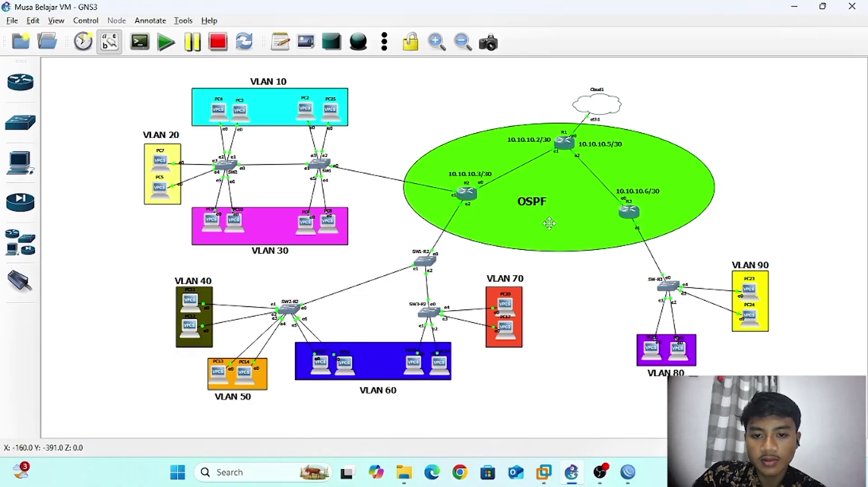
- Nudge the green OSPF ellipse slightly to the left in the network topology
{"action": "left_click_drag", "start_coordinate": [549, 223], "coordinate": [547, 224]}
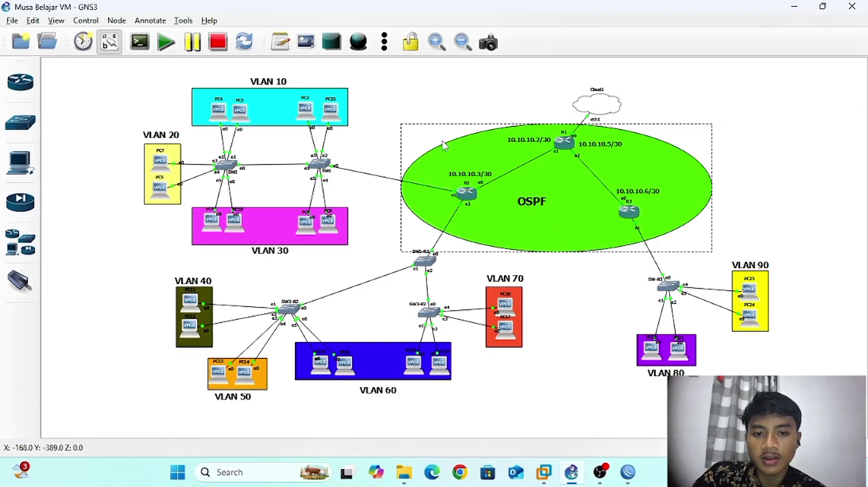
{"action": "left_click", "coordinate": [449, 107]}
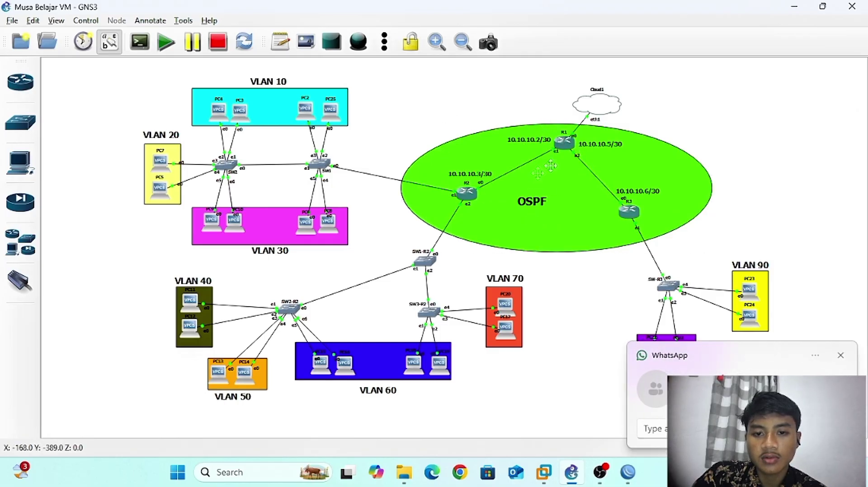
- Switch to R1's WinBox session and reposition its terminal window over the other open windows
{"action": "left_click", "coordinate": [626, 474]}
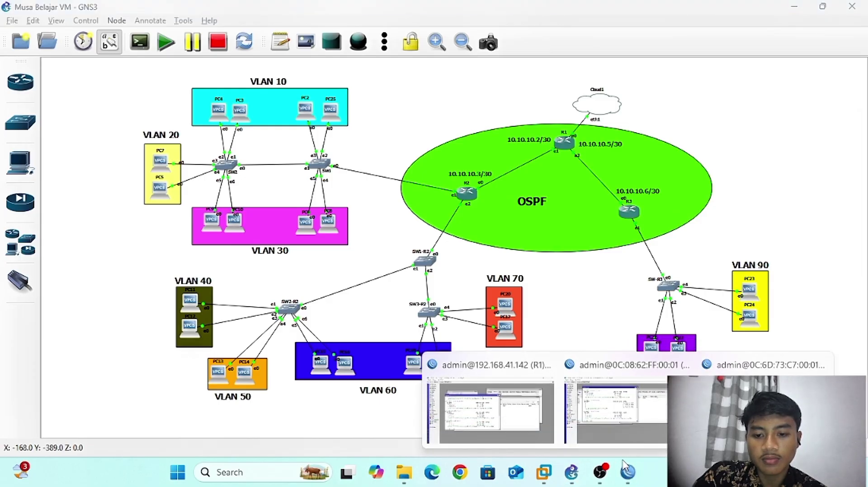
{"action": "left_click", "coordinate": [523, 427]}
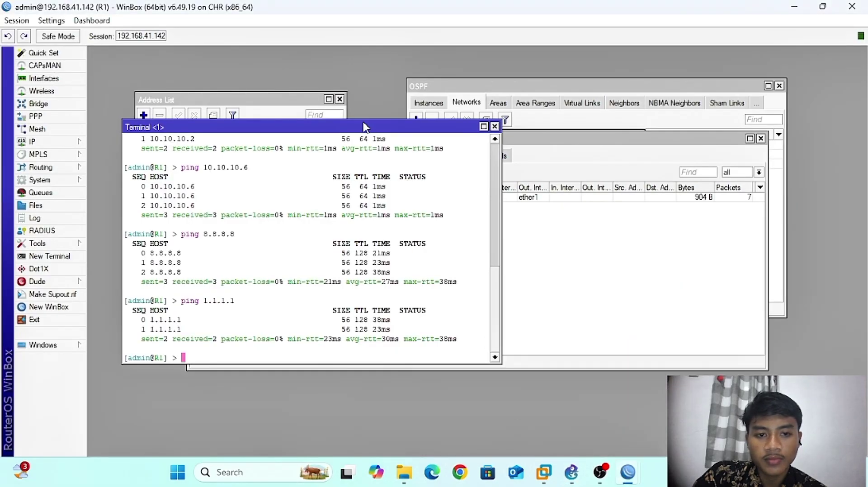
{"action": "left_click_drag", "start_coordinate": [364, 123], "coordinate": [436, 82]}
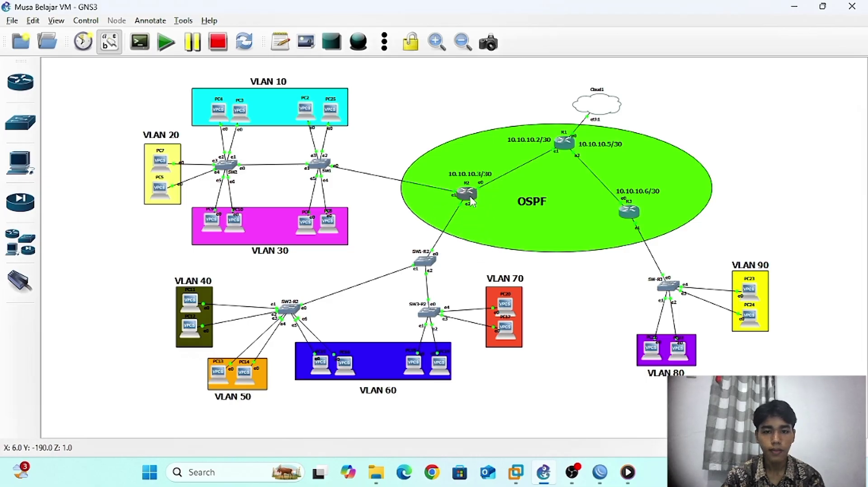
- Close the open WinBox sessions of R1, R2 and R3
{"action": "mouse_move", "coordinate": [600, 472]}
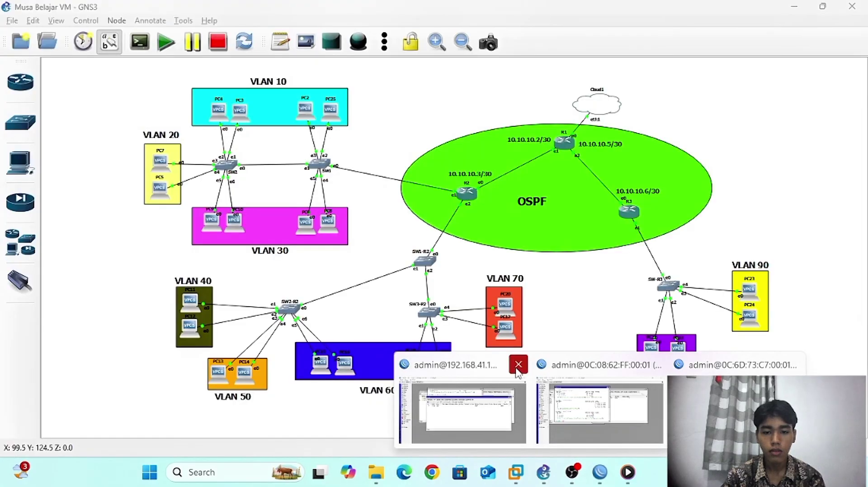
{"action": "left_click", "coordinate": [517, 363]}
{"action": "left_click", "coordinate": [585, 363]}
{"action": "left_click", "coordinate": [648, 370]}
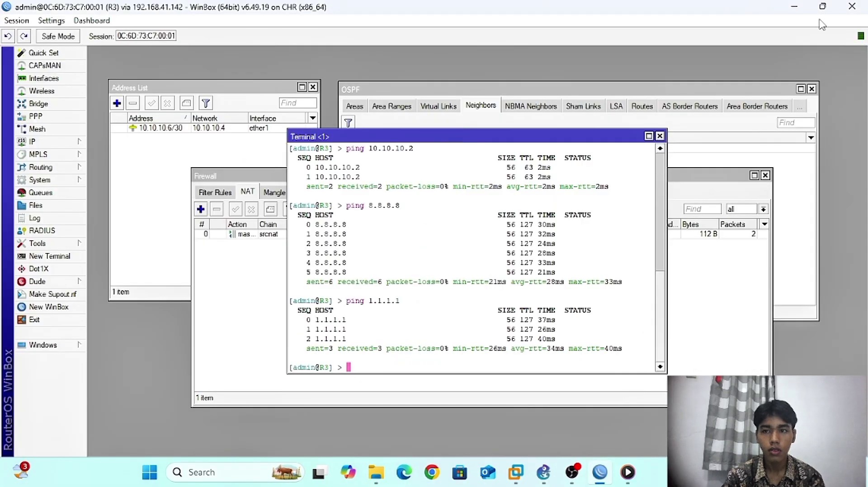
{"action": "left_click", "coordinate": [794, 6]}
- Launch winbox64.exe and connect to RoMON through the neighbor R1 at 192.168.41.142
{"action": "left_click", "coordinate": [247, 473]}
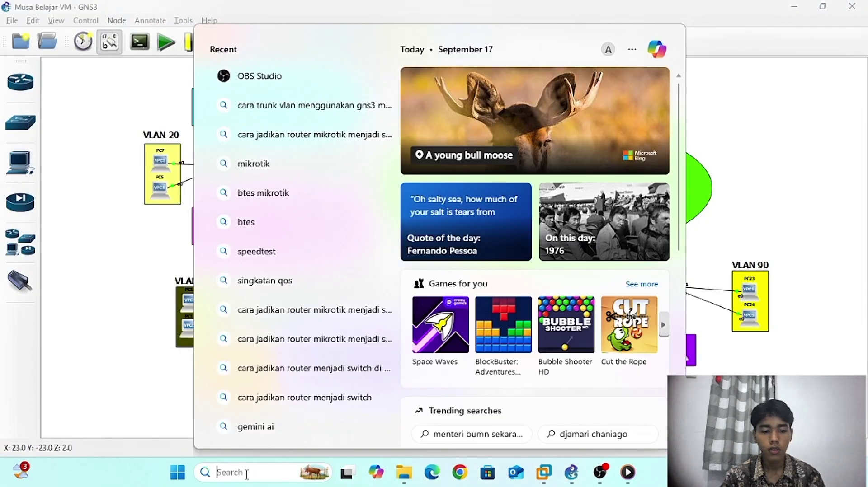
{"action": "type", "text": "winbox64.exe"}
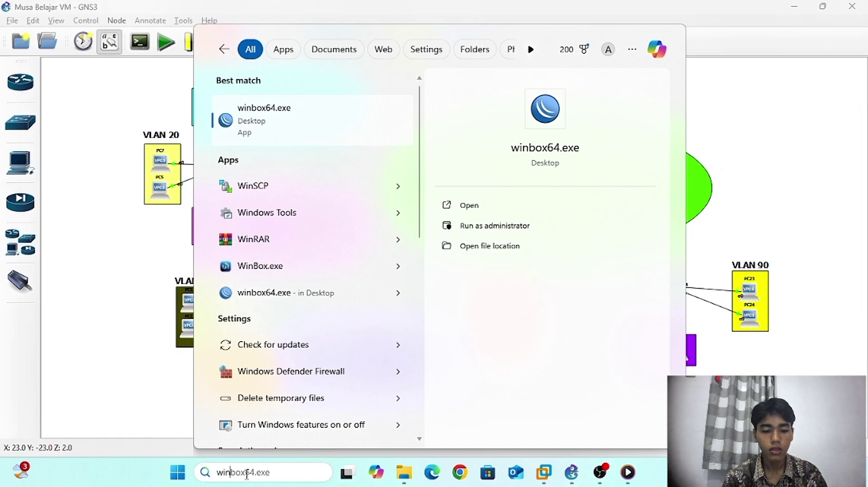
{"action": "left_click", "coordinate": [468, 207]}
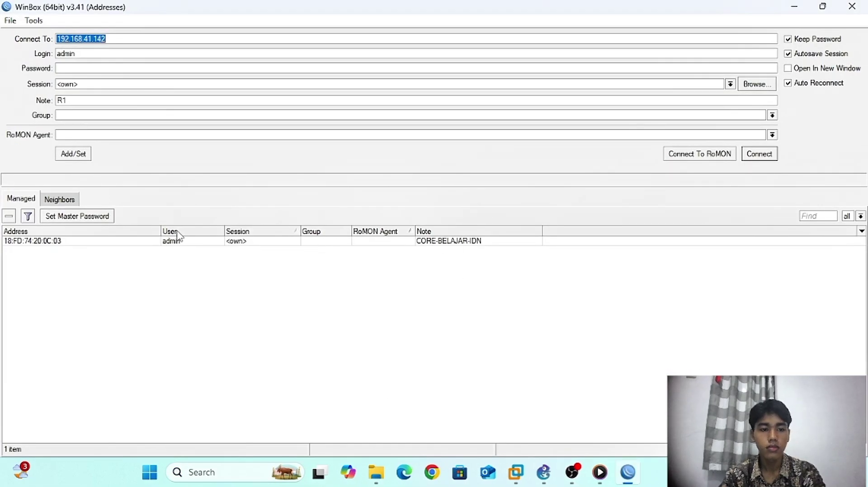
{"action": "left_click", "coordinate": [48, 242]}
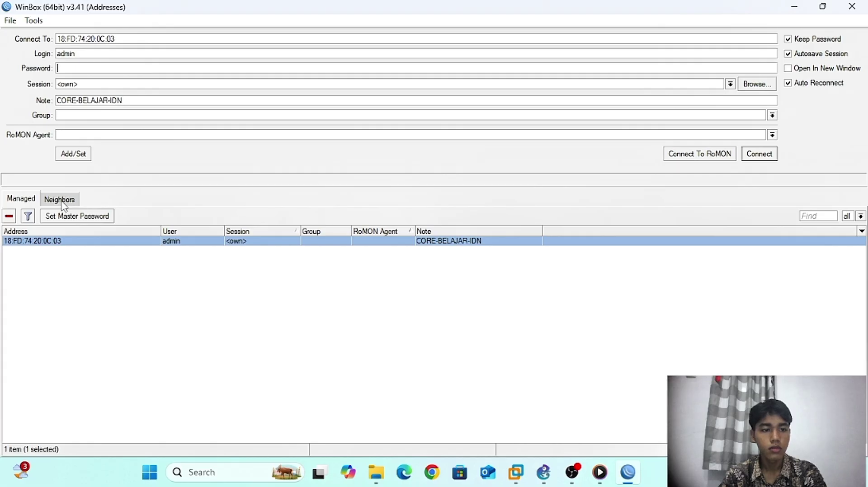
{"action": "left_click", "coordinate": [60, 200]}
{"action": "left_click", "coordinate": [92, 240]}
{"action": "left_click", "coordinate": [93, 241]}
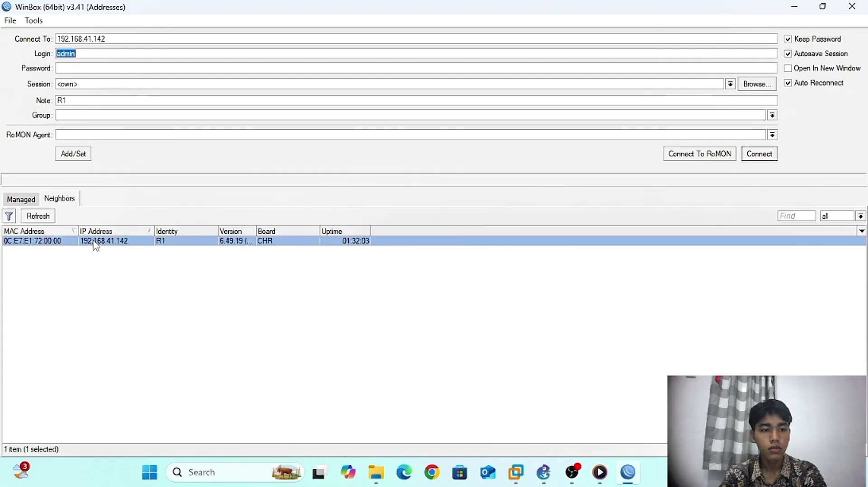
{"action": "left_click", "coordinate": [705, 159]}
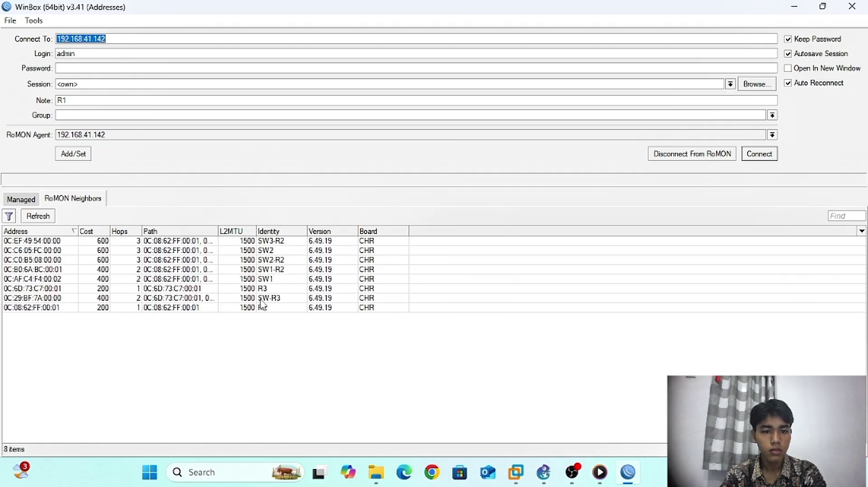
- Connect to R2 from the RoMON neighbors, dismiss the password change request and close all windows in the session
{"action": "left_click", "coordinate": [104, 308]}
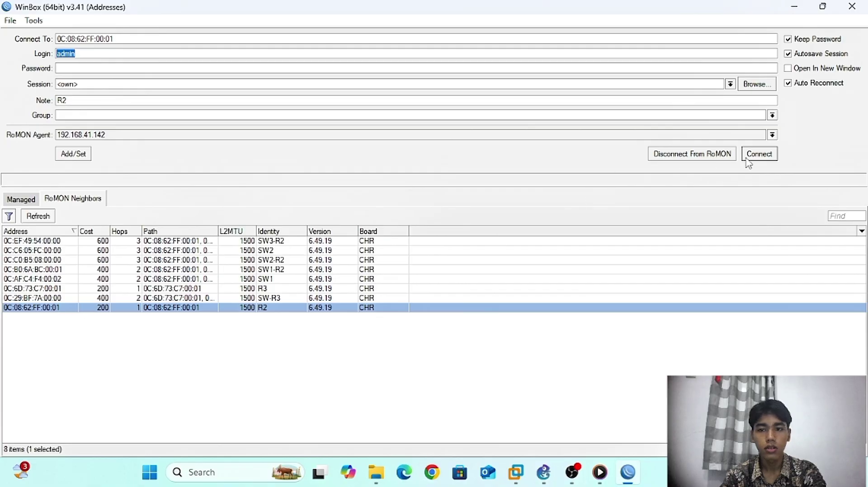
{"action": "left_click", "coordinate": [760, 154]}
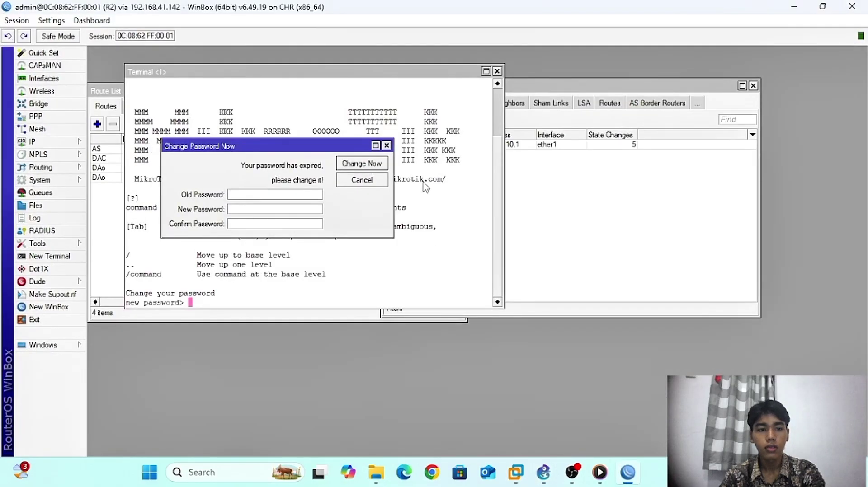
{"action": "key", "text": "Escape"}
{"action": "left_click", "coordinate": [16, 21]}
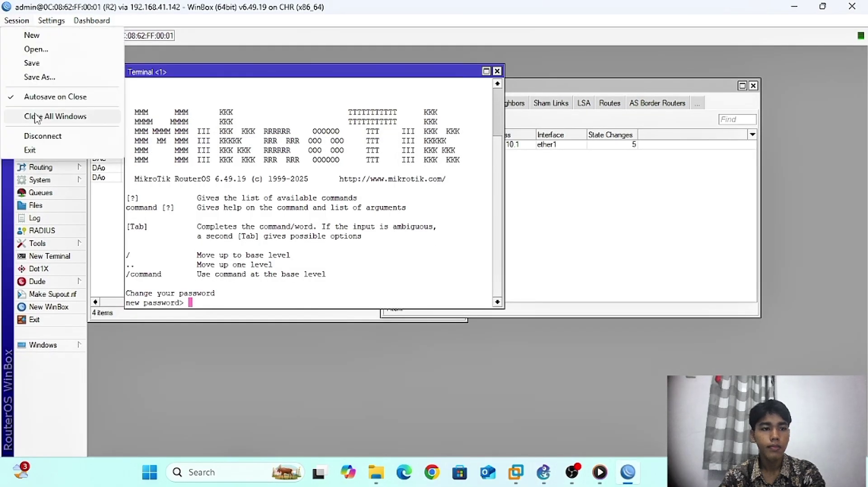
{"action": "left_click", "coordinate": [39, 116]}
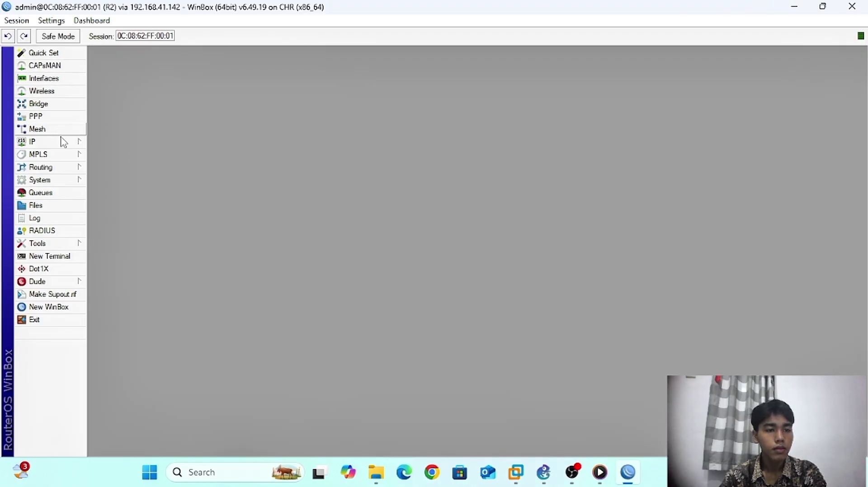
- Start a new VLAN interface on R2 named vlan10 with VLAN ID 10
{"action": "left_click", "coordinate": [51, 79]}
{"action": "left_click", "coordinate": [334, 72]}
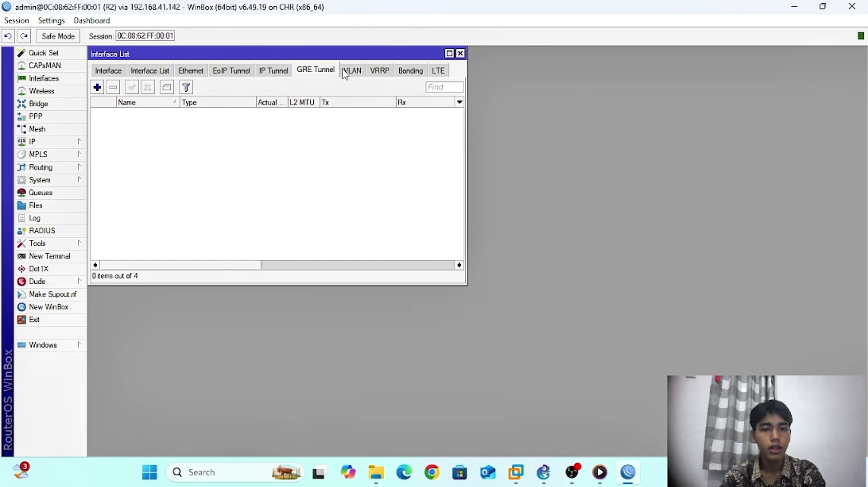
{"action": "left_click", "coordinate": [352, 71]}
{"action": "left_click", "coordinate": [99, 87]}
{"action": "left_click", "coordinate": [192, 87]}
{"action": "double_click", "coordinate": [192, 88]}
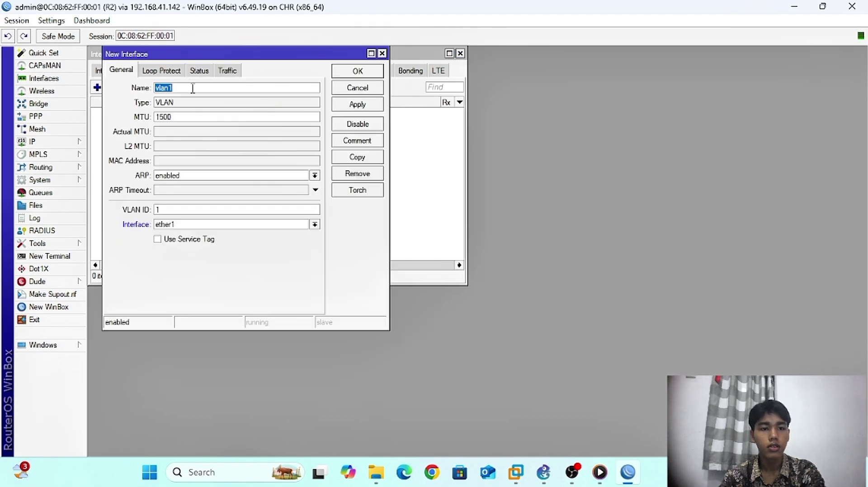
{"action": "left_click", "coordinate": [191, 87]}
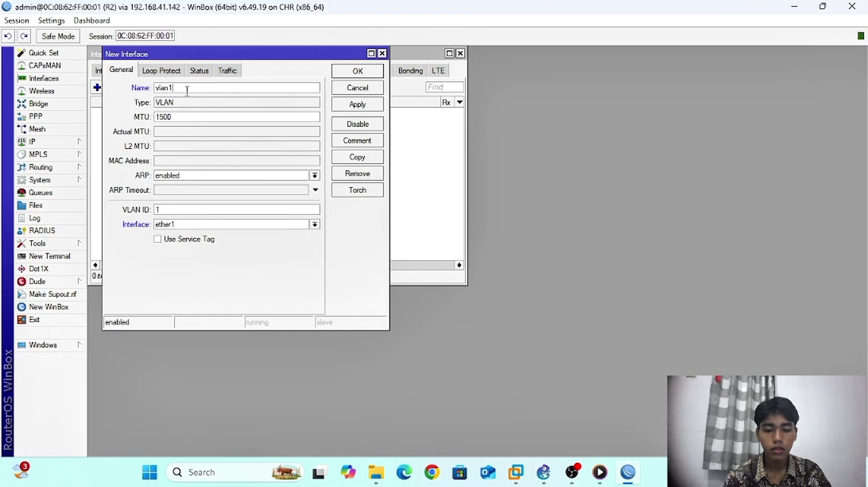
{"action": "type", "text": "0"}
{"action": "left_click", "coordinate": [176, 209]}
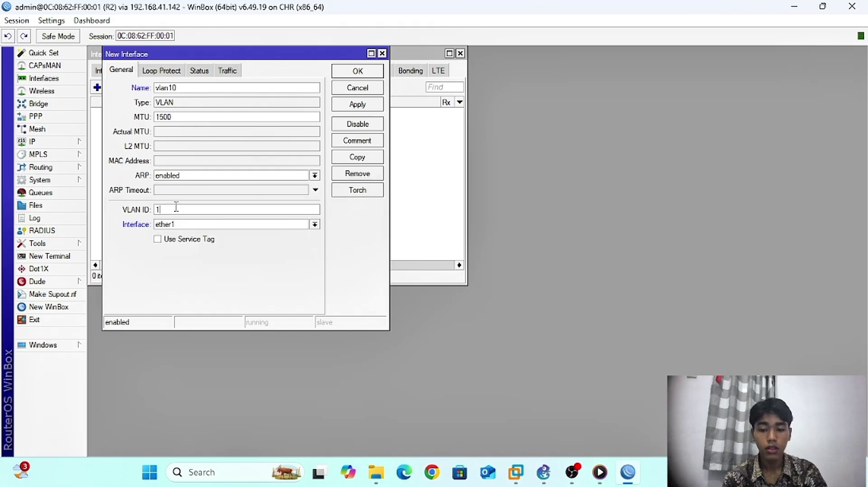
{"action": "type", "text": "0"}
- Check R2's links in the GNS3 topology, then set vlan10's parent interface to ether2 and apply it
{"action": "left_click", "coordinate": [180, 225]}
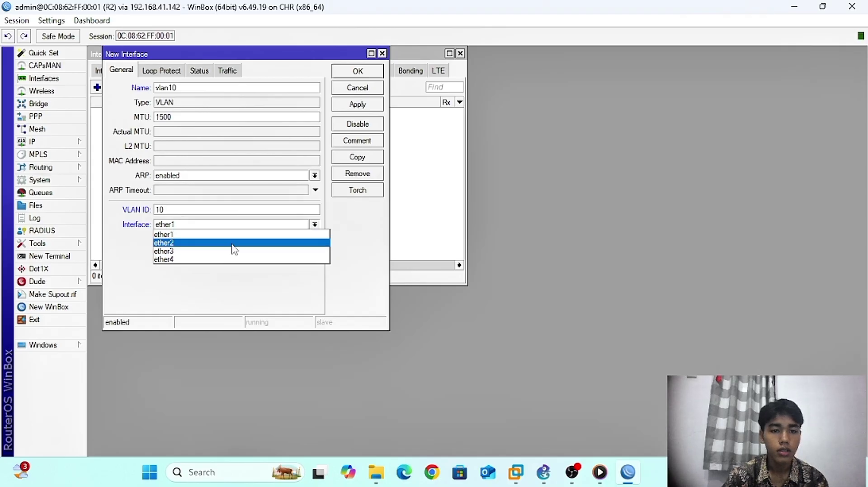
{"action": "left_click", "coordinate": [794, 9]}
{"action": "left_click", "coordinate": [792, 9]}
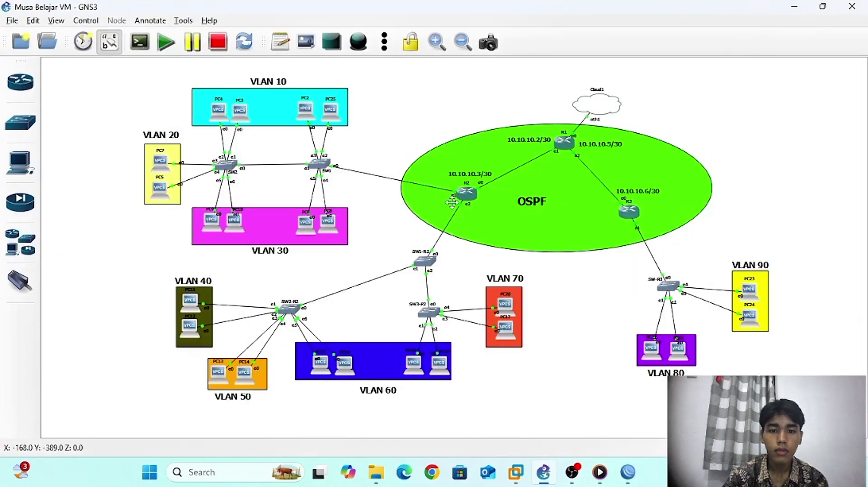
{"action": "left_click", "coordinate": [627, 473]}
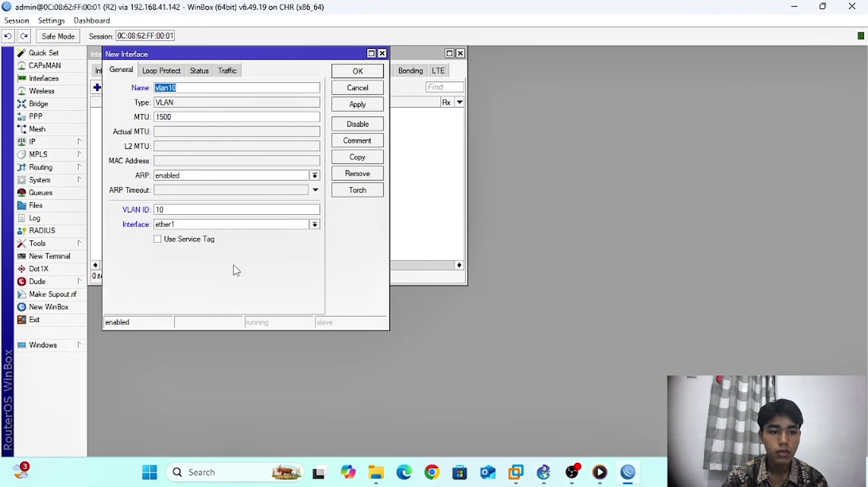
{"action": "left_click", "coordinate": [166, 225]}
{"action": "left_click", "coordinate": [181, 240]}
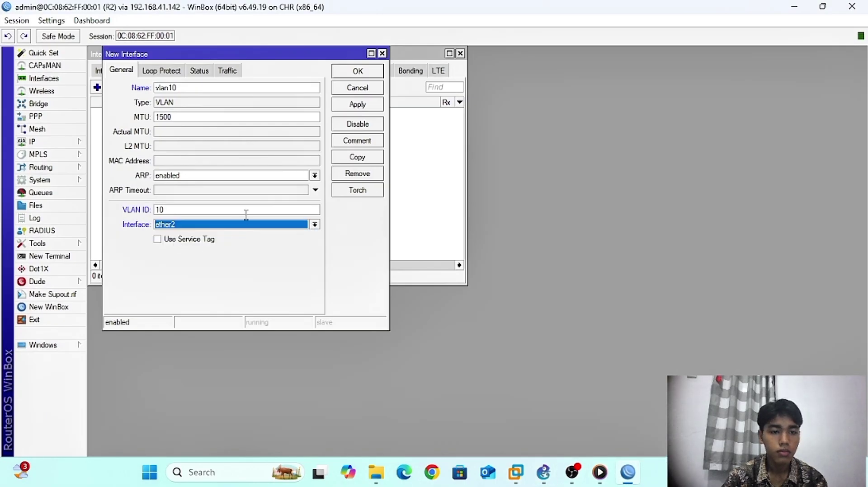
{"action": "left_click", "coordinate": [355, 109]}
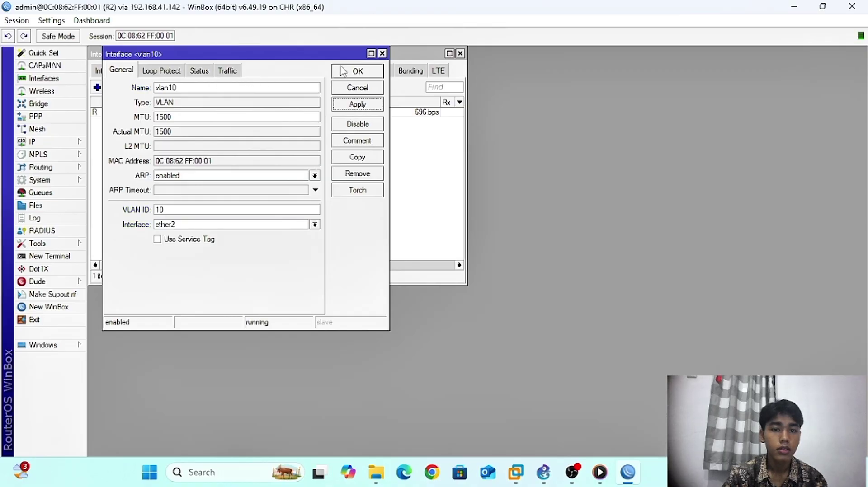
- Copy vlan10 to create a VLAN interface named vlan20 with VLAN ID 20 on ether2
{"action": "left_click", "coordinate": [350, 160]}
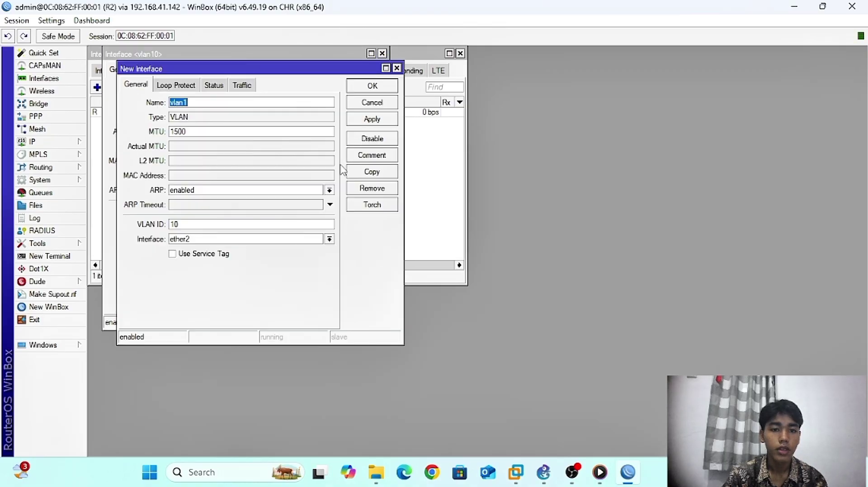
{"action": "left_click", "coordinate": [201, 104]}
{"action": "key", "text": "BackSpace"}
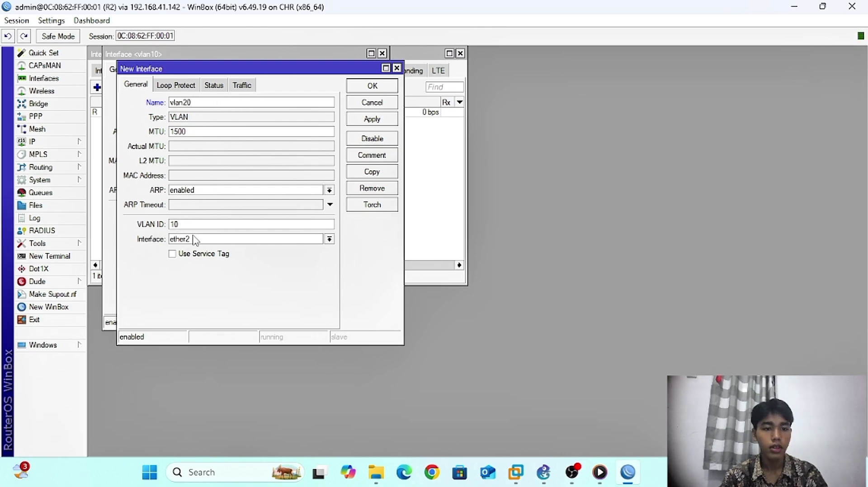
{"action": "left_click", "coordinate": [177, 227]}
{"action": "key", "text": "BackSpace"}
{"action": "type", "text": "2"}
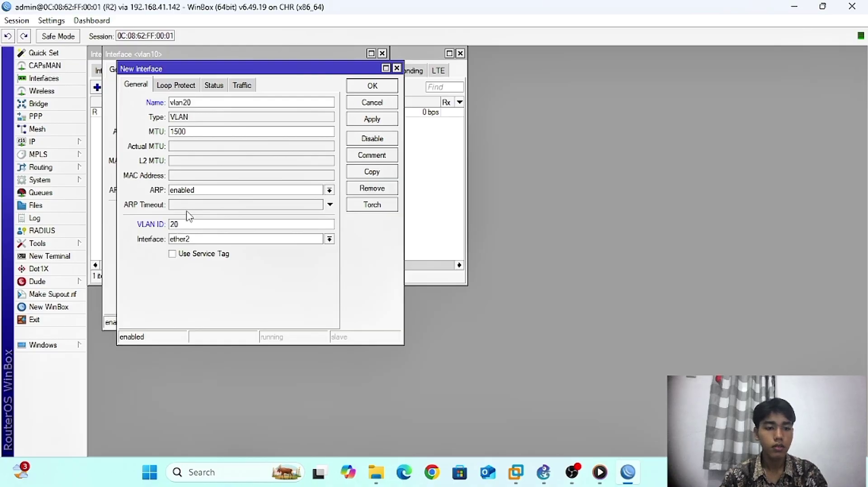
{"action": "left_click", "coordinate": [377, 123]}
{"action": "left_click", "coordinate": [372, 101]}
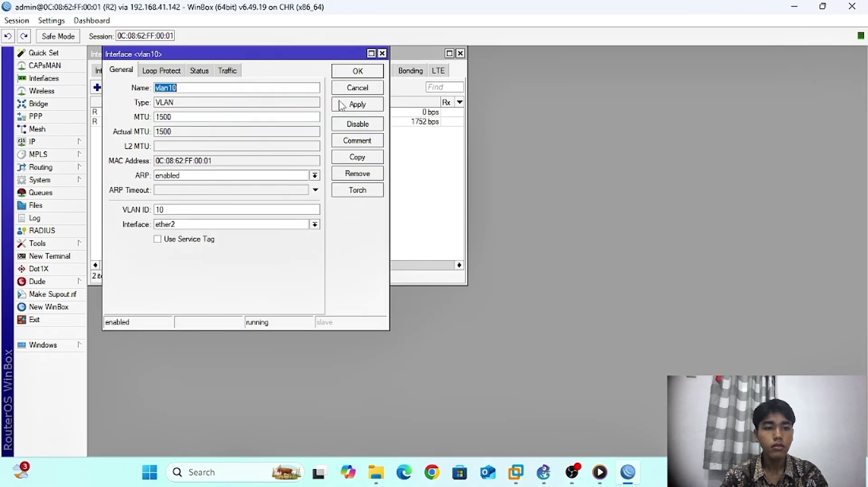
- Copy vlan10 again to create a VLAN interface named vlan30 with VLAN ID 30 on ether2
{"action": "left_click", "coordinate": [355, 163]}
{"action": "left_click", "coordinate": [195, 103]}
{"action": "key", "text": "BackSpace"}
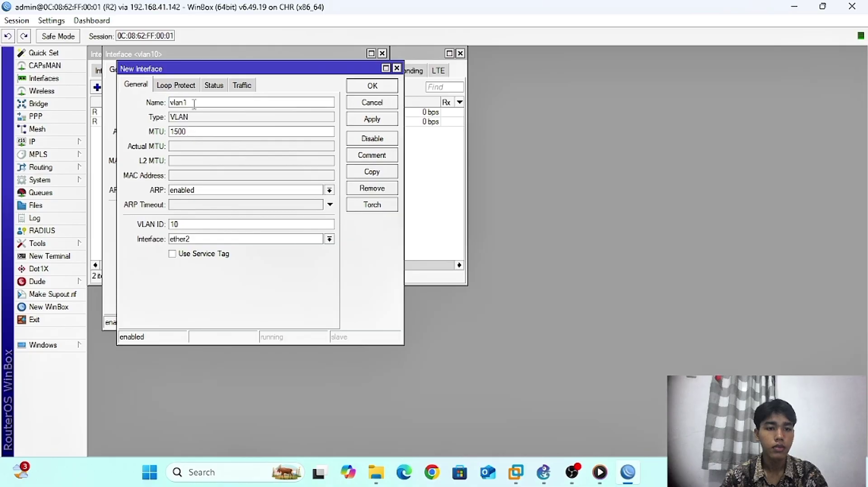
{"action": "double_click", "coordinate": [195, 104]}
{"action": "left_click", "coordinate": [194, 104]}
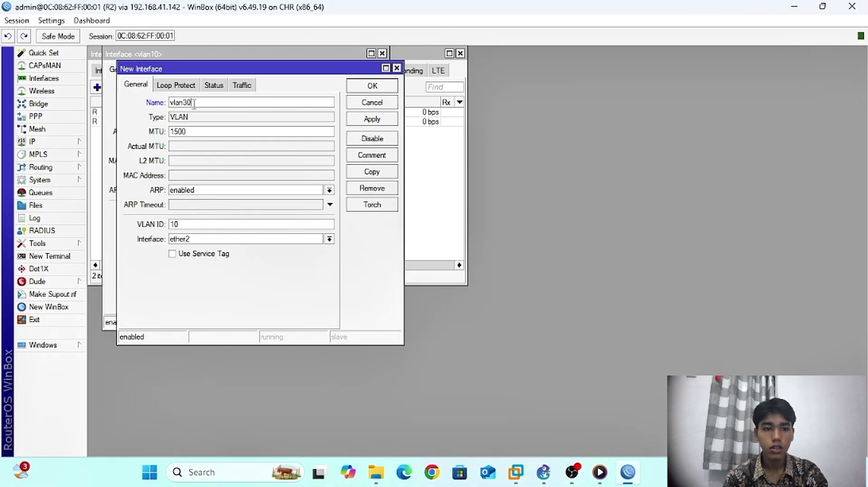
{"action": "left_click", "coordinate": [184, 225]}
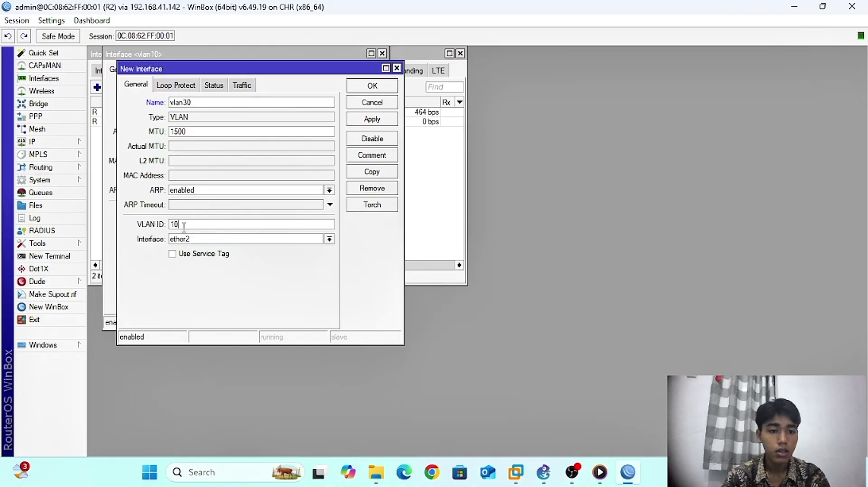
{"action": "key", "text": "BackSpace"}
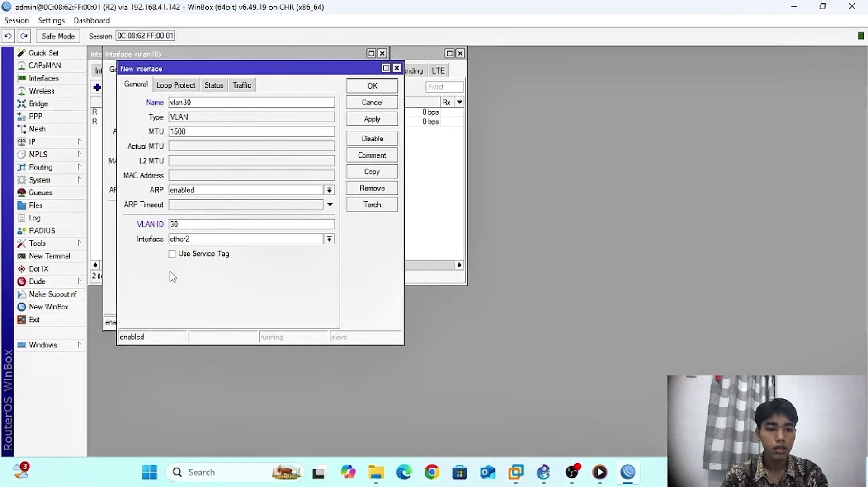
{"action": "left_click", "coordinate": [372, 119]}
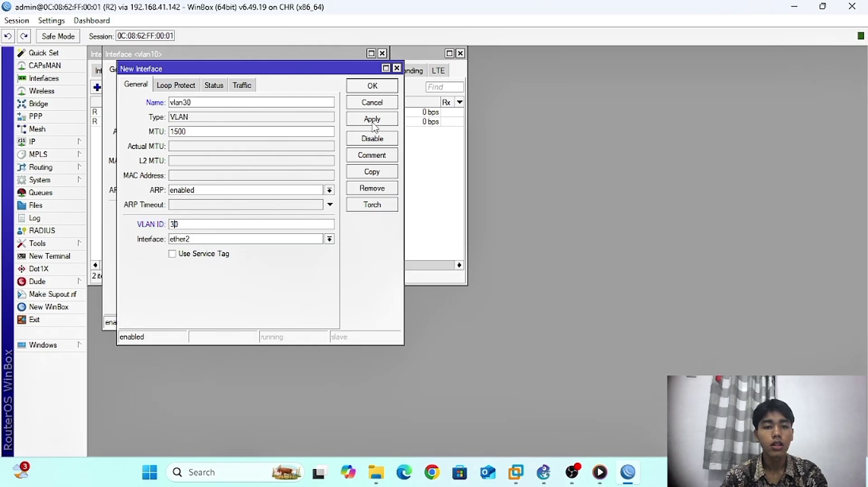
- Save vlan30, close the vlan10 settings and show all of R2's interfaces to check the VLANs under ether2
{"action": "left_click", "coordinate": [369, 87]}
{"action": "left_click", "coordinate": [361, 71]}
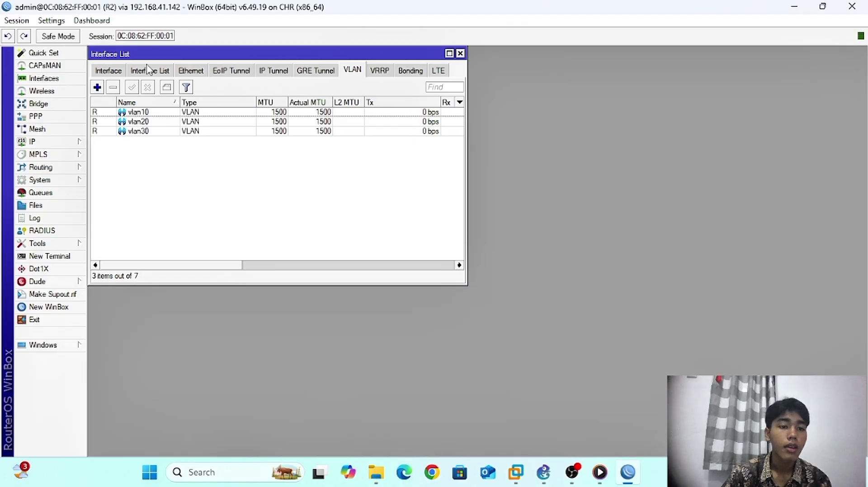
{"action": "left_click", "coordinate": [120, 74]}
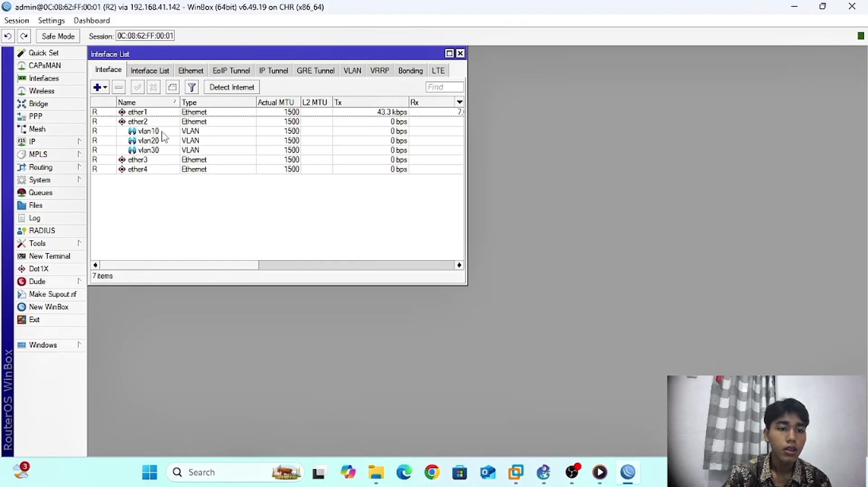
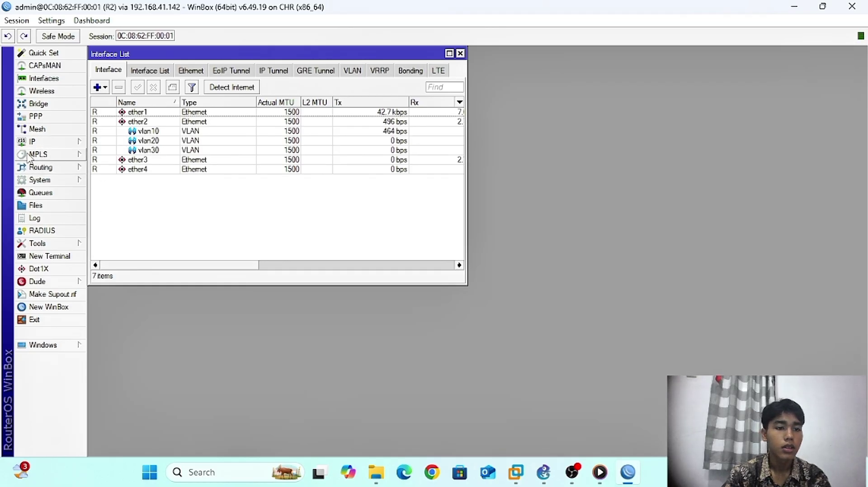
- Add the IP address 192.168.10.1/24 to interface vlan10 on R2 and apply it
{"action": "left_click", "coordinate": [43, 143]}
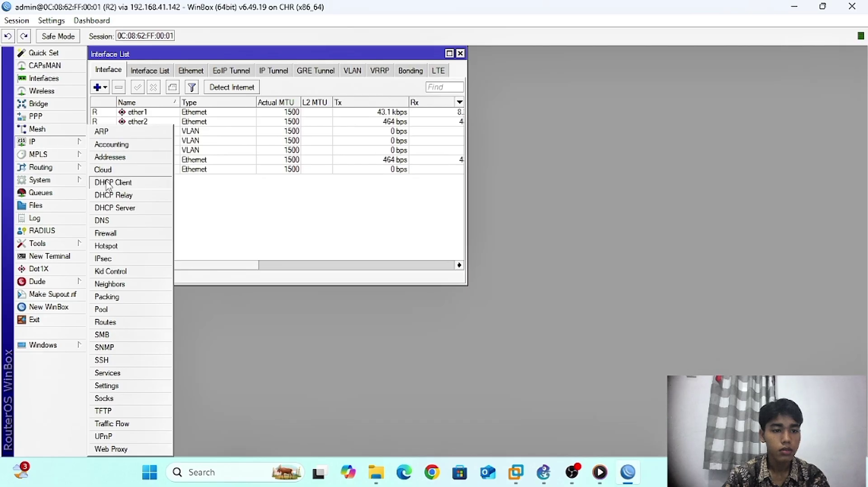
{"action": "left_click", "coordinate": [110, 157]}
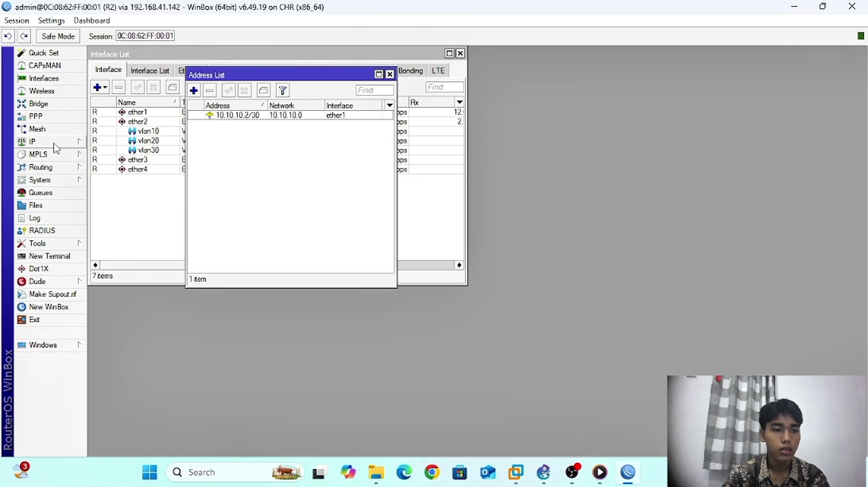
{"action": "left_click", "coordinate": [195, 91]}
{"action": "left_click", "coordinate": [340, 197]}
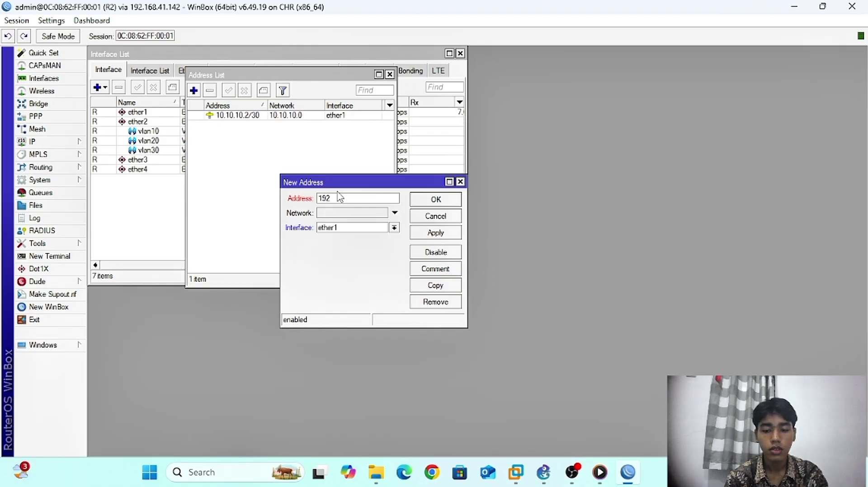
{"action": "key", "text": "BackSpace"}
{"action": "key", "text": "BackSpace"}
{"action": "key", "text": "BackSpace"}
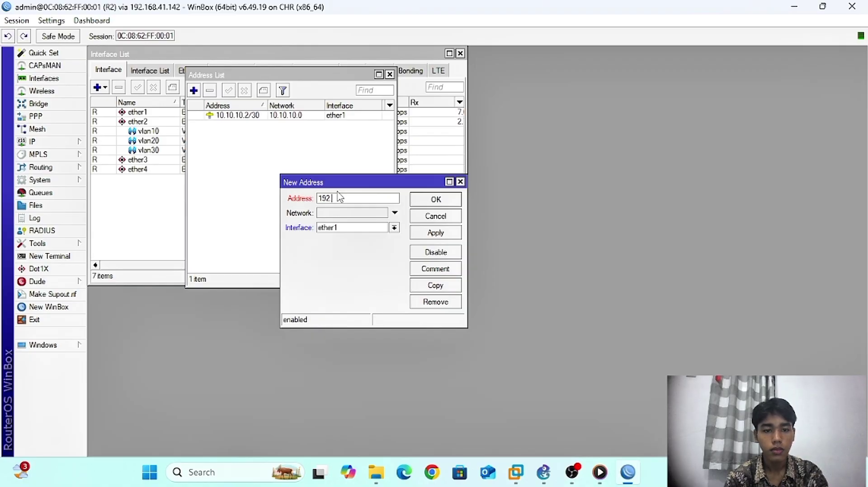
{"action": "type", "text": "192.168."}
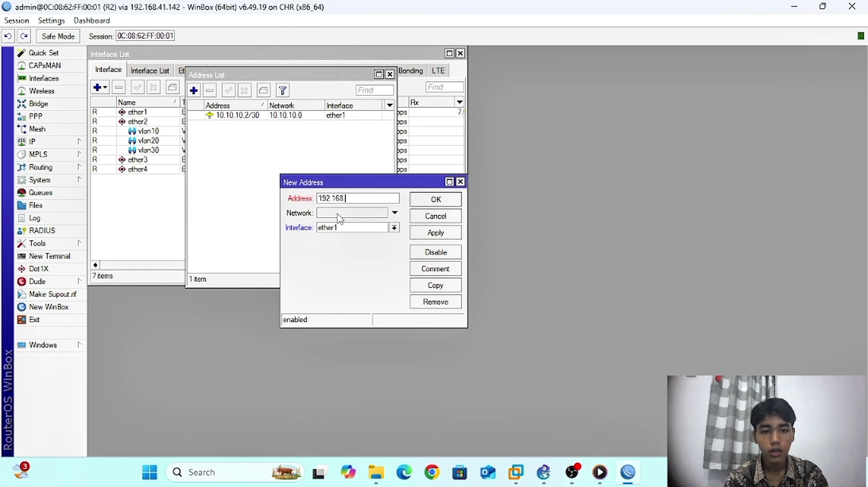
{"action": "type", "text": "10"}
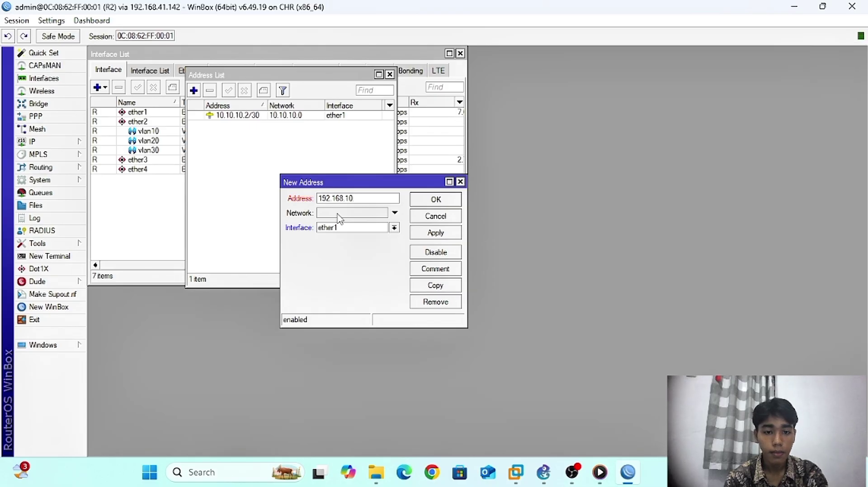
{"action": "type", "text": ".1/"}
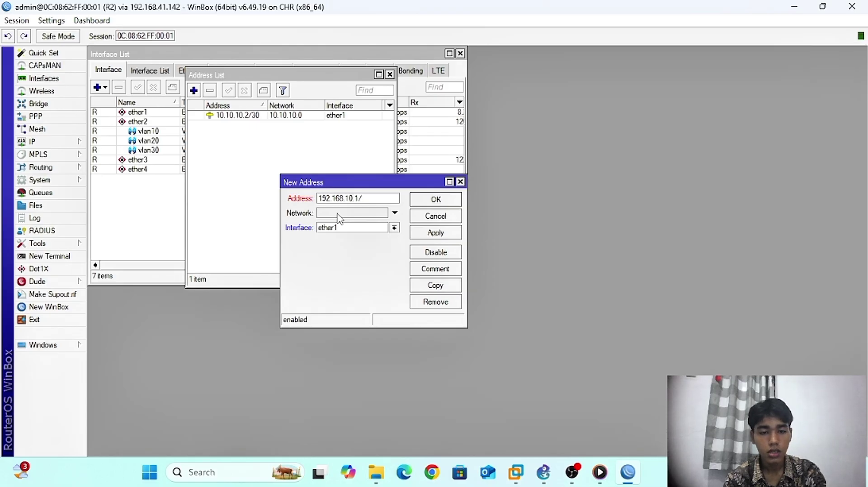
{"action": "type", "text": "24"}
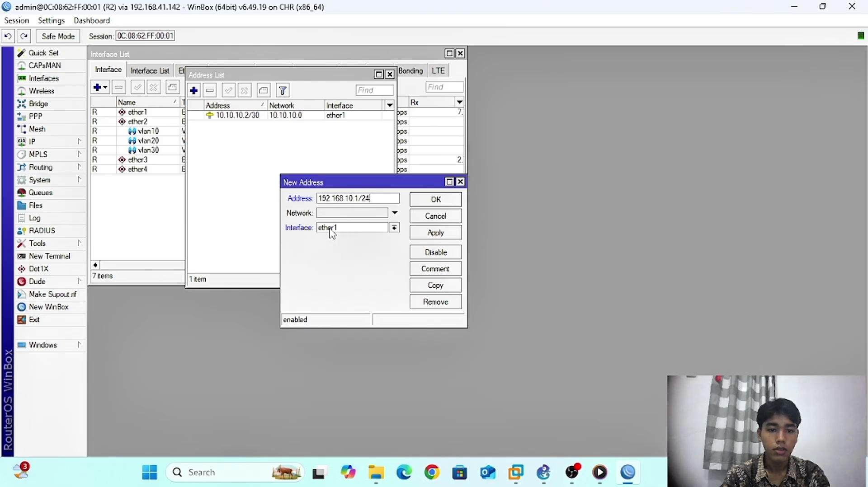
{"action": "left_click", "coordinate": [331, 228]}
{"action": "left_click", "coordinate": [346, 271]}
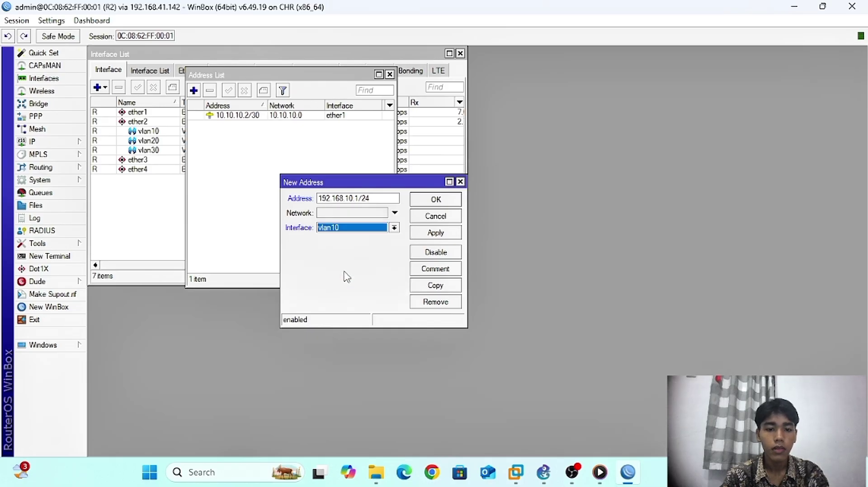
{"action": "left_click", "coordinate": [435, 233]}
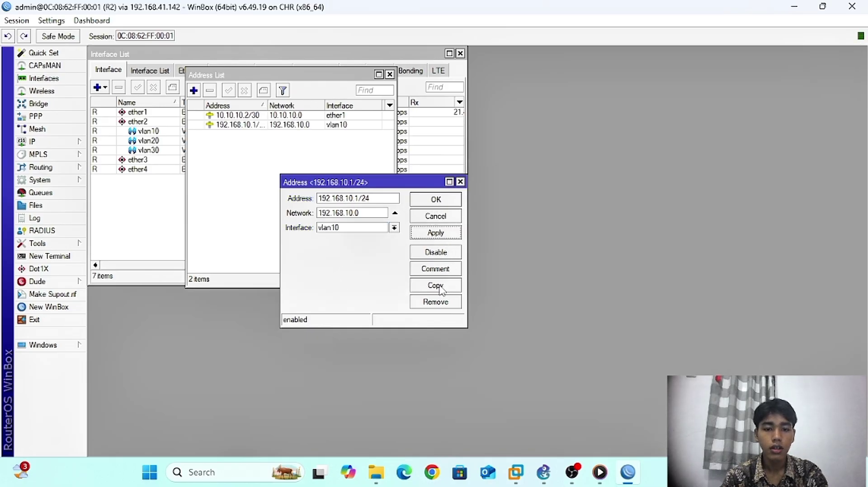
- Copy the vlan10 address entry to assign 192.168.20.1/24 to interface vlan20
{"action": "left_click", "coordinate": [441, 291]}
{"action": "left_click", "coordinate": [387, 213]}
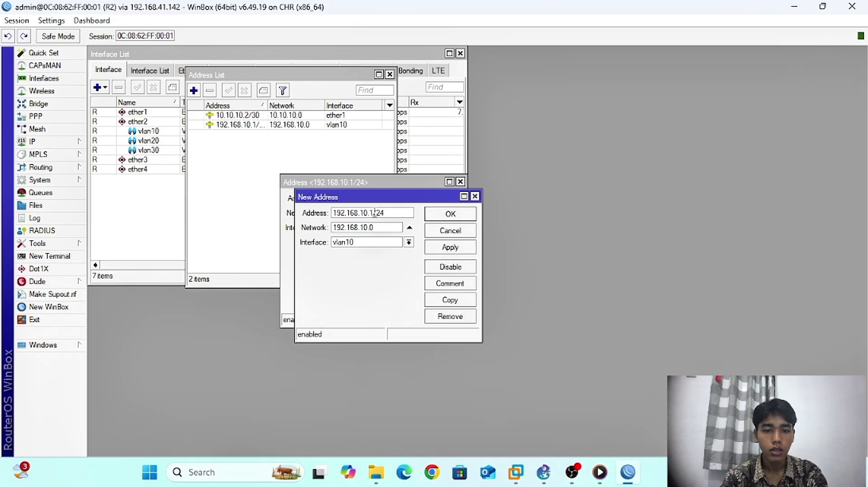
{"action": "left_click", "coordinate": [368, 212]}
{"action": "key", "text": "BackSpace"}
{"action": "type", "text": "2"}
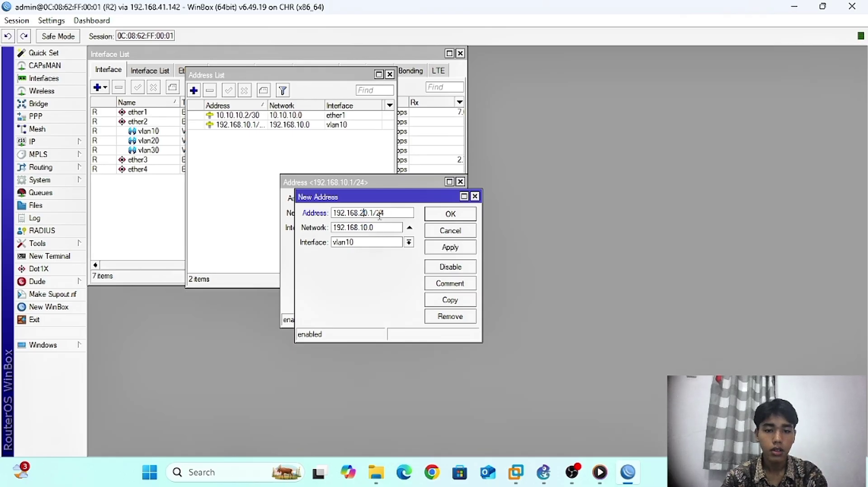
{"action": "left_click", "coordinate": [361, 244]}
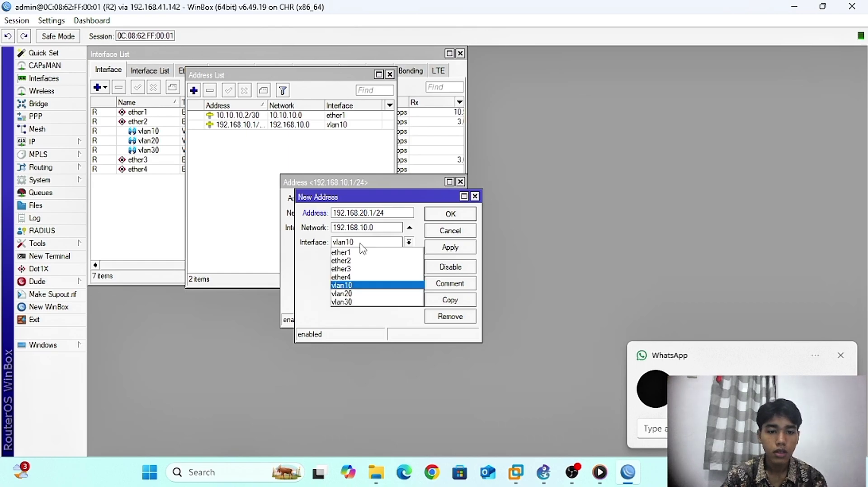
{"action": "left_click", "coordinate": [397, 294]}
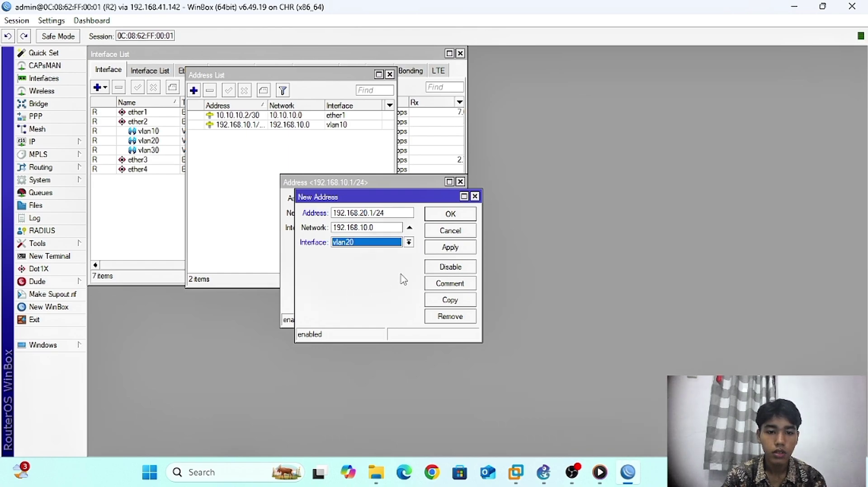
{"action": "left_click", "coordinate": [450, 250]}
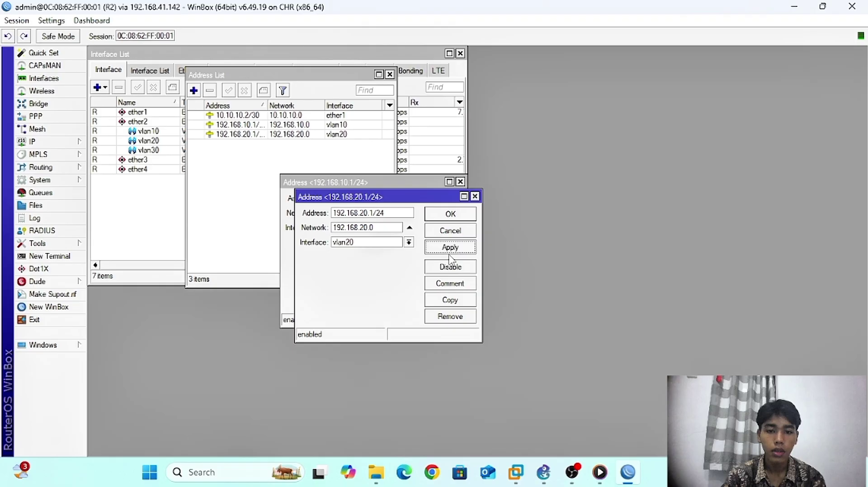
- Copy the vlan20 address entry to assign 192.168.30.1/24 to interface vlan30, then close all the address entries
{"action": "left_click", "coordinate": [450, 301]}
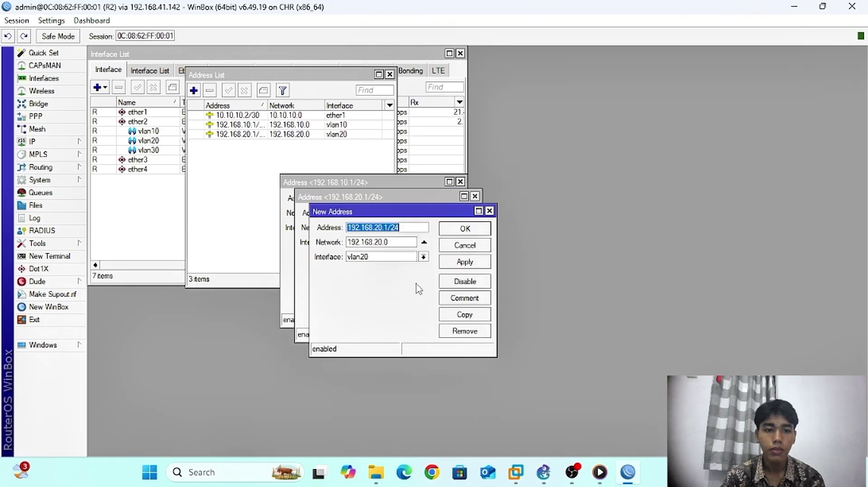
{"action": "left_click", "coordinate": [379, 229]}
{"action": "key", "text": "BackSpace"}
{"action": "type", "text": "3"}
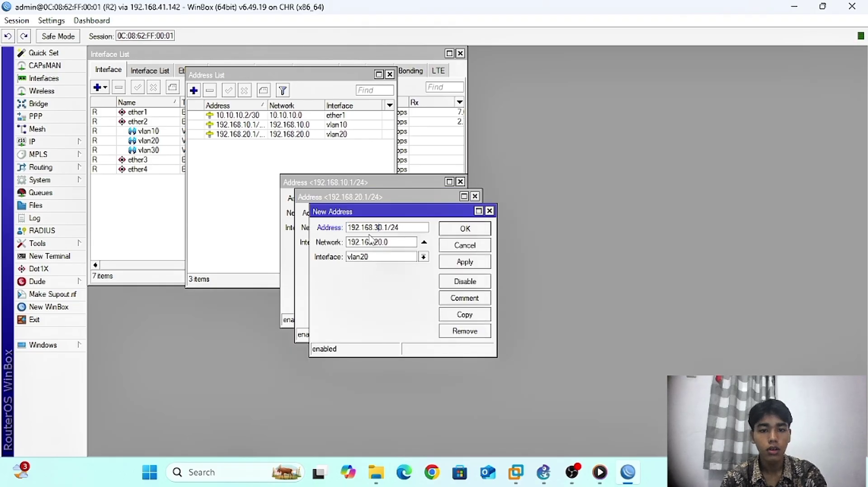
{"action": "left_click", "coordinate": [366, 262]}
{"action": "left_click", "coordinate": [362, 318]}
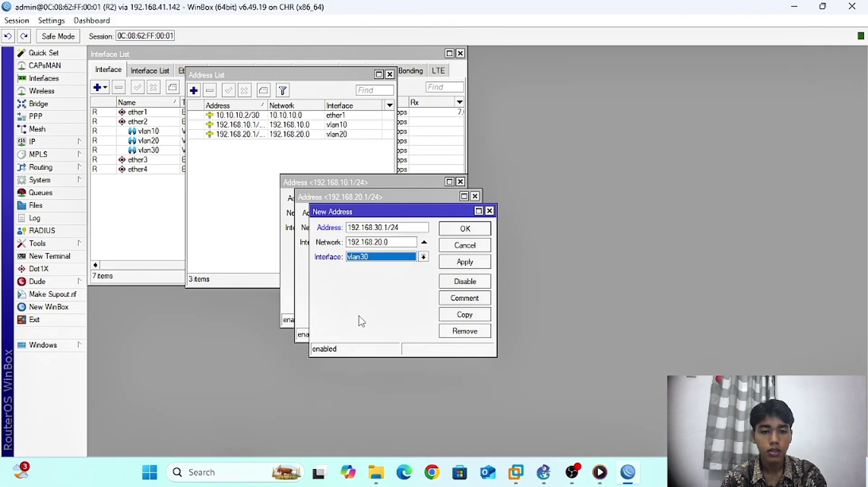
{"action": "left_click", "coordinate": [466, 263]}
{"action": "left_click", "coordinate": [465, 228]}
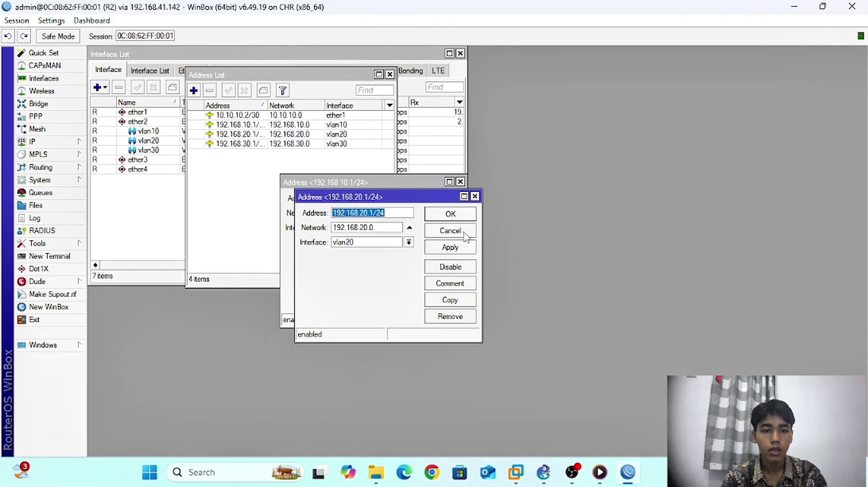
{"action": "left_click", "coordinate": [465, 216]}
{"action": "left_click", "coordinate": [431, 206]}
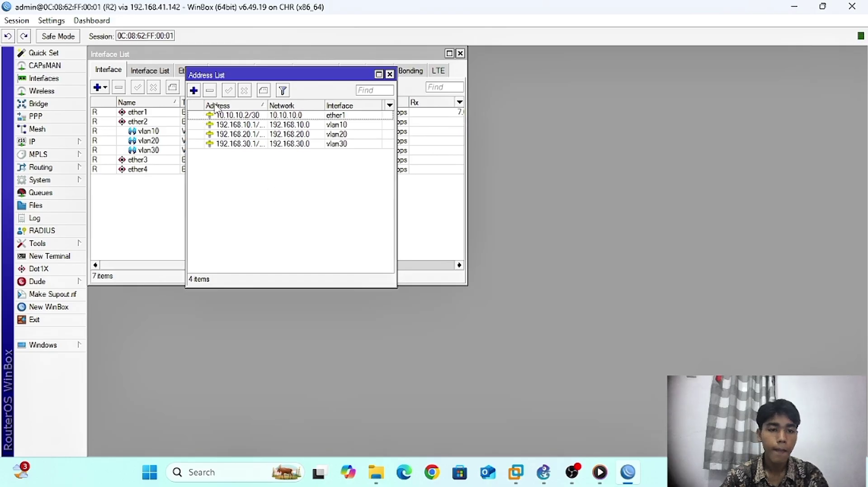
- Add the IP address 10.10.10.9/30 to interface ether2 on R2 and close the address list
{"action": "left_click", "coordinate": [194, 90]}
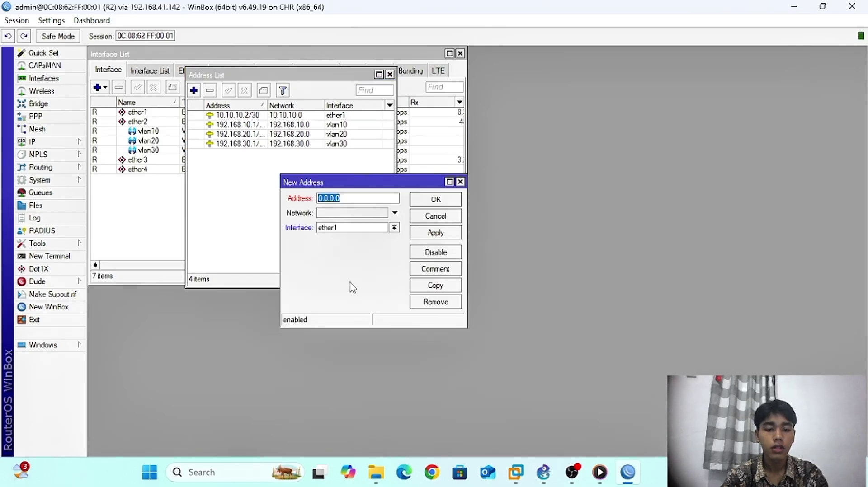
{"action": "left_click", "coordinate": [334, 228]}
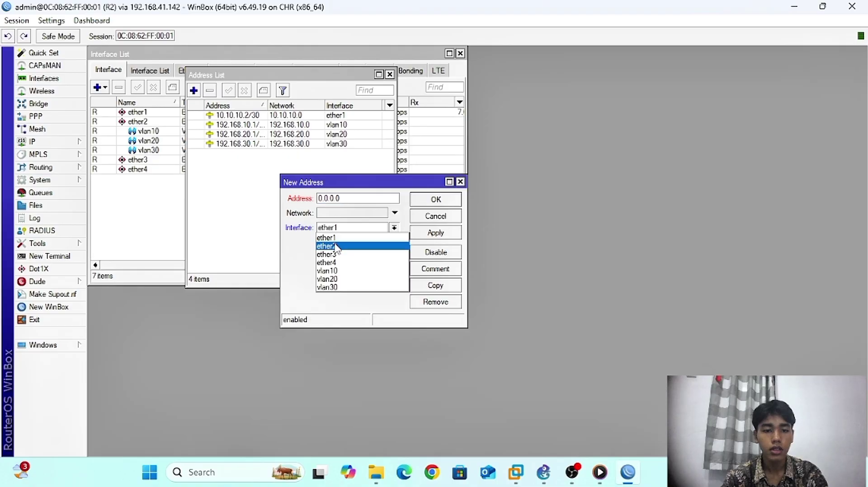
{"action": "left_click", "coordinate": [337, 248]}
{"action": "left_click", "coordinate": [347, 198]}
{"action": "key", "text": "BackSpace"}
{"action": "key", "text": "BackSpace"}
{"action": "key", "text": "BackSpace"}
{"action": "key", "text": "BackSpace"}
{"action": "key", "text": "BackSpace"}
{"action": "key", "text": "BackSpace"}
{"action": "key", "text": "BackSpace"}
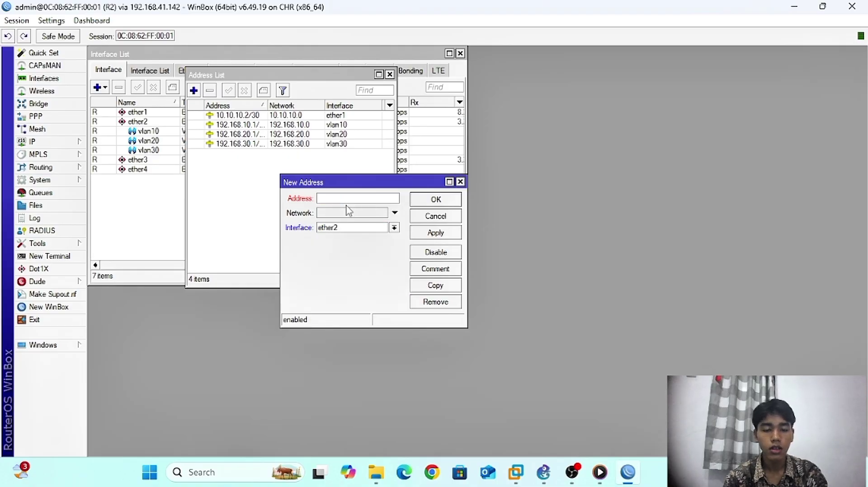
{"action": "type", "text": "10"}
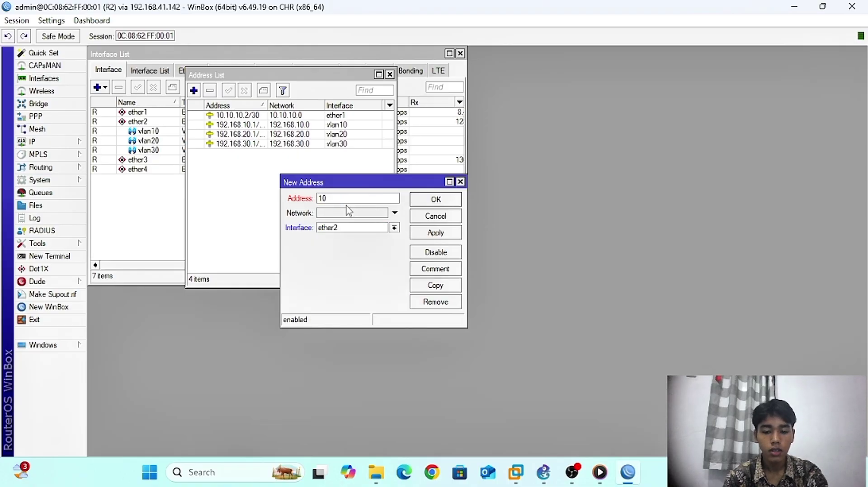
{"action": "type", "text": ".10"}
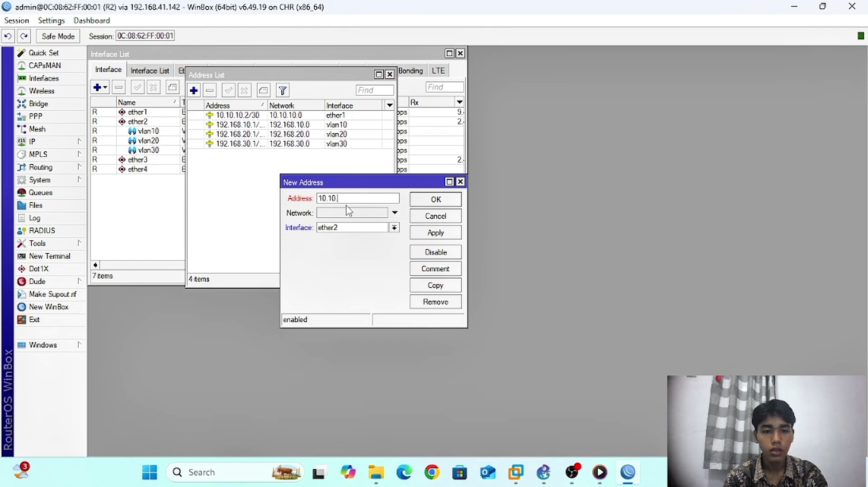
{"action": "type", "text": ".10.9/30"}
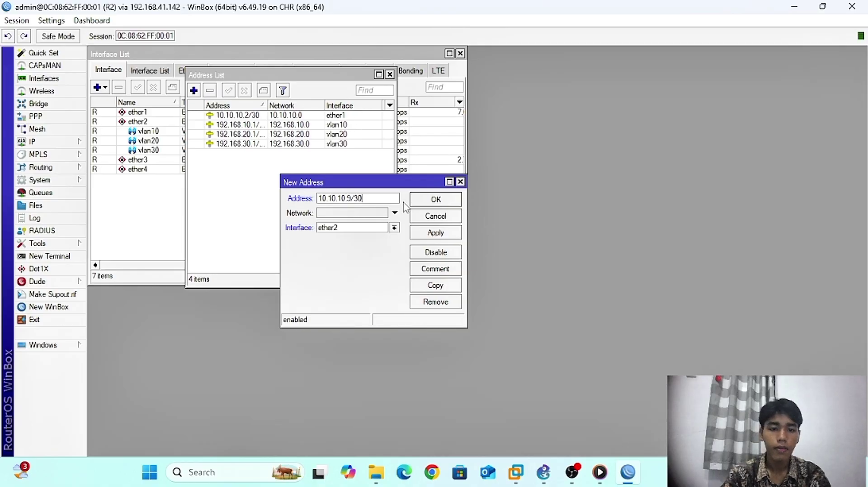
{"action": "left_click", "coordinate": [435, 232]}
{"action": "left_click", "coordinate": [435, 199]}
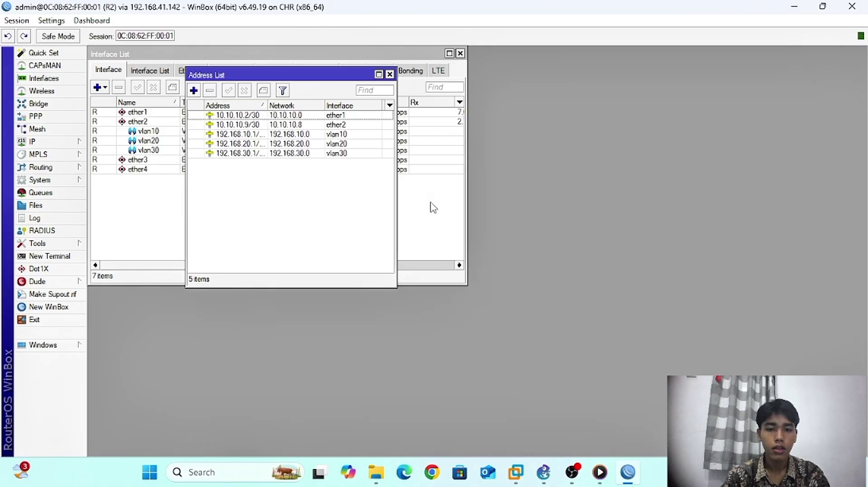
{"action": "left_click", "coordinate": [389, 74]}
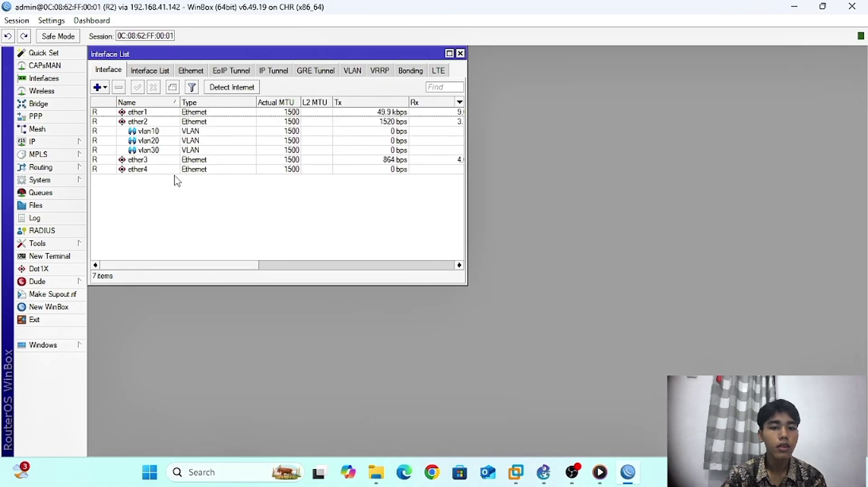
- Check SW1 in the GNS3 topology, then open a new WinBox session and connect to RoMON through R1 at 192.168.41.142
{"action": "left_click", "coordinate": [794, 7]}
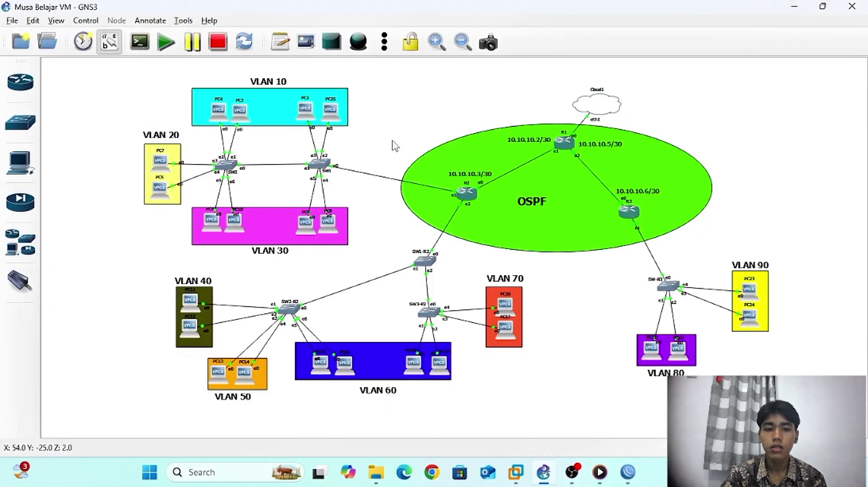
{"action": "left_click", "coordinate": [319, 166]}
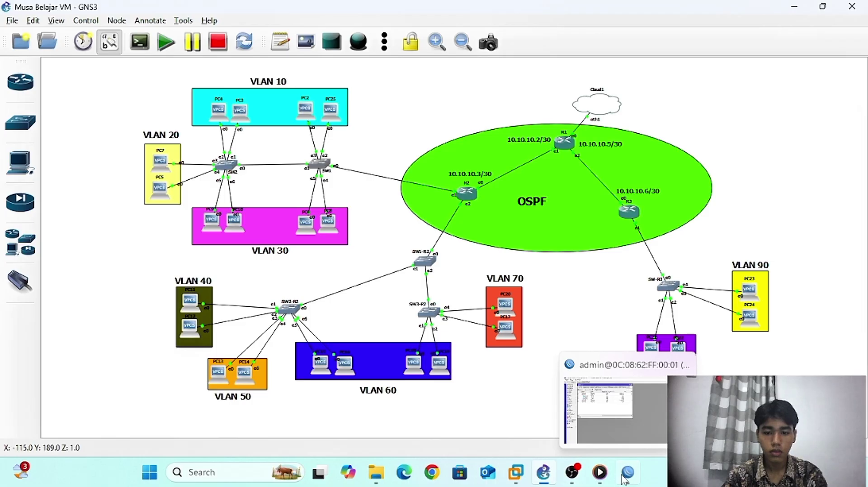
{"action": "left_click", "coordinate": [627, 474]}
{"action": "left_click", "coordinate": [45, 307]}
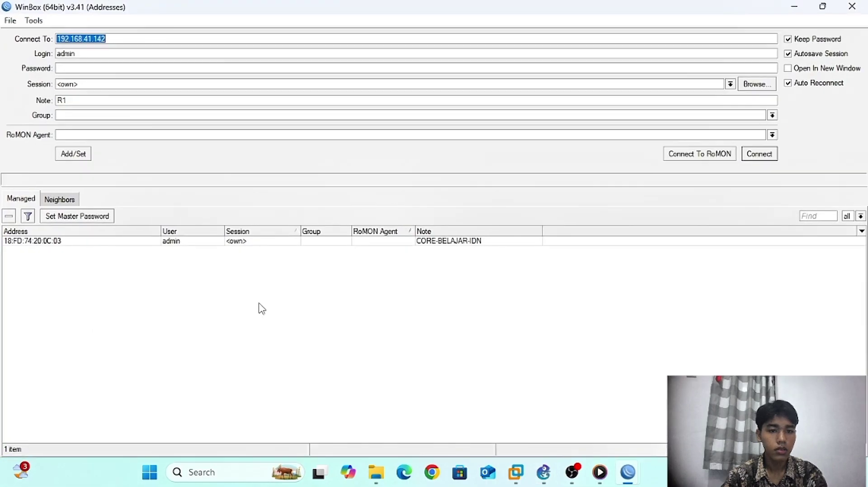
{"action": "left_click", "coordinate": [60, 199]}
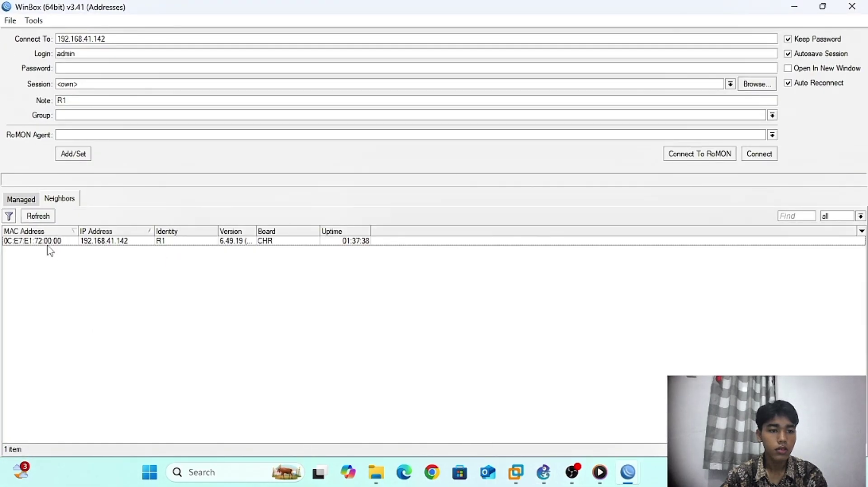
{"action": "left_click", "coordinate": [296, 240]}
{"action": "left_click", "coordinate": [664, 156]}
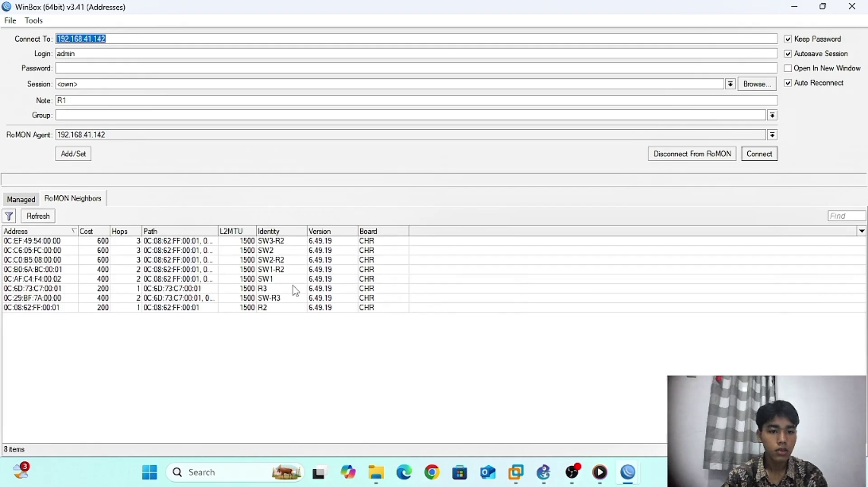
- Connect to SW1 from the RoMON neighbors, maximize its session and dismiss the password change request
{"action": "double_click", "coordinate": [146, 281]}
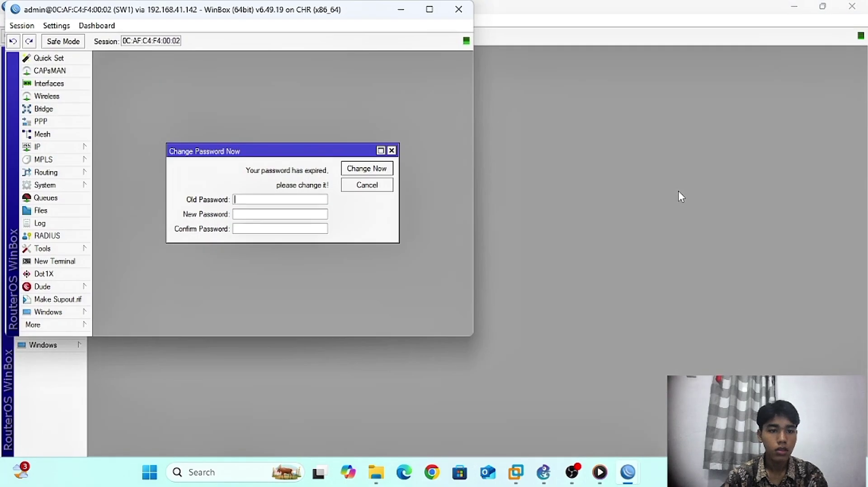
{"action": "left_click", "coordinate": [429, 10]}
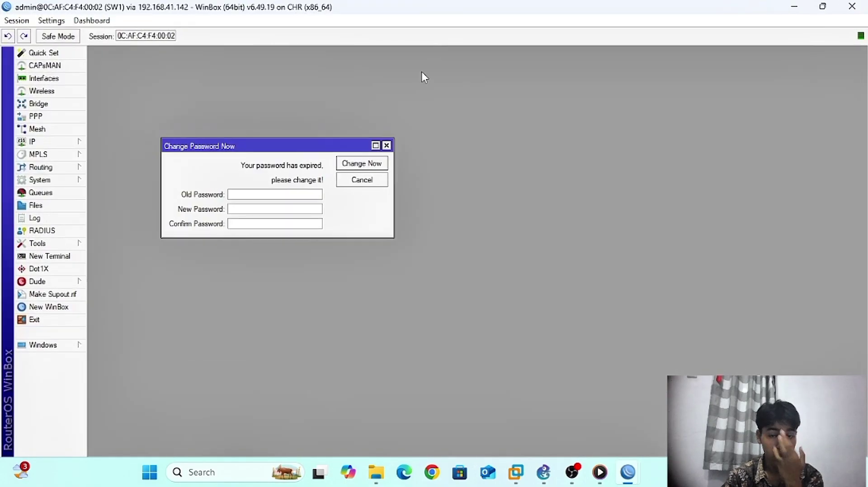
{"action": "left_click", "coordinate": [387, 146]}
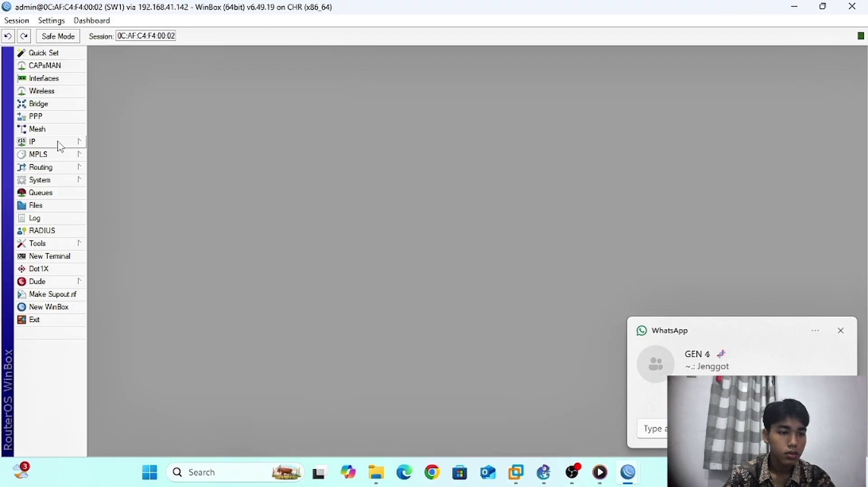
- Create a bridge interface named bridge-vlan on SW1
{"action": "left_click", "coordinate": [32, 145]}
{"action": "left_click", "coordinate": [142, 112]}
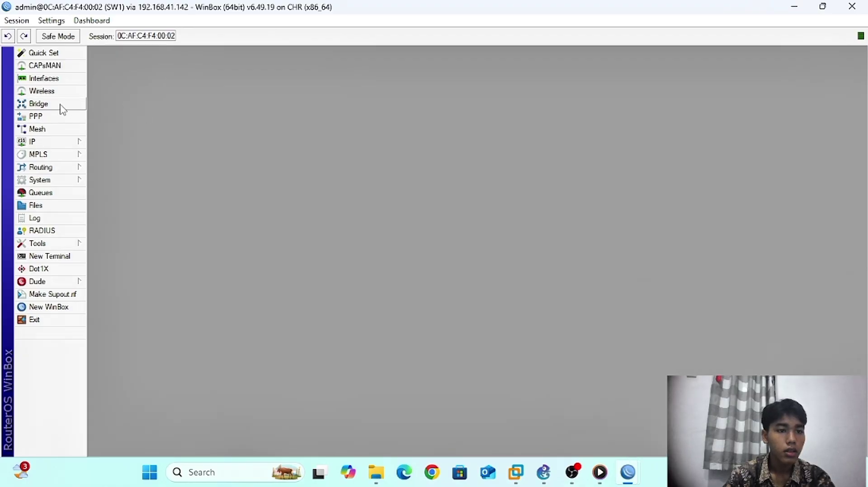
{"action": "left_click", "coordinate": [45, 108]}
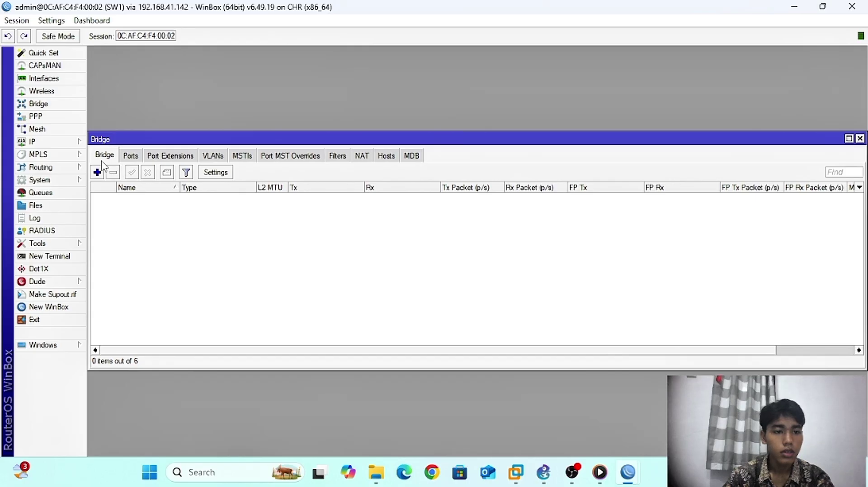
{"action": "left_click", "coordinate": [103, 170]}
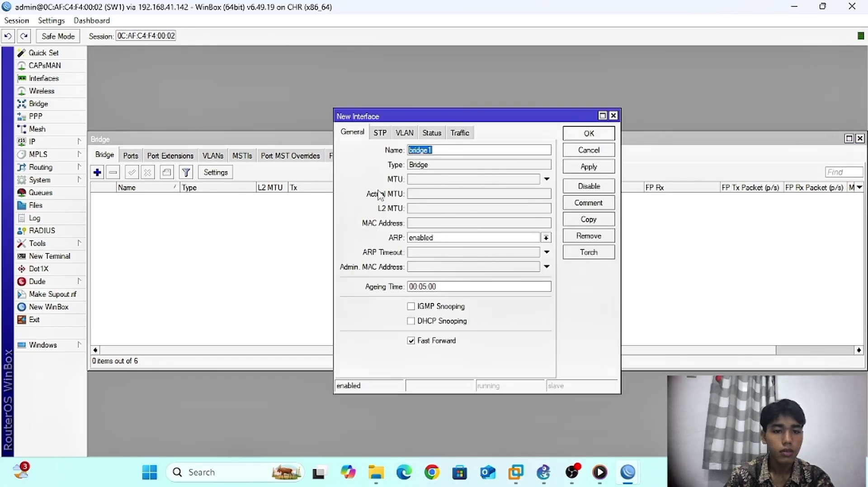
{"action": "left_click", "coordinate": [442, 151]}
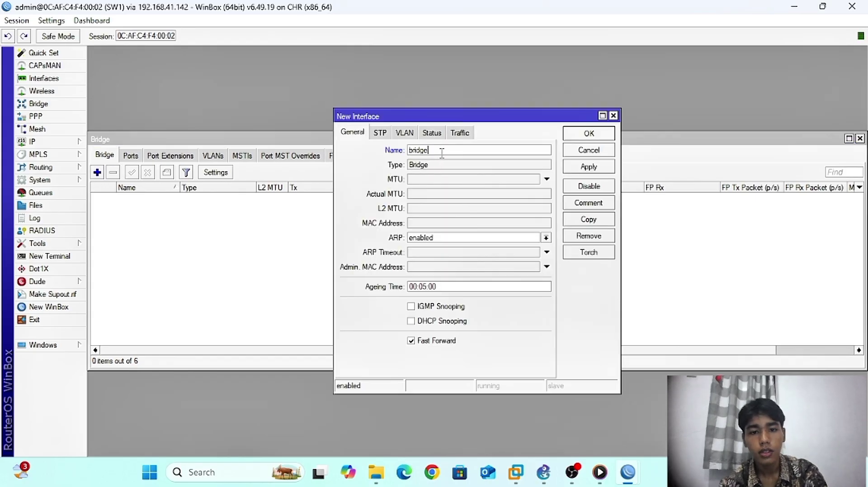
{"action": "type", "text": "-vl"}
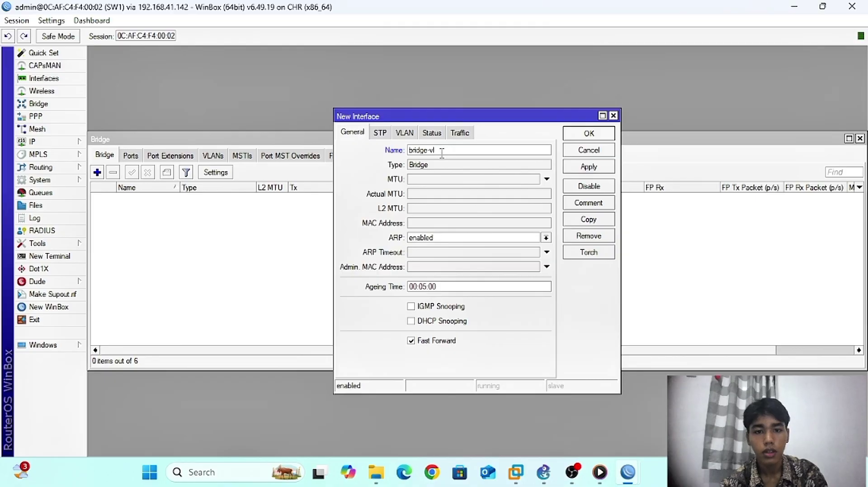
{"action": "type", "text": "an"}
{"action": "left_click", "coordinate": [597, 169]}
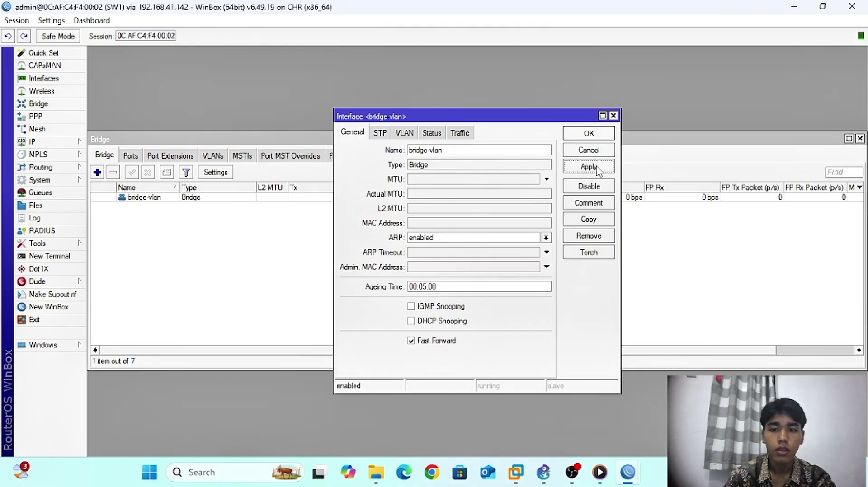
{"action": "left_click", "coordinate": [589, 133]}
- Add ether1 as a port of bridge-vlan, keeping the default VLAN settings
{"action": "left_click", "coordinate": [130, 156]}
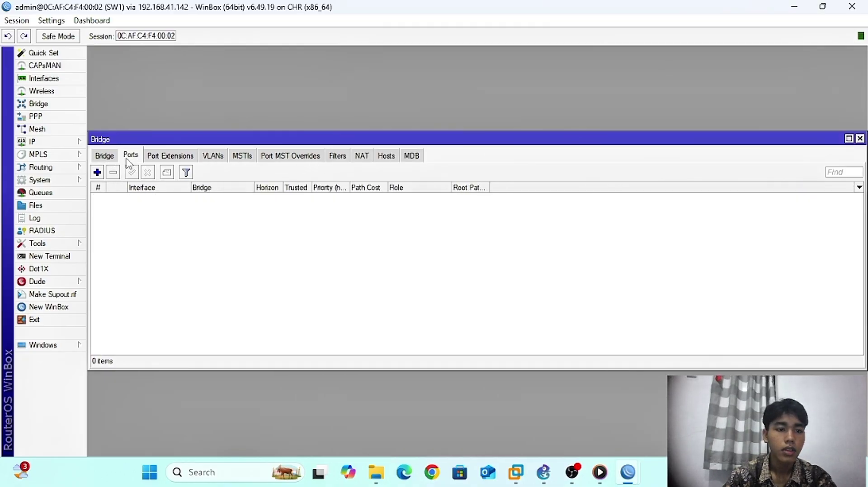
{"action": "left_click", "coordinate": [97, 173]}
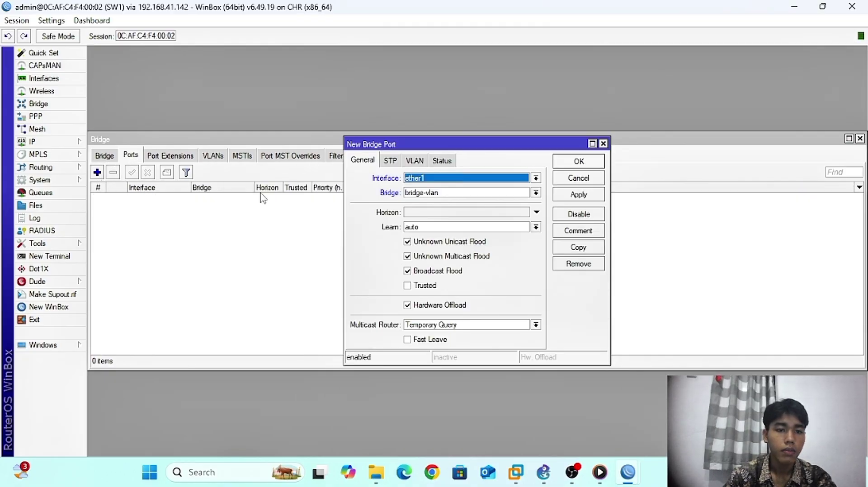
{"action": "left_click", "coordinate": [425, 179]}
{"action": "left_click", "coordinate": [427, 179]}
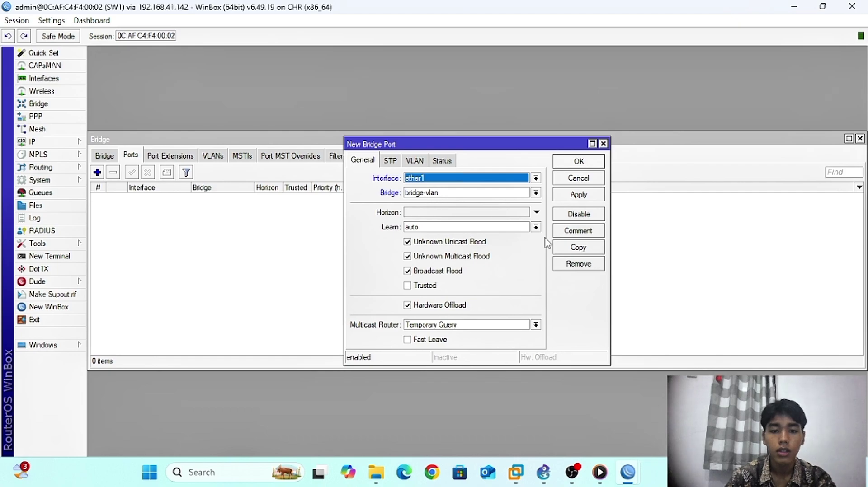
{"action": "left_click", "coordinate": [416, 161]}
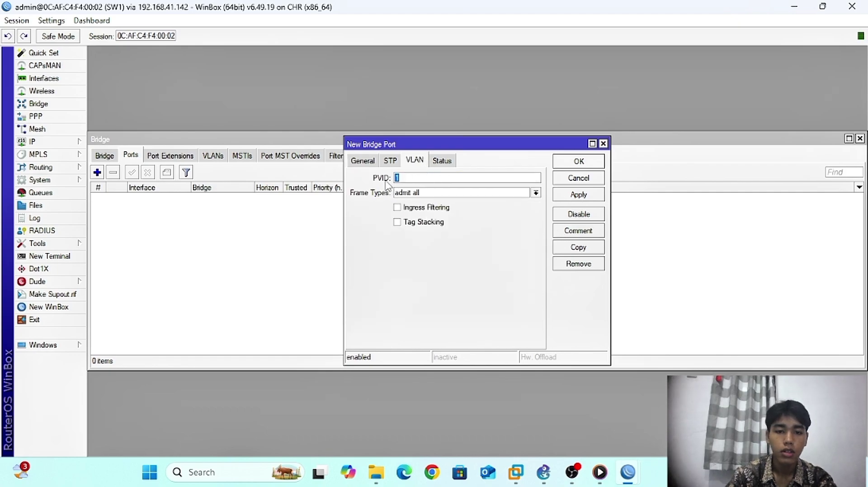
{"action": "left_click", "coordinate": [362, 161]}
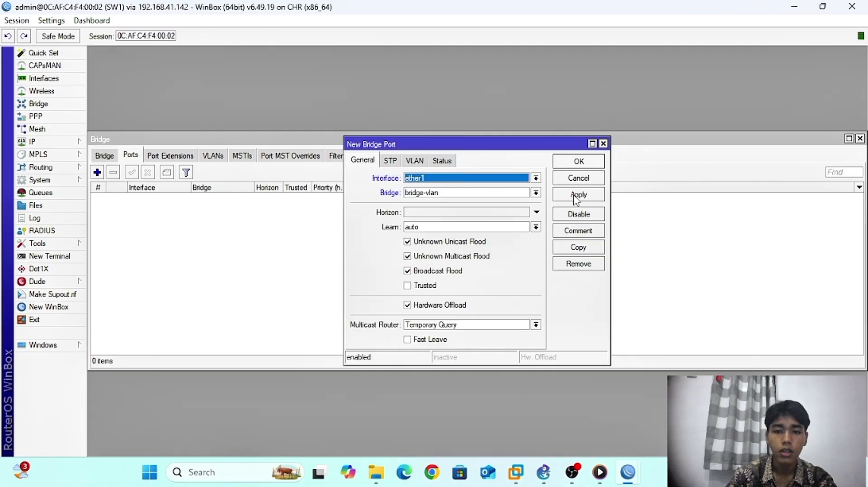
{"action": "left_click", "coordinate": [578, 197]}
{"action": "left_click", "coordinate": [578, 161]}
- Add ether2 as a port of bridge-vlan with the default settings
{"action": "left_click", "coordinate": [97, 173]}
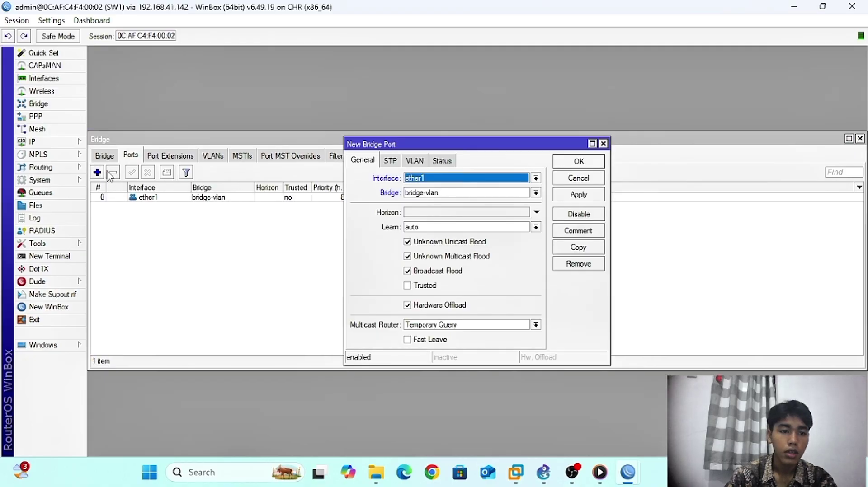
{"action": "left_click", "coordinate": [441, 178]}
{"action": "left_click", "coordinate": [426, 214]}
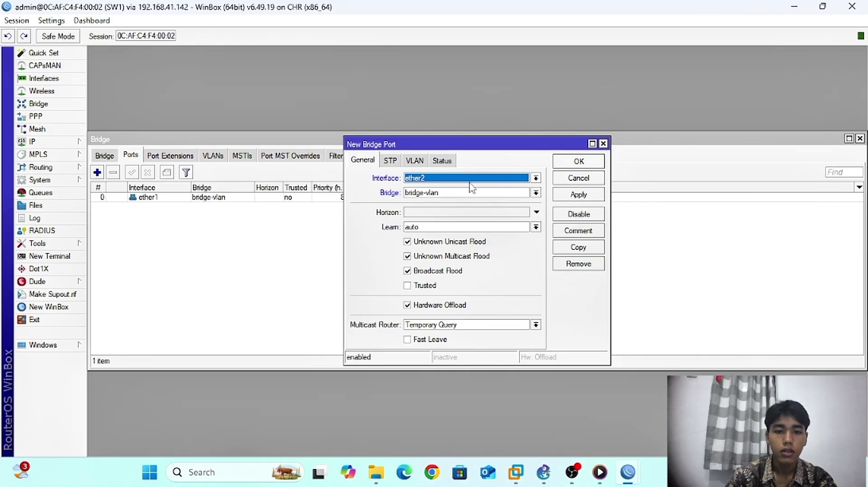
{"action": "left_click", "coordinate": [580, 199]}
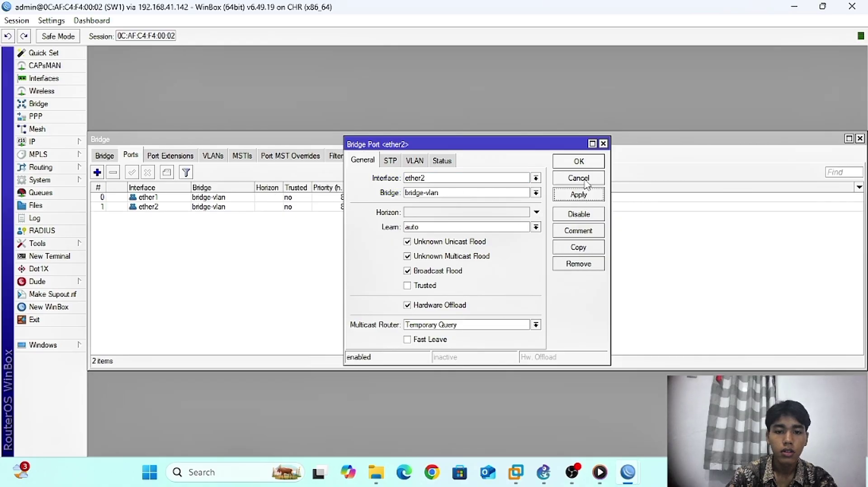
{"action": "left_click", "coordinate": [585, 165]}
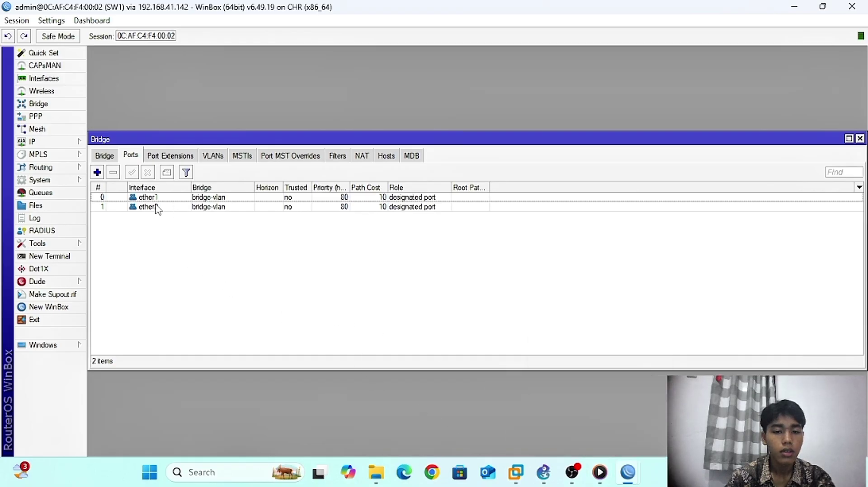
- Add ether3 as a port of bridge-vlan, replace its default PVID and apply the change
{"action": "left_click", "coordinate": [97, 172]}
{"action": "left_click", "coordinate": [458, 178]}
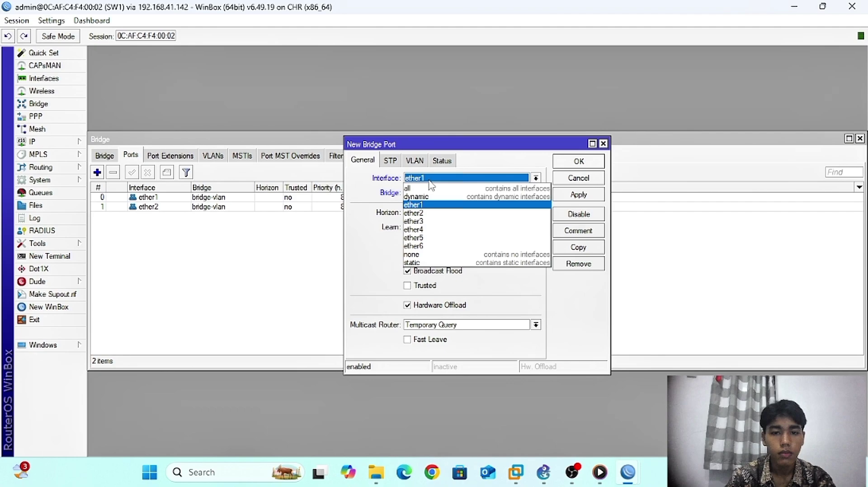
{"action": "left_click", "coordinate": [420, 221]}
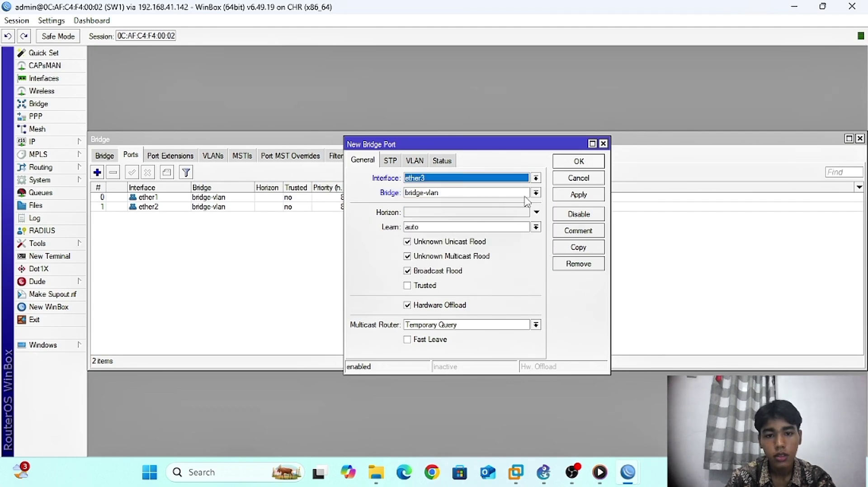
{"action": "left_click", "coordinate": [578, 198]}
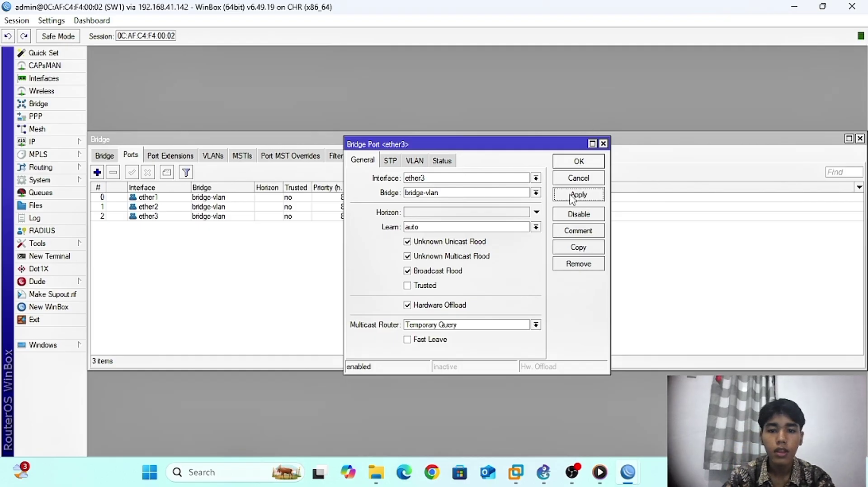
{"action": "left_click", "coordinate": [415, 162]}
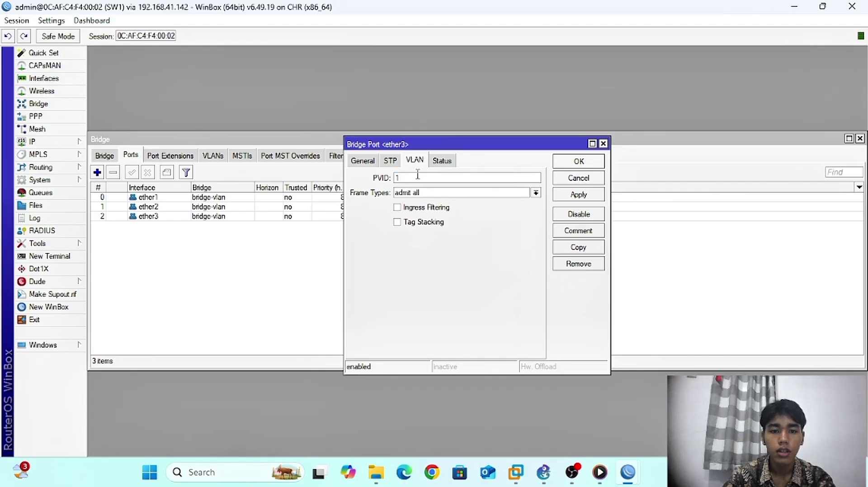
{"action": "key", "text": "BackSpace"}
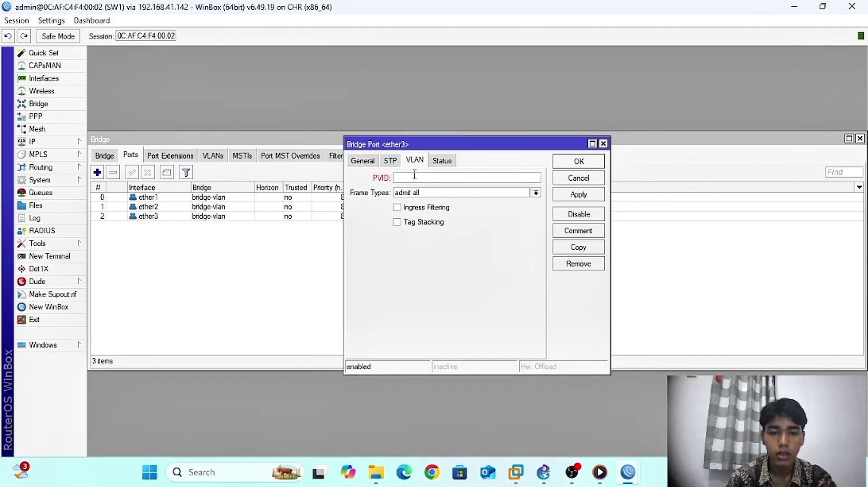
{"action": "left_click", "coordinate": [584, 199]}
- Copy the ether3 port entry to add ether4 to bridge-vlan, and apply it
{"action": "left_click", "coordinate": [578, 248]}
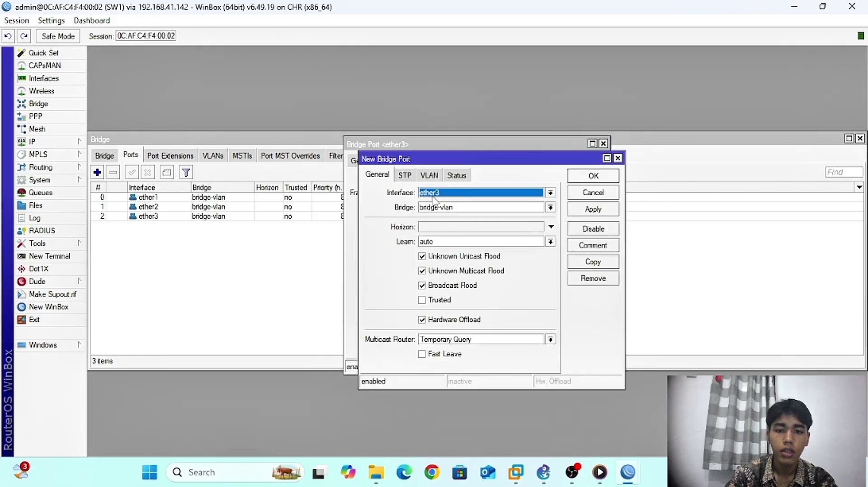
{"action": "left_click", "coordinate": [434, 199]}
{"action": "left_click", "coordinate": [441, 241]}
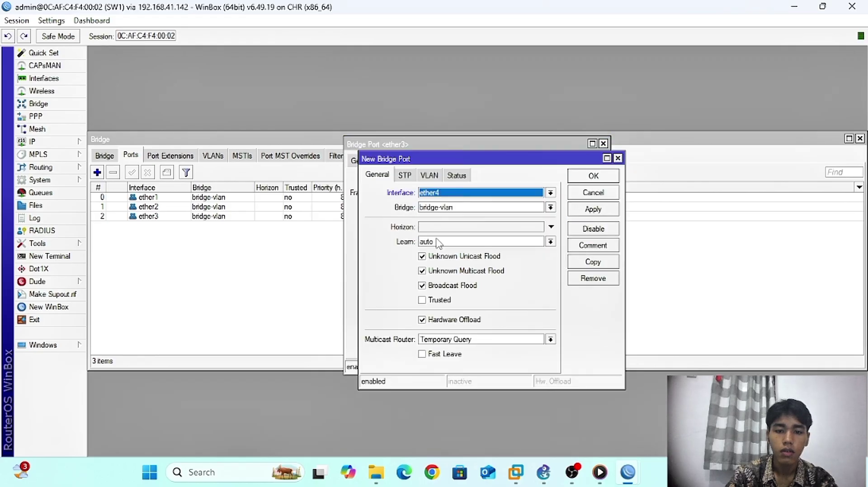
{"action": "left_click", "coordinate": [430, 175]}
{"action": "left_click", "coordinate": [369, 174]}
{"action": "left_click", "coordinate": [588, 209]}
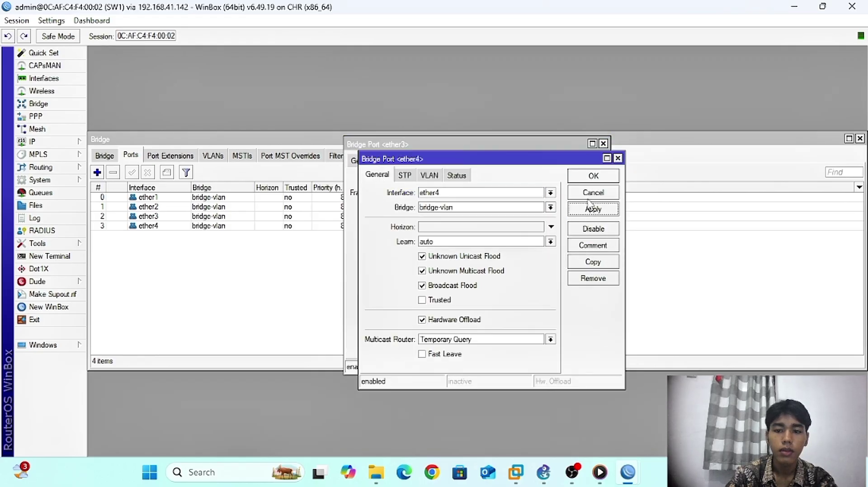
- Copy the ether4 port entry to add ether5 to bridge-vlan with PVID 30, and apply it
{"action": "left_click", "coordinate": [601, 261]}
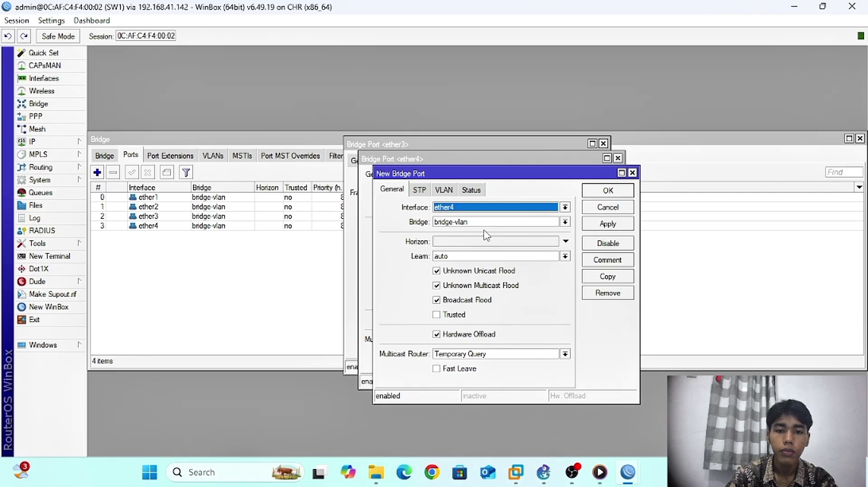
{"action": "left_click", "coordinate": [445, 209]}
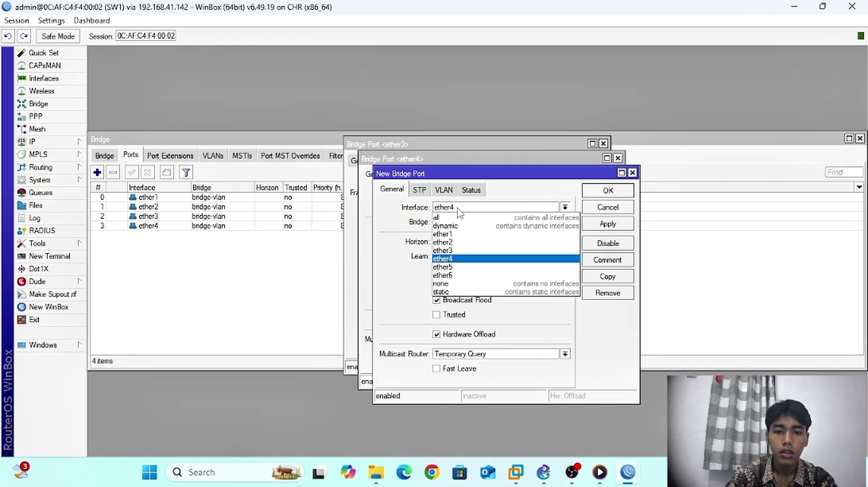
{"action": "left_click", "coordinate": [452, 268]}
{"action": "left_click", "coordinate": [444, 191]}
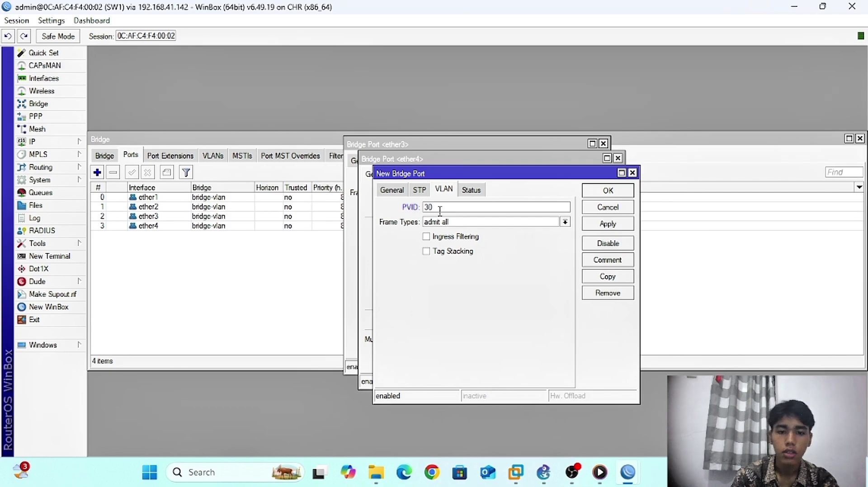
{"action": "left_click", "coordinate": [607, 224]}
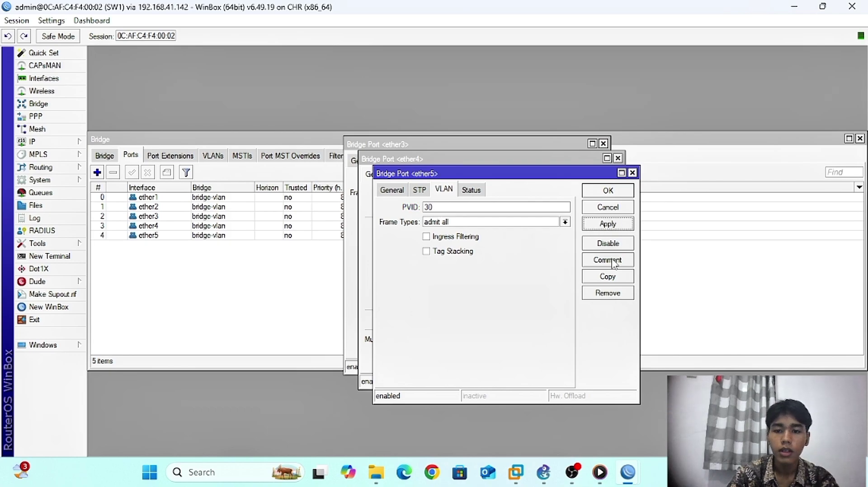
- Copy the ether5 port entry to add ether6 to bridge-vlan with PVID 30, apply it and close the open port windows
{"action": "left_click", "coordinate": [613, 276]}
{"action": "left_click", "coordinate": [462, 222]}
{"action": "left_click", "coordinate": [464, 290]}
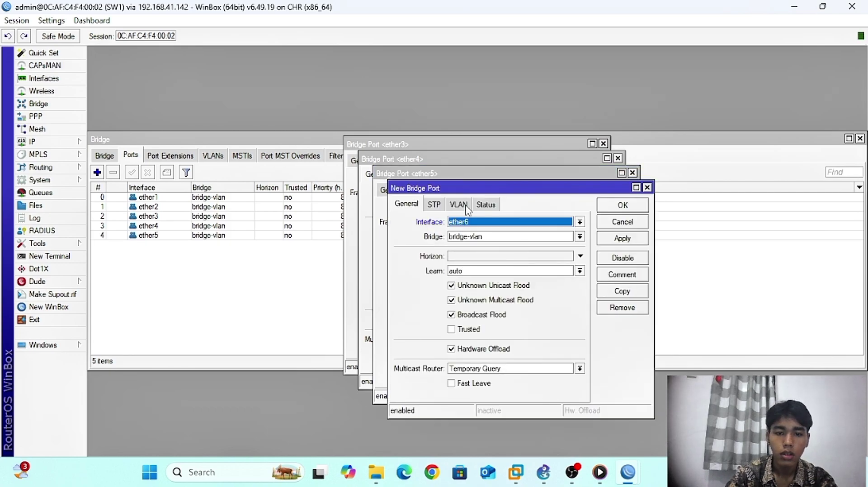
{"action": "left_click", "coordinate": [464, 206]}
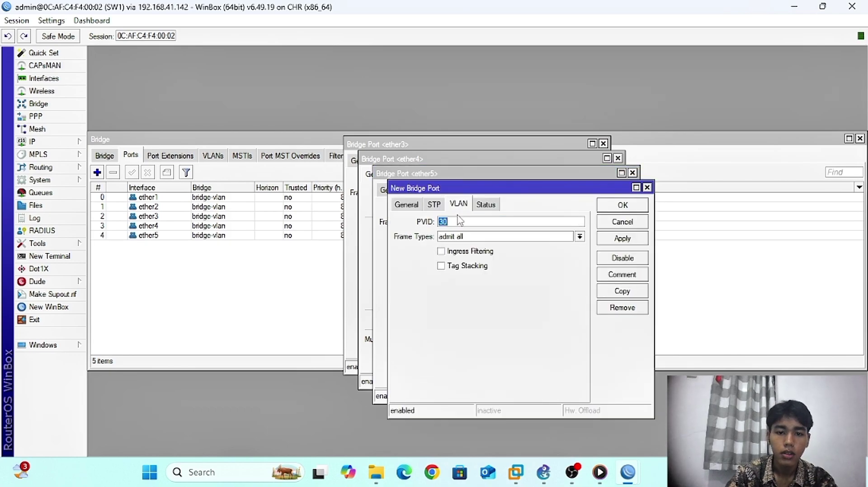
{"action": "left_click", "coordinate": [615, 239]}
{"action": "left_click", "coordinate": [618, 222]}
{"action": "left_click", "coordinate": [615, 207]}
{"action": "left_click", "coordinate": [612, 192]}
{"action": "left_click", "coordinate": [604, 177]}
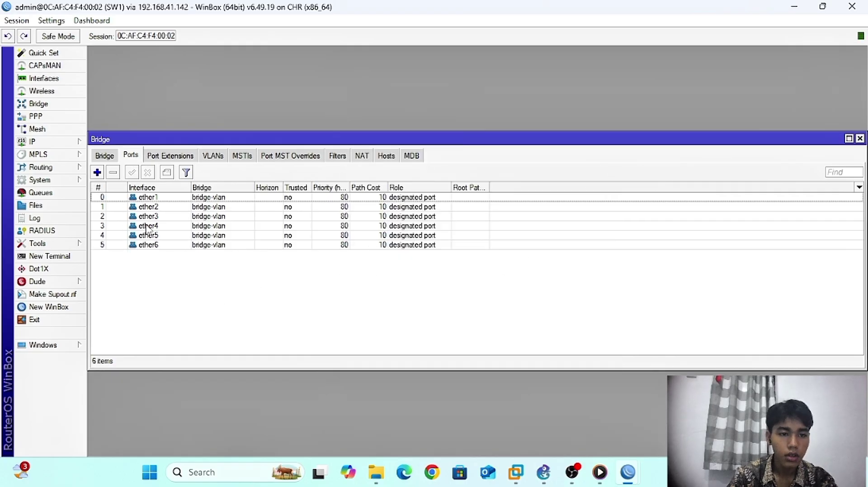
{"action": "left_click", "coordinate": [155, 245]}
{"action": "left_click", "coordinate": [151, 286]}
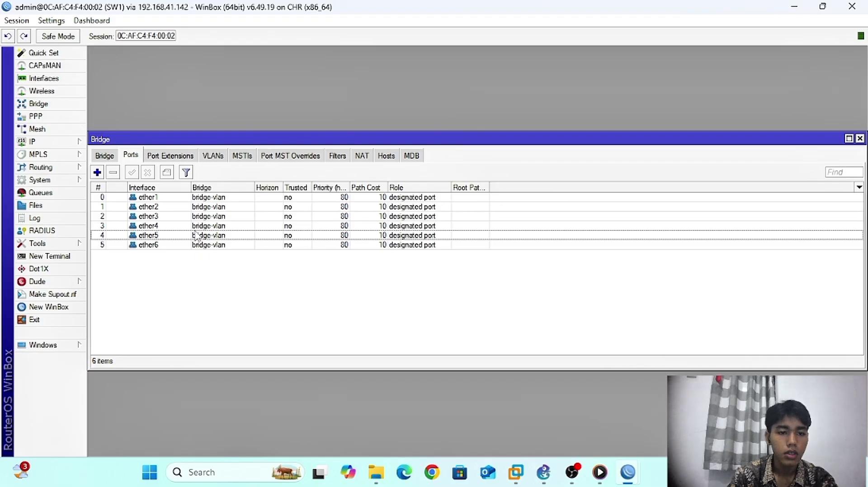
- Start a new bridge VLAN entry on bridge-vlan with VLAN ID 10 and tagged ports ether1 and ether2
{"action": "left_click", "coordinate": [214, 156]}
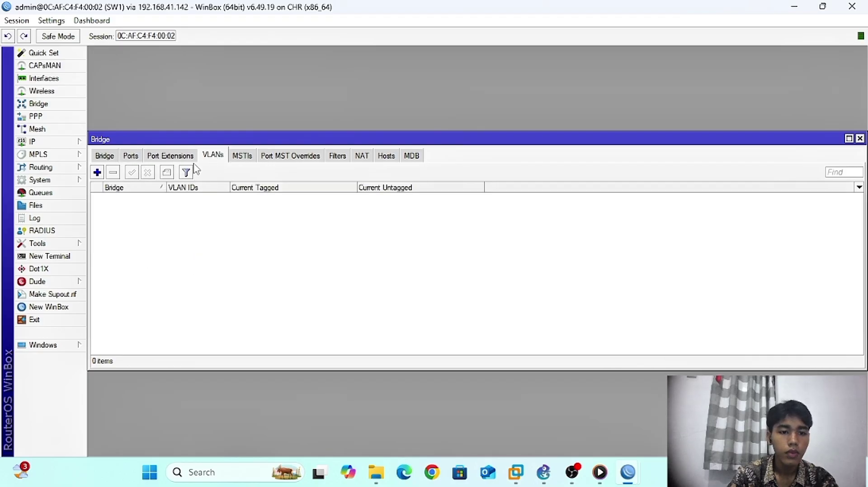
{"action": "left_click", "coordinate": [97, 173]}
{"action": "key", "text": "Tab"}
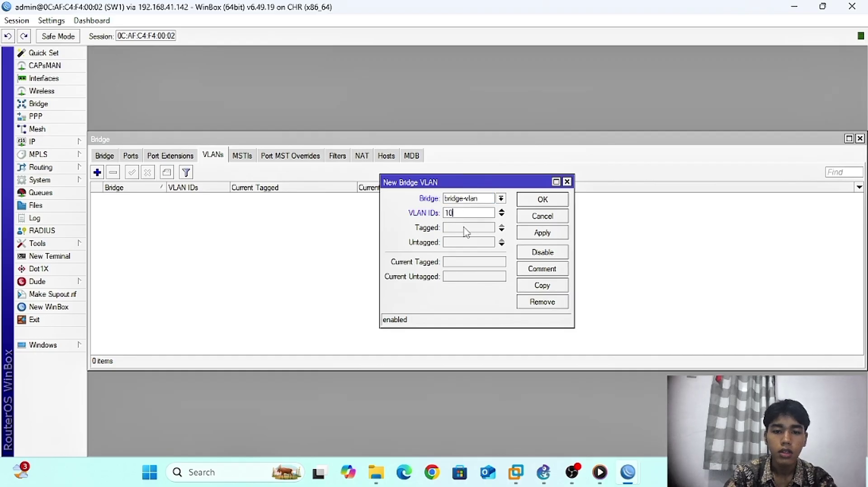
{"action": "left_click", "coordinate": [464, 229]}
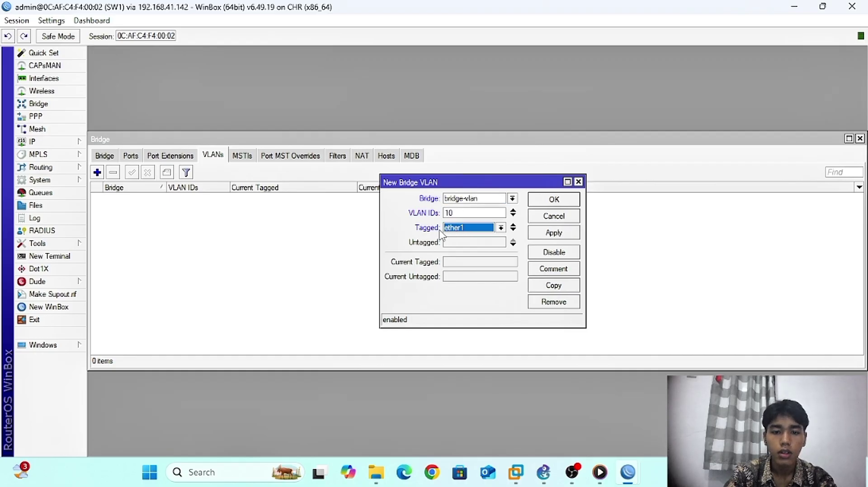
{"action": "left_click", "coordinate": [513, 230]}
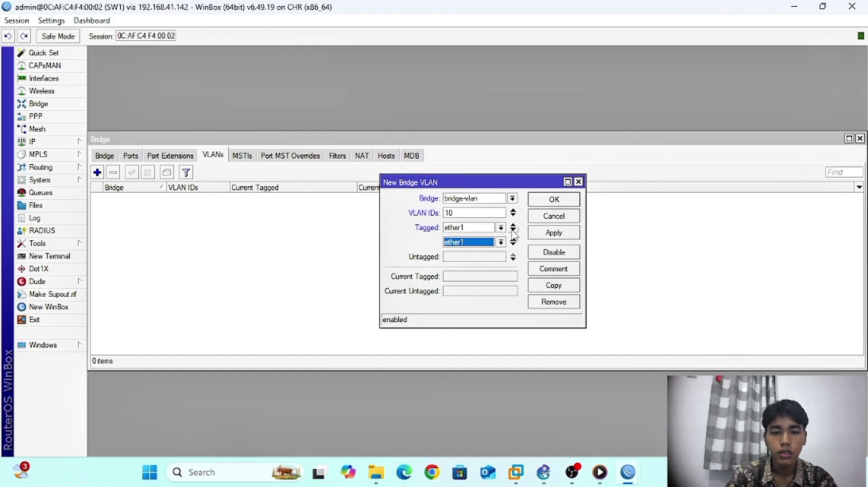
{"action": "left_click", "coordinate": [466, 244]}
{"action": "left_click", "coordinate": [460, 268]}
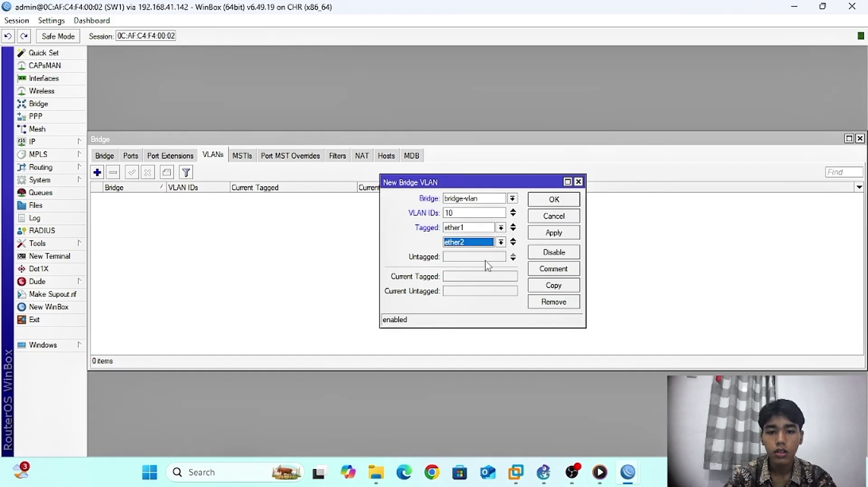
- Set ether3 and ether4 as untagged ports of VLAN 10 and save the entry
{"action": "left_click", "coordinate": [464, 258]}
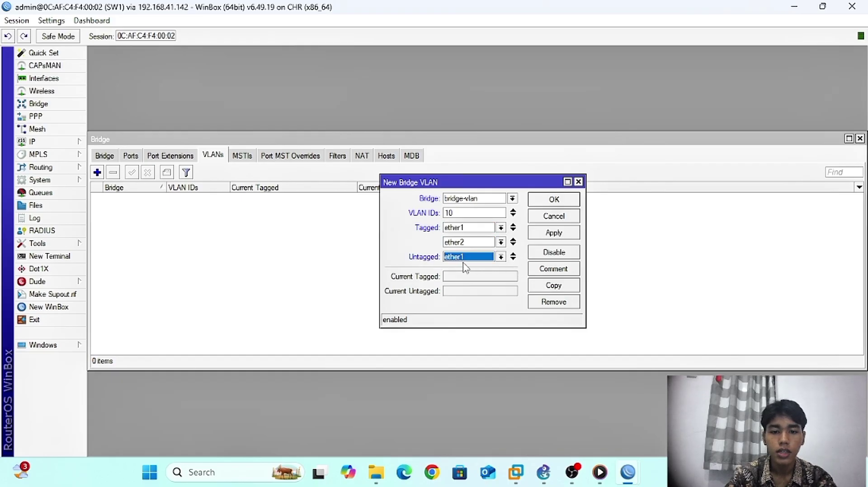
{"action": "left_click", "coordinate": [500, 256]}
{"action": "left_click", "coordinate": [462, 292]}
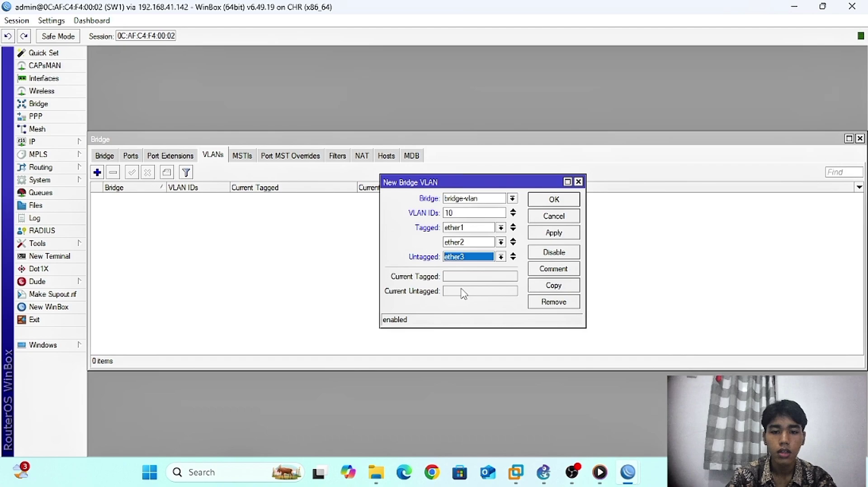
{"action": "left_click", "coordinate": [513, 260]}
{"action": "left_click", "coordinate": [501, 271]}
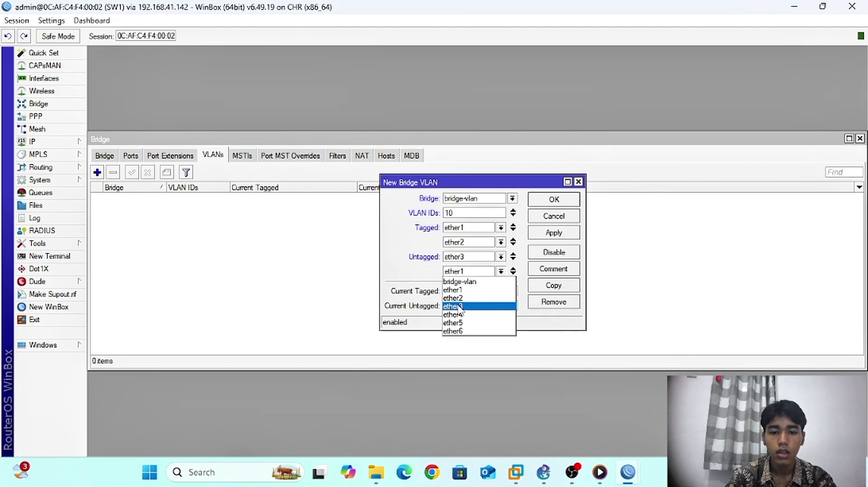
{"action": "left_click", "coordinate": [460, 315]}
{"action": "left_click", "coordinate": [569, 237]}
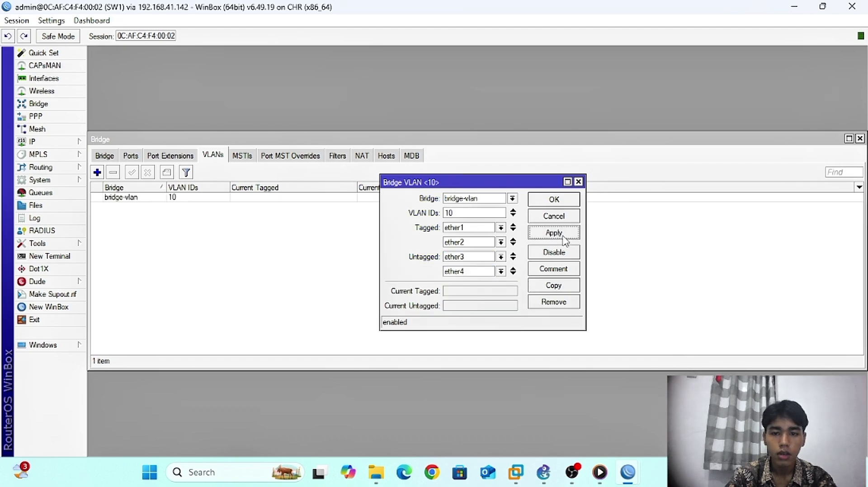
{"action": "left_click", "coordinate": [559, 208]}
- Add a bridge VLAN entry on bridge-vlan with VLAN ID 20, tagged on ether1 and ether2, and save it
{"action": "left_click", "coordinate": [97, 172]}
{"action": "left_click", "coordinate": [462, 216]}
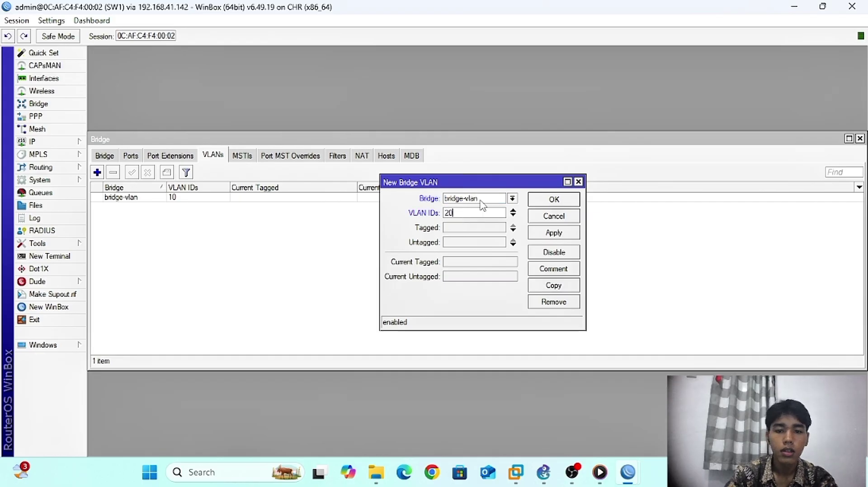
{"action": "left_click", "coordinate": [452, 229]}
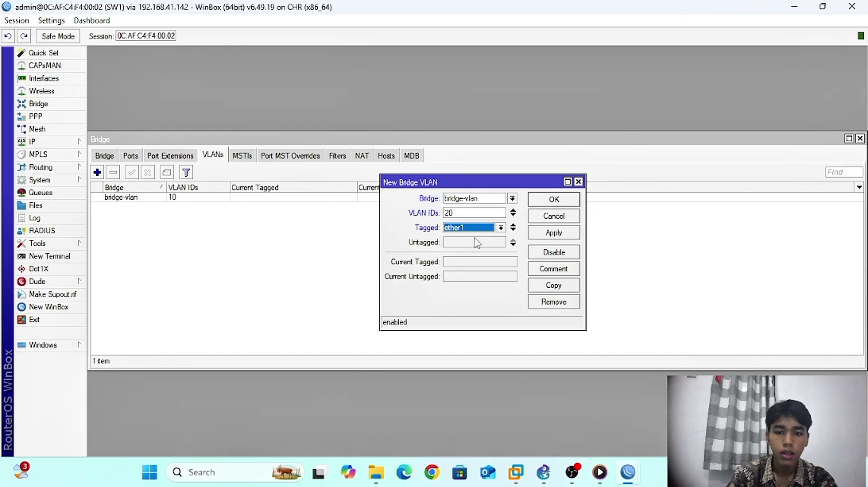
{"action": "left_click", "coordinate": [514, 230]}
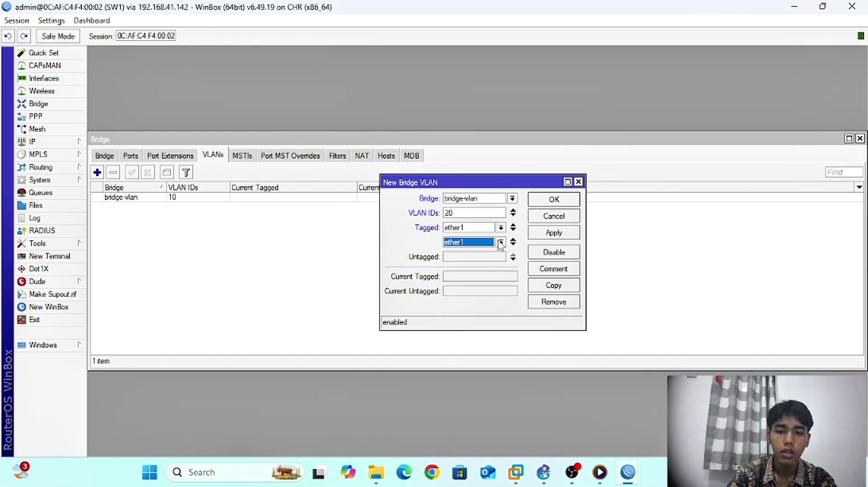
{"action": "left_click", "coordinate": [501, 242]}
{"action": "left_click", "coordinate": [460, 270]}
{"action": "left_click", "coordinate": [553, 232]}
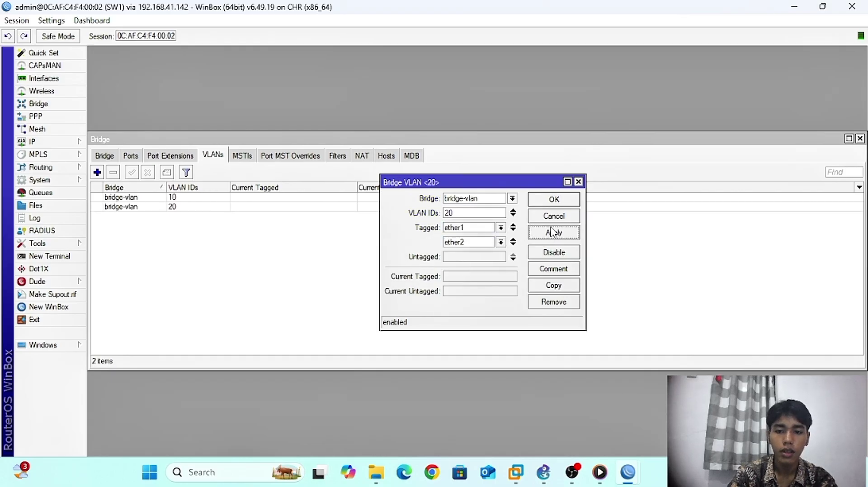
{"action": "left_click", "coordinate": [554, 199]}
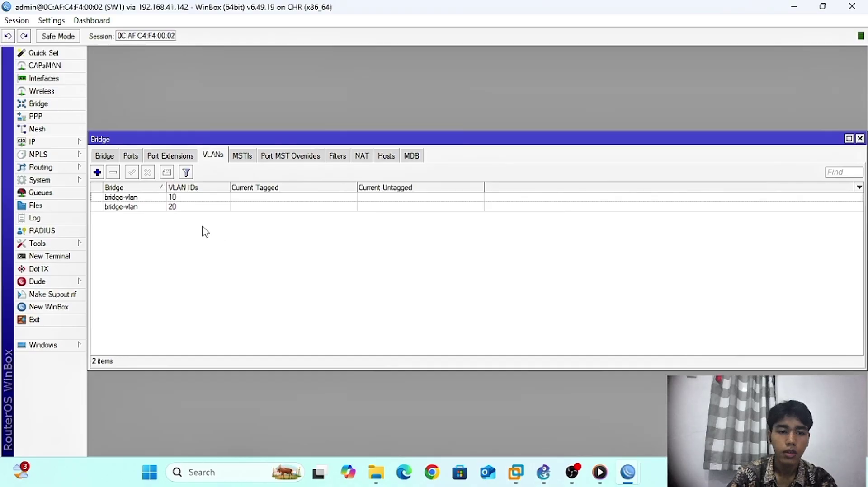
- Start a new bridge VLAN entry on bridge-vlan with VLAN ID 30 and tagged ports ether1 and ether2
{"action": "left_click", "coordinate": [97, 173]}
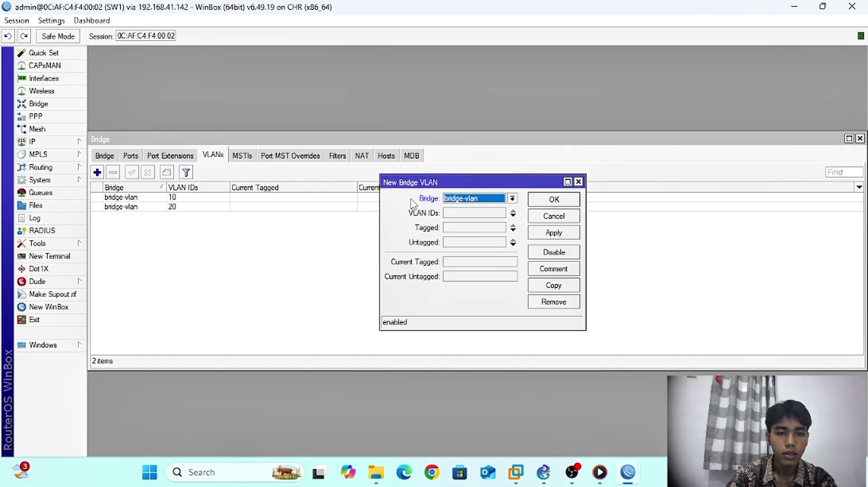
{"action": "left_click", "coordinate": [453, 214]}
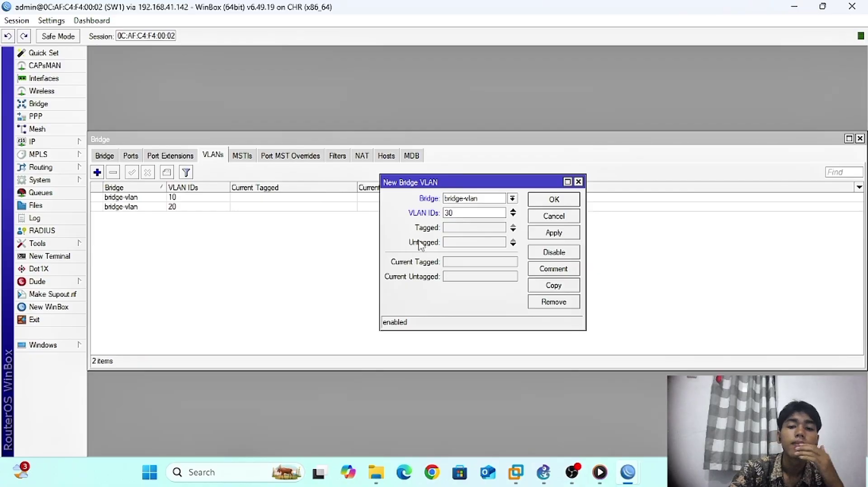
{"action": "left_click", "coordinate": [452, 228]}
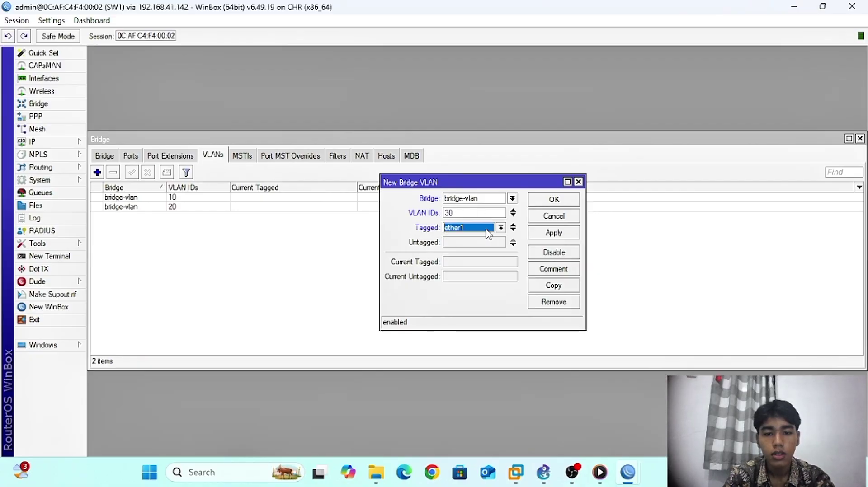
{"action": "left_click", "coordinate": [514, 230]}
{"action": "left_click", "coordinate": [473, 243]}
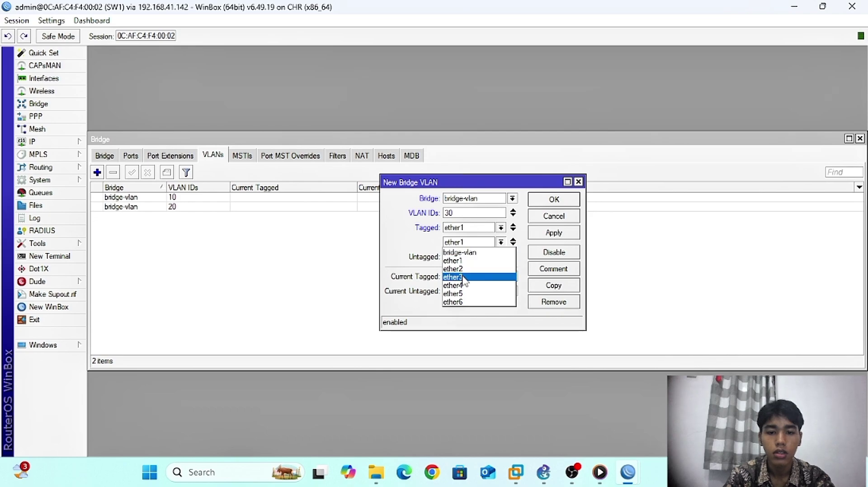
{"action": "left_click", "coordinate": [464, 278]}
{"action": "left_click", "coordinate": [475, 243]}
{"action": "left_click", "coordinate": [454, 269]}
- Set ether5 and ether6 as untagged ports of VLAN 30 and save the entry
{"action": "left_click", "coordinate": [458, 258]}
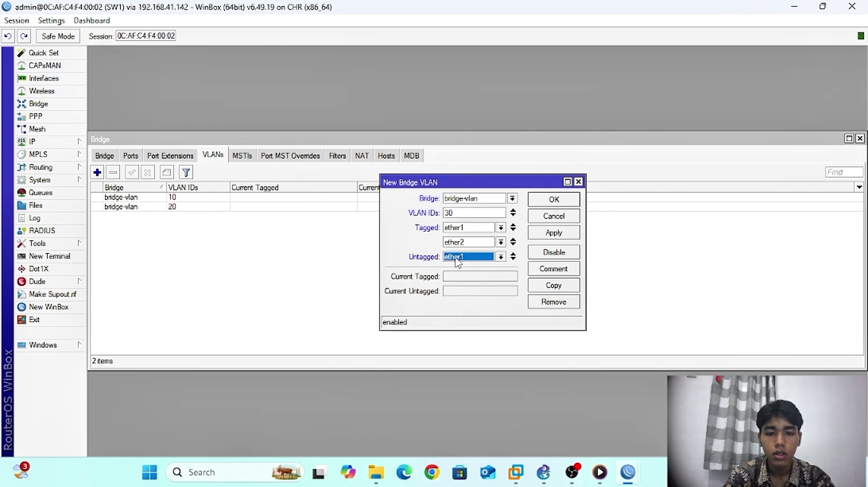
{"action": "left_click", "coordinate": [501, 257]}
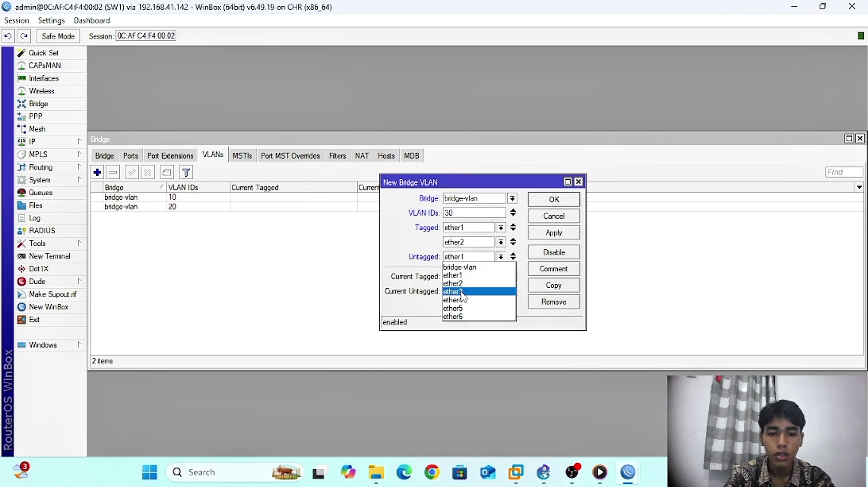
{"action": "left_click", "coordinate": [456, 309]}
{"action": "left_click", "coordinate": [513, 260]}
{"action": "left_click", "coordinate": [501, 271]}
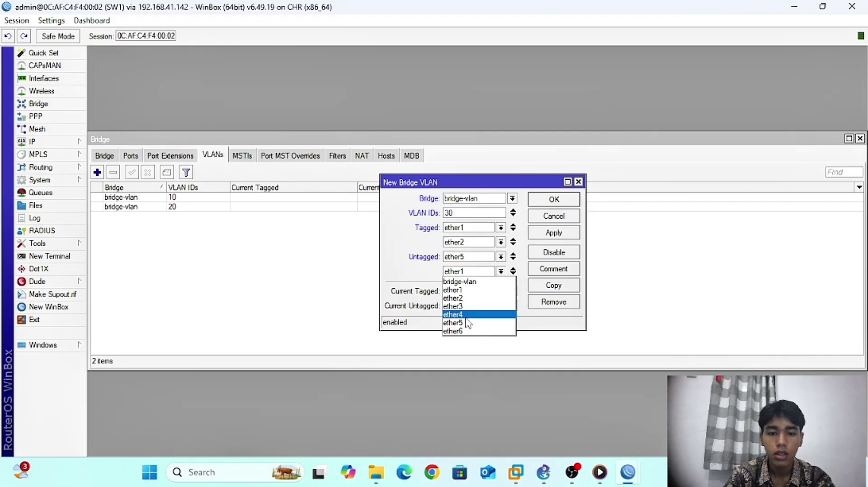
{"action": "left_click", "coordinate": [466, 331]}
{"action": "left_click", "coordinate": [551, 233]}
{"action": "left_click", "coordinate": [554, 199]}
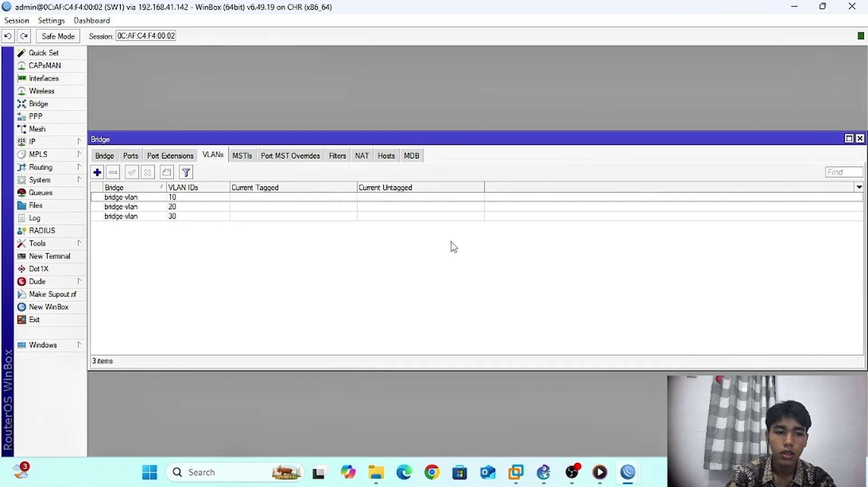
- Review the bridge, port and VLAN lists on SW1, and return to the network topology in GNS3
{"action": "left_click", "coordinate": [105, 156]}
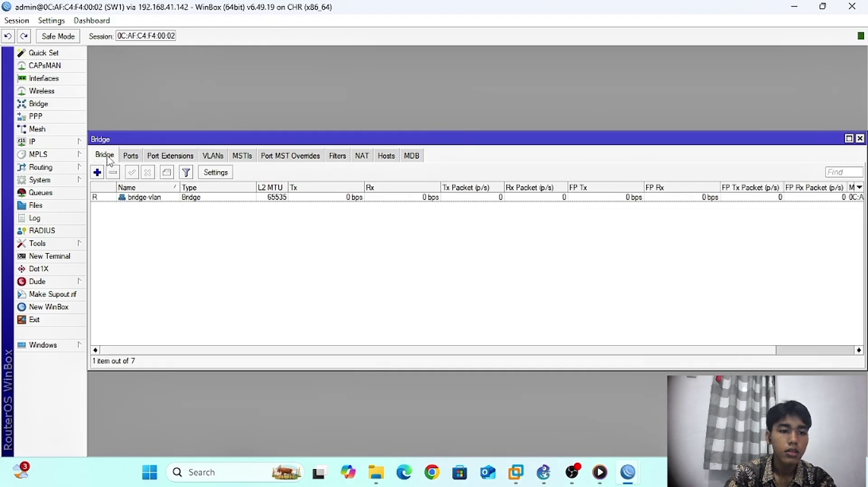
{"action": "left_click", "coordinate": [131, 155]}
{"action": "left_click", "coordinate": [155, 159]}
{"action": "left_click", "coordinate": [210, 157]}
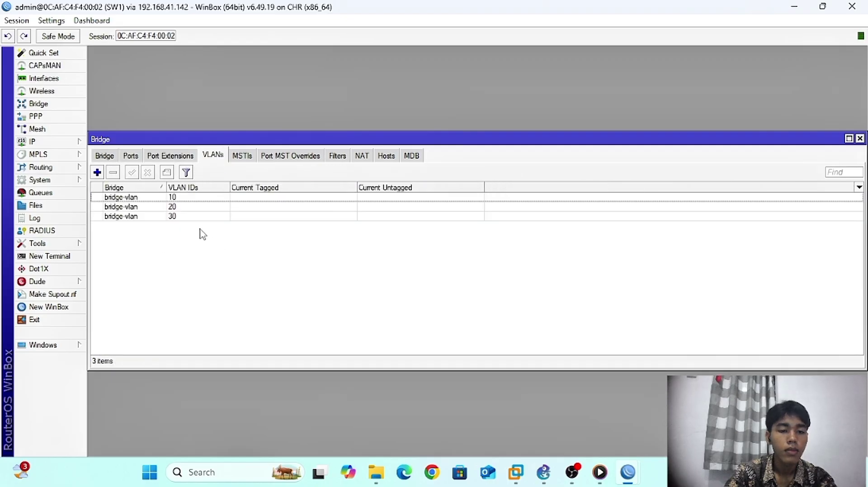
{"action": "left_click", "coordinate": [794, 9]}
{"action": "left_click", "coordinate": [792, 9]}
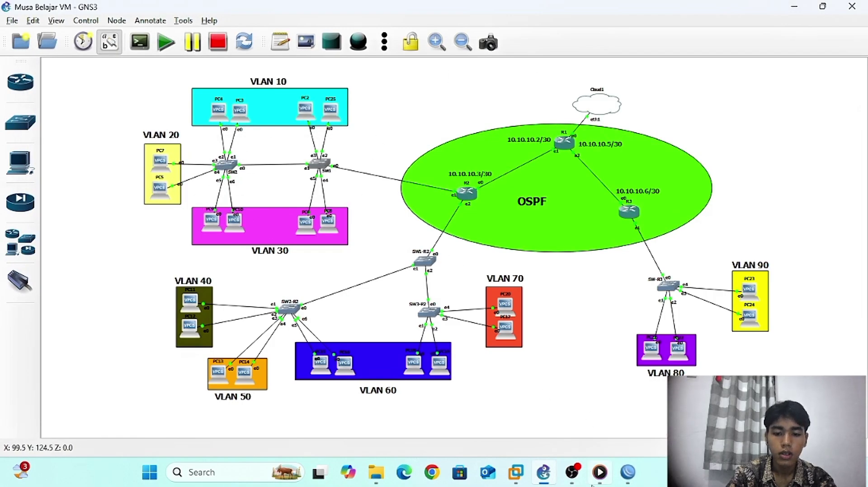
- Switch to the WinBox login window, select R1 among the neighbors and connect to RoMON through it
{"action": "mouse_move", "coordinate": [626, 483]}
{"action": "left_click", "coordinate": [552, 414]}
{"action": "left_click", "coordinate": [35, 310]}
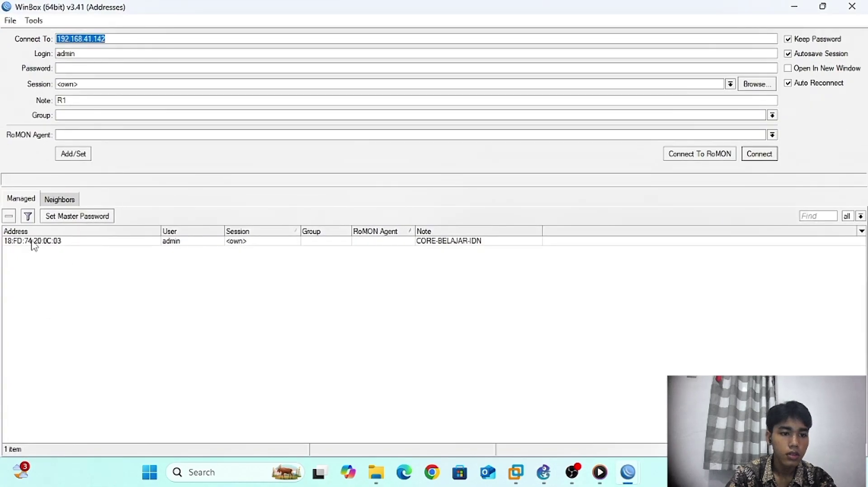
{"action": "left_click", "coordinate": [64, 240]}
{"action": "left_click", "coordinate": [59, 199]}
{"action": "left_click", "coordinate": [90, 241]}
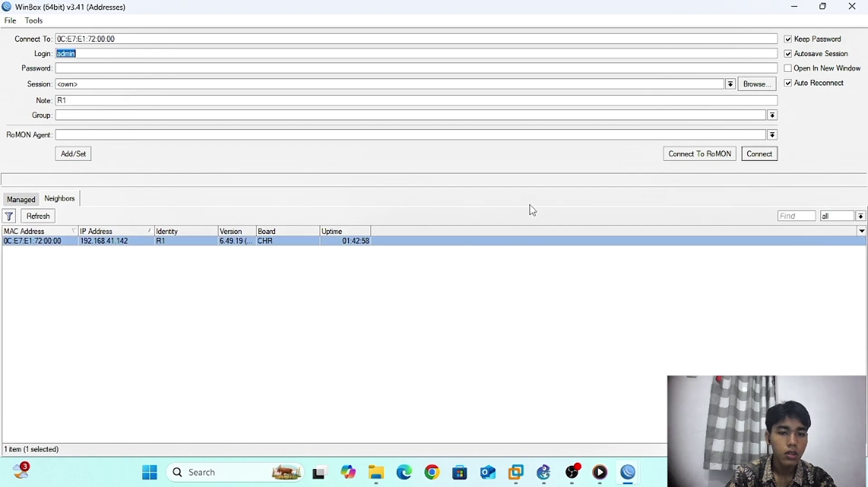
{"action": "left_click", "coordinate": [678, 156]}
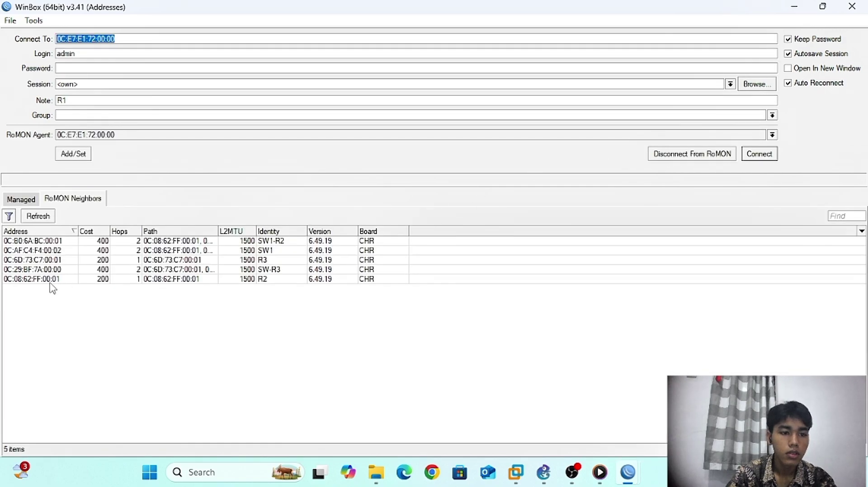
- Connect to the SW2 switch from the RoMON neighbors and dismiss the request to change the expired password
{"action": "left_click", "coordinate": [254, 251]}
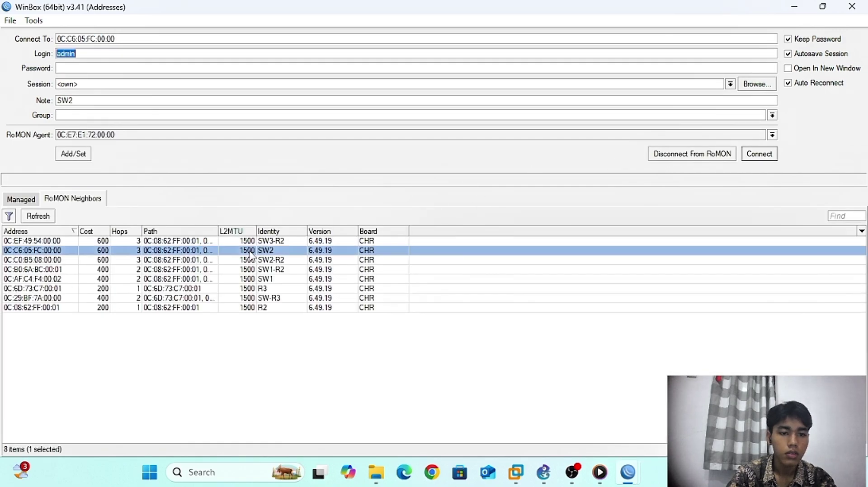
{"action": "double_click", "coordinate": [43, 251]}
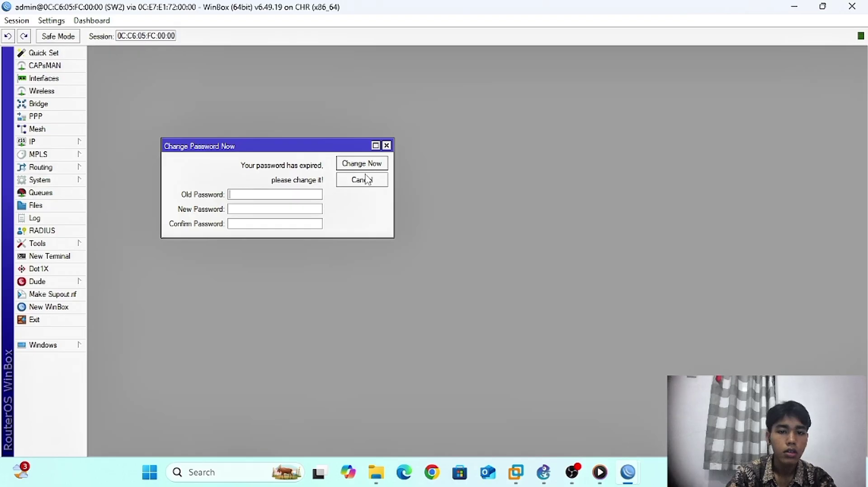
{"action": "left_click", "coordinate": [364, 179]}
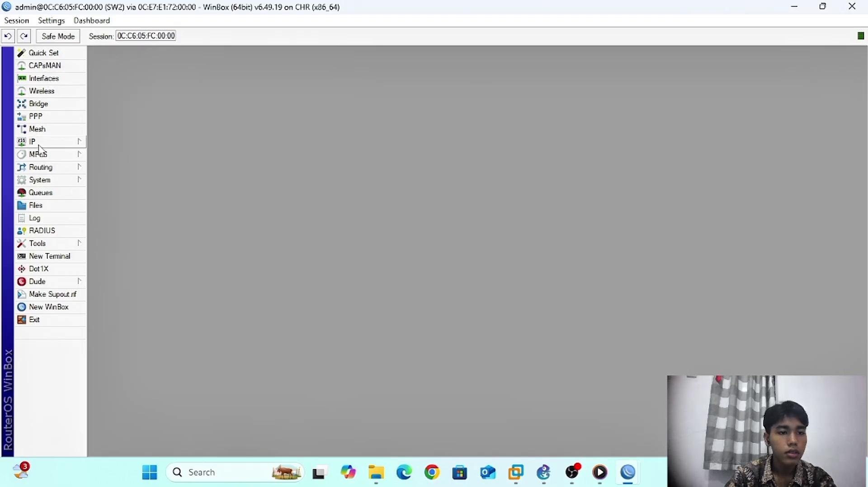
- Start a new bridge interface on SW2 and name it bridge-vlan
{"action": "left_click", "coordinate": [38, 105]}
{"action": "left_click", "coordinate": [121, 71]}
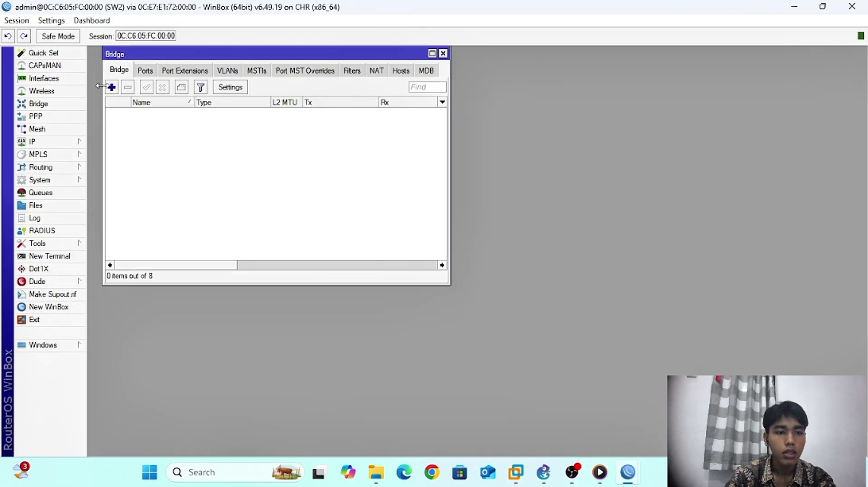
{"action": "left_click", "coordinate": [111, 87]}
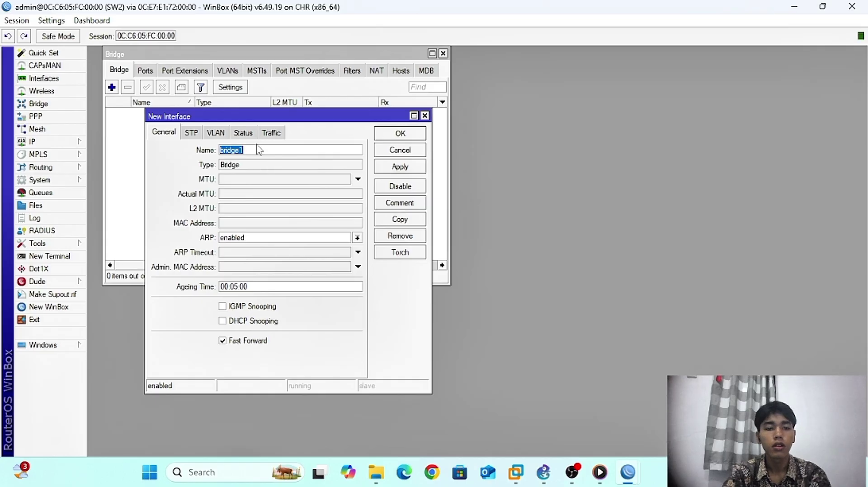
{"action": "left_click", "coordinate": [255, 150]}
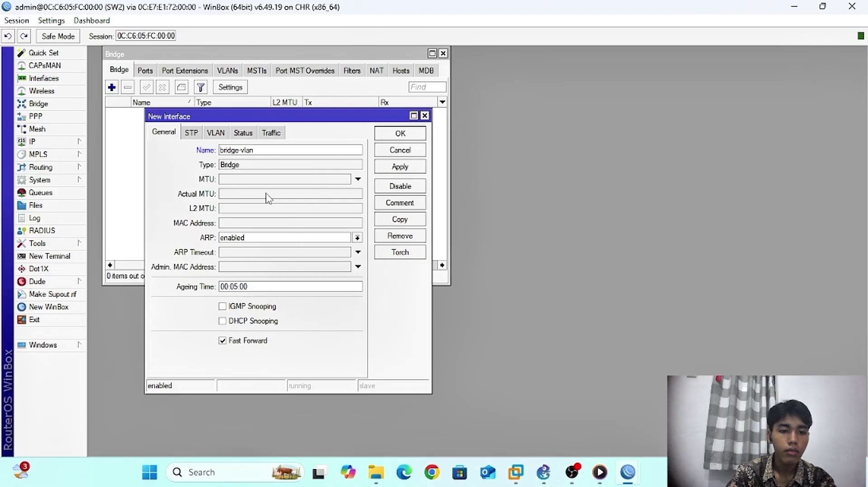
- Switch to the SW1 session, enable VLAN filtering on its bridge-vlan, and check the bridge VLAN table
{"action": "mouse_move", "coordinate": [632, 474]}
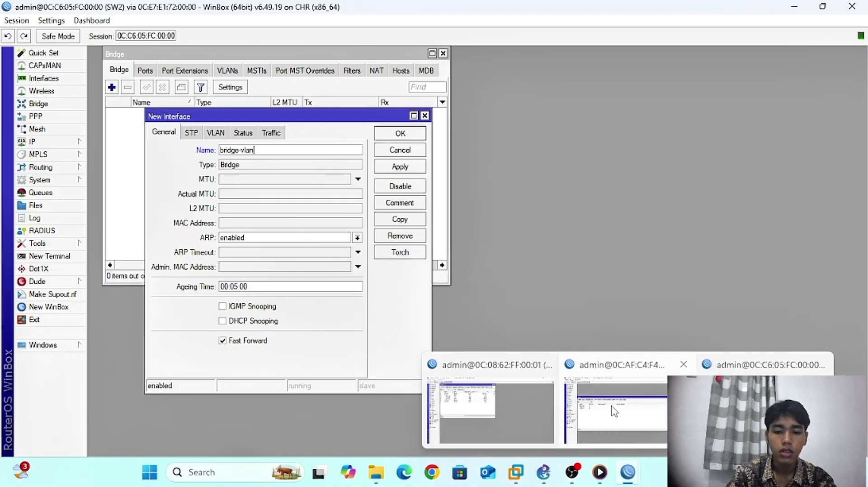
{"action": "left_click", "coordinate": [518, 400]}
{"action": "left_click", "coordinate": [615, 407]}
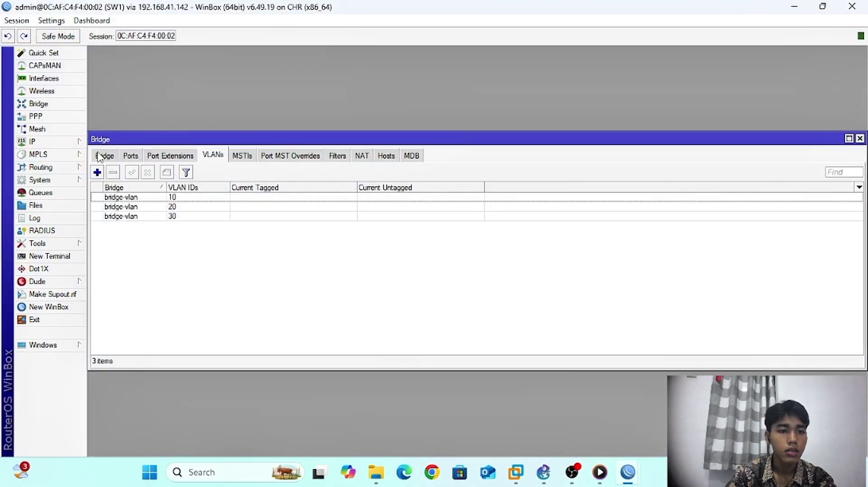
{"action": "left_click", "coordinate": [104, 155]}
{"action": "double_click", "coordinate": [145, 197]}
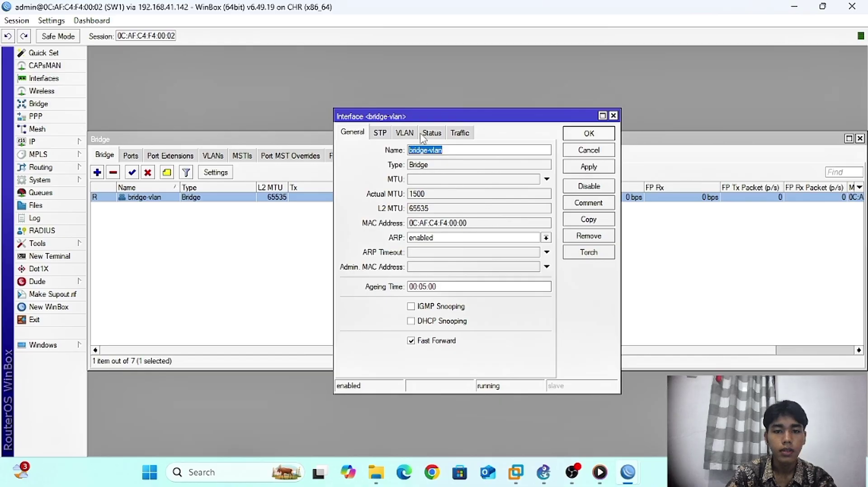
{"action": "left_click", "coordinate": [404, 133]}
{"action": "left_click", "coordinate": [398, 149]}
{"action": "left_click", "coordinate": [588, 134]}
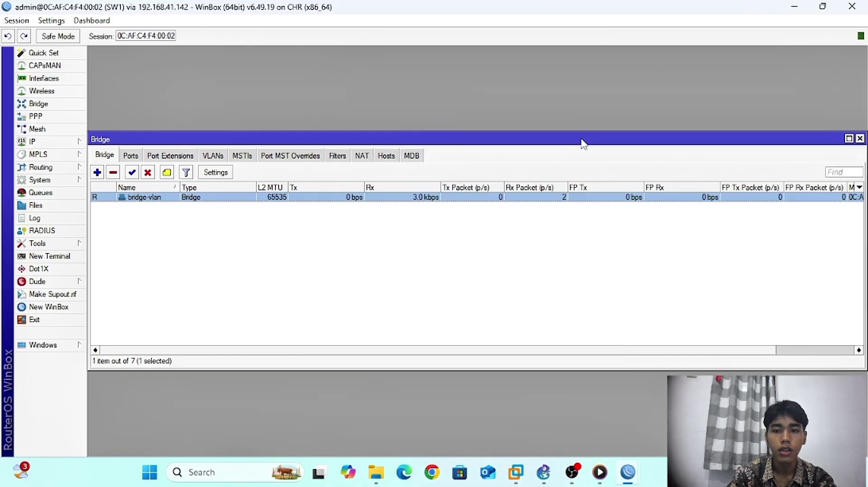
{"action": "left_click", "coordinate": [214, 156]}
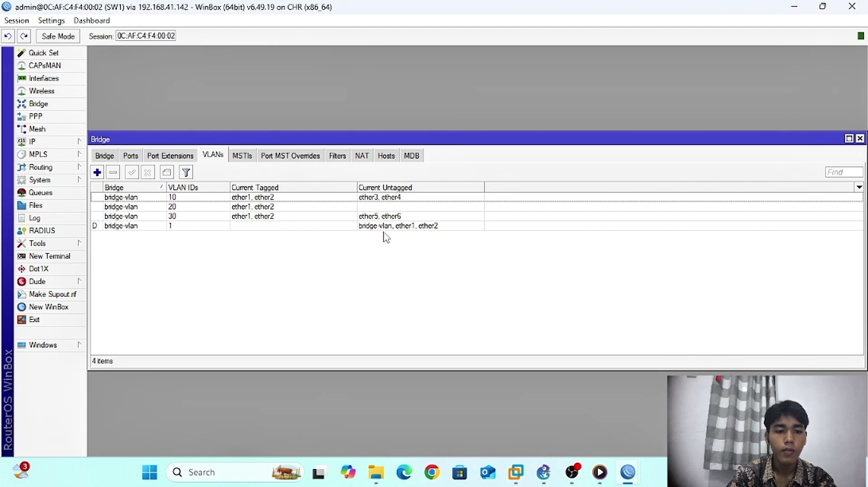
{"action": "left_click", "coordinate": [796, 7]}
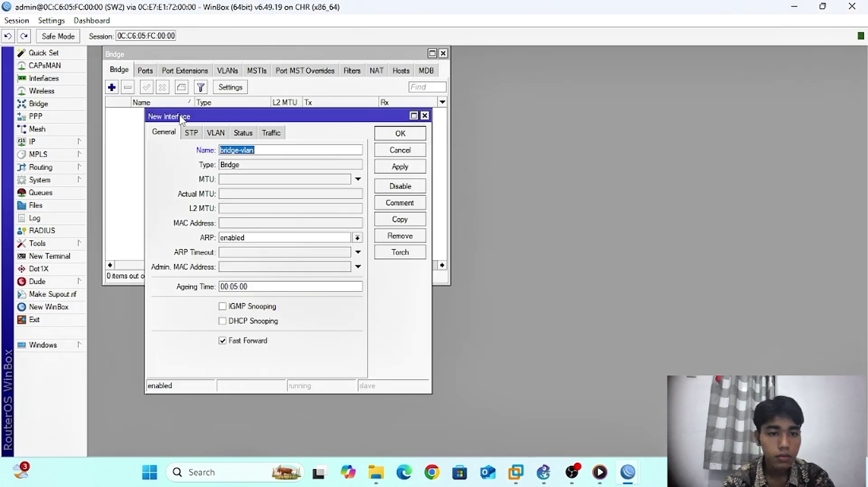
- Save the bridge-vlan bridge on SW2 and add ether1 to it as a bridge port
{"action": "left_click", "coordinate": [388, 168]}
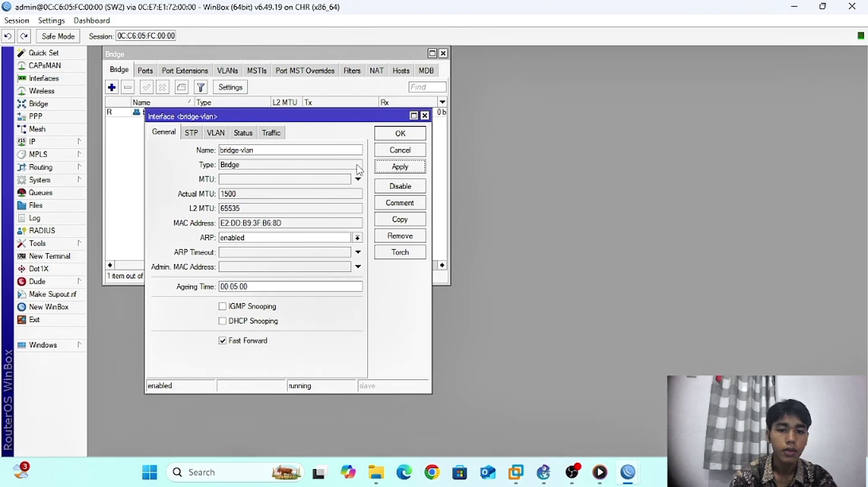
{"action": "left_click", "coordinate": [383, 136]}
{"action": "left_click", "coordinate": [146, 71]}
{"action": "left_click", "coordinate": [112, 87]}
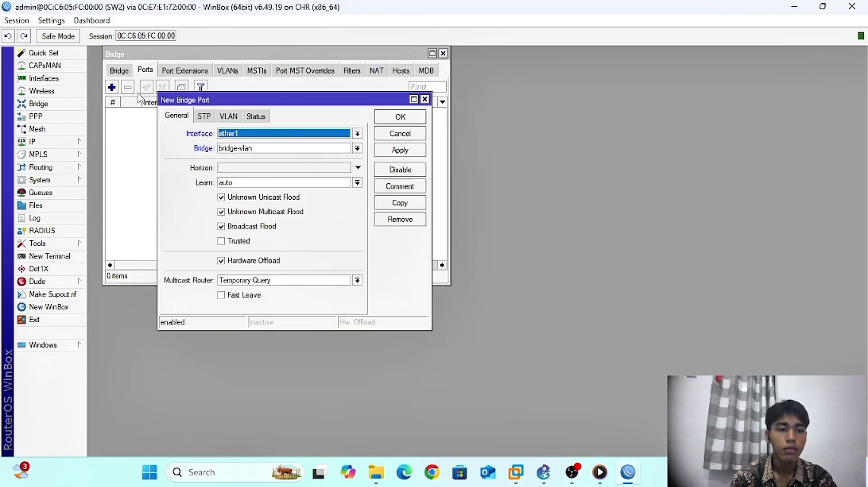
{"action": "left_click", "coordinate": [260, 137]}
{"action": "left_click", "coordinate": [246, 167]}
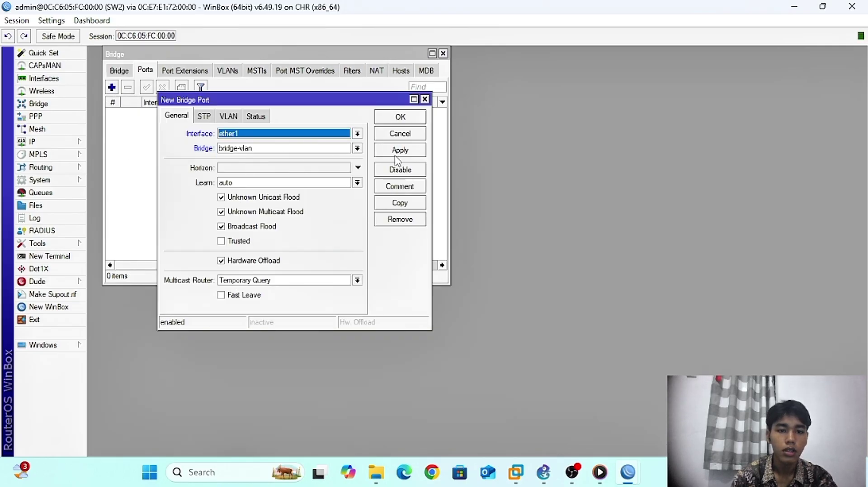
{"action": "left_click", "coordinate": [398, 150]}
{"action": "left_click", "coordinate": [400, 118]}
- Start a new bridge port for ether2 on bridge-vlan and show its VLAN settings
{"action": "left_click", "coordinate": [112, 88]}
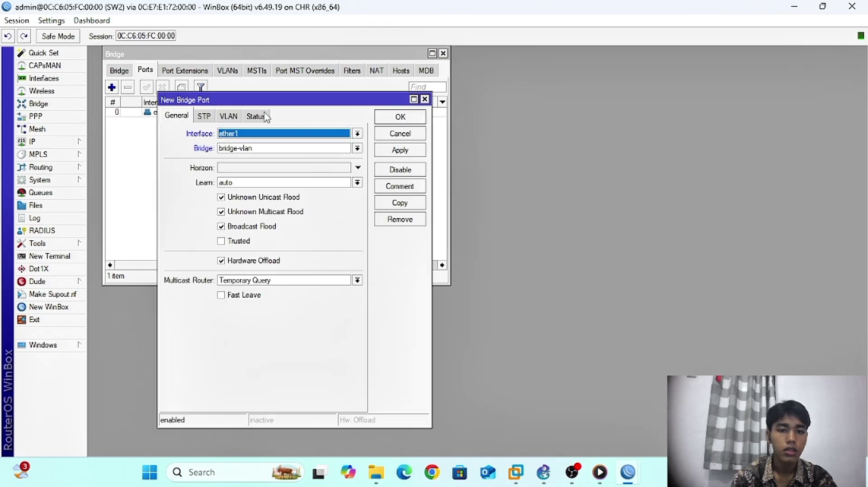
{"action": "left_click", "coordinate": [266, 135]}
{"action": "left_click", "coordinate": [242, 149]}
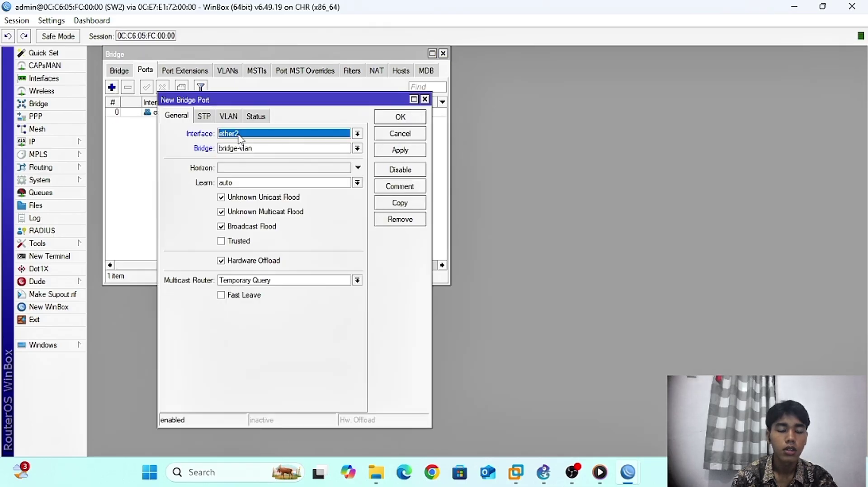
{"action": "left_click", "coordinate": [230, 117]}
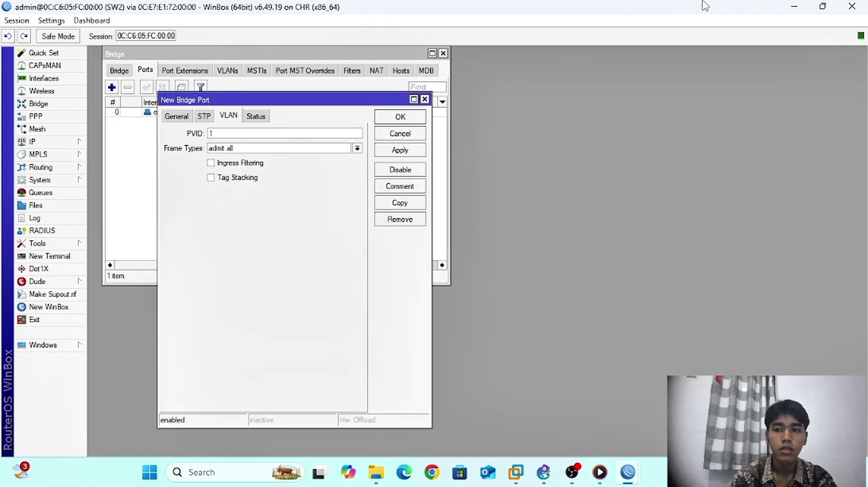
- Switch to the GNS3 topology to examine which VLAN each SW2 port serves, and return to the SW2 session
{"action": "key", "text": "alt+Tab"}
{"action": "key", "text": "alt+Tab"}
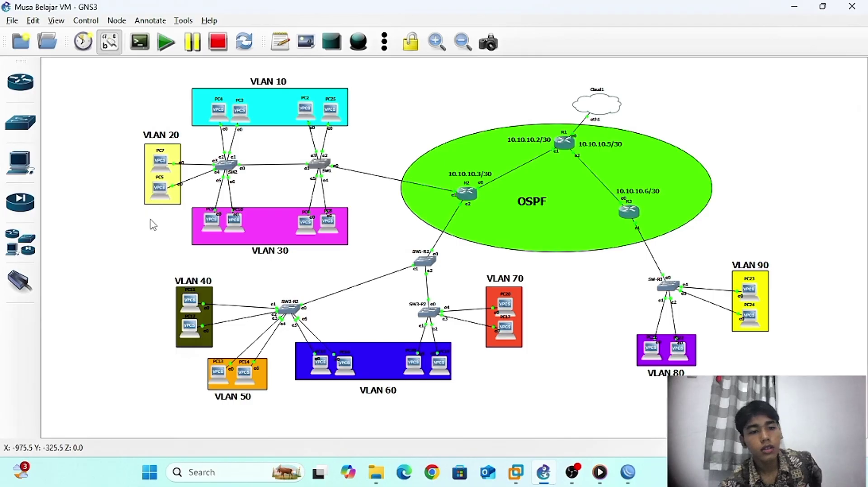
{"action": "left_click", "coordinate": [794, 8]}
{"action": "left_click", "coordinate": [544, 473]}
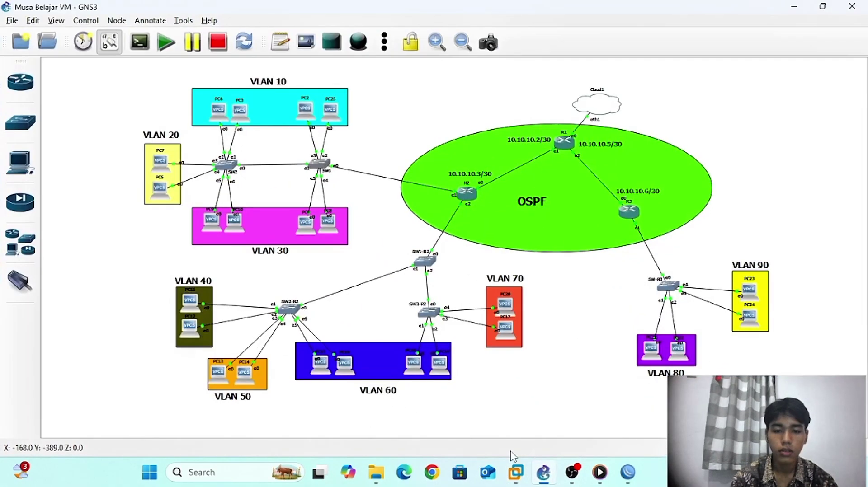
{"action": "mouse_move", "coordinate": [623, 483]}
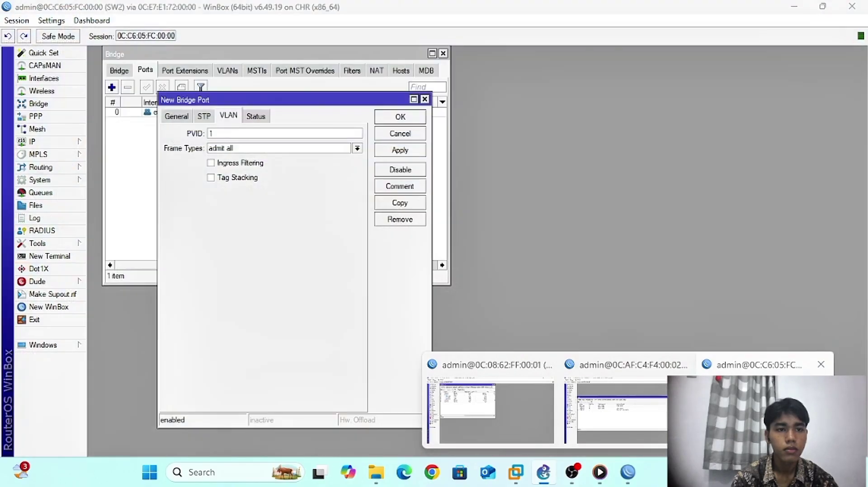
{"action": "left_click", "coordinate": [750, 407]}
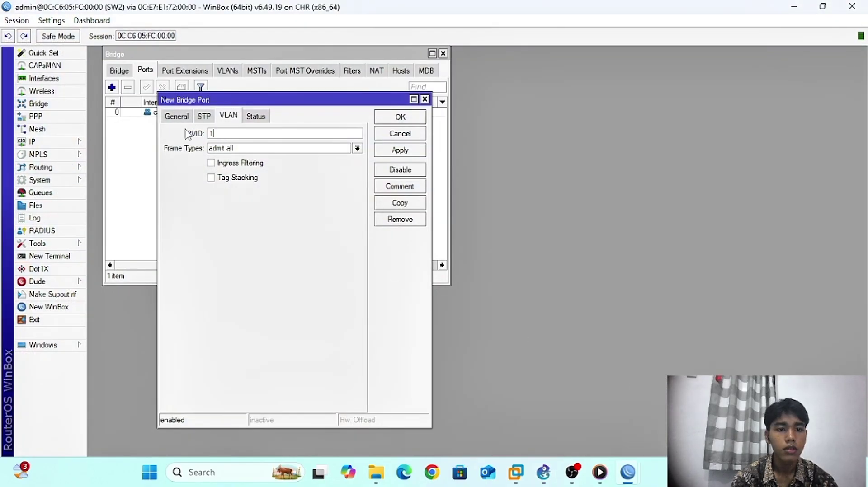
- Set the PVID of the ether2 bridge port to 10 and apply it
{"action": "left_click", "coordinate": [176, 116]}
{"action": "left_click", "coordinate": [204, 117]}
{"action": "left_click", "coordinate": [228, 116]}
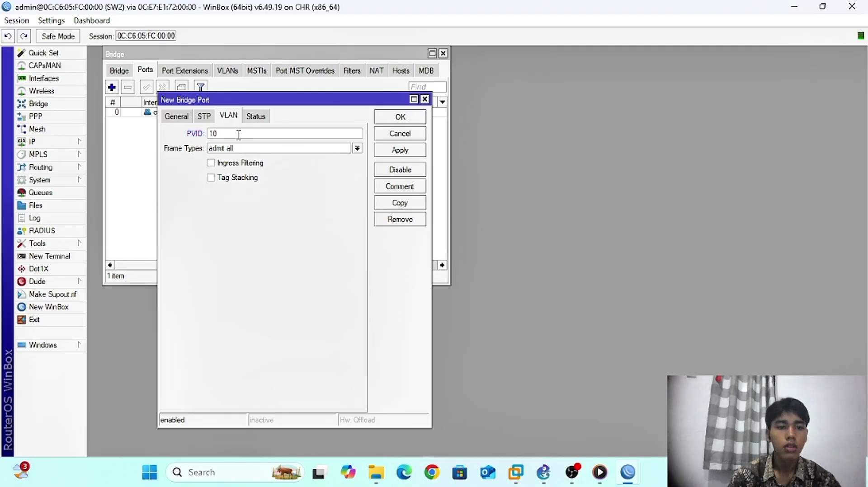
{"action": "left_click", "coordinate": [179, 118]}
{"action": "left_click", "coordinate": [228, 116]}
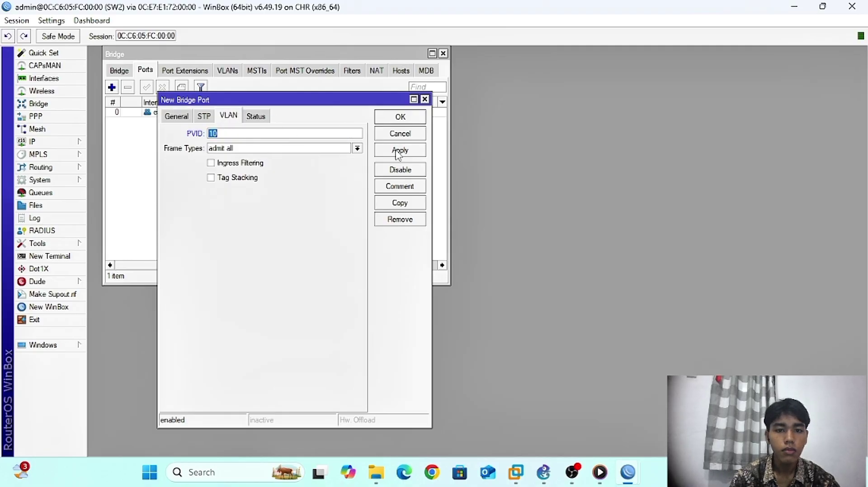
{"action": "left_click", "coordinate": [400, 152]}
- Copy the ether2 bridge port to ether3, keeping PVID 10, and save both ports
{"action": "left_click", "coordinate": [400, 203]}
{"action": "left_click", "coordinate": [245, 149]}
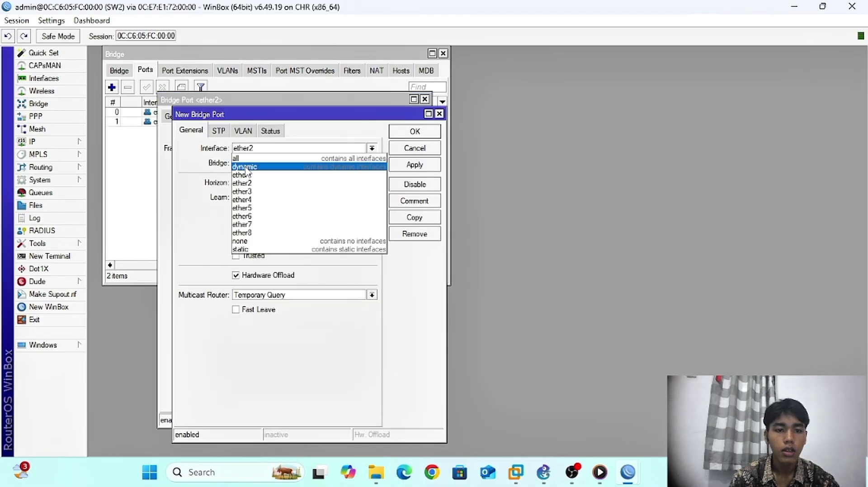
{"action": "left_click", "coordinate": [244, 191]}
{"action": "left_click", "coordinate": [243, 130]}
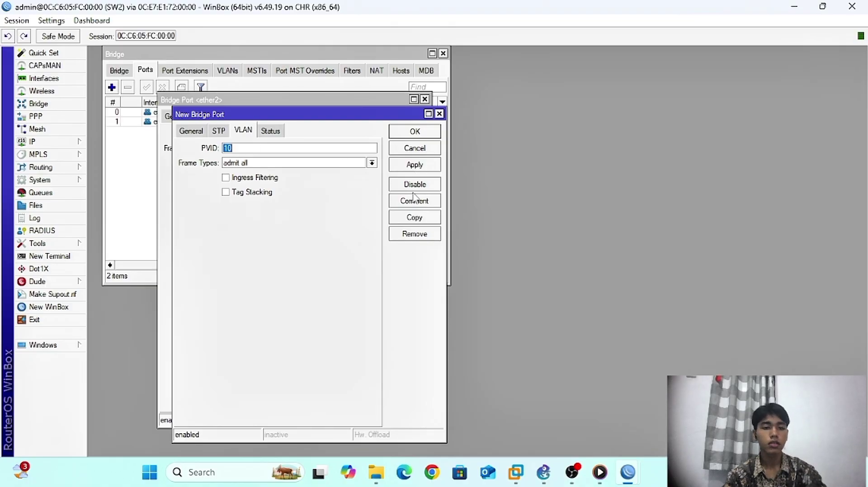
{"action": "left_click", "coordinate": [423, 163]}
{"action": "left_click", "coordinate": [428, 136]}
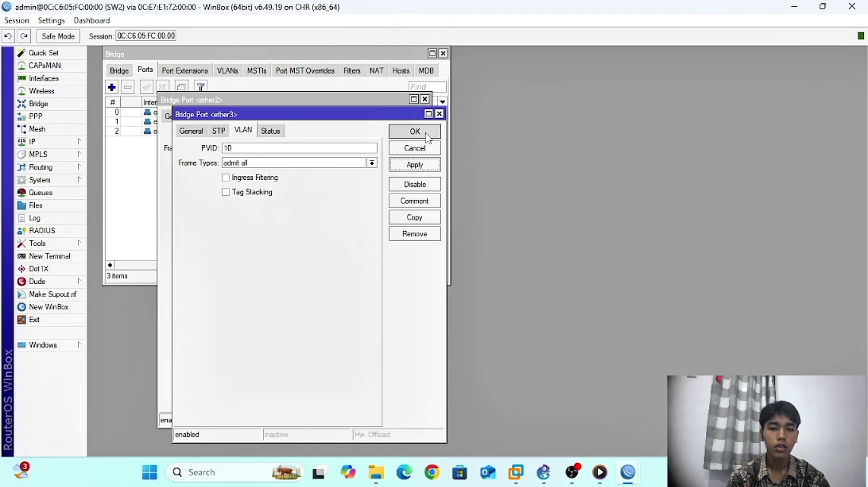
{"action": "left_click", "coordinate": [397, 121]}
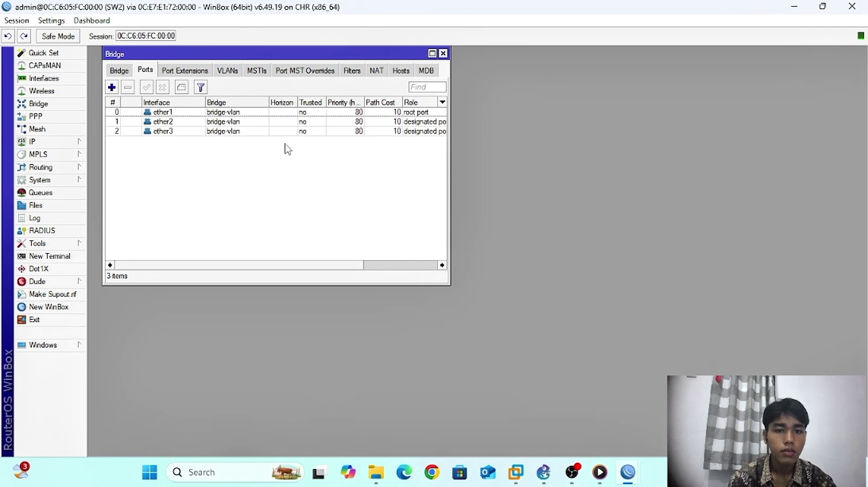
- Add ether4 as a port of bridge-vlan with PVID 20
{"action": "left_click", "coordinate": [112, 88]}
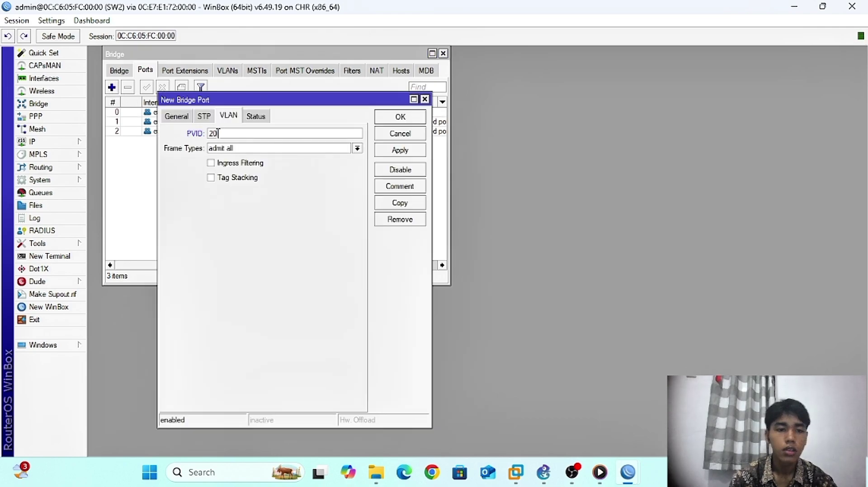
{"action": "left_click", "coordinate": [176, 118]}
{"action": "left_click", "coordinate": [251, 134]}
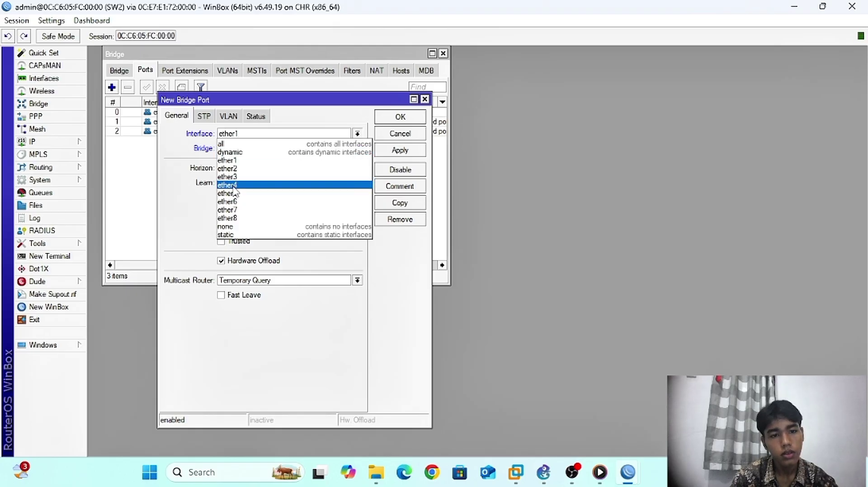
{"action": "left_click", "coordinate": [232, 186]}
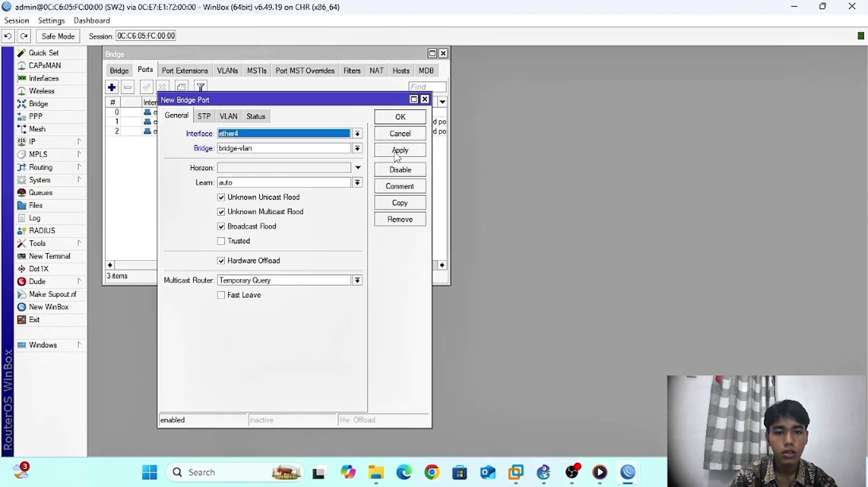
{"action": "left_click", "coordinate": [398, 150]}
- Copy the ether4 bridge port to ether5 with the same VLAN settings and save both ports
{"action": "left_click", "coordinate": [399, 203]}
{"action": "left_click", "coordinate": [199, 132]}
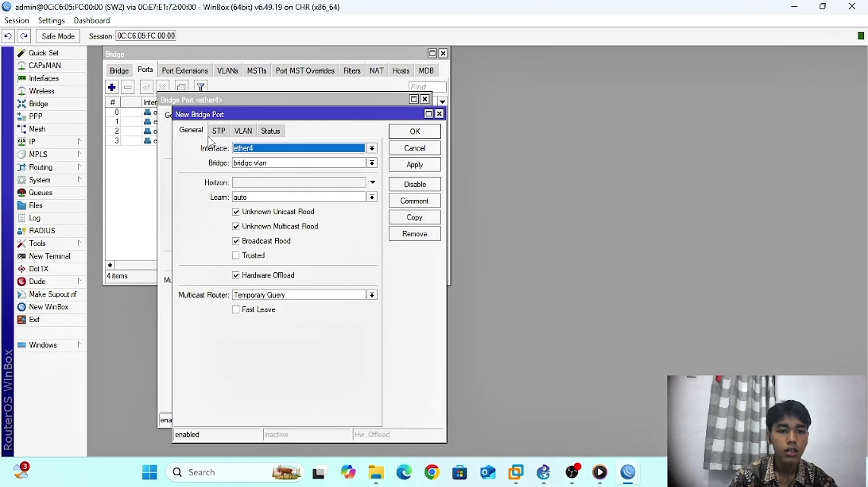
{"action": "left_click", "coordinate": [274, 153]}
{"action": "left_click", "coordinate": [251, 217]}
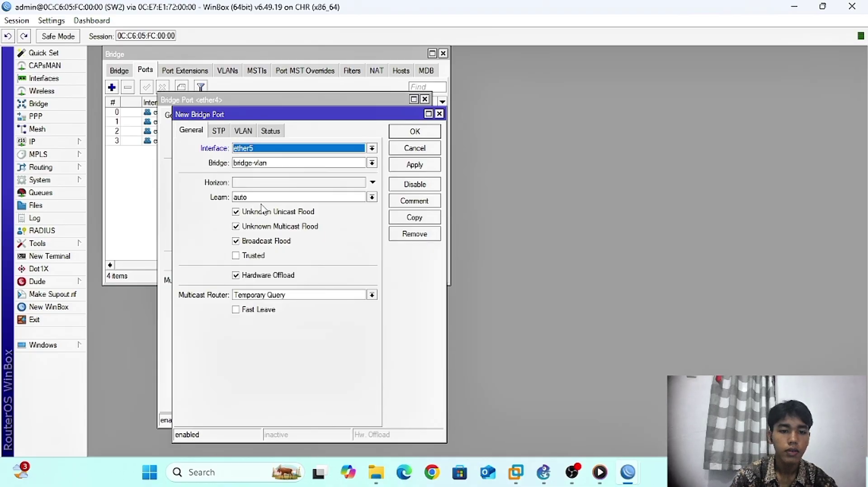
{"action": "left_click", "coordinate": [414, 165]}
{"action": "left_click", "coordinate": [423, 134]}
{"action": "left_click", "coordinate": [400, 120]}
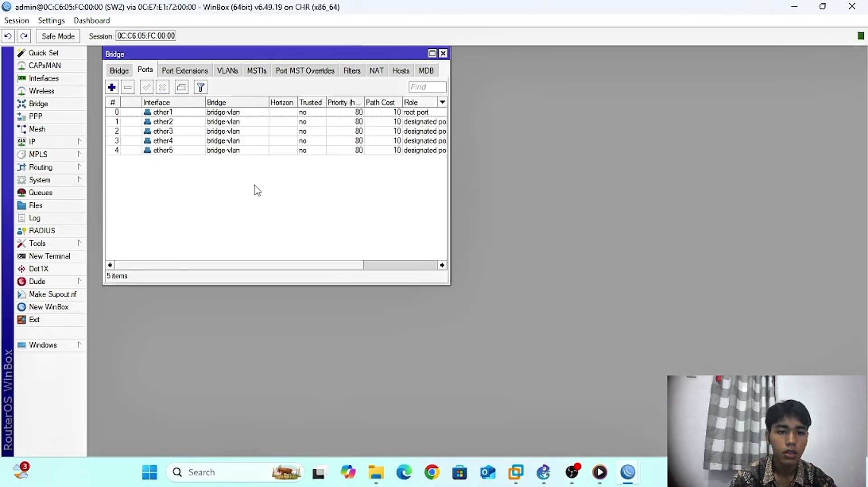
- Add ether6 as a port of bridge-vlan with PVID 30 and apply it
{"action": "left_click", "coordinate": [113, 88]}
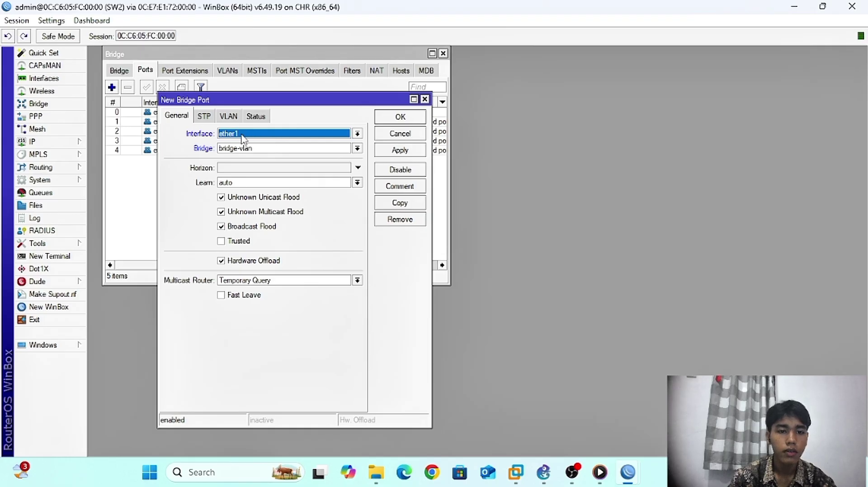
{"action": "left_click", "coordinate": [233, 136]}
{"action": "left_click", "coordinate": [236, 203]}
{"action": "left_click", "coordinate": [227, 117]}
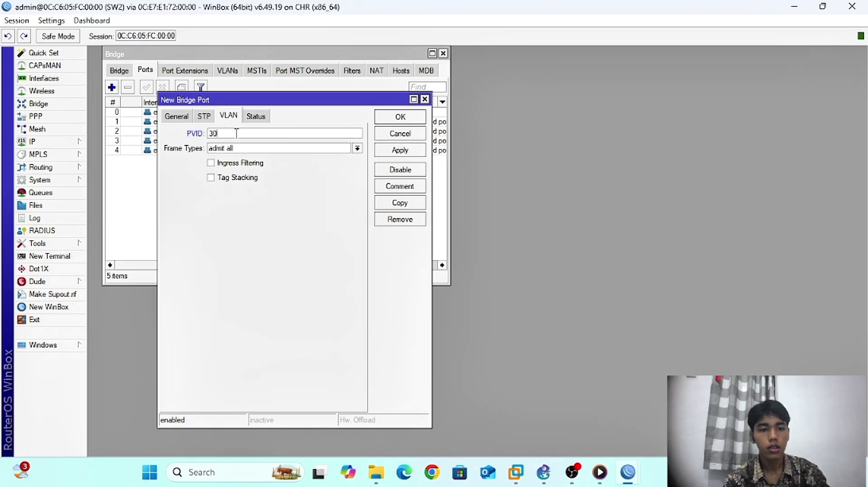
{"action": "left_click", "coordinate": [399, 150]}
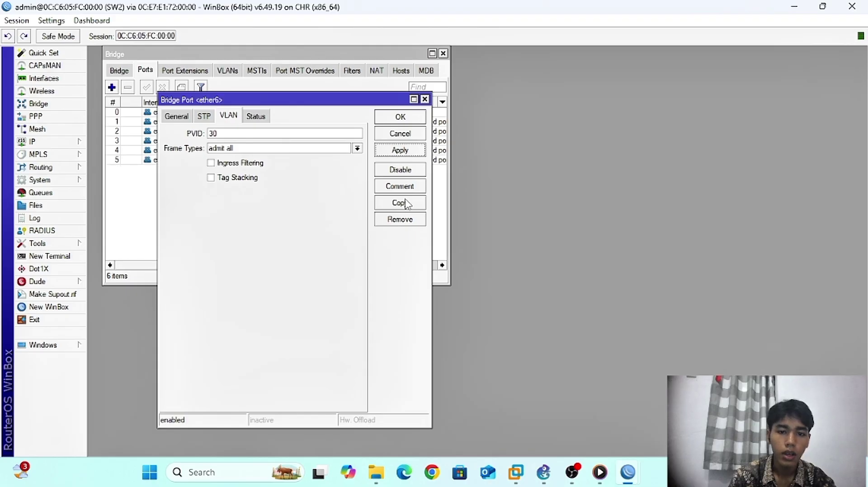
- Copy the ether6 bridge port to ether7, keeping PVID 30, and save both ports
{"action": "left_click", "coordinate": [399, 203]}
{"action": "left_click", "coordinate": [246, 148]}
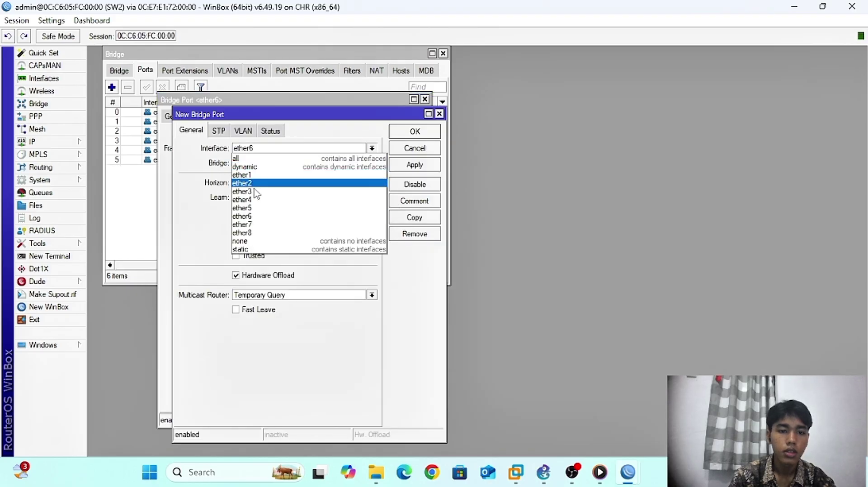
{"action": "left_click", "coordinate": [267, 230]}
{"action": "left_click", "coordinate": [243, 131]}
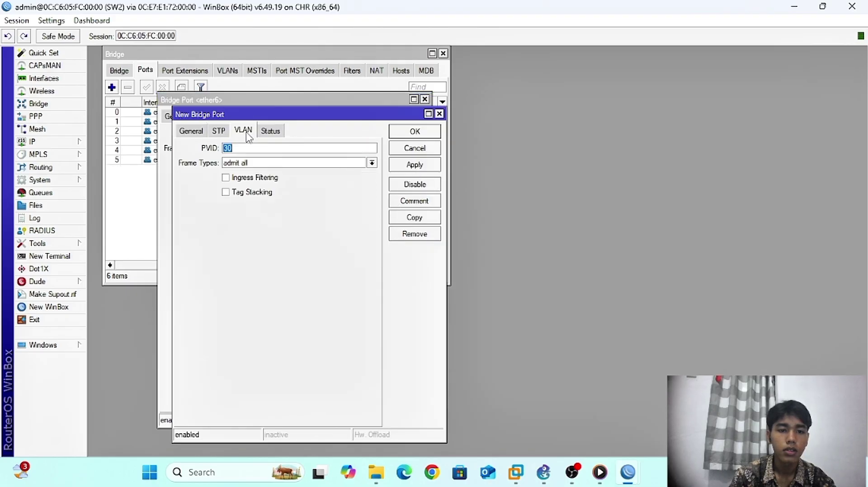
{"action": "left_click", "coordinate": [407, 166]}
{"action": "left_click", "coordinate": [412, 132]}
{"action": "left_click", "coordinate": [401, 134]}
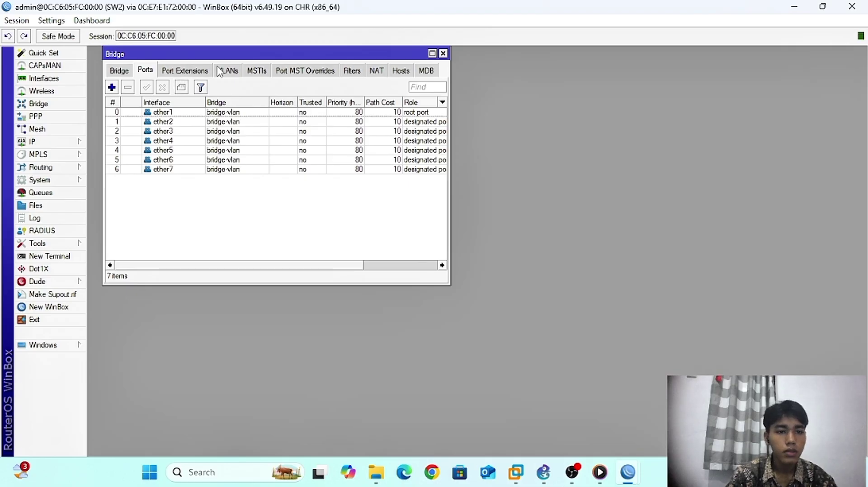
- Add a bridge VLAN entry on bridge-vlan for VLAN ID 10 with ether1 tagged and ether2 and ether3 untagged
{"action": "left_click", "coordinate": [228, 73]}
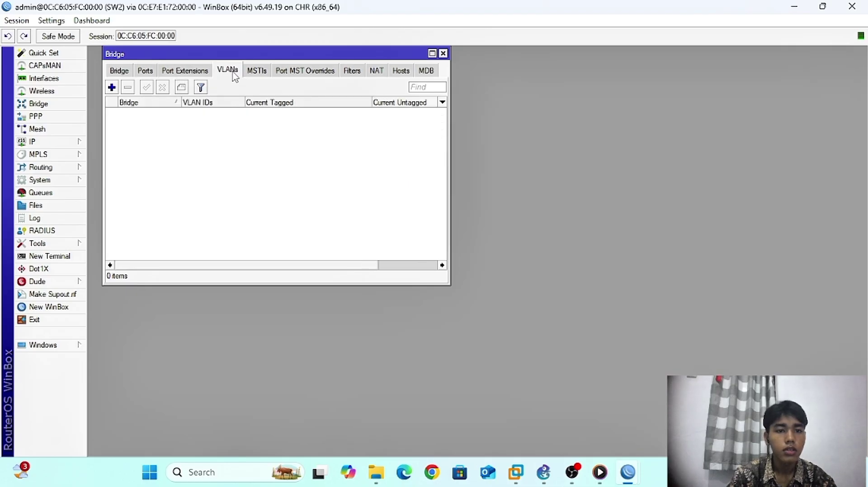
{"action": "left_click", "coordinate": [112, 88]}
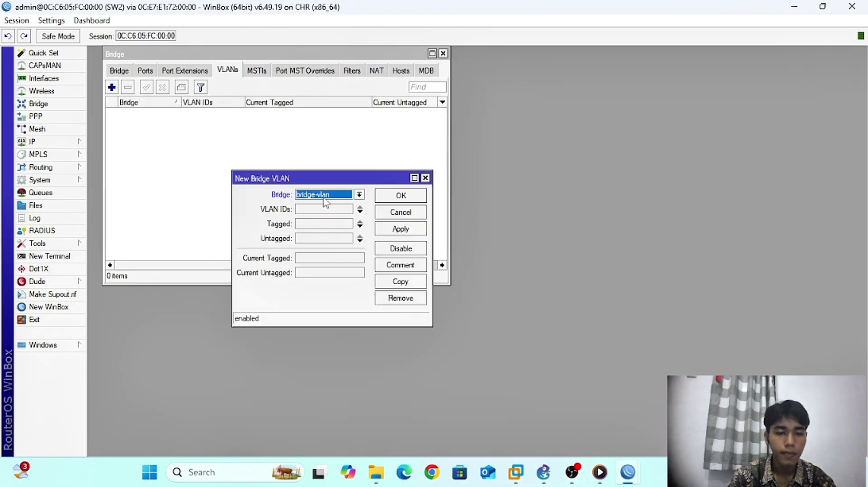
{"action": "left_click", "coordinate": [314, 210]}
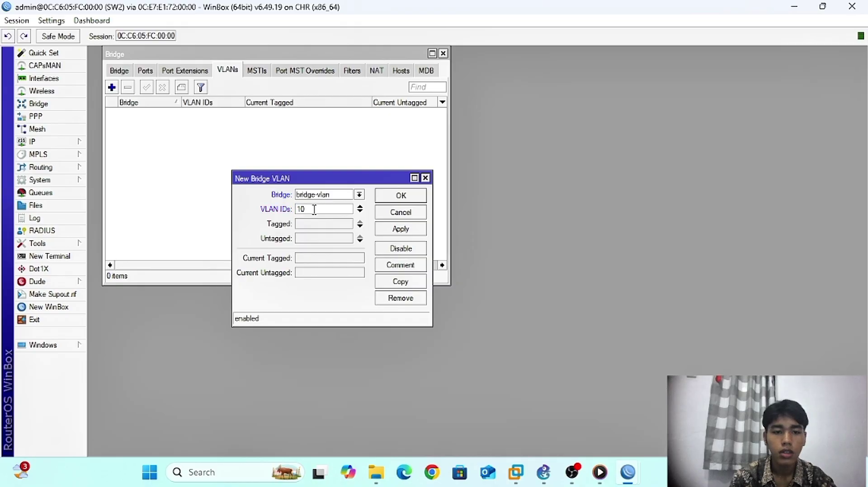
{"action": "left_click", "coordinate": [317, 224]}
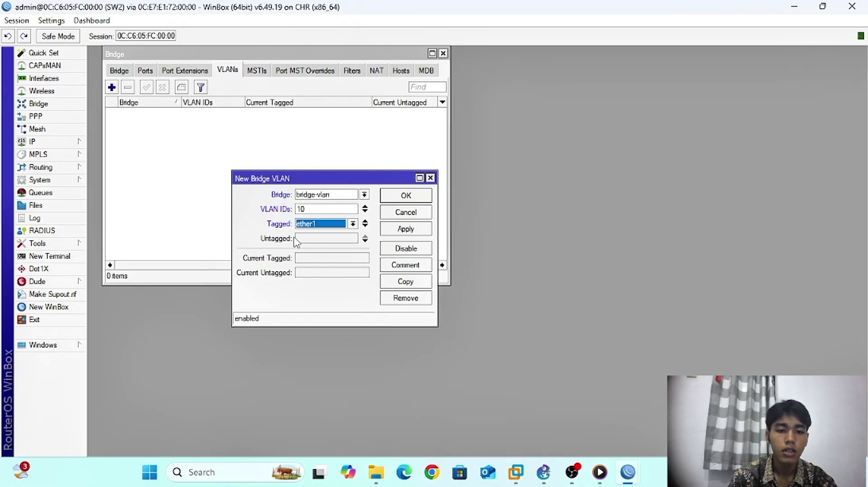
{"action": "left_click", "coordinate": [309, 240]}
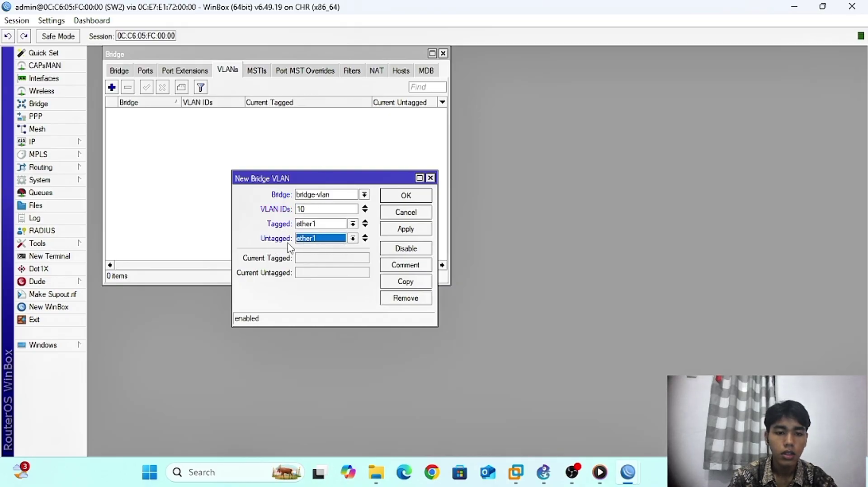
{"action": "left_click", "coordinate": [352, 238]}
{"action": "left_click", "coordinate": [339, 254]}
{"action": "left_click", "coordinate": [365, 240]}
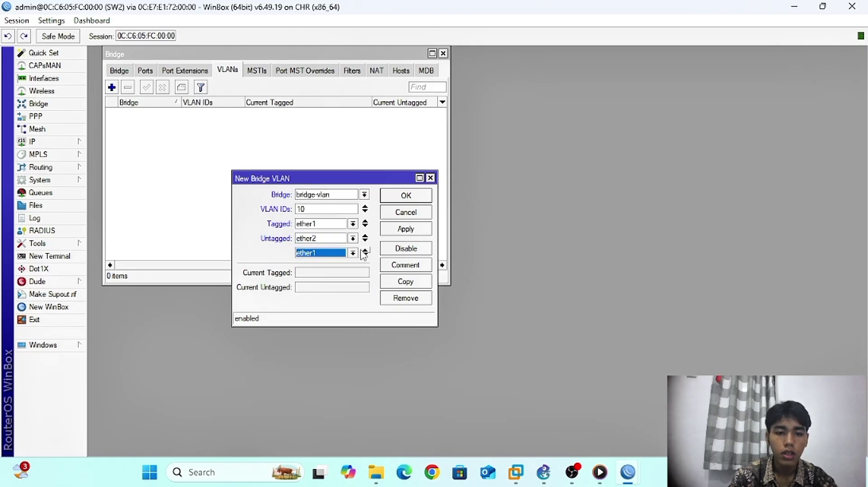
{"action": "left_click", "coordinate": [353, 253]}
{"action": "left_click", "coordinate": [327, 290]}
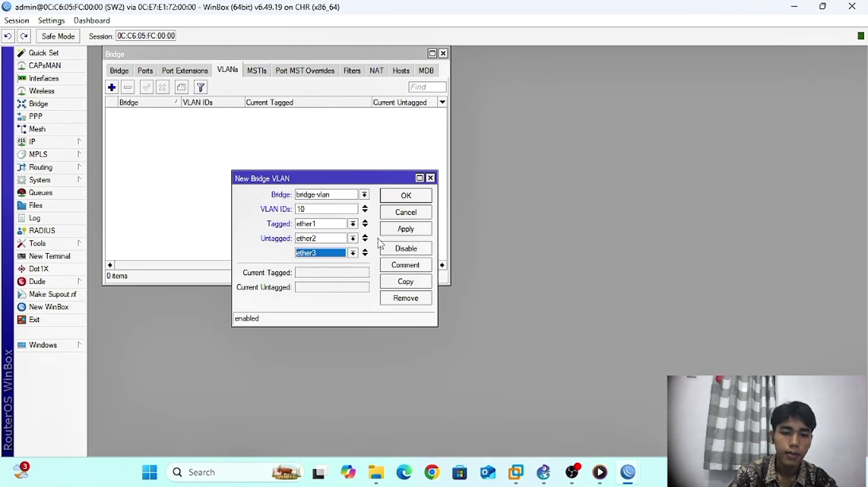
{"action": "left_click", "coordinate": [402, 229]}
{"action": "left_click", "coordinate": [409, 212]}
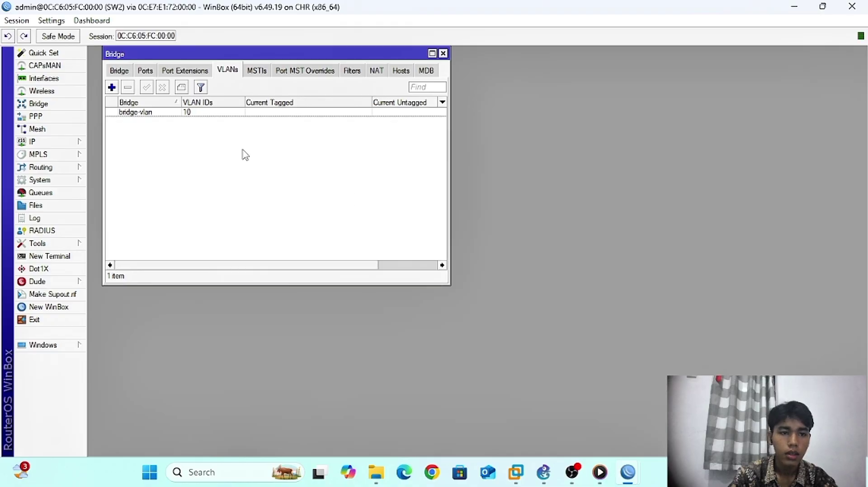
- Add a bridge VLAN entry on bridge-vlan for VLAN ID 20 with ether1 tagged and ether4 and ether5 untagged
{"action": "left_click", "coordinate": [112, 87]}
{"action": "left_click", "coordinate": [299, 209]}
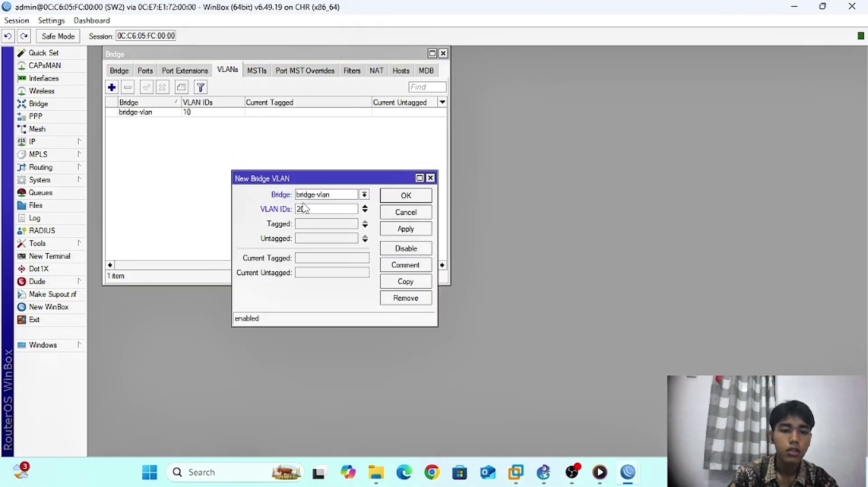
{"action": "left_click", "coordinate": [316, 225]}
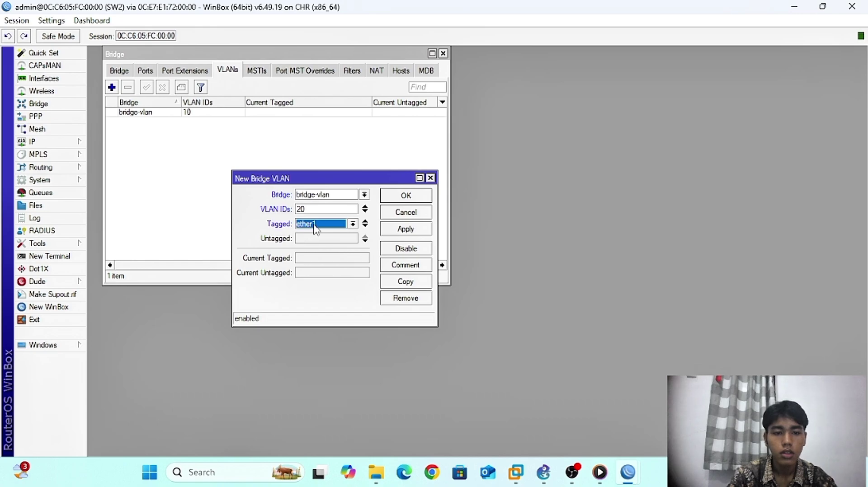
{"action": "left_click", "coordinate": [307, 240]}
{"action": "left_click", "coordinate": [353, 239]}
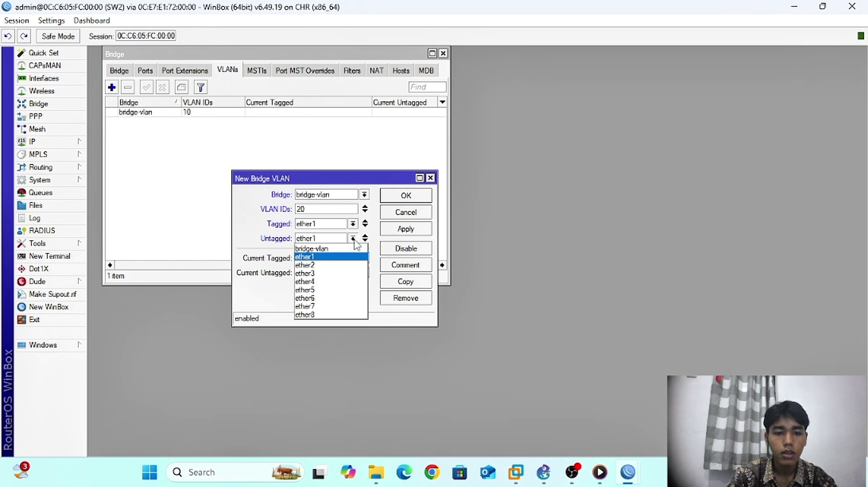
{"action": "left_click", "coordinate": [312, 282]}
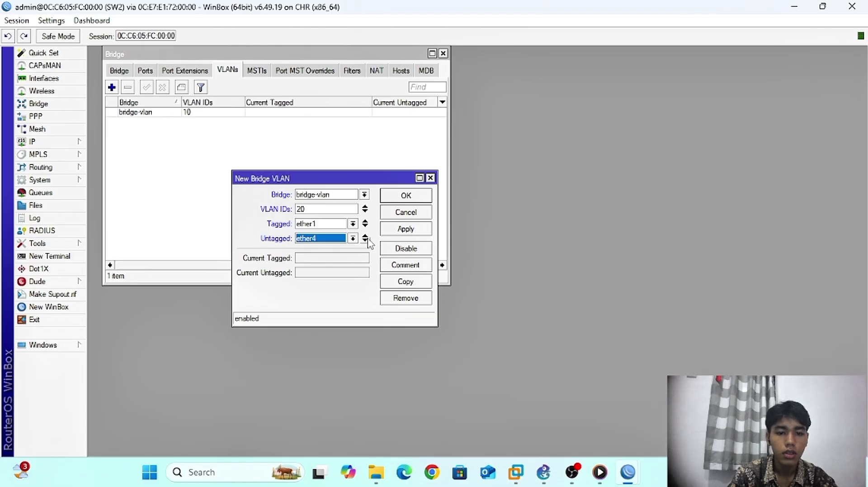
{"action": "left_click", "coordinate": [365, 241]}
{"action": "left_click", "coordinate": [353, 253]}
{"action": "left_click", "coordinate": [312, 305]}
{"action": "left_click", "coordinate": [409, 232]}
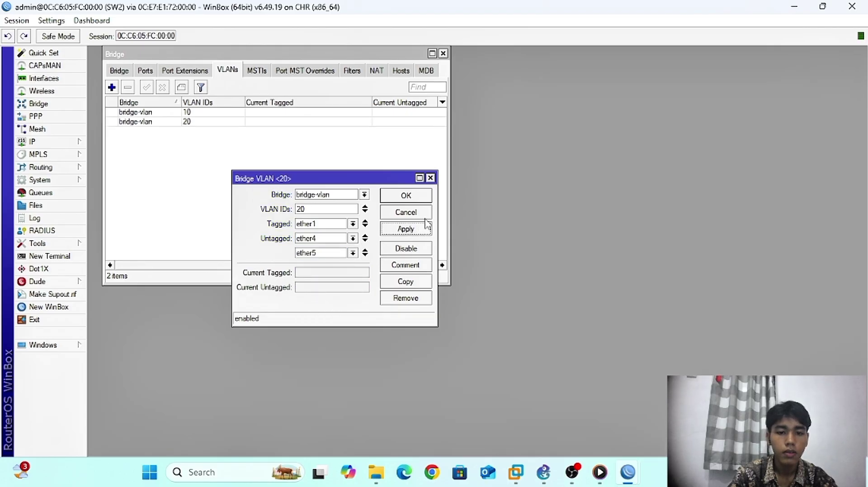
{"action": "left_click", "coordinate": [406, 199]}
- Add a bridge VLAN entry on bridge-vlan for VLAN ID 30 with ether1 tagged and ether6 and ether7 untagged
{"action": "left_click", "coordinate": [112, 87]}
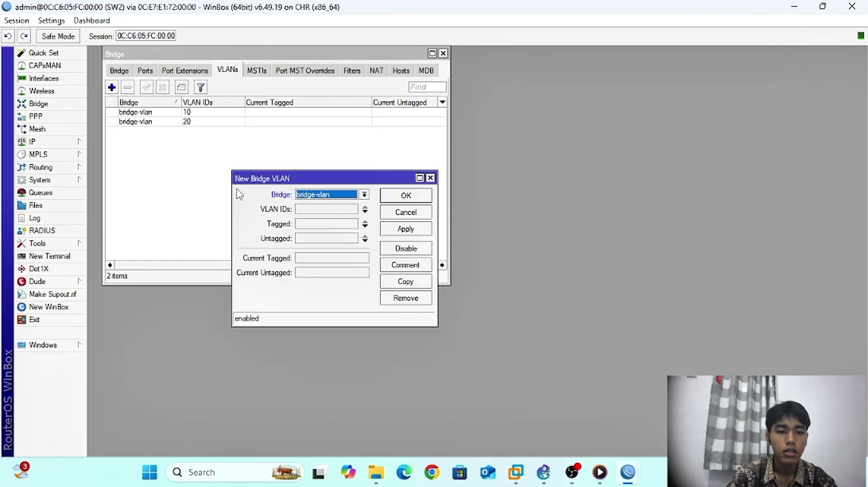
{"action": "left_click", "coordinate": [310, 208]}
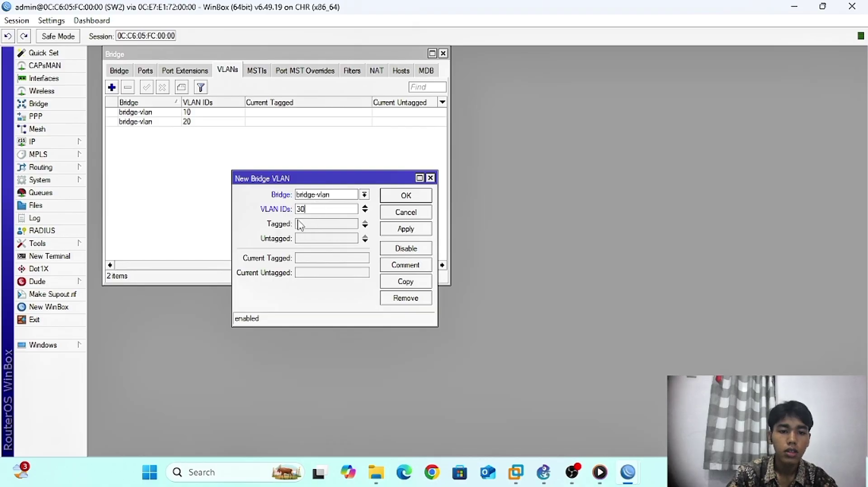
{"action": "left_click", "coordinate": [311, 226]}
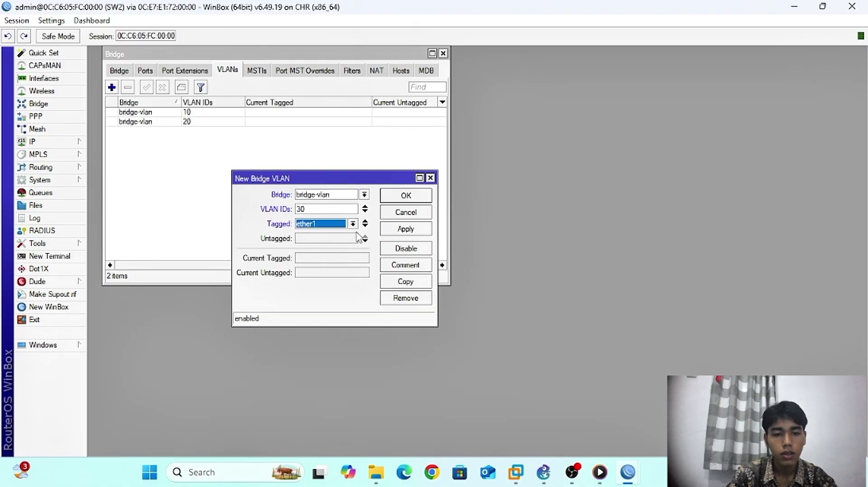
{"action": "left_click", "coordinate": [342, 238]}
{"action": "left_click", "coordinate": [339, 239]}
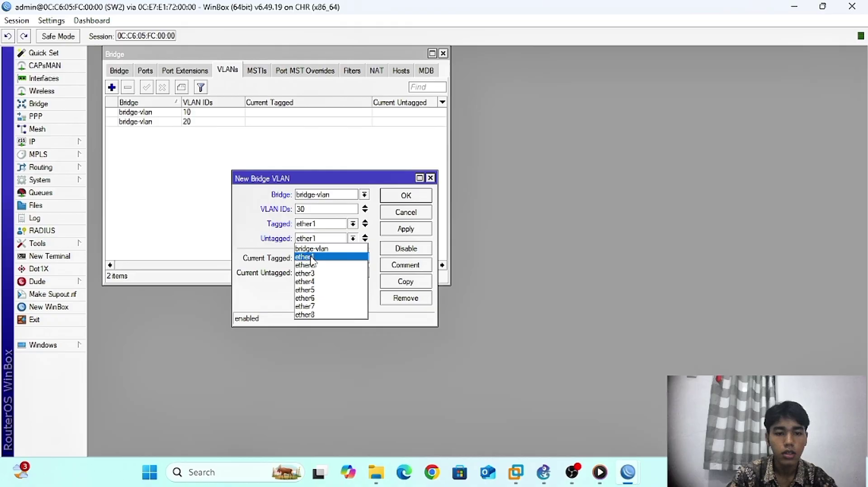
{"action": "left_click", "coordinate": [319, 299]}
{"action": "left_click", "coordinate": [365, 241]}
{"action": "left_click", "coordinate": [353, 253]}
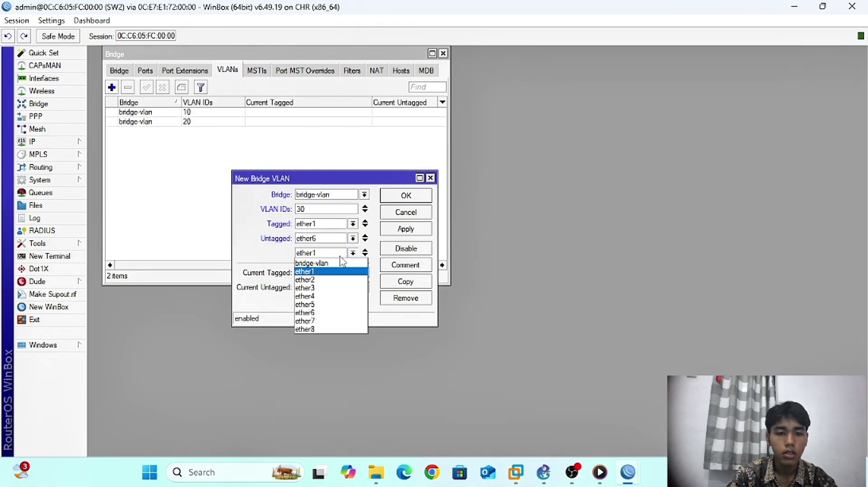
{"action": "left_click", "coordinate": [320, 321]}
{"action": "left_click", "coordinate": [407, 229]}
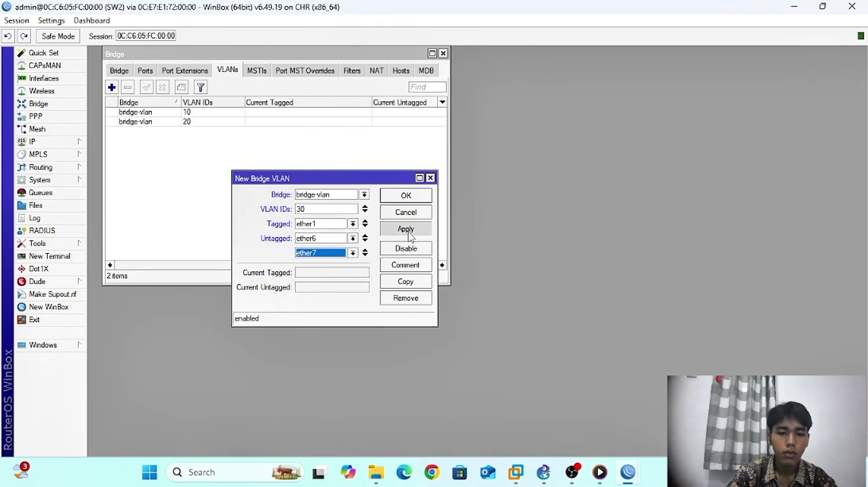
{"action": "left_click", "coordinate": [404, 198]}
- Enable VLAN filtering on the bridge-vlan interface, save it, and check the bridge VLAN table
{"action": "left_click", "coordinate": [120, 71]}
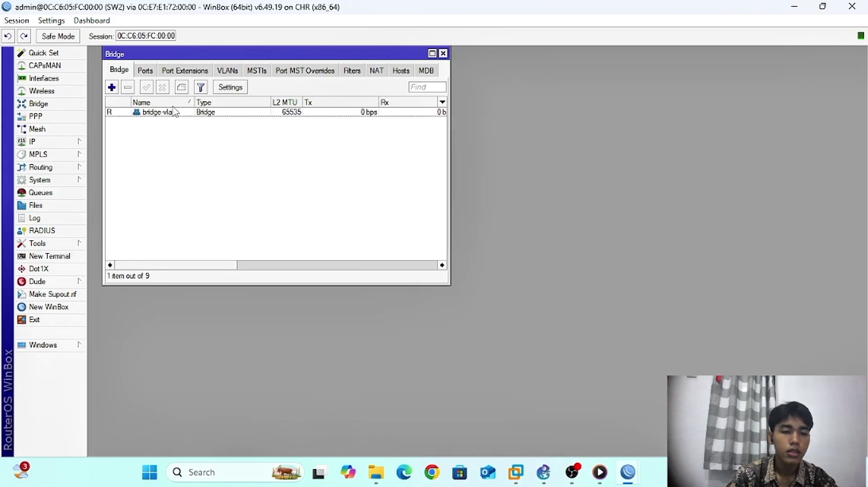
{"action": "double_click", "coordinate": [156, 113]}
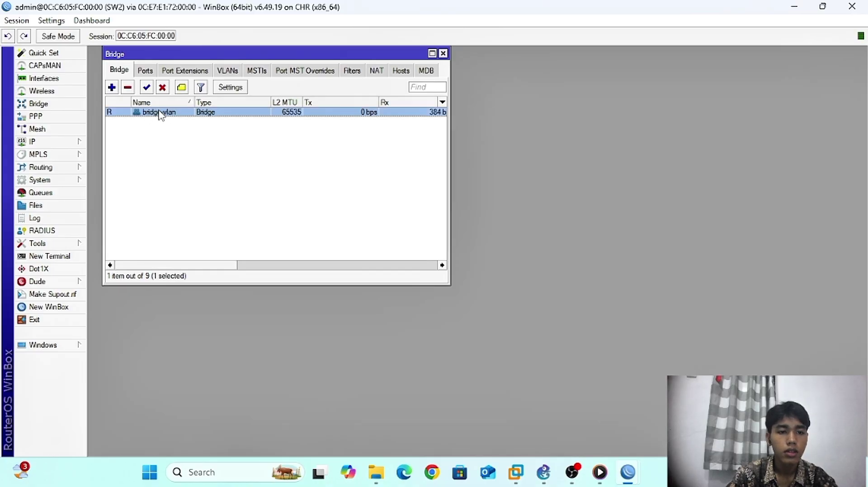
{"action": "left_click", "coordinate": [216, 132]}
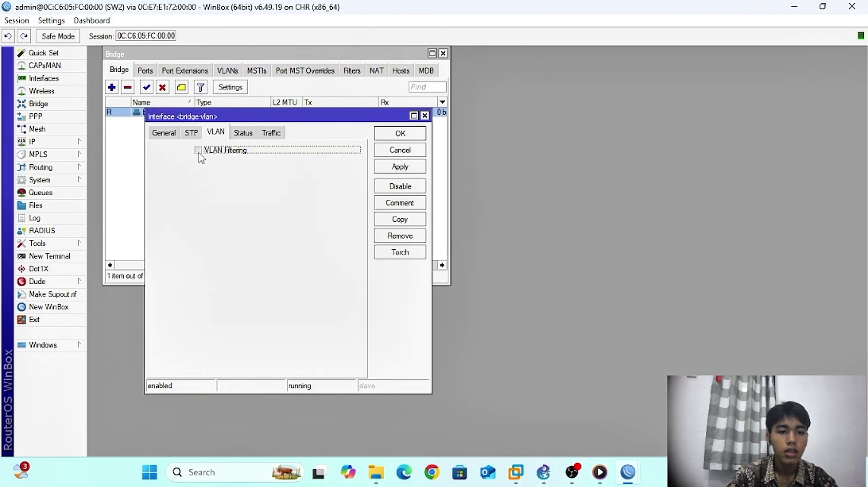
{"action": "left_click", "coordinate": [198, 151]}
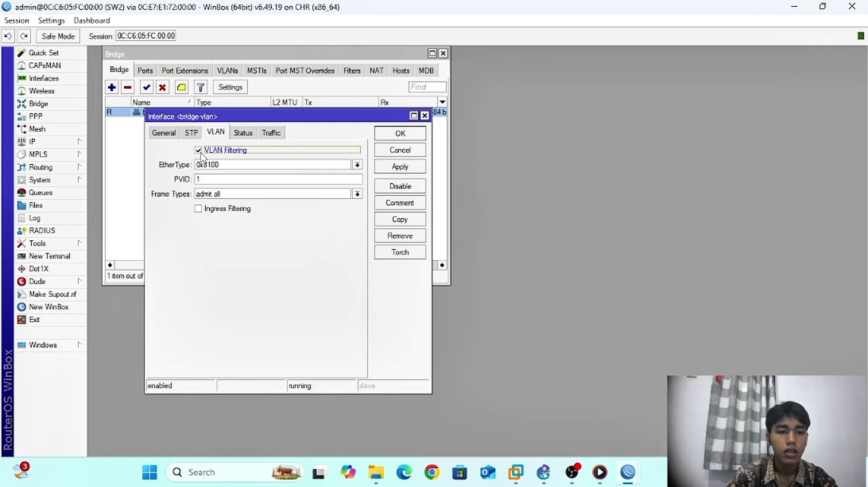
{"action": "left_click", "coordinate": [402, 168]}
{"action": "left_click", "coordinate": [400, 134]}
{"action": "left_click", "coordinate": [227, 71]}
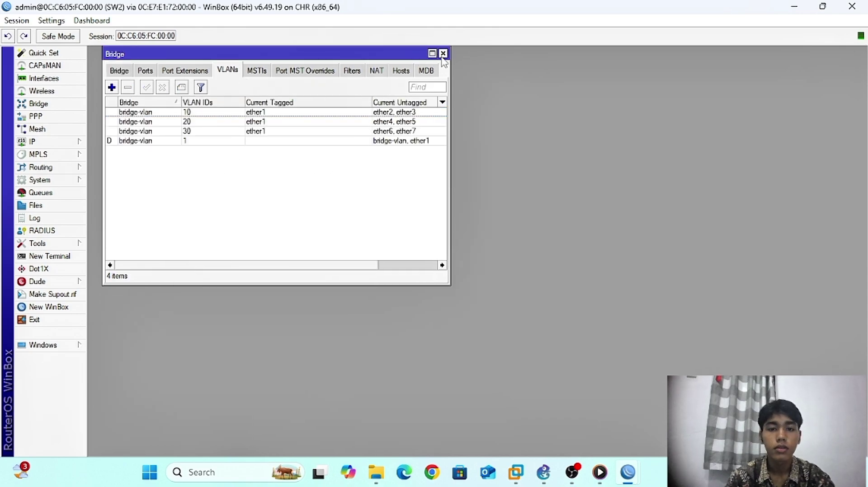
- Switch to the R2 session, open its DHCP server list, and review the IP addresses assigned to its interfaces
{"action": "mouse_move", "coordinate": [628, 474]}
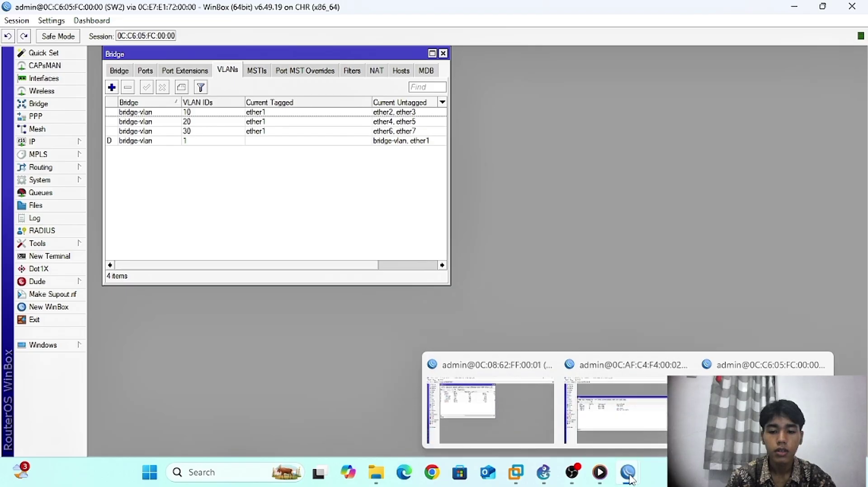
{"action": "left_click", "coordinate": [490, 407]}
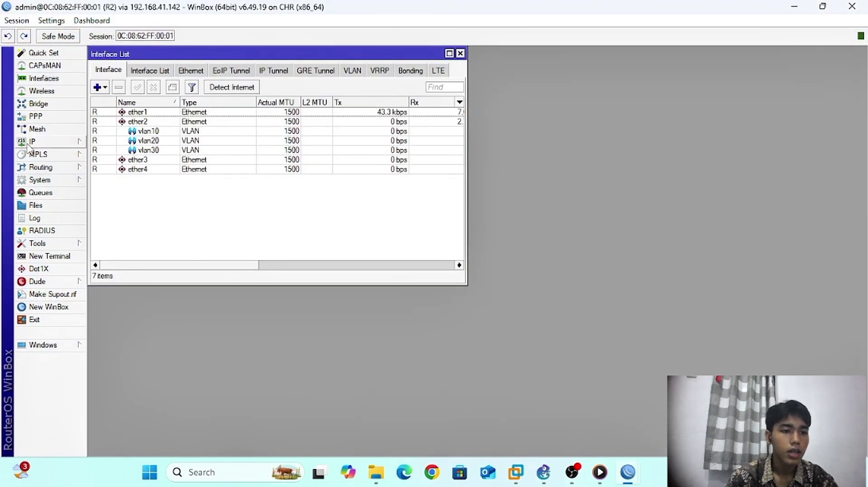
{"action": "left_click", "coordinate": [46, 143]}
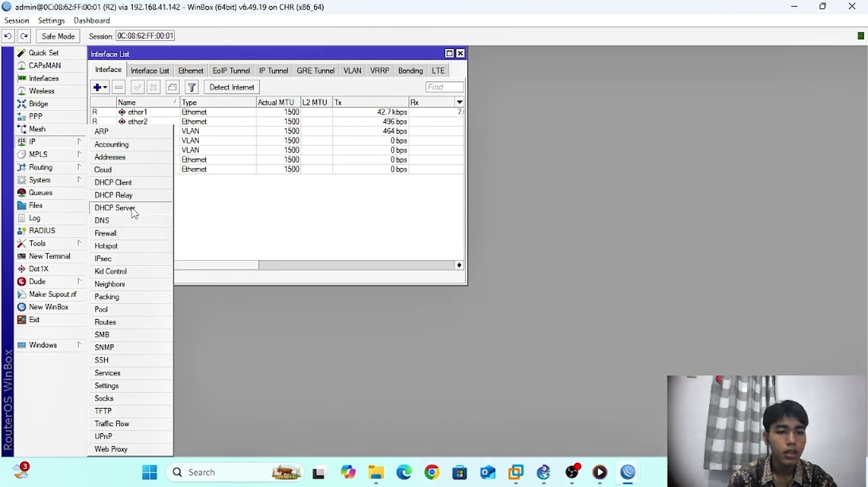
{"action": "left_click", "coordinate": [115, 208]}
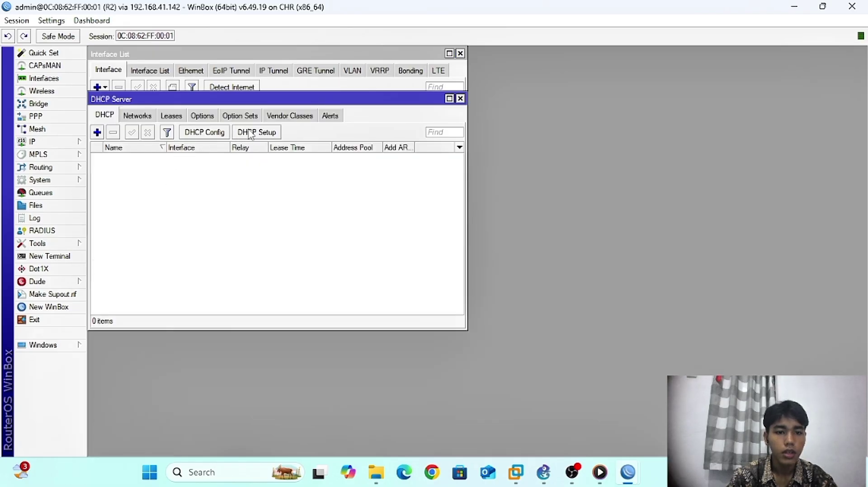
{"action": "left_click", "coordinate": [50, 143]}
{"action": "left_click", "coordinate": [114, 155]}
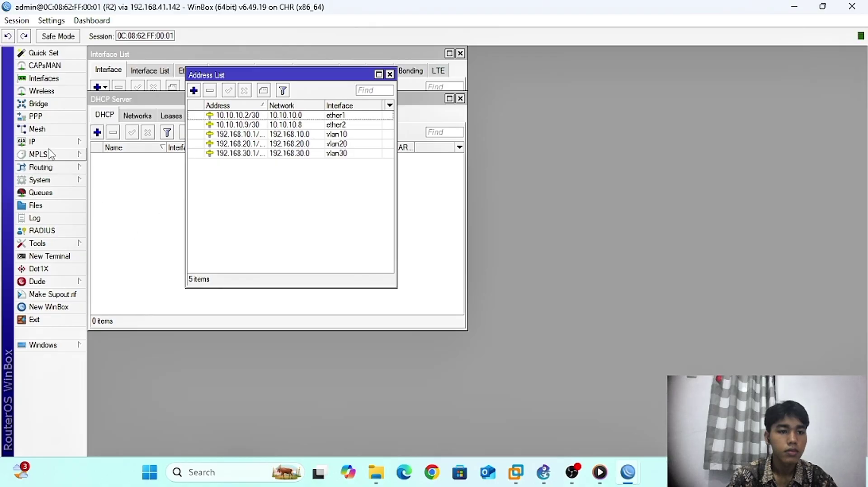
- Switch to the SW1 session and try to add the IP address 10.10.10.10./30 on interface ether1
{"action": "mouse_move", "coordinate": [628, 472]}
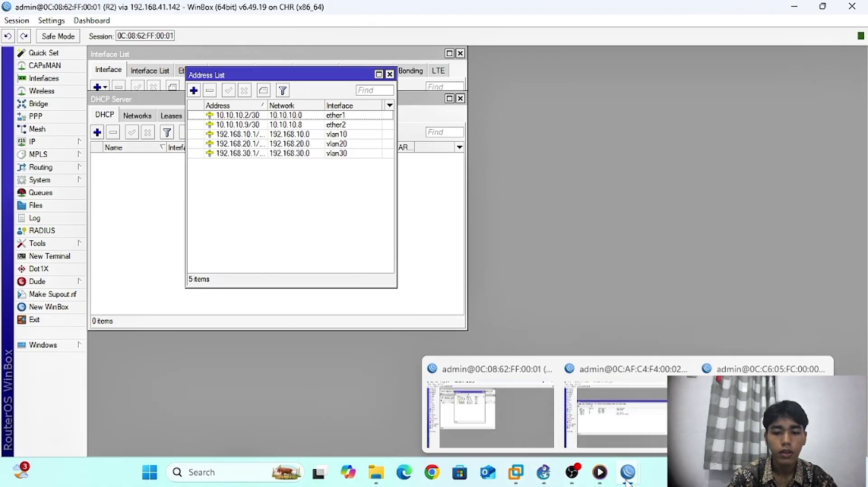
{"action": "left_click", "coordinate": [632, 402]}
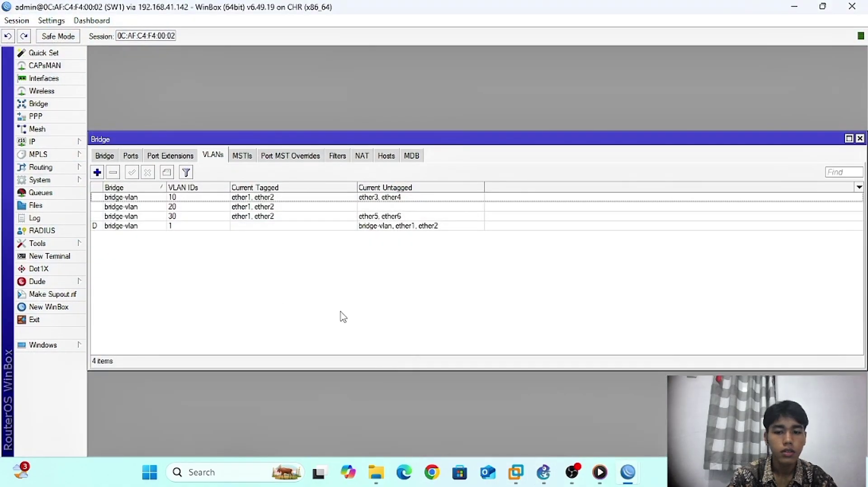
{"action": "left_click", "coordinate": [45, 144]}
{"action": "left_click", "coordinate": [109, 157]}
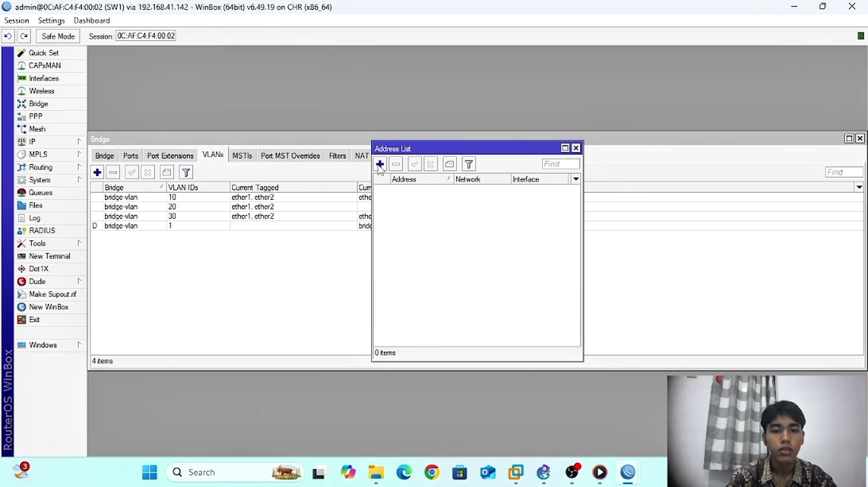
{"action": "left_click", "coordinate": [379, 165]}
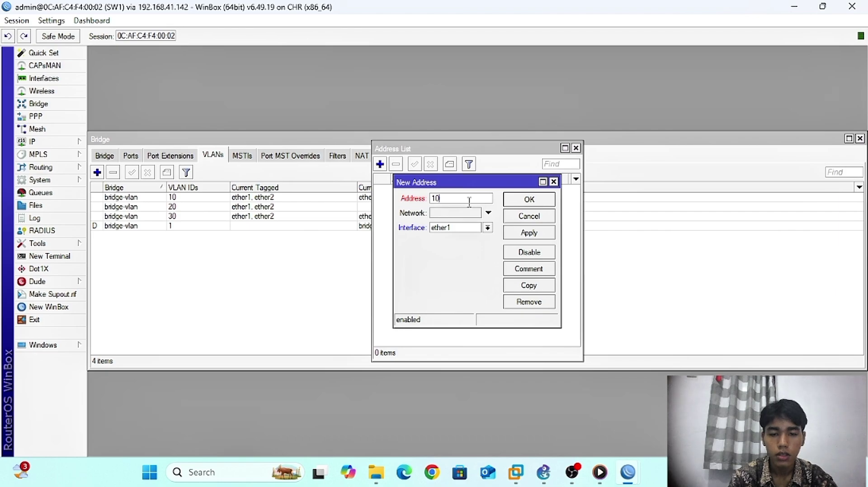
{"action": "type", "text": "10.10.10.10"}
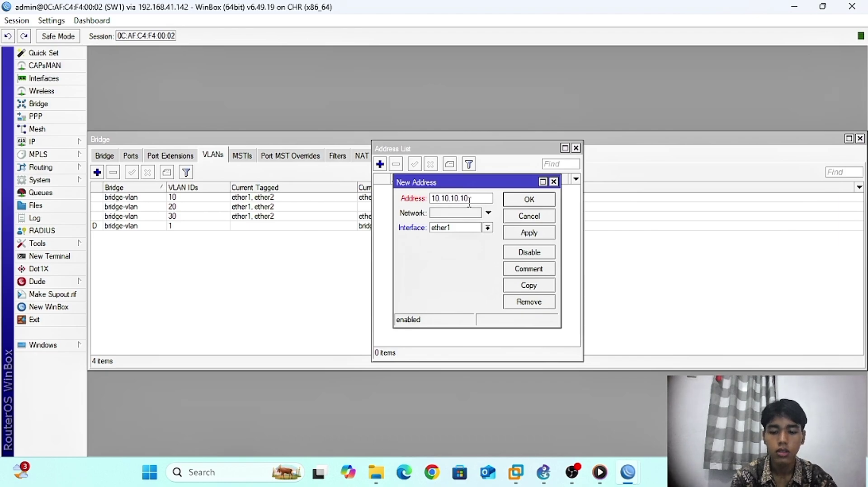
{"action": "type", "text": "/30"}
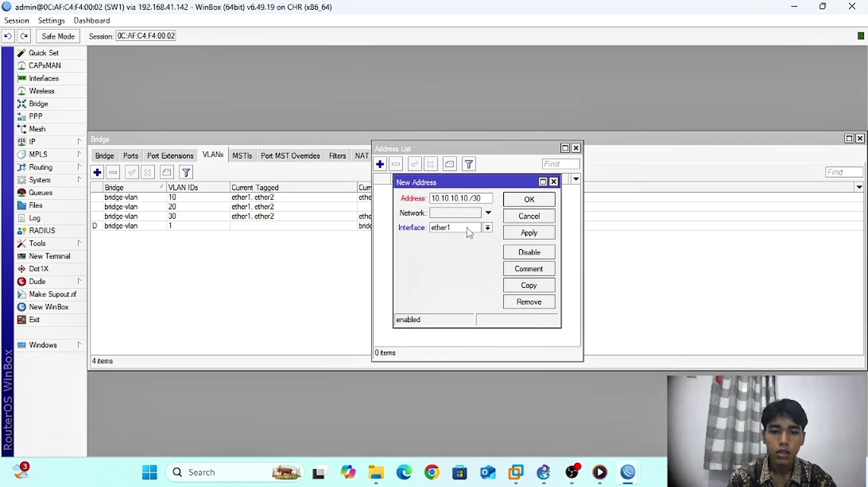
{"action": "left_click", "coordinate": [470, 232]}
{"action": "left_click", "coordinate": [464, 243]}
{"action": "left_click", "coordinate": [528, 232]}
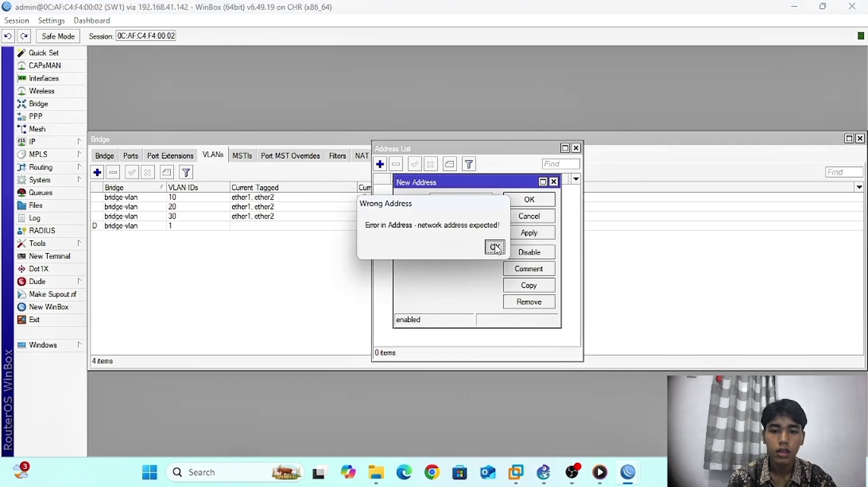
{"action": "left_click", "coordinate": [496, 247]}
- Try to apply the new SW1 address again with ether1 reselected as its interface
{"action": "left_click", "coordinate": [481, 199]}
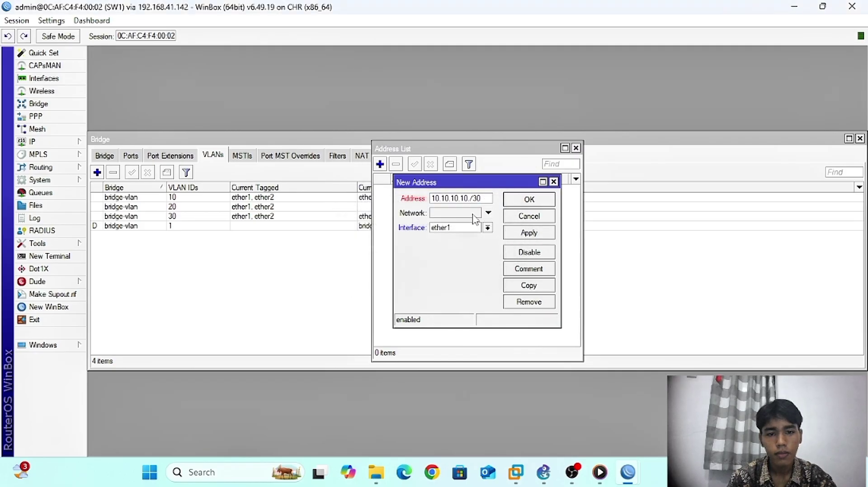
{"action": "left_click", "coordinate": [458, 230]}
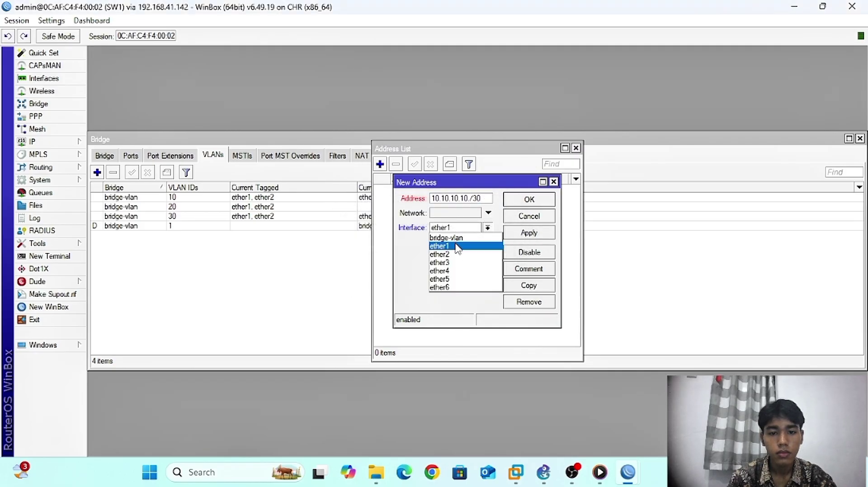
{"action": "left_click", "coordinate": [457, 247]}
{"action": "left_click", "coordinate": [523, 235]}
{"action": "left_click", "coordinate": [495, 246]}
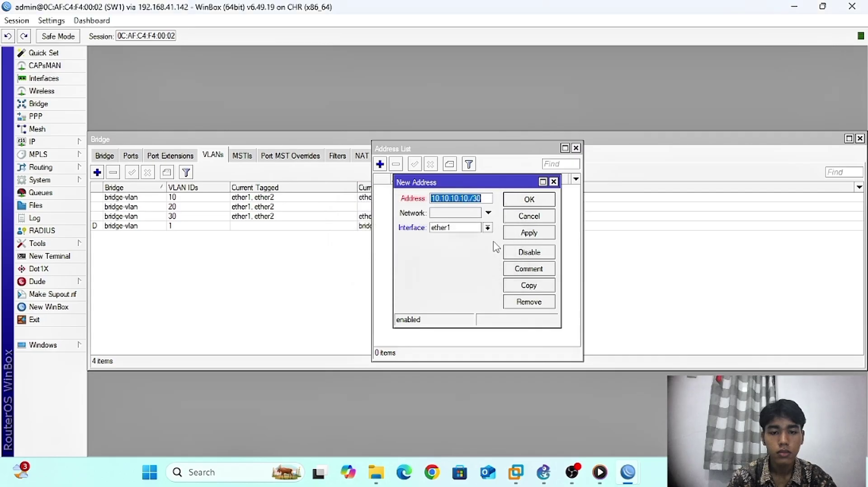
{"action": "left_click", "coordinate": [488, 228]}
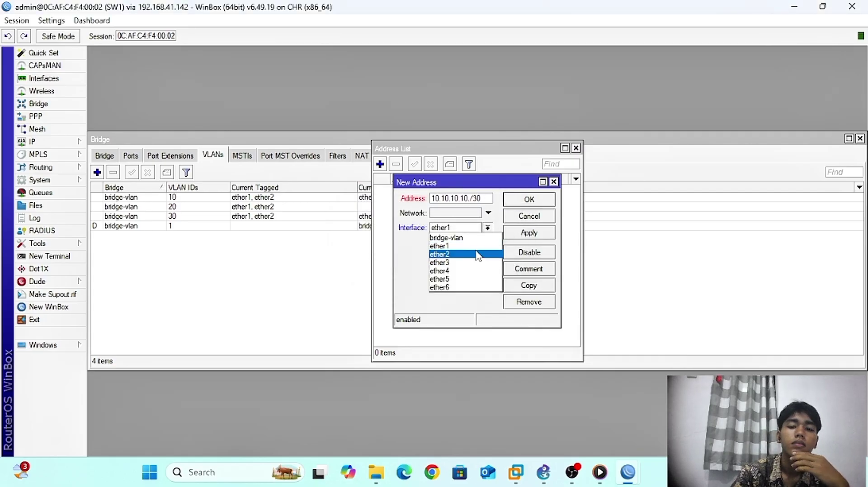
{"action": "left_click", "coordinate": [478, 248]}
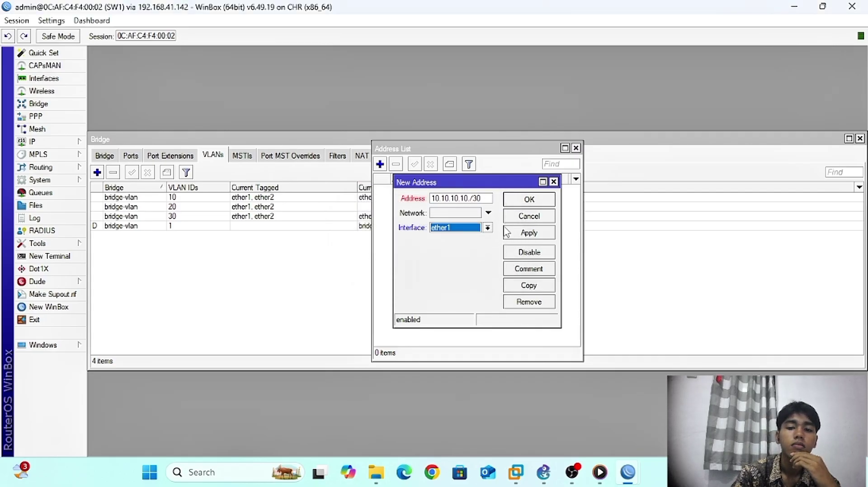
{"action": "left_click", "coordinate": [538, 232]}
{"action": "left_click", "coordinate": [489, 248]}
{"action": "left_click", "coordinate": [527, 239]}
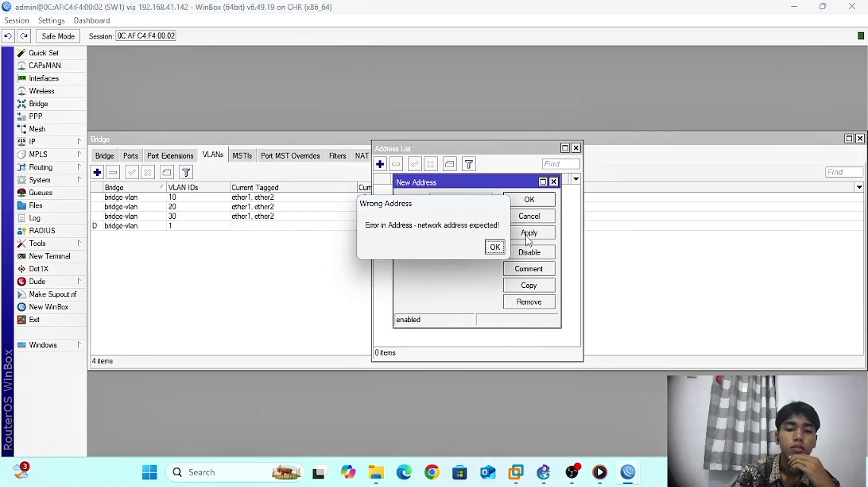
{"action": "left_click", "coordinate": [495, 248]}
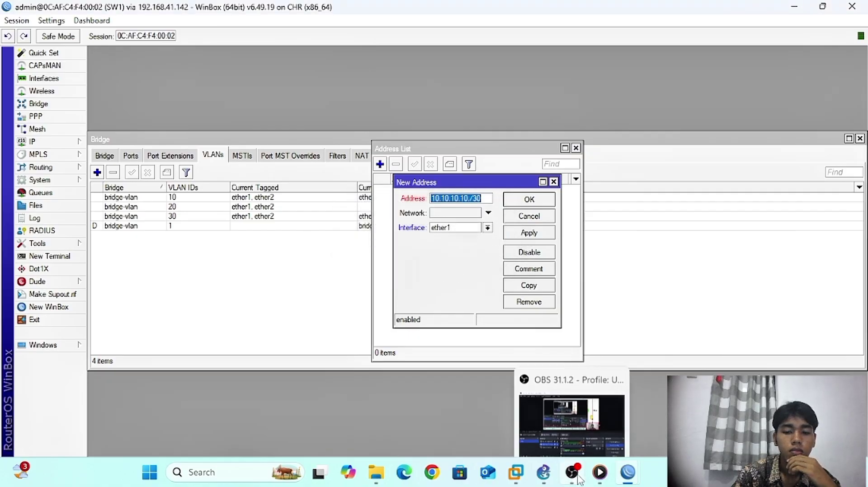
- Remove the stray dot so the new address reads 10.10.10.10/30, and save it on ether1
{"action": "left_click", "coordinate": [478, 199]}
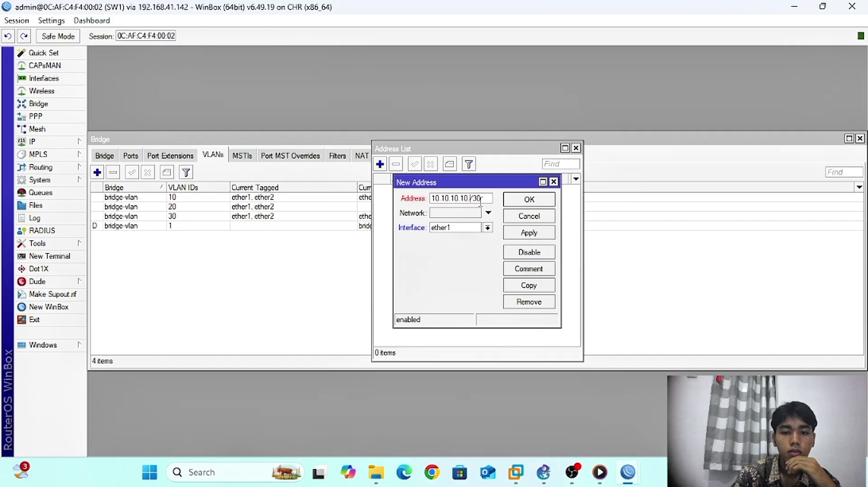
{"action": "key", "text": "BackSpace"}
{"action": "left_click", "coordinate": [528, 233]}
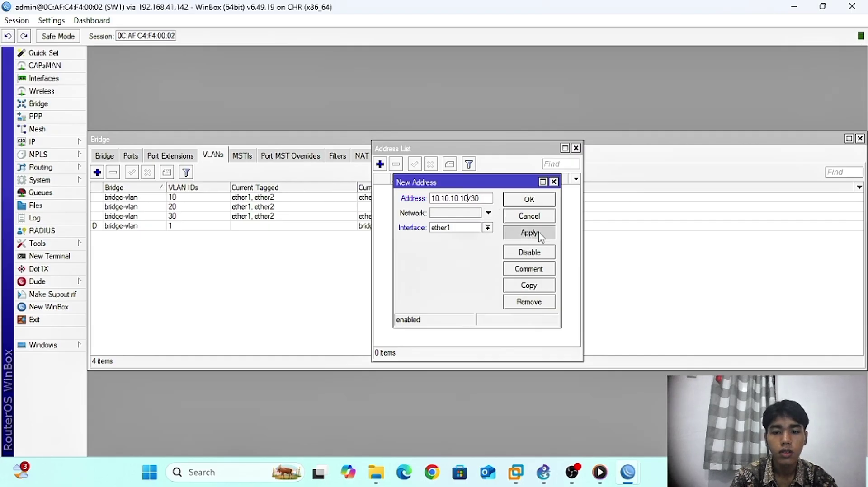
{"action": "left_click", "coordinate": [547, 200]}
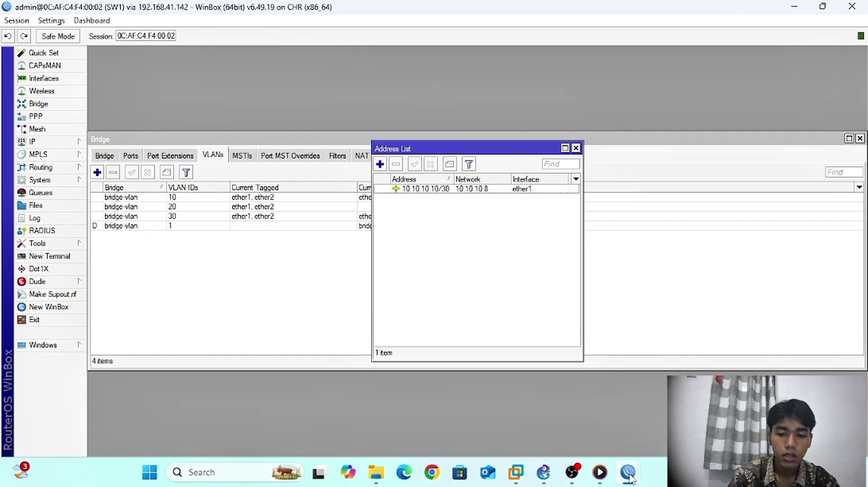
- Switch to the R2 session and set up a DHCP server on vlan10 with DHCP Setup, accepting the proposed settings
{"action": "mouse_move", "coordinate": [629, 477]}
{"action": "left_click", "coordinate": [497, 395]}
{"action": "left_click", "coordinate": [153, 223]}
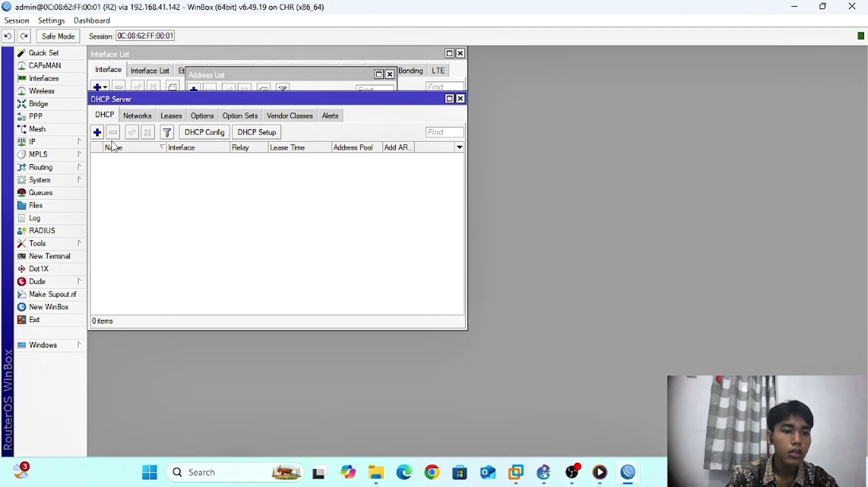
{"action": "left_click", "coordinate": [252, 133]}
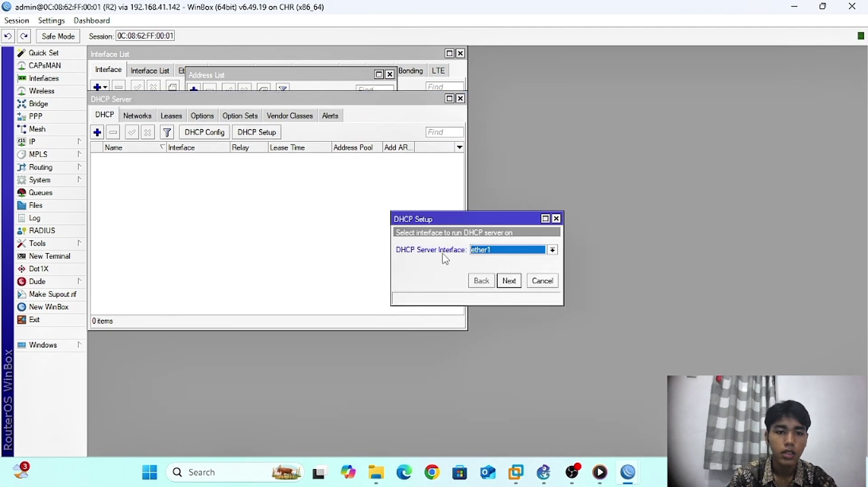
{"action": "left_click", "coordinate": [497, 251]}
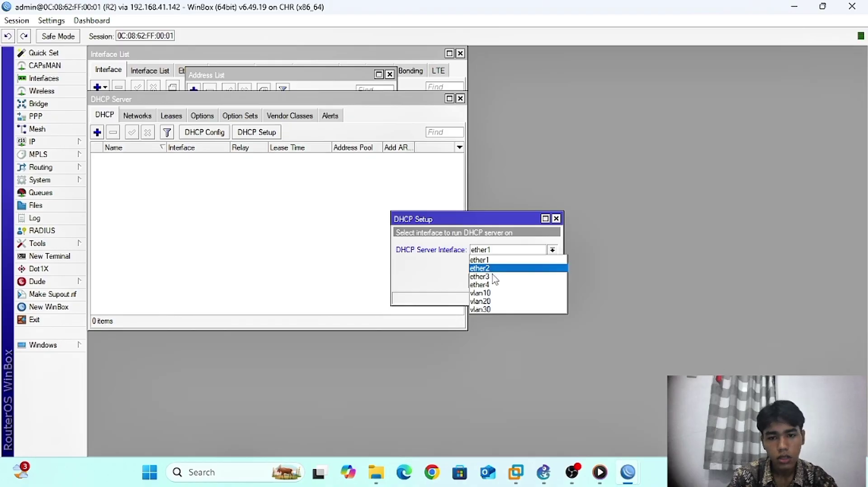
{"action": "left_click", "coordinate": [486, 294]}
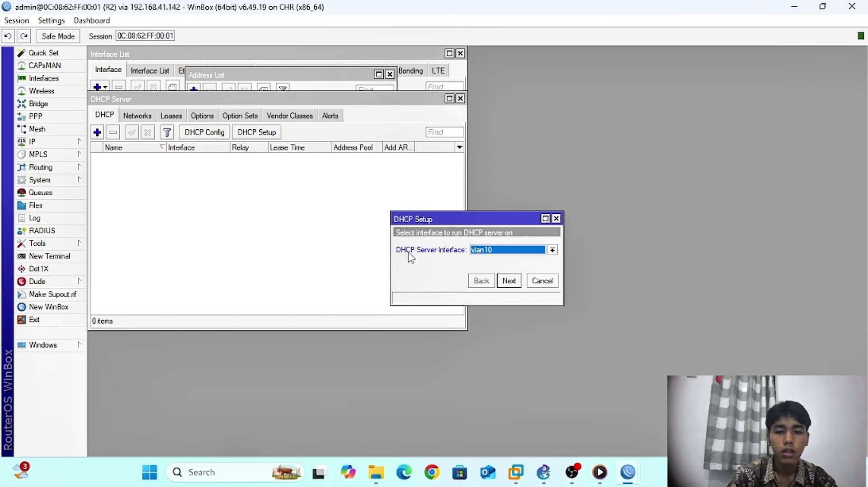
{"action": "left_click", "coordinate": [509, 282]}
{"action": "left_click", "coordinate": [510, 281]}
{"action": "left_click", "coordinate": [509, 281]}
{"action": "left_click", "coordinate": [510, 282]}
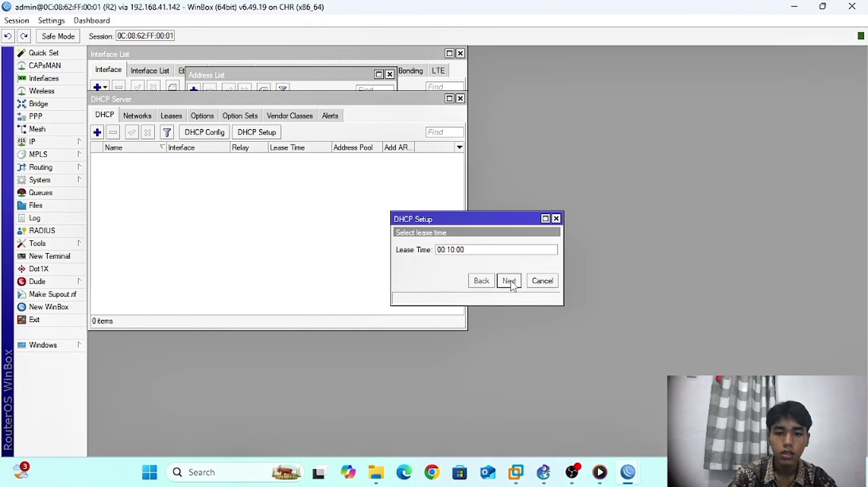
{"action": "left_click", "coordinate": [479, 246]}
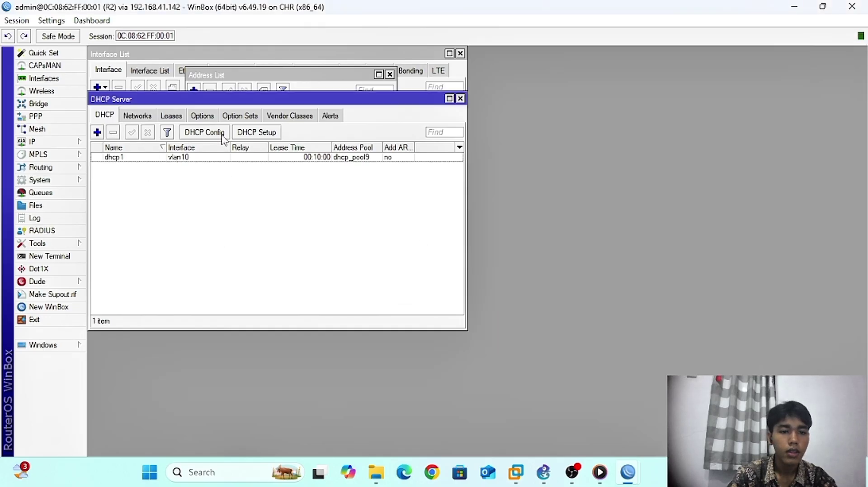
- Set up a DHCP server on vlan20 with DHCP Setup, keeping gateway 192.168.20.1 and the other proposed settings
{"action": "left_click", "coordinate": [266, 134]}
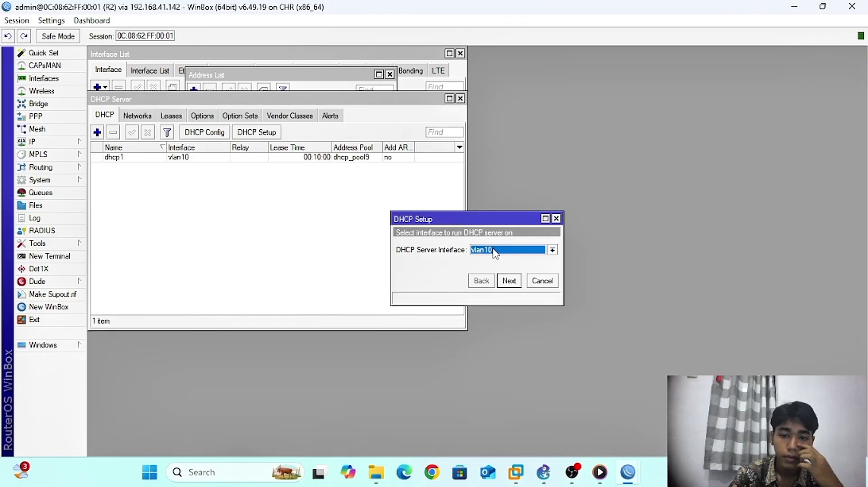
{"action": "left_click", "coordinate": [496, 254]}
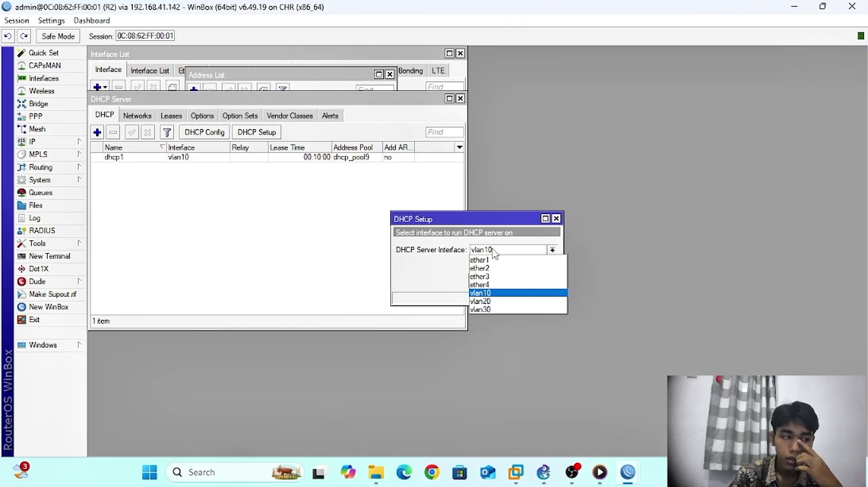
{"action": "left_click", "coordinate": [486, 301]}
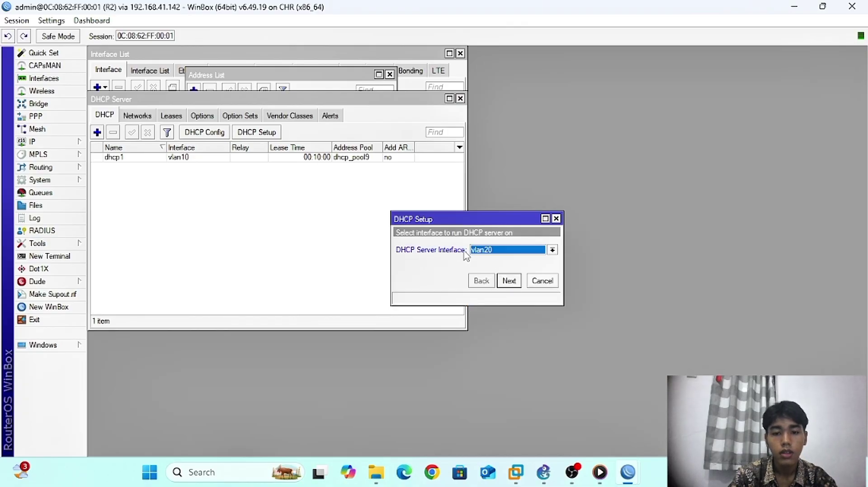
{"action": "left_click", "coordinate": [509, 281]}
{"action": "left_click", "coordinate": [510, 281]}
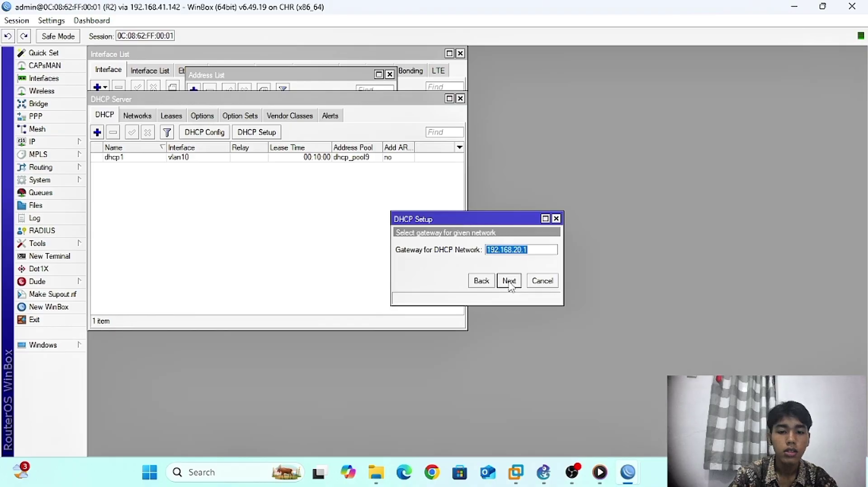
{"action": "left_click", "coordinate": [510, 281]}
{"action": "left_click", "coordinate": [510, 281]}
{"action": "left_click", "coordinate": [509, 281]}
{"action": "left_click", "coordinate": [509, 281]}
{"action": "left_click", "coordinate": [479, 247]}
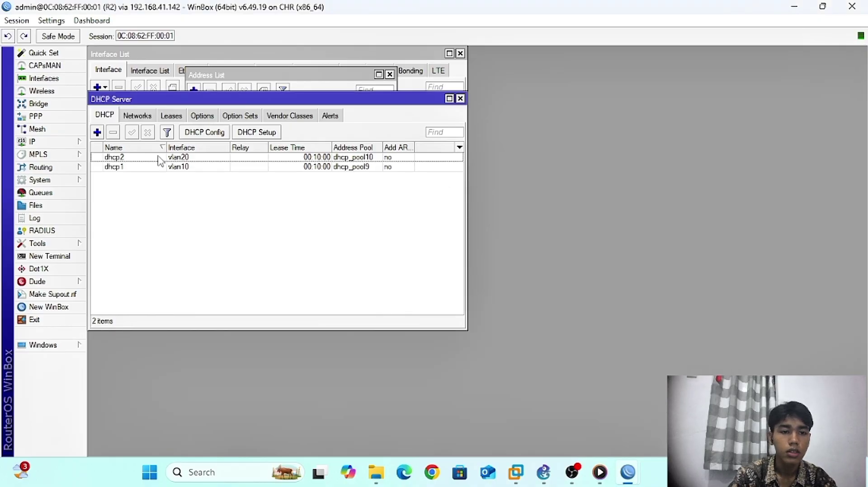
- Set up a DHCP server on vlan30 with DHCP Setup, accepting the proposed settings and the 00:10:00 lease time
{"action": "left_click", "coordinate": [255, 133]}
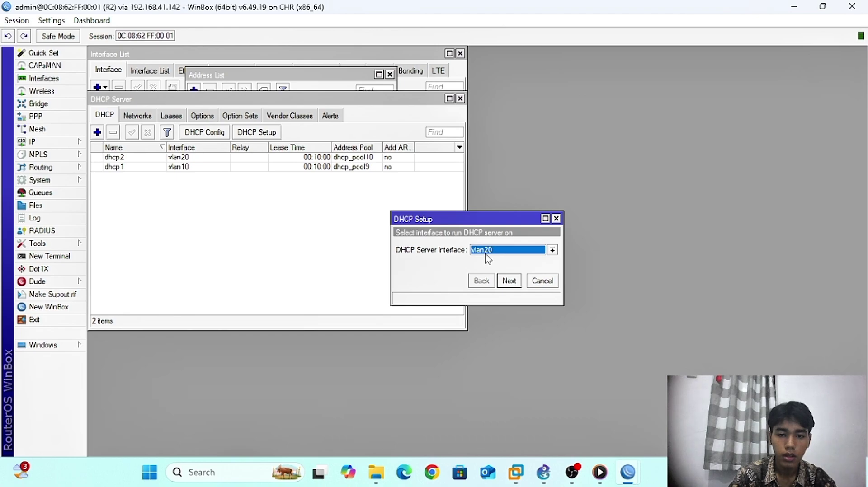
{"action": "left_click", "coordinate": [488, 255]}
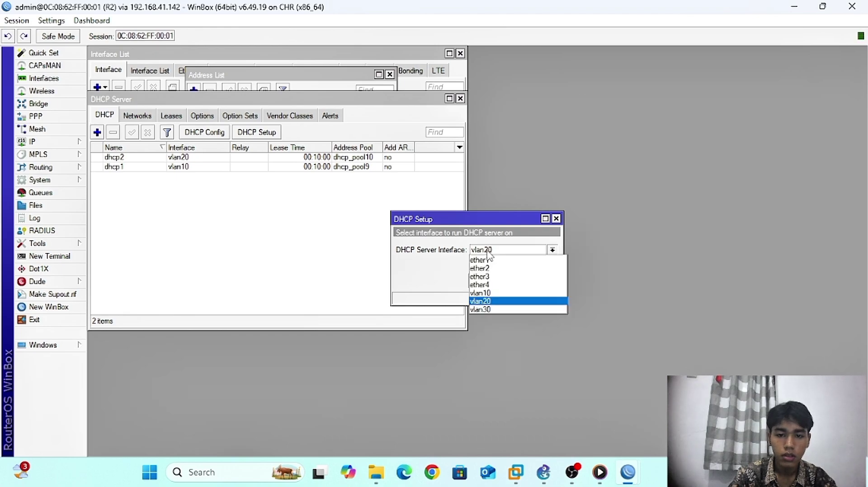
{"action": "left_click", "coordinate": [483, 307]}
{"action": "left_click", "coordinate": [510, 284]}
{"action": "left_click", "coordinate": [509, 281]}
{"action": "left_click", "coordinate": [509, 280]}
{"action": "left_click", "coordinate": [509, 281]}
{"action": "left_click", "coordinate": [509, 281]}
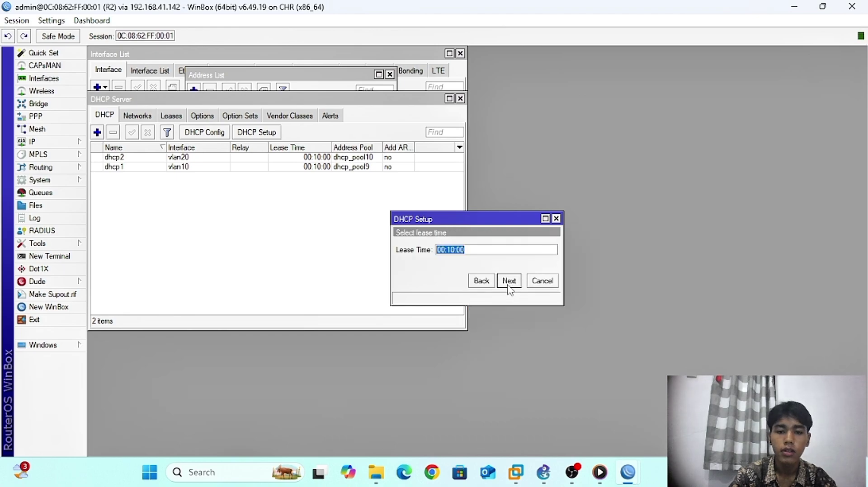
{"action": "left_click", "coordinate": [509, 281]}
{"action": "left_click", "coordinate": [477, 245]}
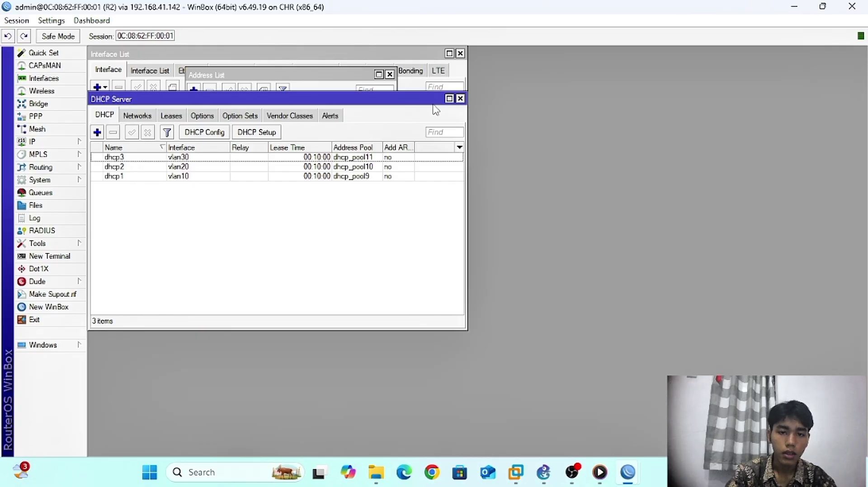
- Check R2's firewall NAT rules and return to the DHCP server list
{"action": "left_click", "coordinate": [75, 142]}
{"action": "left_click", "coordinate": [111, 233]}
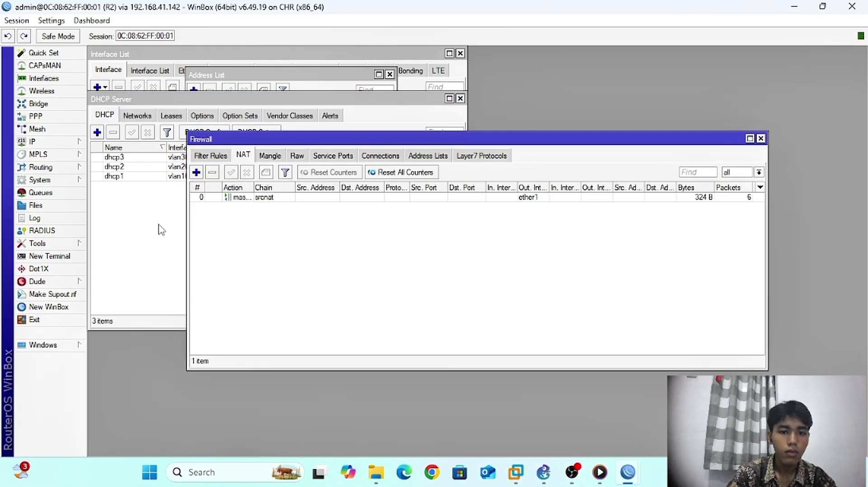
{"action": "left_click", "coordinate": [160, 230]}
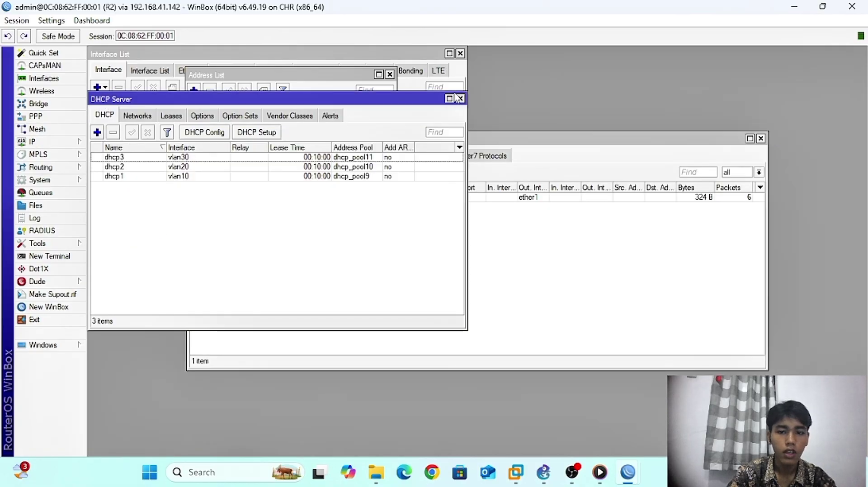
- Switch to the GNS3 topology and request a DHCP address on PC2 in VLAN 10 with "ip dhcp"
{"action": "left_click", "coordinate": [798, 8]}
{"action": "left_click", "coordinate": [794, 8]}
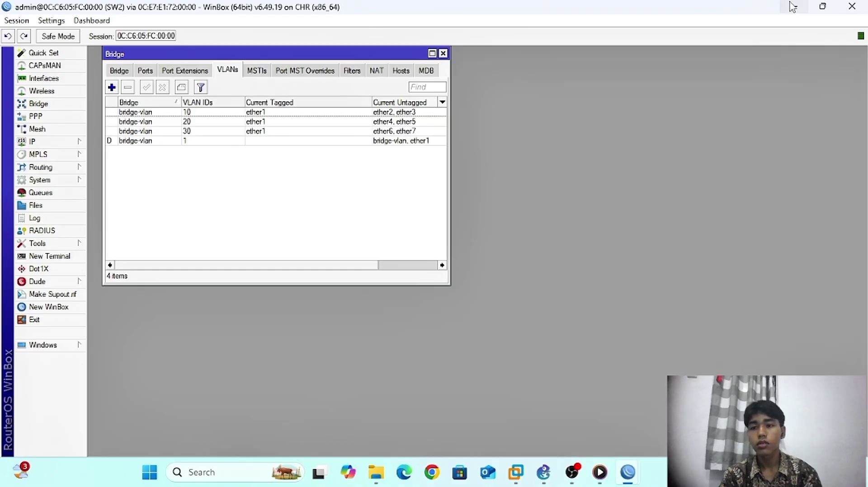
{"action": "left_click", "coordinate": [788, 9]}
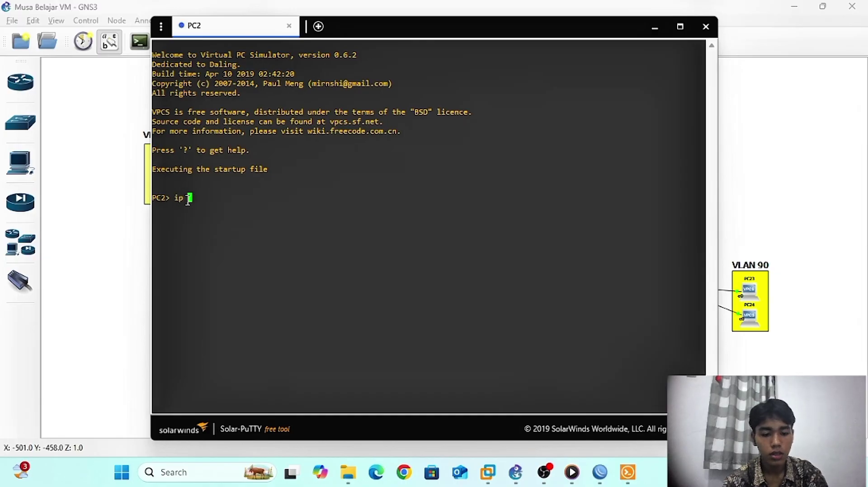
{"action": "key", "text": "Return"}
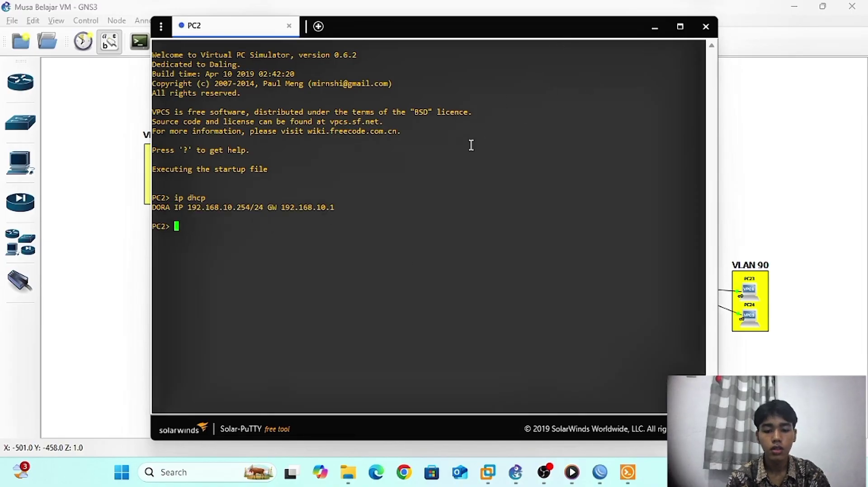
- Show PC2's IP configuration with "sh ip", and minimize the console window
{"action": "type", "text": "ip"}
{"action": "key", "text": "BackSpace"}
{"action": "key", "text": "BackSpace"}
{"action": "type", "text": "sh ip"}
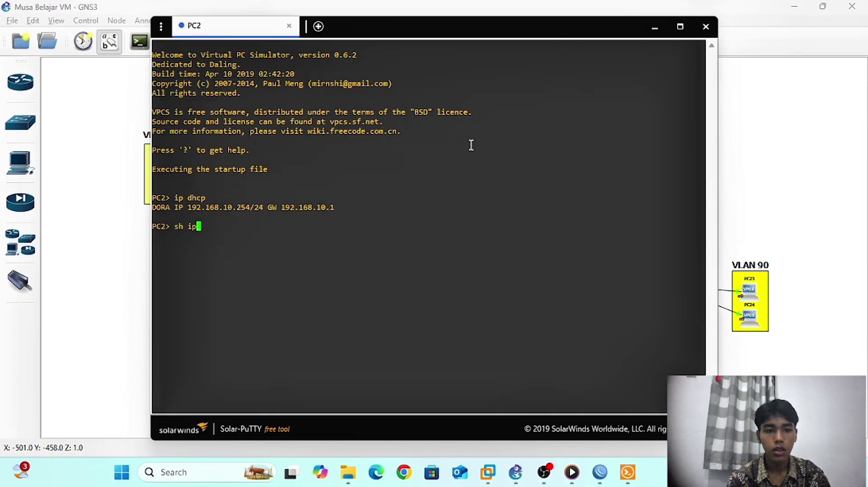
{"action": "key", "text": "Return"}
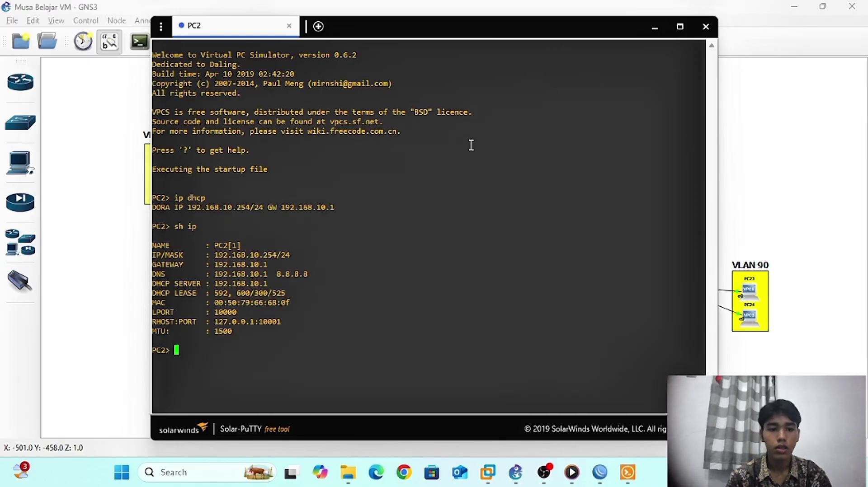
{"action": "left_click", "coordinate": [655, 27]}
- Open a single console for PC25 in VLAN 10 and request a DHCP address with "ip dhcp"
{"action": "double_click", "coordinate": [332, 110]}
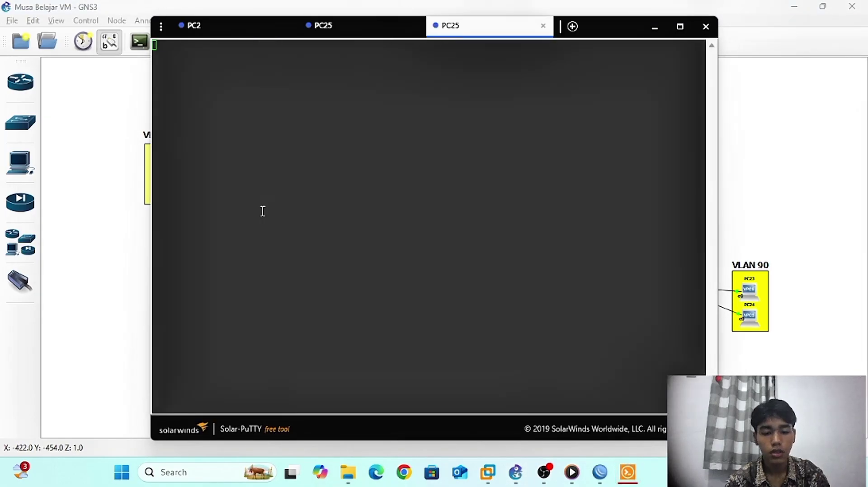
{"action": "left_click", "coordinate": [544, 26]}
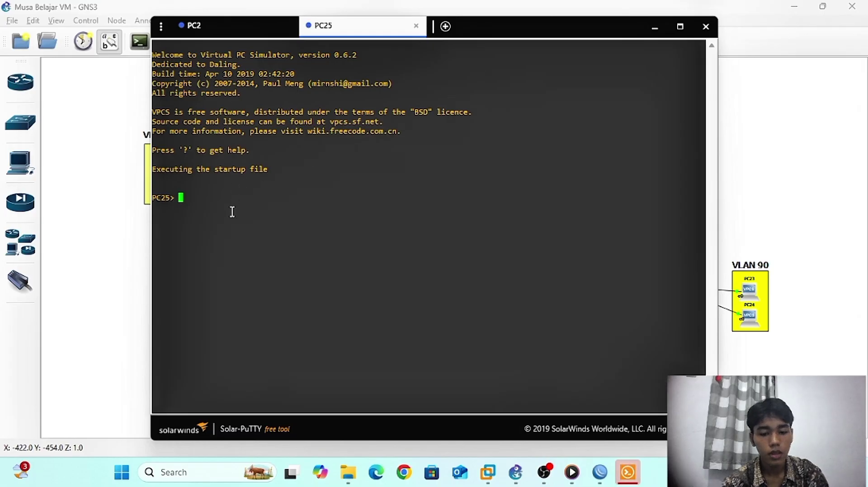
{"action": "type", "text": "ip dhc"}
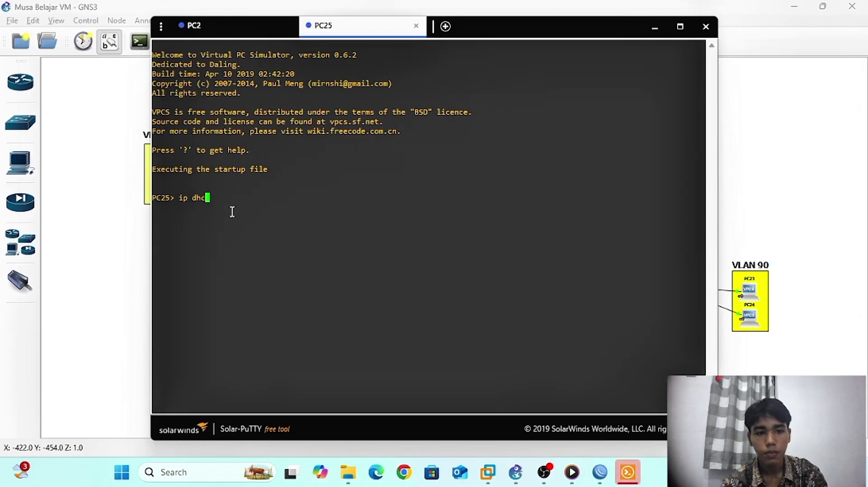
{"action": "type", "text": "p"}
{"action": "key", "text": "Return"}
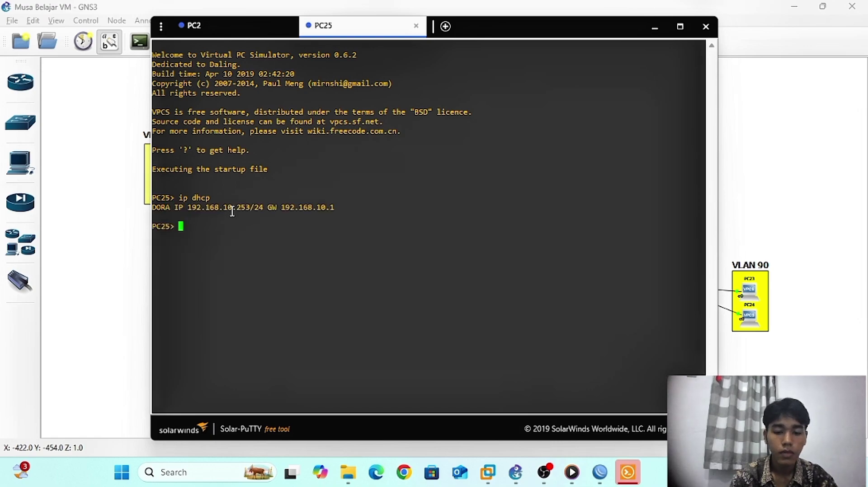
- Show PC25's IP configuration with "sh ip" and return to the topology
{"action": "type", "text": "sh "}
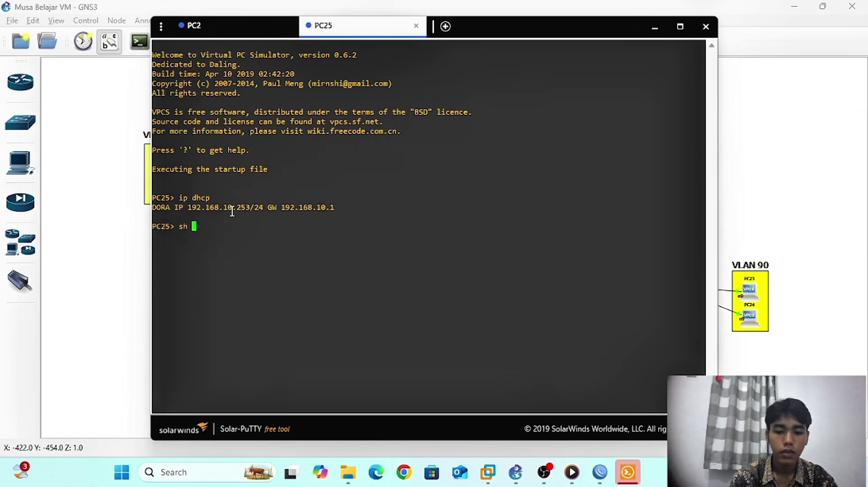
{"action": "type", "text": "ip"}
{"action": "key", "text": "Return"}
{"action": "left_click", "coordinate": [656, 29]}
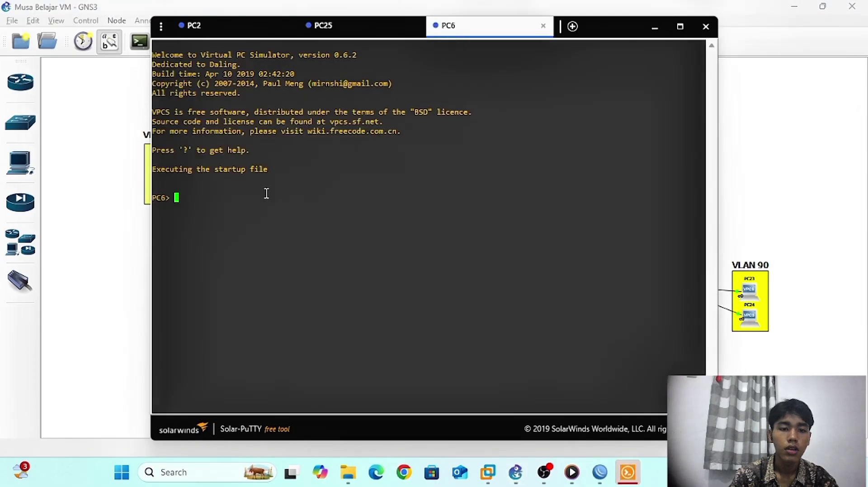
- Request DHCP addresses for the VLAN 30 computers on SW1, using "dhcp" on PC6 and "ip dhcp" on PC8
{"action": "type", "text": "dhcp"}
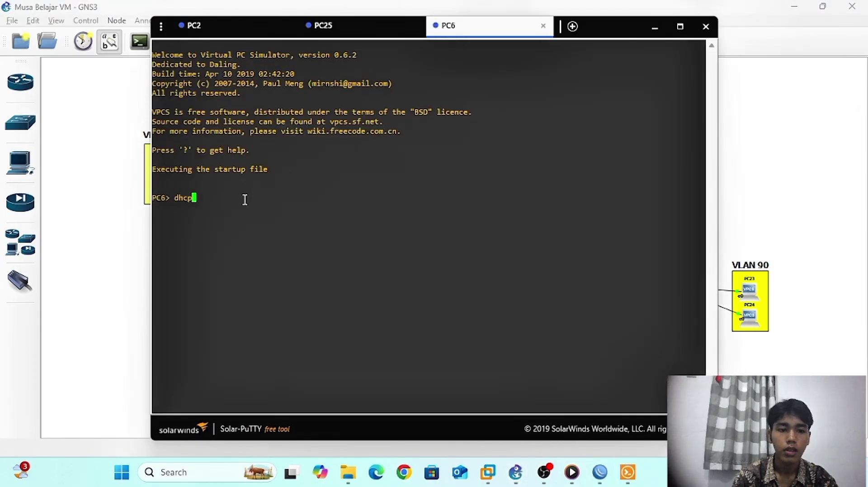
{"action": "key", "text": "Return"}
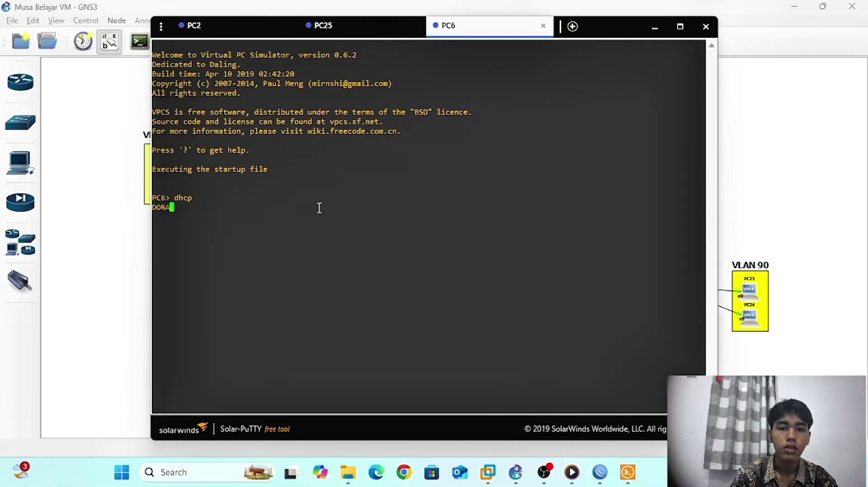
{"action": "left_click", "coordinate": [655, 28]}
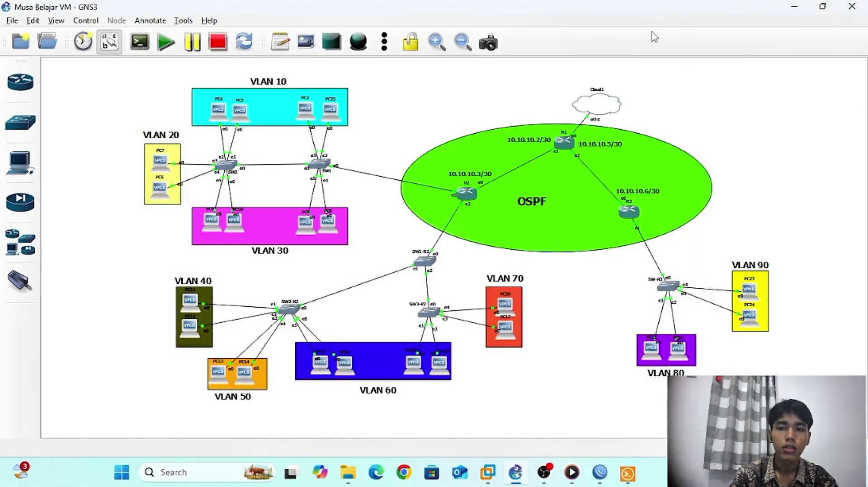
{"action": "double_click", "coordinate": [331, 225]}
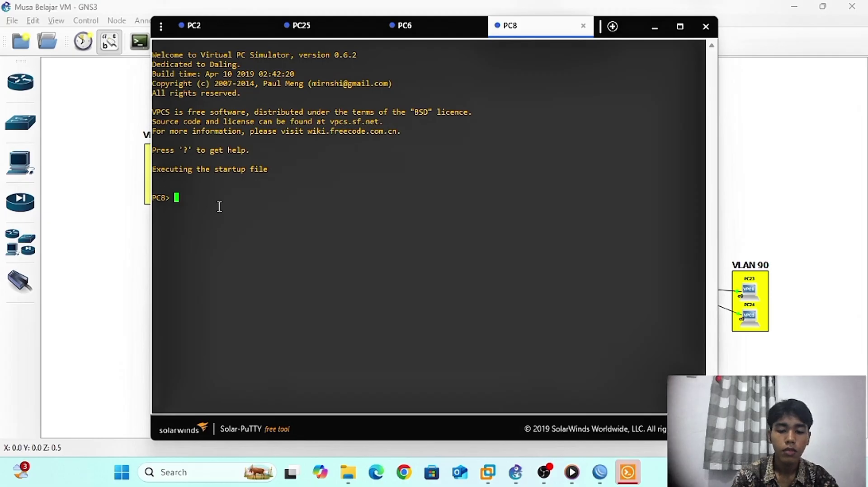
{"action": "type", "text": "ip dhcp"}
{"action": "key", "text": "Return"}
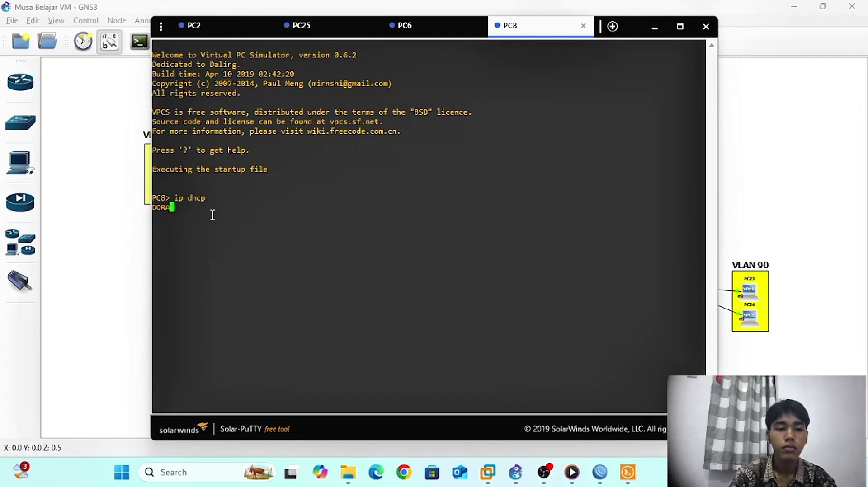
{"action": "left_click", "coordinate": [654, 28]}
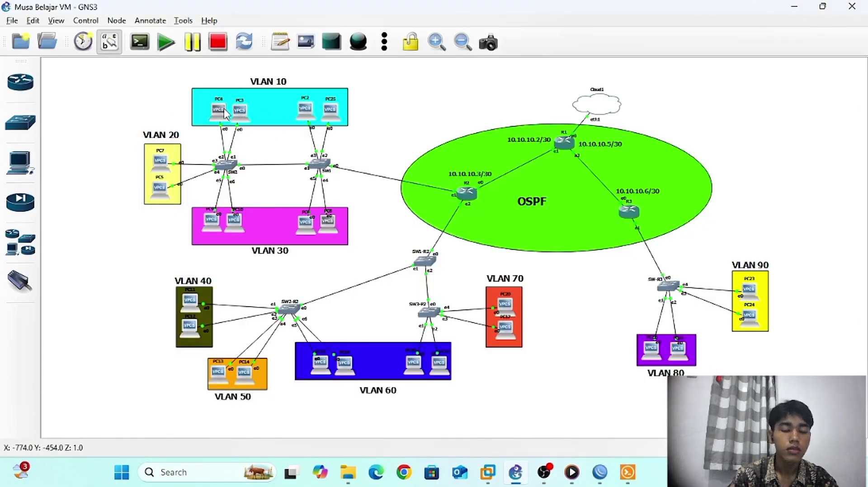
- Request DHCP addresses with "ip dhcp" on PC4 and PC3, the VLAN 10 computers connected to SW2
{"action": "left_click_drag", "start_coordinate": [241, 117], "coordinate": [242, 117]}
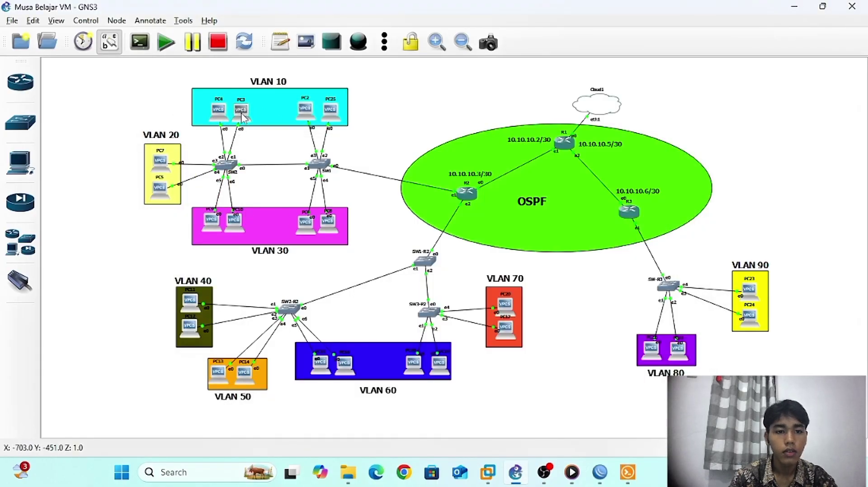
{"action": "double_click", "coordinate": [218, 113]}
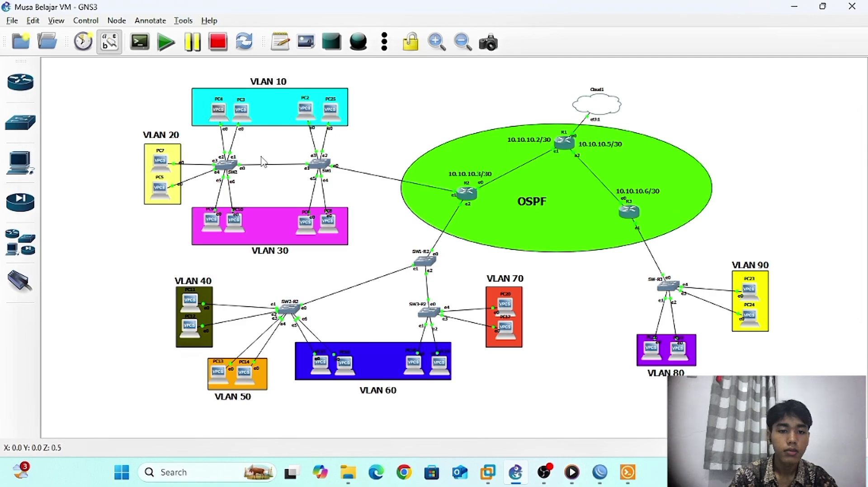
{"action": "type", "text": "ip dhcp"}
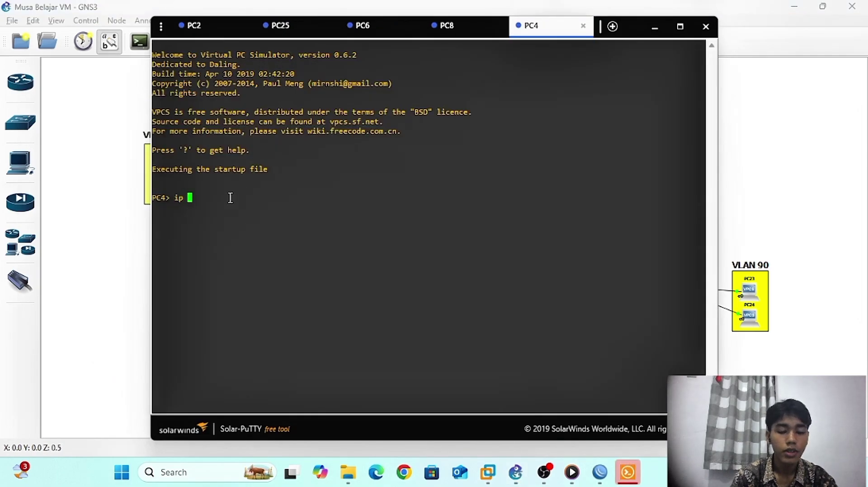
{"action": "key", "text": "Return"}
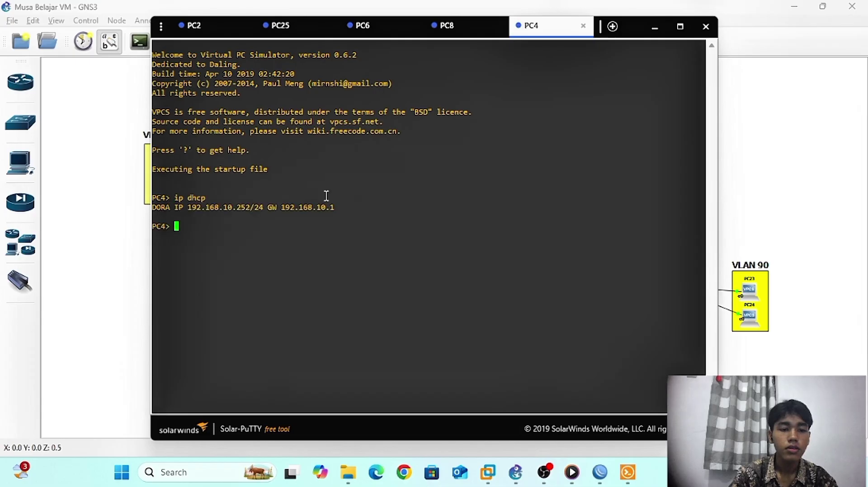
{"action": "left_click", "coordinate": [655, 26]}
{"action": "double_click", "coordinate": [243, 113]}
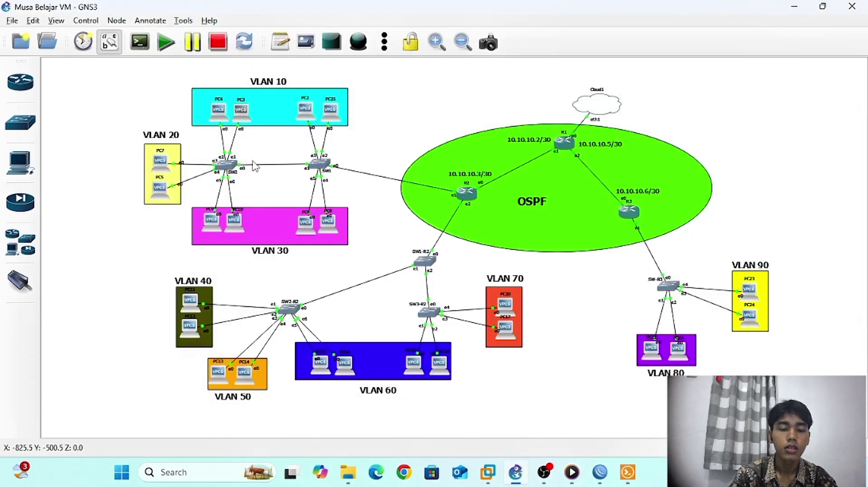
{"action": "type", "text": "ip dhcp"}
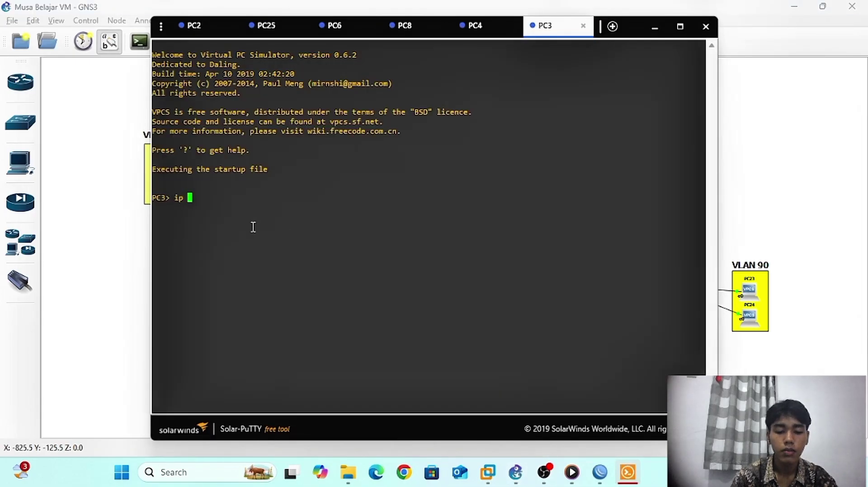
{"action": "key", "text": "Return"}
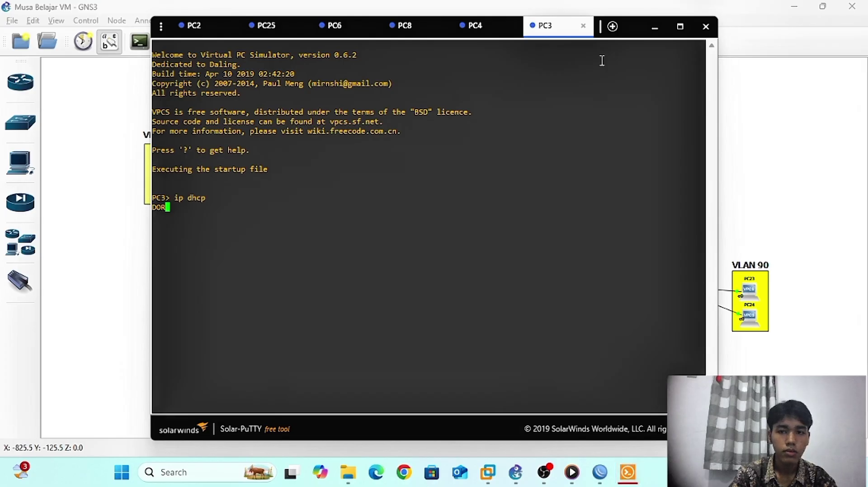
{"action": "left_click", "coordinate": [656, 31]}
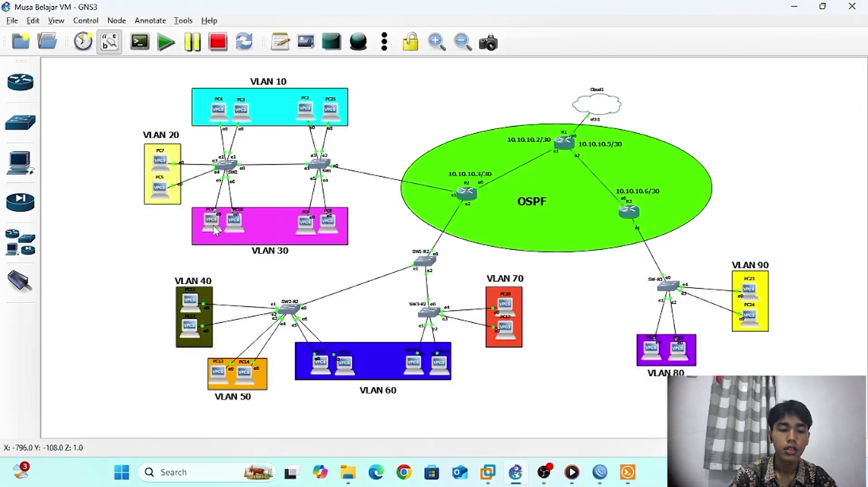
- Open the console of PC9 in VLAN 30 and request a DHCP address with "ip dhcp"
{"action": "double_click", "coordinate": [215, 231]}
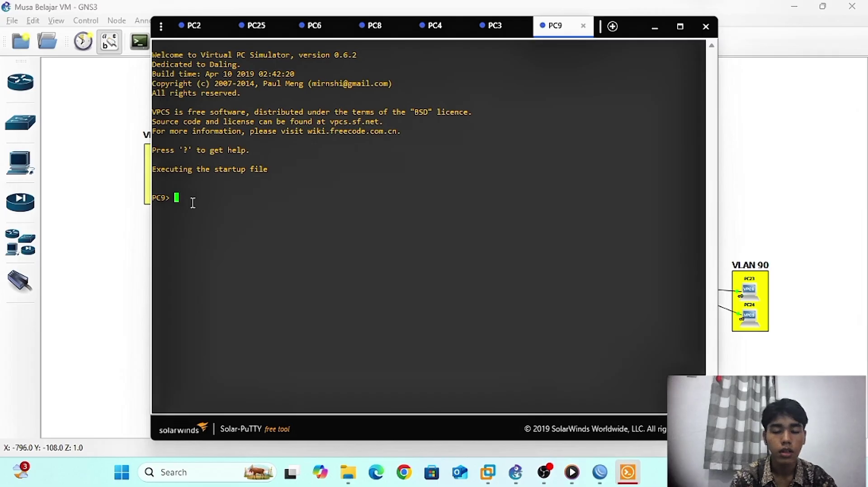
{"action": "type", "text": "ip"}
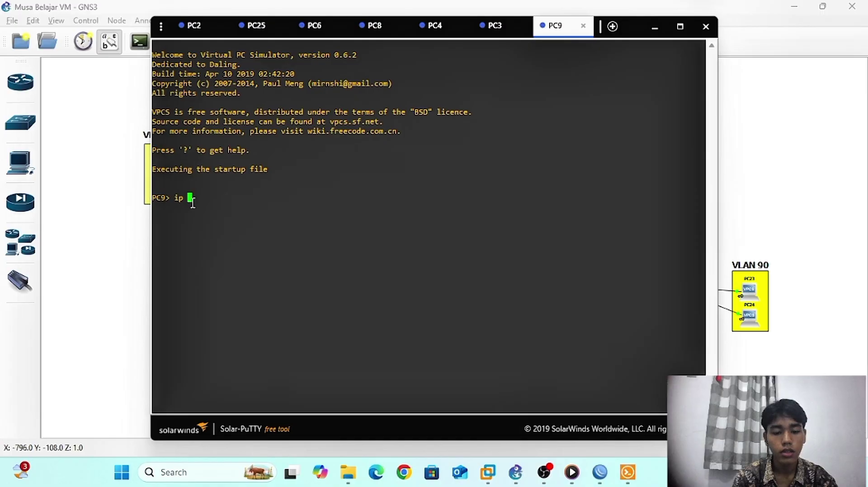
{"action": "type", "text": "dhc"}
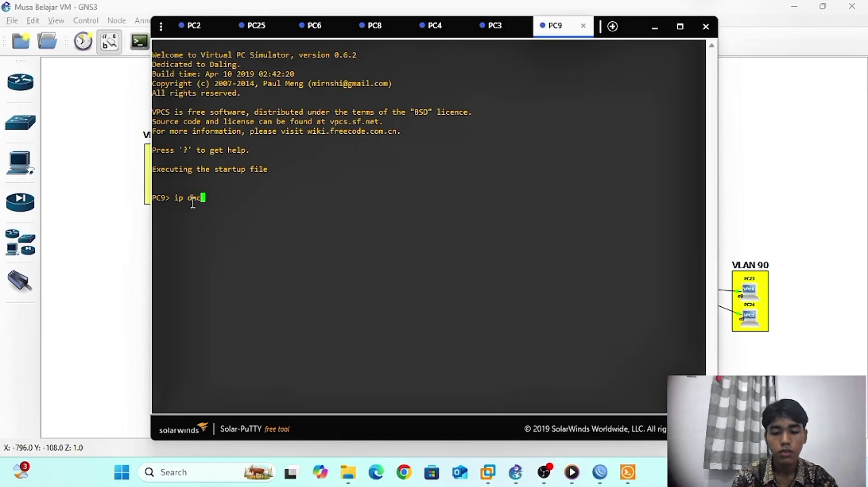
{"action": "type", "text": "p"}
{"action": "key", "text": "Return"}
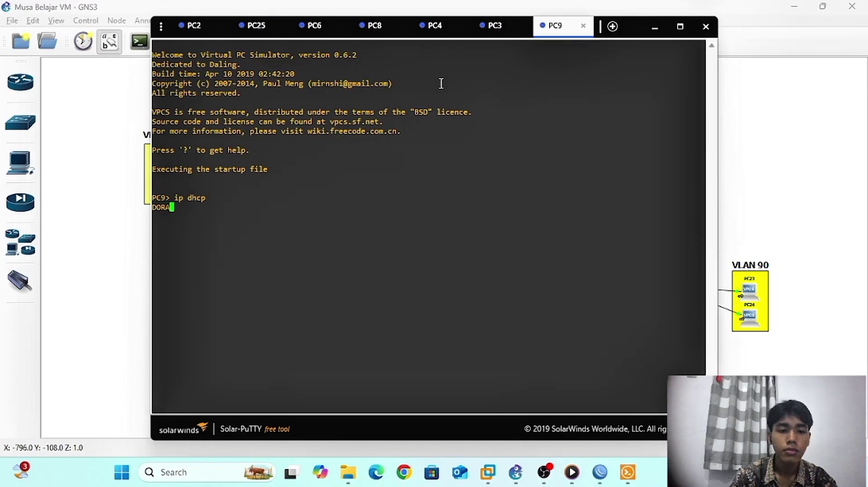
- Request a DHCP address with "ip dhcp" on PC10 in VLAN 30 and return to the topology
{"action": "left_click", "coordinate": [646, 32]}
{"action": "key", "text": "alt+Tab"}
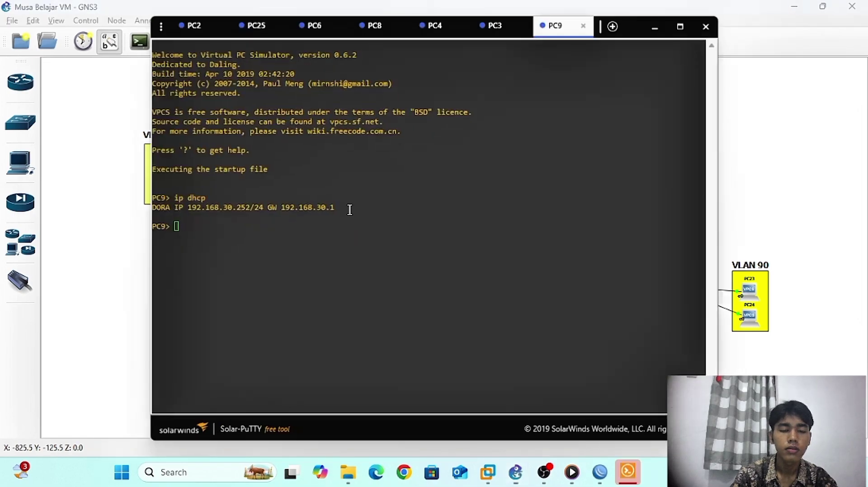
{"action": "type", "text": "ip "}
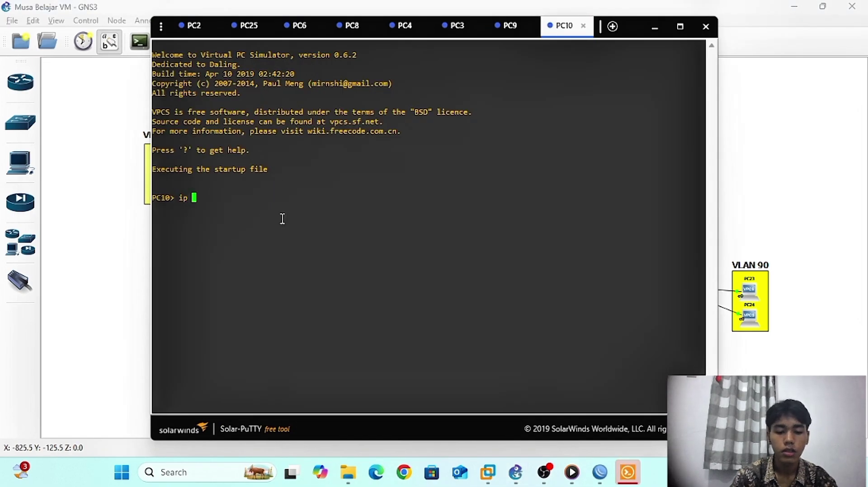
{"action": "type", "text": "dcp"}
{"action": "key", "text": "Return"}
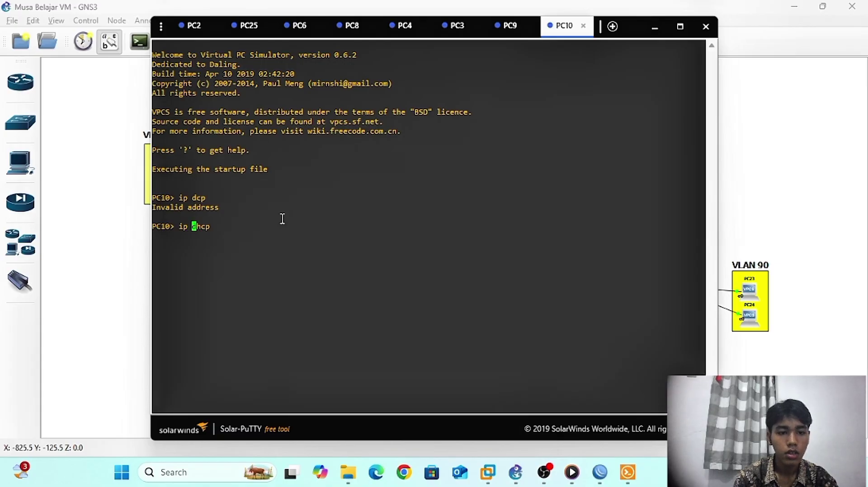
{"action": "key", "text": "Return"}
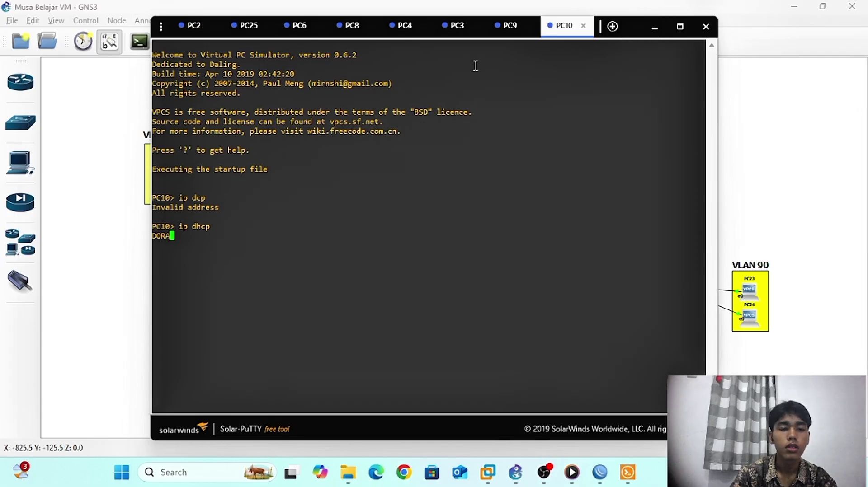
{"action": "left_click", "coordinate": [655, 29]}
- Open the console of PC7 in VLAN 20, request a DHCP address with "ip dhcp" and return to the topology
{"action": "double_click", "coordinate": [161, 164]}
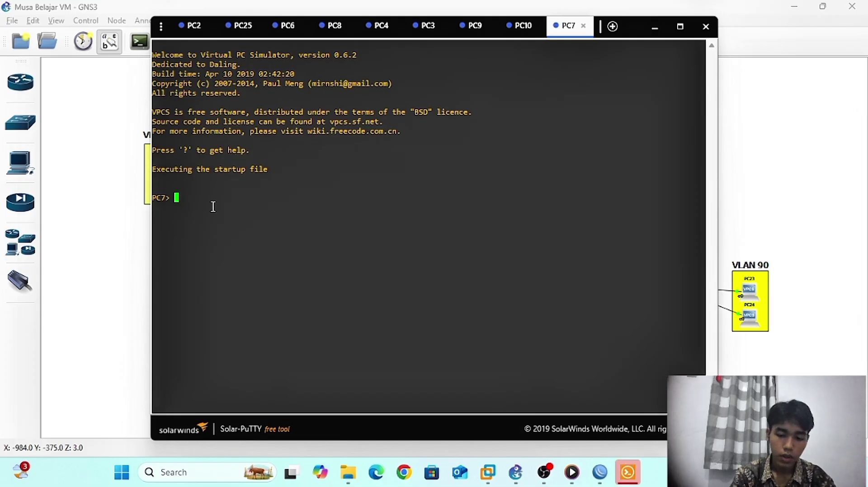
{"action": "type", "text": "ip"}
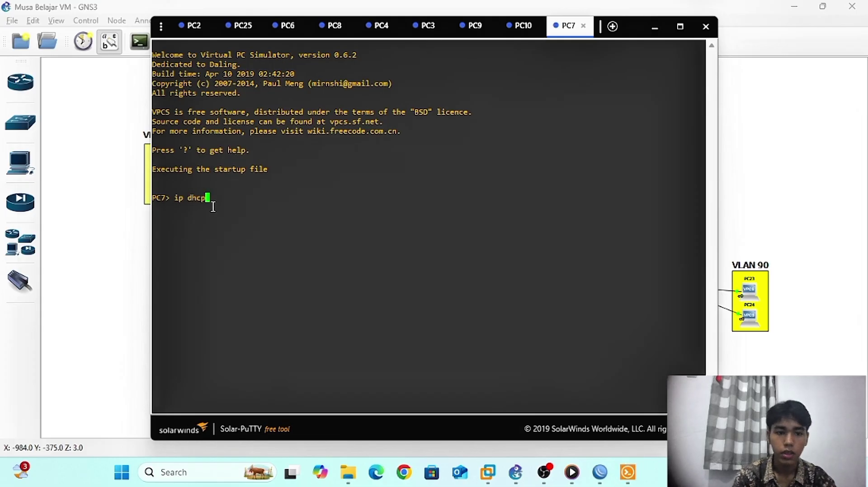
{"action": "type", "text": " dhcp"}
{"action": "key", "text": "Return"}
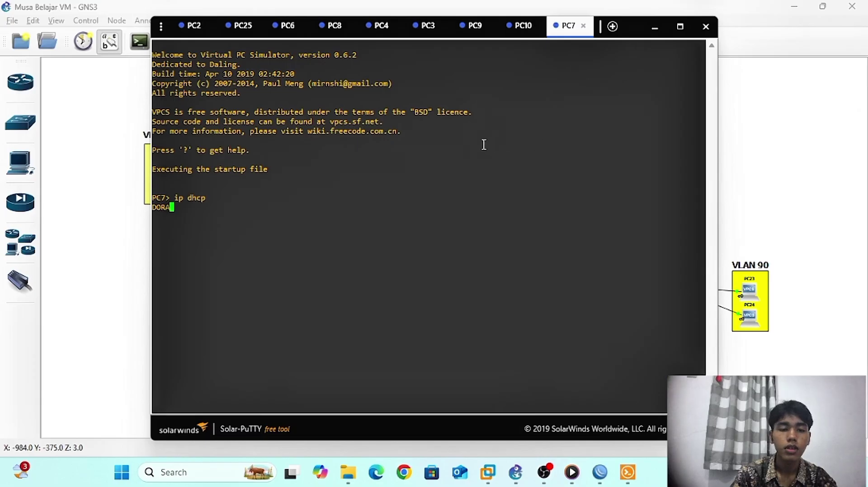
{"action": "left_click", "coordinate": [115, 255]}
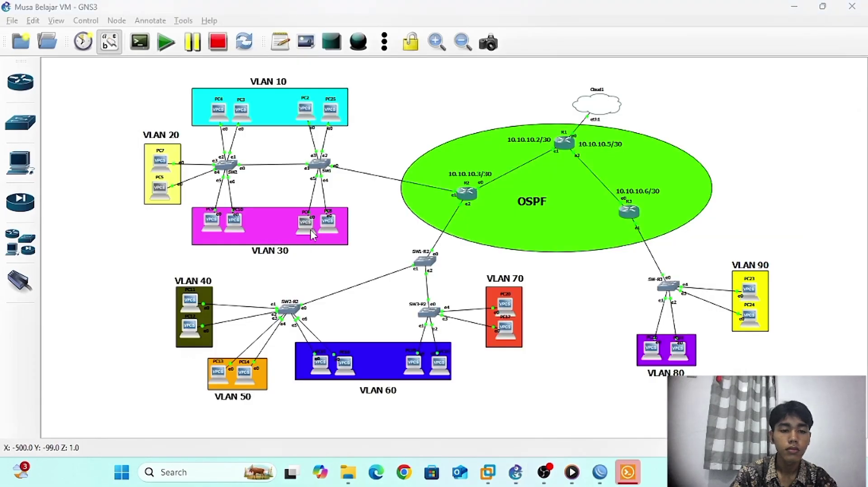
- Request a DHCP address with "ip dhcp" on PC5, the other VLAN 20 computer, and return to the topology
{"action": "double_click", "coordinate": [160, 188]}
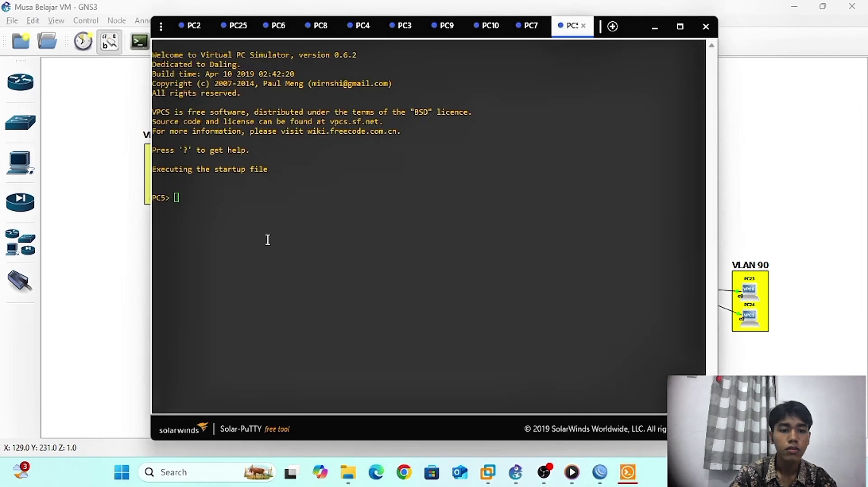
{"action": "left_click", "coordinate": [262, 239]}
{"action": "type", "text": "ip "}
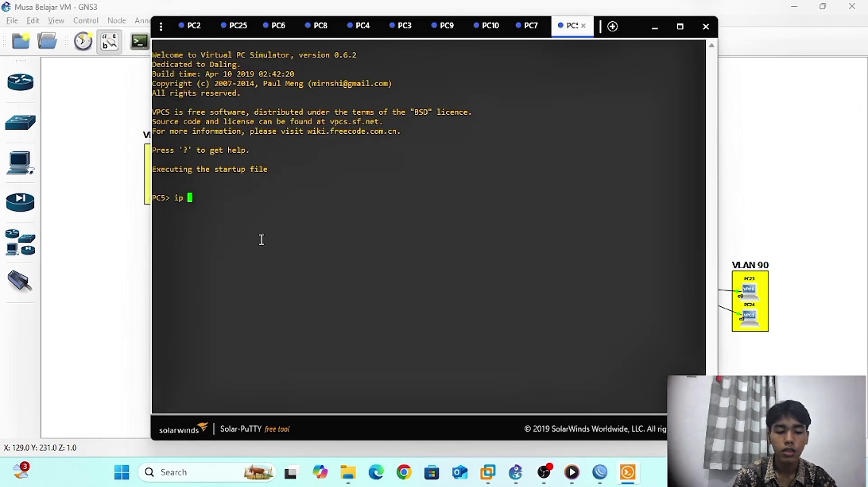
{"action": "type", "text": "dh"}
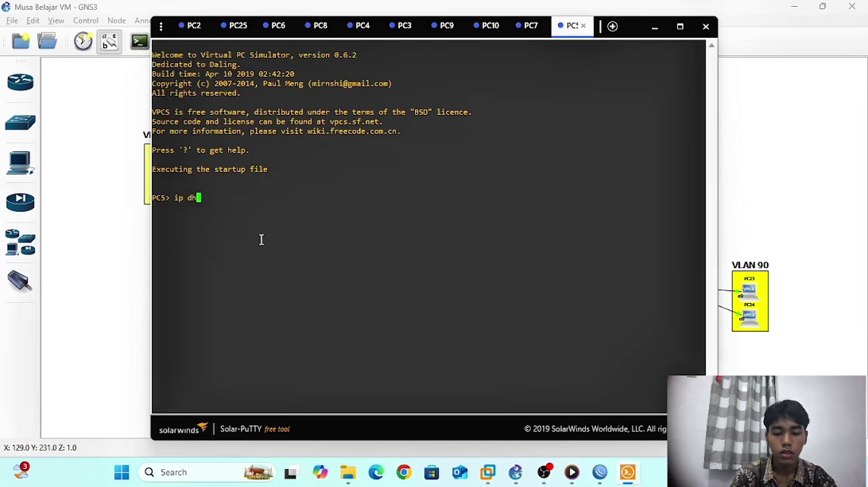
{"action": "type", "text": "cp"}
{"action": "key", "text": "Return"}
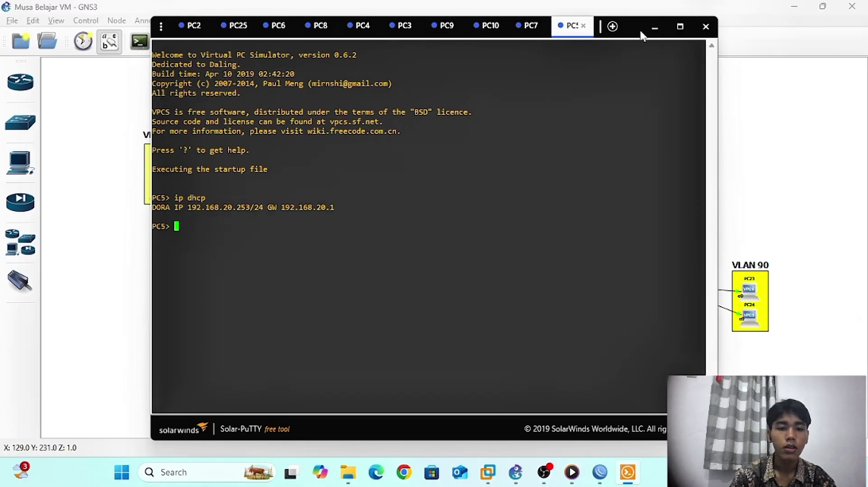
{"action": "left_click", "coordinate": [654, 27]}
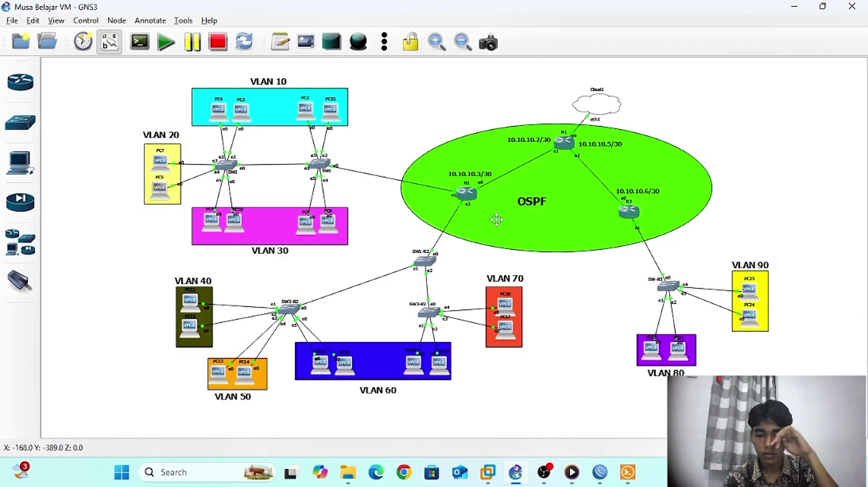
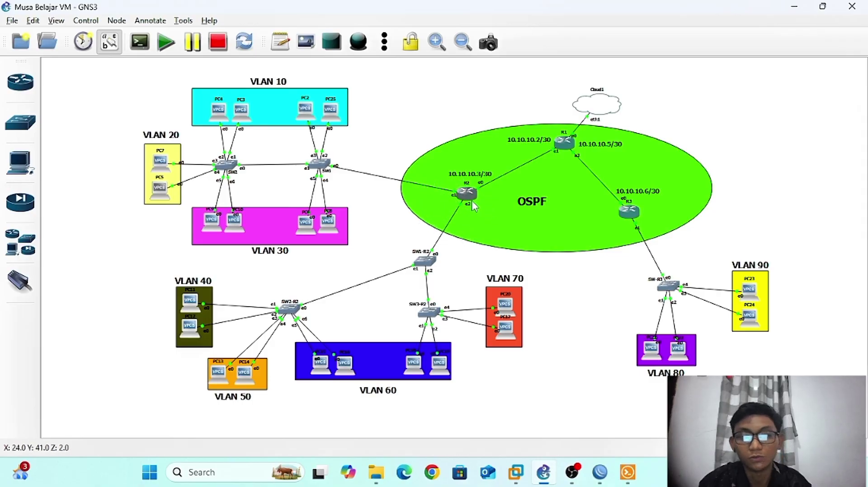
- Minimize GNS3 and close the WinBox sessions of the two switches, leaving R2's session open
{"action": "left_click", "coordinate": [794, 7]}
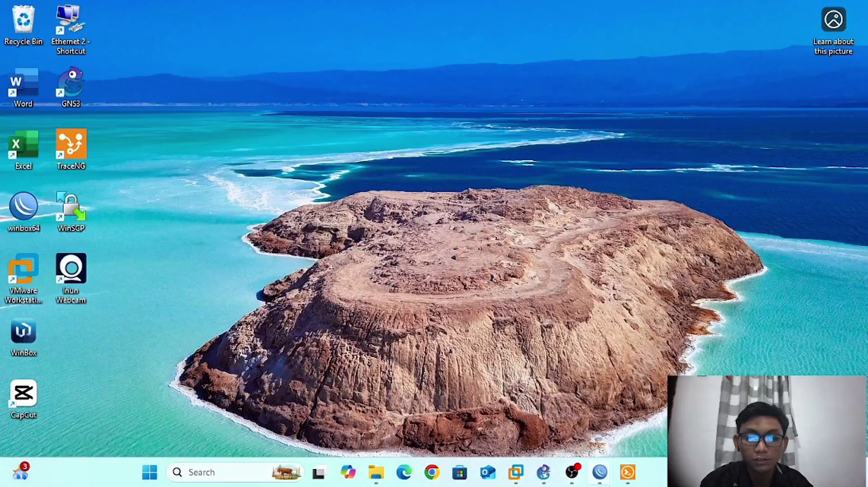
{"action": "mouse_move", "coordinate": [599, 472]}
{"action": "mouse_move", "coordinate": [496, 413]}
{"action": "mouse_move", "coordinate": [732, 409]}
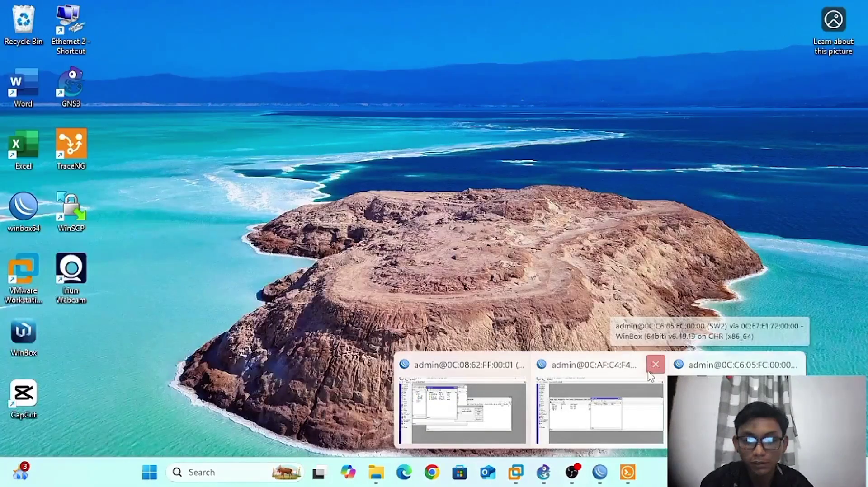
{"action": "left_click", "coordinate": [656, 365]}
{"action": "left_click", "coordinate": [724, 364]}
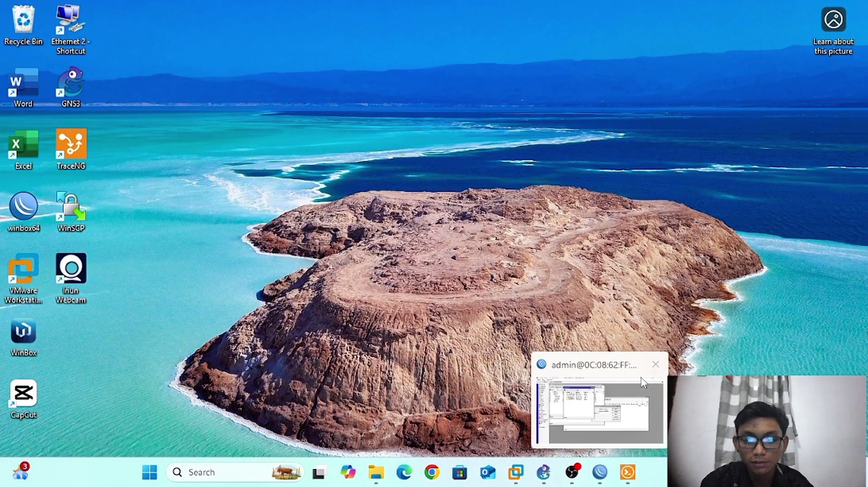
- Switch to R2's WinBox session and close its Address List and Traffic Accounting windows
{"action": "left_click", "coordinate": [622, 391]}
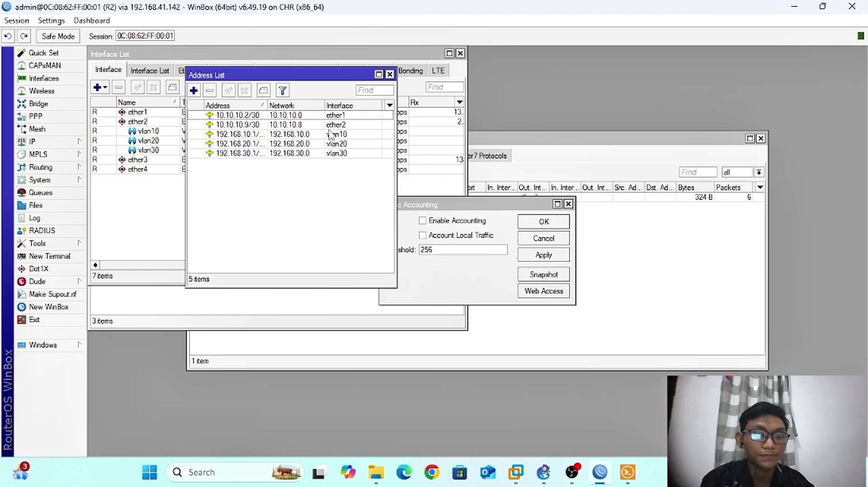
{"action": "left_click", "coordinate": [389, 74]}
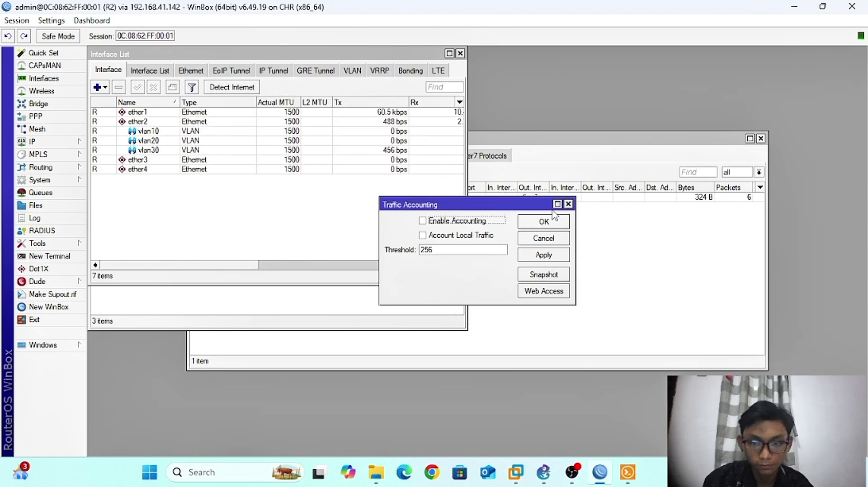
{"action": "left_click", "coordinate": [569, 205]}
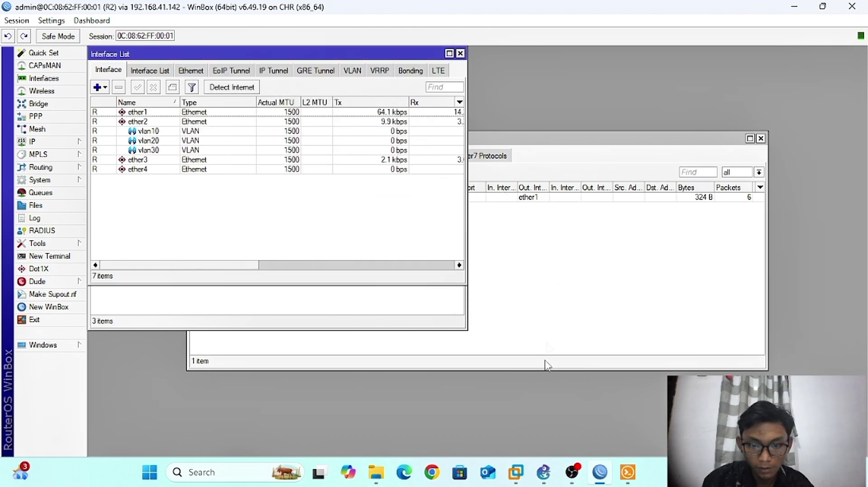
- Check R2's links in the GNS3 topology, then create VLAN interface vlan40 on R2 with VLAN ID 40 on ether3
{"action": "left_click", "coordinate": [545, 475]}
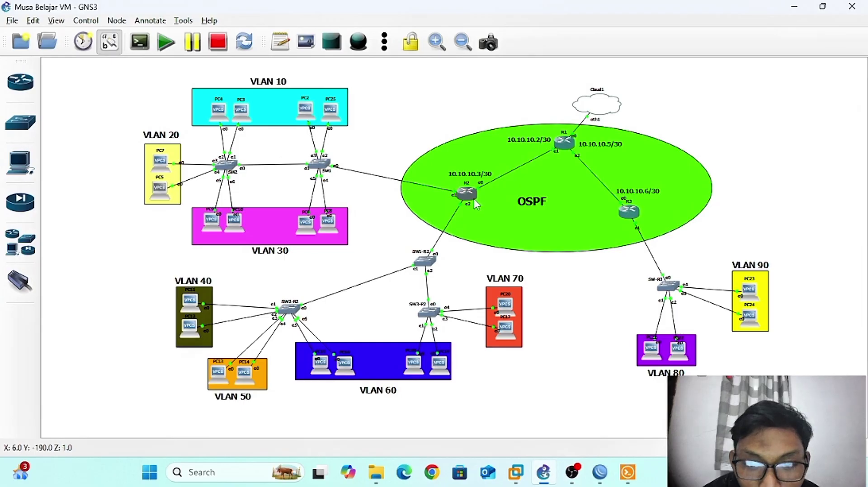
{"action": "mouse_move", "coordinate": [432, 265]}
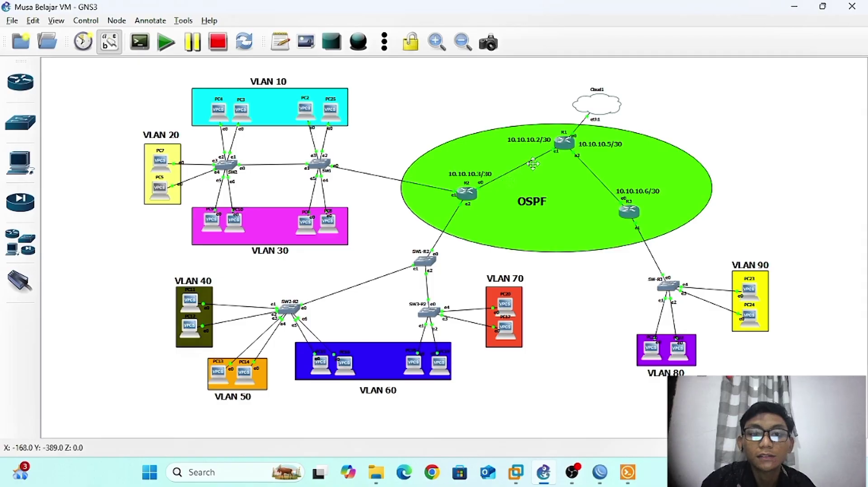
{"action": "left_click", "coordinate": [790, 6]}
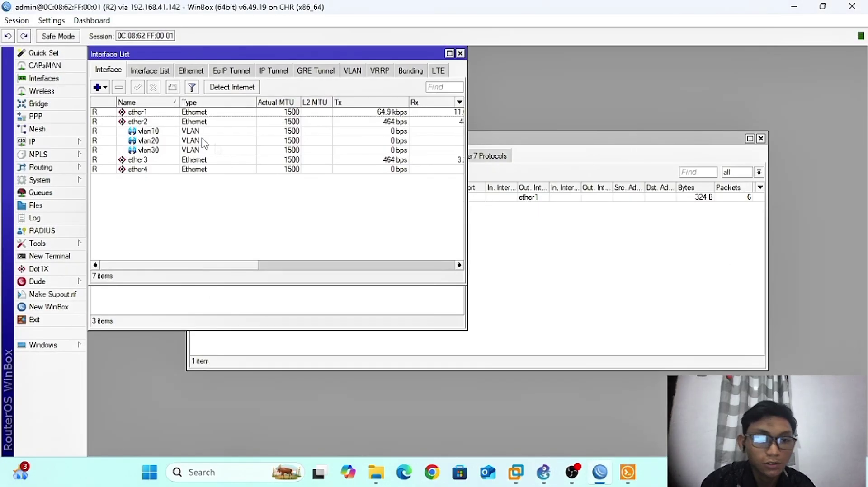
{"action": "left_click", "coordinate": [98, 88]}
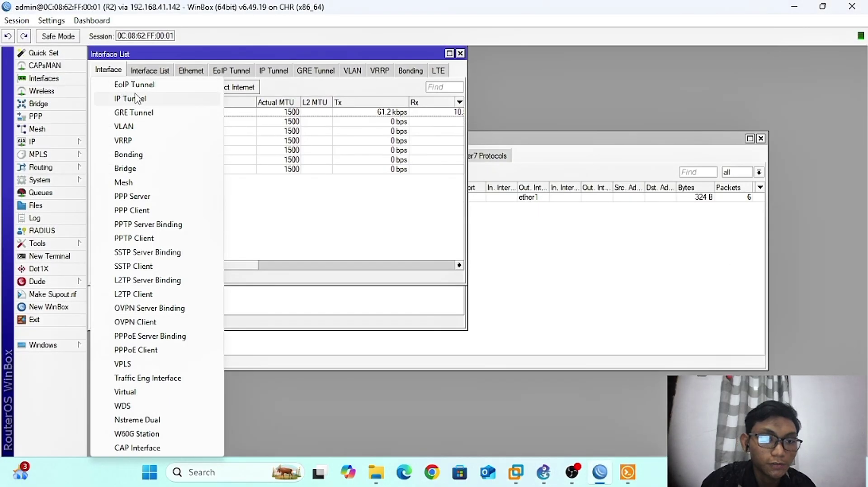
{"action": "left_click", "coordinate": [138, 129]}
{"action": "left_click", "coordinate": [230, 88]}
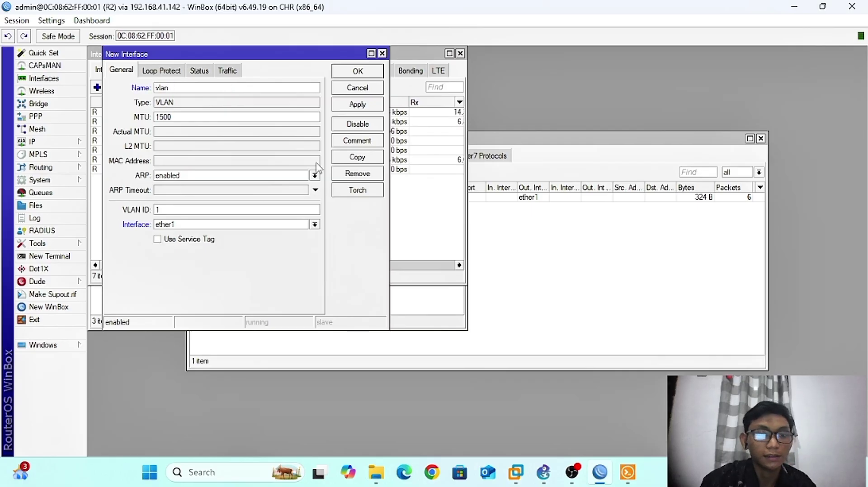
{"action": "left_click", "coordinate": [238, 226]}
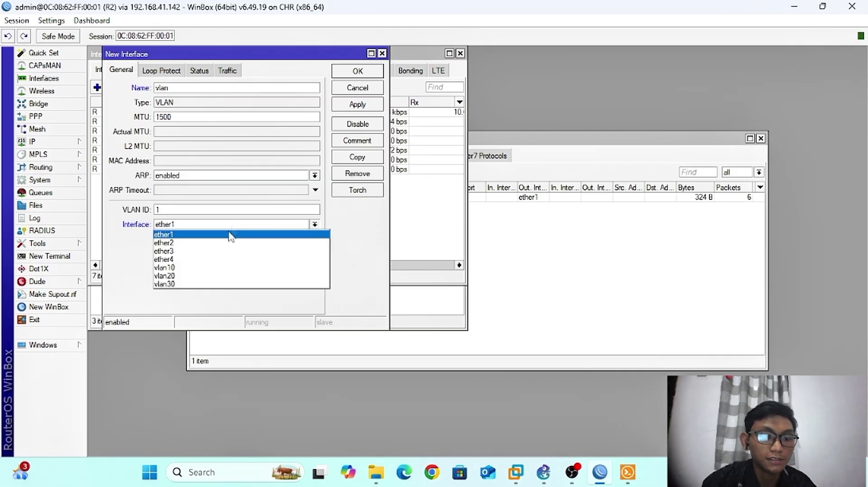
{"action": "left_click", "coordinate": [219, 250]}
{"action": "left_click", "coordinate": [211, 89]}
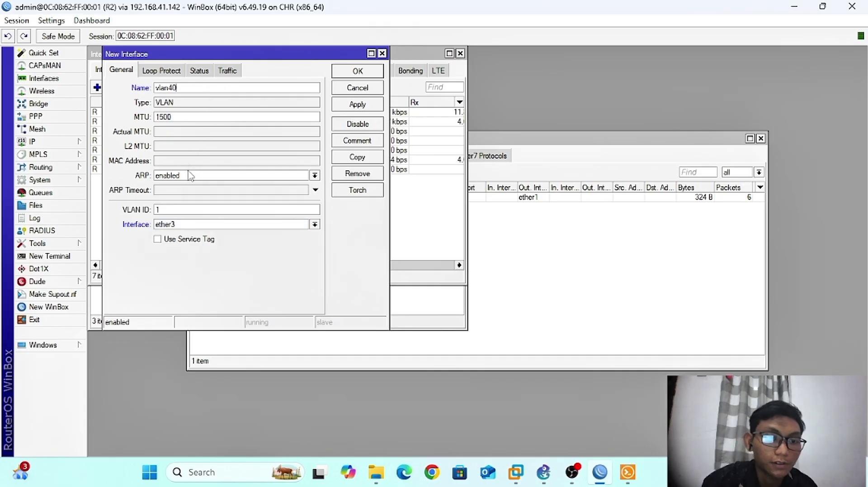
{"action": "key", "text": "BackSpace"}
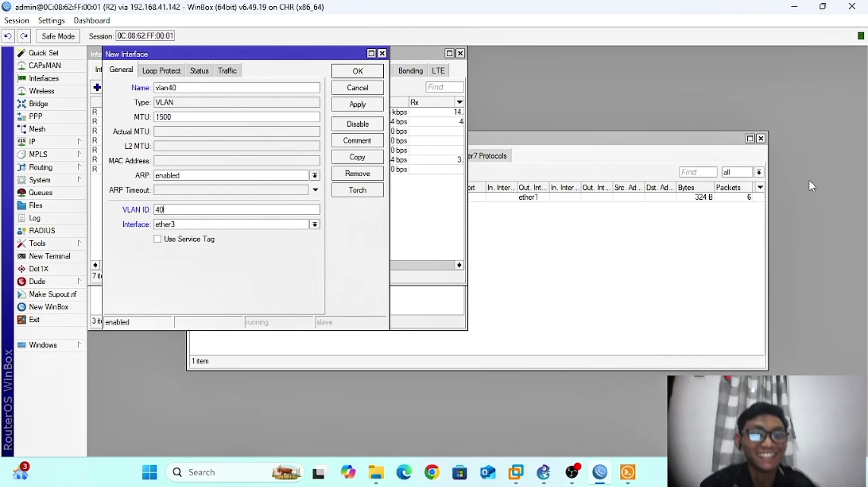
{"action": "left_click", "coordinate": [342, 107]}
{"action": "left_click", "coordinate": [357, 72]}
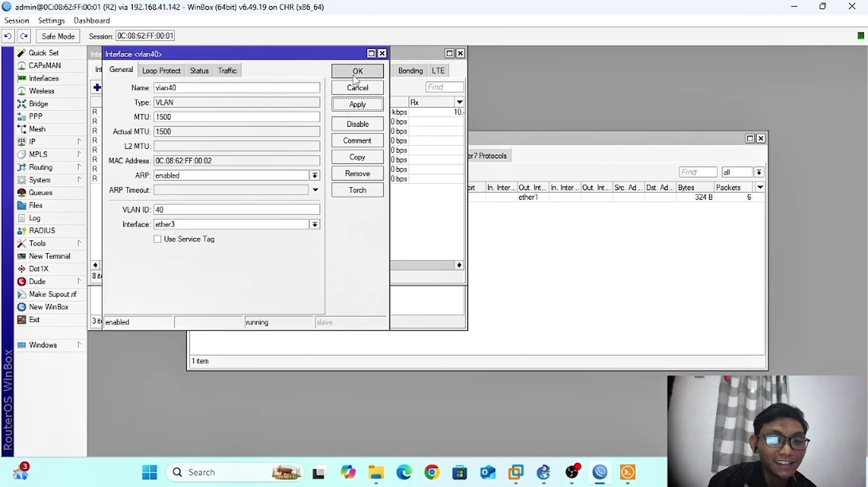
- Create VLAN interface vlan50 on R2 with VLAN ID 50 on ether3
{"action": "left_click", "coordinate": [97, 87]}
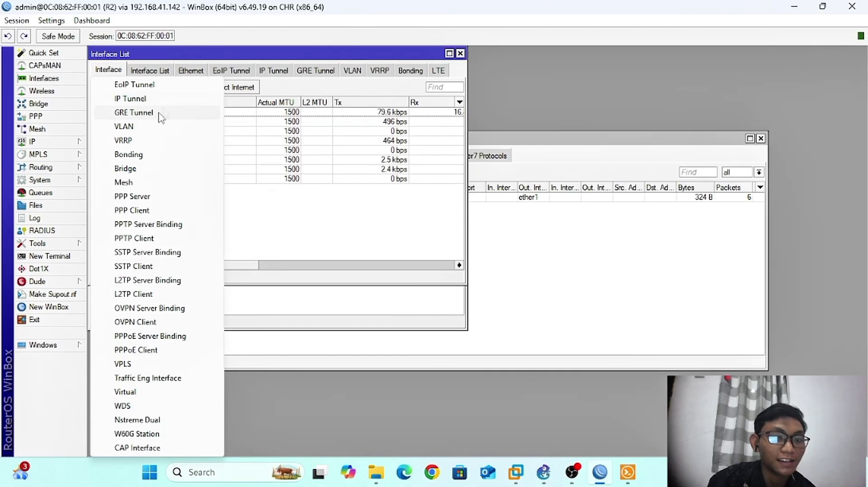
{"action": "left_click", "coordinate": [157, 128]}
{"action": "left_click", "coordinate": [235, 90]}
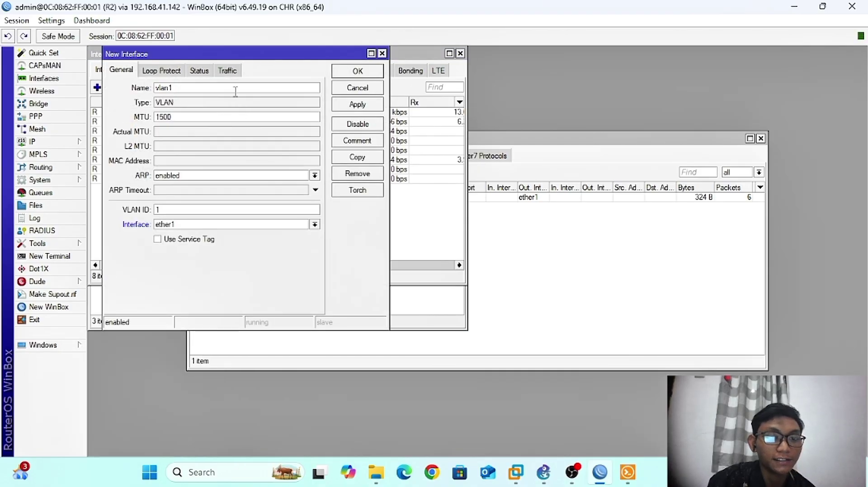
{"action": "type", "text": "50"}
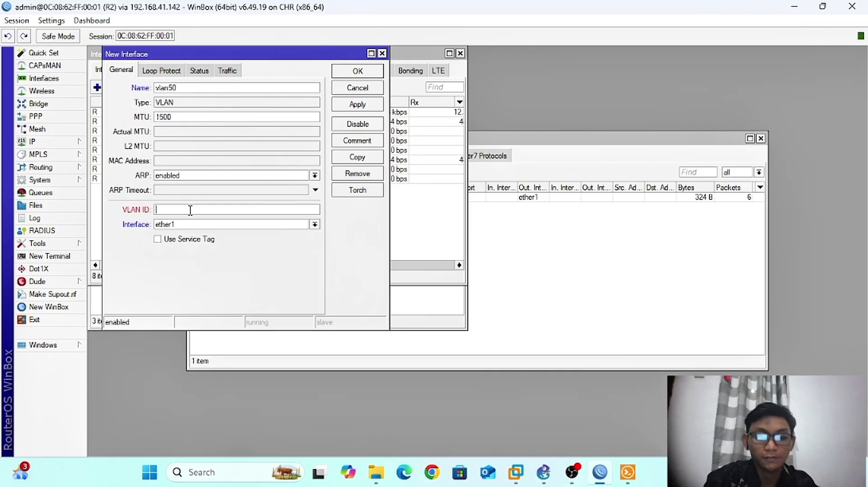
{"action": "type", "text": "50"}
{"action": "left_click", "coordinate": [180, 225]}
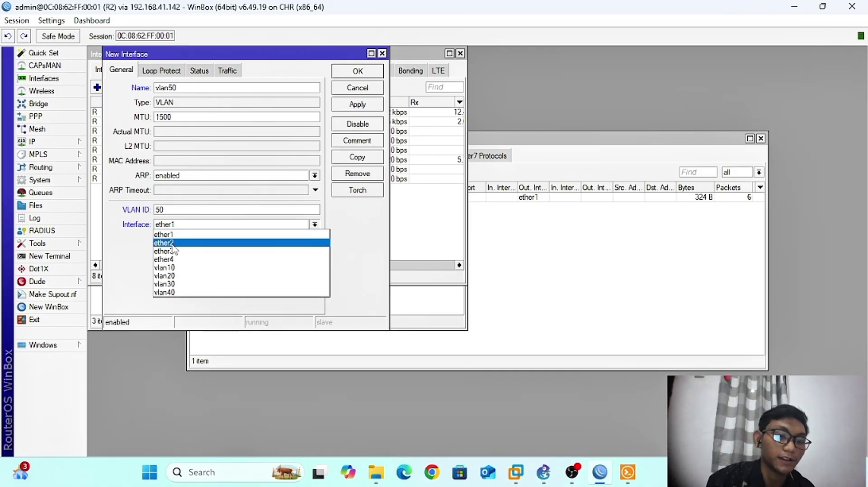
{"action": "left_click", "coordinate": [175, 250]}
{"action": "left_click", "coordinate": [357, 104]}
{"action": "left_click", "coordinate": [357, 71]}
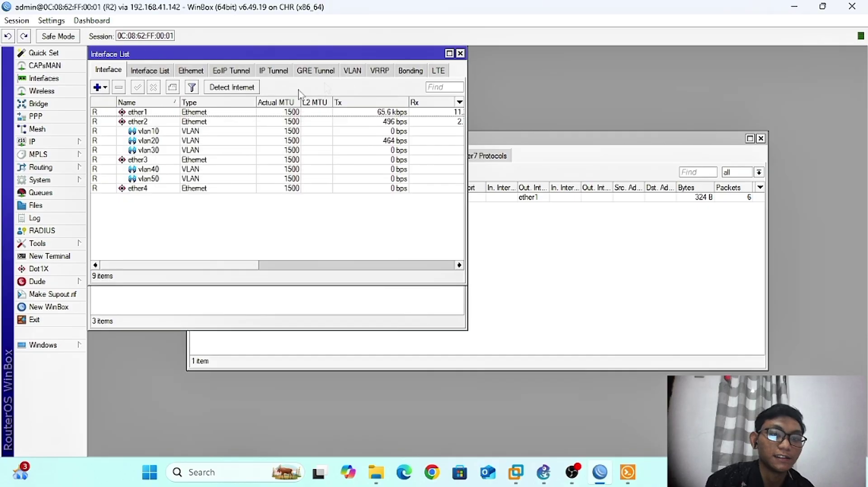
- Create VLAN interface vlan60 on R2 with VLAN ID 60 on ether3
{"action": "left_click", "coordinate": [105, 88]}
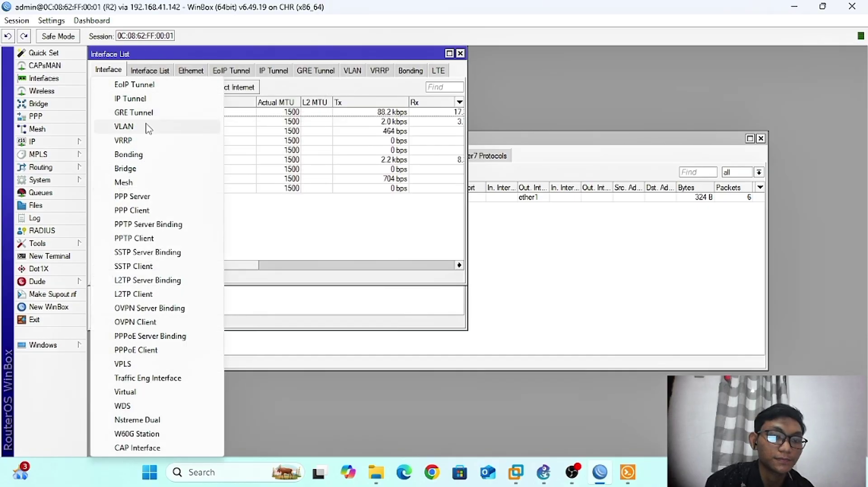
{"action": "left_click", "coordinate": [151, 127]}
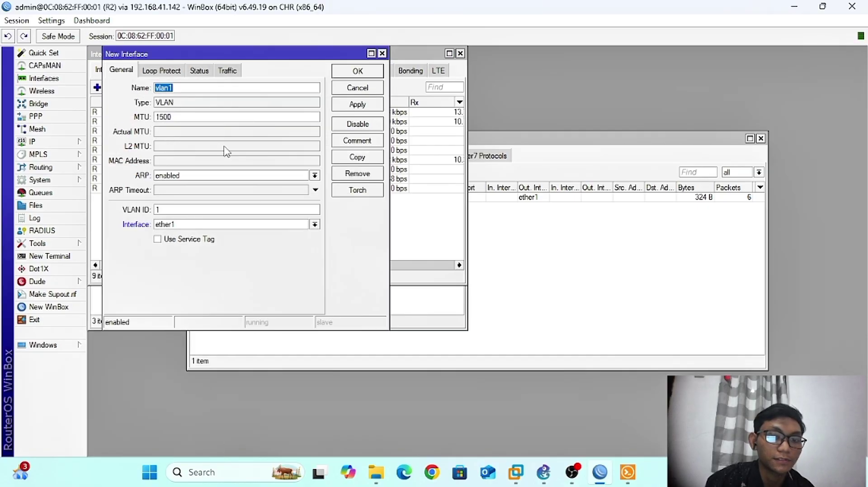
{"action": "left_click", "coordinate": [215, 88]}
{"action": "key", "text": "BackSpace"}
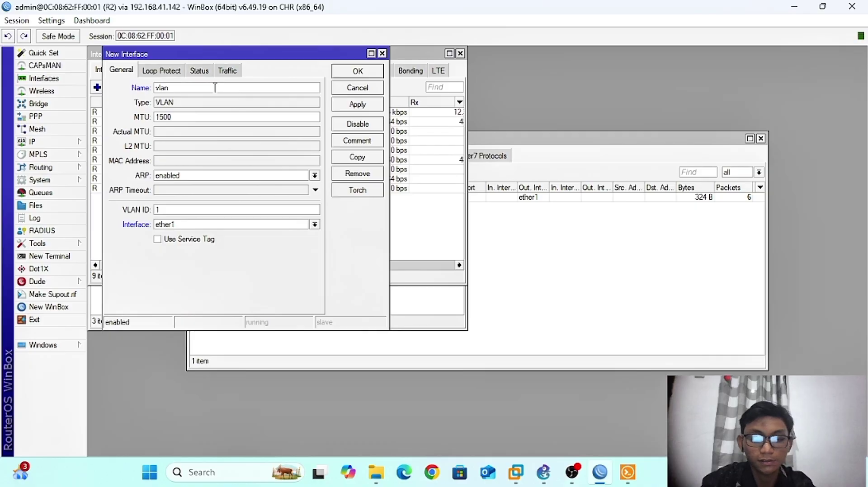
{"action": "type", "text": "60"}
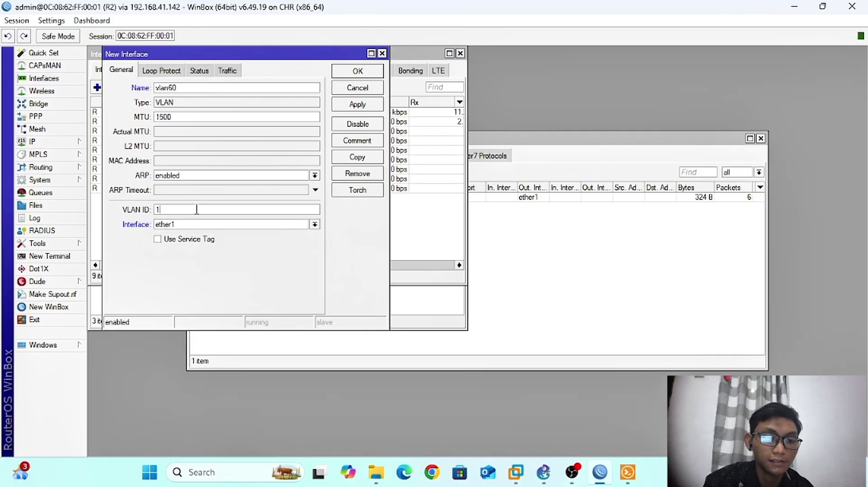
{"action": "key", "text": "BackSpace"}
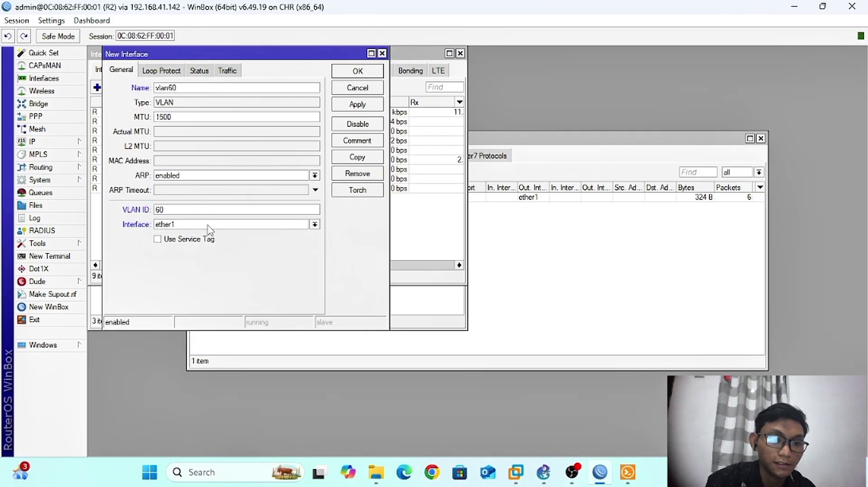
{"action": "left_click", "coordinate": [209, 225]}
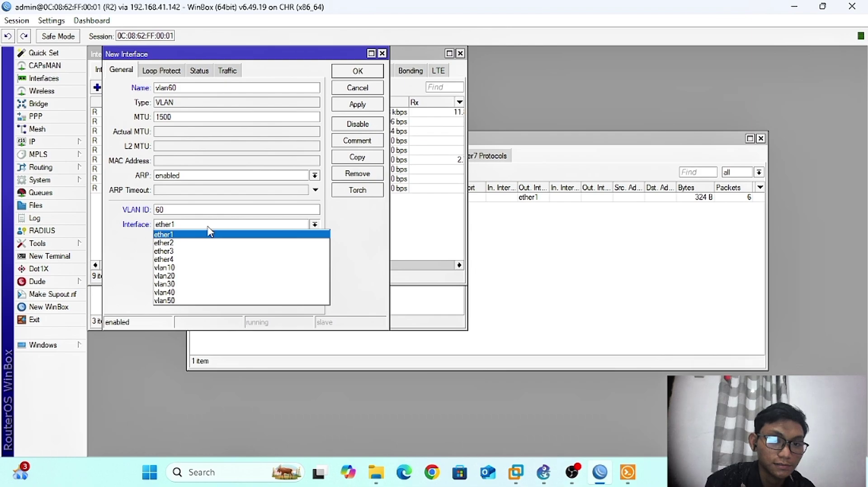
{"action": "left_click", "coordinate": [199, 251]}
{"action": "left_click", "coordinate": [356, 109]}
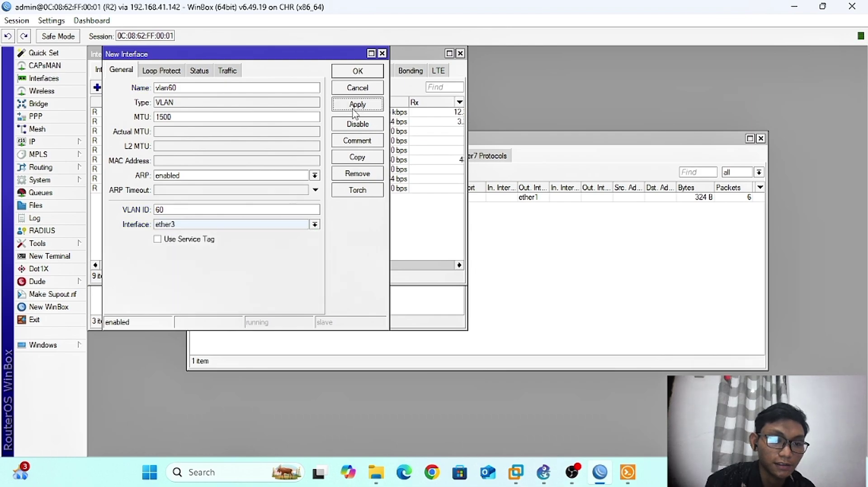
{"action": "left_click", "coordinate": [357, 72]}
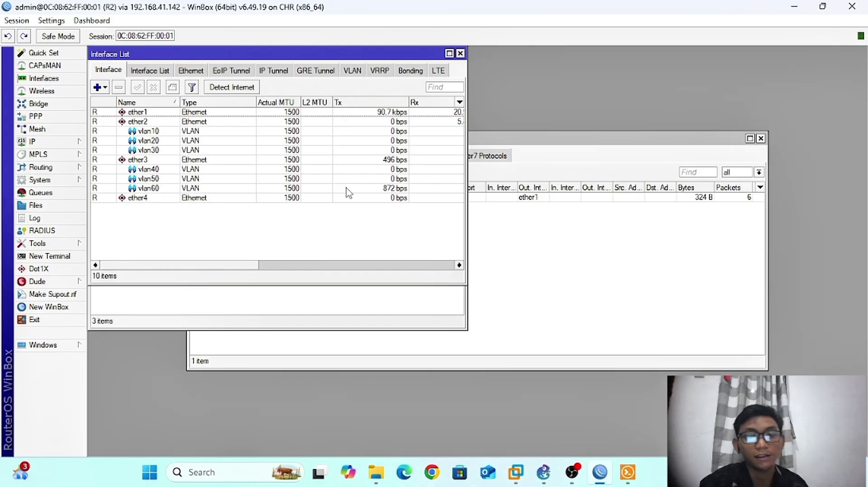
{"action": "left_click", "coordinate": [572, 472]}
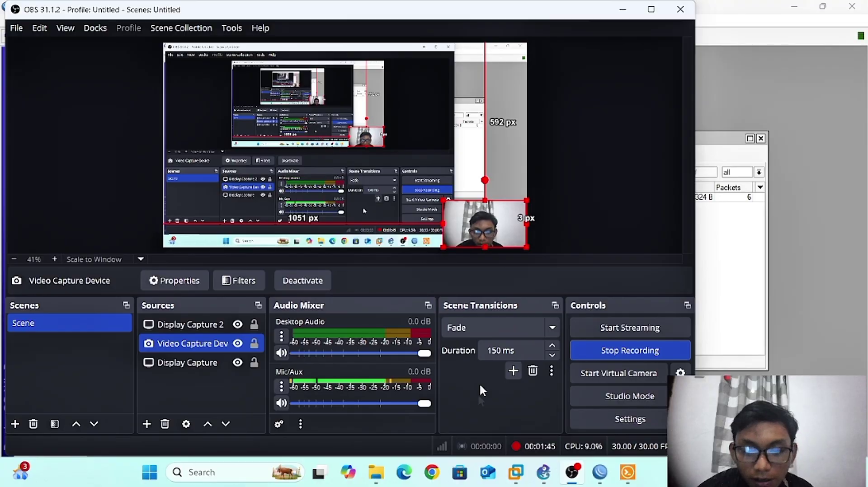
{"action": "left_click", "coordinate": [623, 9]}
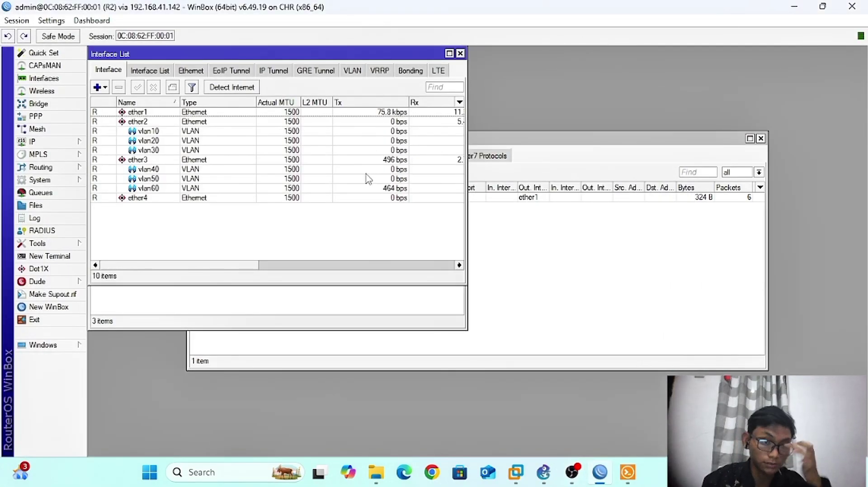
- Assign the IP address 192.168.40.1/24 to interface vlan40 on R2
{"action": "left_click", "coordinate": [71, 144]}
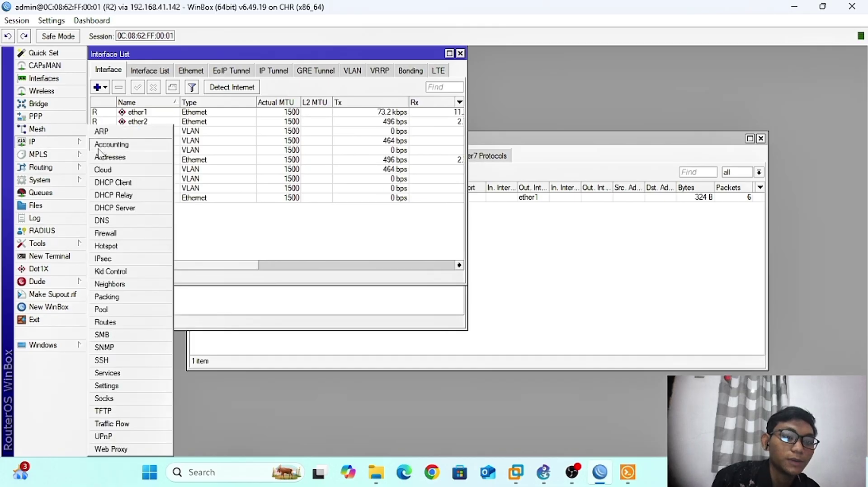
{"action": "left_click", "coordinate": [111, 160]}
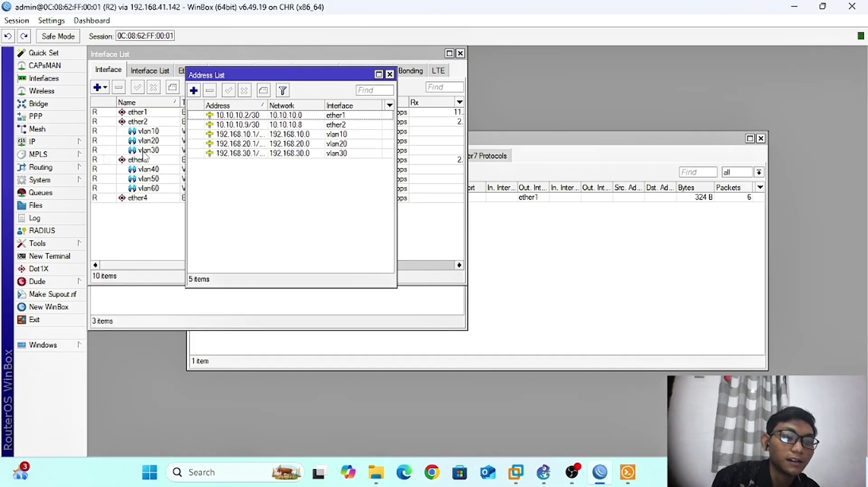
{"action": "left_click", "coordinate": [194, 91]}
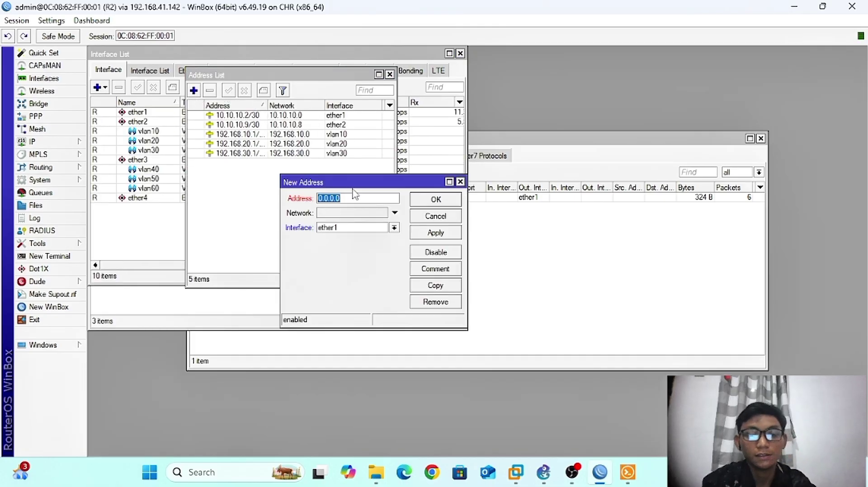
{"action": "type", "text": "192.168."}
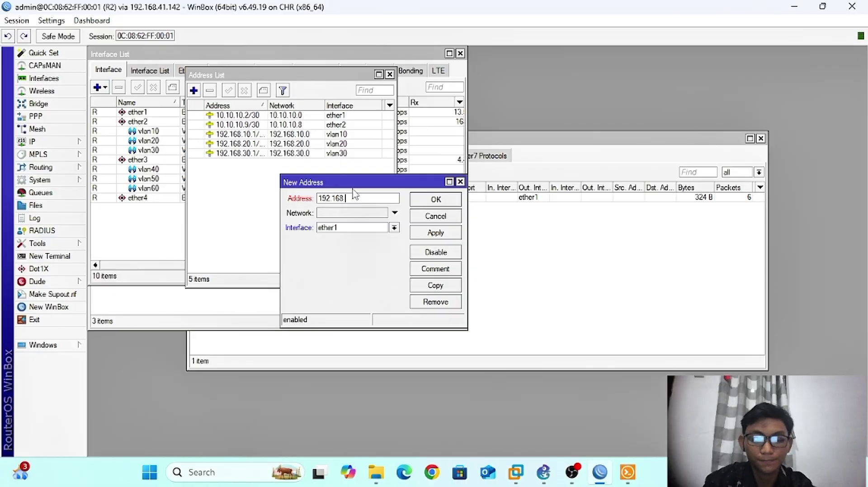
{"action": "type", "text": "40.1/24"}
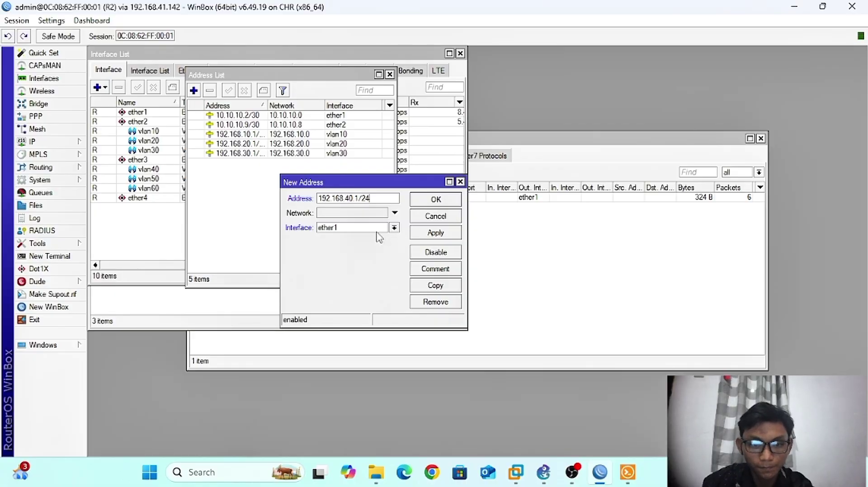
{"action": "left_click", "coordinate": [376, 230]}
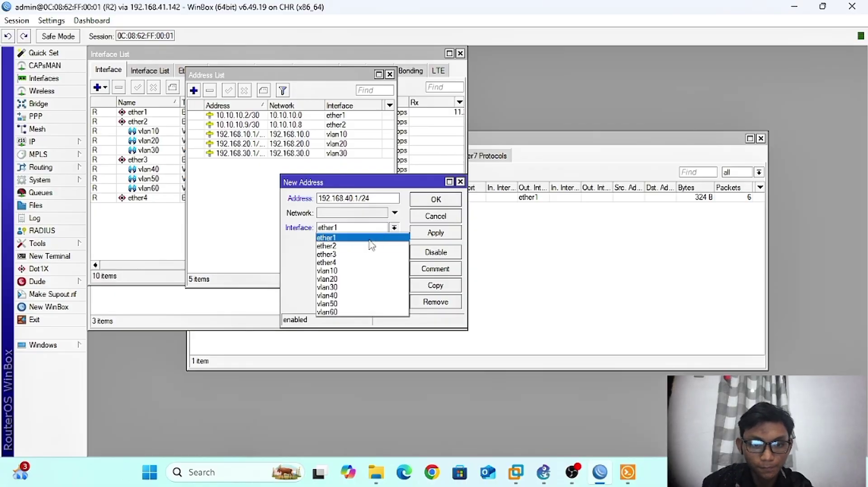
{"action": "left_click", "coordinate": [358, 296]}
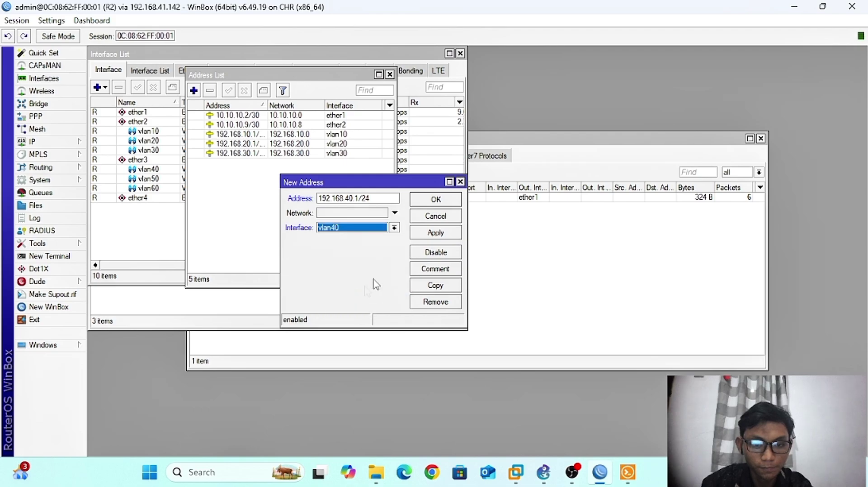
{"action": "left_click", "coordinate": [436, 233]}
{"action": "left_click", "coordinate": [435, 199]}
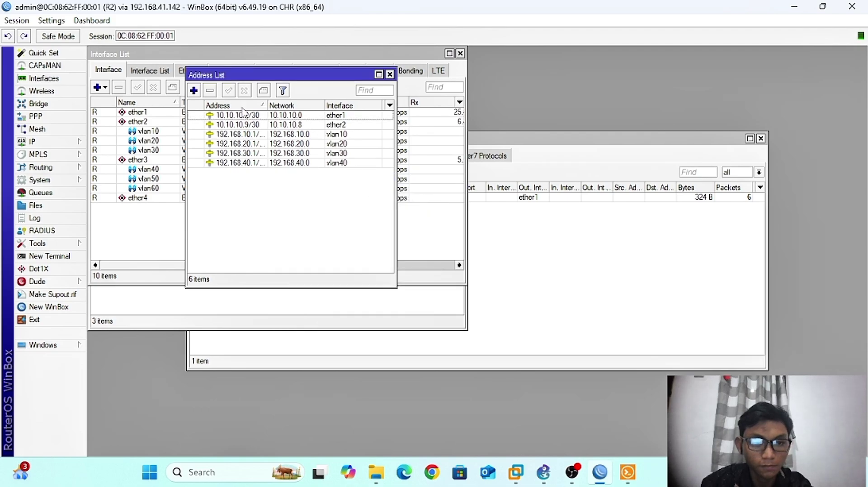
- Assign the IP address 192.168.50.1/24 to interface vlan50 on R2
{"action": "left_click", "coordinate": [193, 90]}
{"action": "type", "text": "192"}
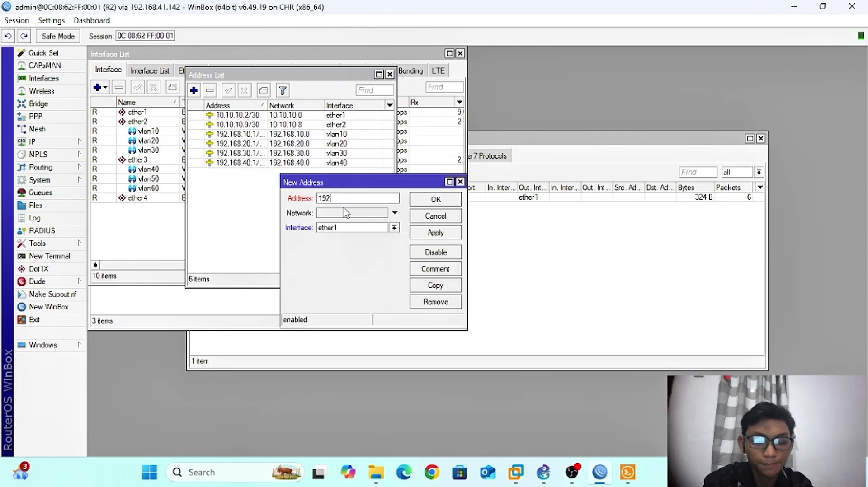
{"action": "type", "text": ".168.5"}
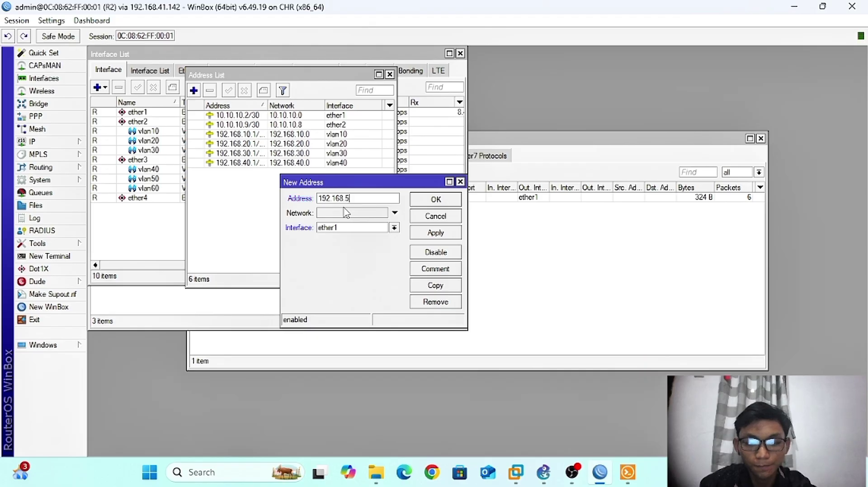
{"action": "type", "text": "0.1/24"}
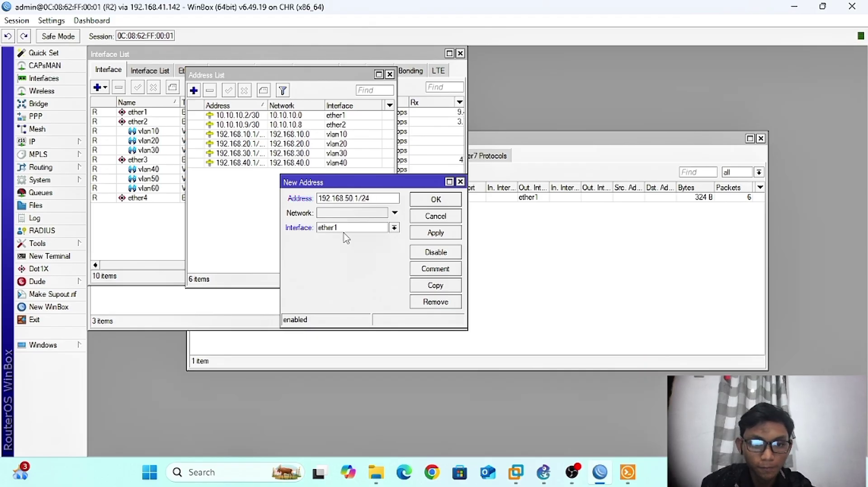
{"action": "left_click", "coordinate": [347, 228]}
{"action": "left_click", "coordinate": [348, 311]}
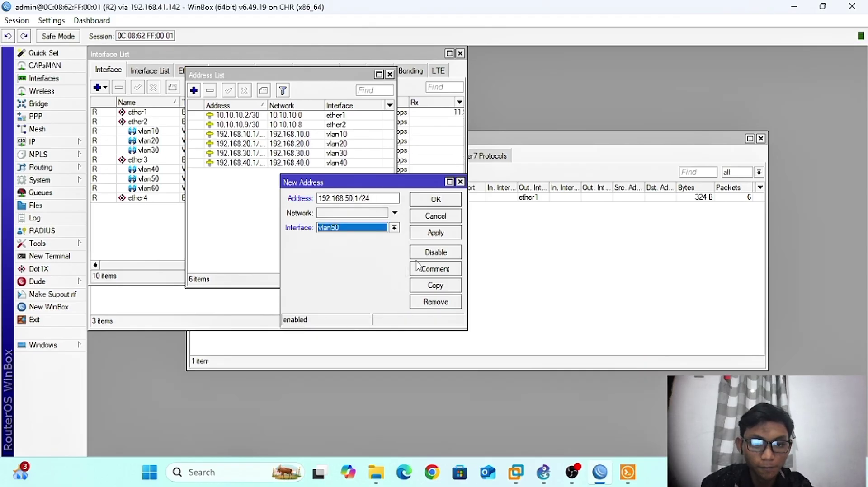
{"action": "left_click", "coordinate": [435, 232]}
{"action": "left_click", "coordinate": [433, 205]}
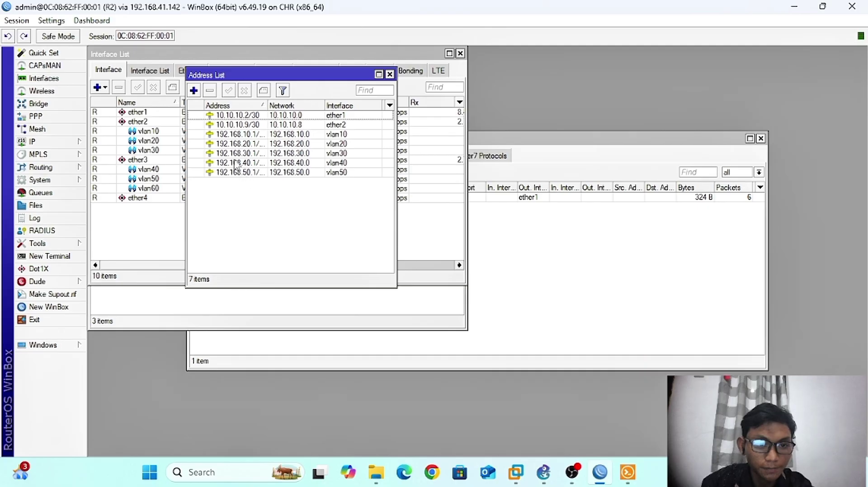
- Assign the IP address 192.168.60.1/24 to interface vlan60 on R2 and close the address list
{"action": "left_click", "coordinate": [193, 90]}
{"action": "type", "text": "192.168.60.1"}
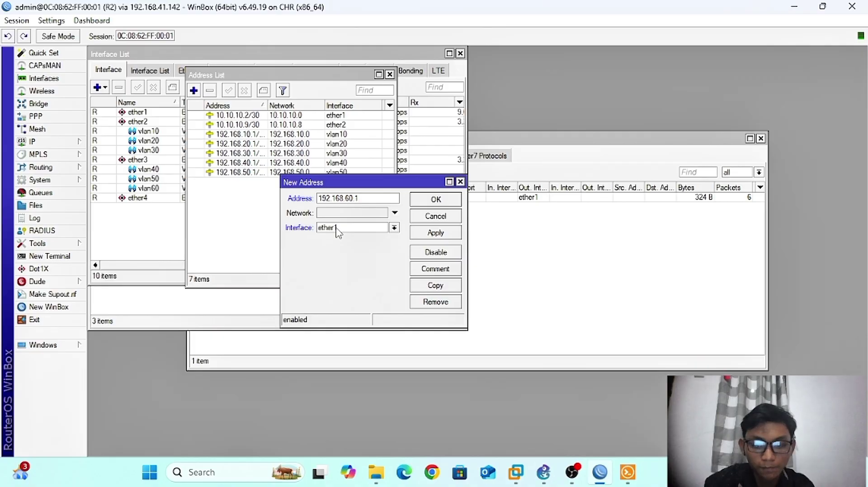
{"action": "type", "text": "/24"}
{"action": "left_click", "coordinate": [319, 228]}
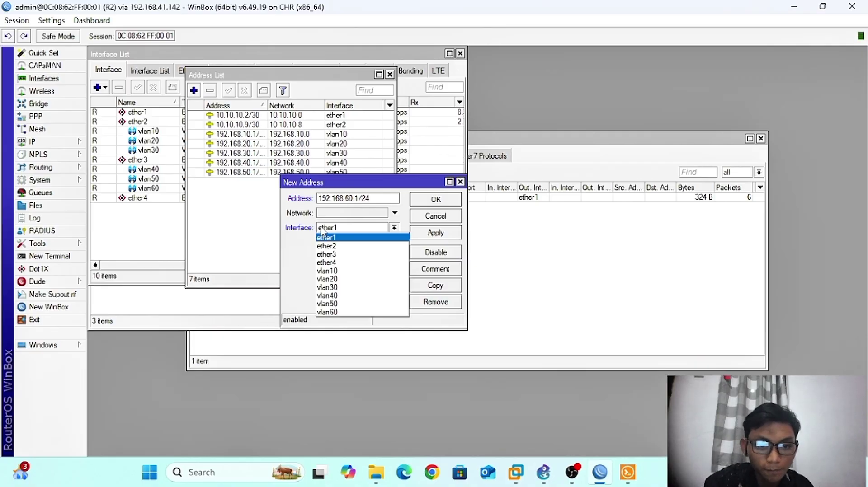
{"action": "left_click", "coordinate": [339, 312]}
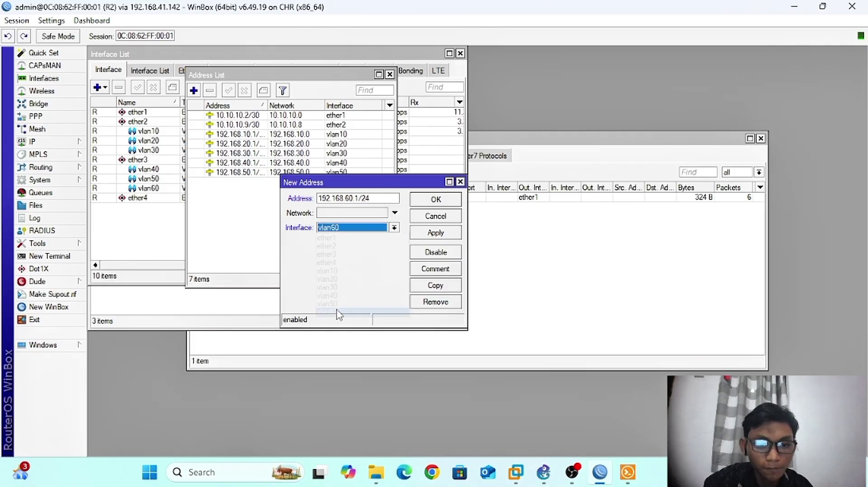
{"action": "left_click", "coordinate": [424, 232]}
{"action": "left_click", "coordinate": [432, 200]}
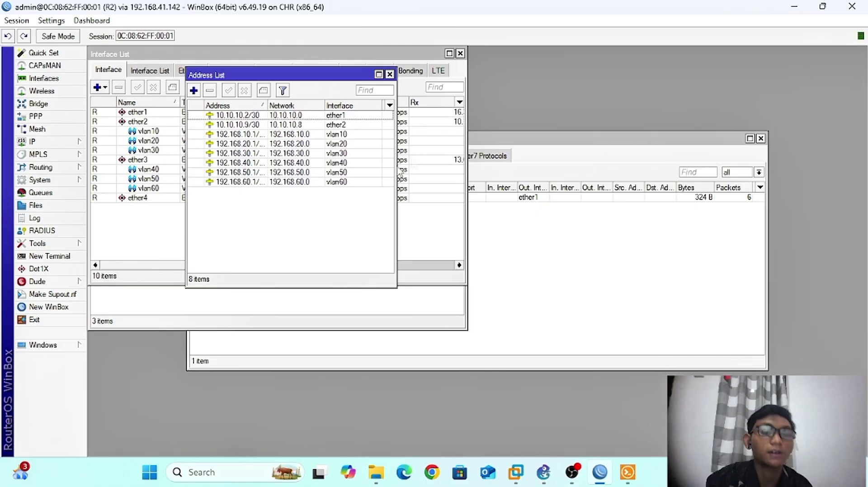
{"action": "left_click", "coordinate": [389, 74]}
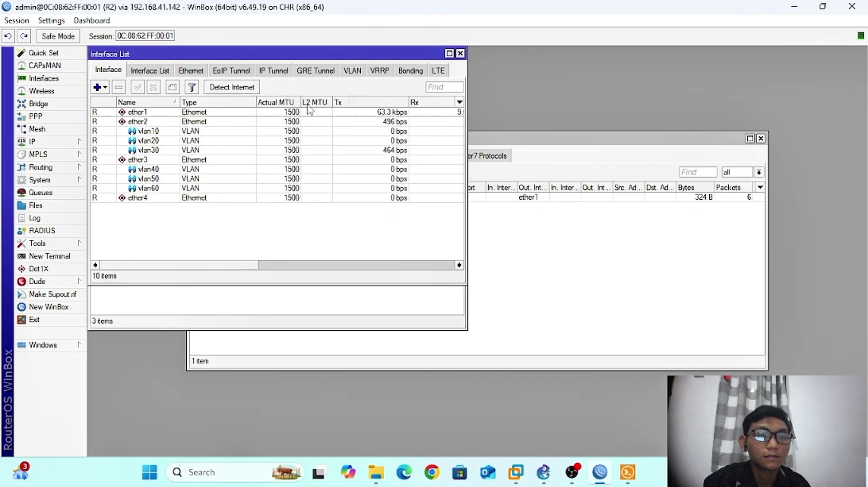
- Set up a DHCP server on R2's vlan40 for network 192.168.40.0/24, accepting the proposed settings
{"action": "left_click", "coordinate": [59, 144]}
{"action": "left_click", "coordinate": [119, 208]}
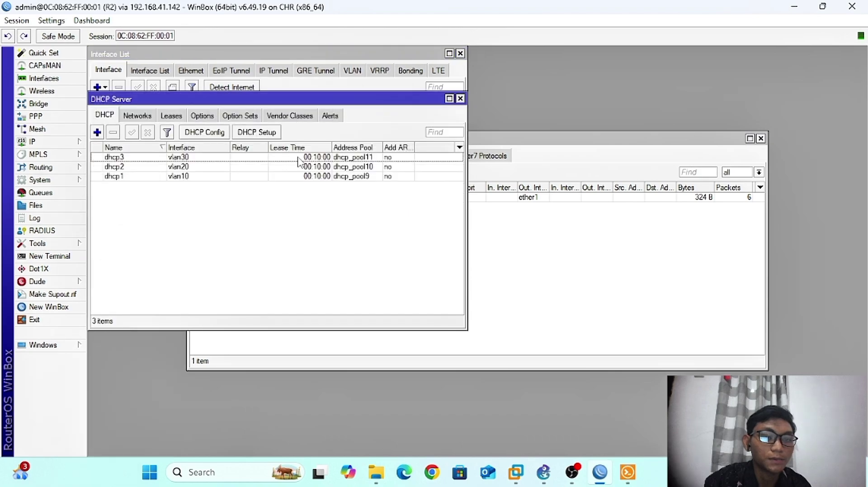
{"action": "left_click", "coordinate": [257, 132]}
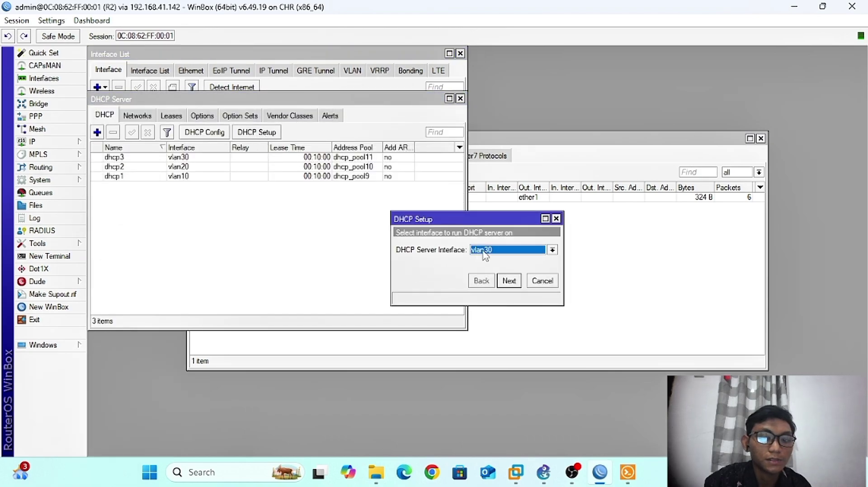
{"action": "left_click", "coordinate": [485, 254]}
{"action": "left_click", "coordinate": [507, 324]}
{"action": "left_click", "coordinate": [511, 284]}
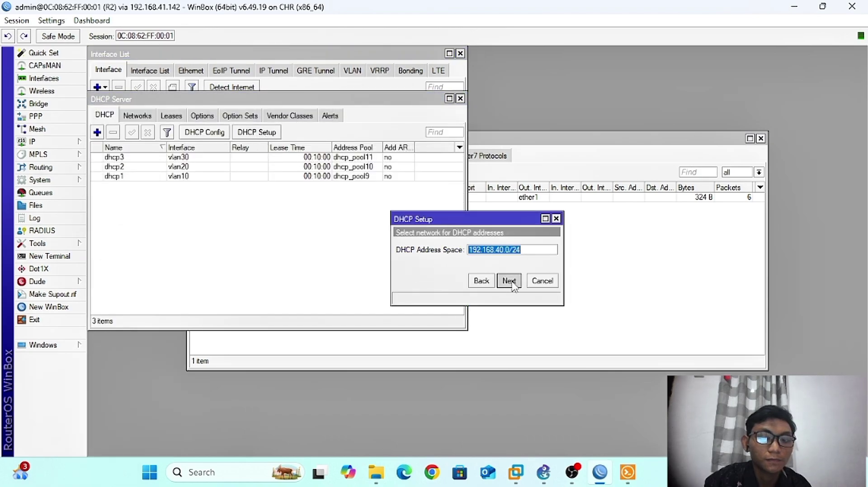
{"action": "left_click", "coordinate": [509, 281]}
{"action": "left_click", "coordinate": [509, 280]}
{"action": "left_click", "coordinate": [510, 281]}
{"action": "left_click", "coordinate": [509, 281]}
{"action": "left_click", "coordinate": [509, 281]}
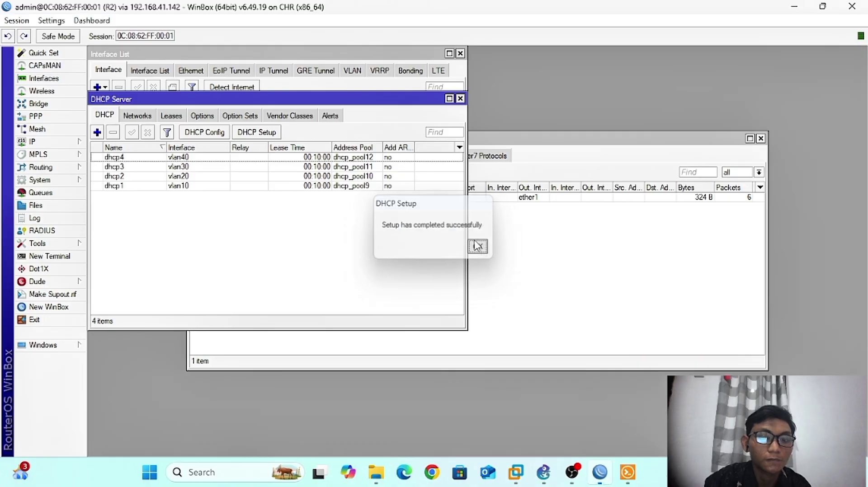
- Set up a DHCP server on R2's vlan50 with the proposed settings, including DNS servers 8.8.8.8 and 1.1.1.1
{"action": "left_click", "coordinate": [257, 132]}
{"action": "left_click", "coordinate": [491, 251]}
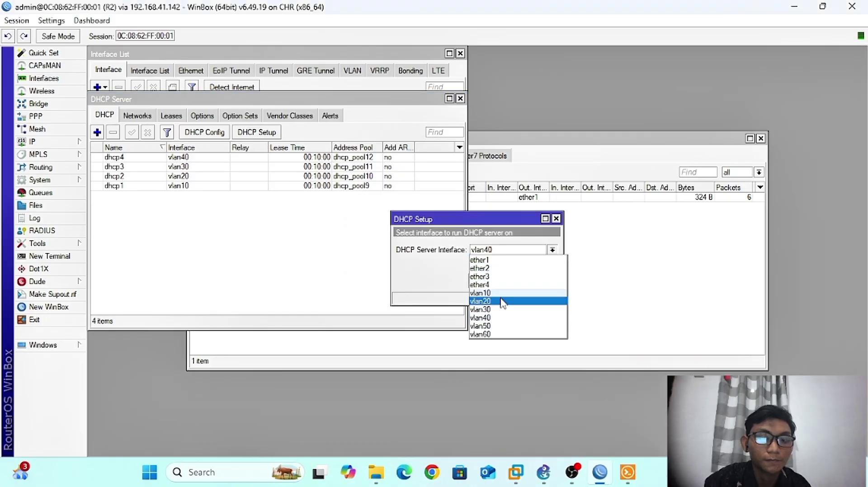
{"action": "left_click", "coordinate": [507, 328]}
{"action": "left_click", "coordinate": [509, 281]}
{"action": "left_click", "coordinate": [509, 280]}
{"action": "left_click", "coordinate": [509, 281]}
{"action": "left_click", "coordinate": [509, 281]}
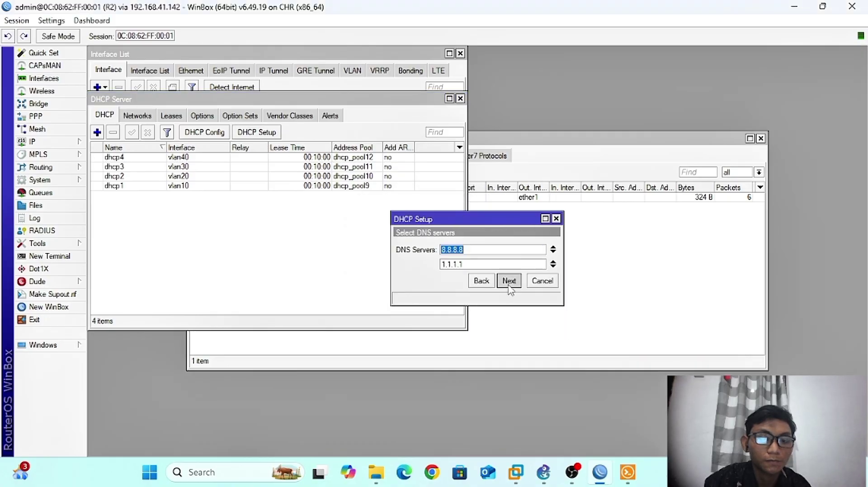
{"action": "left_click", "coordinate": [509, 281]}
{"action": "left_click", "coordinate": [509, 281]}
{"action": "left_click", "coordinate": [479, 246]}
- Set up a DHCP server on R2's vlan60, accepting all the proposed settings
{"action": "left_click", "coordinate": [271, 134]}
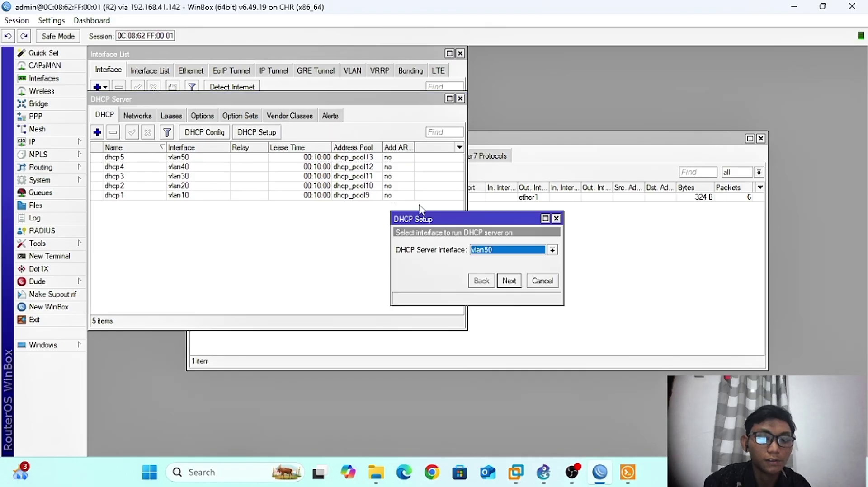
{"action": "left_click", "coordinate": [504, 251]}
{"action": "left_click", "coordinate": [505, 336]}
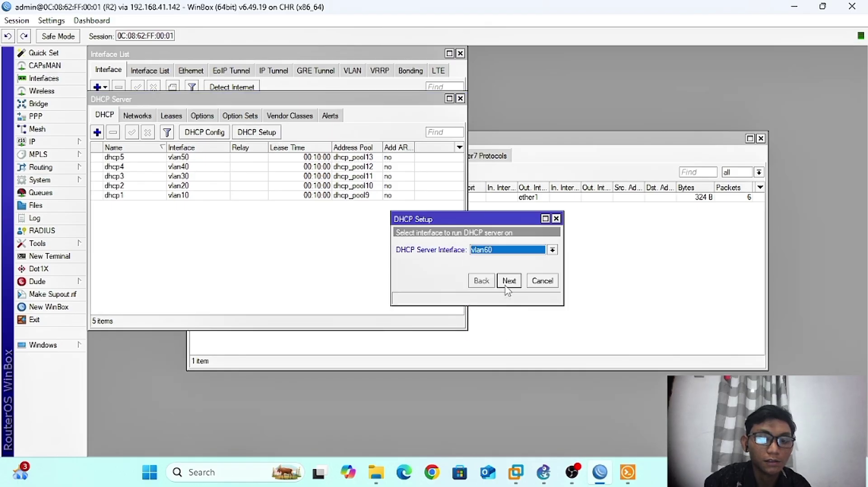
{"action": "left_click", "coordinate": [509, 282]}
{"action": "left_click", "coordinate": [509, 281]}
{"action": "left_click", "coordinate": [509, 281]}
{"action": "left_click", "coordinate": [509, 281]}
{"action": "left_click", "coordinate": [509, 281]}
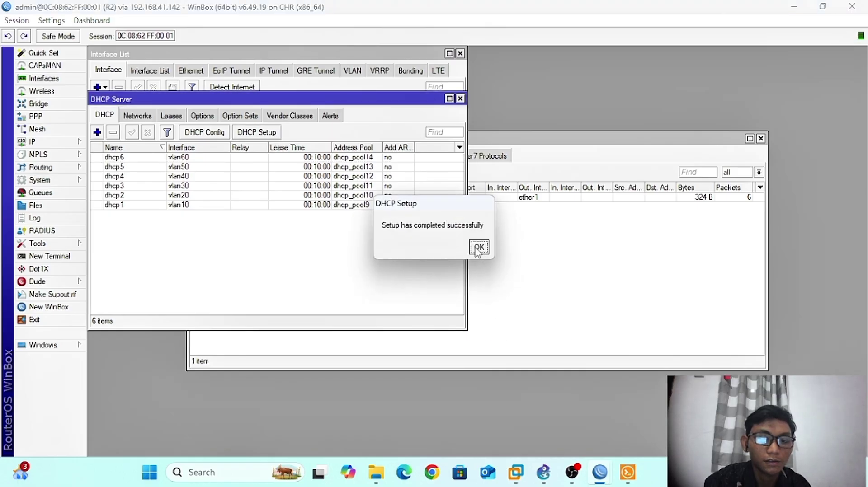
{"action": "left_click", "coordinate": [478, 247]}
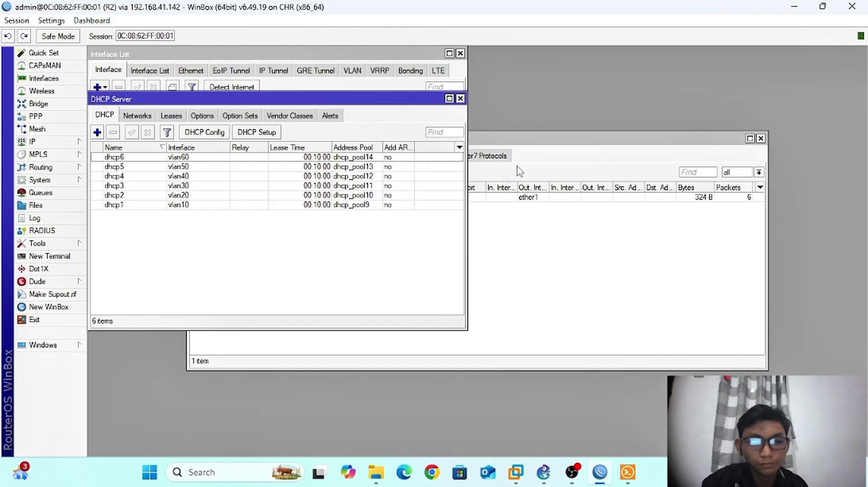
- Check the GNS3 topology, then start a new WinBox instance and connect to RoMON through neighbor R1
{"action": "left_click", "coordinate": [793, 7]}
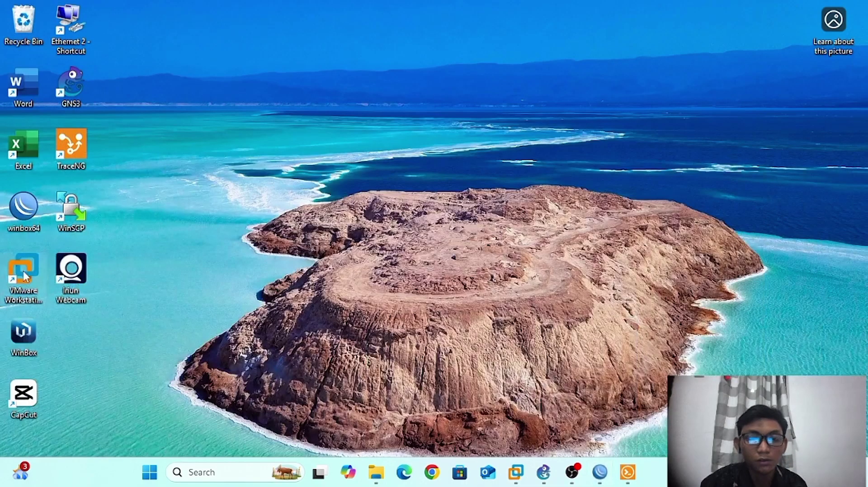
{"action": "left_click", "coordinate": [551, 483]}
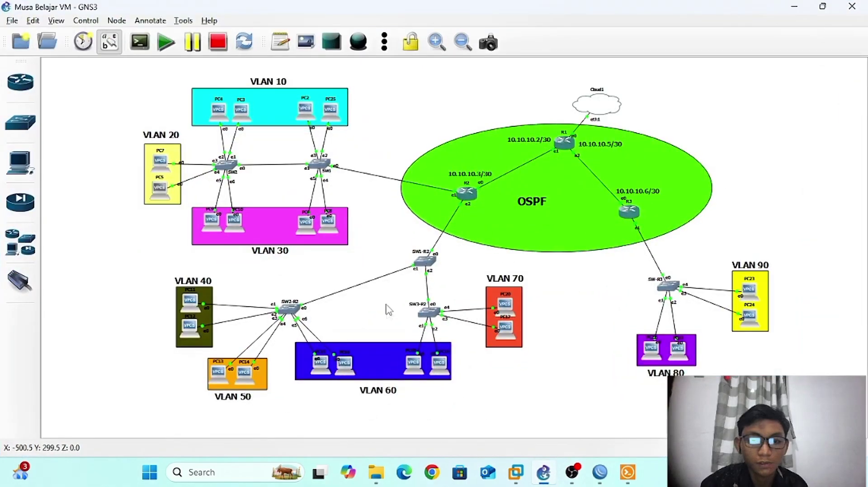
{"action": "left_click", "coordinate": [796, 6]}
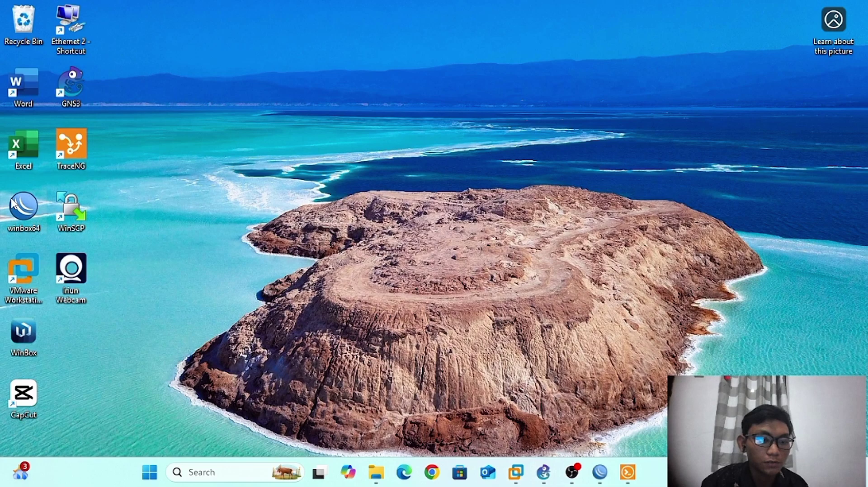
{"action": "double_click", "coordinate": [13, 204]}
{"action": "left_click", "coordinate": [60, 199]}
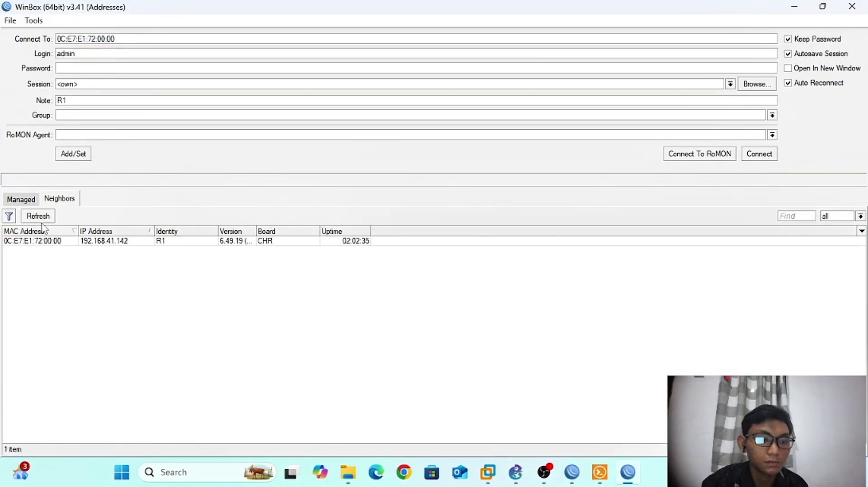
{"action": "left_click", "coordinate": [43, 242]}
{"action": "left_click", "coordinate": [673, 158]}
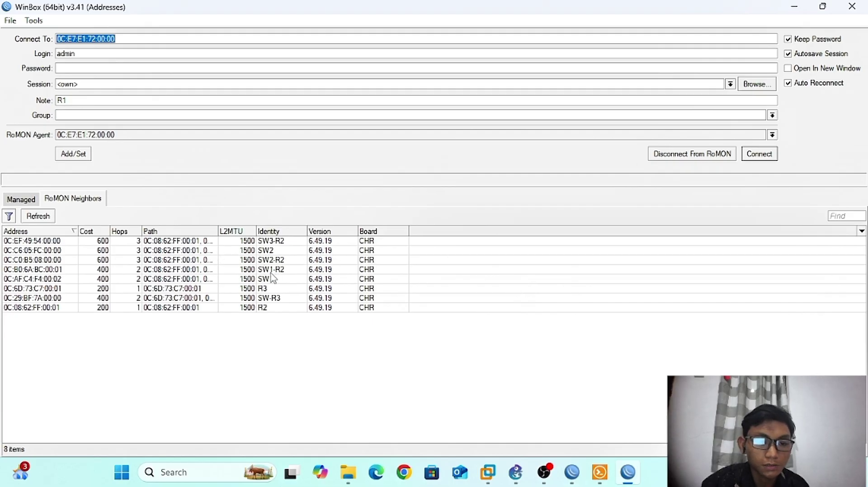
- Connect to SW1-R2 from the RoMON neighbors, maximize its session window and dismiss the password change request
{"action": "left_click", "coordinate": [270, 270]}
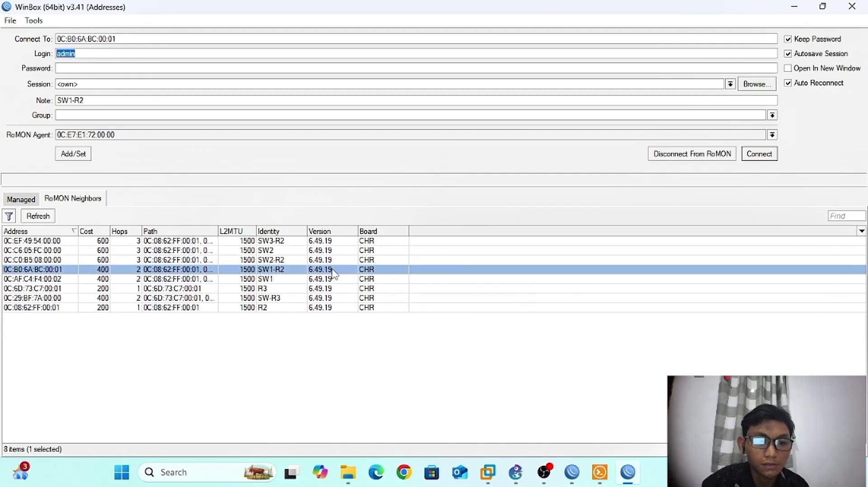
{"action": "left_click", "coordinate": [515, 473]}
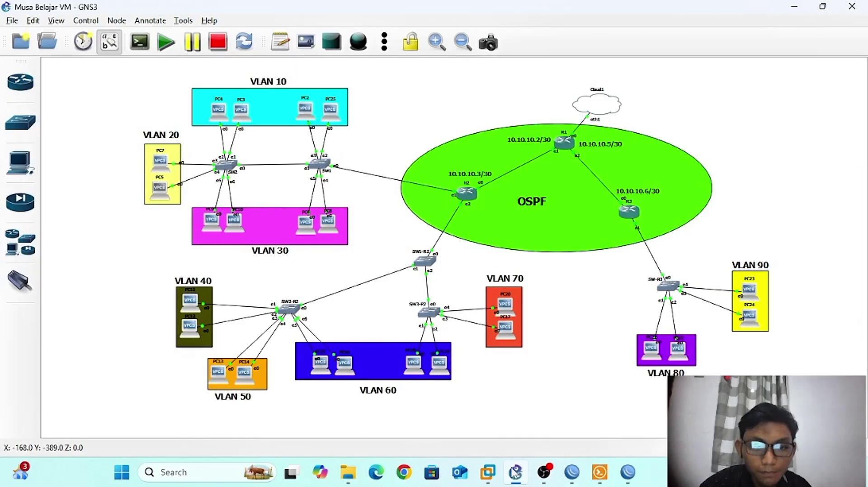
{"action": "left_click", "coordinate": [795, 7]}
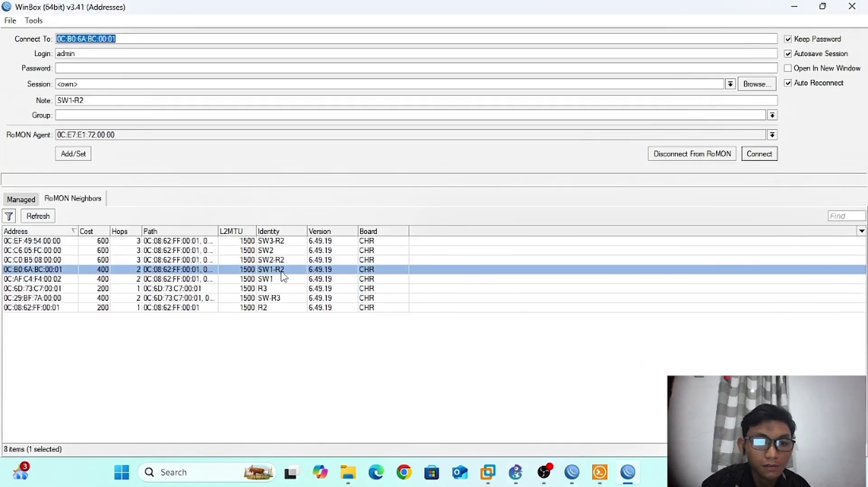
{"action": "left_click", "coordinate": [762, 154]}
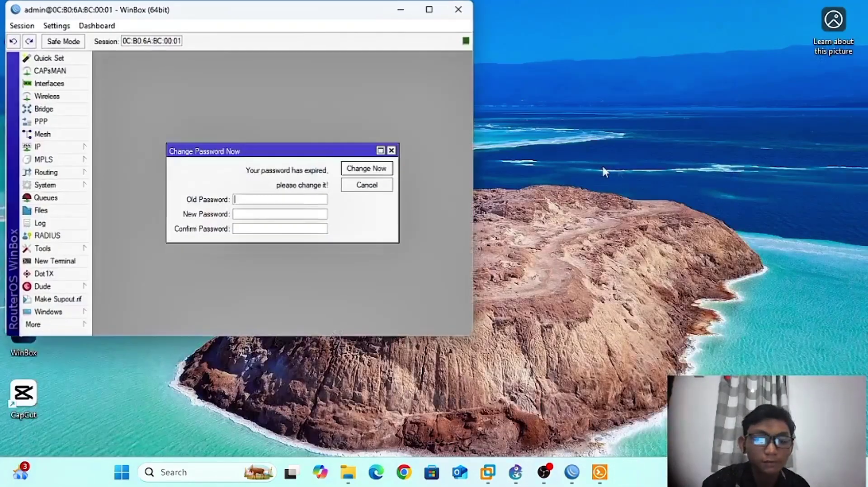
{"action": "left_click", "coordinate": [428, 11]}
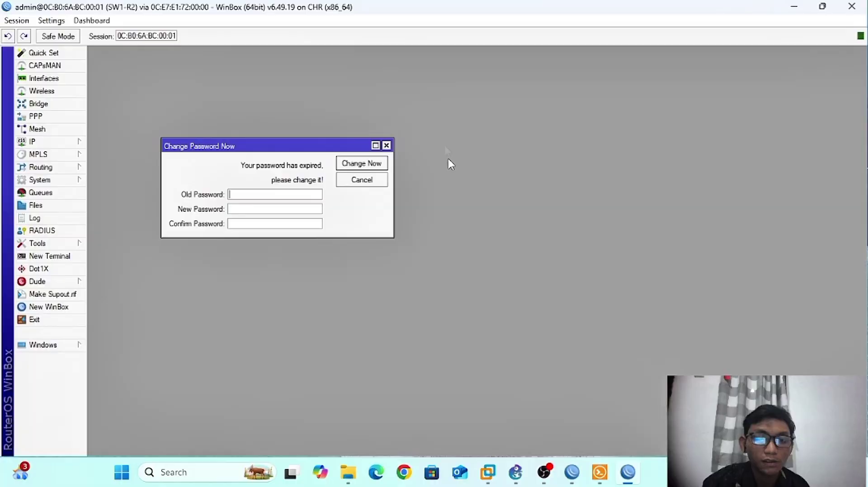
{"action": "left_click", "coordinate": [387, 145]}
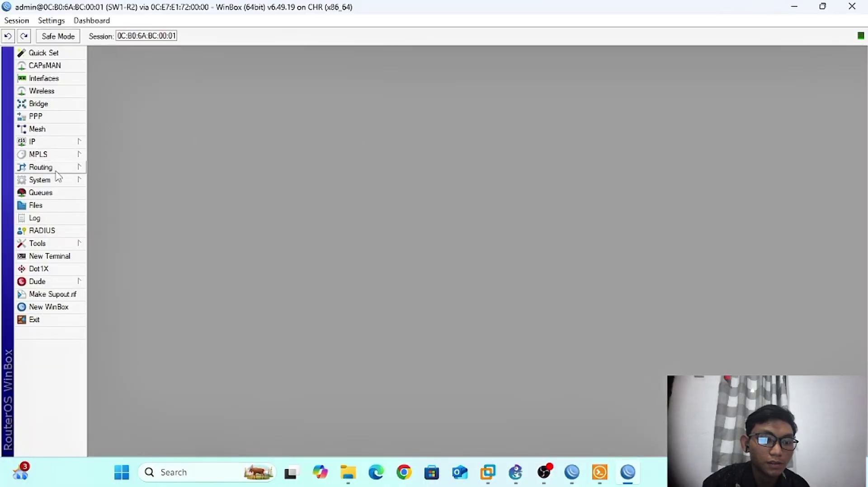
- Create a bridge on SW1-R2 with the default name and enable VLAN filtering on it
{"action": "left_click", "coordinate": [65, 106]}
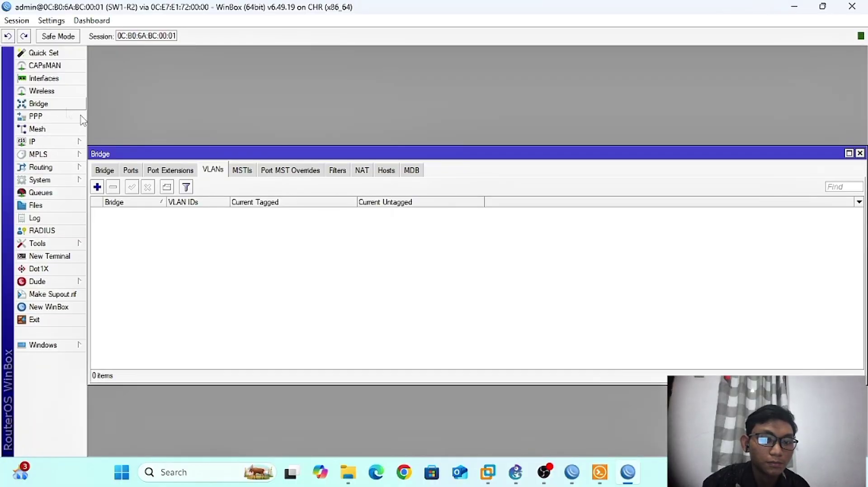
{"action": "left_click", "coordinate": [104, 170]}
{"action": "left_click", "coordinate": [97, 187]}
{"action": "left_click", "coordinate": [588, 167]}
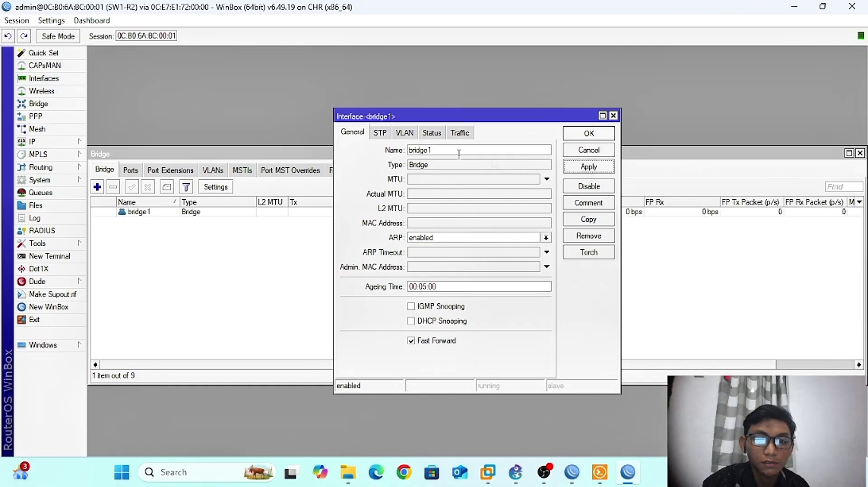
{"action": "left_click", "coordinate": [403, 133]}
{"action": "left_click", "coordinate": [393, 151]}
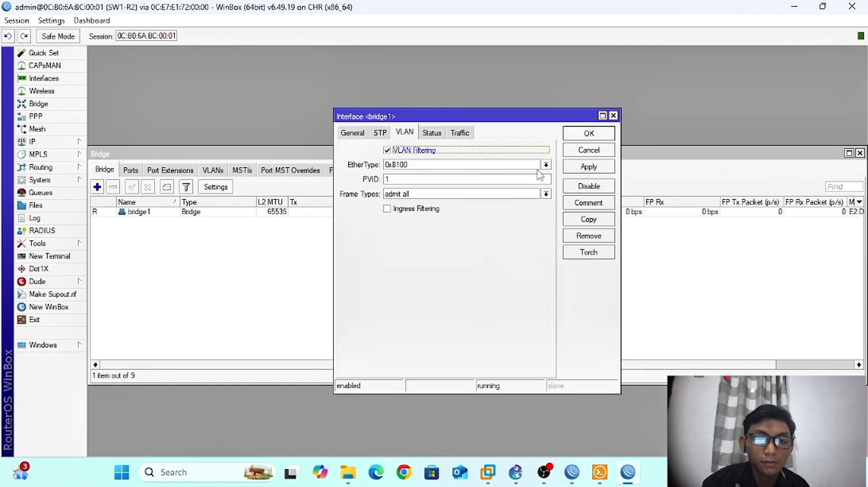
{"action": "left_click", "coordinate": [583, 169]}
{"action": "left_click", "coordinate": [589, 134]}
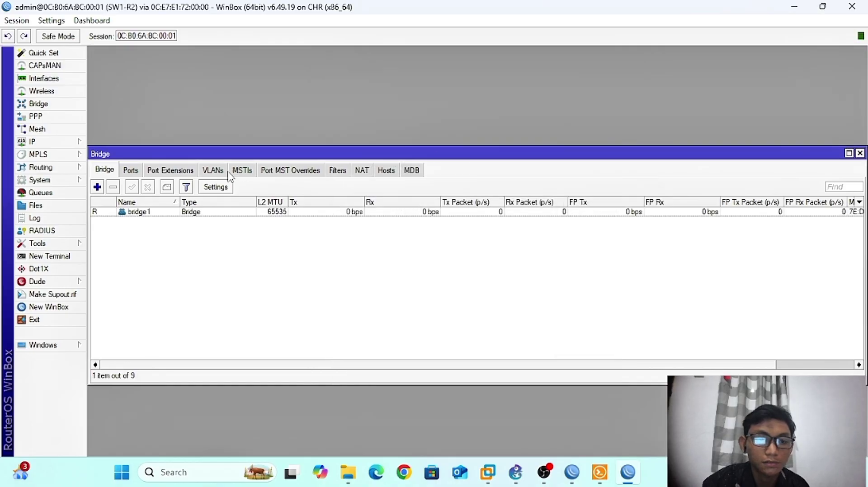
- Add ether1 as a port of SW1-R2's bridge1, checking the link to R2 in the GNS3 topology
{"action": "left_click", "coordinate": [131, 170]}
{"action": "left_click", "coordinate": [97, 187]}
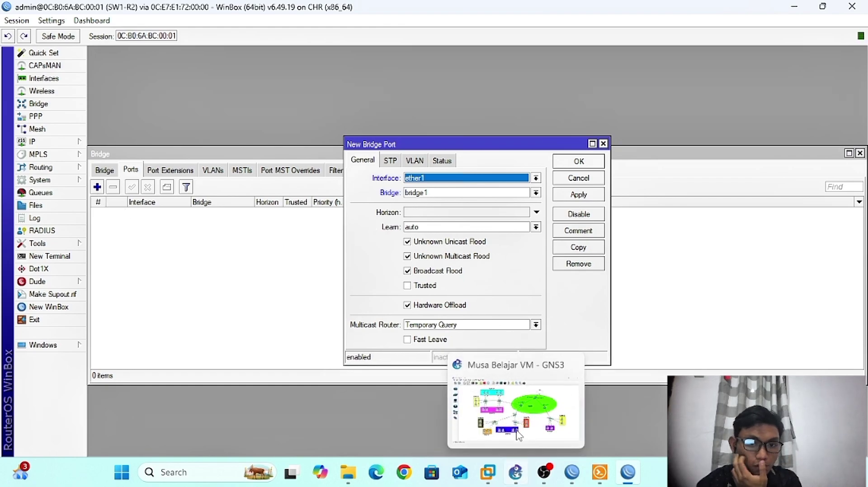
{"action": "left_click", "coordinate": [519, 477]}
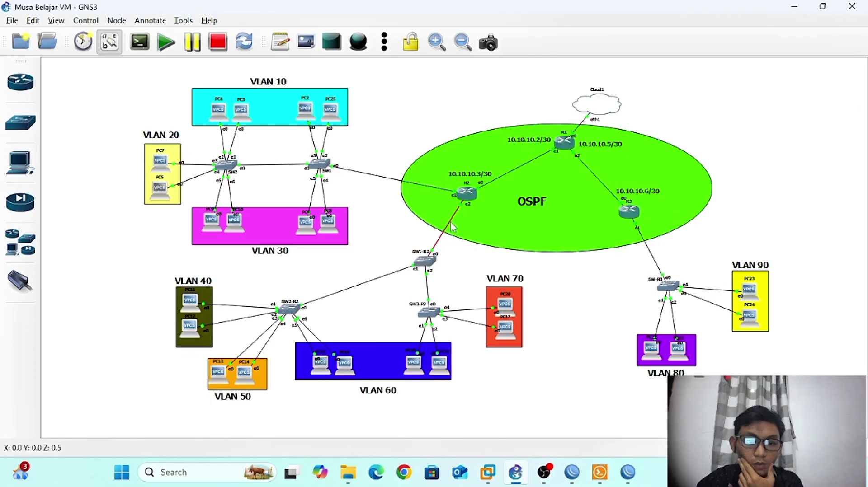
{"action": "mouse_move", "coordinate": [468, 202]}
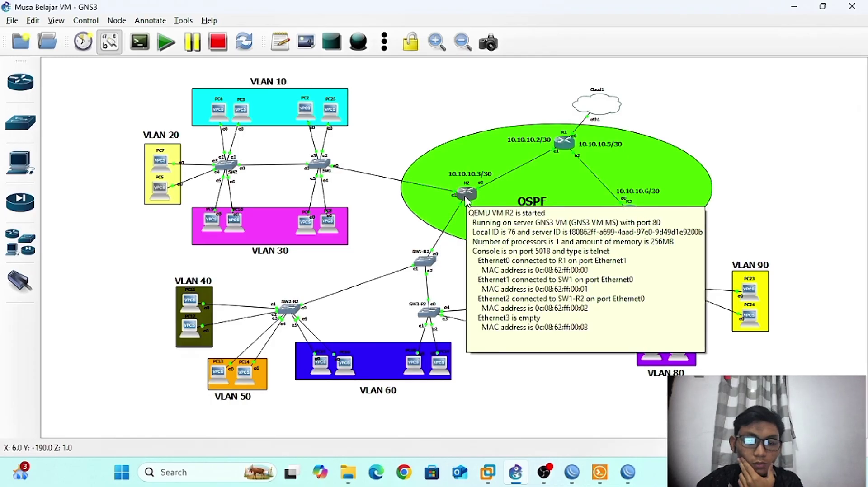
{"action": "mouse_move", "coordinate": [429, 261]}
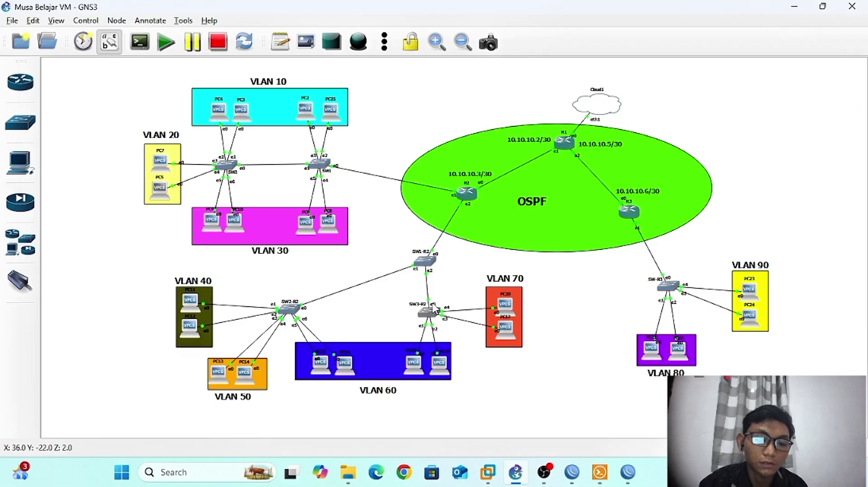
{"action": "left_click", "coordinate": [626, 473]}
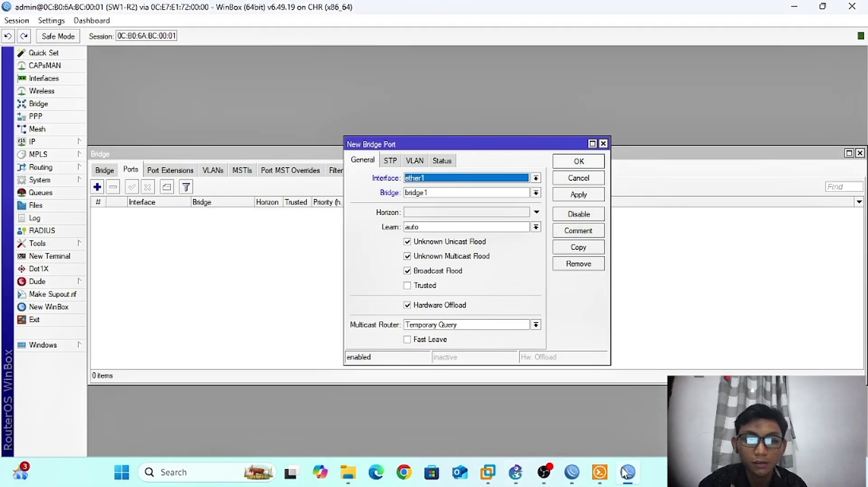
{"action": "left_click", "coordinate": [584, 194]}
{"action": "left_click", "coordinate": [579, 165]}
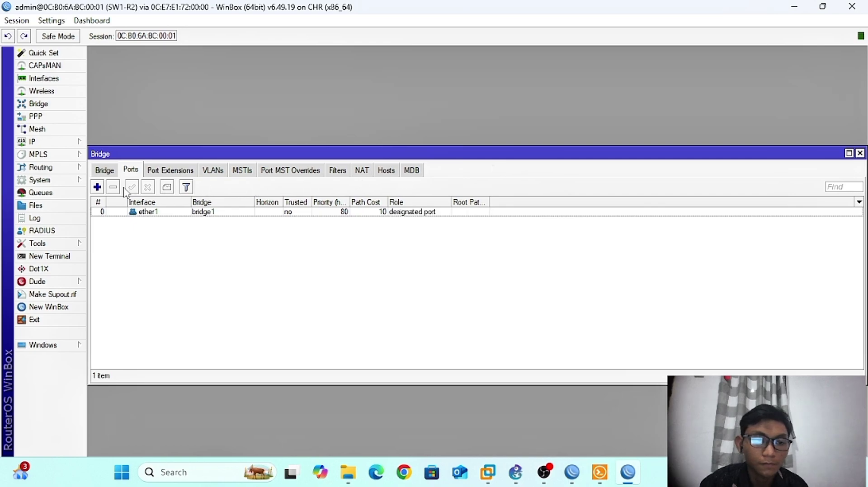
- Add ether2 as a port of bridge1 on SW1-R2
{"action": "left_click", "coordinate": [97, 187]}
{"action": "left_click", "coordinate": [478, 180]}
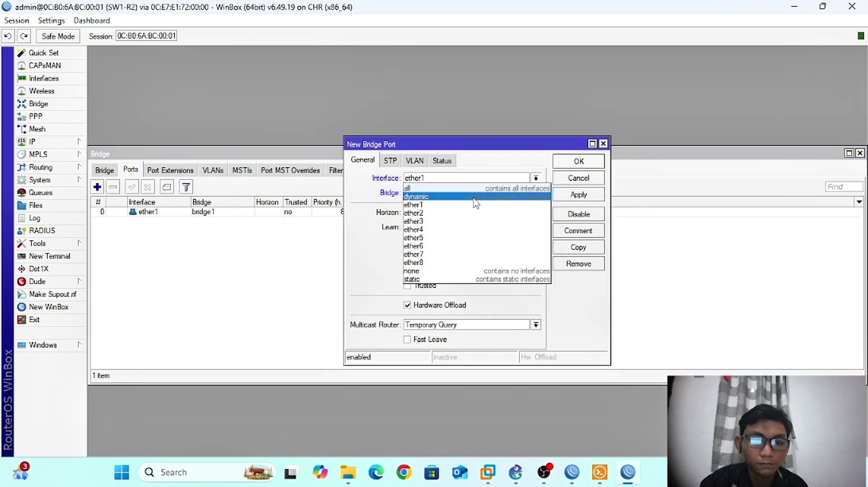
{"action": "left_click", "coordinate": [470, 213]}
{"action": "left_click", "coordinate": [577, 195]}
{"action": "left_click", "coordinate": [568, 164]}
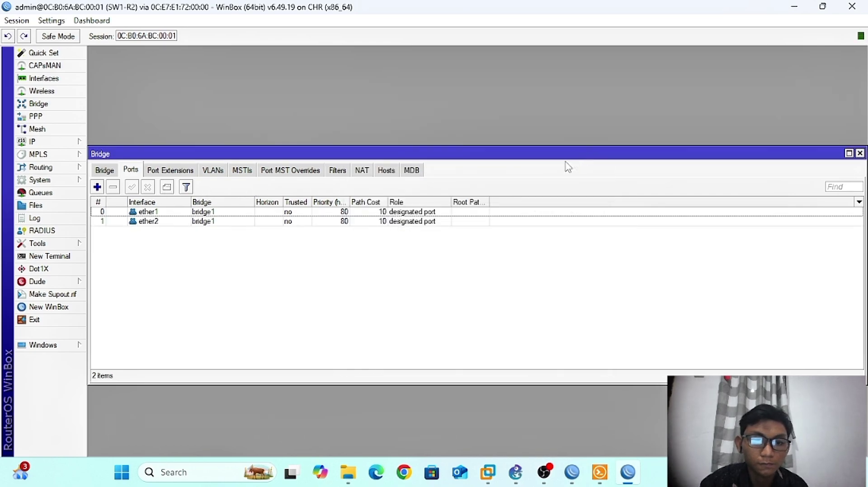
- Add ether3 as a port of bridge1 on SW1-R2
{"action": "left_click", "coordinate": [103, 188]}
{"action": "left_click", "coordinate": [462, 179]}
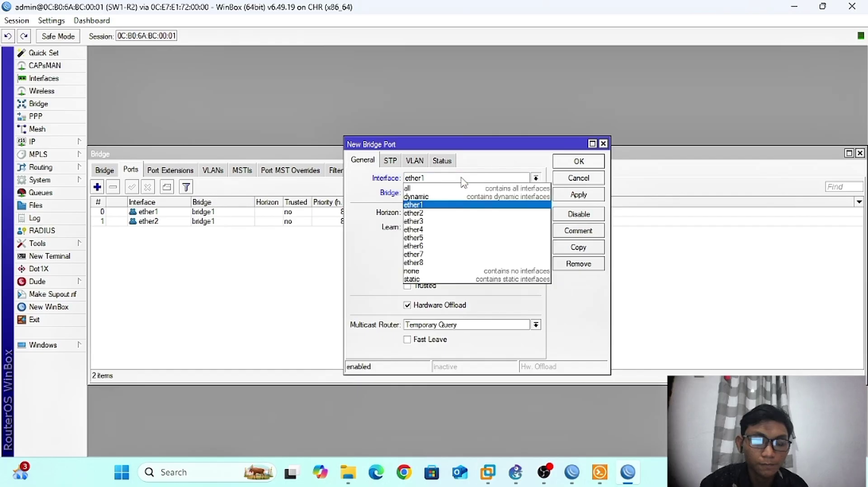
{"action": "left_click", "coordinate": [457, 221]}
{"action": "left_click", "coordinate": [579, 195]}
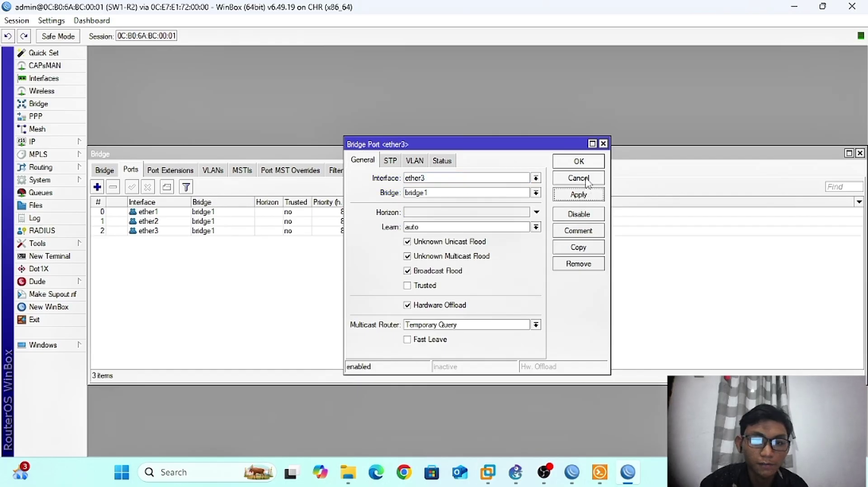
{"action": "left_click", "coordinate": [584, 163]}
- Add a bridge VLAN entry with ID 40 on SW1-R2's bridge1, tagging ether1 and ether2, checking the uplinks in the GNS3 topology
{"action": "left_click", "coordinate": [207, 173]}
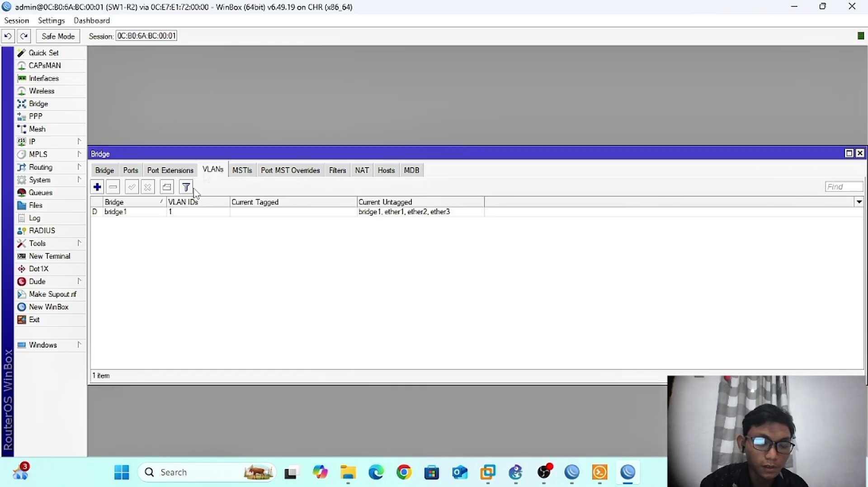
{"action": "left_click", "coordinate": [98, 188]}
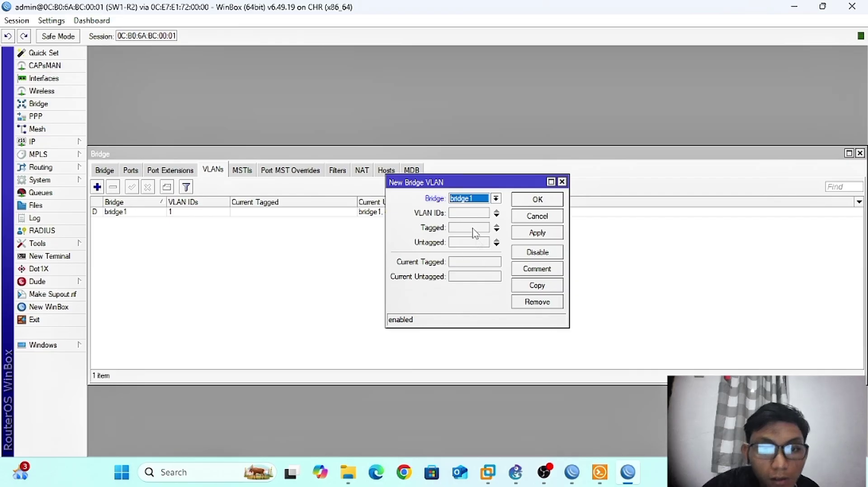
{"action": "left_click", "coordinate": [473, 213]}
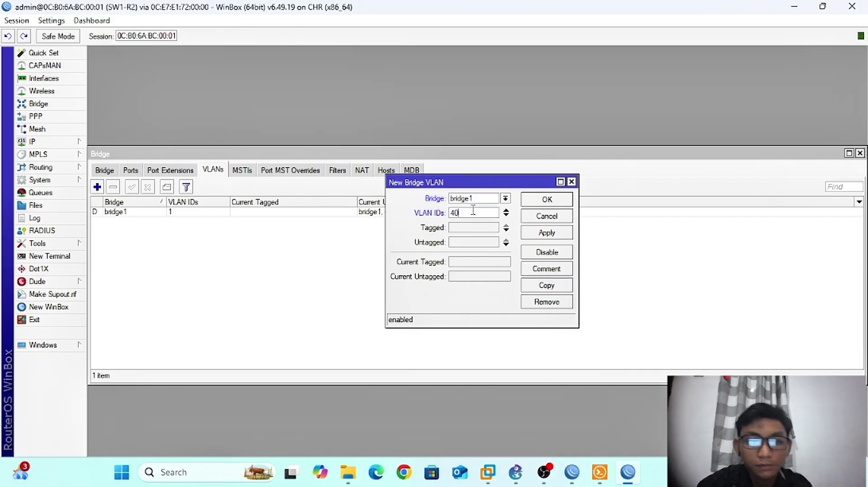
{"action": "type", "text": "40"}
{"action": "left_click", "coordinate": [472, 228]}
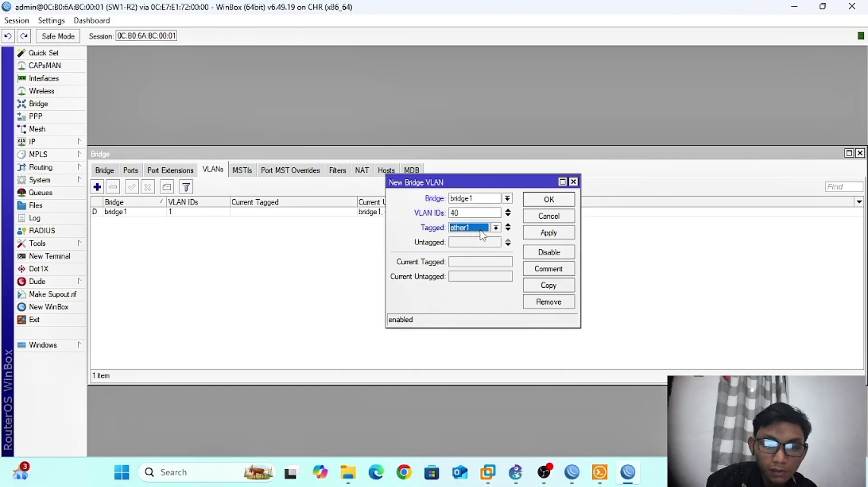
{"action": "left_click", "coordinate": [507, 230]}
{"action": "left_click", "coordinate": [495, 244]}
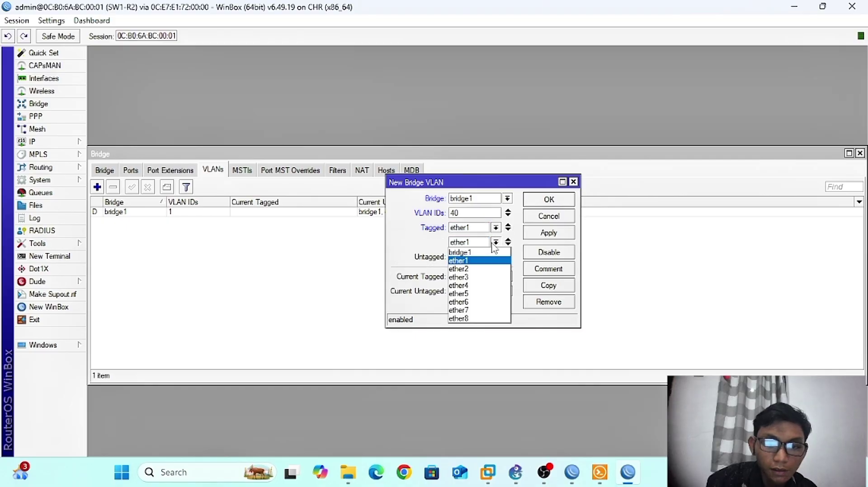
{"action": "left_click", "coordinate": [488, 269]}
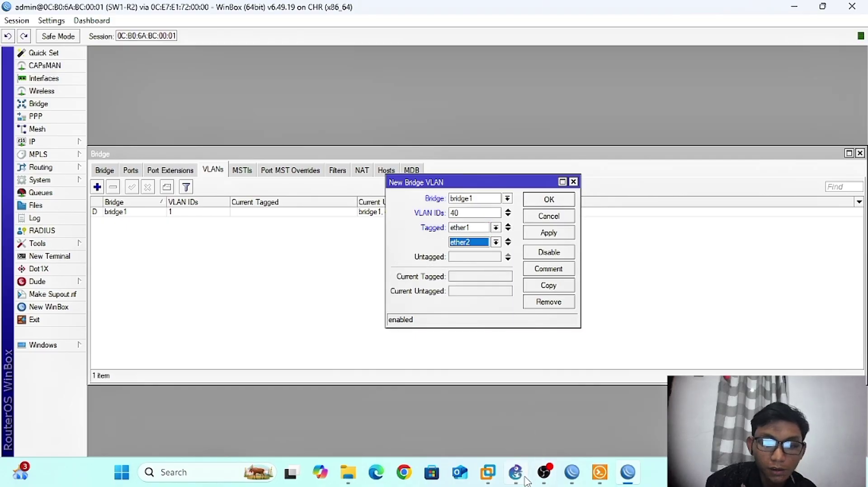
{"action": "mouse_move", "coordinate": [518, 475]}
{"action": "left_click", "coordinate": [502, 428]}
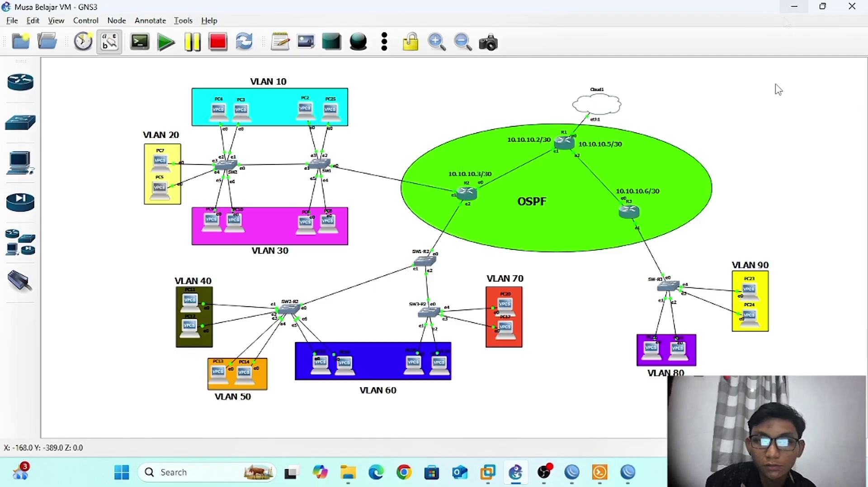
{"action": "left_click", "coordinate": [630, 472]}
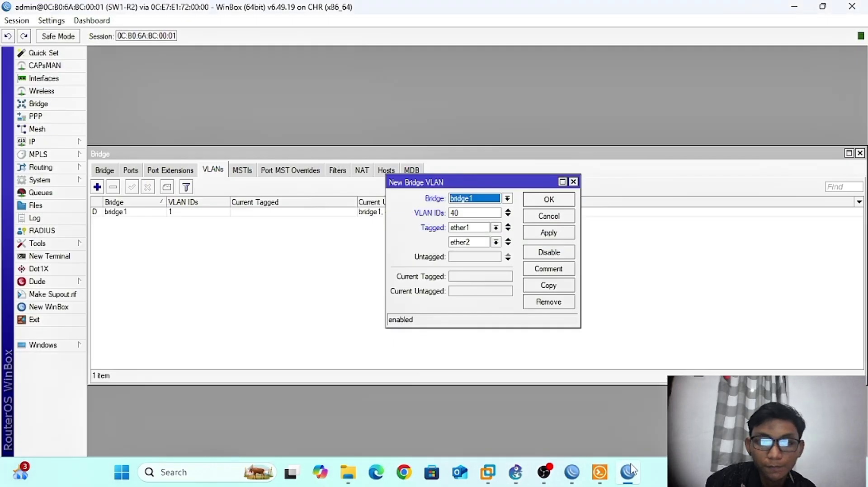
{"action": "left_click", "coordinate": [549, 232]}
{"action": "left_click", "coordinate": [554, 201]}
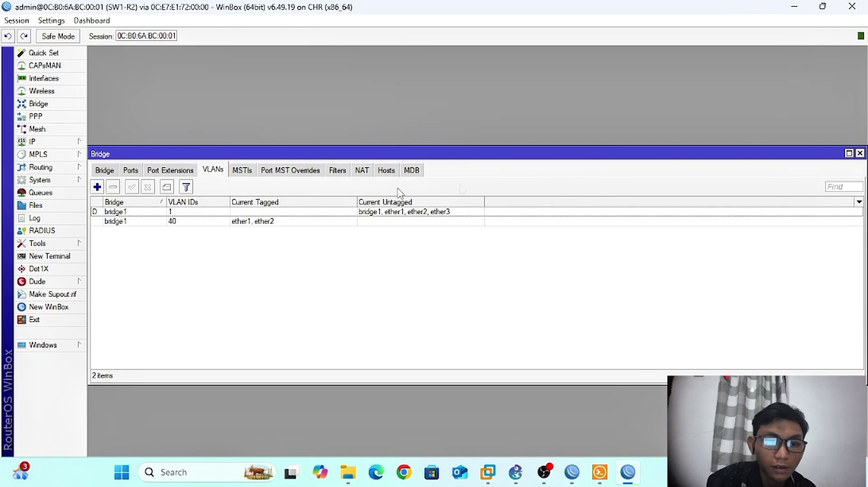
- Add a bridge VLAN entry with ID 50 on bridge1, tagging ether1 and ether2, consulting the GNS3 topology for the links
{"action": "left_click", "coordinate": [97, 187]}
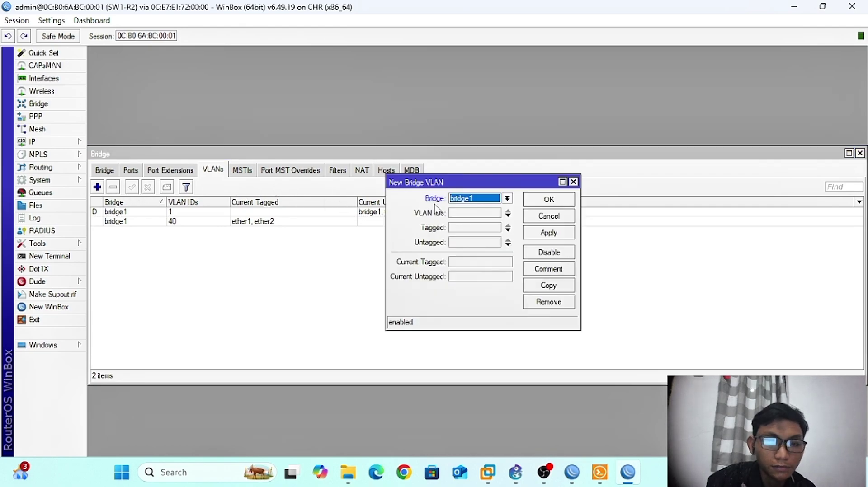
{"action": "left_click", "coordinate": [462, 214]}
{"action": "type", "text": "50"}
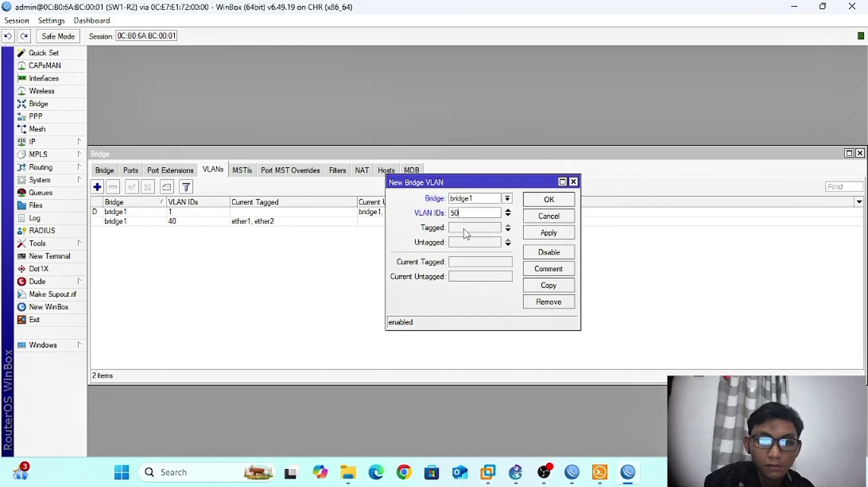
{"action": "left_click", "coordinate": [516, 472]}
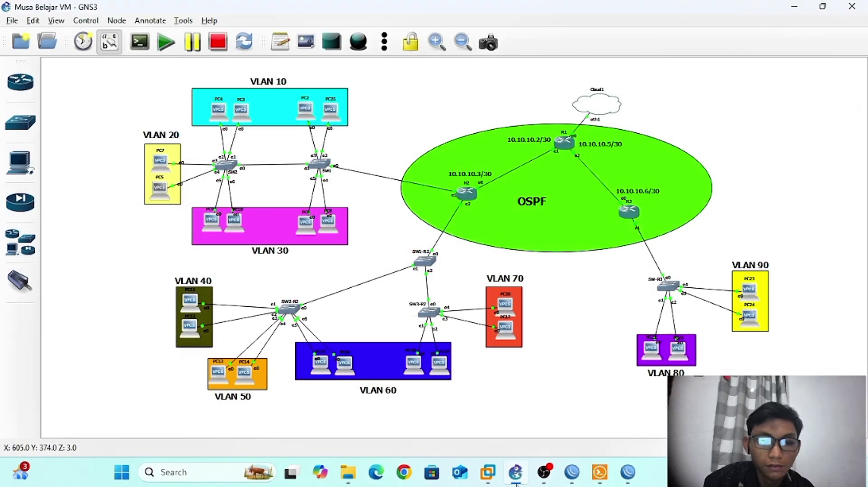
{"action": "left_click", "coordinate": [627, 473]}
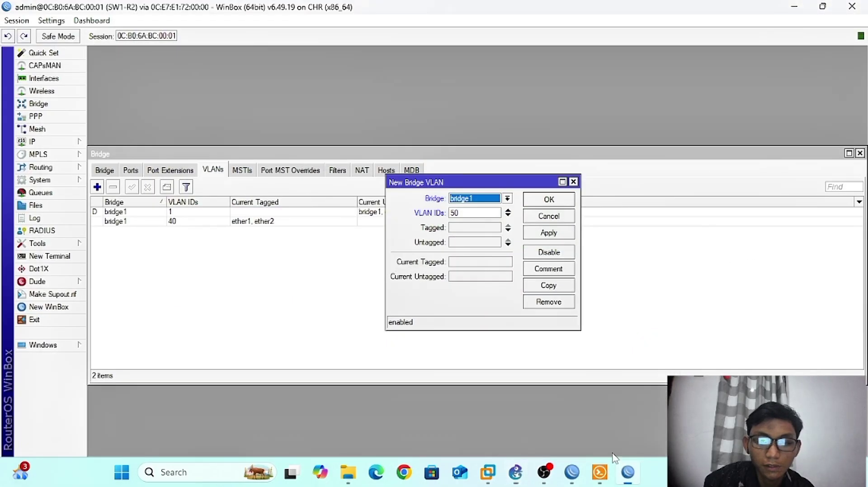
{"action": "left_click", "coordinate": [467, 229]}
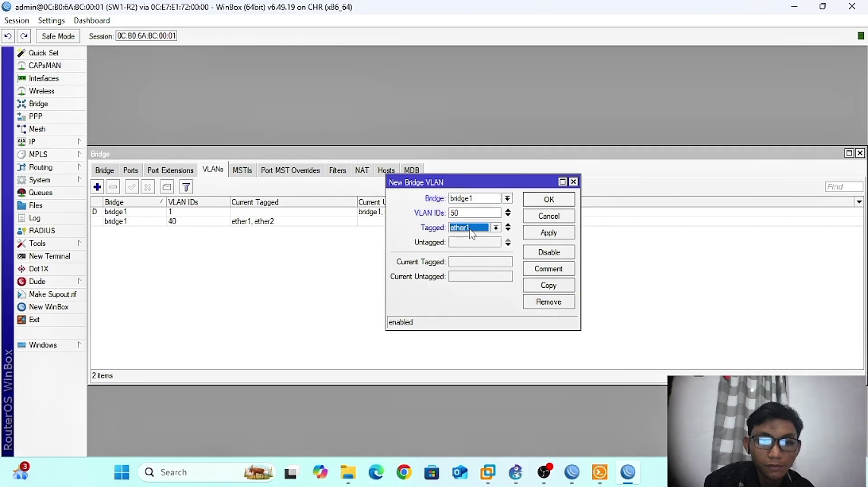
{"action": "left_click", "coordinate": [508, 230]}
{"action": "left_click", "coordinate": [496, 242]}
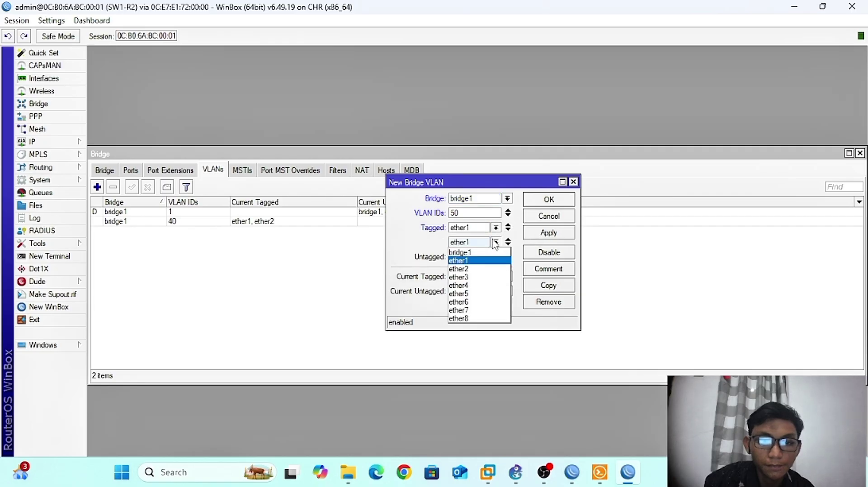
{"action": "left_click", "coordinate": [479, 269]}
{"action": "left_click", "coordinate": [547, 233]}
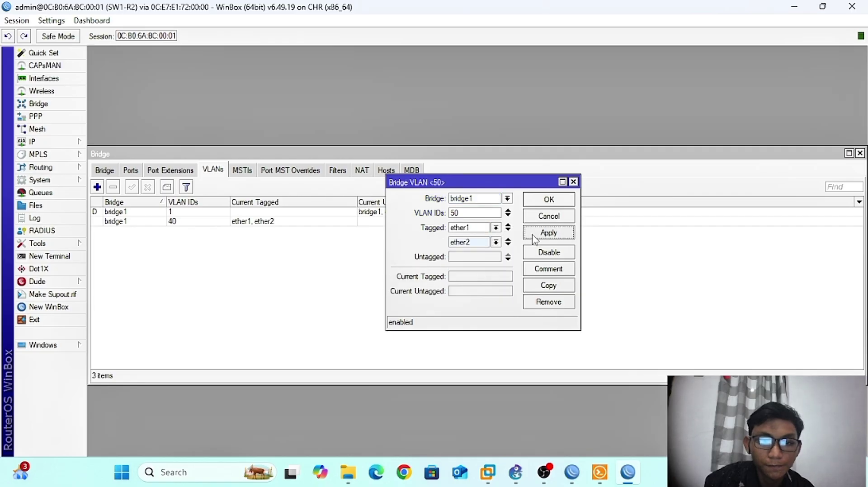
{"action": "left_click", "coordinate": [548, 200]}
- Add a bridge VLAN entry with ID 60 on bridge1, tagging ether1, ether2 and ether3
{"action": "left_click", "coordinate": [96, 187]}
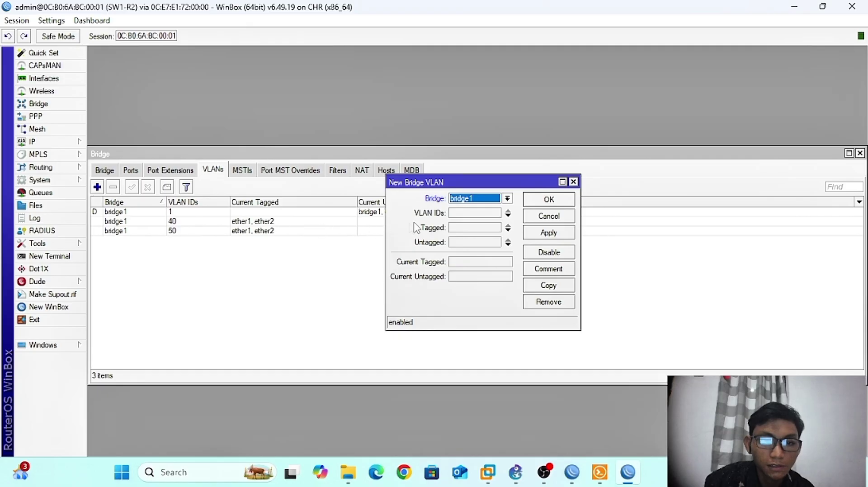
{"action": "left_click", "coordinate": [468, 216]}
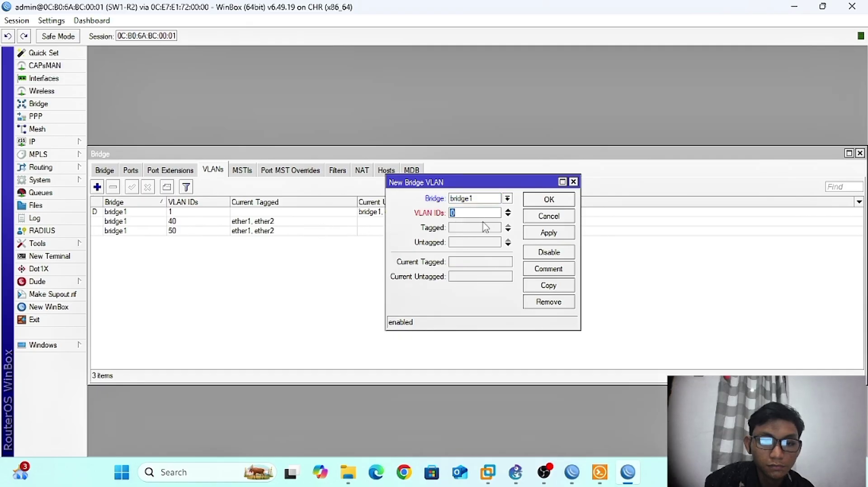
{"action": "left_click", "coordinate": [485, 227]}
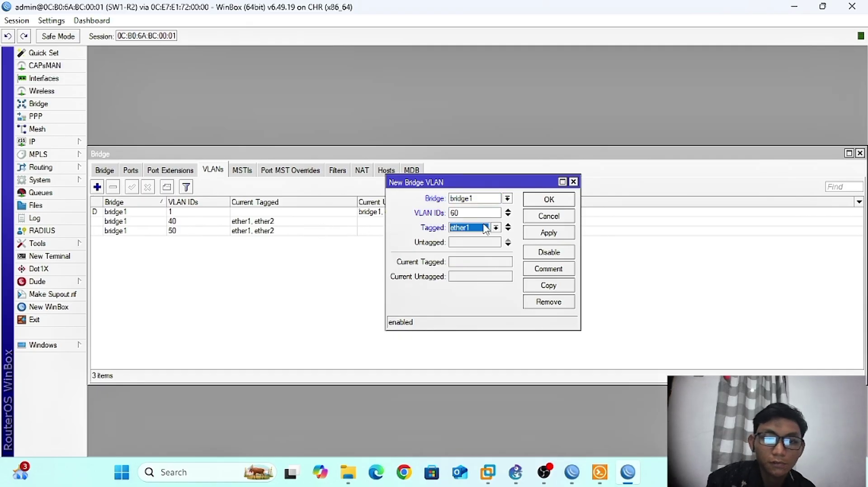
{"action": "left_click", "coordinate": [509, 230]}
{"action": "left_click", "coordinate": [495, 242]}
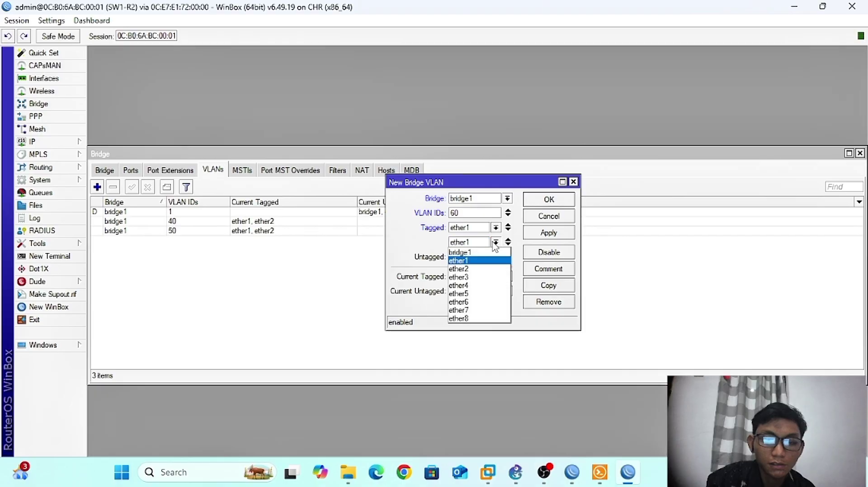
{"action": "left_click", "coordinate": [486, 269]}
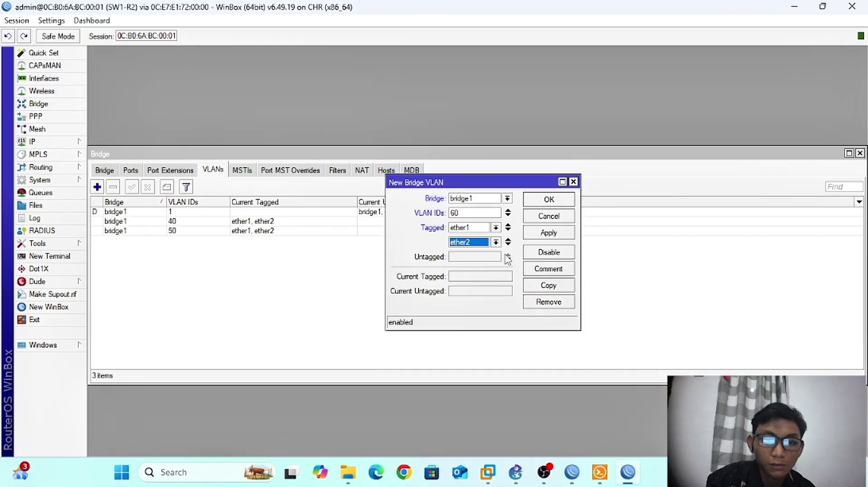
{"action": "left_click", "coordinate": [509, 244]}
{"action": "left_click", "coordinate": [496, 257]}
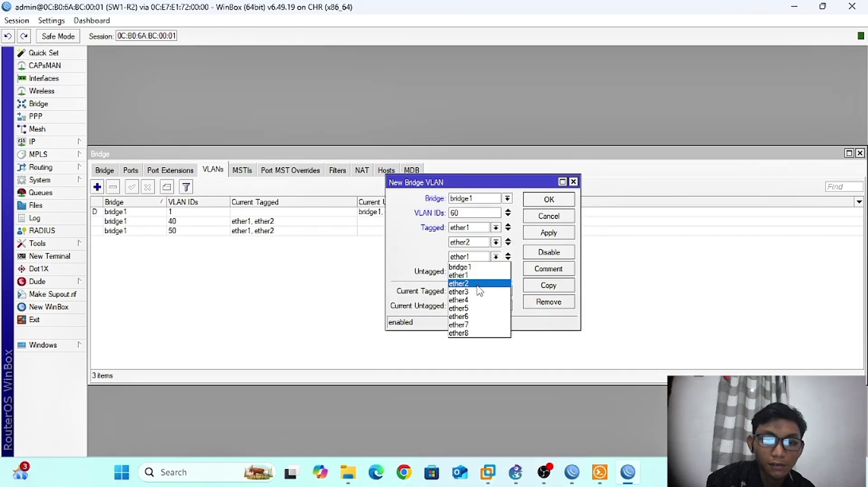
{"action": "left_click", "coordinate": [479, 291]}
{"action": "left_click", "coordinate": [540, 235]}
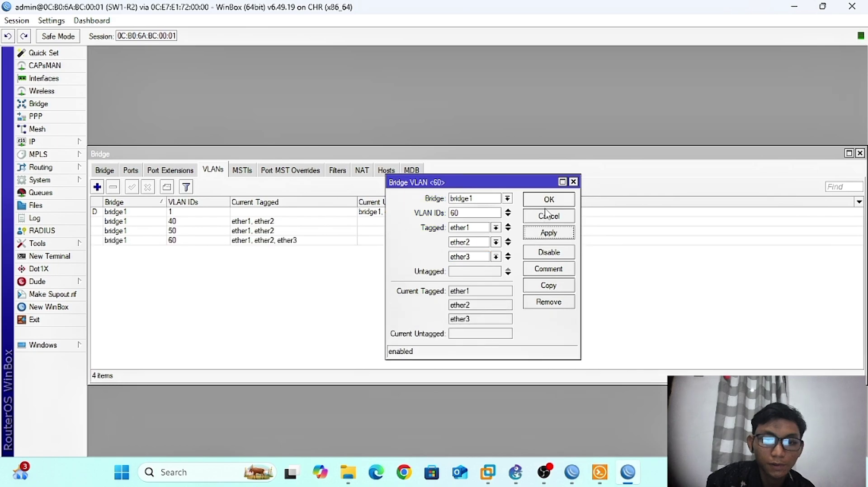
{"action": "left_click", "coordinate": [549, 203]}
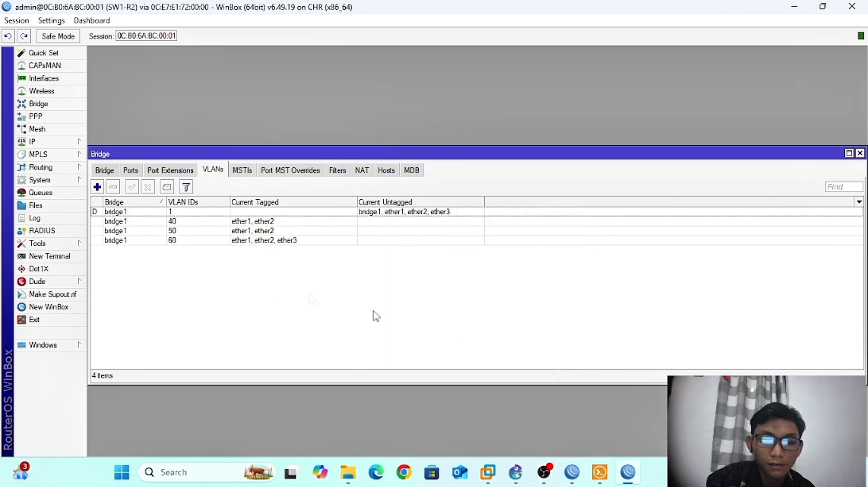
- Compare SW1-R2's bridge VLAN entries with the VLAN 70 branch behind SW3-R2 in the GNS3 topology
{"action": "left_click", "coordinate": [514, 475]}
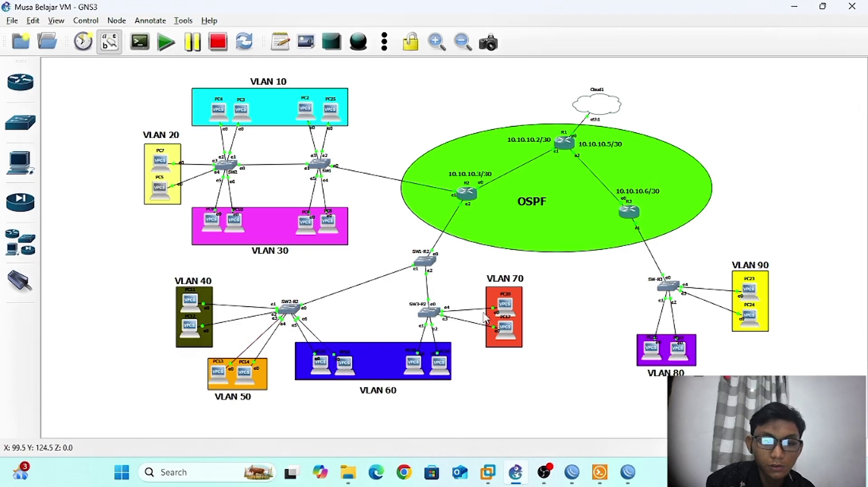
{"action": "left_click", "coordinate": [628, 473]}
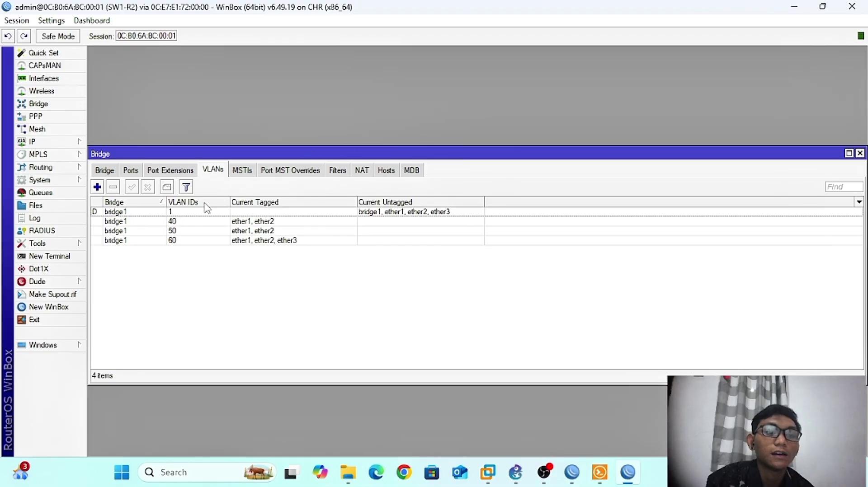
{"action": "left_click", "coordinate": [789, 7]}
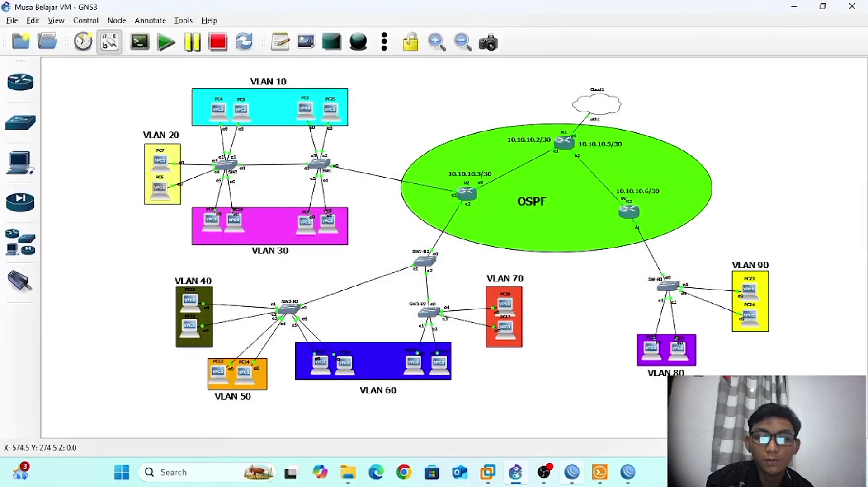
- Switch to R2's WinBox session, open its interface list and check R2's link towards SW1-R2 in the GNS3 topology
{"action": "left_click", "coordinate": [549, 400]}
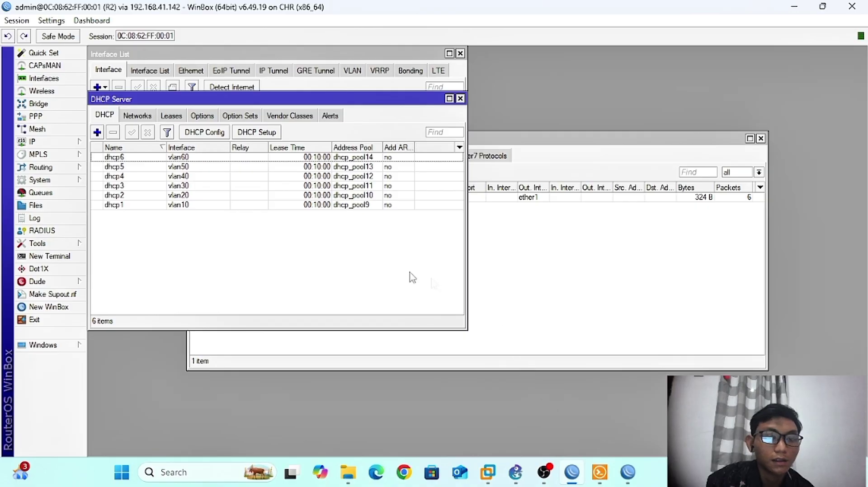
{"action": "left_click", "coordinate": [56, 79]}
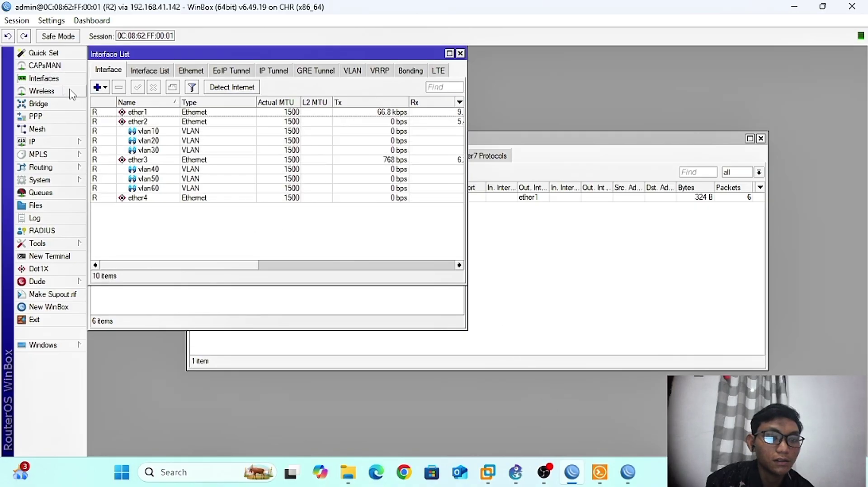
{"action": "left_click", "coordinate": [106, 89]}
{"action": "mouse_move", "coordinate": [518, 483]}
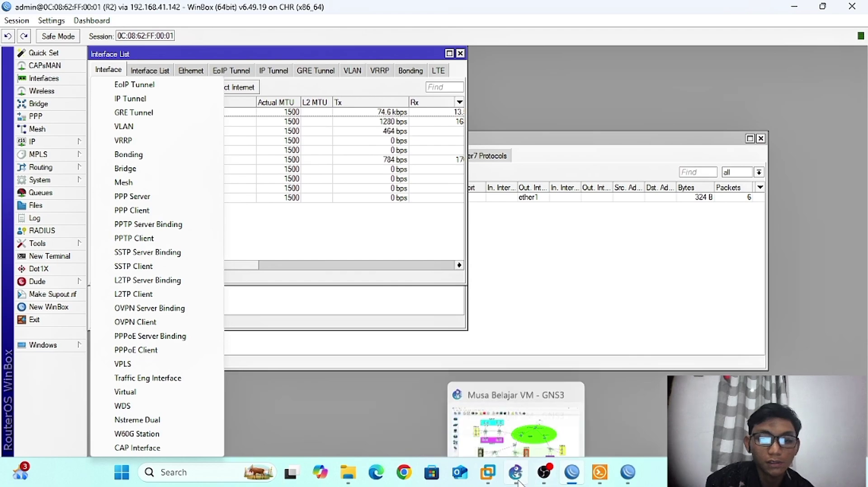
{"action": "left_click", "coordinate": [515, 423]}
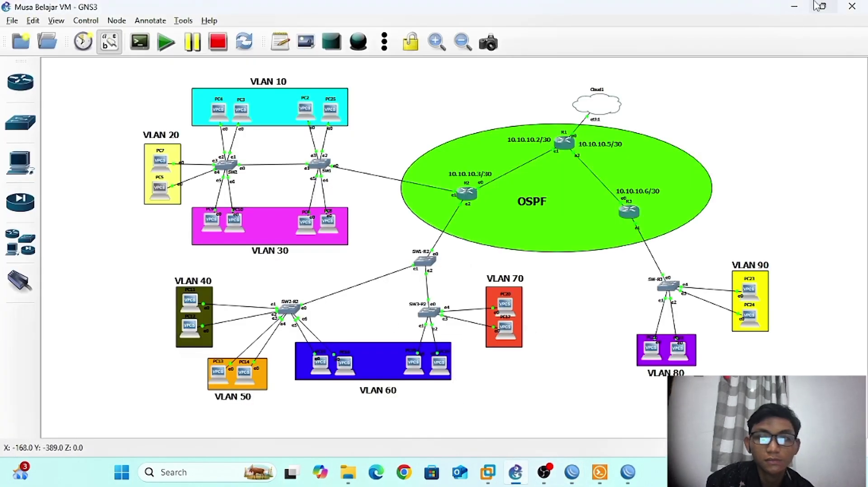
{"action": "left_click", "coordinate": [794, 6]}
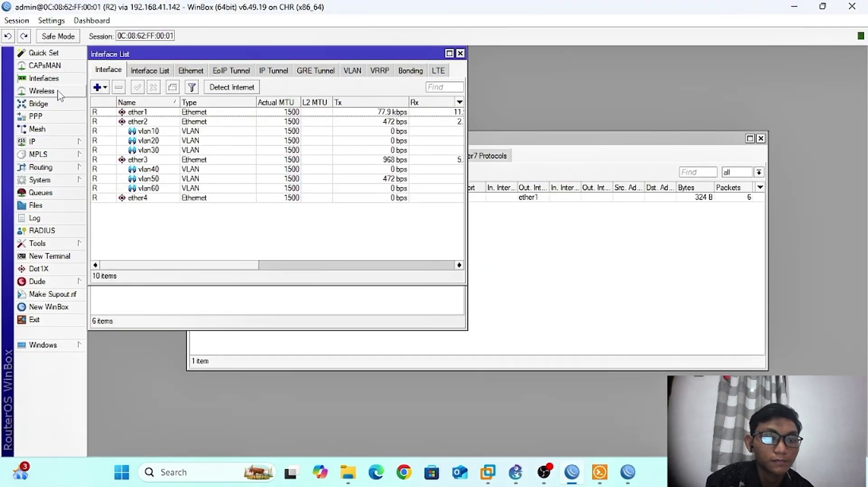
- Add a VLAN interface named vlan70 with VLAN ID 70 on R2's ether3
{"action": "left_click", "coordinate": [105, 88]}
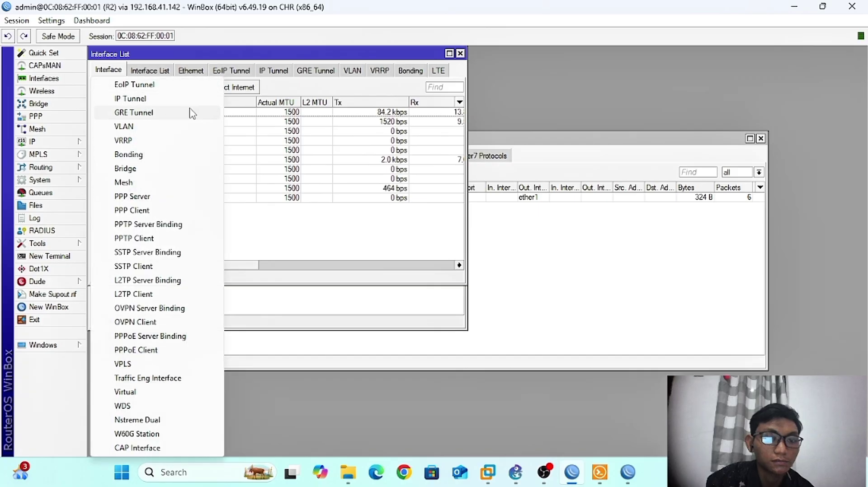
{"action": "left_click", "coordinate": [168, 127]}
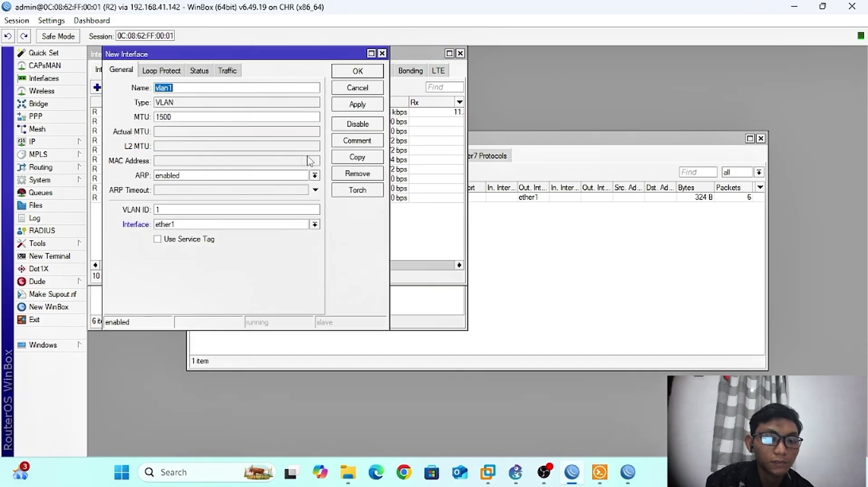
{"action": "left_click", "coordinate": [235, 88]}
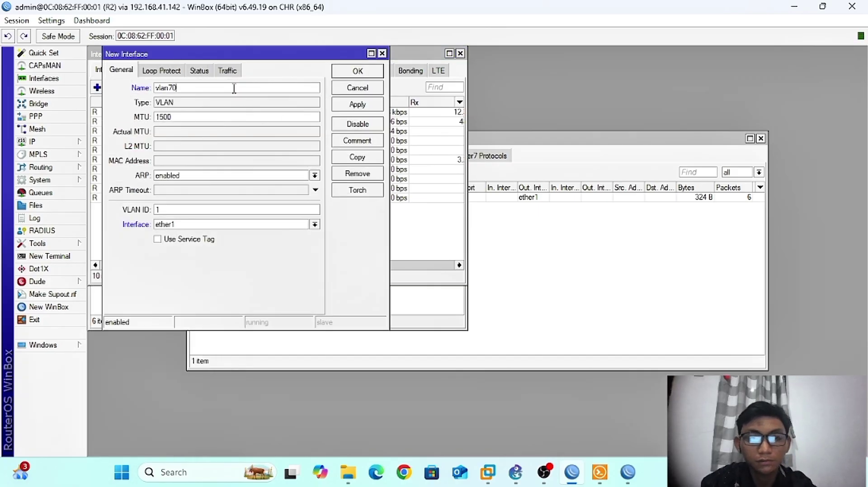
{"action": "left_click", "coordinate": [181, 207]}
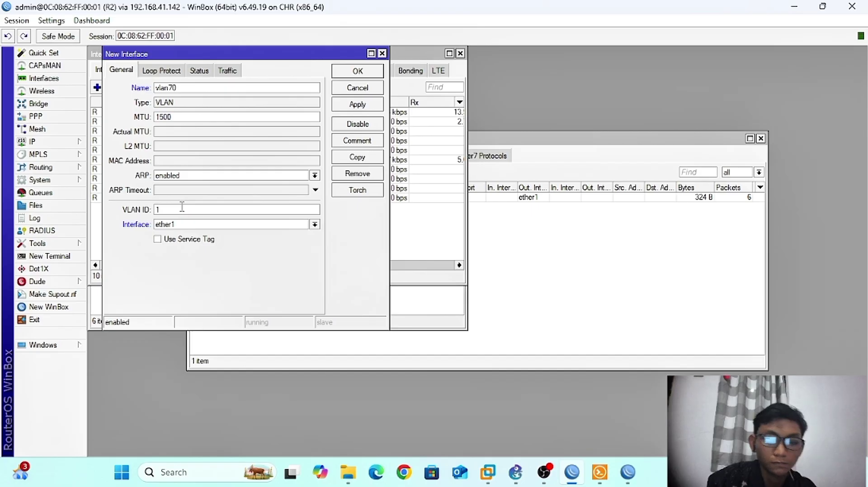
{"action": "key", "text": "BackSpace"}
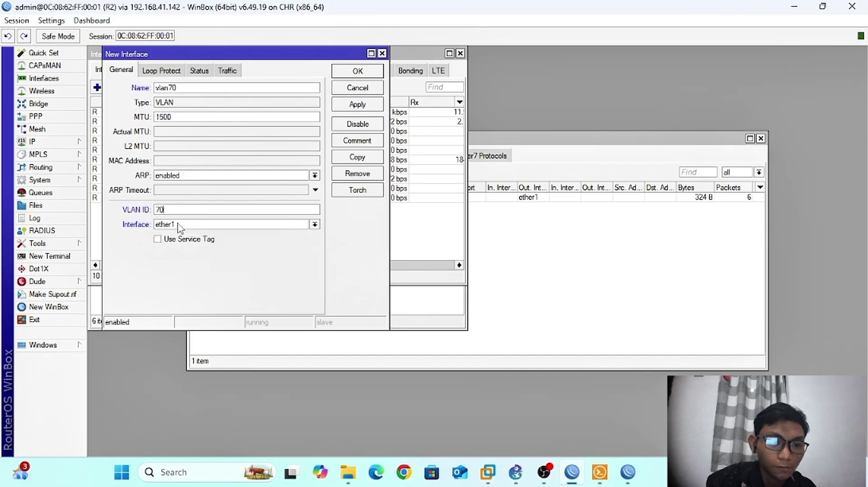
{"action": "left_click", "coordinate": [180, 225]}
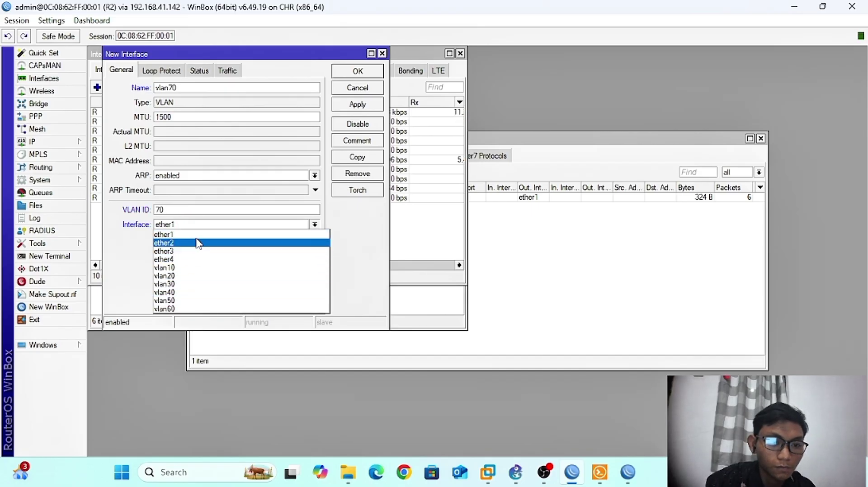
{"action": "left_click", "coordinate": [196, 251]}
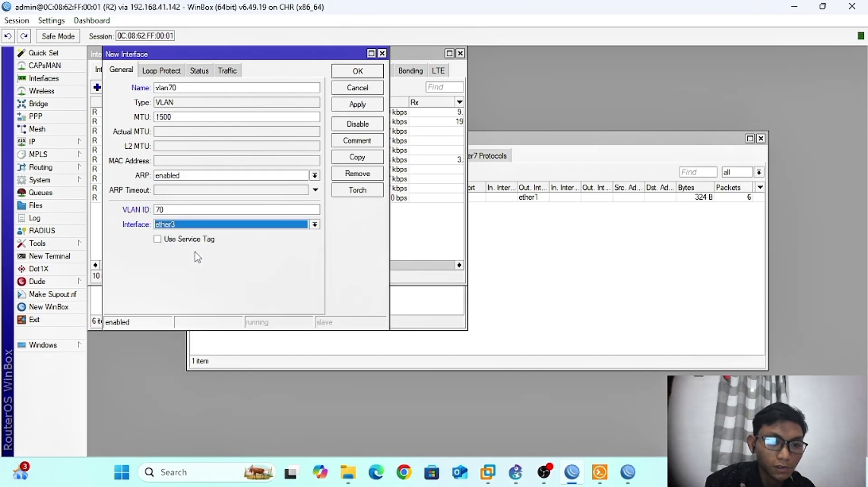
{"action": "left_click", "coordinate": [367, 107]}
{"action": "left_click", "coordinate": [366, 72]}
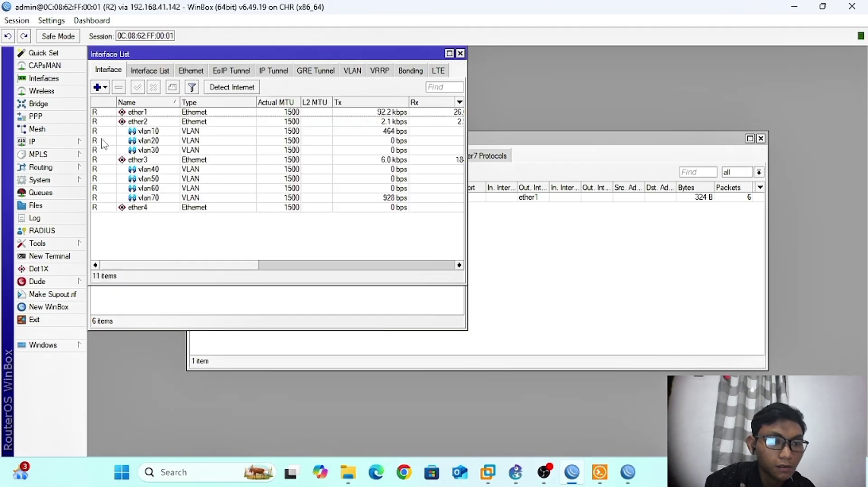
- Assign the IP address 192.168.70.1/24 to the vlan70 interface on R2
{"action": "left_click", "coordinate": [68, 142]}
{"action": "left_click", "coordinate": [99, 158]}
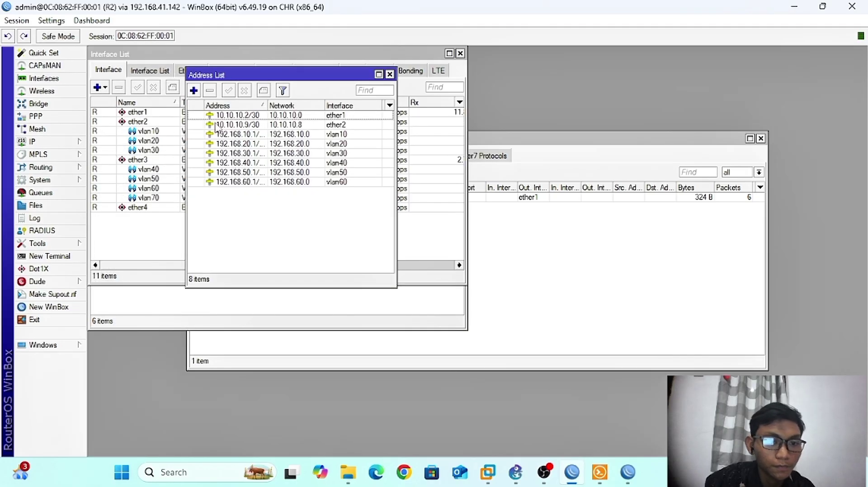
{"action": "left_click", "coordinate": [193, 90]}
{"action": "type", "text": "192"}
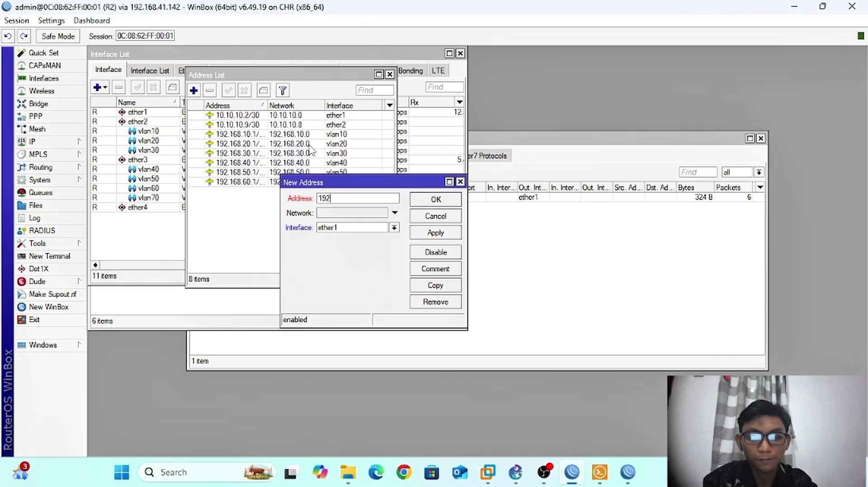
{"action": "type", "text": ".168.7"}
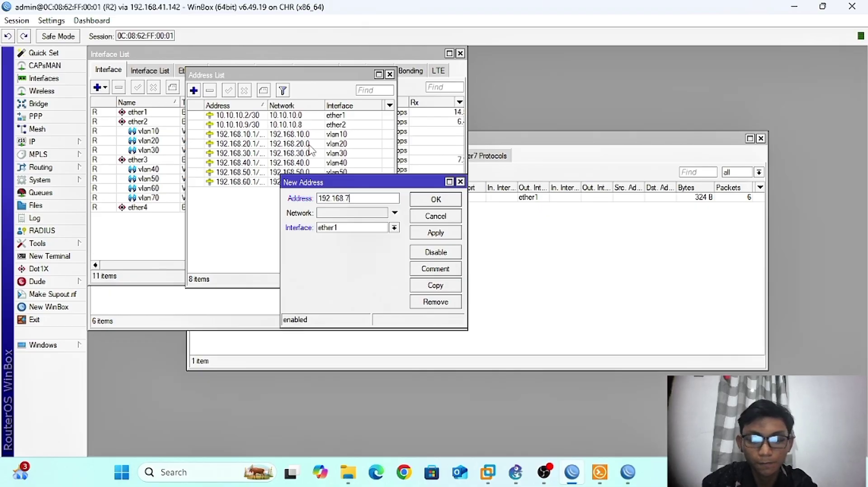
{"action": "type", "text": "0.1/24"}
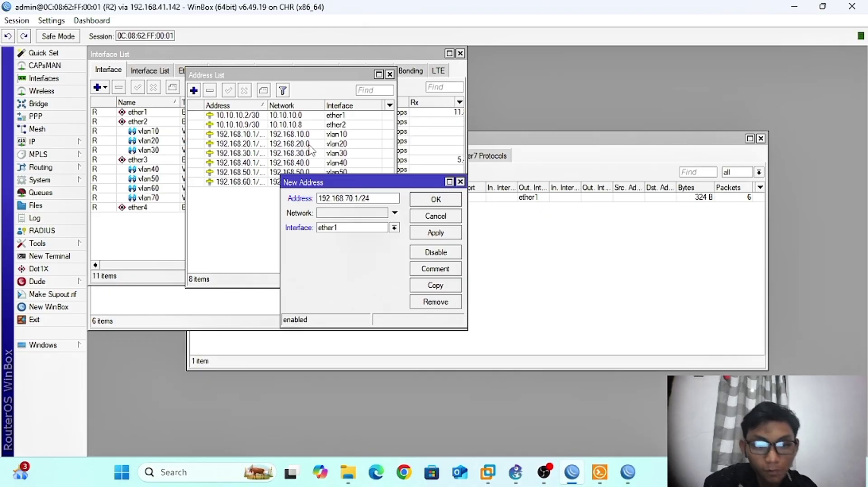
{"action": "left_click", "coordinate": [330, 229]}
{"action": "left_click", "coordinate": [351, 320]}
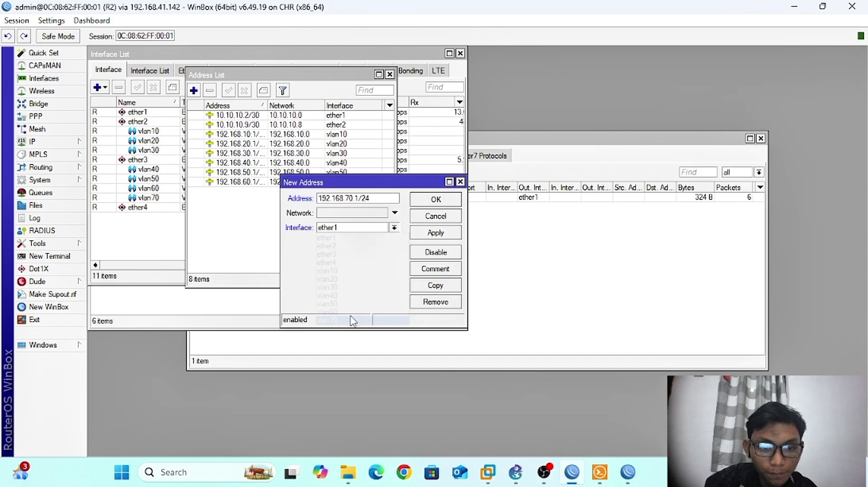
{"action": "left_click", "coordinate": [427, 235]}
{"action": "left_click", "coordinate": [433, 203]}
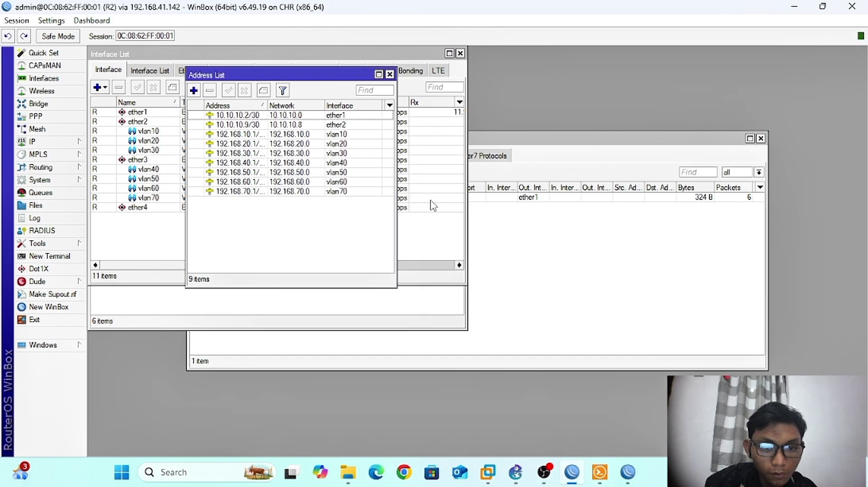
- Set up a DHCP server on R2's vlan70 interface, accepting the suggested default settings
{"action": "left_click", "coordinate": [77, 142]}
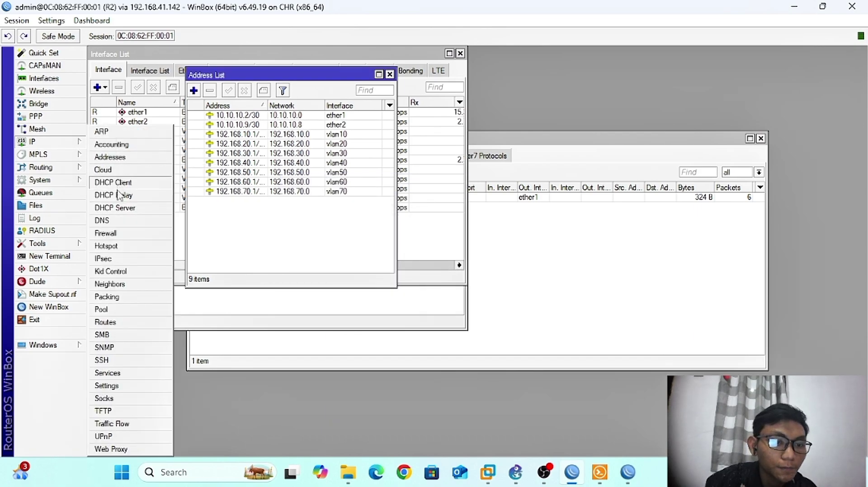
{"action": "left_click", "coordinate": [116, 207]}
{"action": "left_click", "coordinate": [257, 132]}
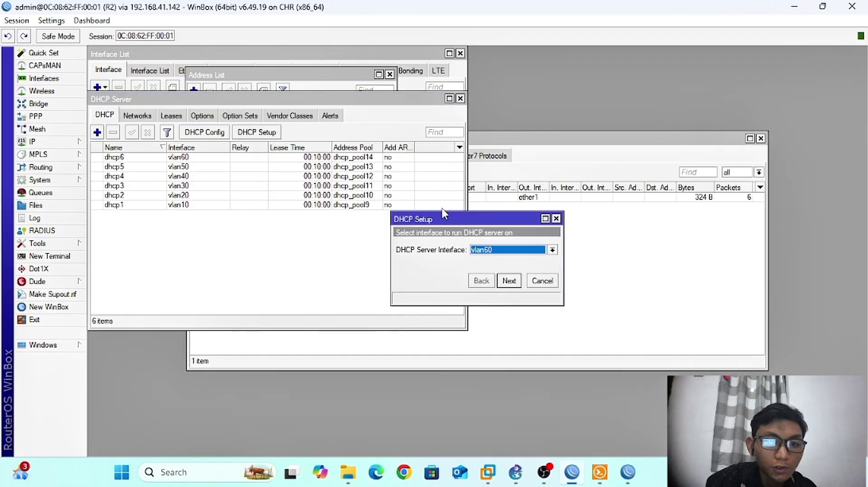
{"action": "left_click", "coordinate": [489, 256]}
{"action": "left_click", "coordinate": [490, 346]}
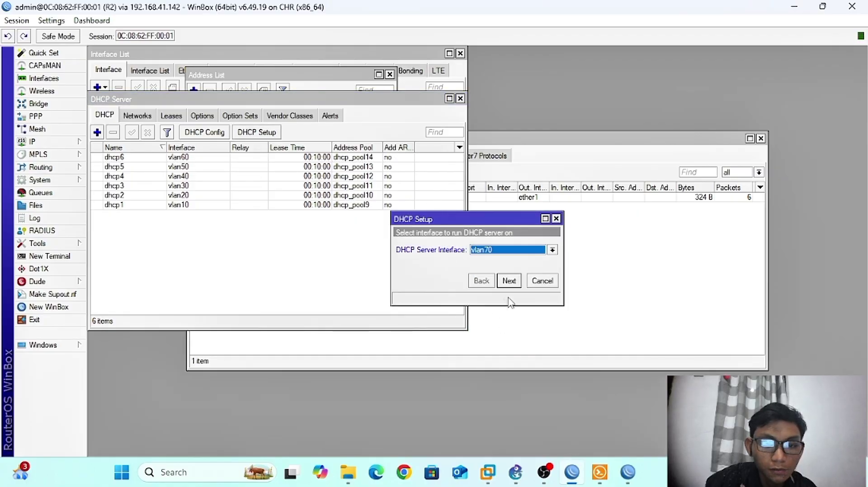
{"action": "left_click", "coordinate": [509, 281]}
{"action": "left_click", "coordinate": [511, 288]}
{"action": "left_click", "coordinate": [510, 287]}
{"action": "left_click", "coordinate": [510, 287]}
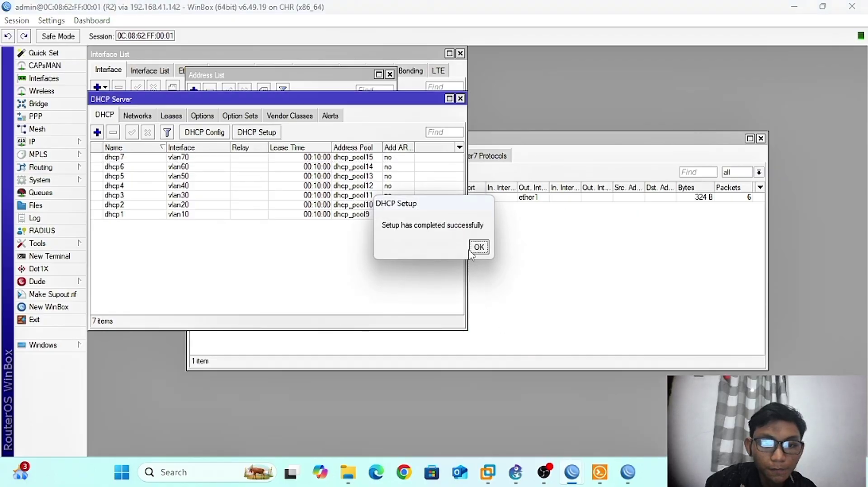
{"action": "left_click", "coordinate": [475, 247]}
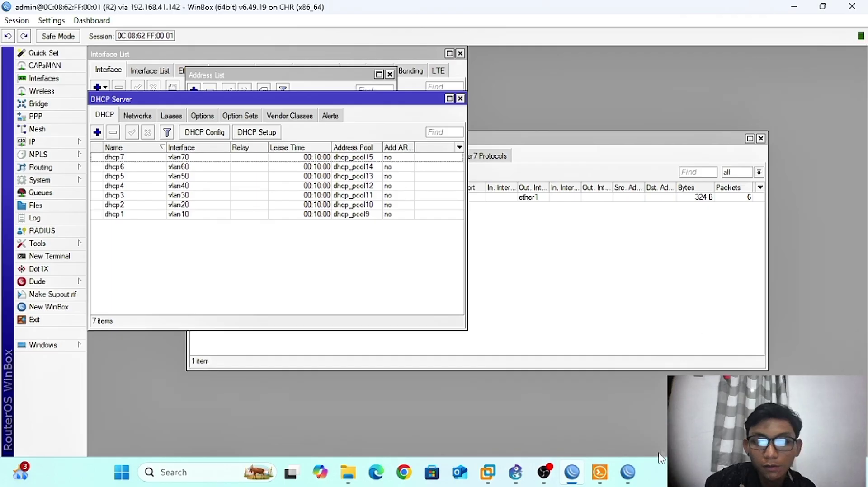
- Switch to SW1-R2's WinBox session and add a bridge VLAN entry with ID 70 on bridge1, tagging ether1 and ether3
{"action": "left_click", "coordinate": [629, 481]}
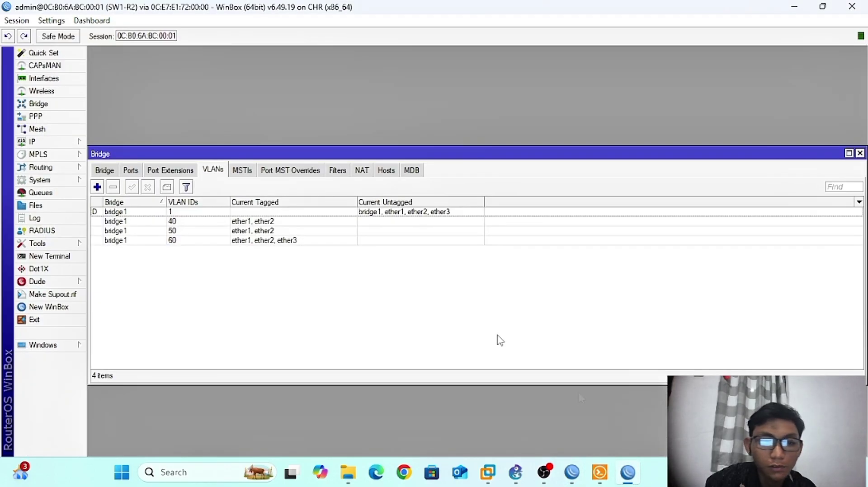
{"action": "left_click", "coordinate": [98, 189]}
{"action": "left_click", "coordinate": [491, 215]}
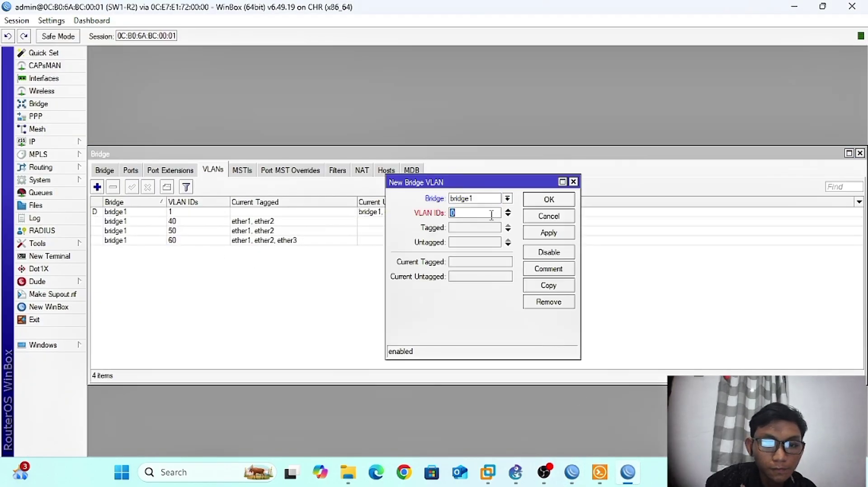
{"action": "left_click", "coordinate": [487, 229]}
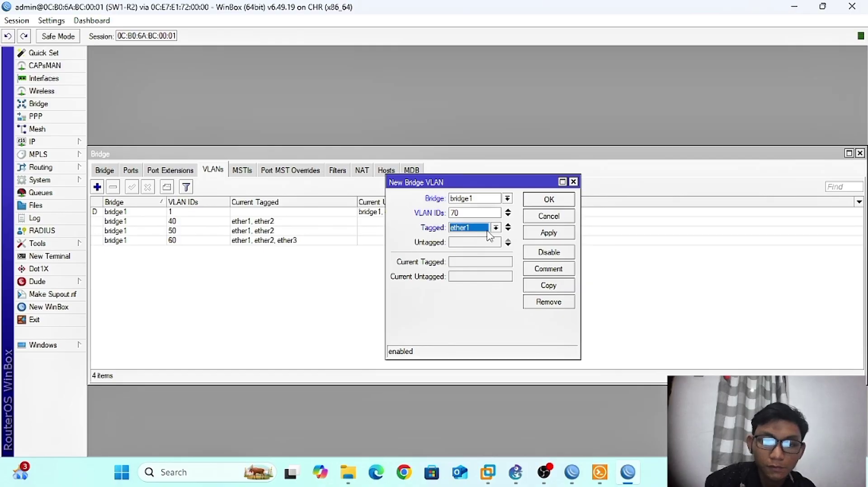
{"action": "left_click", "coordinate": [508, 230]}
{"action": "left_click", "coordinate": [496, 242]}
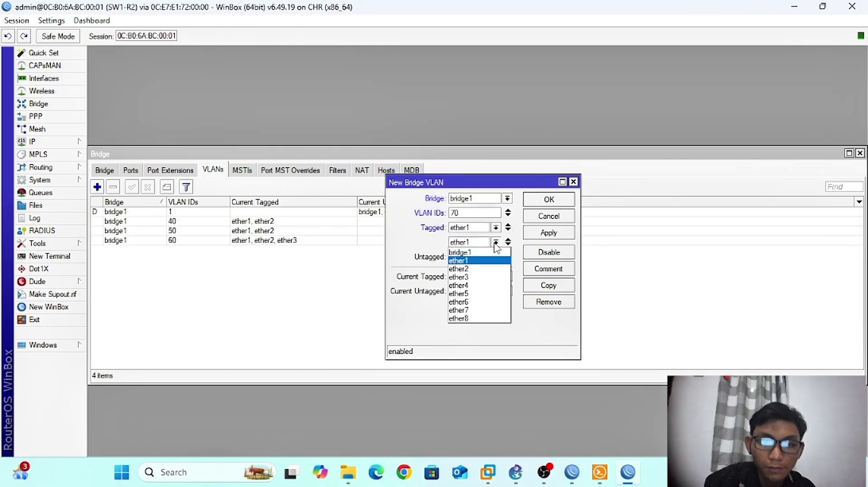
{"action": "left_click", "coordinate": [488, 277]}
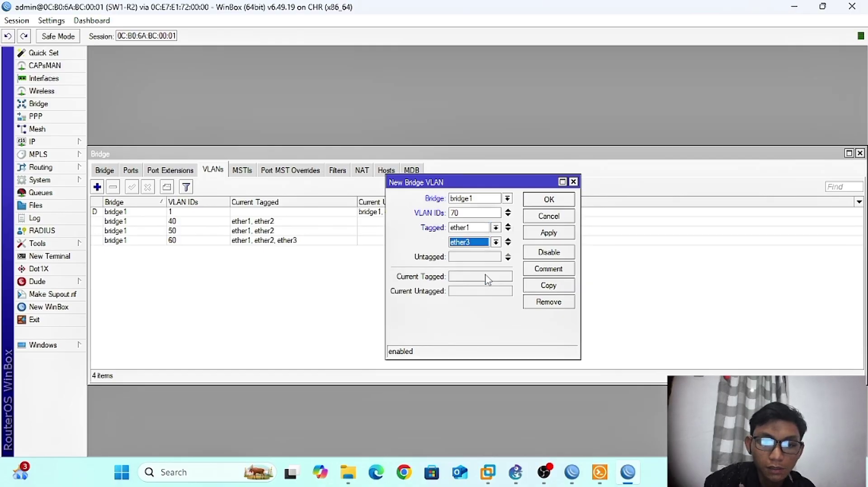
{"action": "left_click", "coordinate": [548, 240]}
{"action": "left_click", "coordinate": [549, 200]}
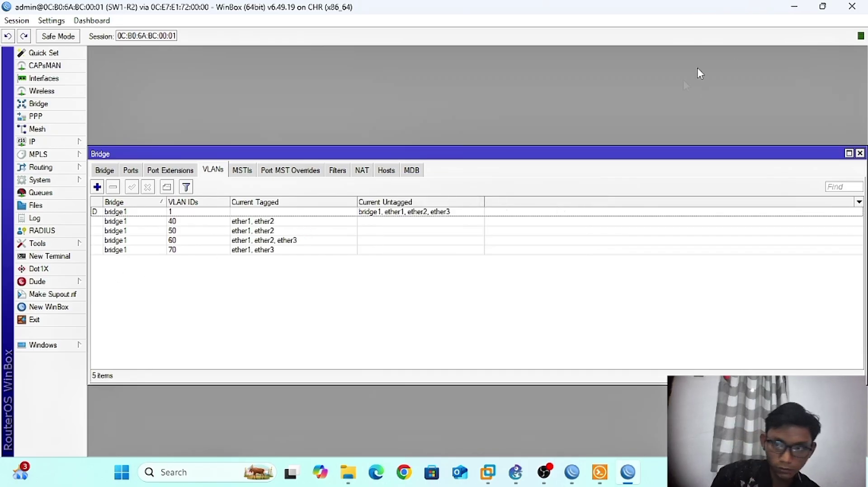
- Check the GNS3 topology, launch a new WinBox, refresh its neighbor list and connect to RoMON through R1
{"action": "left_click", "coordinate": [794, 7]}
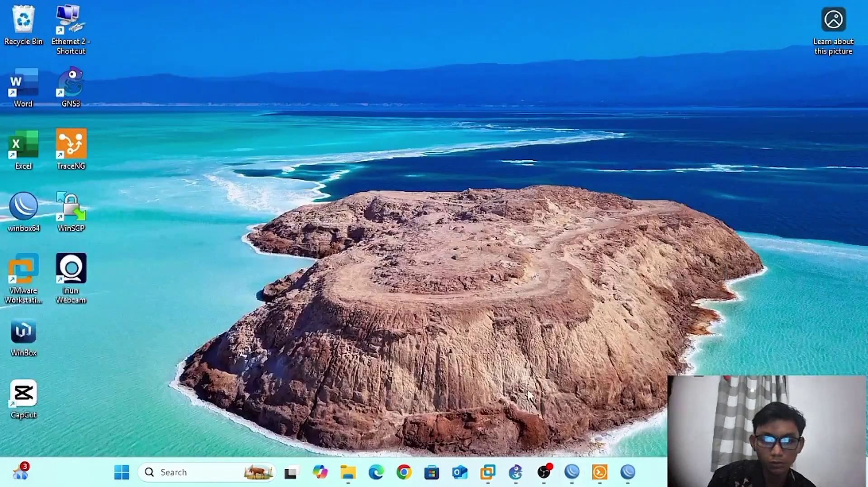
{"action": "left_click", "coordinate": [794, 7]}
{"action": "left_click", "coordinate": [516, 473]}
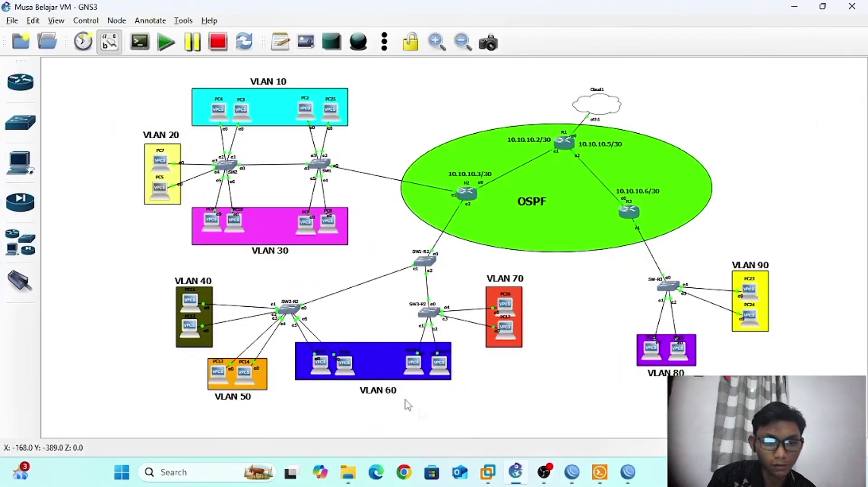
{"action": "left_click", "coordinate": [796, 6]}
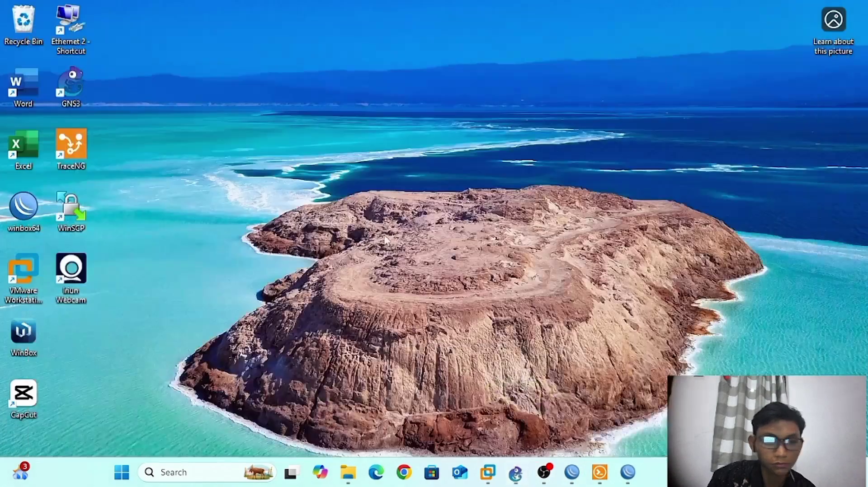
{"action": "double_click", "coordinate": [28, 217]}
{"action": "left_click", "coordinate": [55, 199]}
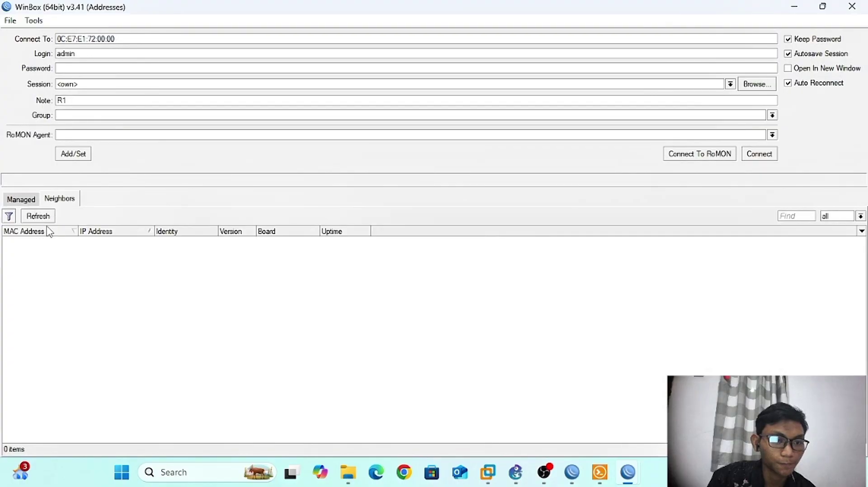
{"action": "left_click", "coordinate": [38, 216]}
{"action": "left_click", "coordinate": [49, 241]}
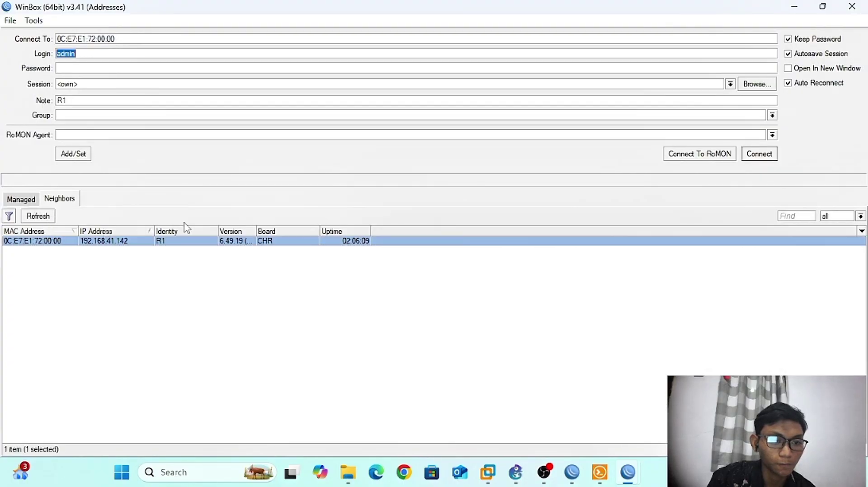
{"action": "left_click", "coordinate": [709, 156]}
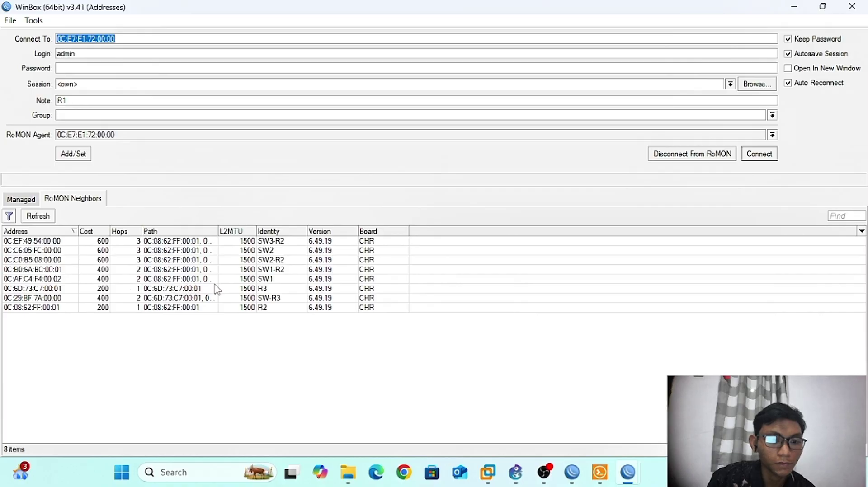
- Connect to SW2-R2 from the RoMON neighbors, maximize its session window and dismiss the password change prompt
{"action": "left_click", "coordinate": [274, 261]}
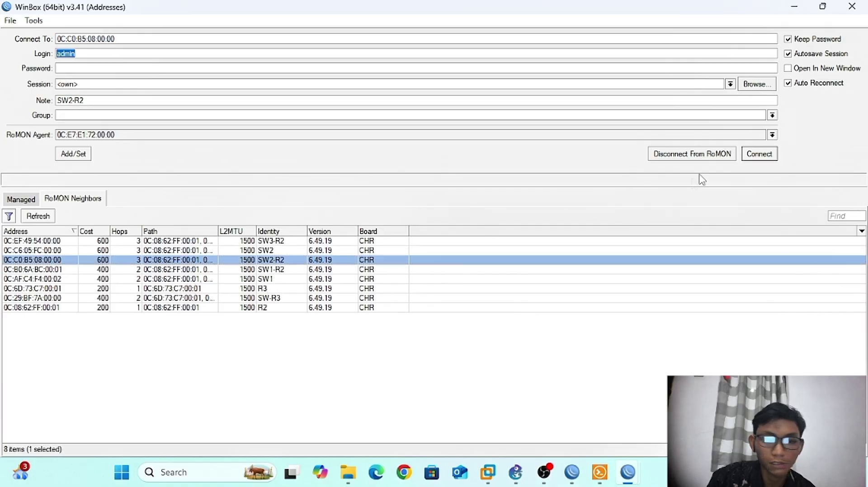
{"action": "left_click", "coordinate": [764, 158]}
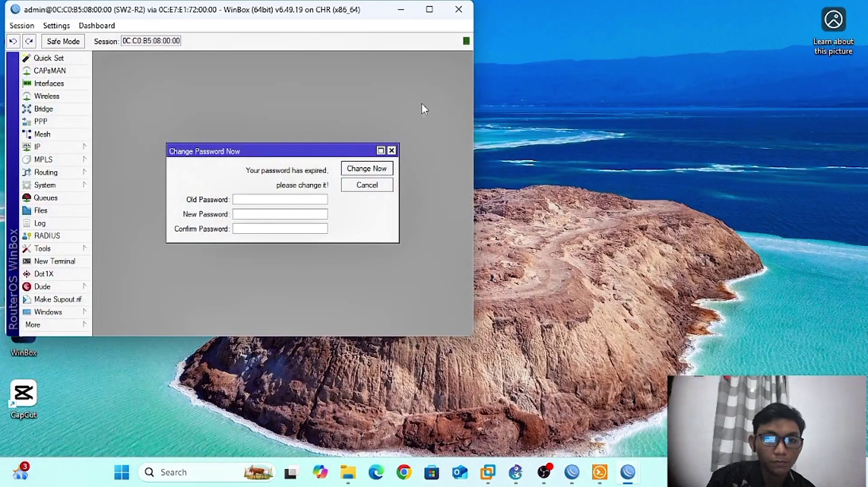
{"action": "left_click", "coordinate": [429, 9]}
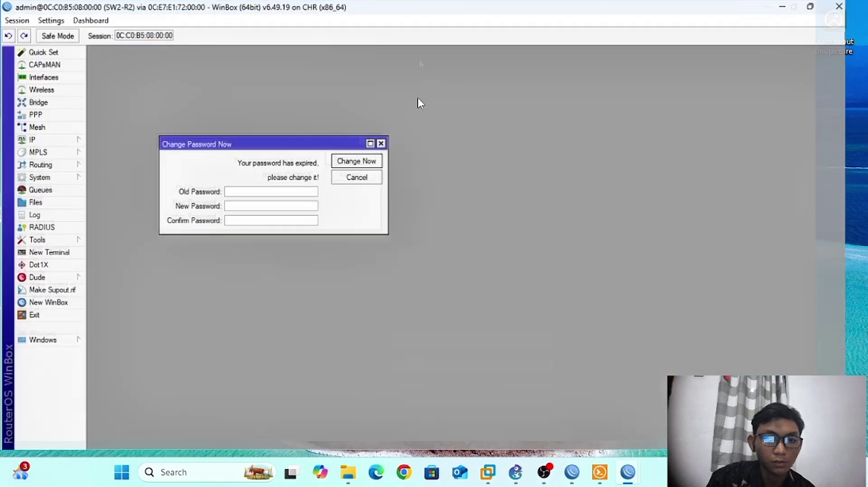
{"action": "left_click", "coordinate": [387, 146]}
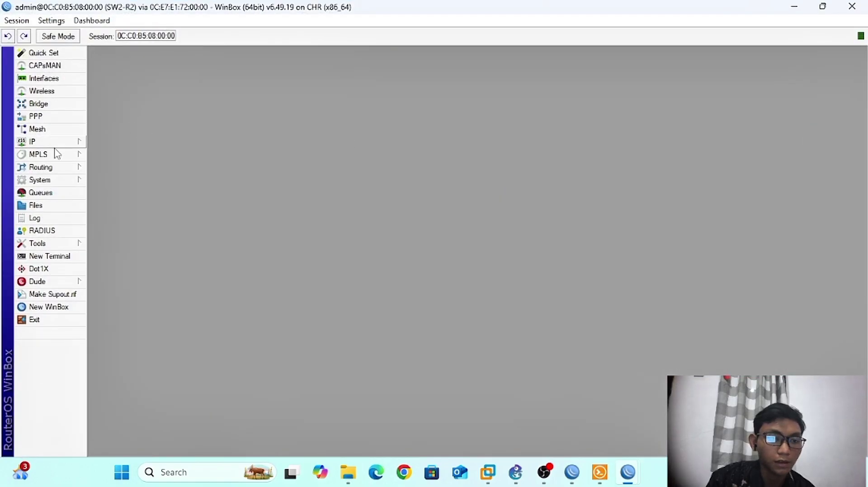
- Create a bridge named bridge1 on SW2-R2 with VLAN filtering enabled
{"action": "left_click", "coordinate": [54, 104]}
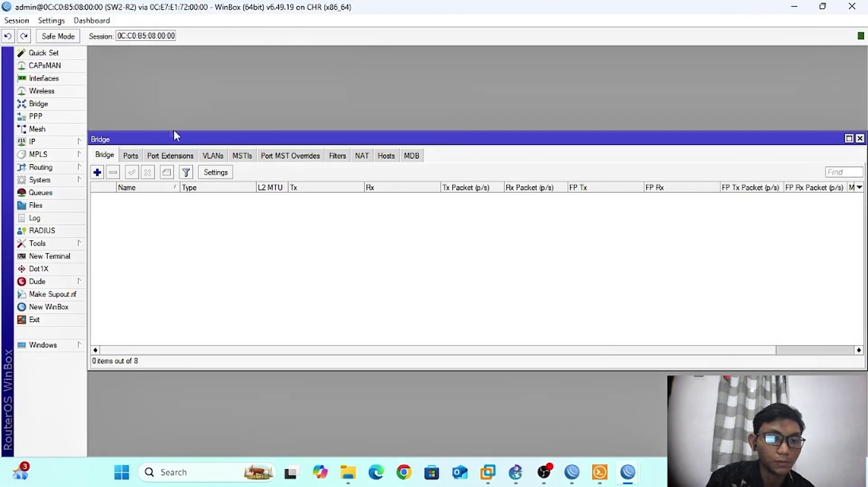
{"action": "left_click", "coordinate": [97, 173]}
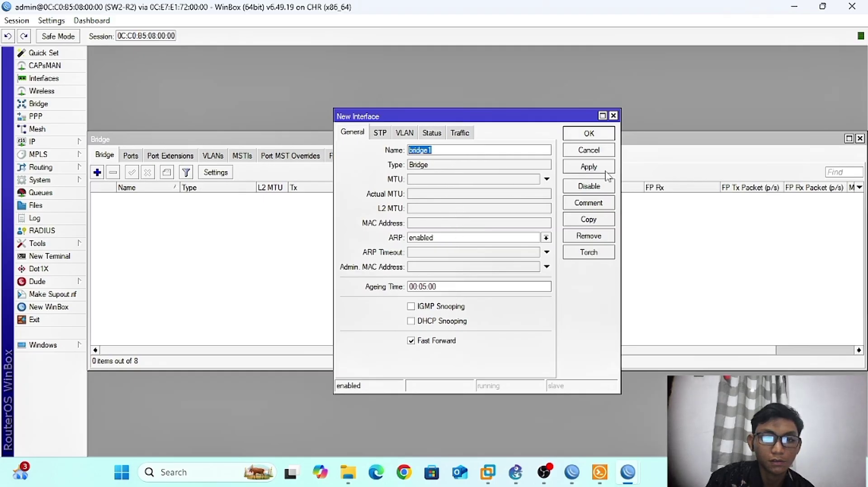
{"action": "left_click", "coordinate": [405, 133]}
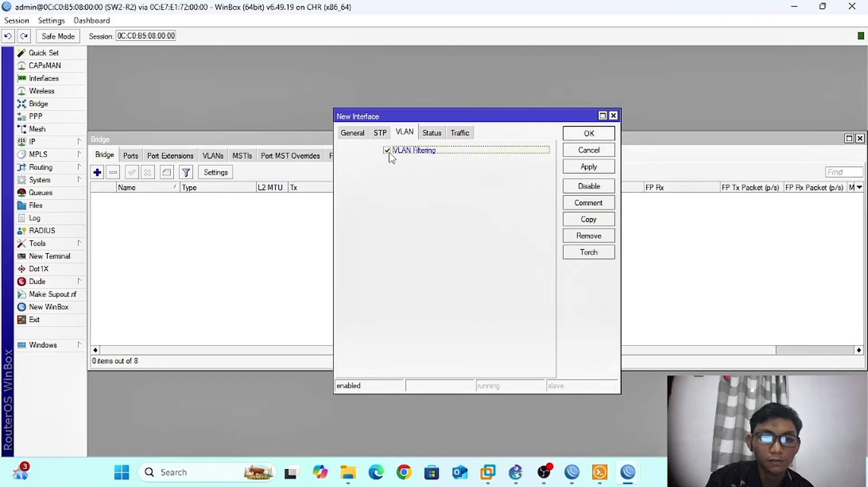
{"action": "left_click", "coordinate": [603, 168]}
{"action": "left_click", "coordinate": [589, 134]}
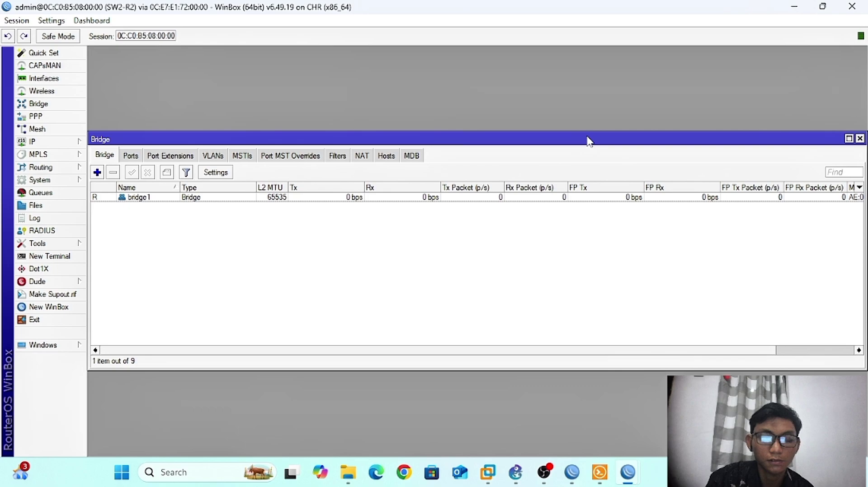
- Compare the VLAN settings of bridge1 on SW1-R2 with those of bridge1 on SW2-R2
{"action": "mouse_move", "coordinate": [624, 480]}
{"action": "left_click", "coordinate": [601, 432]}
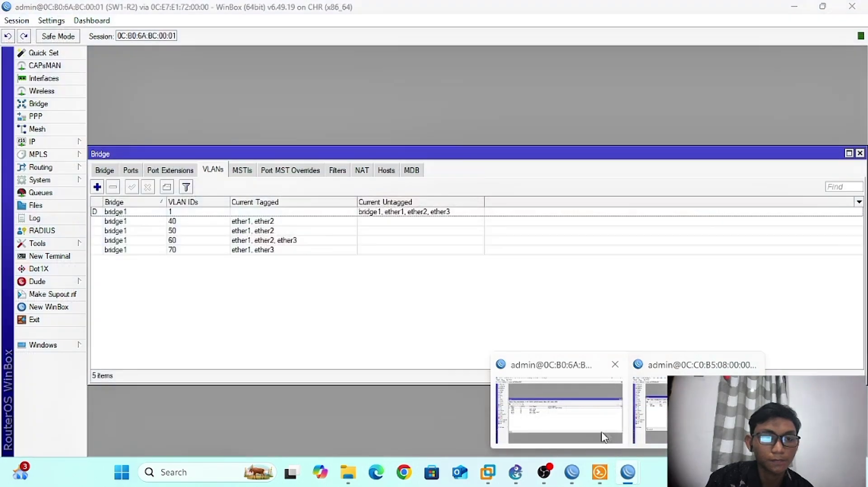
{"action": "left_click", "coordinate": [104, 170]}
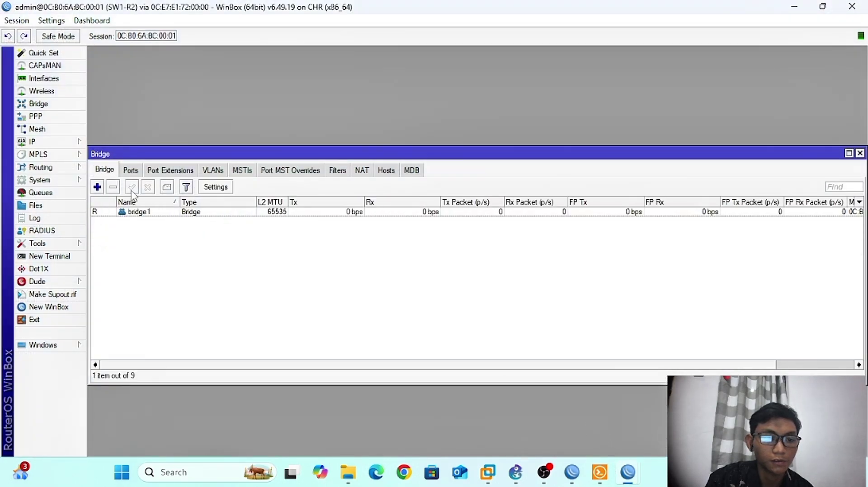
{"action": "double_click", "coordinate": [139, 213]}
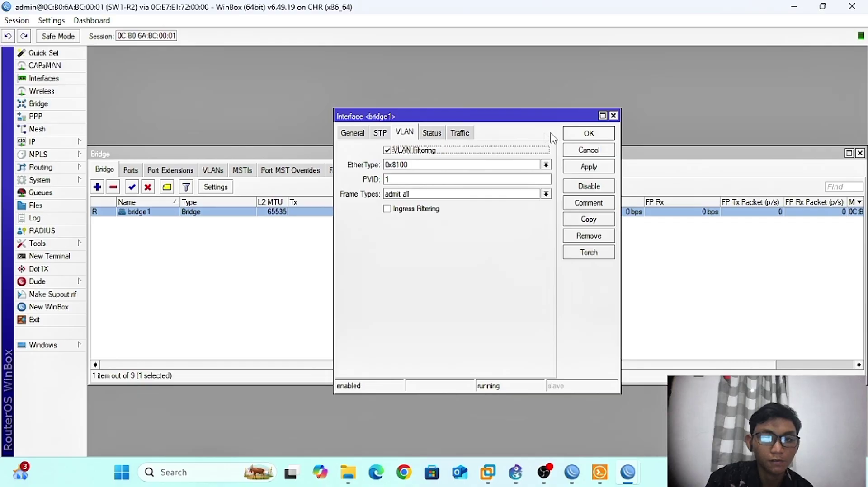
{"action": "left_click", "coordinate": [588, 133]}
{"action": "mouse_move", "coordinate": [623, 480]}
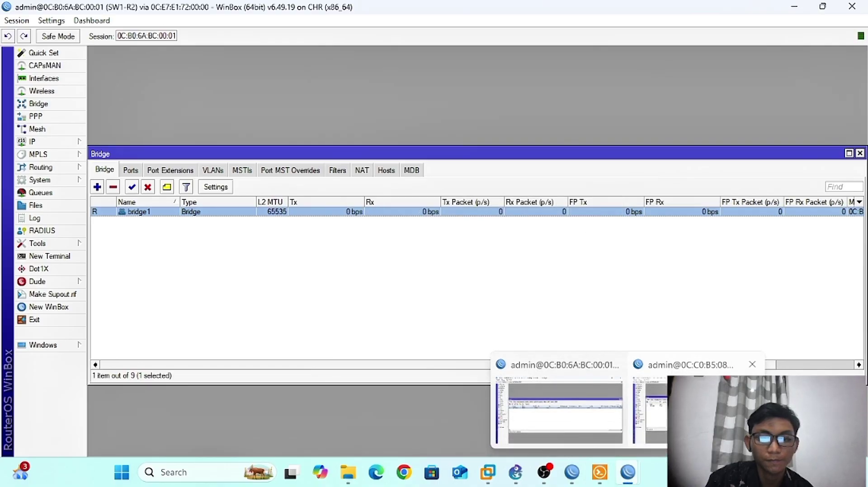
{"action": "left_click", "coordinate": [649, 411]}
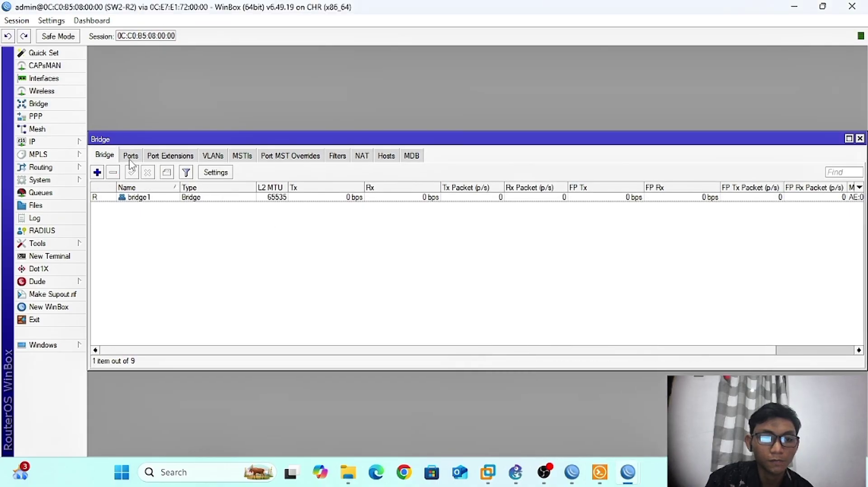
{"action": "double_click", "coordinate": [124, 198]}
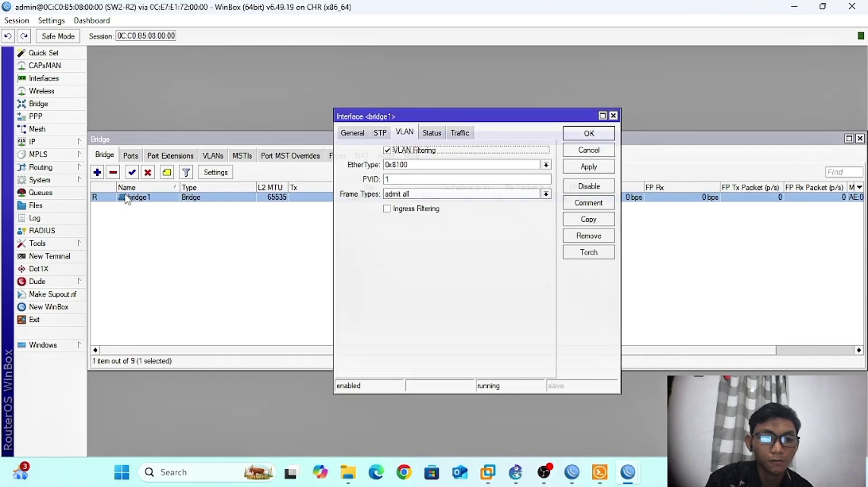
- Add ether1 as a port of bridge1 on SW2-R2, keeping the default port settings
{"action": "left_click", "coordinate": [131, 156]}
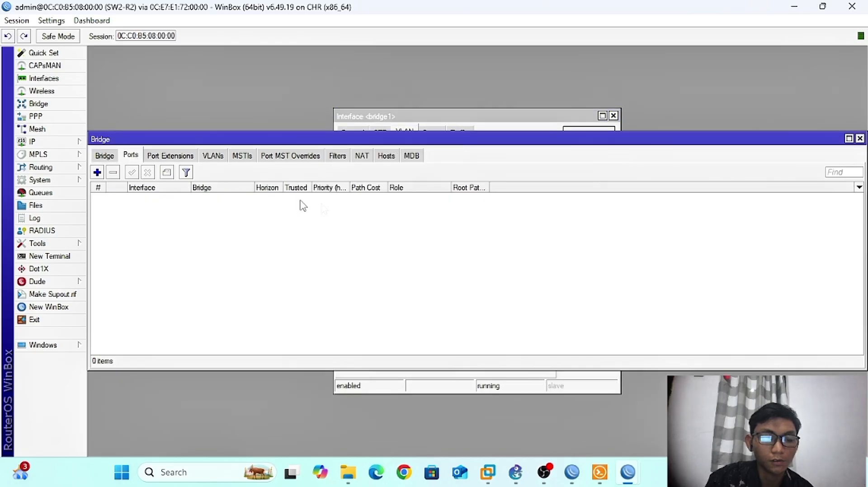
{"action": "left_click", "coordinate": [102, 175]}
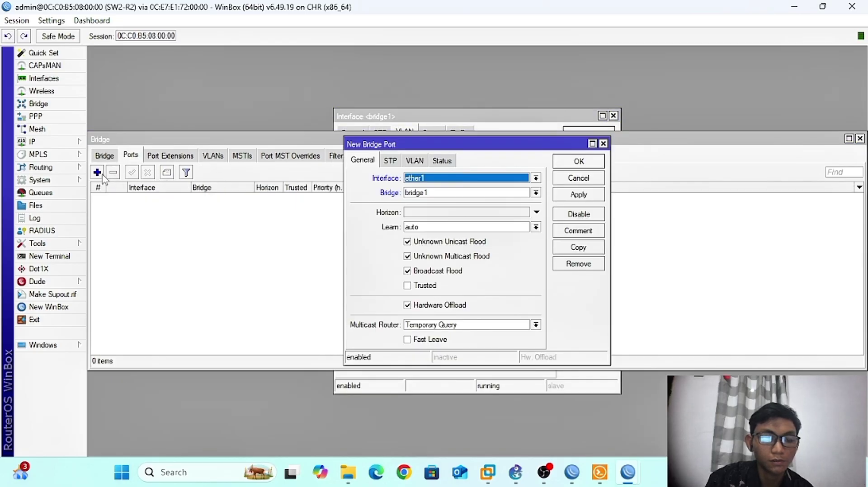
{"action": "left_click", "coordinate": [573, 195]}
{"action": "left_click", "coordinate": [580, 162]}
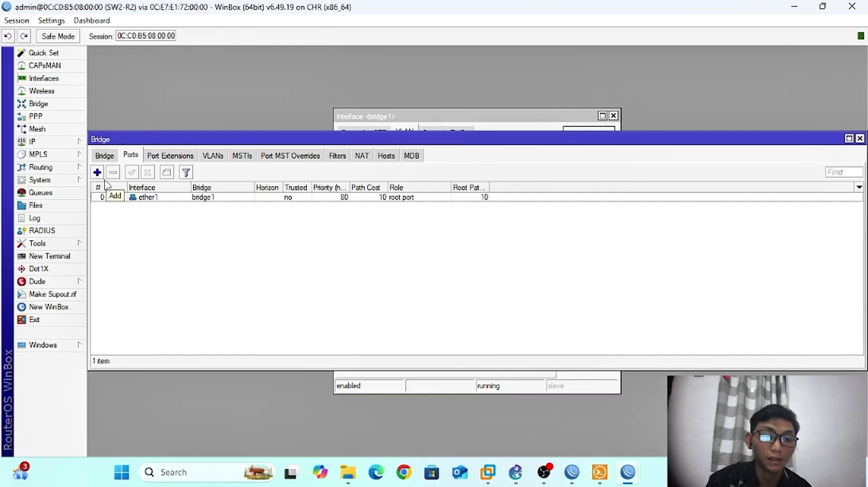
- Check SW2-R2's links in the GNS3 topology and add ether2 to its bridge1 with PVID 40
{"action": "left_click", "coordinate": [515, 472]}
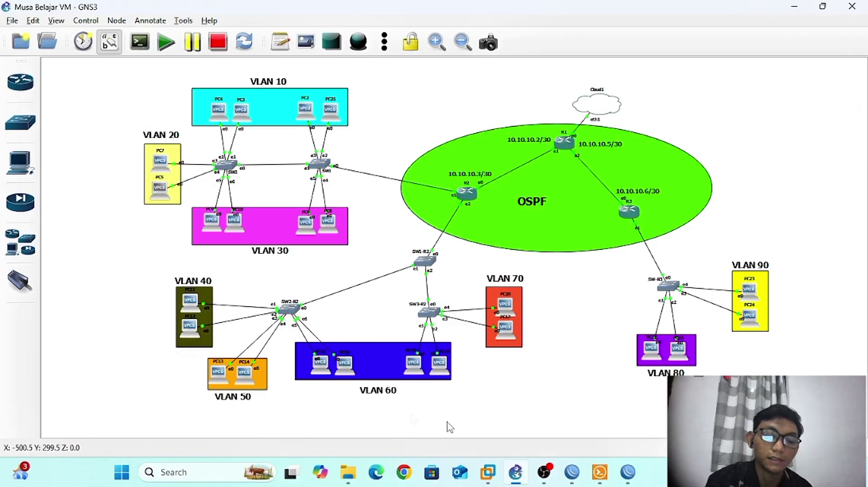
{"action": "mouse_move", "coordinate": [570, 483]}
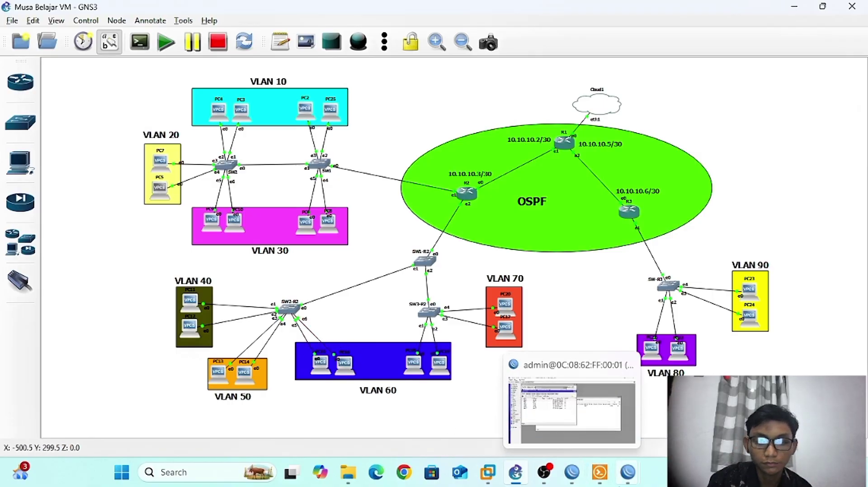
{"action": "mouse_move", "coordinate": [628, 470]}
{"action": "mouse_move", "coordinate": [660, 434]}
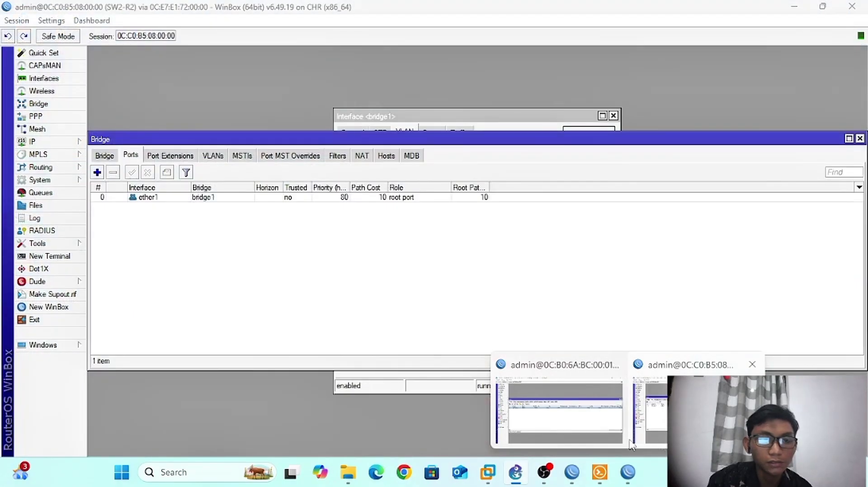
{"action": "left_click", "coordinate": [663, 438]}
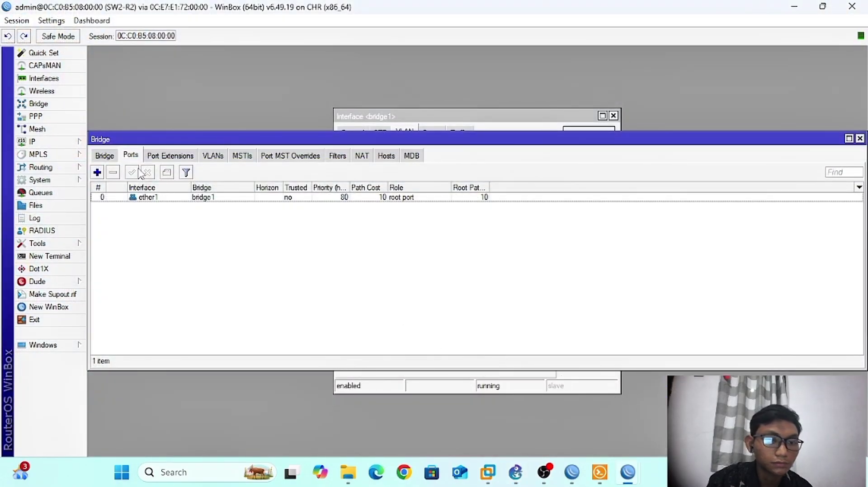
{"action": "left_click", "coordinate": [98, 174]}
{"action": "left_click", "coordinate": [464, 185]}
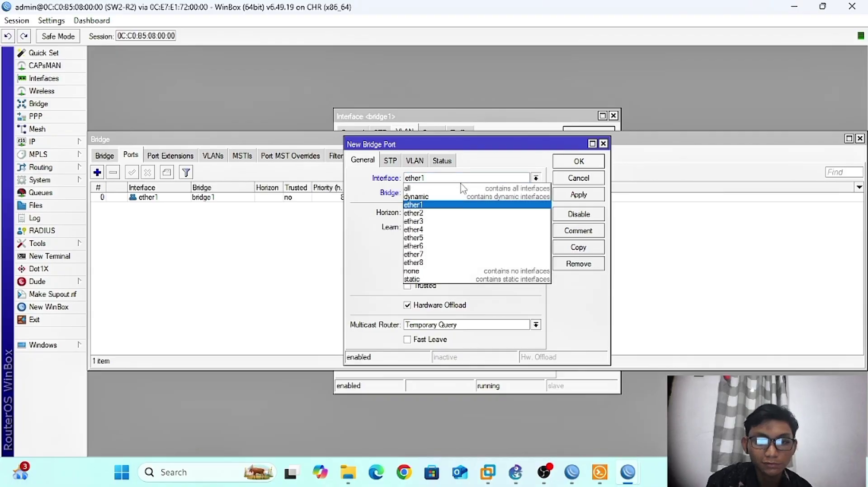
{"action": "left_click", "coordinate": [452, 212]}
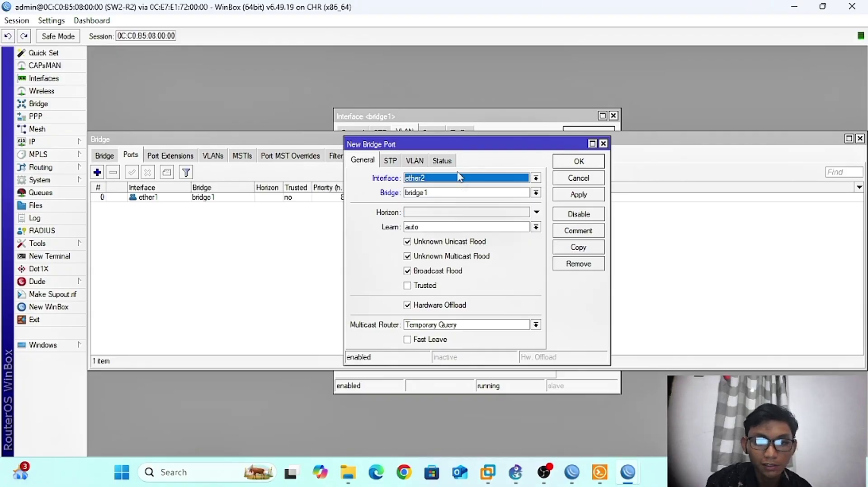
{"action": "left_click", "coordinate": [414, 161]}
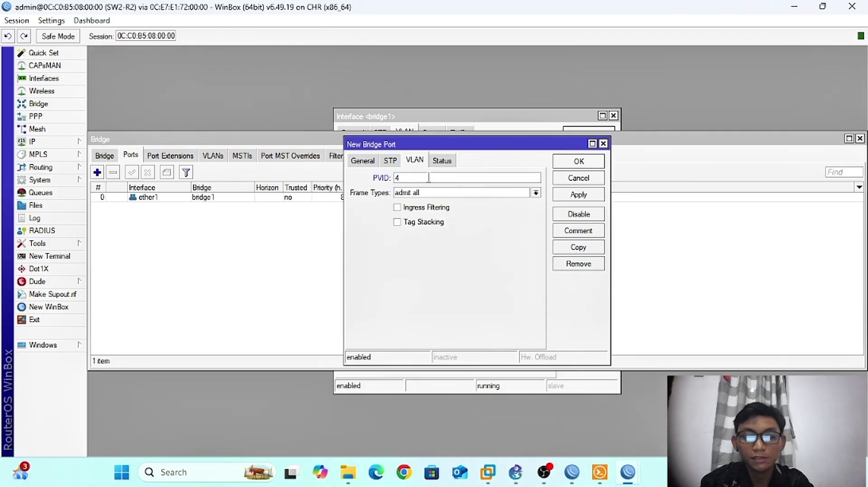
{"action": "left_click", "coordinate": [578, 195]}
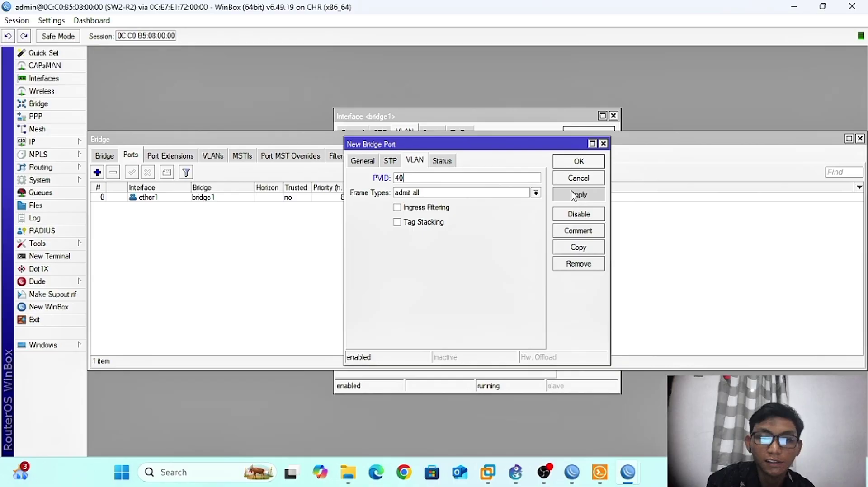
{"action": "left_click", "coordinate": [582, 163]}
- Add ether3 as a port of bridge1 on SW2-R2 with PVID 40
{"action": "left_click", "coordinate": [97, 172]}
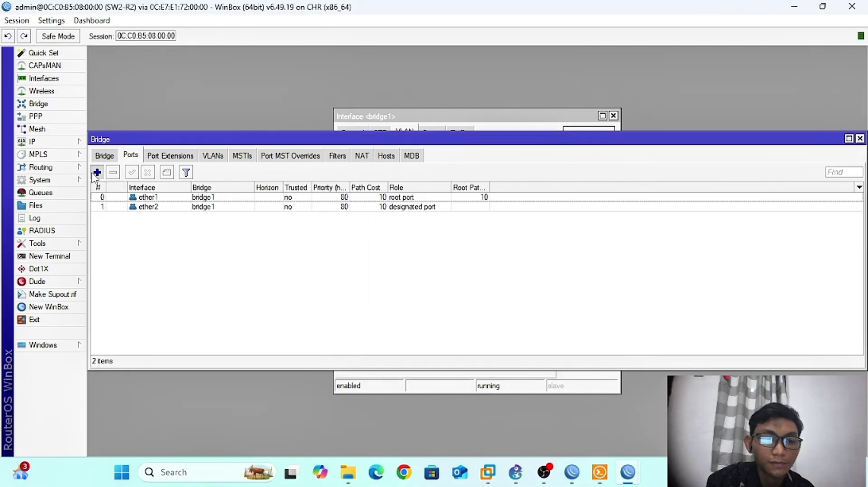
{"action": "left_click", "coordinate": [365, 161]}
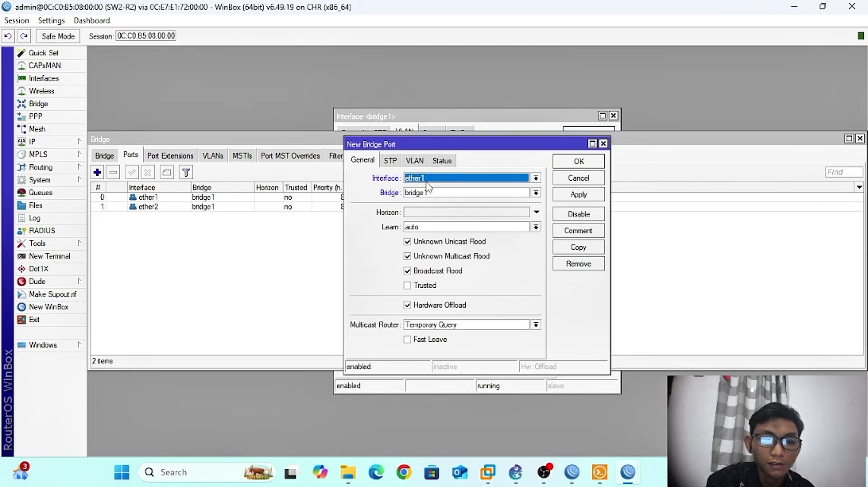
{"action": "left_click", "coordinate": [428, 179]}
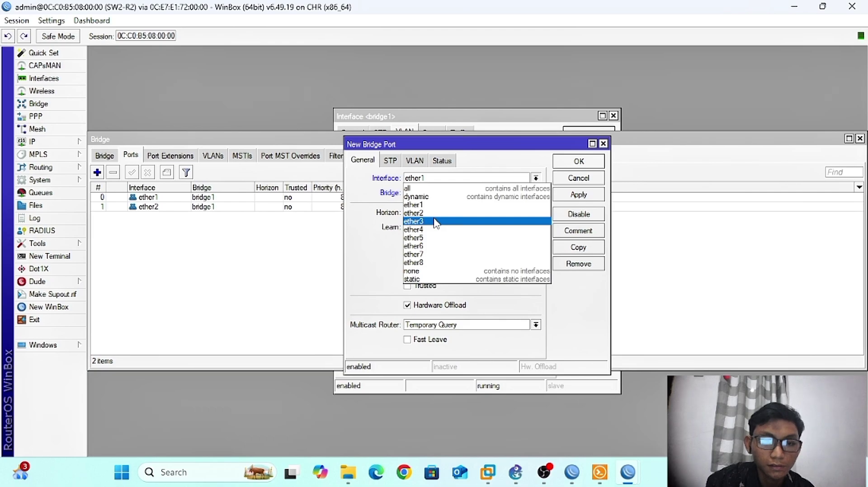
{"action": "left_click", "coordinate": [434, 222]}
{"action": "left_click", "coordinate": [414, 165]}
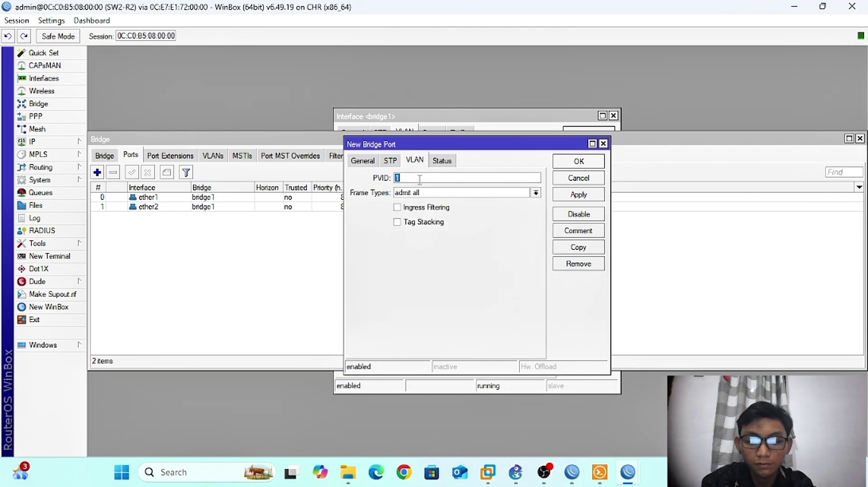
{"action": "type", "text": "40"}
{"action": "left_click", "coordinate": [562, 198]}
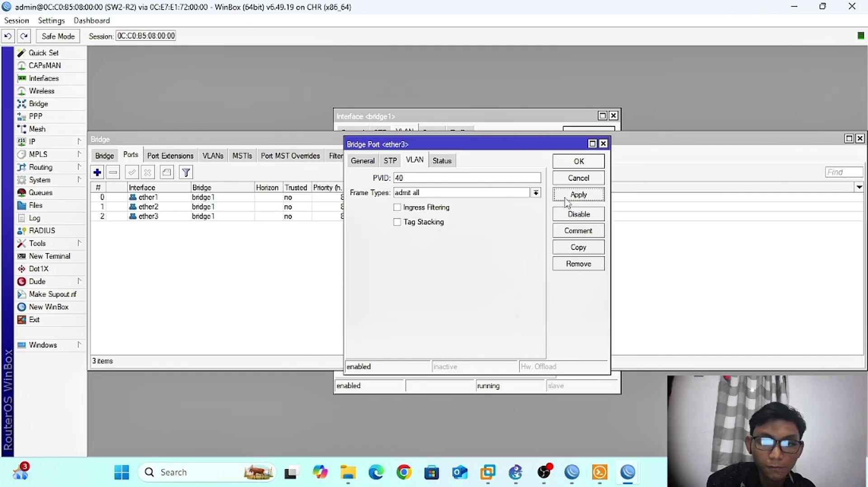
{"action": "left_click", "coordinate": [580, 163]}
- Add ether4 as a port of bridge1 on SW2-R2, keeping the default port settings
{"action": "left_click", "coordinate": [97, 172]}
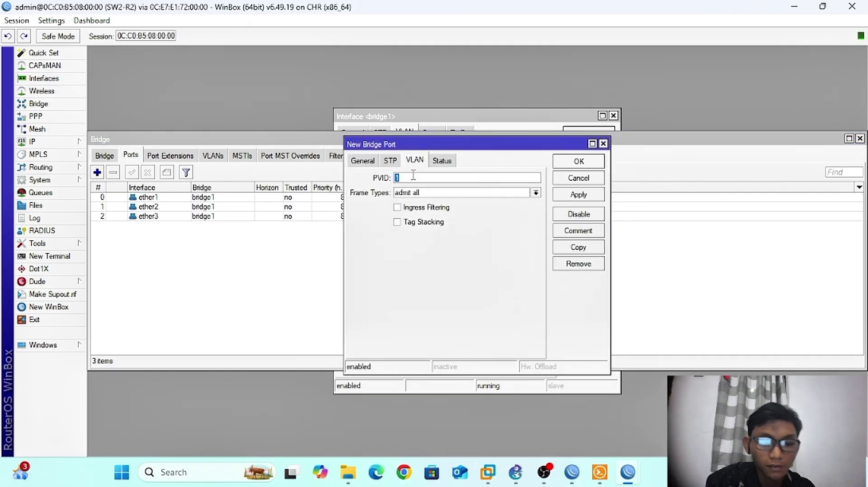
{"action": "left_click", "coordinate": [380, 161]}
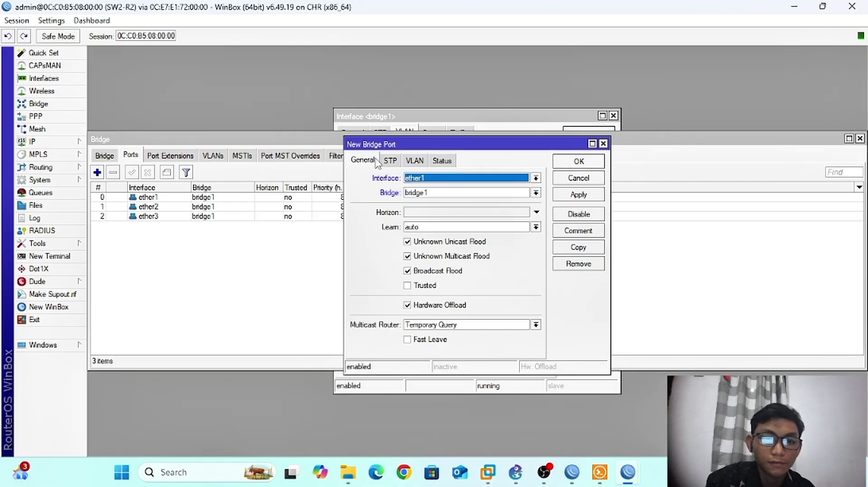
{"action": "left_click", "coordinate": [426, 179]}
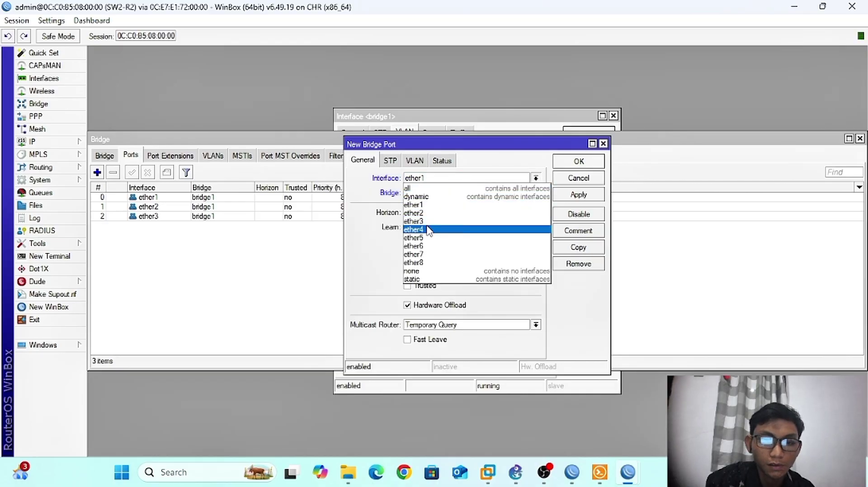
{"action": "left_click", "coordinate": [428, 230]}
{"action": "left_click", "coordinate": [579, 195]}
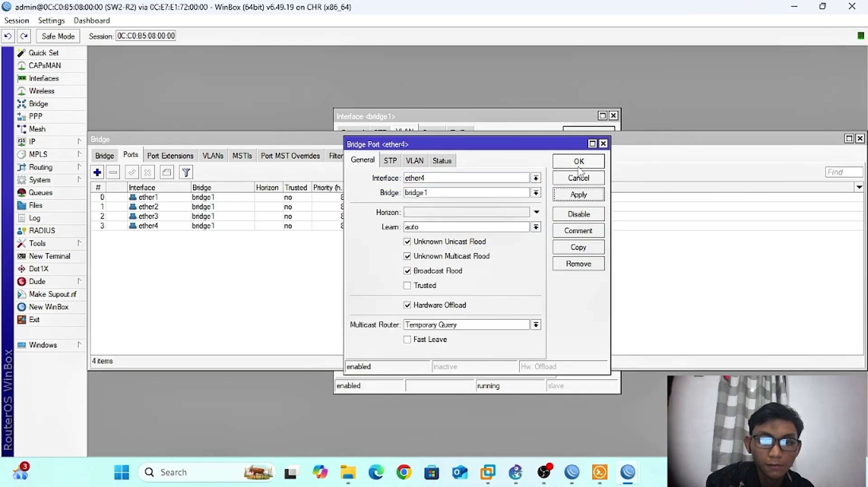
{"action": "left_click", "coordinate": [579, 161]}
- Add ether5 as a port of bridge1 on SW2-R2 with PVID 50
{"action": "left_click", "coordinate": [97, 173]}
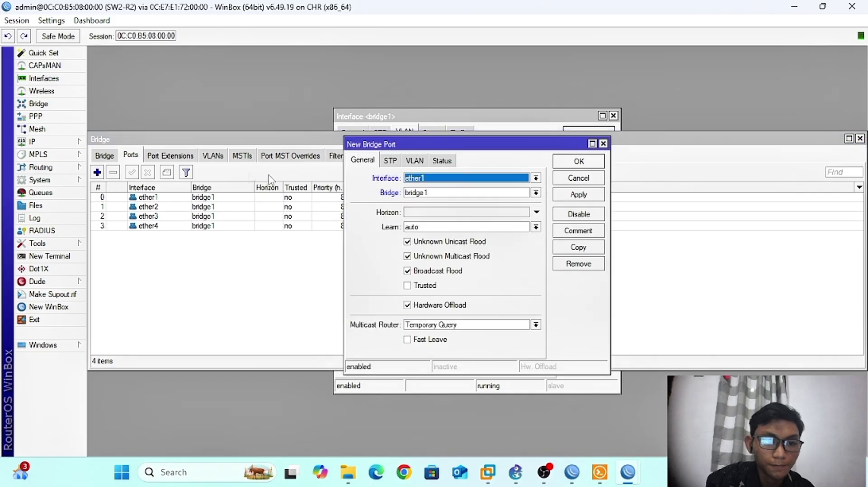
{"action": "left_click", "coordinate": [413, 179]}
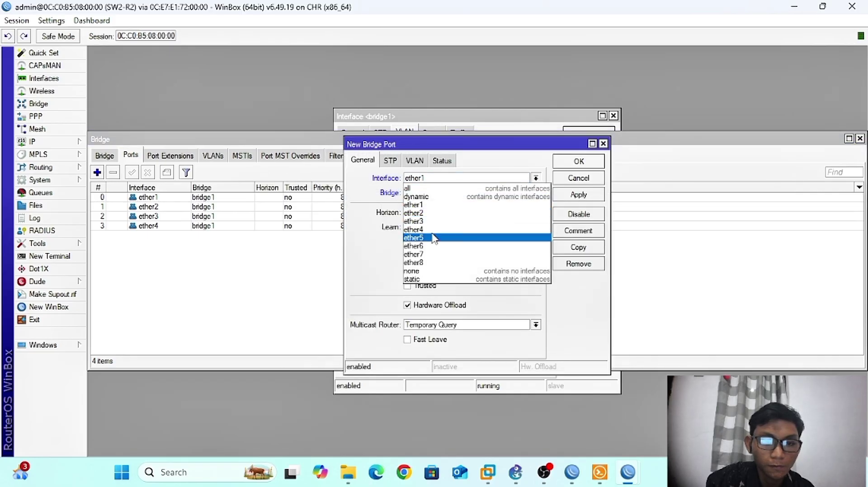
{"action": "left_click", "coordinate": [434, 237]}
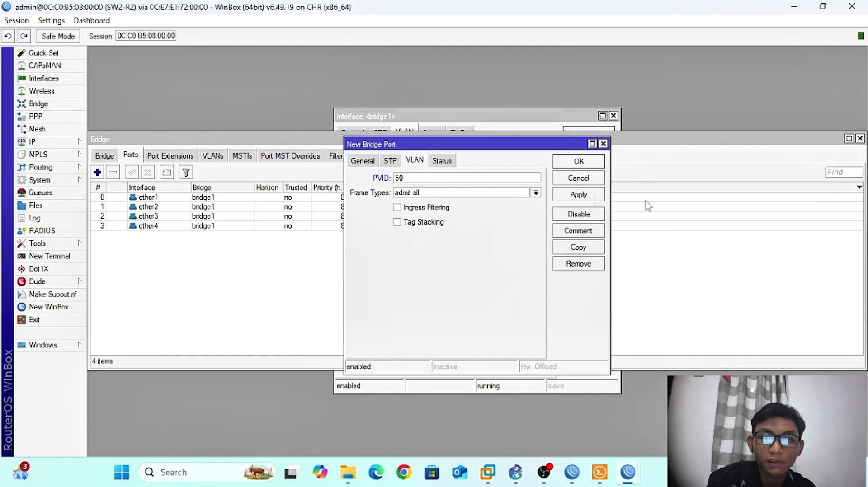
{"action": "left_click", "coordinate": [586, 197]}
{"action": "left_click", "coordinate": [585, 164]}
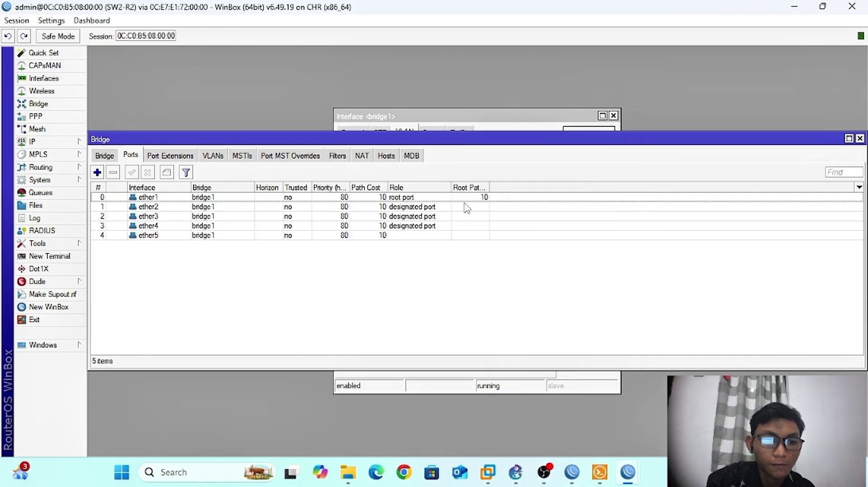
- Start another new port for bridge1 on SW2-R2 and open the choice of its interface
{"action": "left_click", "coordinate": [96, 172]}
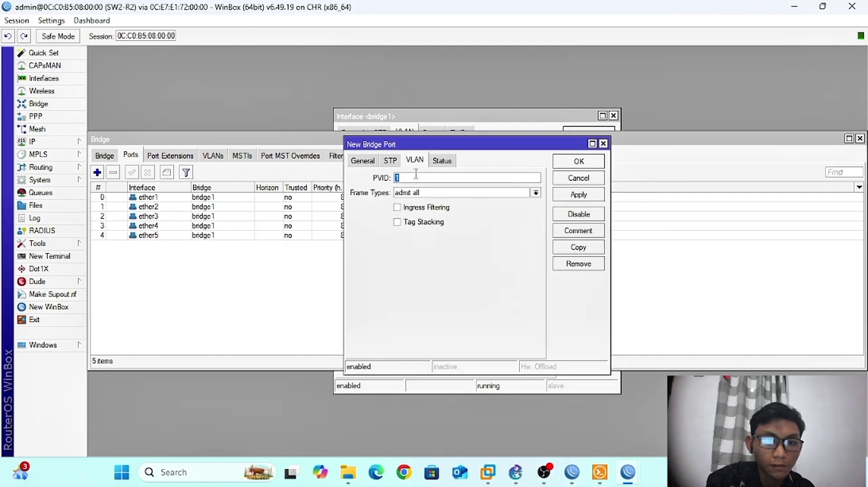
{"action": "left_click", "coordinate": [368, 163]}
{"action": "left_click", "coordinate": [415, 179]}
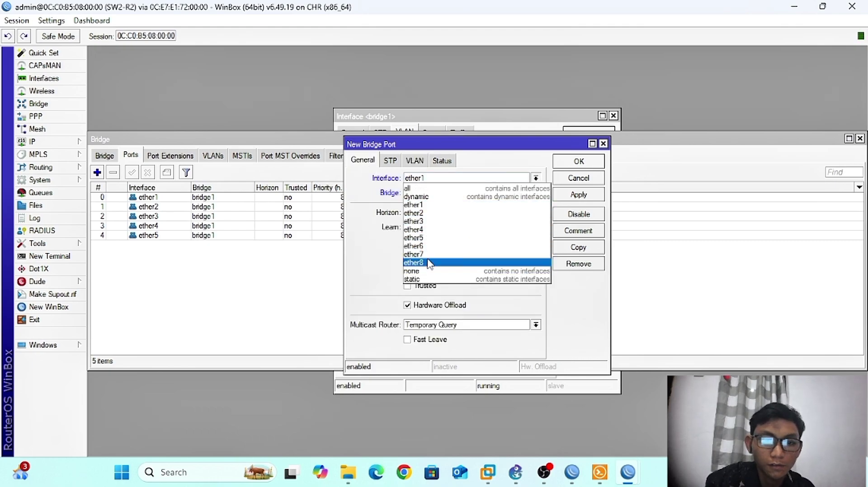
- Add ether6 and ether7 as ports of bridge1, setting the PVID of ether7 to 60
{"action": "left_click", "coordinate": [438, 246]}
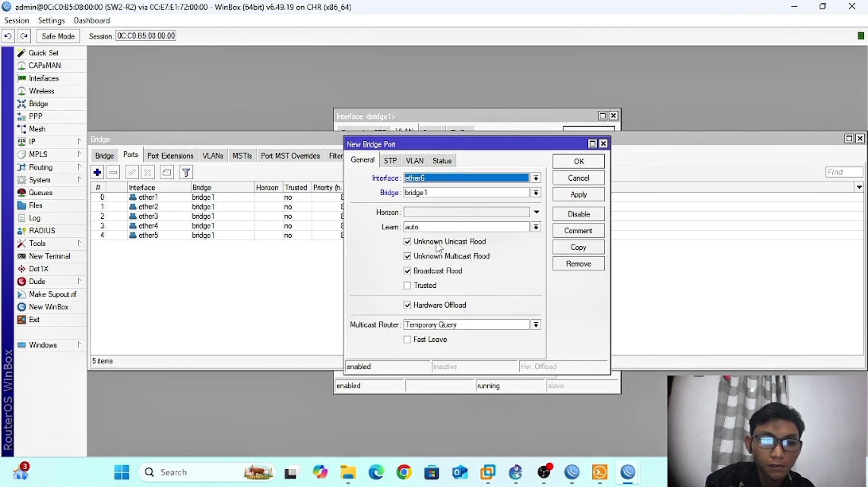
{"action": "left_click", "coordinate": [577, 163]}
{"action": "left_click", "coordinate": [97, 172]}
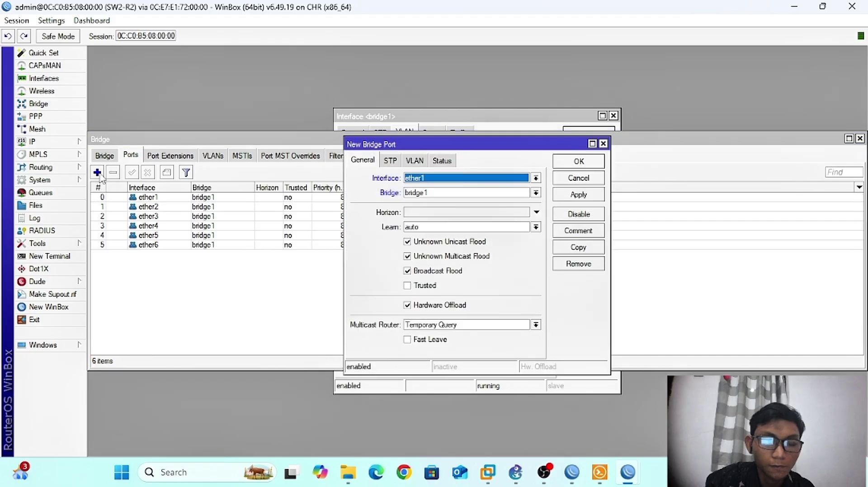
{"action": "left_click", "coordinate": [408, 180]}
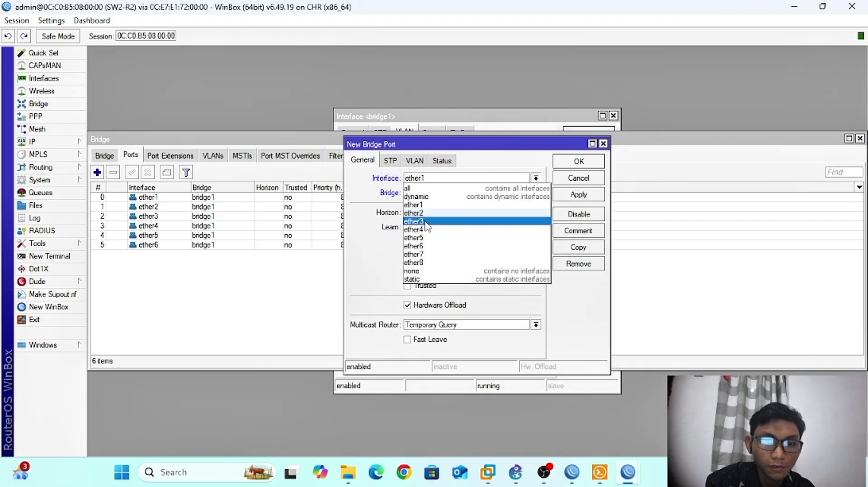
{"action": "left_click", "coordinate": [426, 254]}
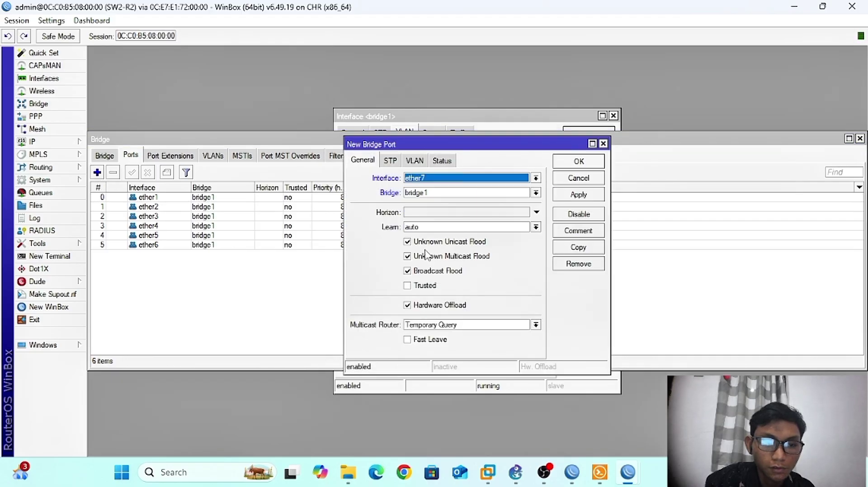
{"action": "left_click", "coordinate": [414, 161]}
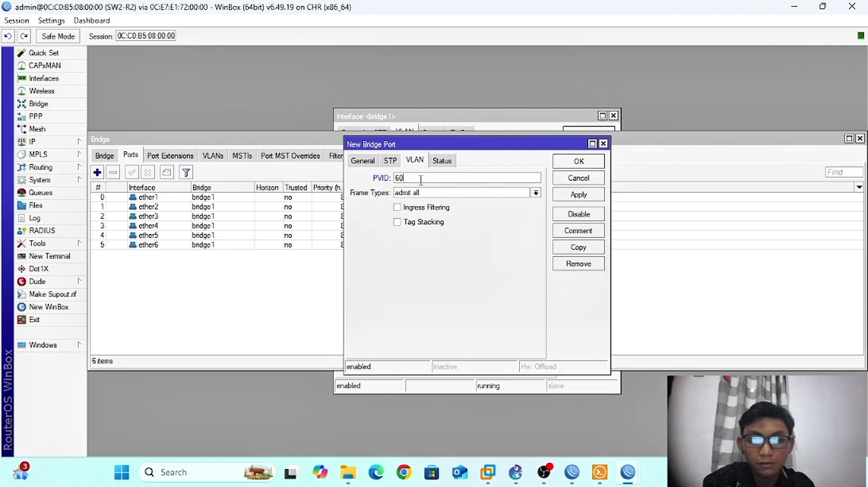
{"action": "left_click", "coordinate": [421, 180]}
{"action": "type", "text": "60"}
{"action": "left_click", "coordinate": [580, 196]}
{"action": "left_click", "coordinate": [578, 164]}
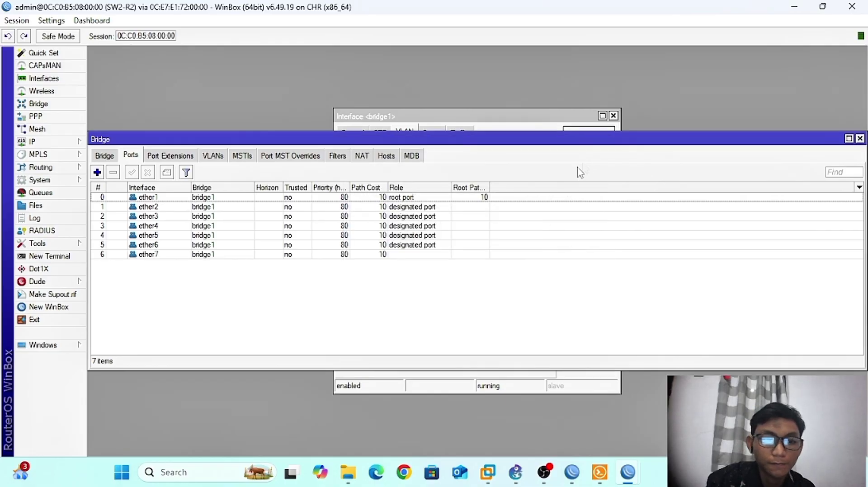
- Add a bridge VLAN entry on bridge1 with VLAN ID 40, ether1 tagged, and ether2 and ether3 untagged
{"action": "left_click", "coordinate": [213, 156]}
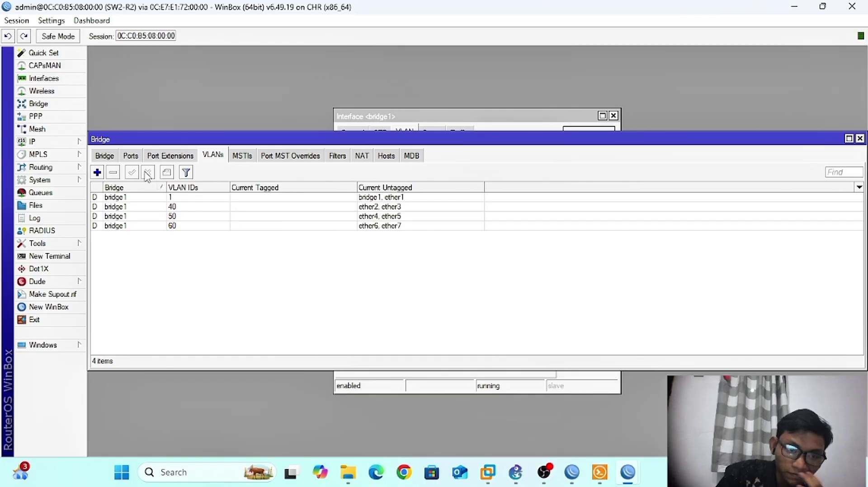
{"action": "left_click", "coordinate": [97, 172]}
{"action": "left_click", "coordinate": [459, 213]}
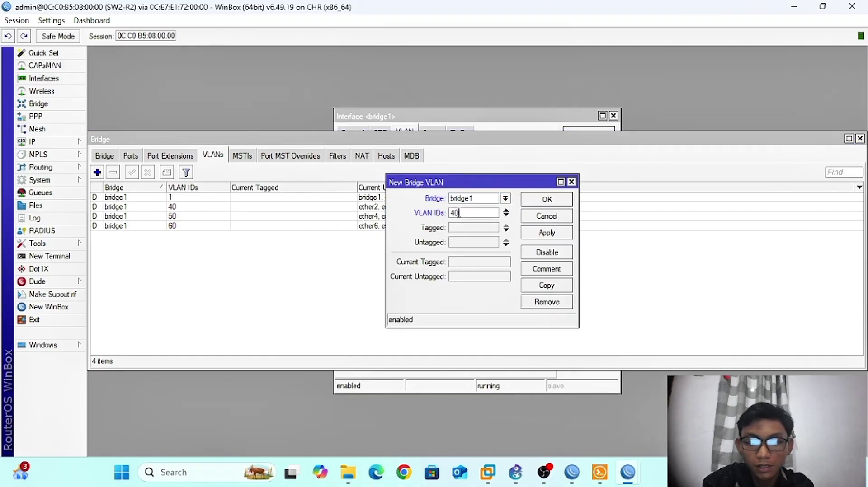
{"action": "type", "text": "40"}
{"action": "left_click", "coordinate": [483, 229]}
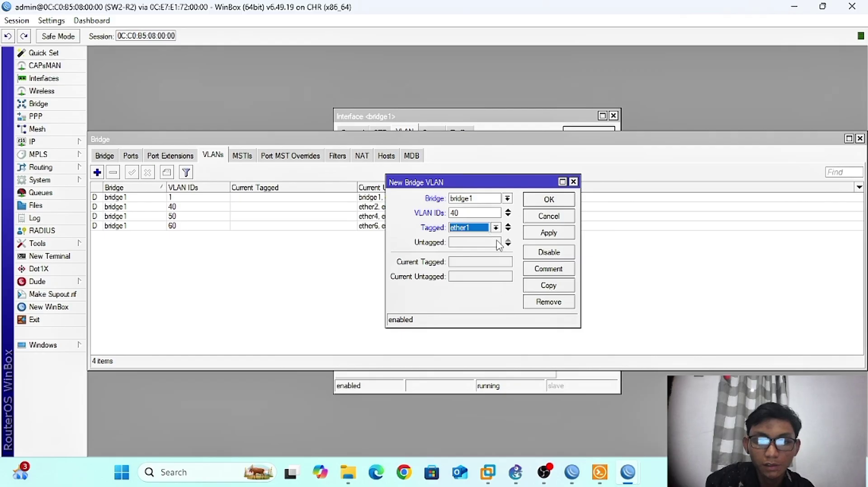
{"action": "left_click", "coordinate": [498, 244]}
{"action": "left_click", "coordinate": [496, 242]}
{"action": "left_click", "coordinate": [495, 271]}
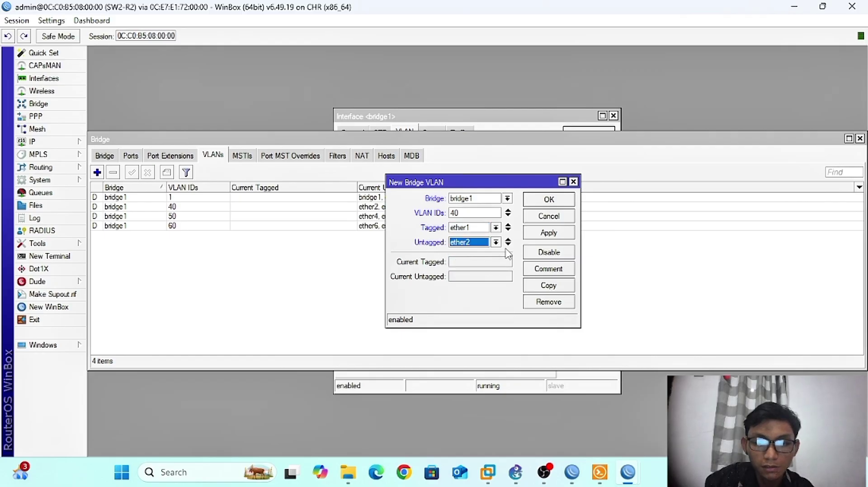
{"action": "left_click", "coordinate": [508, 245]}
{"action": "left_click", "coordinate": [496, 257]}
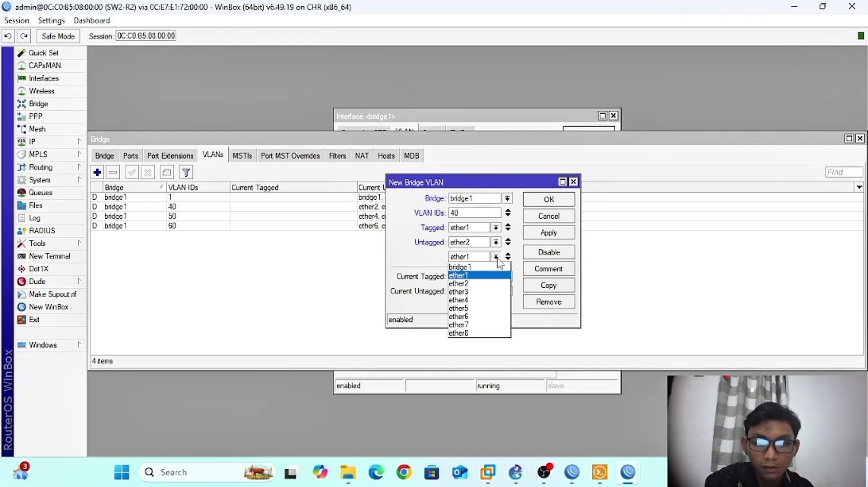
{"action": "left_click", "coordinate": [487, 292]}
{"action": "left_click", "coordinate": [533, 236]}
{"action": "left_click", "coordinate": [548, 201]}
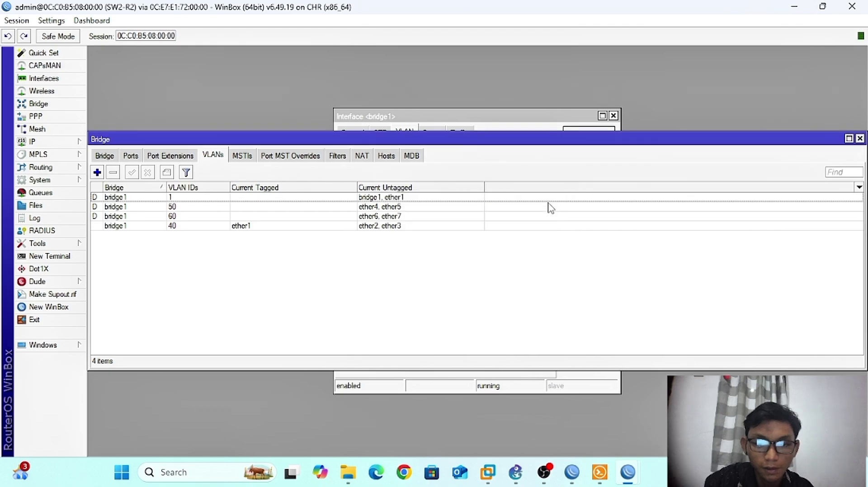
- Add a bridge VLAN entry on bridge1 with VLAN ID 50, ether1 tagged, and ether4 and ether5 untagged
{"action": "left_click", "coordinate": [99, 173]}
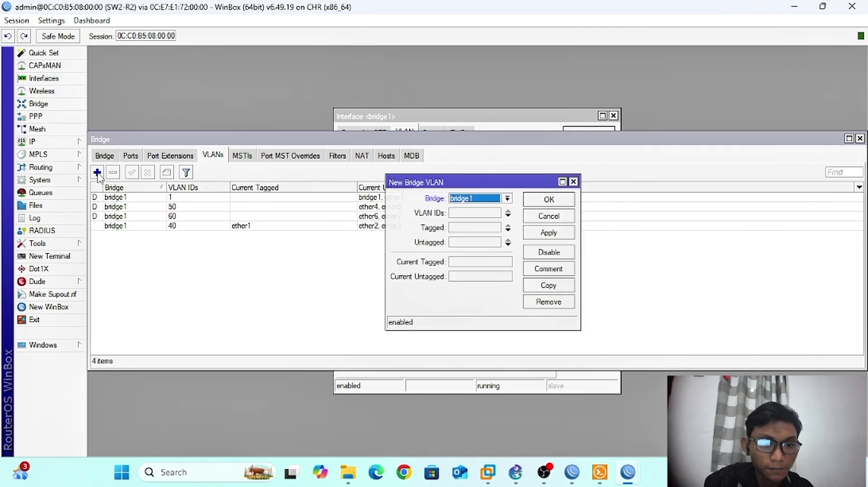
{"action": "left_click", "coordinate": [470, 213]}
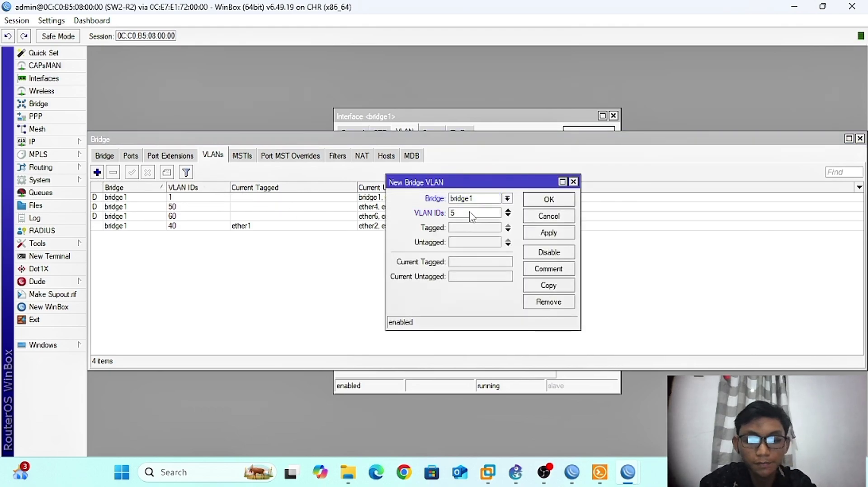
{"action": "left_click", "coordinate": [470, 225]}
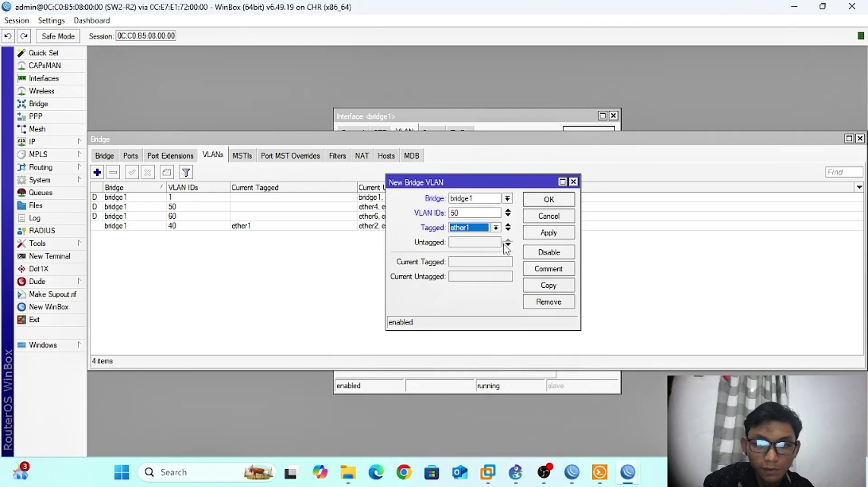
{"action": "left_click", "coordinate": [506, 242]}
{"action": "left_click", "coordinate": [498, 243]}
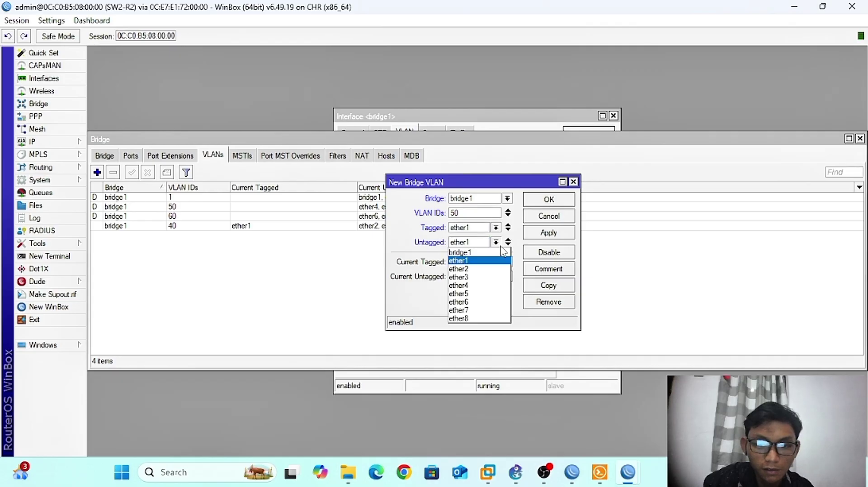
{"action": "left_click", "coordinate": [486, 285]}
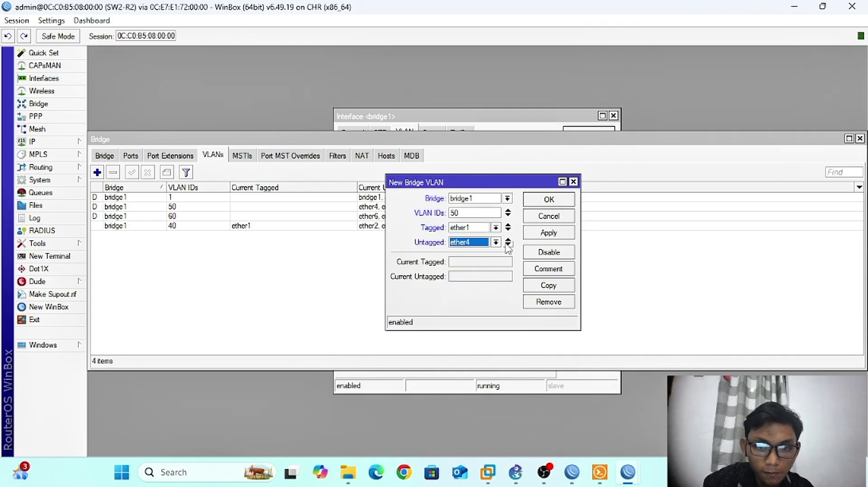
{"action": "left_click", "coordinate": [508, 245]}
{"action": "left_click", "coordinate": [496, 257]}
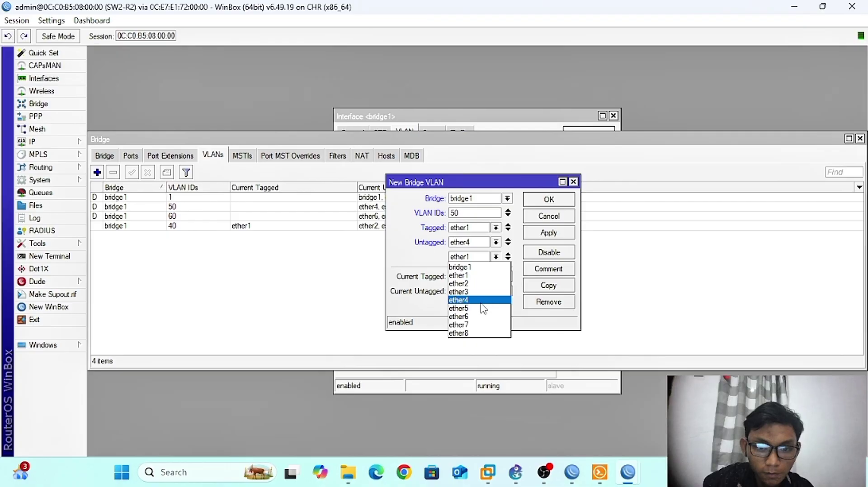
{"action": "left_click", "coordinate": [483, 308]}
{"action": "left_click", "coordinate": [540, 233]}
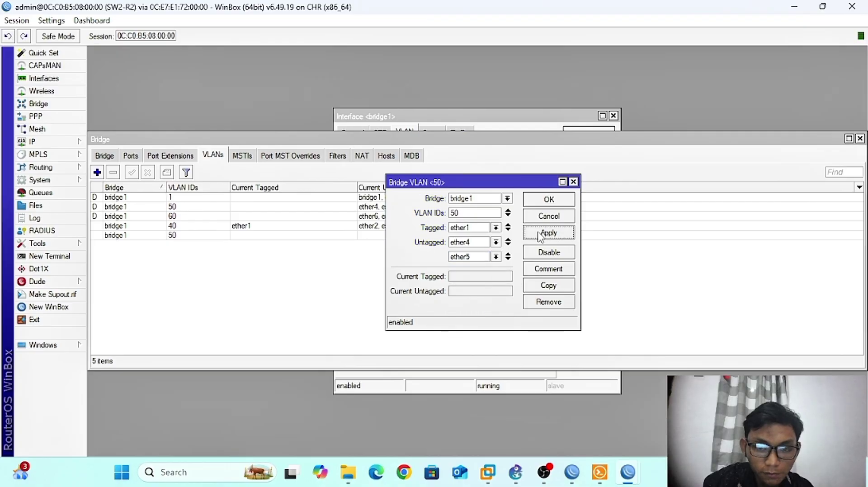
{"action": "left_click", "coordinate": [548, 200]}
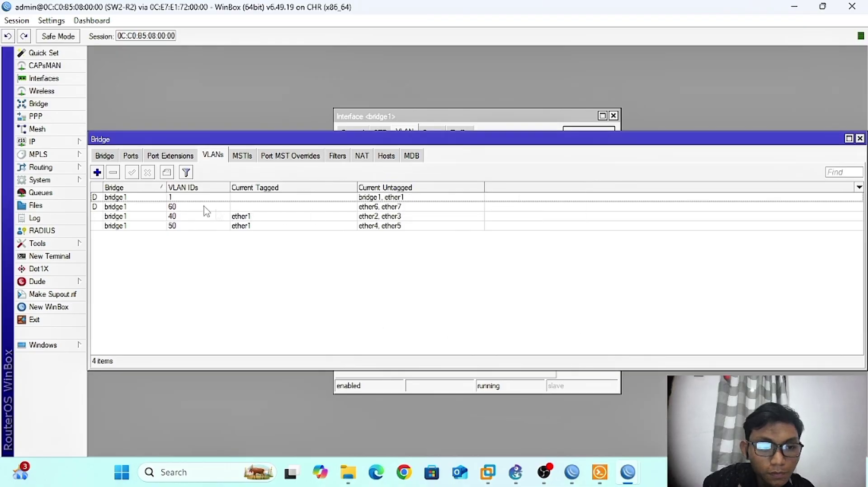
- Add a bridge VLAN entry on bridge1 with VLAN ID 60, ether1 tagged, and ether6 and ether7 untagged
{"action": "left_click", "coordinate": [97, 172]}
{"action": "left_click", "coordinate": [472, 216]}
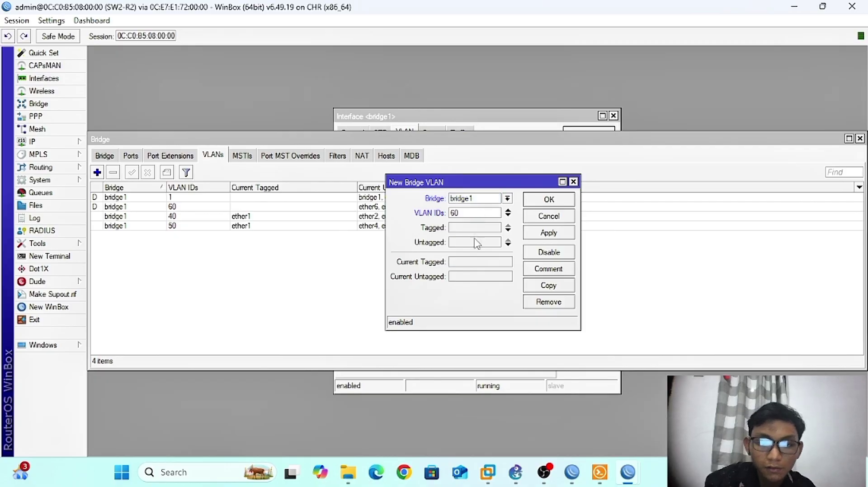
{"action": "left_click", "coordinate": [483, 227]}
{"action": "left_click", "coordinate": [490, 243]}
{"action": "left_click", "coordinate": [494, 244]}
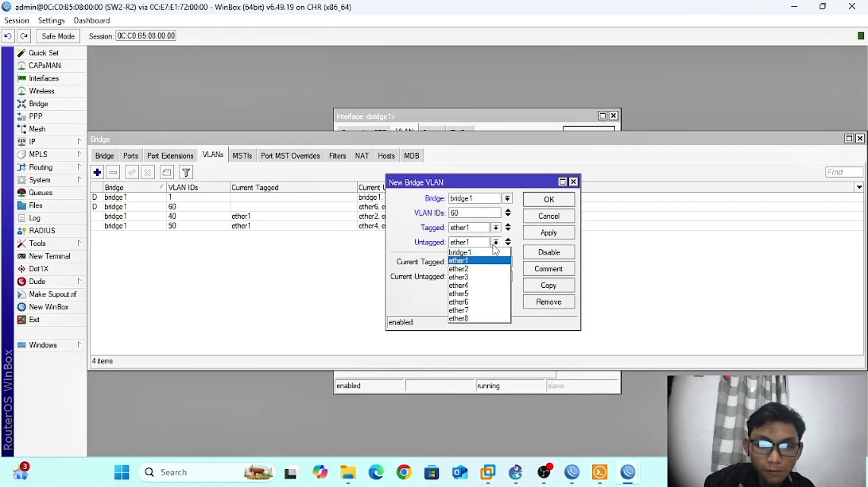
{"action": "left_click", "coordinate": [490, 303]}
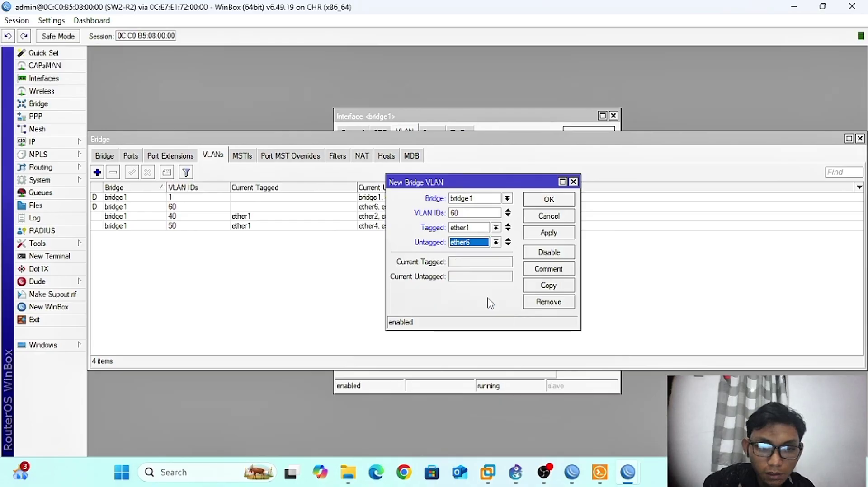
{"action": "left_click", "coordinate": [509, 244]}
{"action": "left_click", "coordinate": [496, 257]}
{"action": "left_click", "coordinate": [475, 325]}
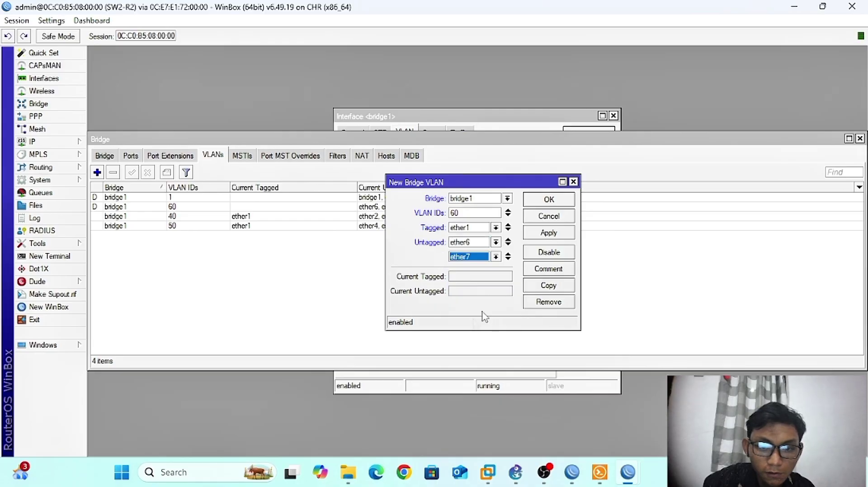
{"action": "left_click", "coordinate": [535, 237]}
{"action": "left_click", "coordinate": [557, 203]}
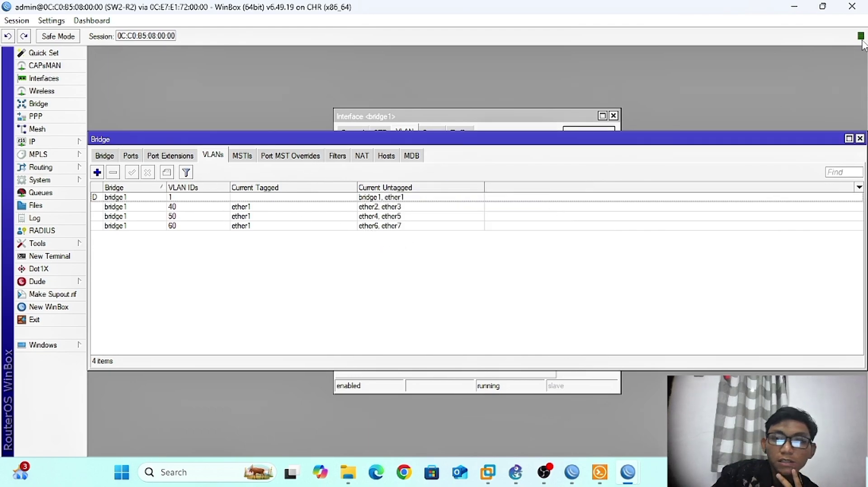
- Return to the WinBox login window and connect to RoMON using neighbor R1 as the agent
{"action": "left_click", "coordinate": [795, 9]}
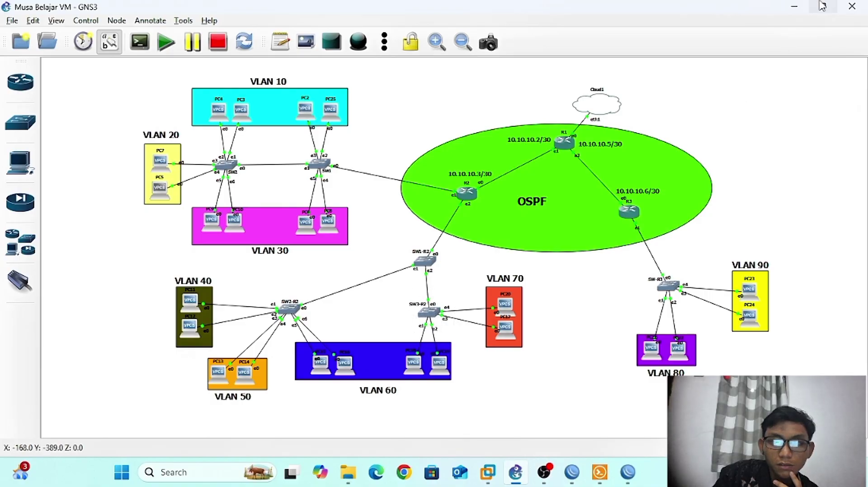
{"action": "left_click", "coordinate": [788, 11]}
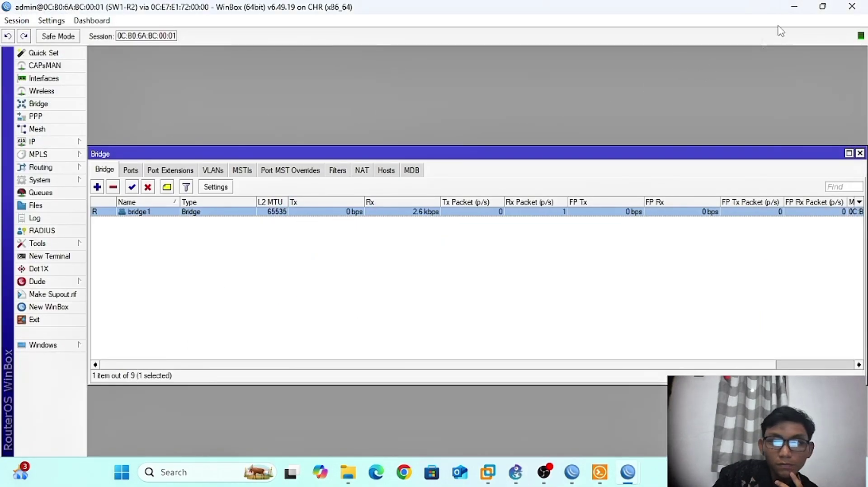
{"action": "left_click", "coordinate": [787, 9]}
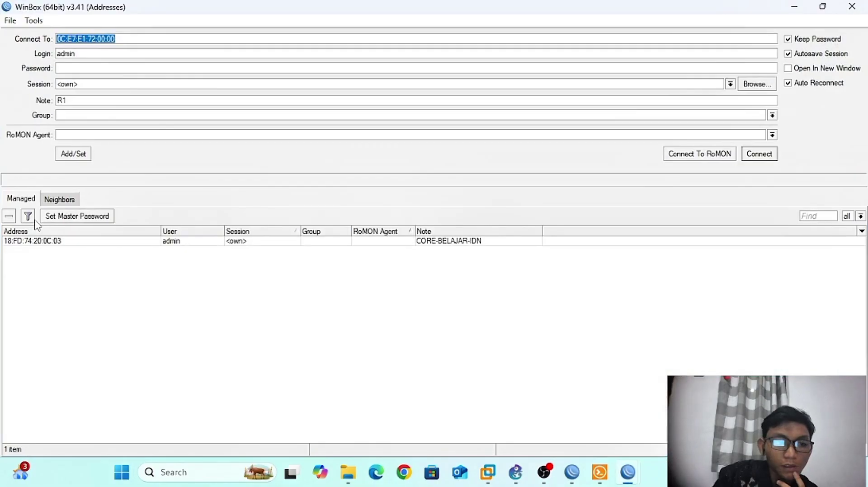
{"action": "left_click", "coordinate": [59, 199]}
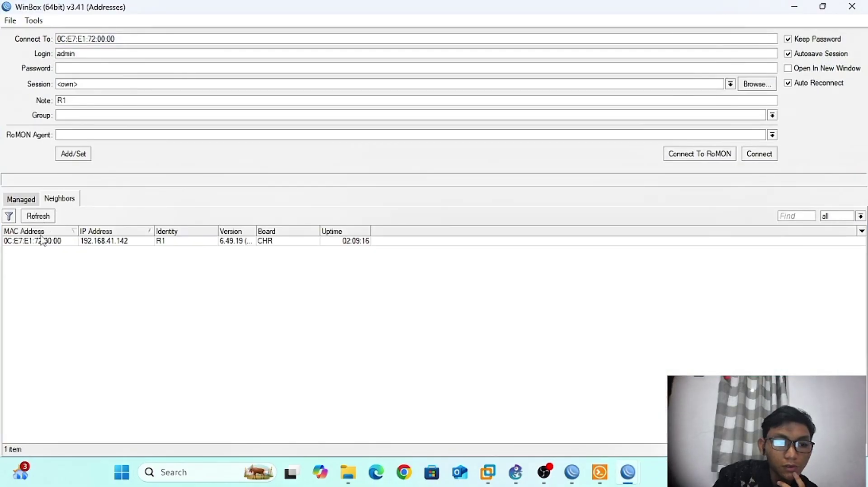
{"action": "left_click", "coordinate": [41, 241]}
{"action": "left_click", "coordinate": [699, 156]}
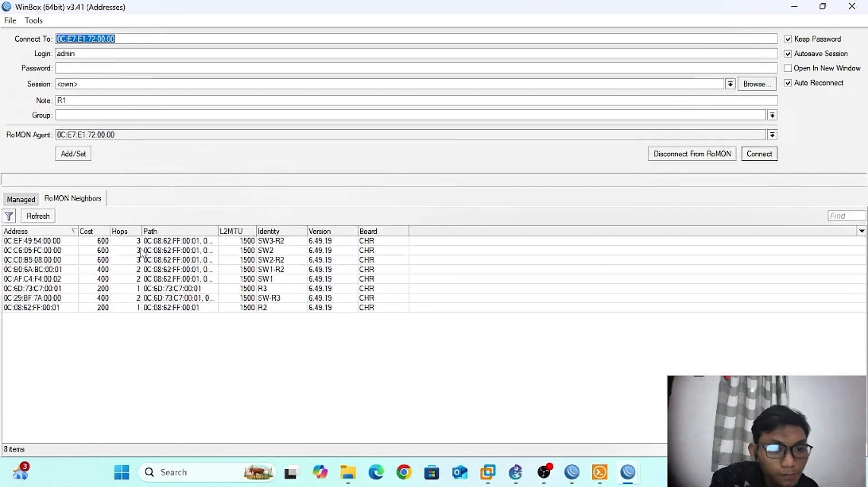
- Open a maximized session to RoMON neighbor SW3-R2 and dismiss the password change request
{"action": "left_click", "coordinate": [258, 245]}
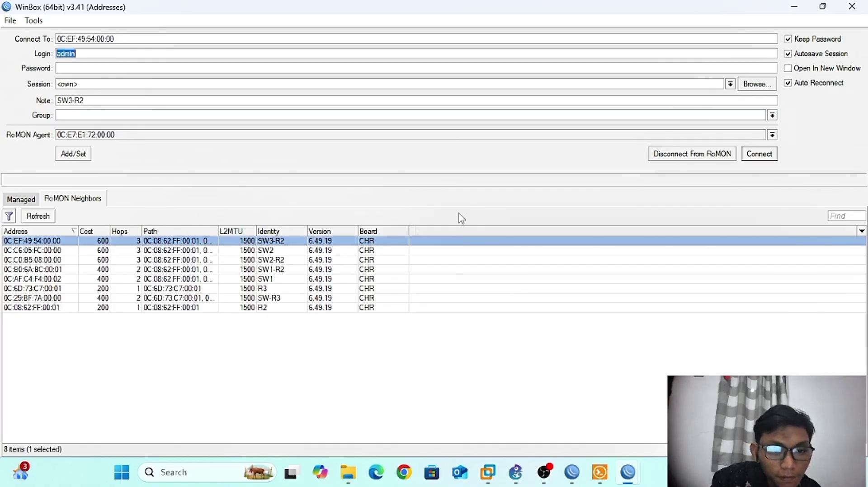
{"action": "left_click", "coordinate": [769, 153]}
{"action": "left_click", "coordinate": [429, 9]}
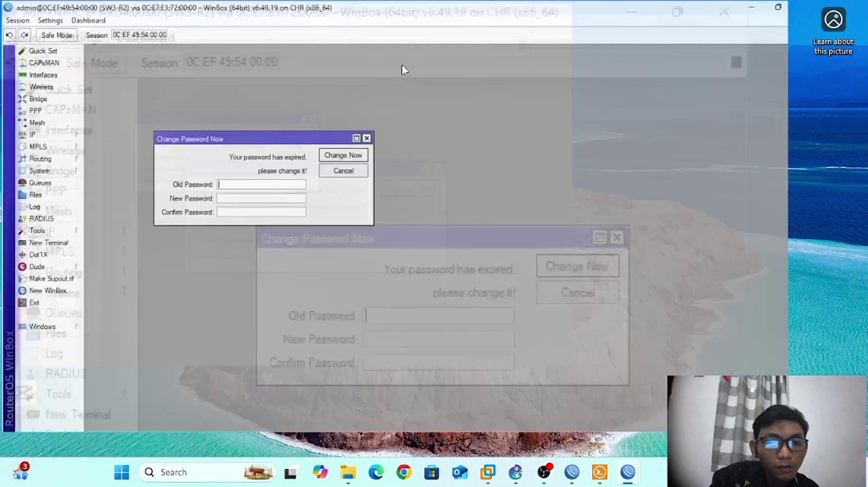
{"action": "left_click", "coordinate": [387, 146]}
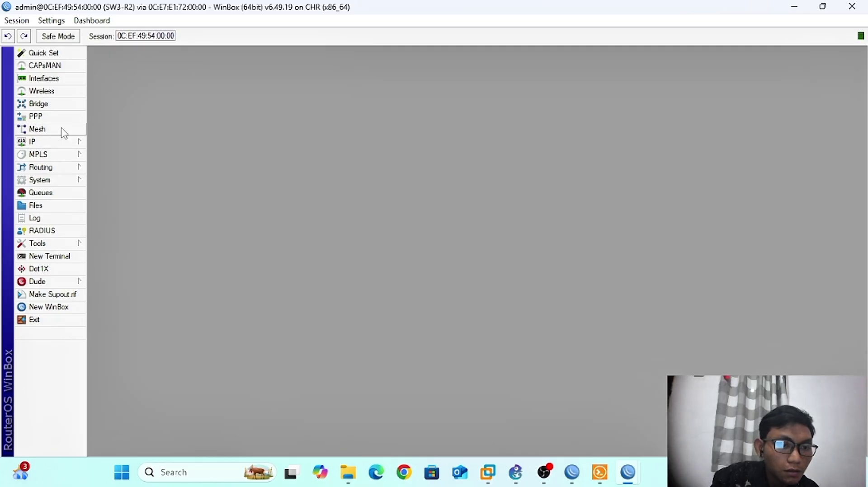
- Create a new bridge named bridge1 on SW3-R2 with VLAN filtering enabled
{"action": "left_click", "coordinate": [66, 105]}
{"action": "left_click", "coordinate": [96, 110]}
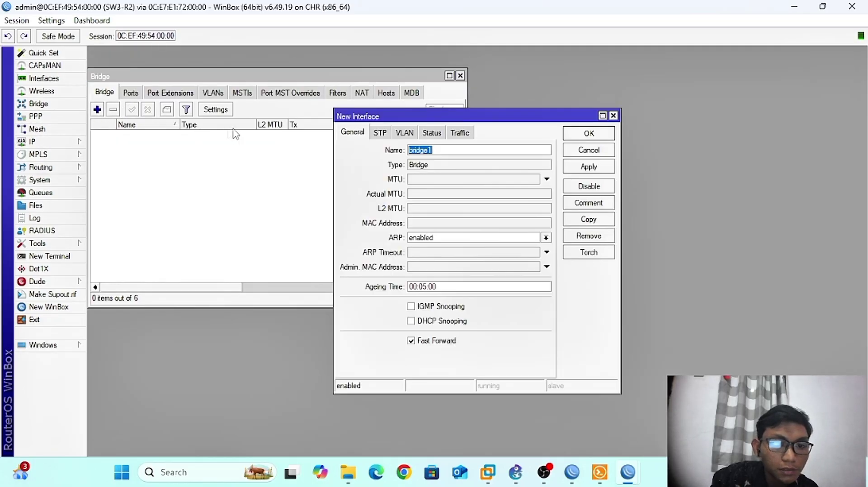
{"action": "left_click", "coordinate": [415, 134]}
{"action": "left_click", "coordinate": [423, 151]}
{"action": "left_click", "coordinate": [603, 168]}
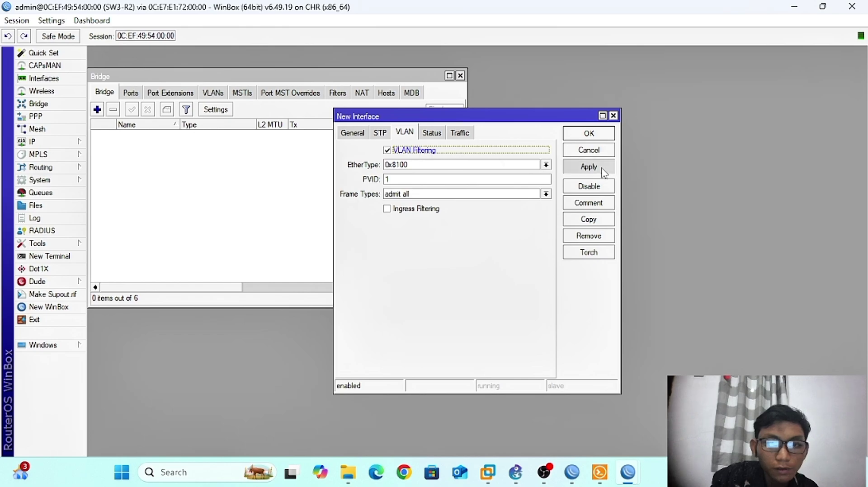
- Save the new bridge on SW3-R2, and check the switch's port connections in the GNS3 topology before returning to its bridge ports
{"action": "left_click", "coordinate": [603, 138]}
{"action": "left_click", "coordinate": [129, 93]}
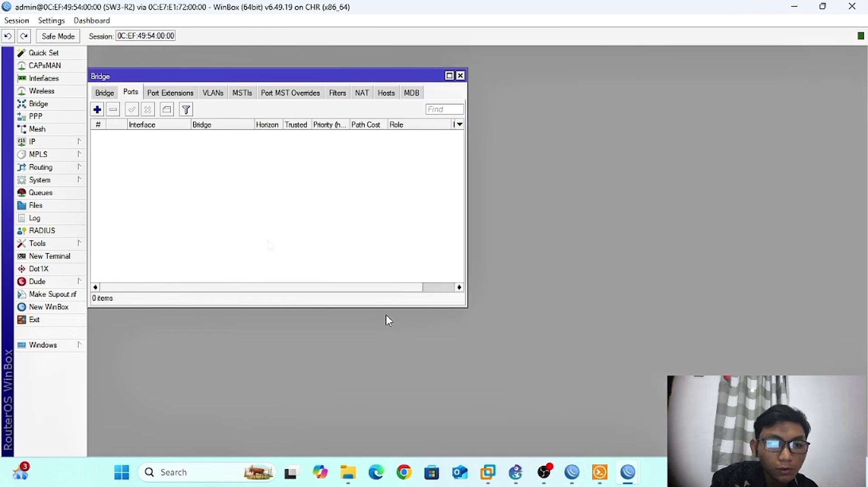
{"action": "left_click", "coordinate": [515, 472]}
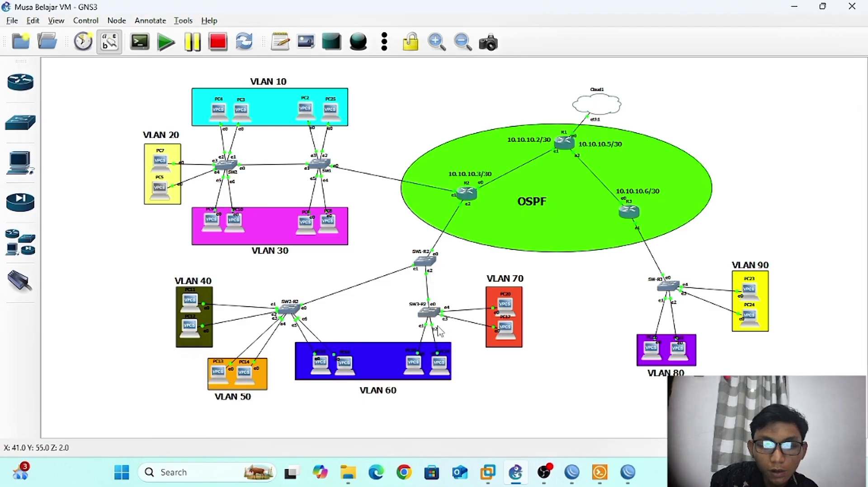
{"action": "left_click", "coordinate": [794, 7]}
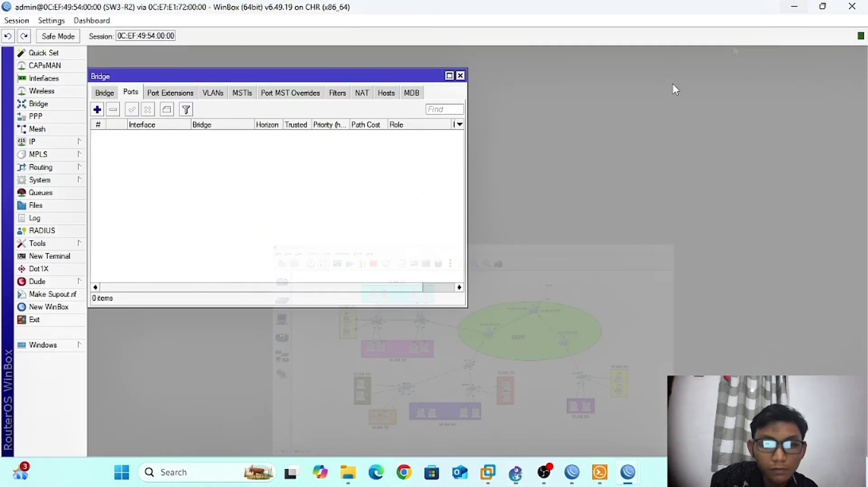
- Add ether1 as a port of bridge1, keeping the default PVID of 1
{"action": "left_click", "coordinate": [98, 110]}
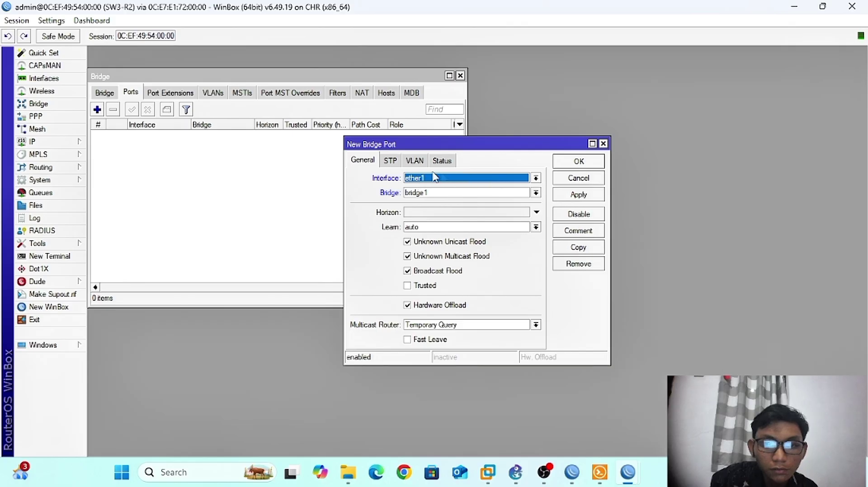
{"action": "left_click", "coordinate": [415, 161]}
{"action": "left_click", "coordinate": [579, 195]}
{"action": "left_click", "coordinate": [578, 161]}
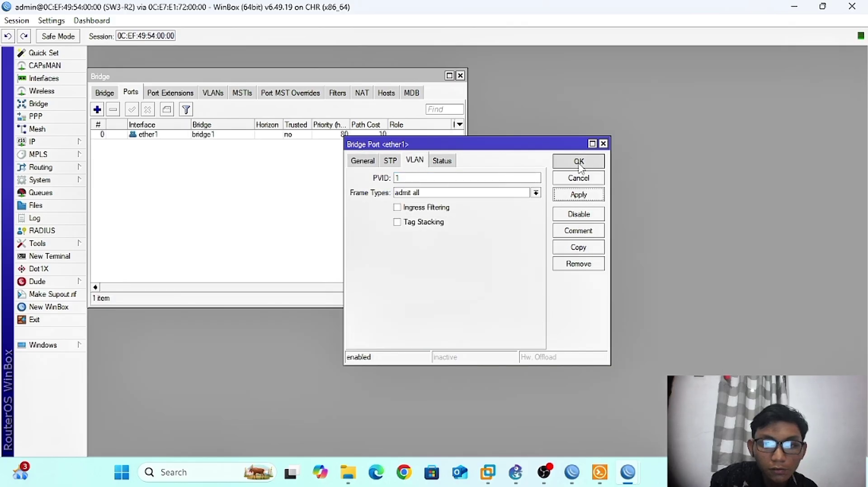
- Add ether2 as a port of bridge1 with PVID 60
{"action": "left_click", "coordinate": [97, 110]}
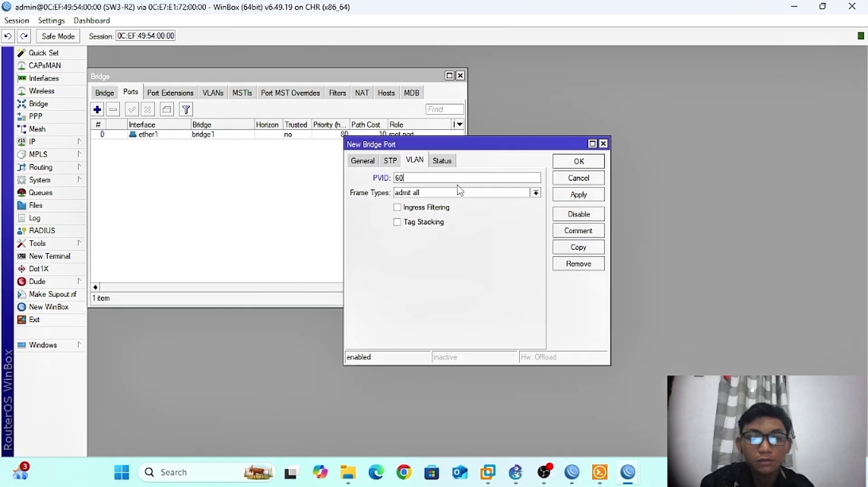
{"action": "left_click", "coordinate": [368, 160]}
{"action": "left_click", "coordinate": [428, 182]}
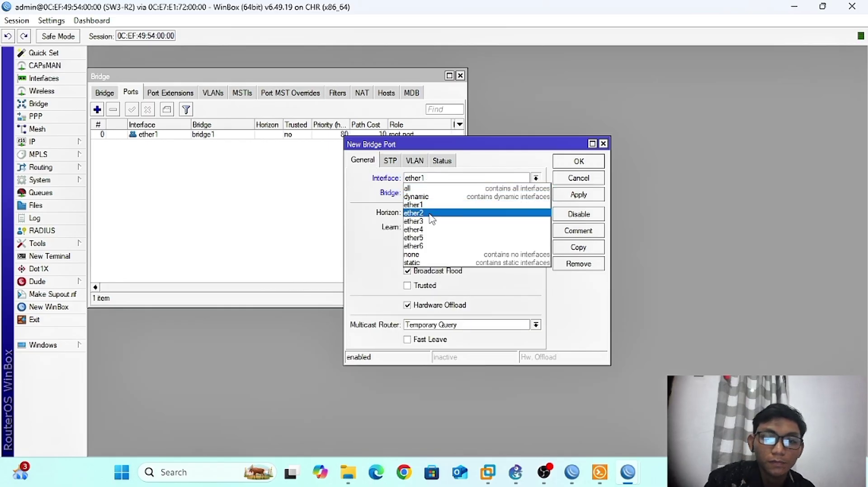
{"action": "left_click", "coordinate": [430, 213]}
{"action": "left_click", "coordinate": [578, 195]}
{"action": "left_click", "coordinate": [578, 161]}
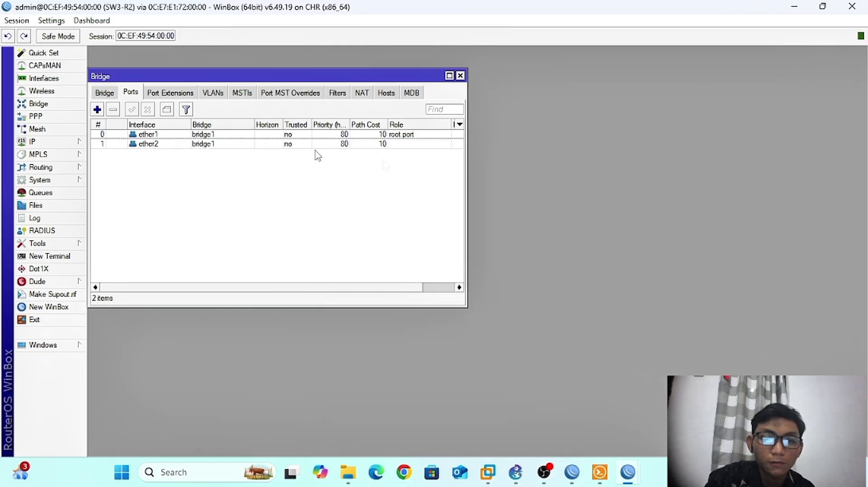
- Add ether3 as a port of bridge1 with PVID 60
{"action": "left_click", "coordinate": [97, 110]}
{"action": "left_click", "coordinate": [409, 178]}
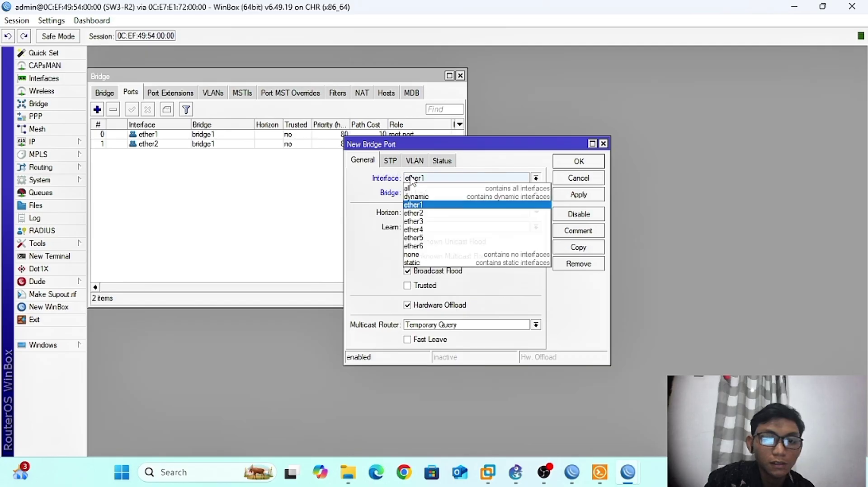
{"action": "left_click", "coordinate": [424, 221]}
{"action": "left_click", "coordinate": [417, 162]}
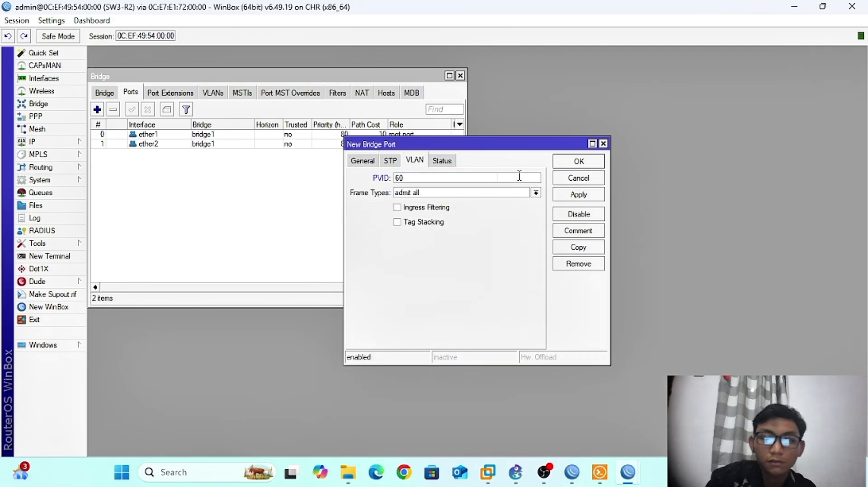
{"action": "left_click", "coordinate": [573, 197]}
{"action": "left_click", "coordinate": [579, 161]}
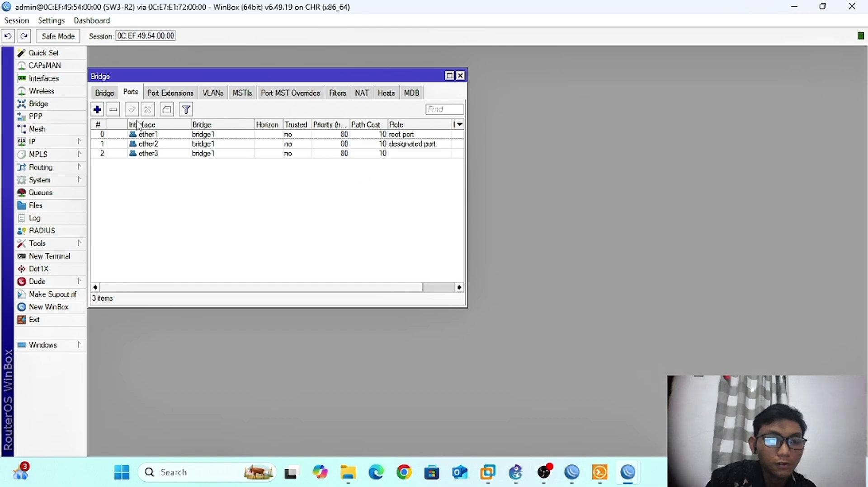
- Add ether4 as a port of bridge1 with PVID 70
{"action": "left_click", "coordinate": [96, 110]}
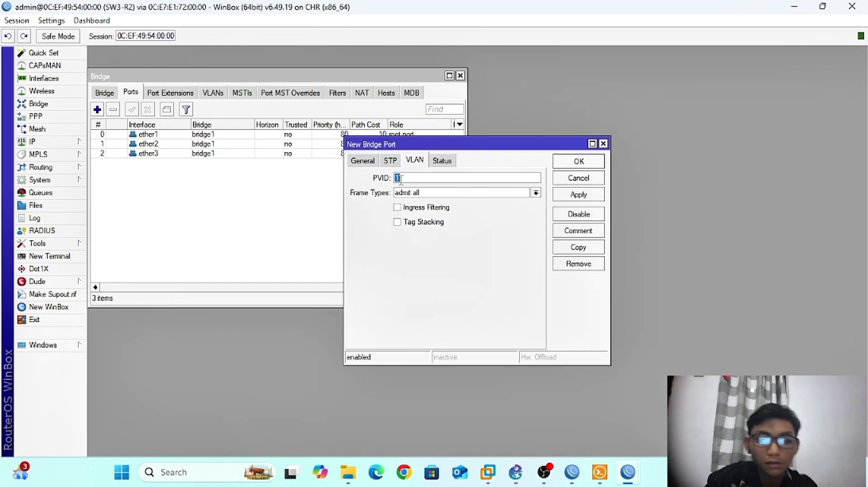
{"action": "left_click", "coordinate": [363, 161]}
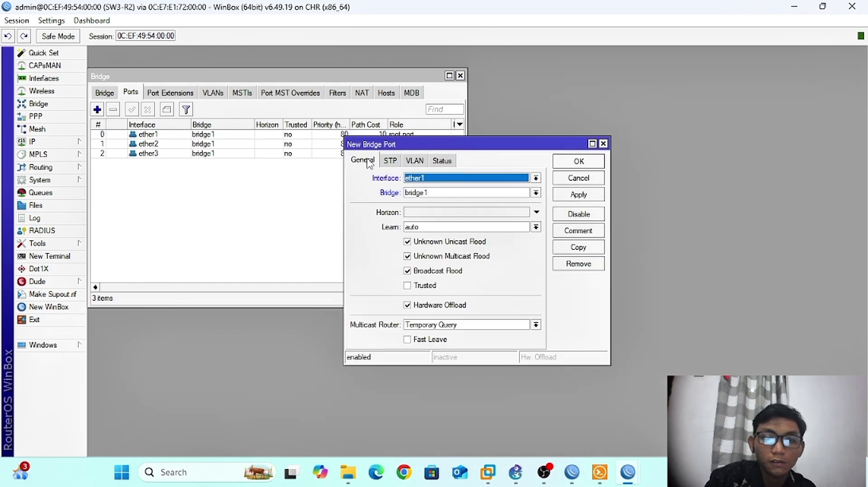
{"action": "left_click", "coordinate": [501, 180]}
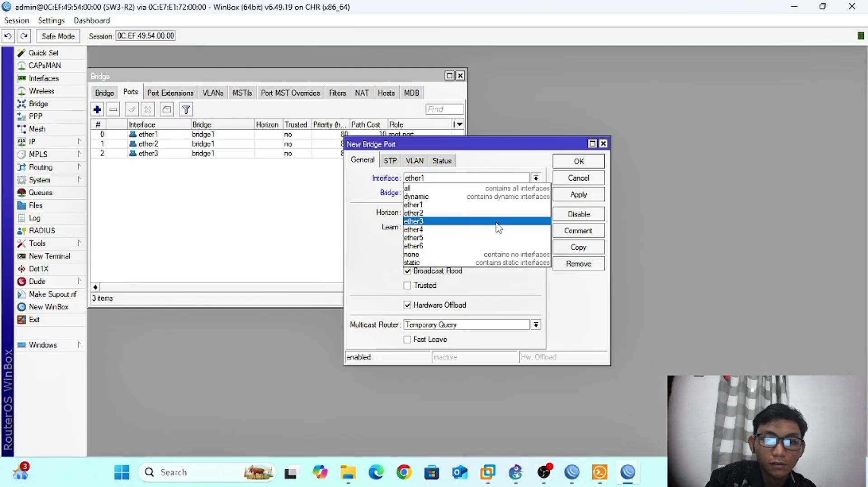
{"action": "left_click", "coordinate": [498, 229]}
{"action": "left_click", "coordinate": [594, 198]}
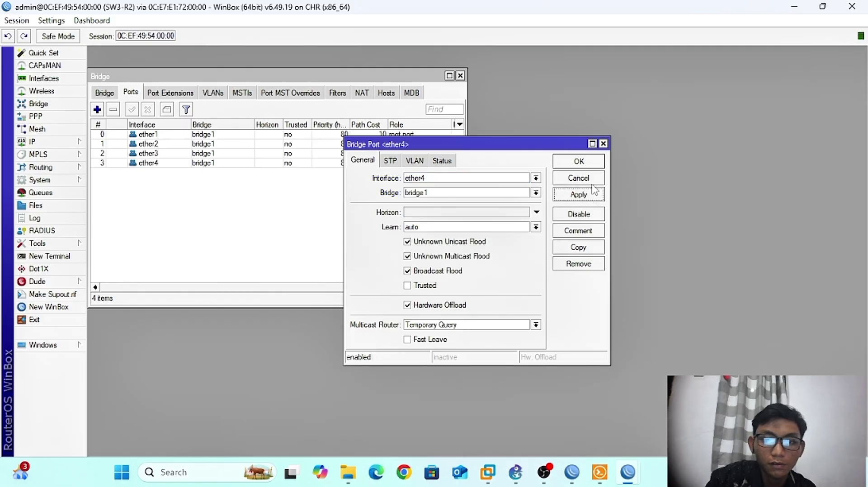
{"action": "left_click", "coordinate": [588, 166]}
- Add ether5 as a port of bridge1 with PVID 70
{"action": "left_click", "coordinate": [97, 110]}
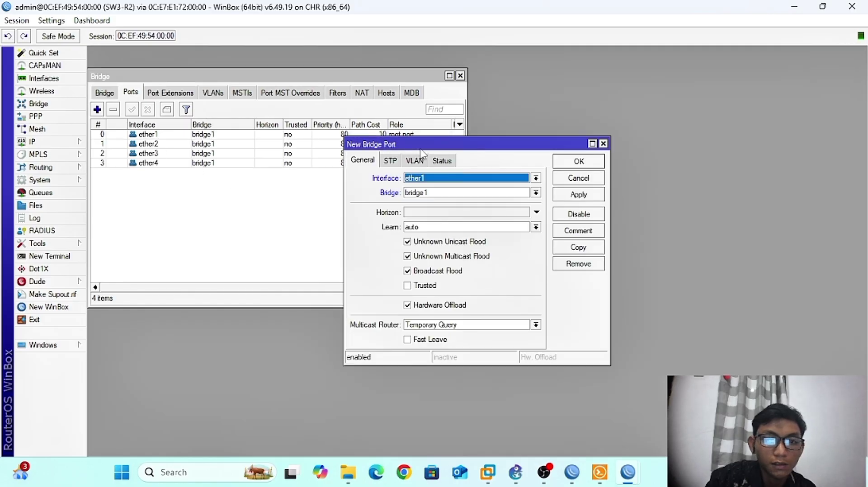
{"action": "left_click", "coordinate": [434, 179]}
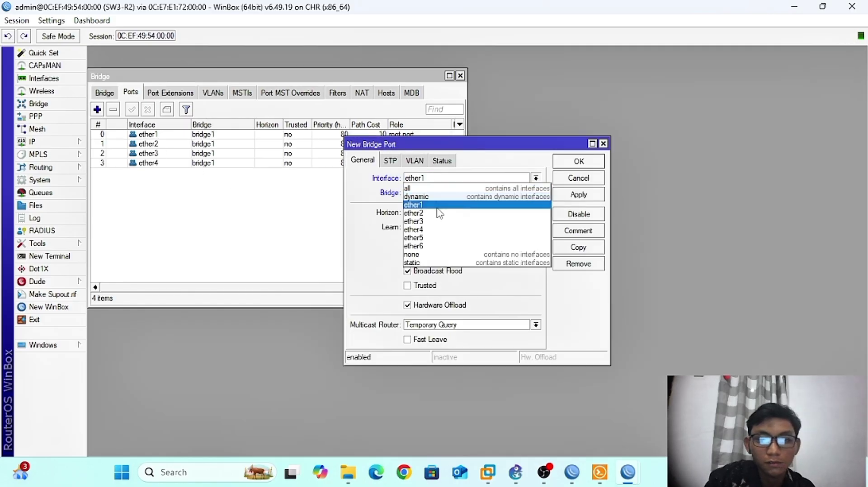
{"action": "left_click", "coordinate": [436, 239]}
{"action": "left_click", "coordinate": [415, 161]}
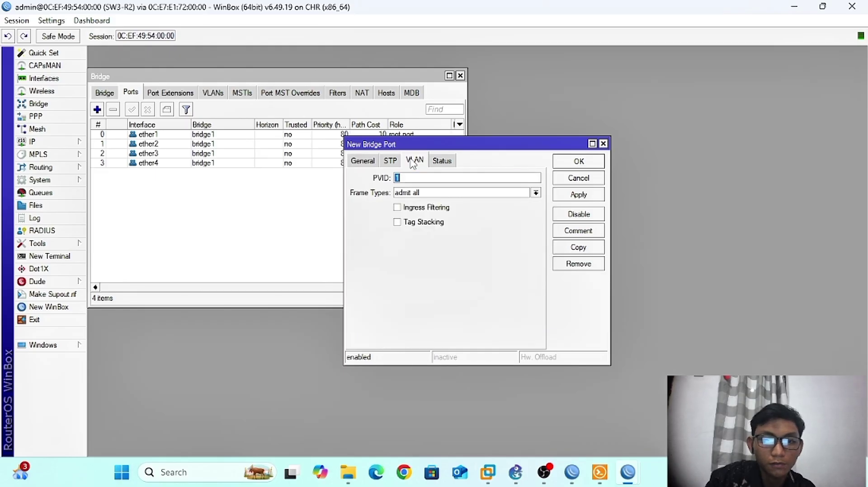
{"action": "left_click", "coordinate": [430, 179]}
{"action": "type", "text": "70"}
{"action": "left_click", "coordinate": [576, 195]}
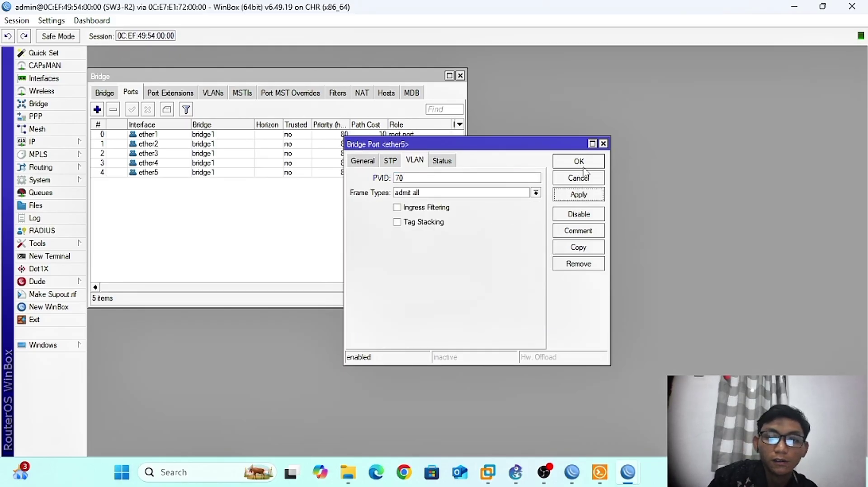
{"action": "left_click", "coordinate": [582, 163]}
- Add a bridge VLAN entry on SW3-R2's bridge1 with VLAN ID 60, ether1 tagged, and ether2 and ether3 untagged
{"action": "left_click", "coordinate": [211, 97]}
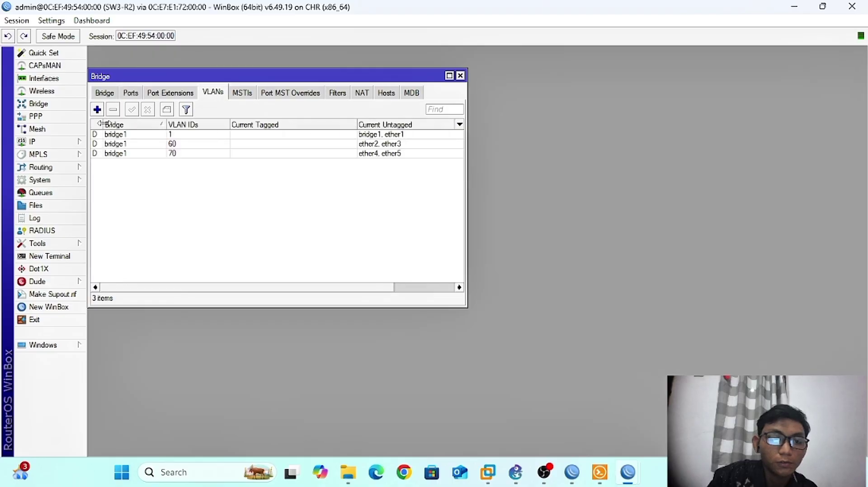
{"action": "left_click", "coordinate": [97, 110]}
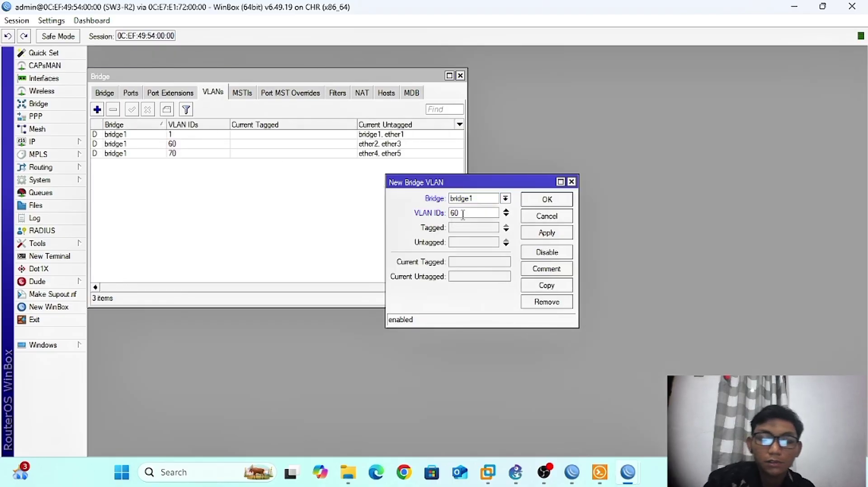
{"action": "type", "text": "60"}
{"action": "left_click", "coordinate": [464, 229]}
{"action": "left_click", "coordinate": [488, 243]}
{"action": "left_click", "coordinate": [497, 243]}
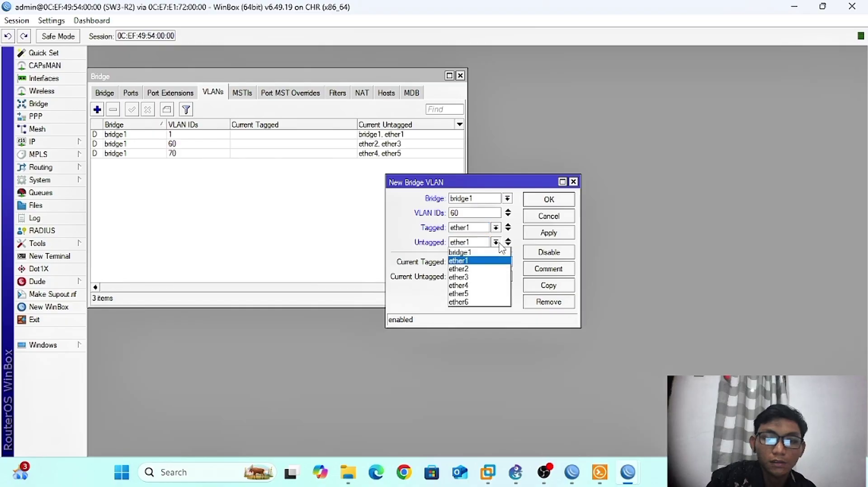
{"action": "left_click", "coordinate": [499, 269]}
{"action": "left_click", "coordinate": [508, 245]}
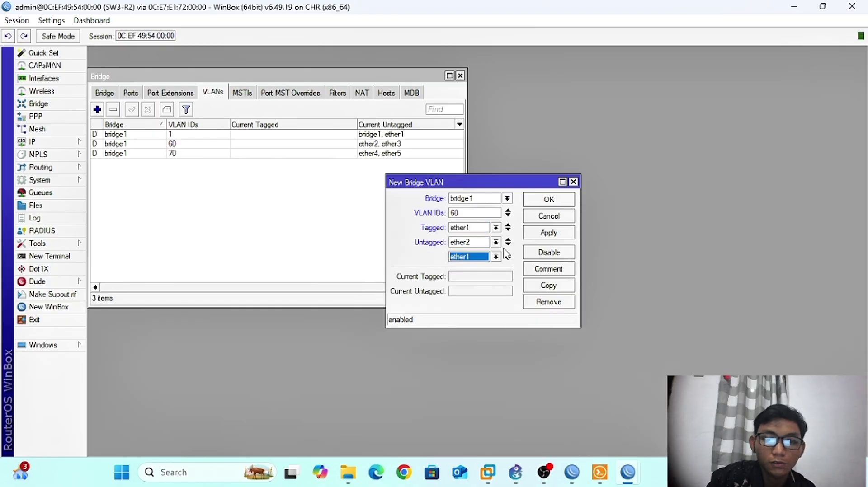
{"action": "left_click", "coordinate": [496, 258]}
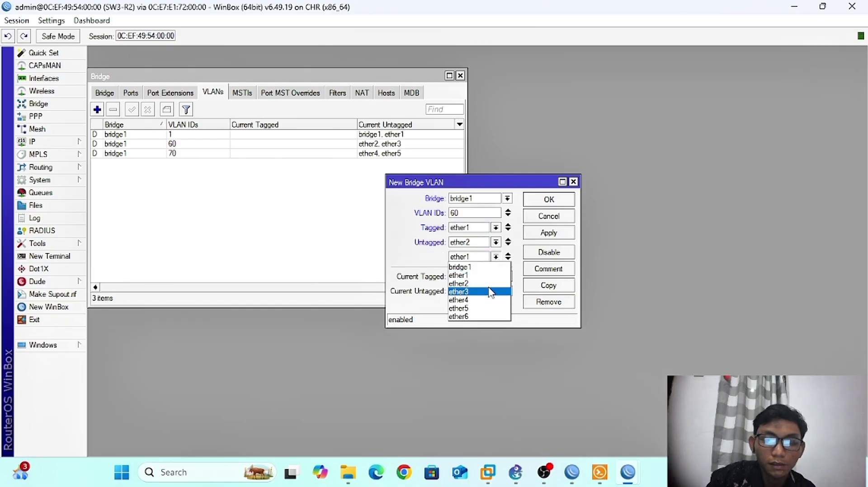
{"action": "left_click", "coordinate": [494, 292]}
{"action": "left_click", "coordinate": [544, 235]}
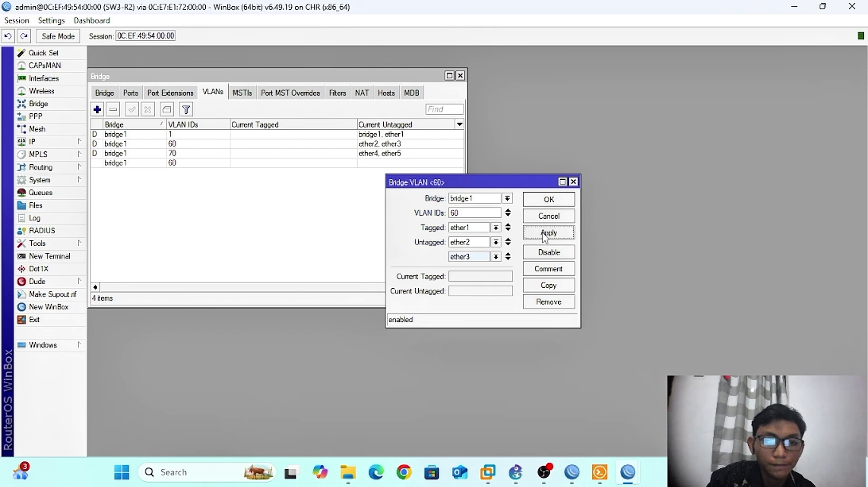
{"action": "left_click", "coordinate": [548, 216]}
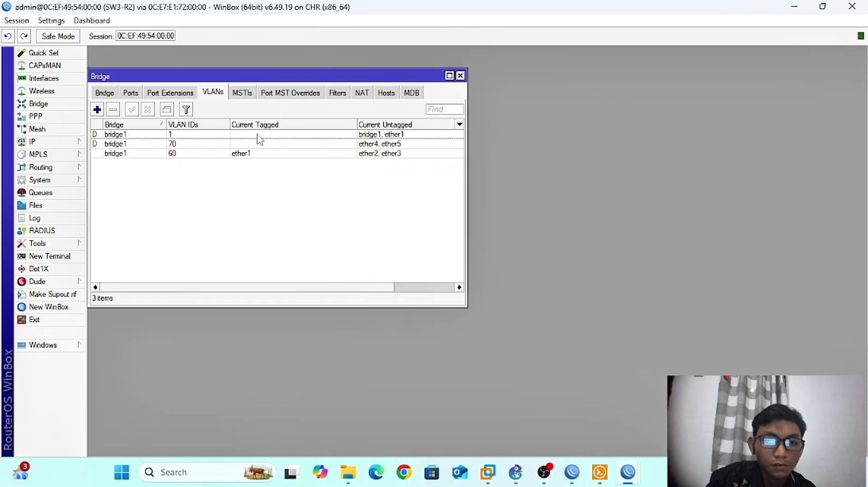
- Add a bridge VLAN entry on bridge1 with VLAN ID 70, ether1 tagged, and ether4 and ether5 untagged
{"action": "left_click", "coordinate": [96, 110]}
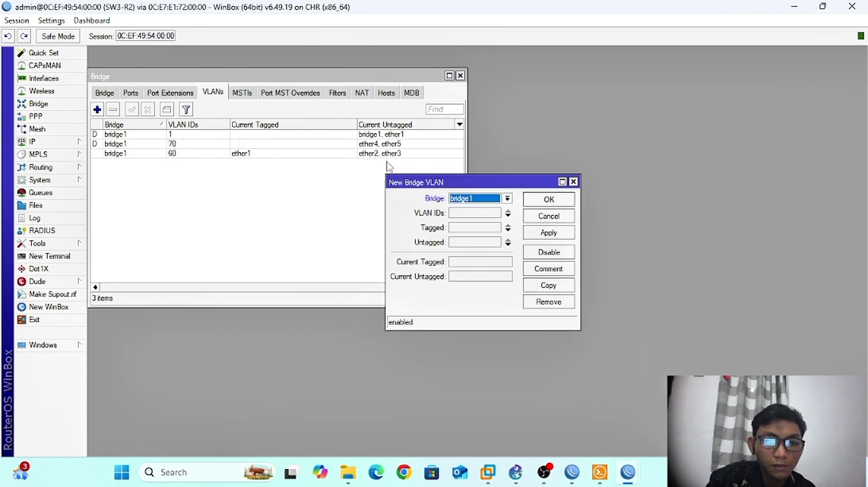
{"action": "double_click", "coordinate": [486, 214]}
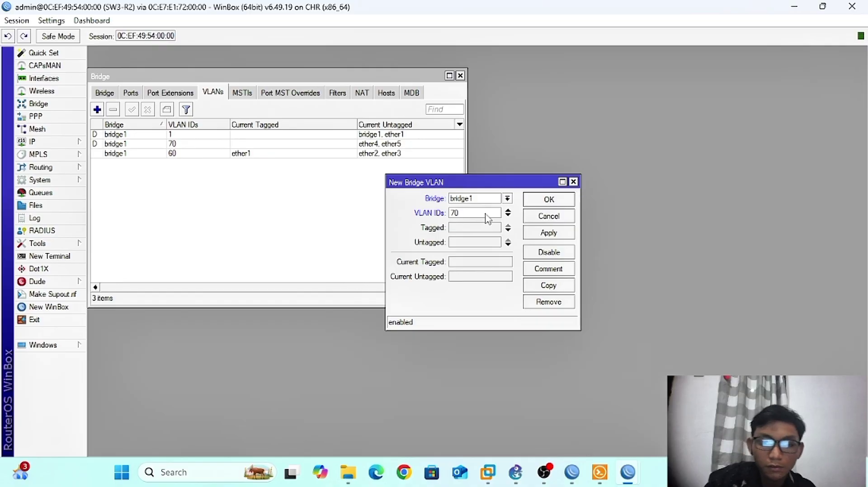
{"action": "type", "text": "70"}
{"action": "left_click", "coordinate": [475, 228]}
{"action": "left_click", "coordinate": [475, 242]}
{"action": "left_click", "coordinate": [496, 242]}
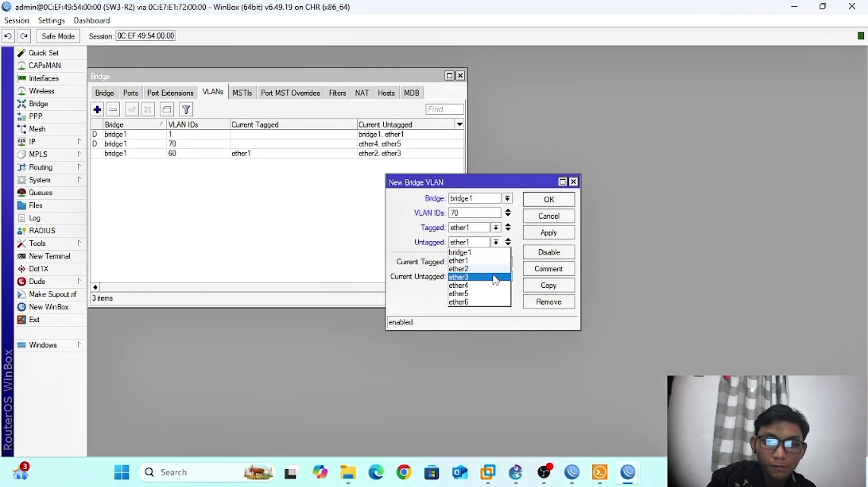
{"action": "left_click", "coordinate": [490, 285]}
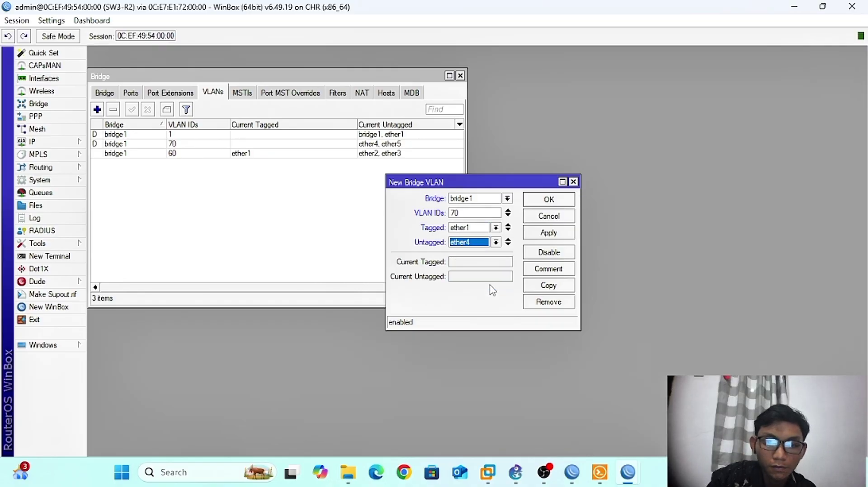
{"action": "left_click", "coordinate": [504, 246]}
{"action": "left_click", "coordinate": [495, 256]}
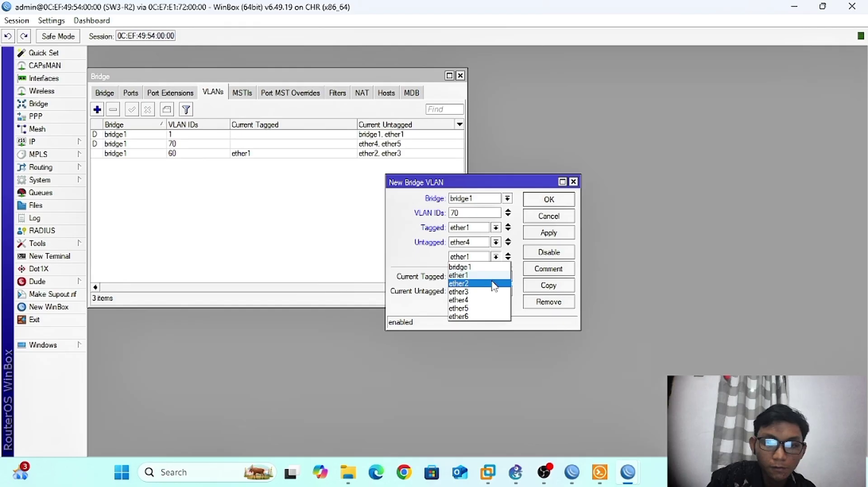
{"action": "left_click", "coordinate": [487, 310]}
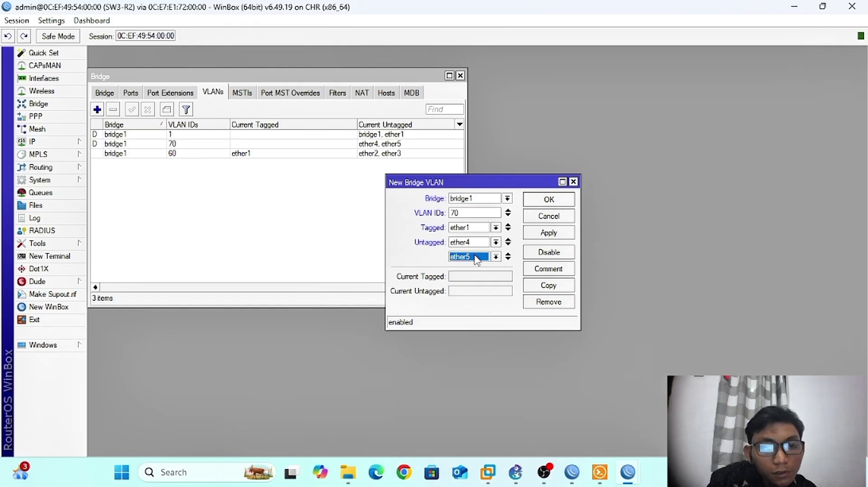
{"action": "left_click", "coordinate": [547, 235]}
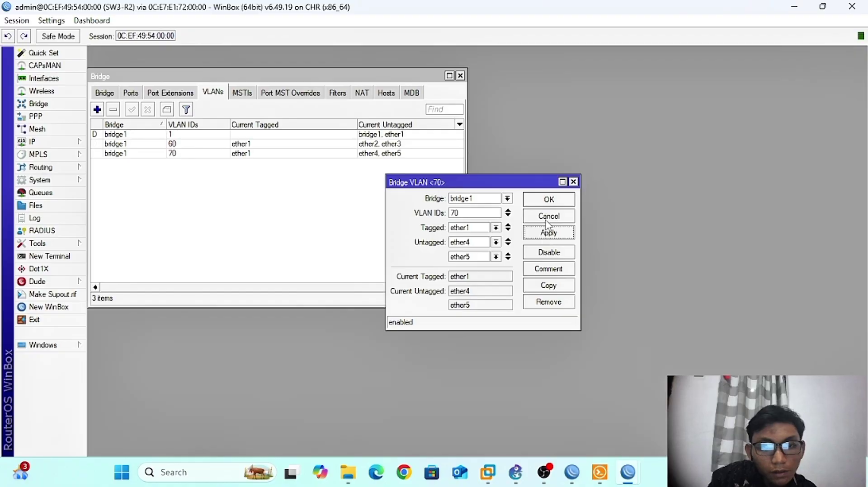
{"action": "left_click", "coordinate": [549, 200]}
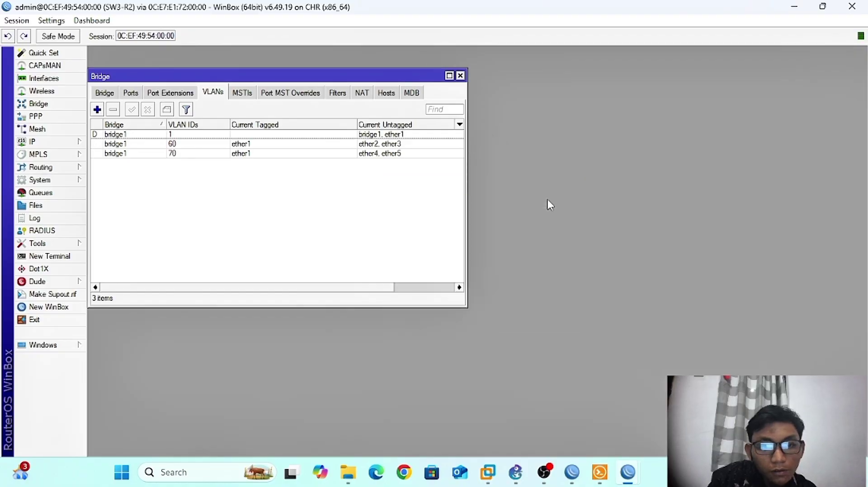
- Switch to GNS3, open the console of PC11 in VLAN 40 and request an address with ip dhcp
{"action": "left_click", "coordinate": [794, 6]}
{"action": "left_click", "coordinate": [516, 472]}
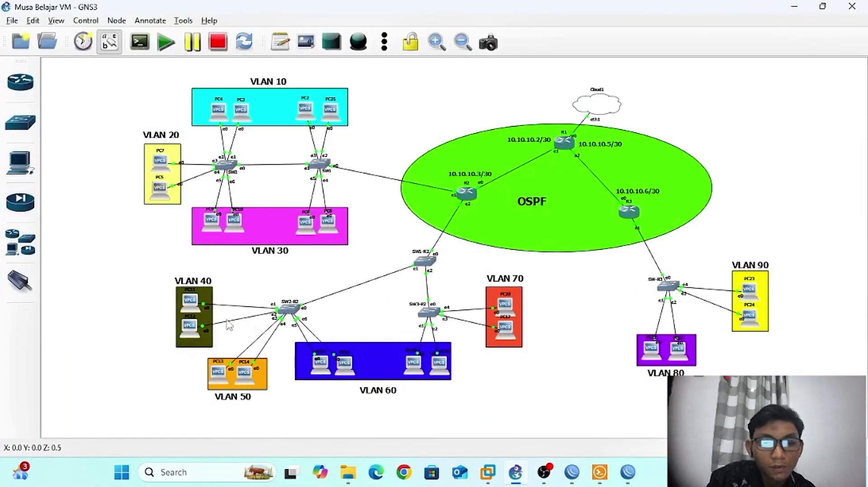
{"action": "double_click", "coordinate": [189, 308]}
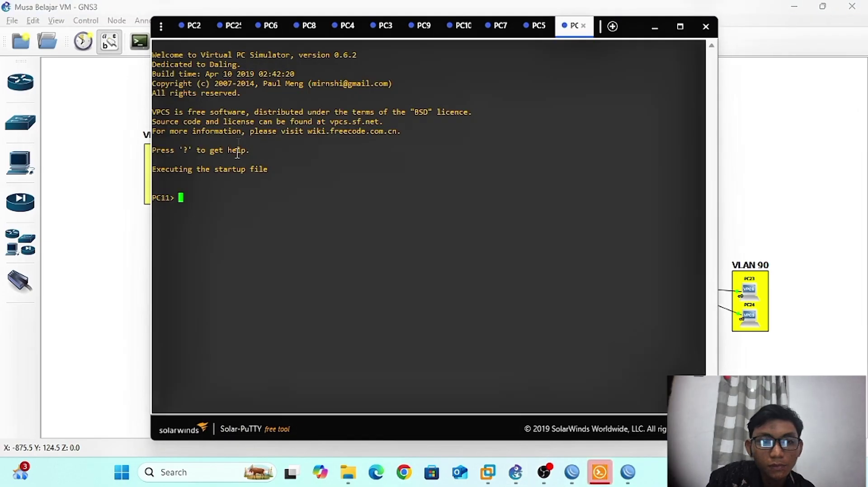
{"action": "type", "text": "ip "}
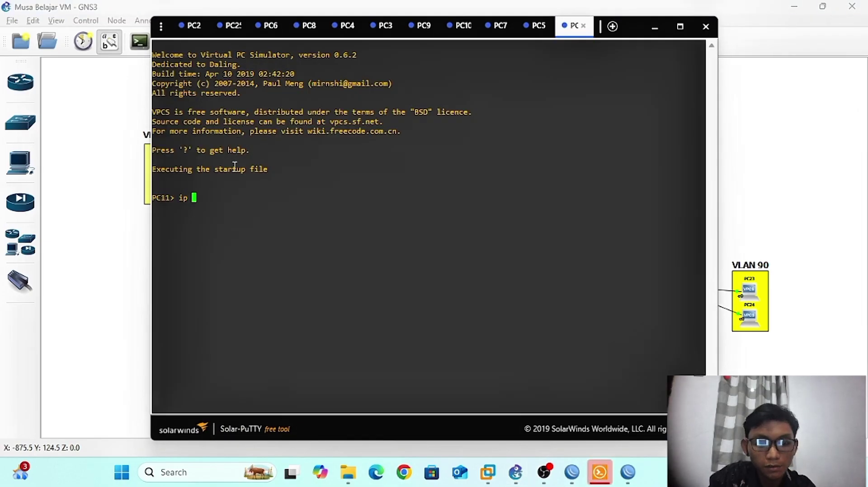
{"action": "type", "text": "dhcp"}
{"action": "key", "text": "Return"}
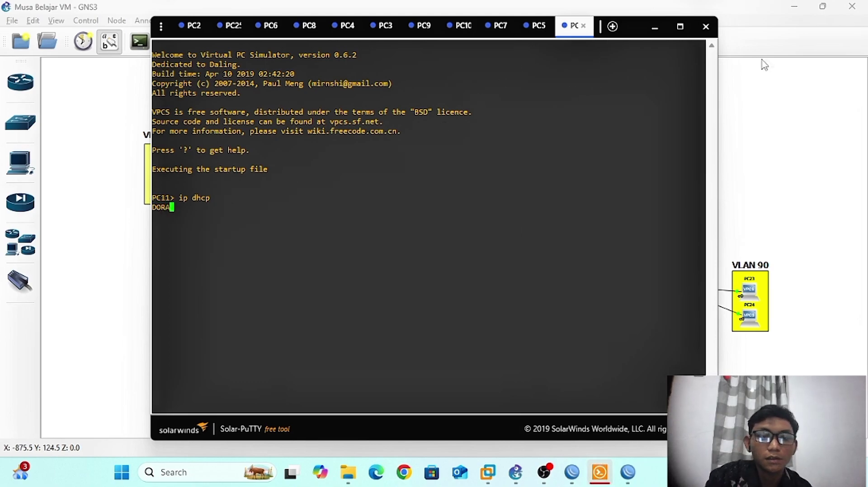
{"action": "left_click", "coordinate": [655, 29]}
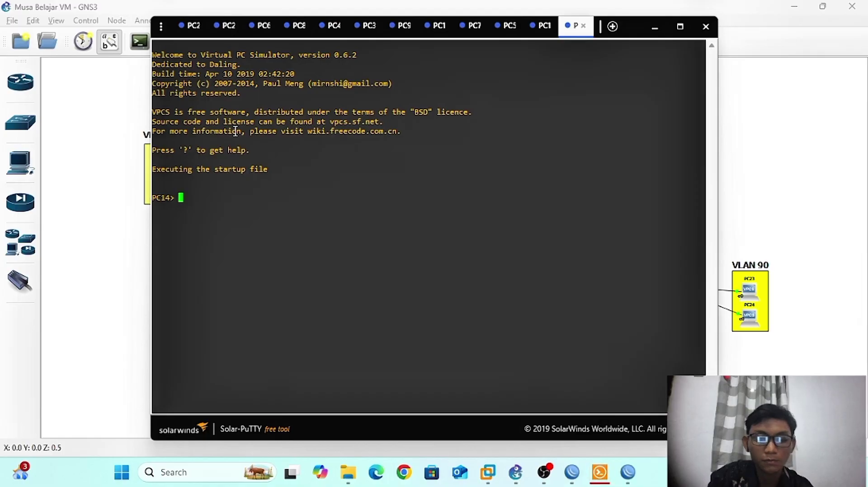
- Request a DHCP address on PC14 in VLAN 50 and test its internet connectivity by pinging 8.8.8.8
{"action": "type", "text": "ip dhcp"}
{"action": "key", "text": "Return"}
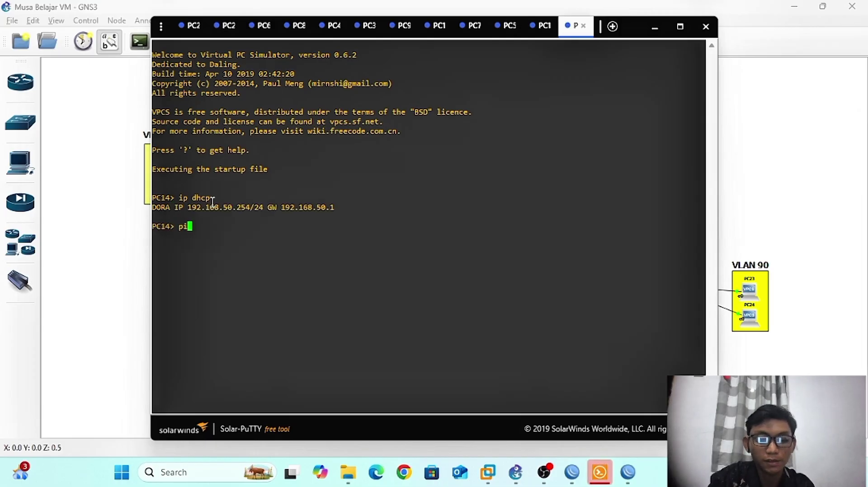
{"action": "type", "text": ".8.8.8"}
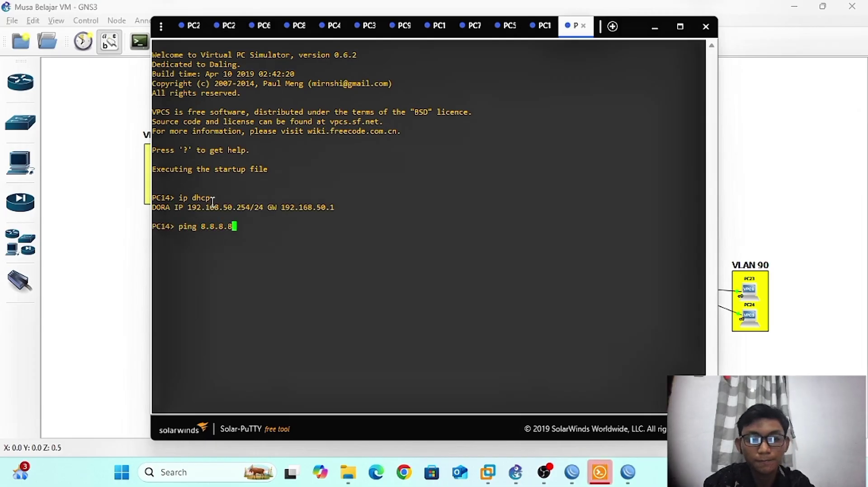
{"action": "key", "text": "Return"}
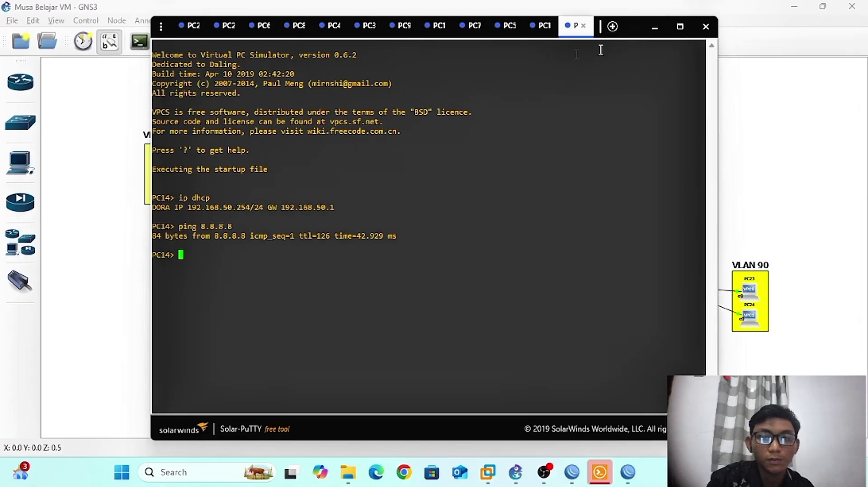
{"action": "left_click", "coordinate": [654, 28]}
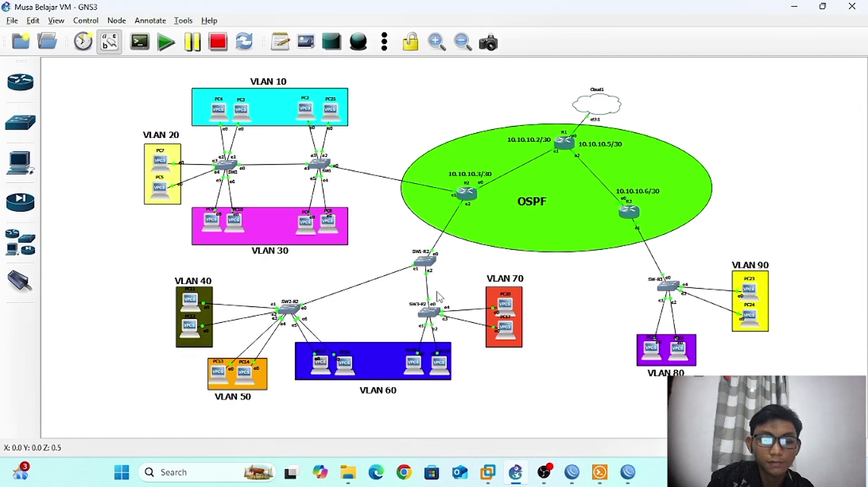
- Request an IP address on PC15 in VLAN 60 with ip dhcp
{"action": "key", "text": "alt+Tab"}
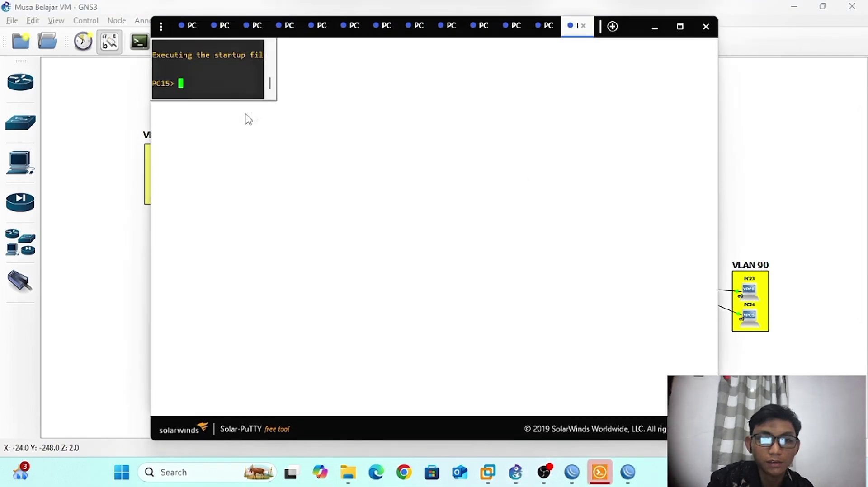
{"action": "type", "text": "i"}
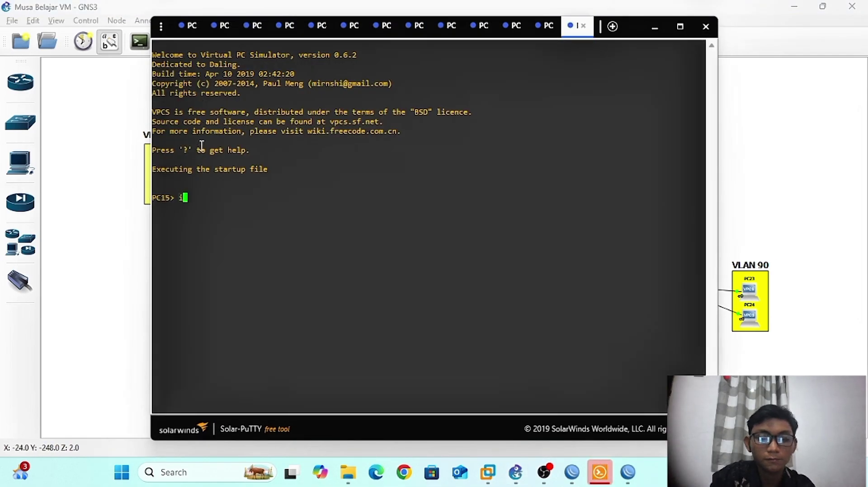
{"action": "type", "text": "p dhcp"}
{"action": "key", "text": "Return"}
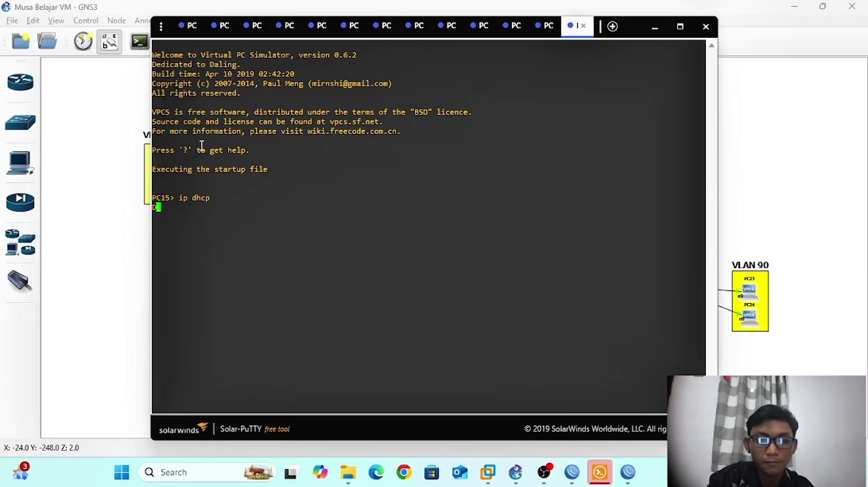
{"action": "left_click", "coordinate": [654, 29]}
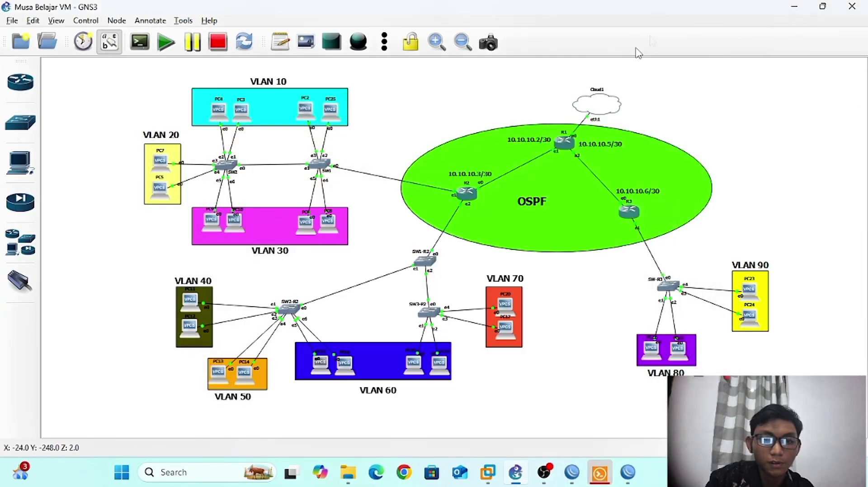
- Open the console of PC19 in VLAN 60, check PC15's lease, and run ip dhcp on PC19
{"action": "double_click", "coordinate": [433, 371]}
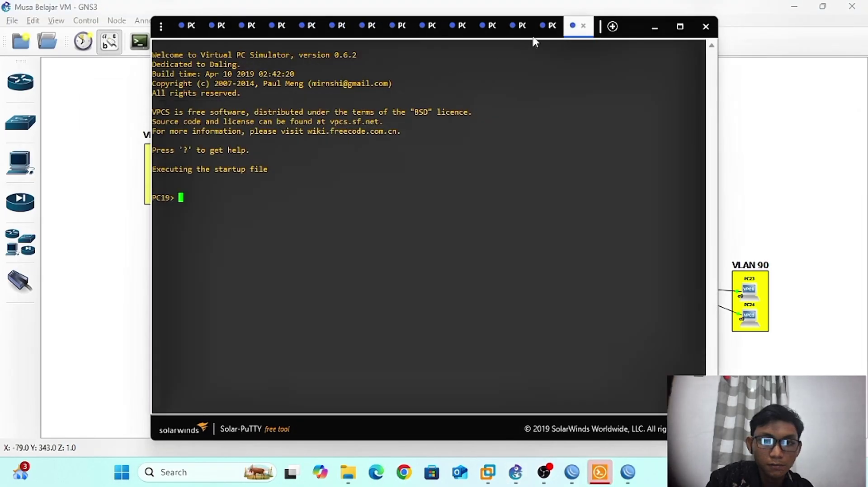
{"action": "left_click", "coordinate": [546, 35]}
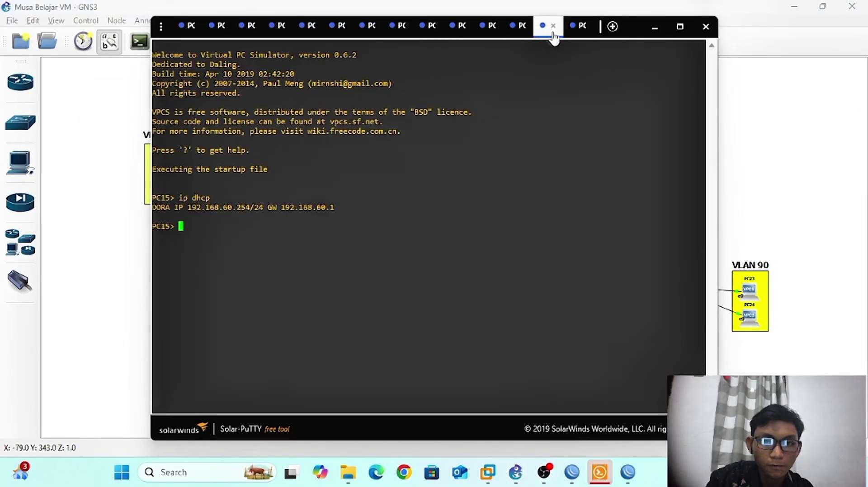
{"action": "left_click", "coordinate": [577, 33]}
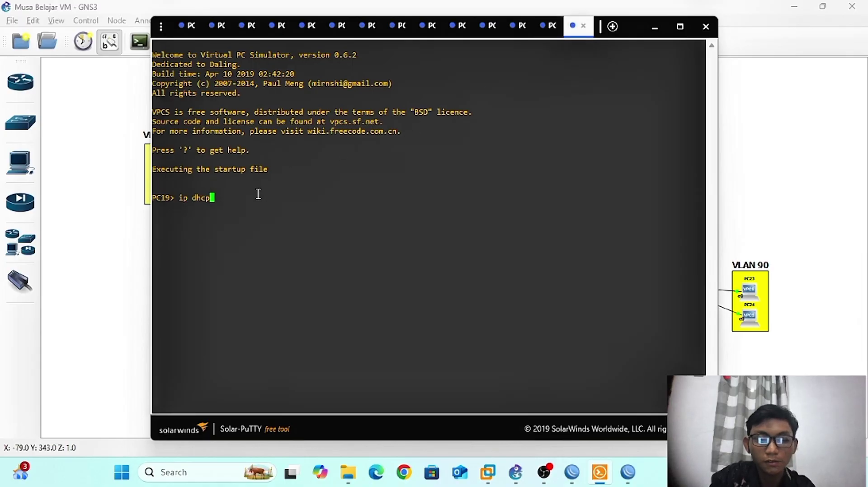
{"action": "left_click", "coordinate": [655, 28]}
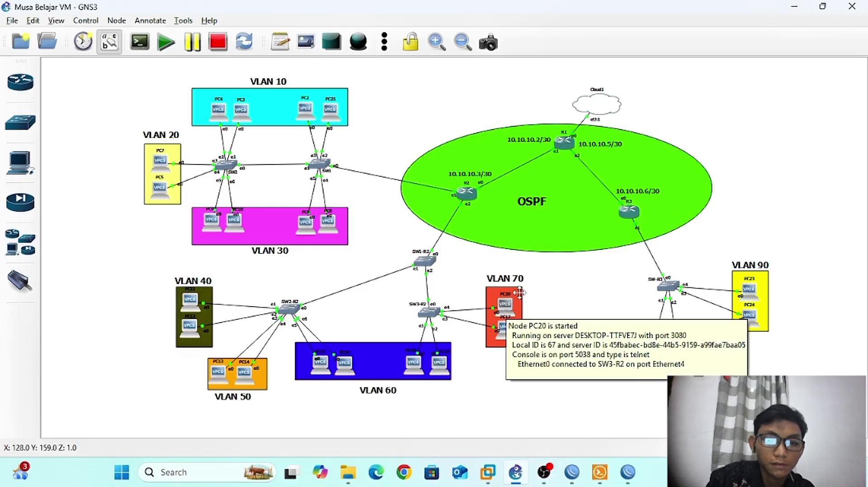
- Open the console of PC20 in VLAN 70 and request an IP address with ip dhcp
{"action": "double_click", "coordinate": [507, 312]}
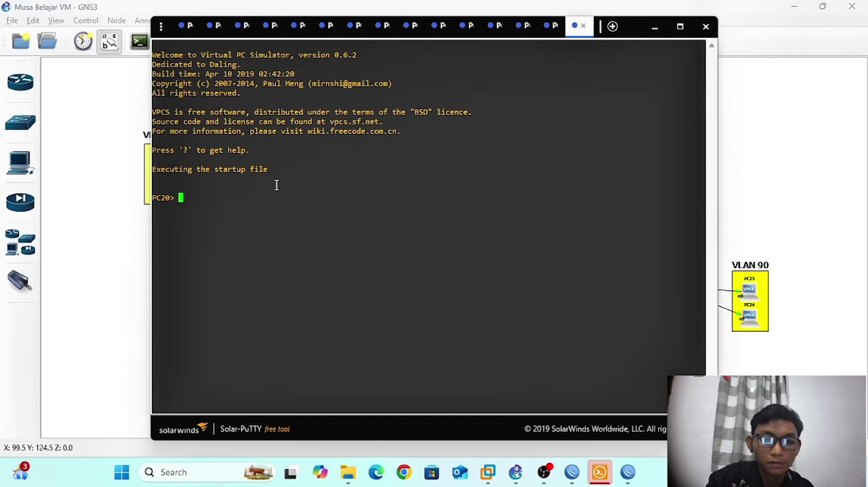
{"action": "type", "text": "ip dhcp"}
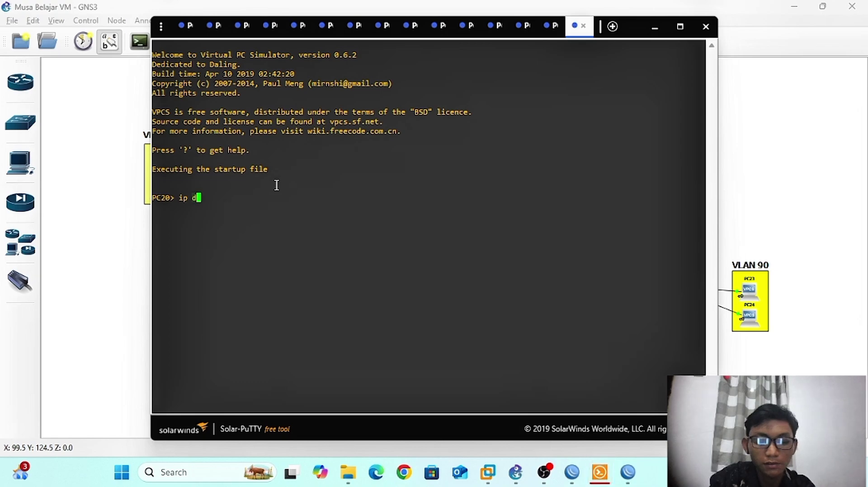
{"action": "key", "text": "Return"}
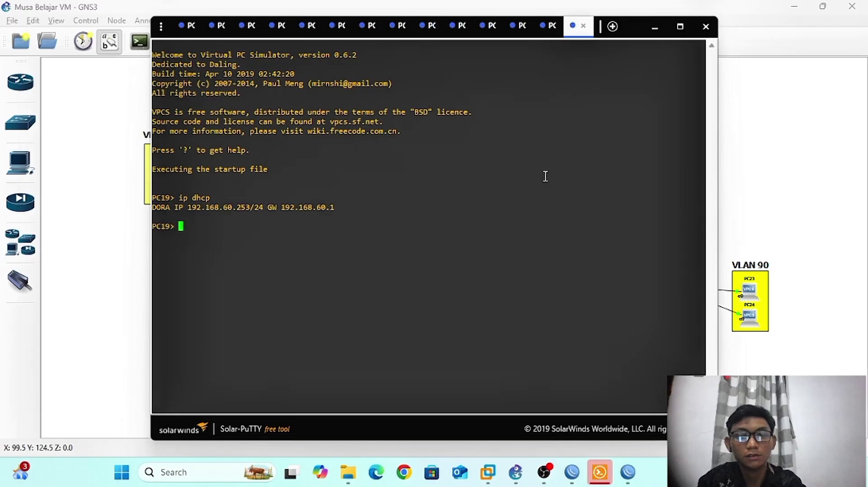
- Close all open VPCS console sessions and the Solar-PuTTY window
{"action": "key", "text": "ctrl+w"}
{"action": "key", "text": "ctrl+w"}
{"action": "key", "text": "ctrl+w"}
{"action": "key", "text": "ctrl+w"}
{"action": "key", "text": "ctrl+w"}
{"action": "key", "text": "ctrl+w"}
{"action": "key", "text": "ctrl+w"}
{"action": "key", "text": "ctrl+w"}
{"action": "key", "text": "ctrl+w"}
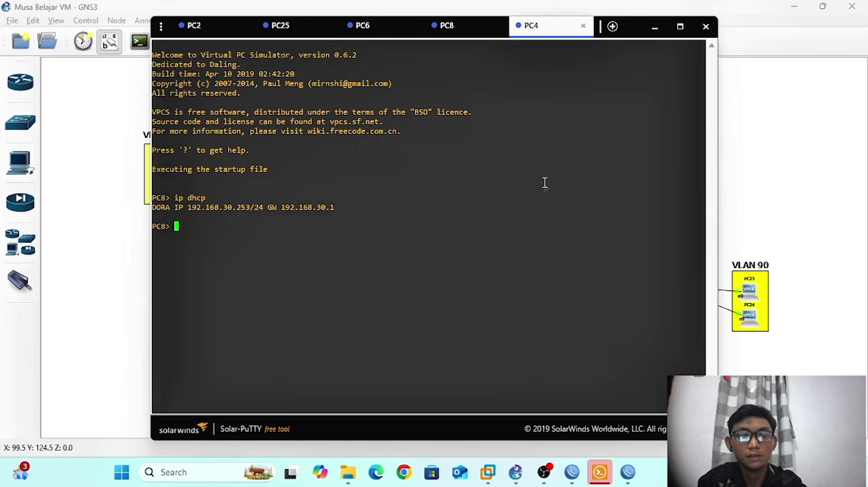
{"action": "key", "text": "ctrl+w"}
{"action": "key", "text": "ctrl+w"}
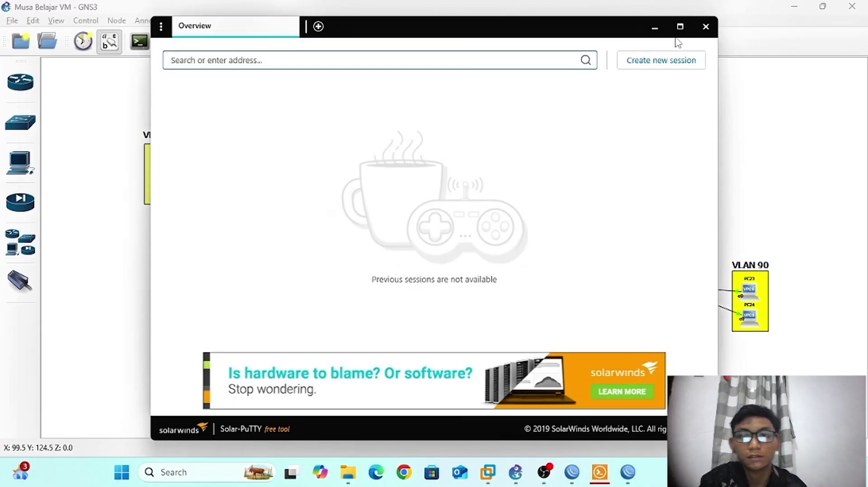
{"action": "left_click", "coordinate": [706, 26]}
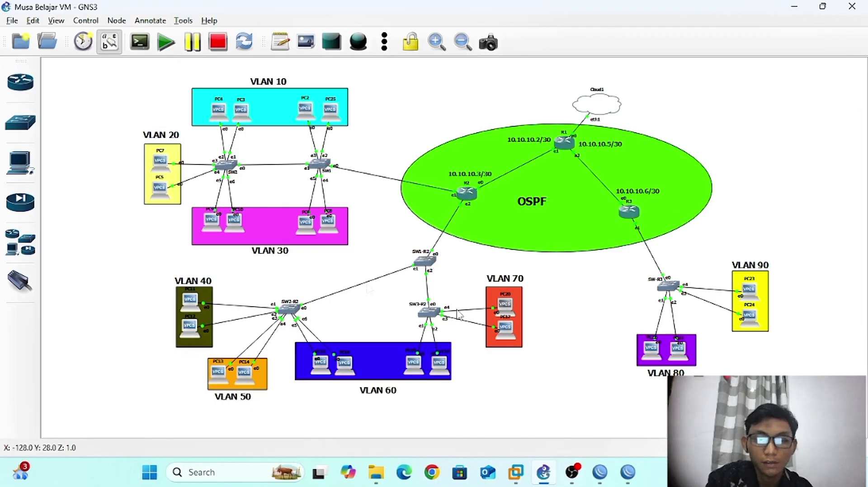
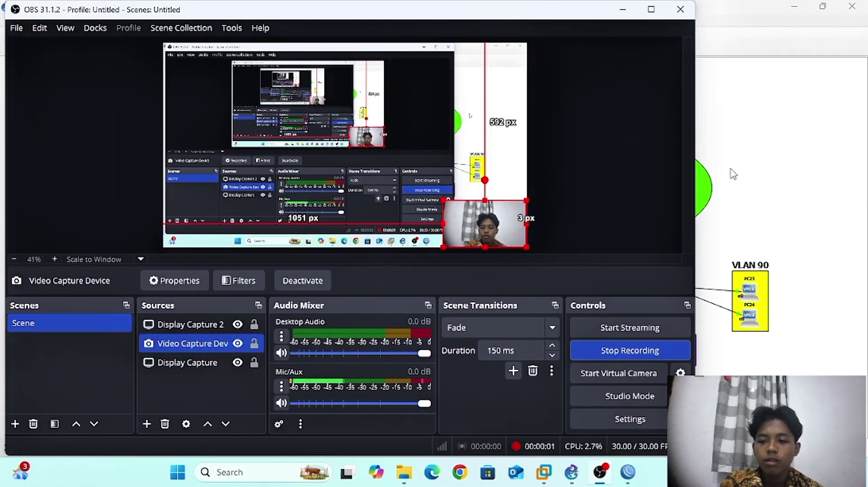
- Switch to R3's WinBox session and add a VLAN interface named vlan80 with VLAN ID 80 on ether2
{"action": "left_click", "coordinate": [740, 192]}
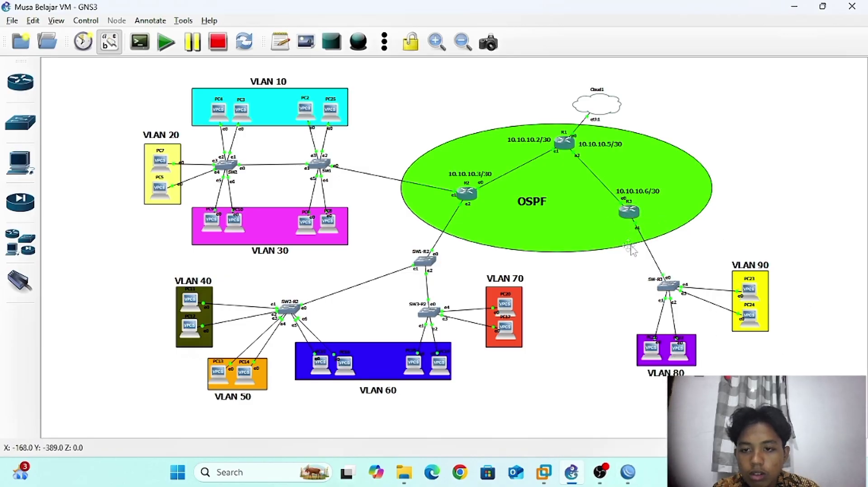
{"action": "left_click", "coordinate": [628, 472]}
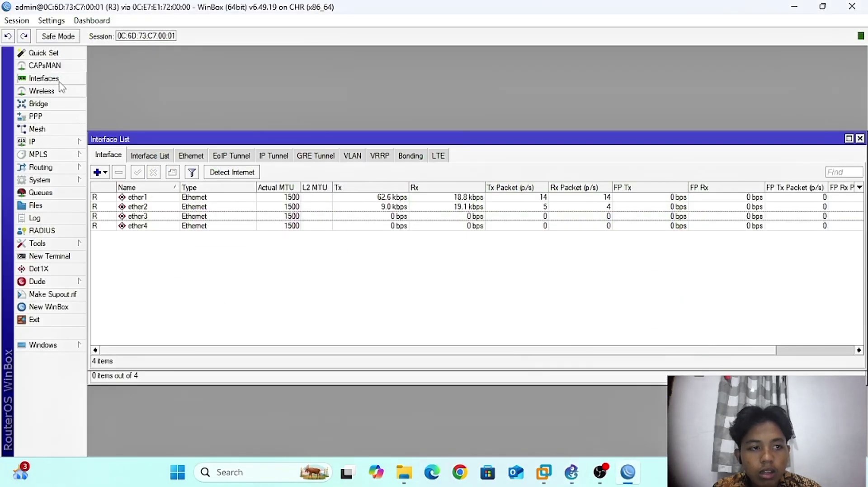
{"action": "left_click", "coordinate": [97, 173]}
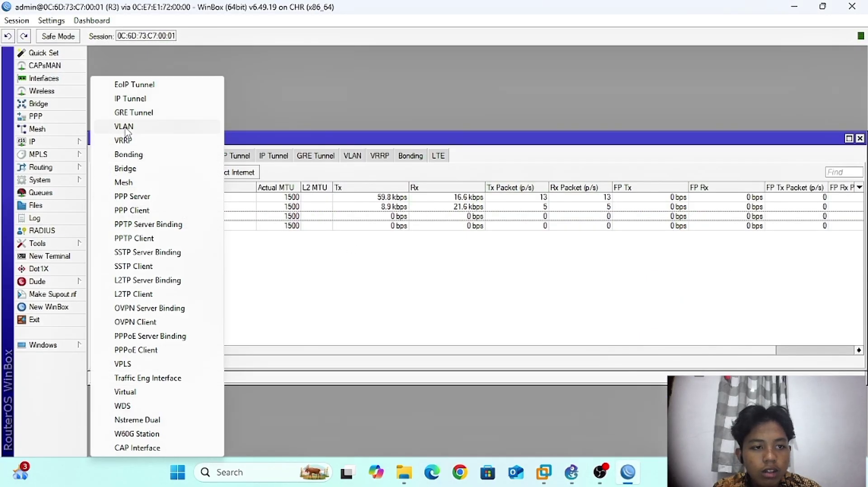
{"action": "left_click", "coordinate": [115, 121]}
{"action": "left_click", "coordinate": [406, 149]}
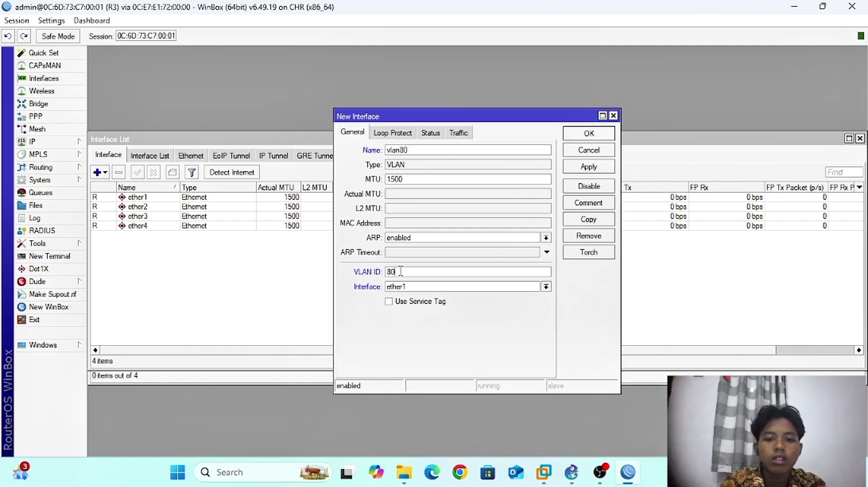
{"action": "left_click", "coordinate": [589, 168]}
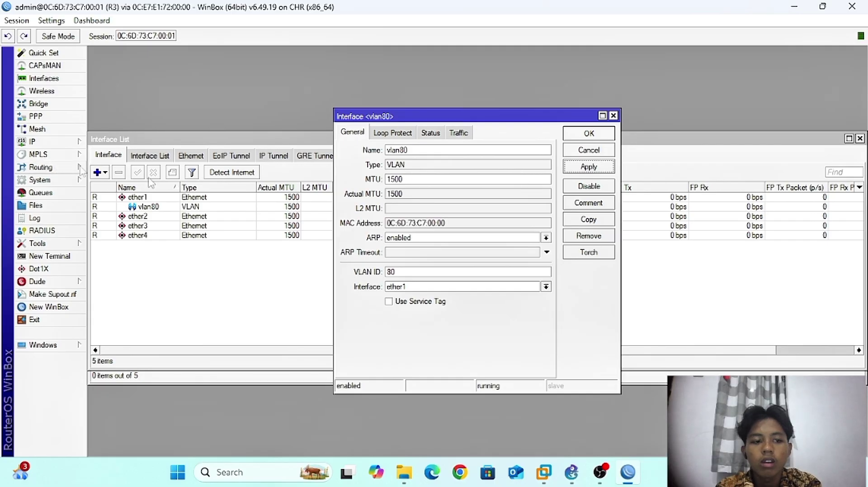
{"action": "left_click", "coordinate": [448, 288]}
{"action": "left_click", "coordinate": [438, 302]}
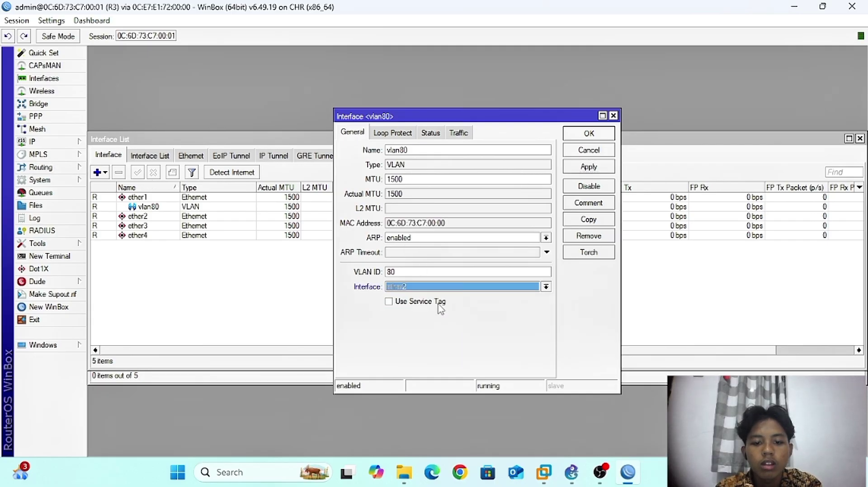
{"action": "left_click", "coordinate": [588, 168]}
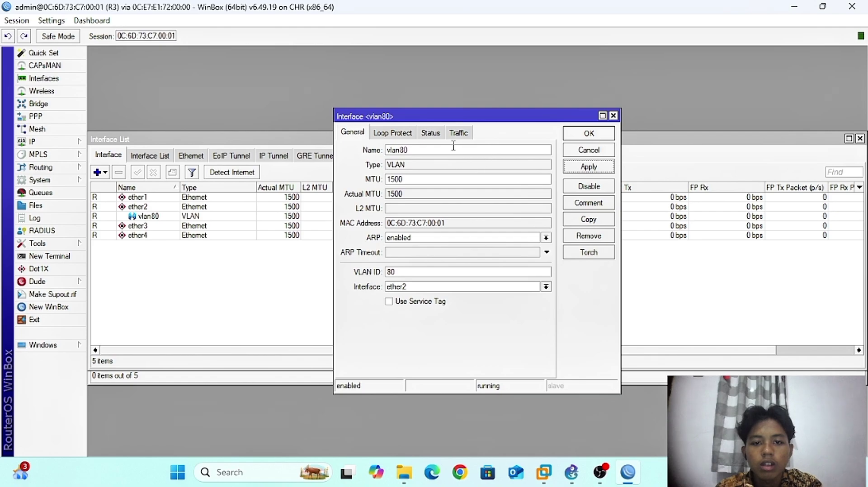
{"action": "left_click", "coordinate": [589, 134]}
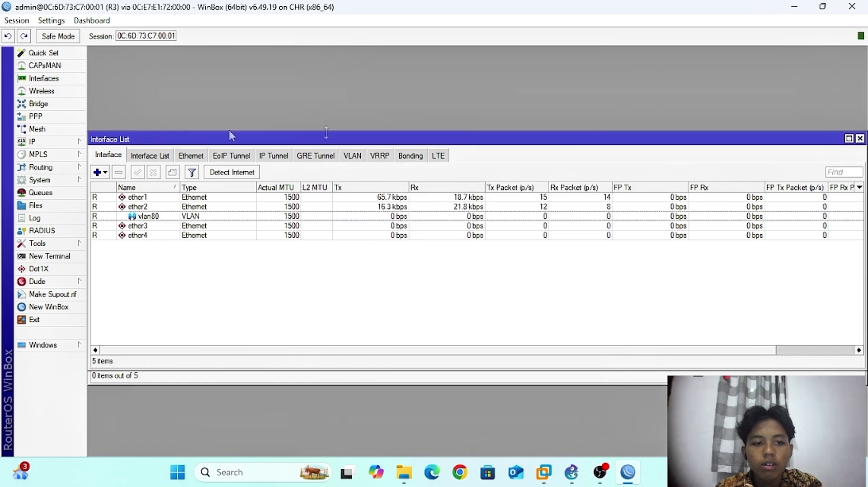
- Add a VLAN interface named vlan90 with VLAN ID 90 on ether2
{"action": "left_click", "coordinate": [98, 172]}
{"action": "left_click", "coordinate": [129, 127]}
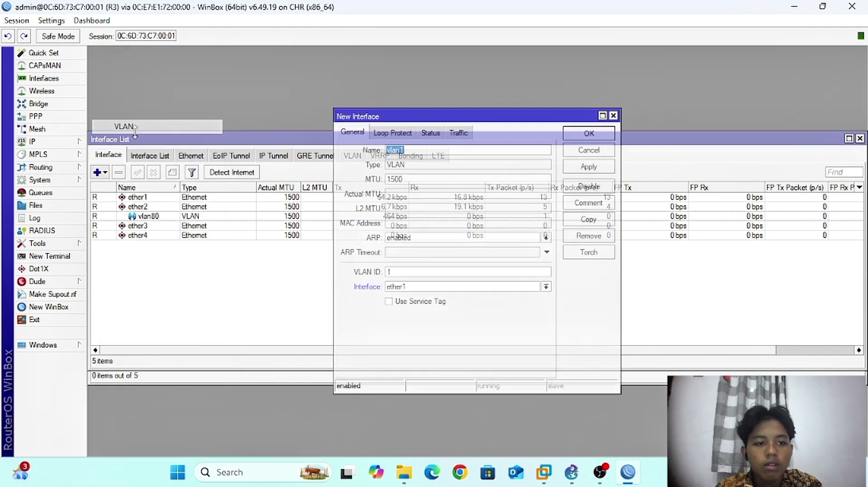
{"action": "left_click", "coordinate": [408, 151]}
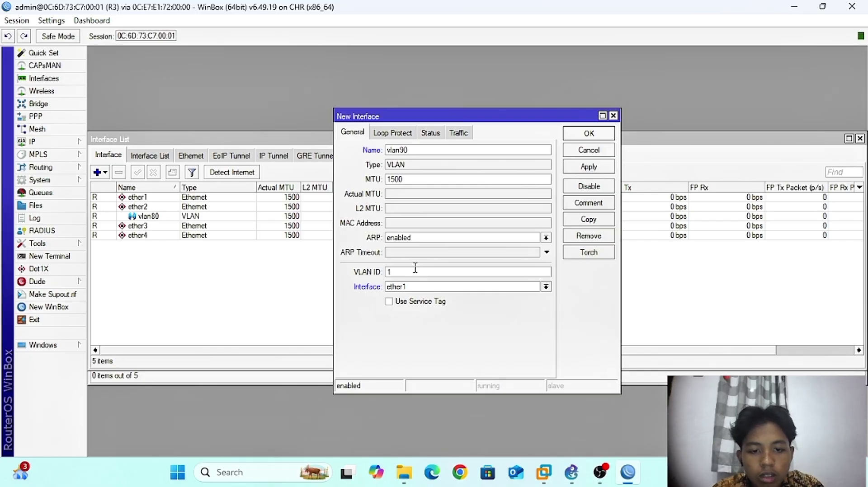
{"action": "key", "text": "BackSpace"}
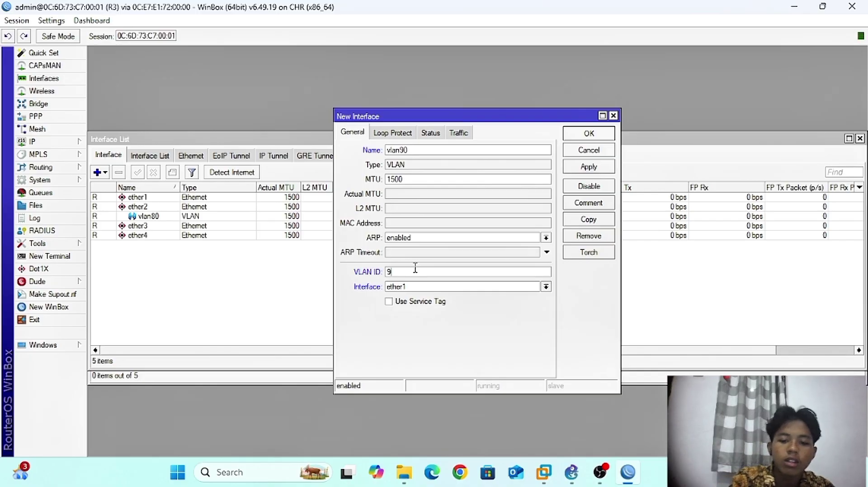
{"action": "left_click", "coordinate": [425, 287]}
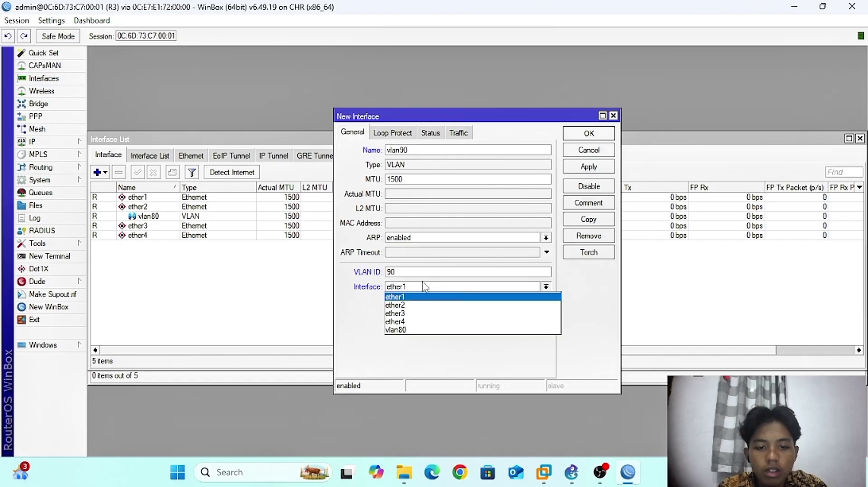
{"action": "left_click", "coordinate": [420, 306]}
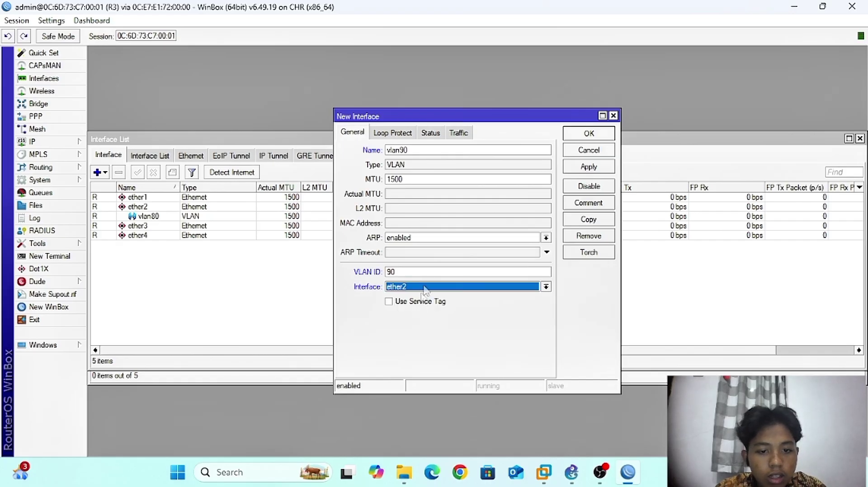
{"action": "left_click", "coordinate": [606, 170]}
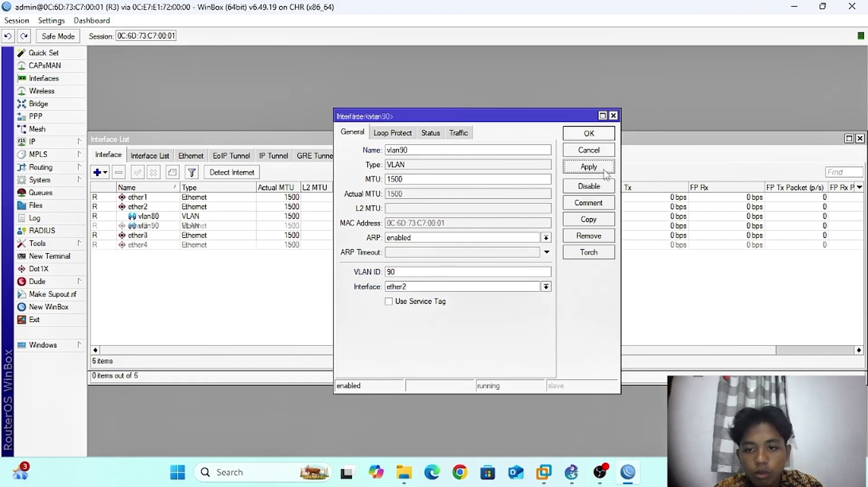
{"action": "left_click", "coordinate": [582, 134]}
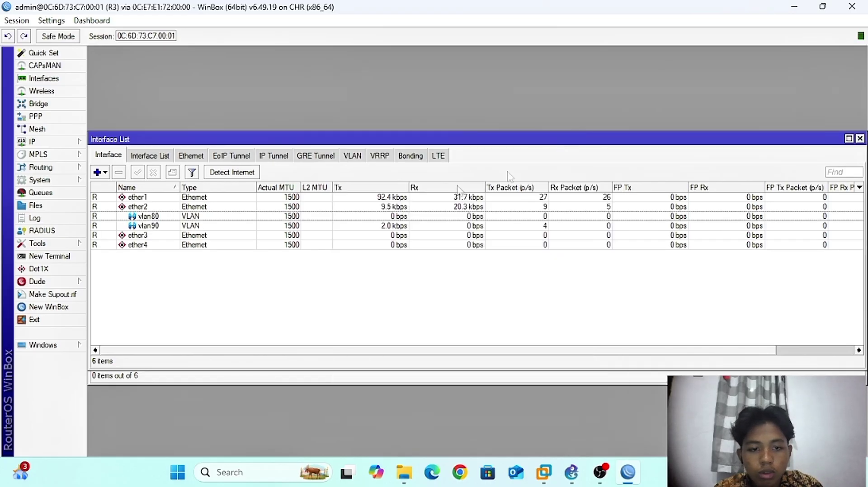
- Add the IP address 192.168.80.1/24 to R3 and assign it to the vlan80 interface
{"action": "left_click", "coordinate": [50, 147]}
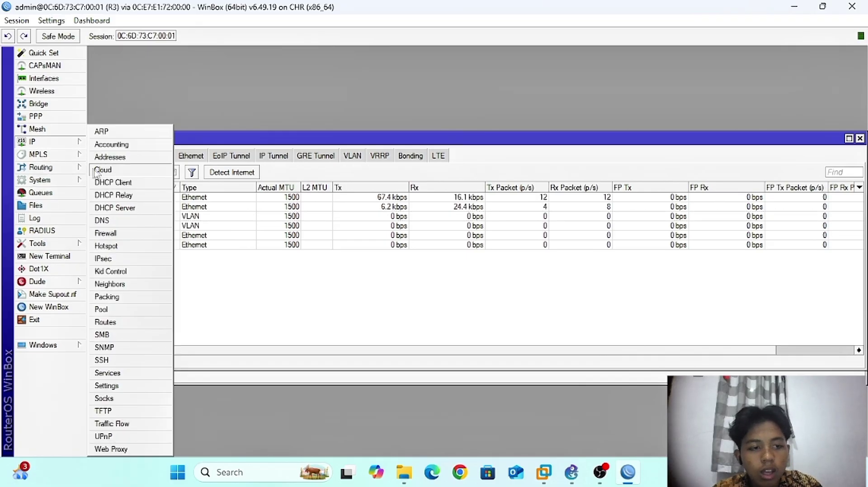
{"action": "left_click", "coordinate": [113, 157]}
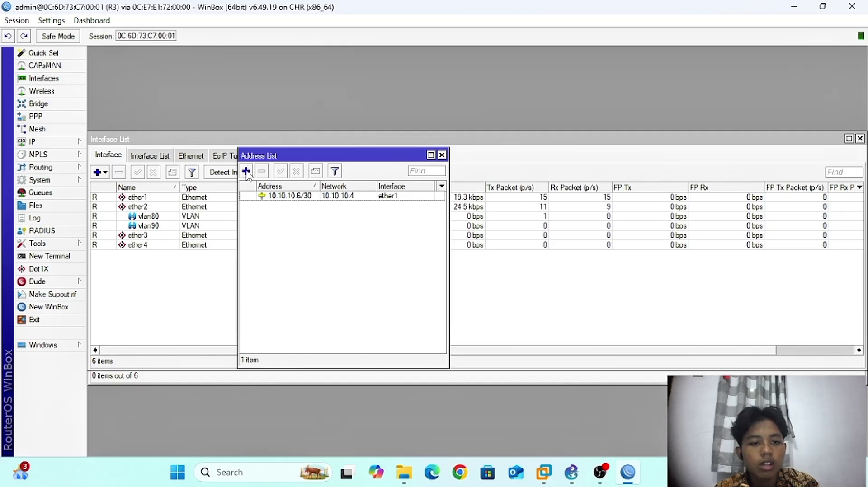
{"action": "left_click", "coordinate": [246, 171]}
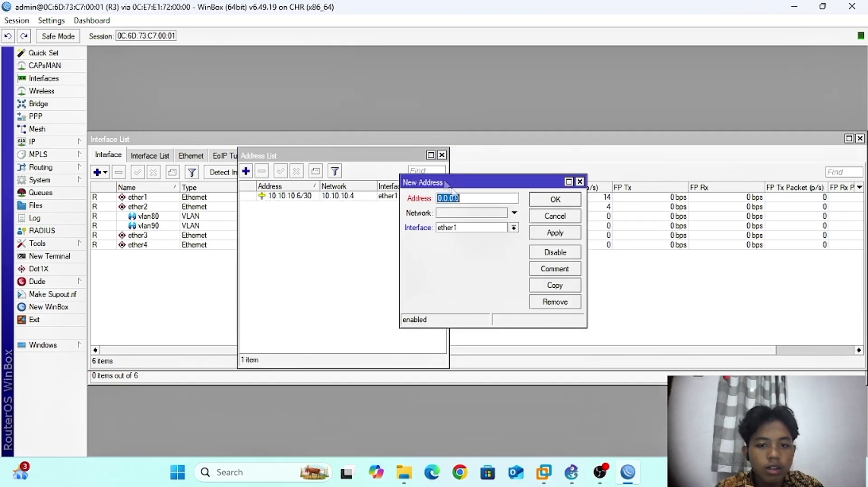
{"action": "type", "text": "192.168.80.1/24"}
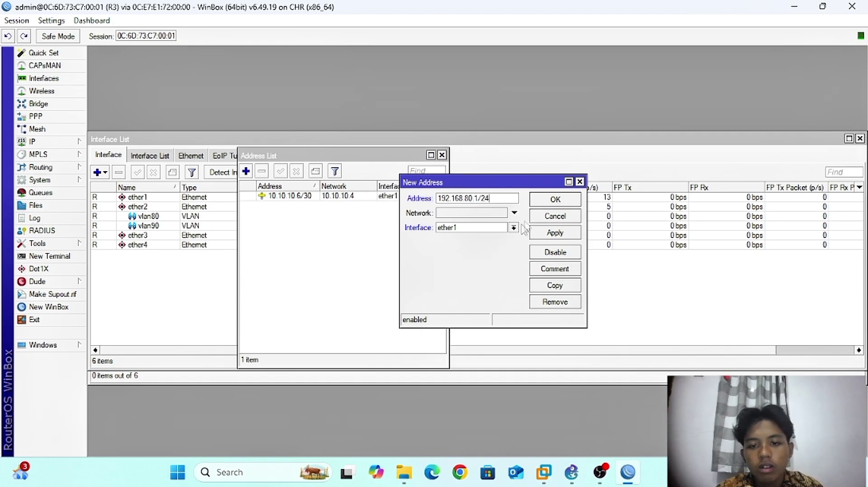
{"action": "left_click", "coordinate": [506, 228]}
{"action": "left_click", "coordinate": [486, 248]}
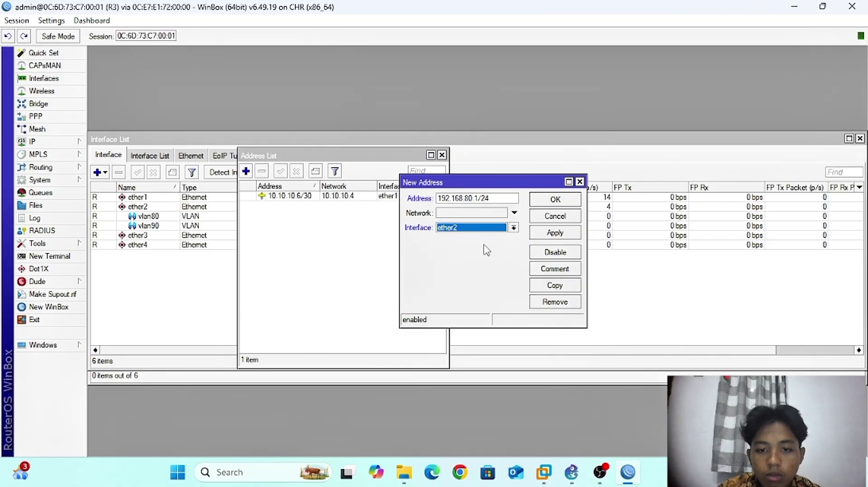
{"action": "left_click", "coordinate": [555, 234]}
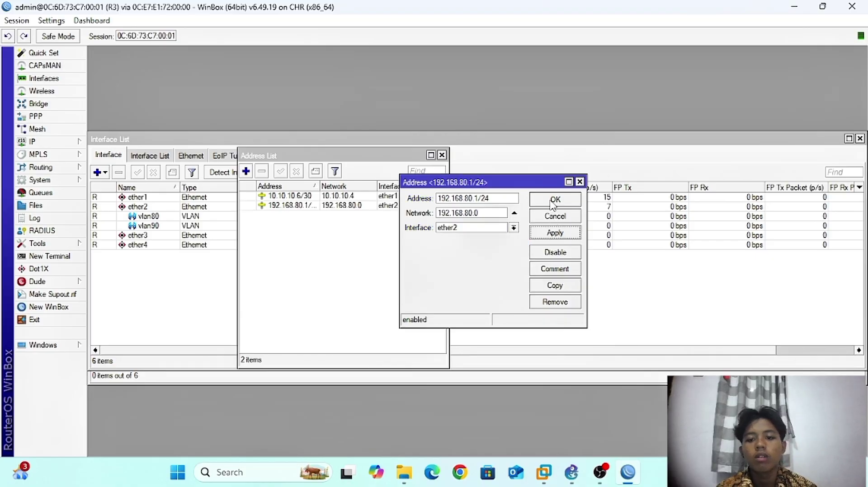
{"action": "left_click", "coordinate": [513, 228]}
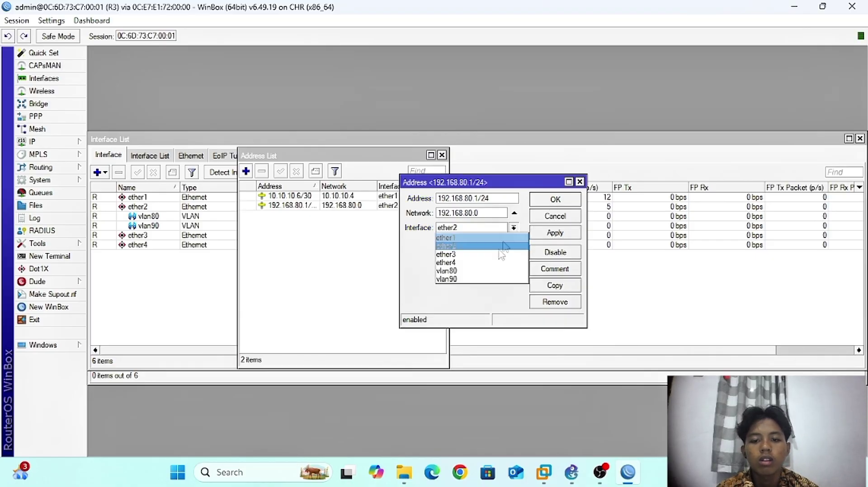
{"action": "left_click", "coordinate": [491, 273]}
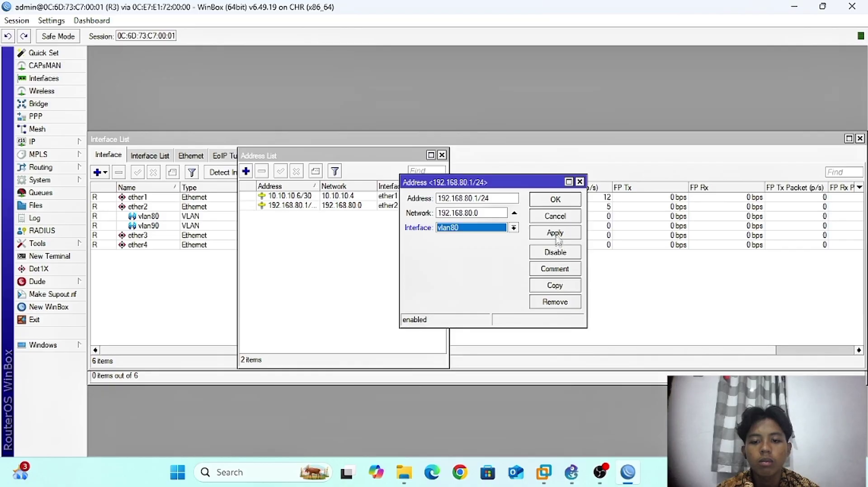
{"action": "left_click", "coordinate": [557, 234]}
- Copy the vlan80 address entry to create 192.168.90.1/24 on vlan90, and close both address dialogs
{"action": "left_click", "coordinate": [555, 286]}
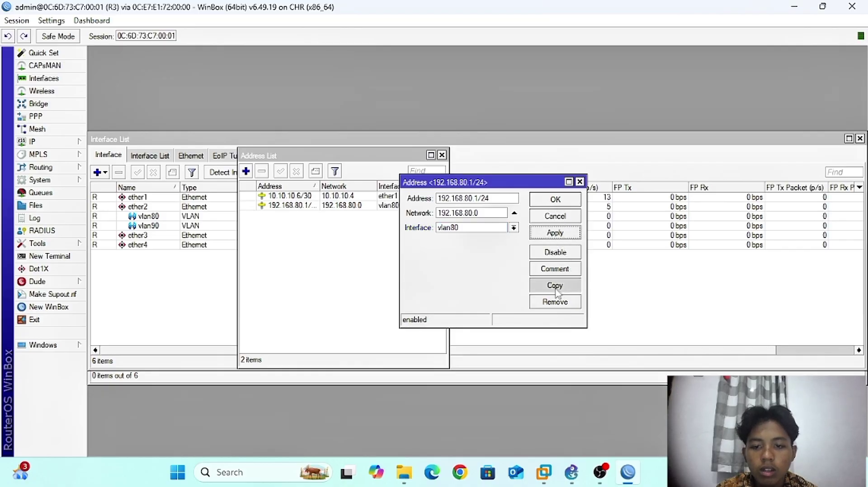
{"action": "left_click", "coordinate": [487, 213]}
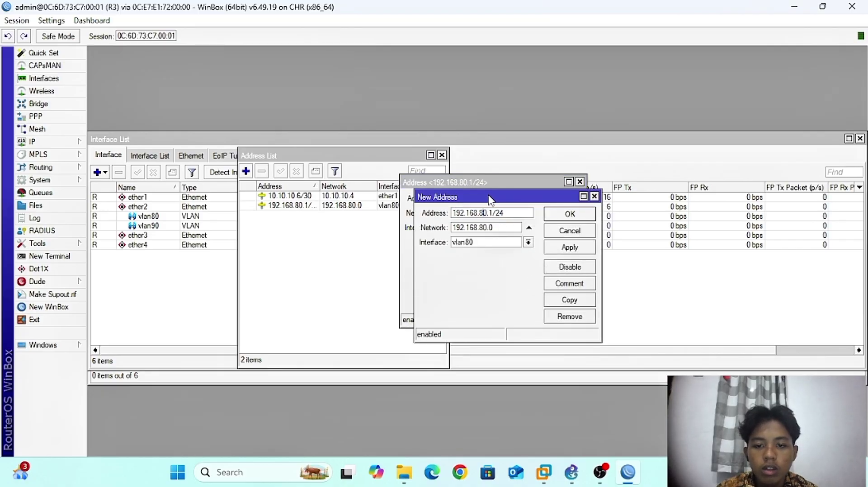
{"action": "type", "text": "90"}
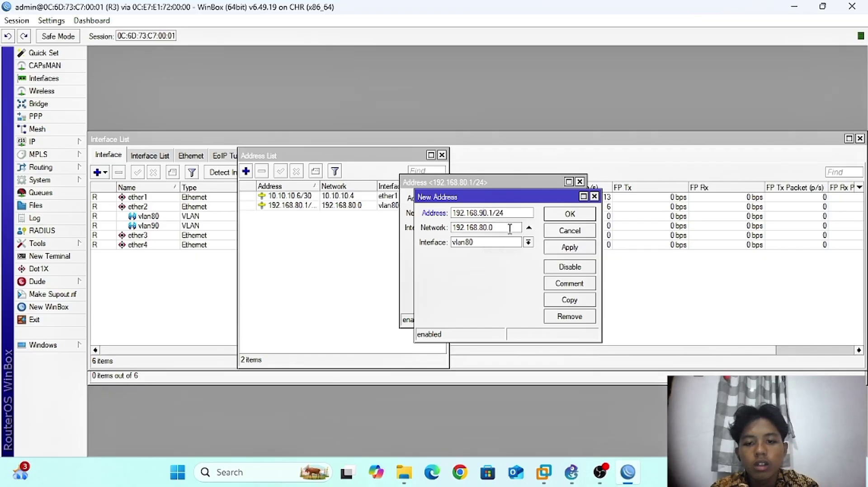
{"action": "left_click", "coordinate": [528, 243]}
{"action": "left_click", "coordinate": [464, 296]}
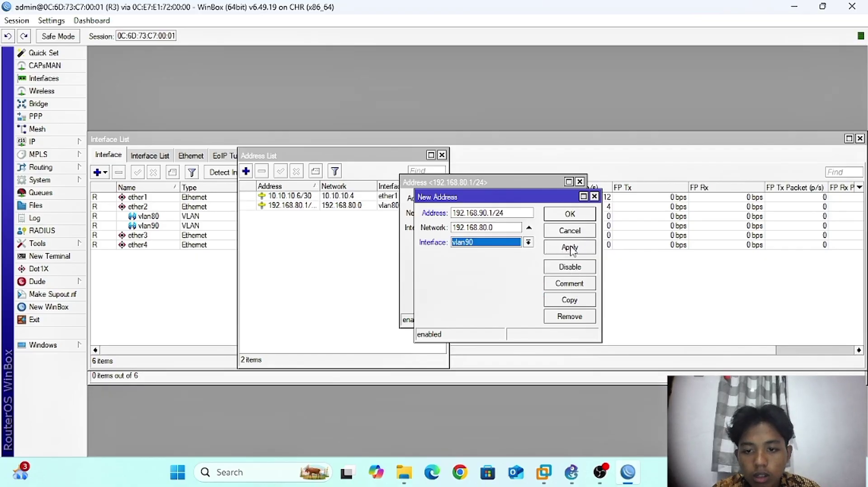
{"action": "left_click", "coordinate": [571, 248]}
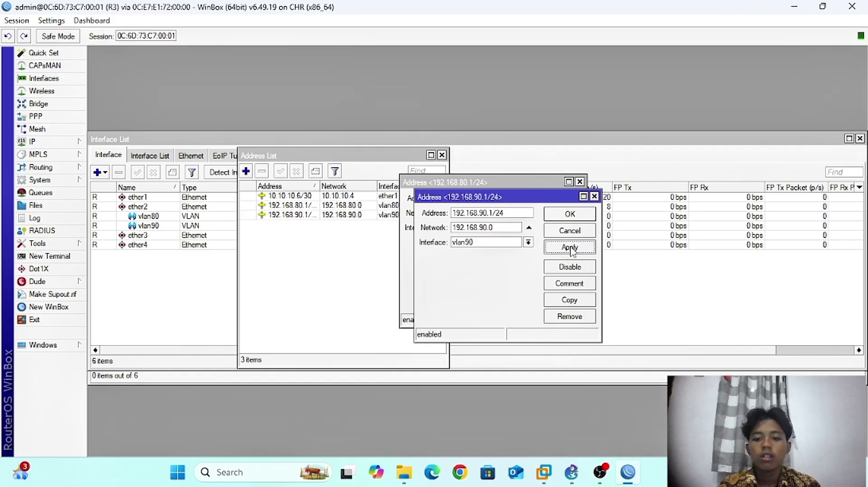
{"action": "left_click", "coordinate": [569, 214]}
{"action": "left_click", "coordinate": [555, 199]}
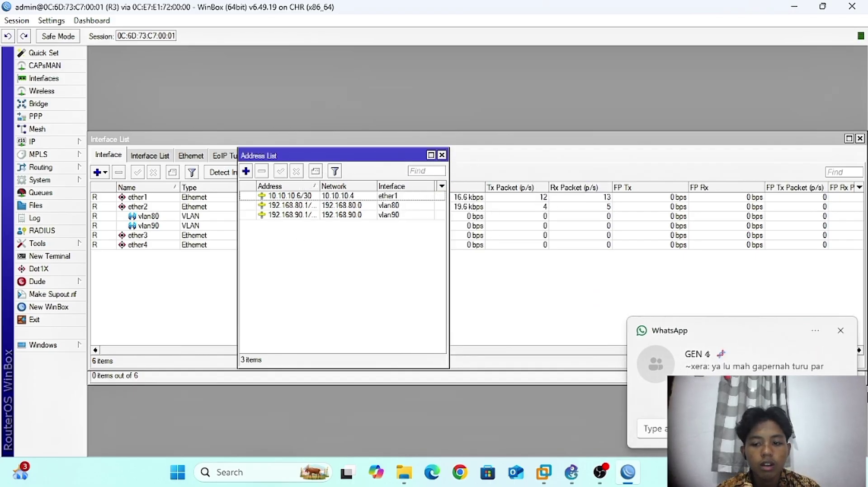
- Set up a DHCP server on vlan80, accepting the suggested 192.168.80.0/24 address space and DNS servers 8.8.8.8 and 1.1.1.1
{"action": "left_click", "coordinate": [73, 143]}
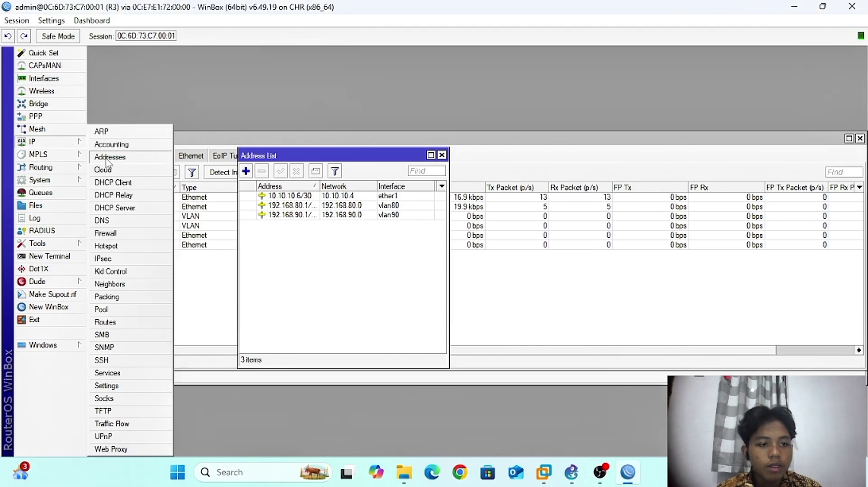
{"action": "left_click", "coordinate": [115, 209]}
{"action": "left_click", "coordinate": [379, 173]}
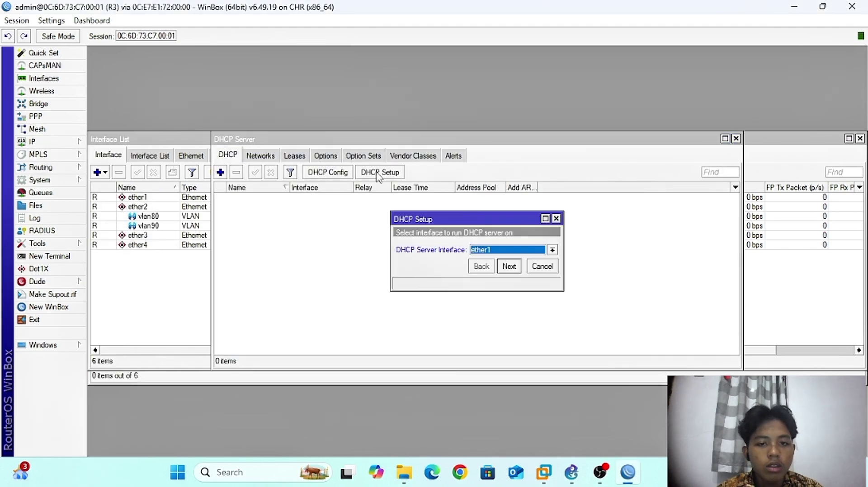
{"action": "left_click", "coordinate": [501, 250]}
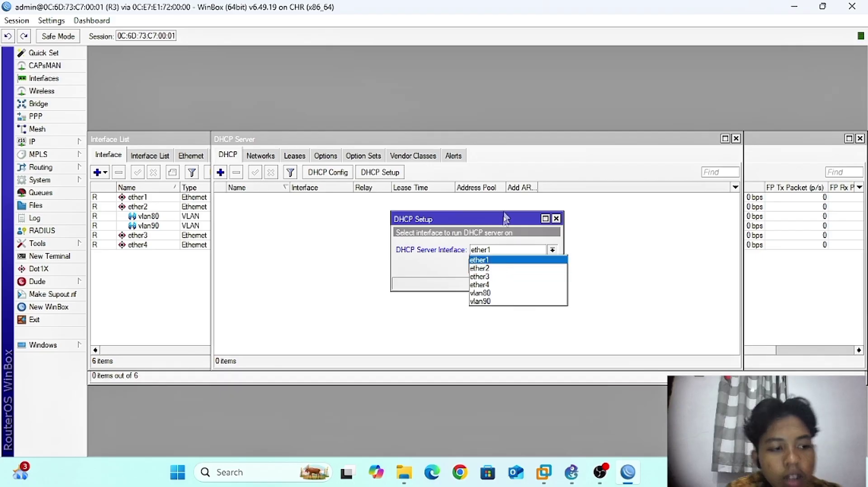
{"action": "left_click", "coordinate": [498, 293]}
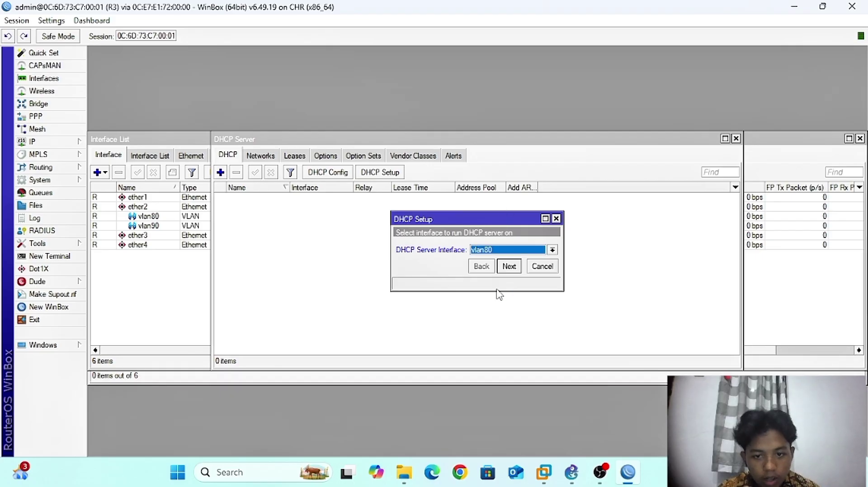
{"action": "left_click", "coordinate": [508, 267]}
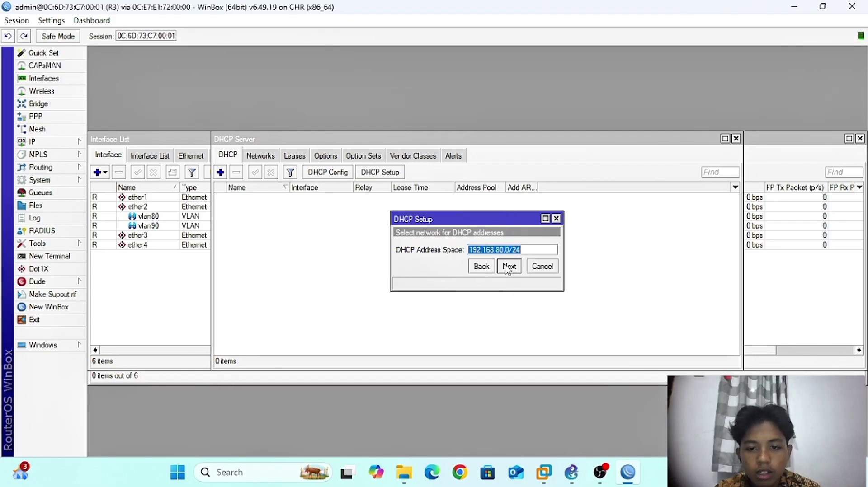
{"action": "left_click", "coordinate": [509, 267]}
{"action": "left_click", "coordinate": [509, 267]}
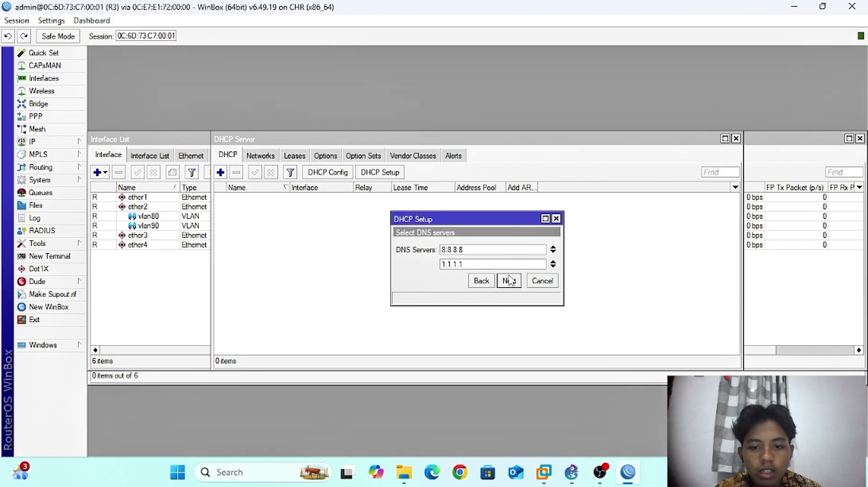
{"action": "left_click", "coordinate": [509, 281]}
{"action": "left_click", "coordinate": [509, 281]}
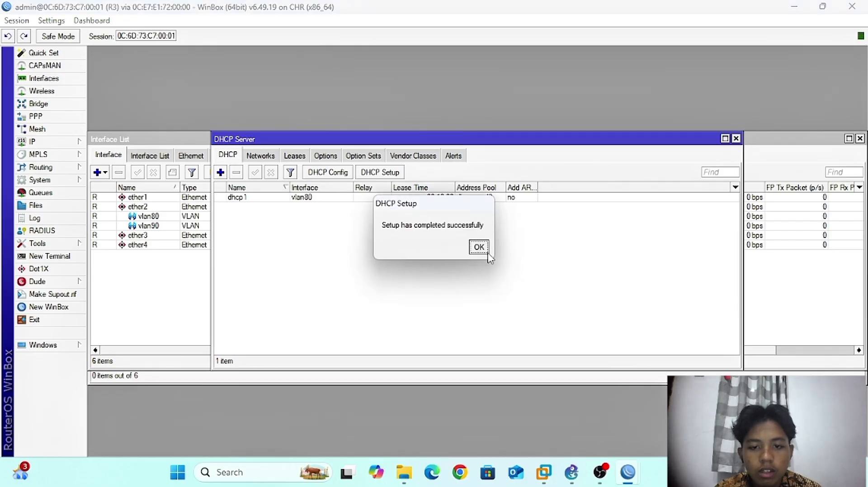
{"action": "left_click", "coordinate": [479, 247]}
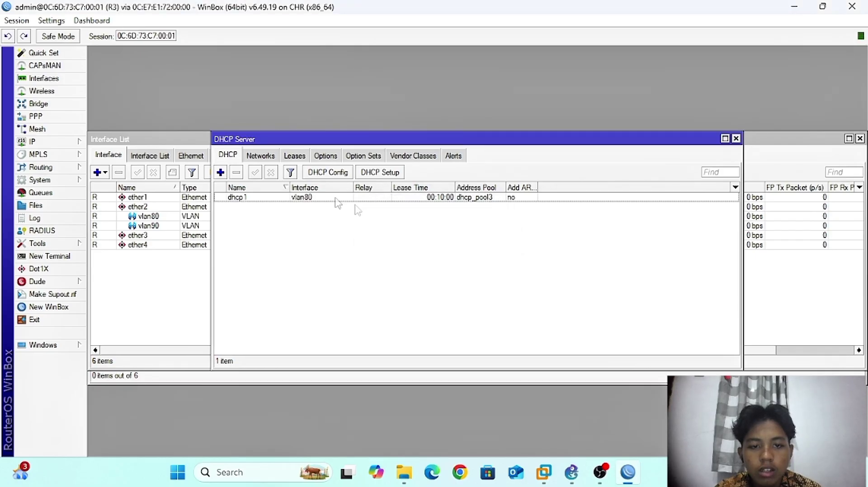
- Set up a DHCP server on vlan90 with the suggested settings and DNS servers 8.8.8.8 and 1.1.1.1, and close the DHCP Server window
{"action": "left_click", "coordinate": [375, 172]}
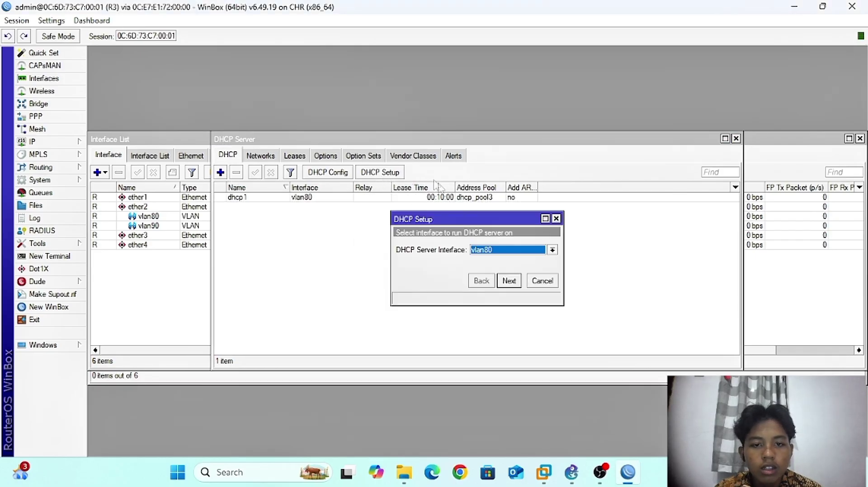
{"action": "left_click", "coordinate": [495, 251]}
{"action": "left_click", "coordinate": [485, 302]}
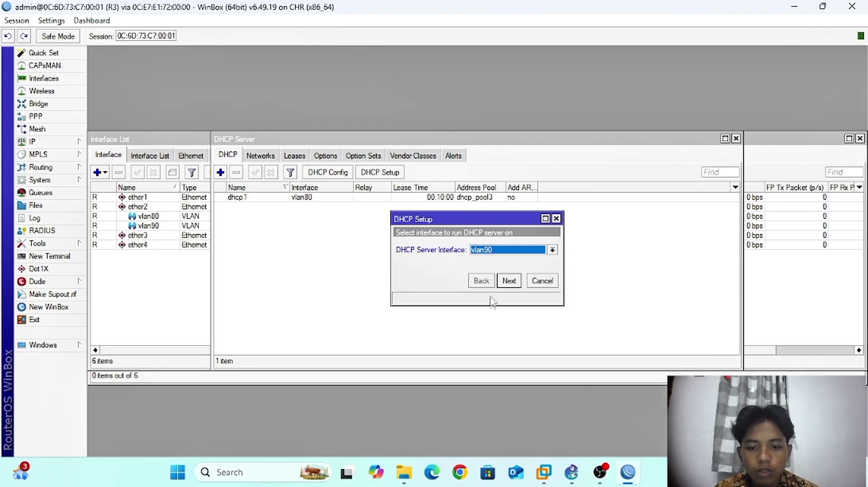
{"action": "left_click", "coordinate": [508, 282]}
{"action": "left_click", "coordinate": [509, 281]}
{"action": "left_click", "coordinate": [508, 281]}
{"action": "left_click", "coordinate": [508, 281]}
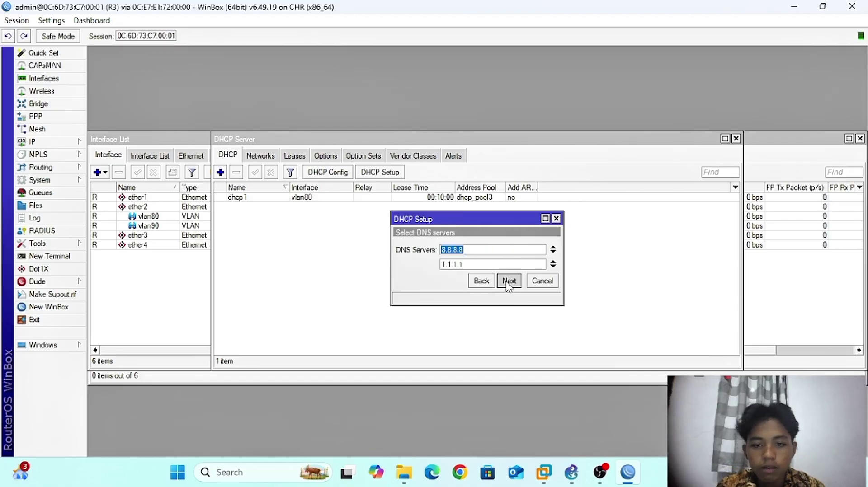
{"action": "left_click", "coordinate": [508, 282]}
{"action": "left_click", "coordinate": [508, 281]}
{"action": "left_click", "coordinate": [478, 247]}
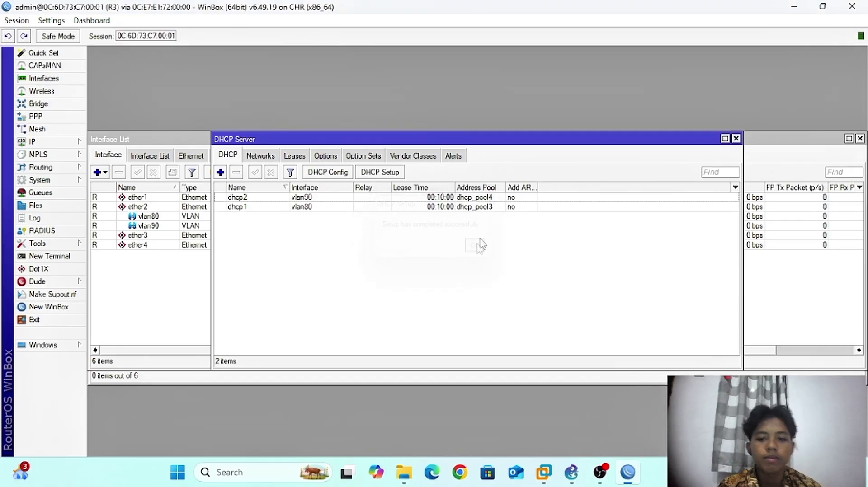
{"action": "left_click", "coordinate": [736, 138]}
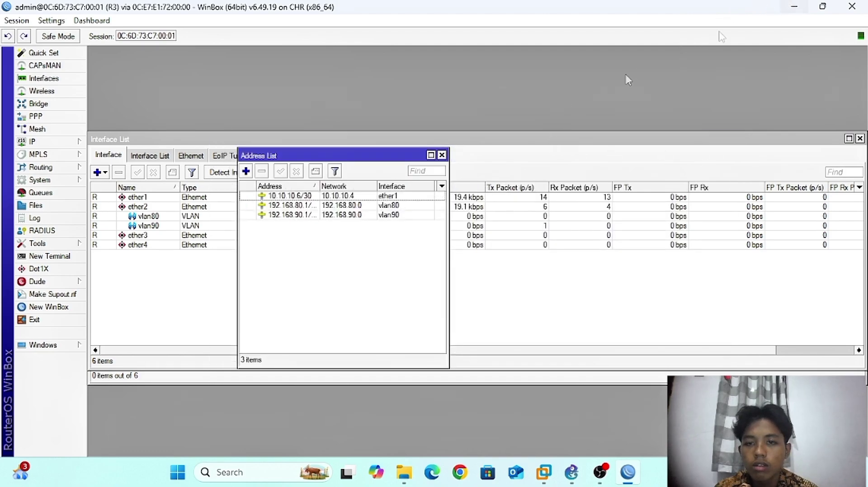
- Open a new WinBox login window and connect to RoMON through the neighbor R1, checking the GNS3 topology on the way
{"action": "left_click", "coordinate": [31, 308]}
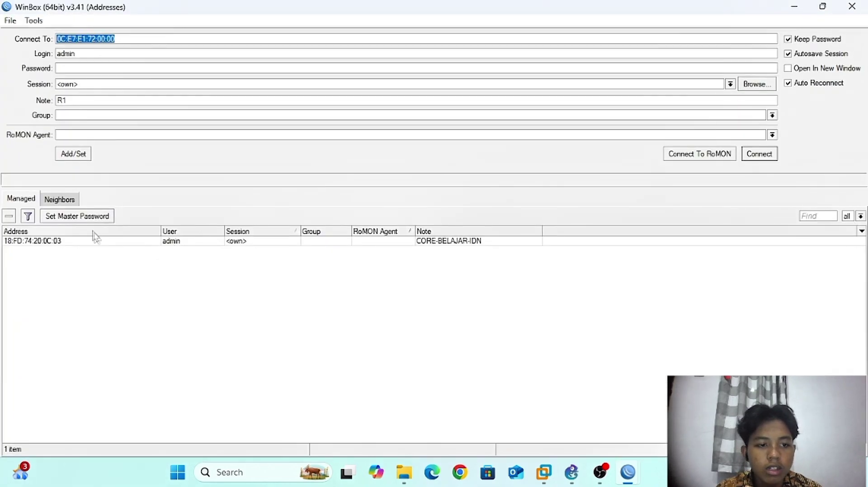
{"action": "left_click", "coordinate": [71, 204]}
{"action": "left_click", "coordinate": [572, 473]}
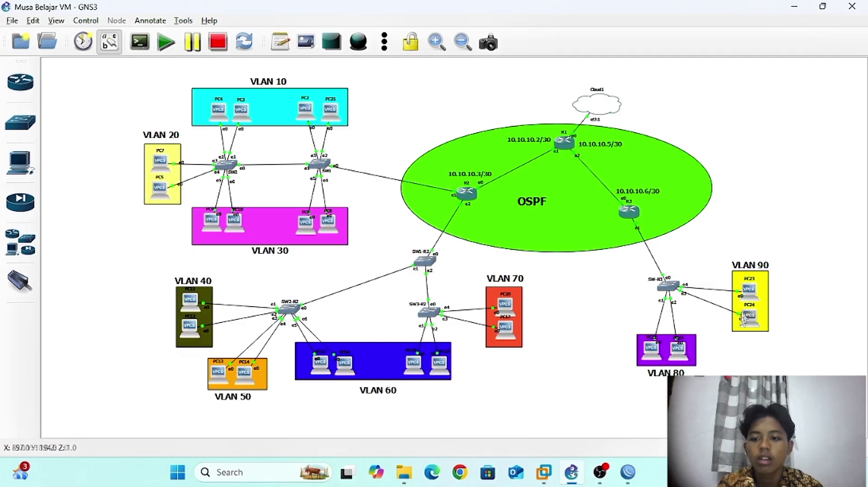
{"action": "left_click", "coordinate": [628, 473]}
{"action": "left_click", "coordinate": [65, 241]}
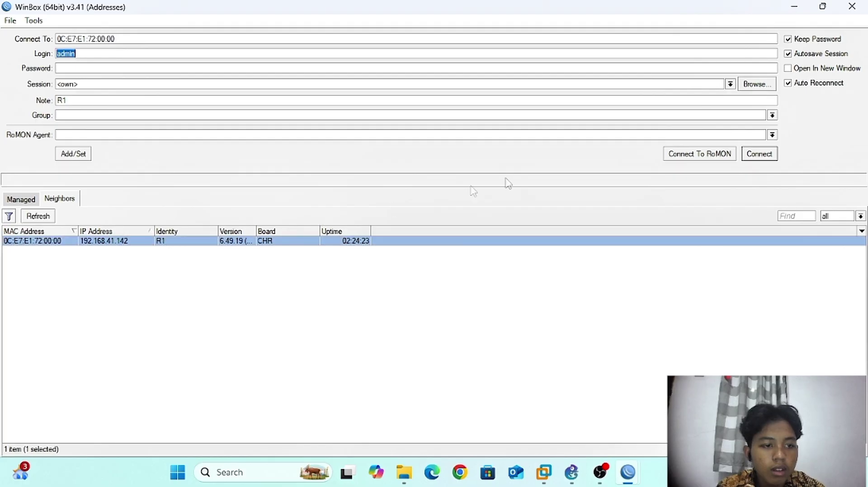
{"action": "left_click", "coordinate": [746, 155]}
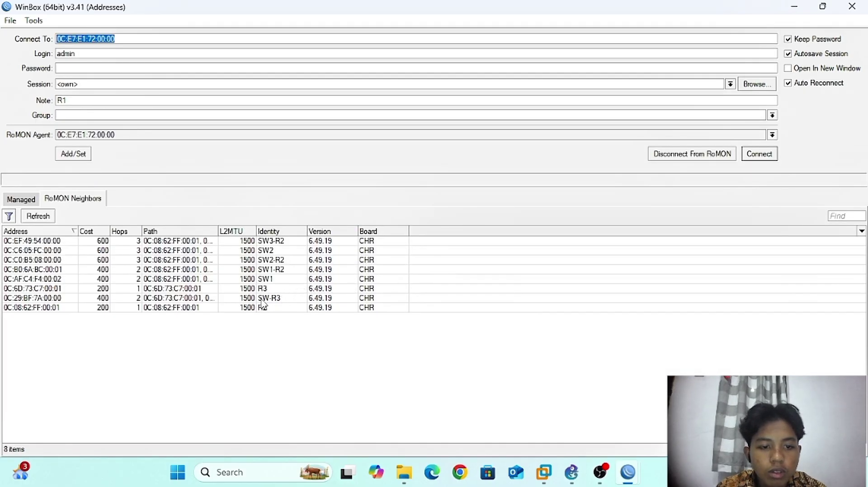
- Connect to the RoMON neighbor SW-R3, dismiss its password-change prompt and maximize the session window
{"action": "left_click", "coordinate": [262, 300]}
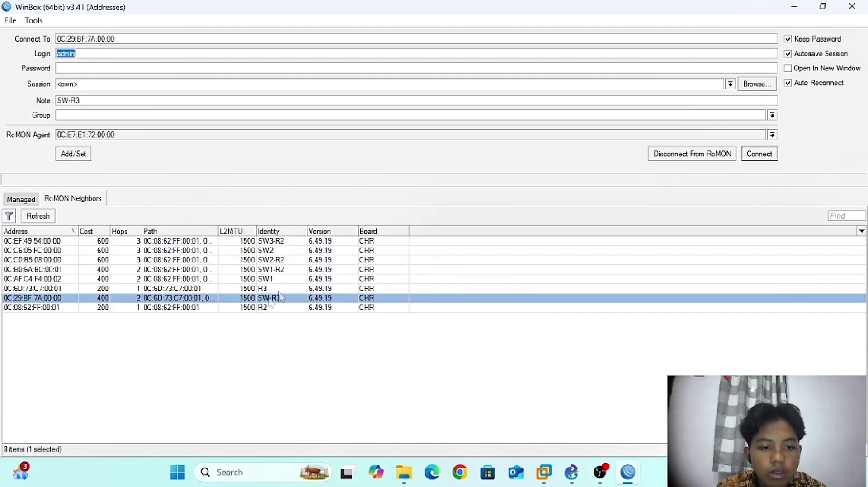
{"action": "left_click", "coordinate": [758, 155]}
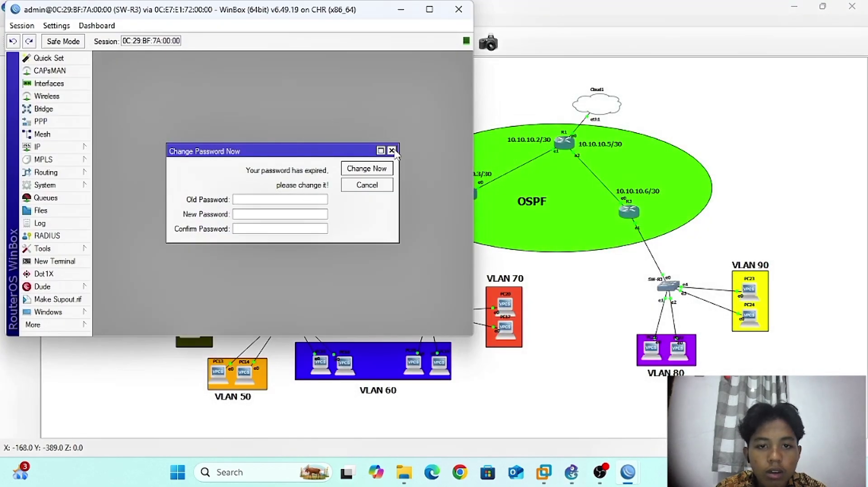
{"action": "left_click", "coordinate": [391, 151]}
{"action": "left_click", "coordinate": [429, 9]}
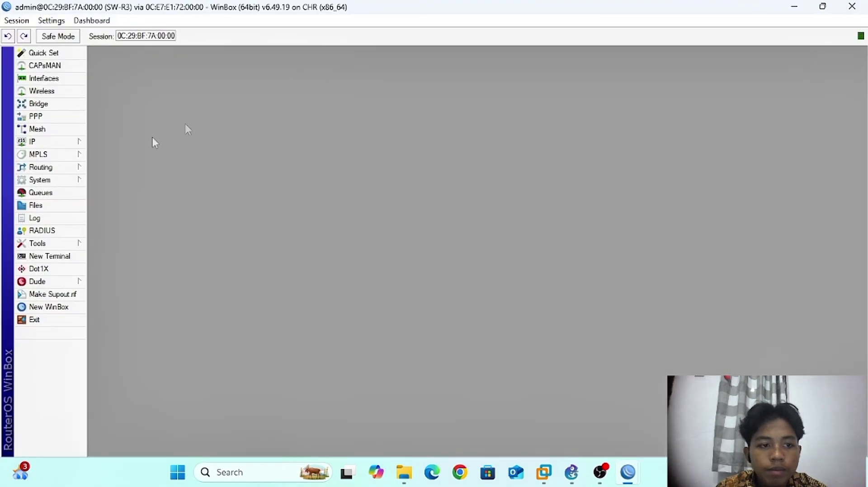
- Create a bridge on SW-R3 with the default name bridge1 and VLAN filtering enabled
{"action": "left_click", "coordinate": [42, 105]}
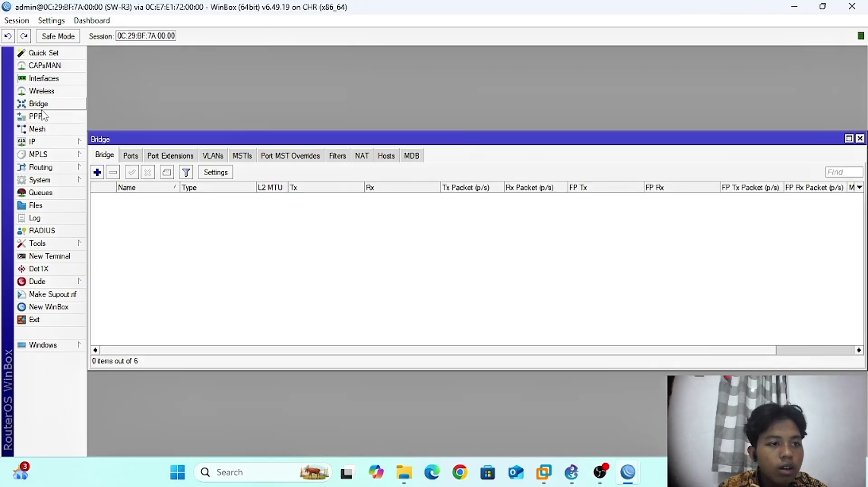
{"action": "left_click", "coordinate": [97, 173]}
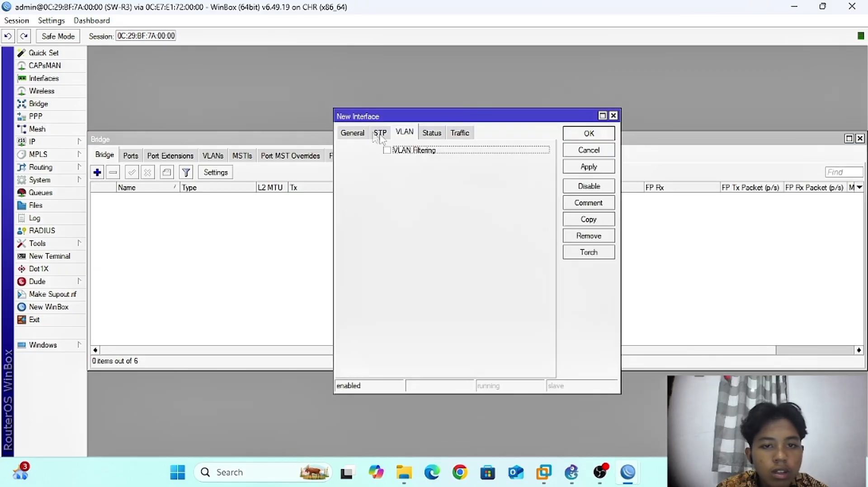
{"action": "left_click", "coordinate": [359, 135]}
{"action": "left_click", "coordinate": [434, 151]}
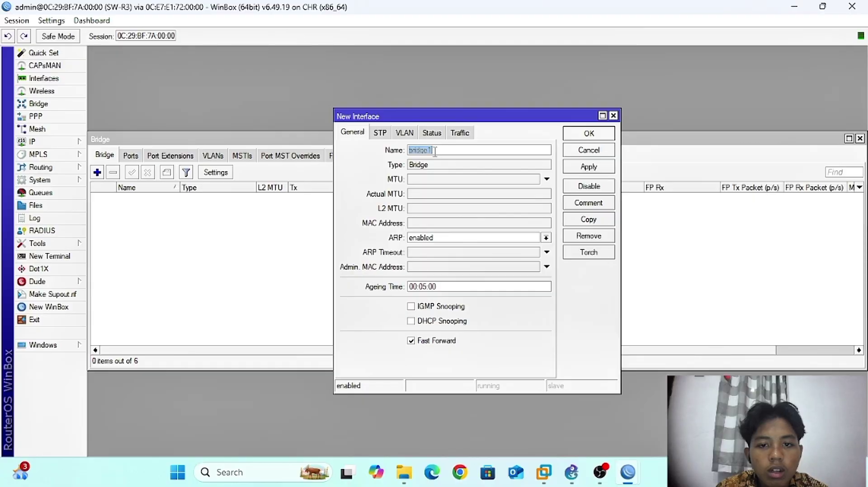
{"action": "left_click", "coordinate": [409, 134]}
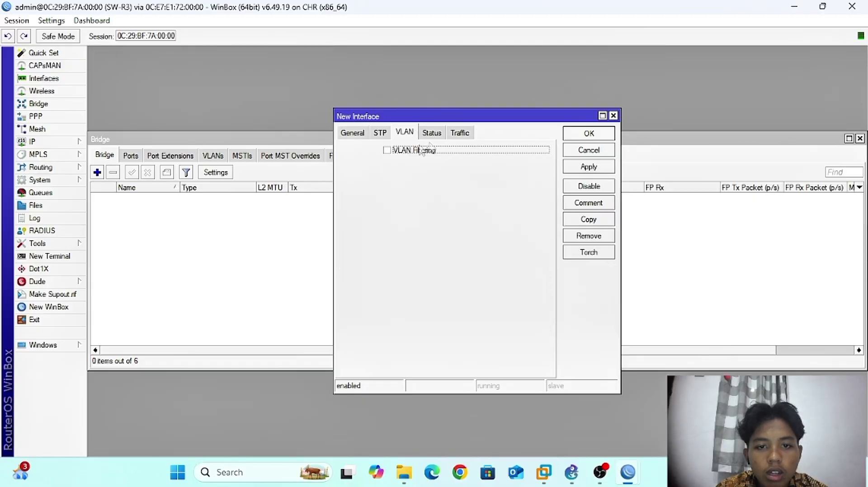
{"action": "left_click", "coordinate": [387, 150]}
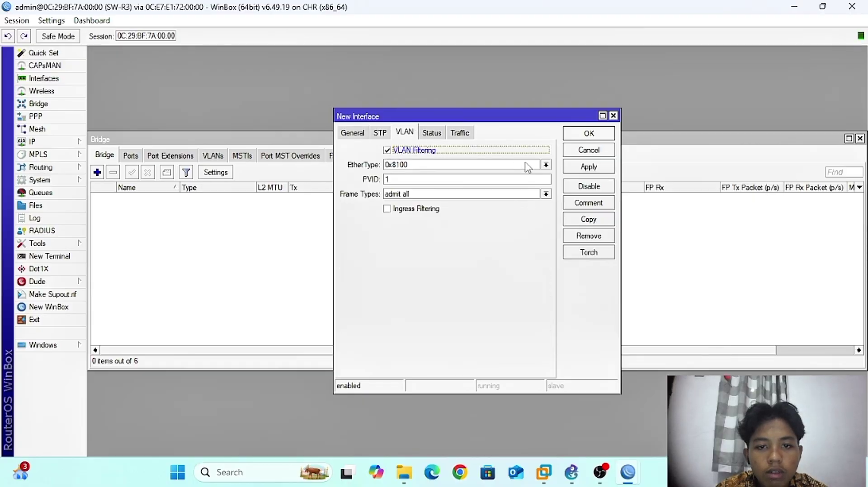
{"action": "left_click", "coordinate": [579, 169]}
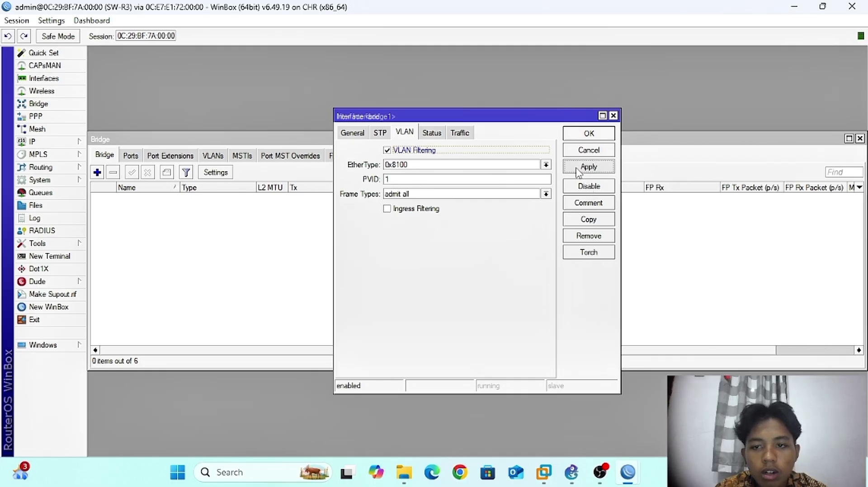
{"action": "left_click", "coordinate": [581, 135]}
- Add ether1 as a port of bridge1 with the default settings
{"action": "left_click", "coordinate": [135, 155]}
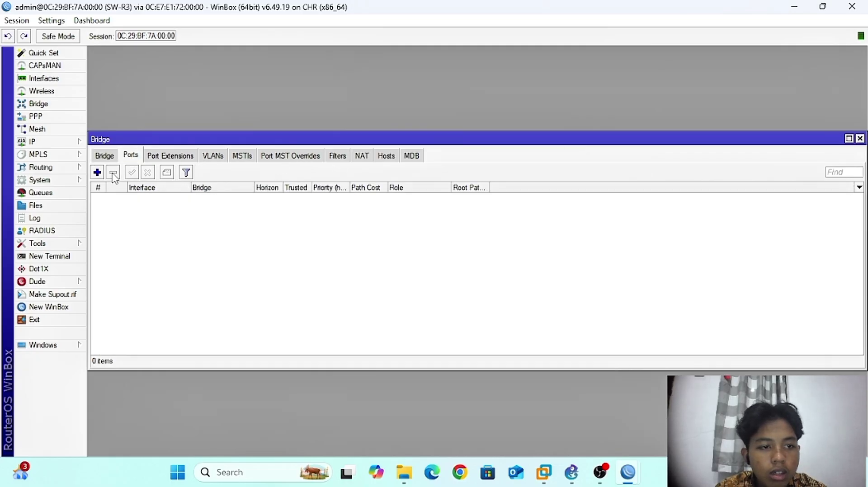
{"action": "left_click", "coordinate": [97, 172]}
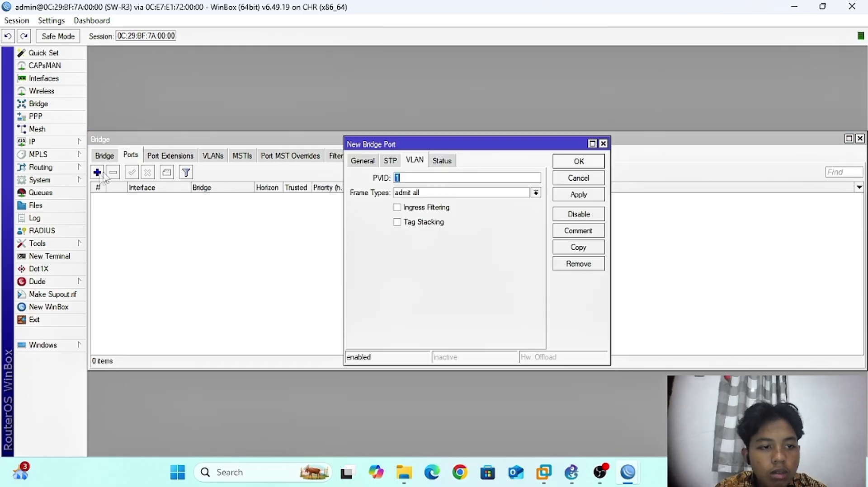
{"action": "left_click", "coordinate": [362, 162]}
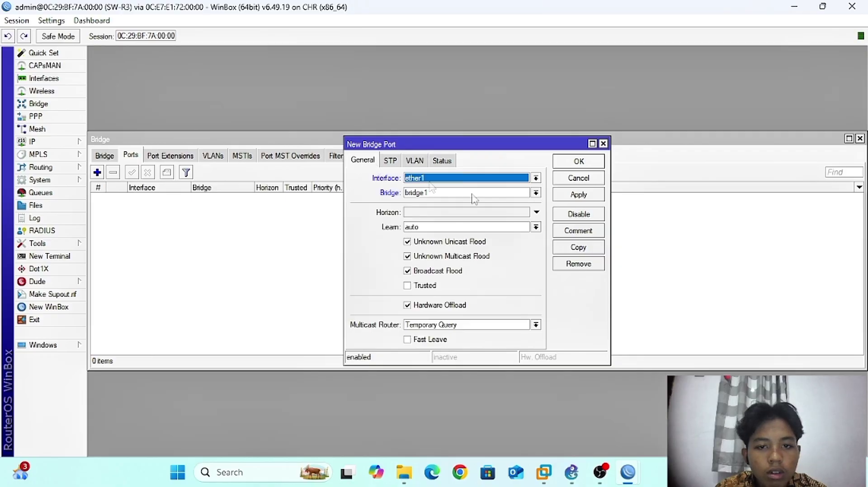
{"action": "left_click", "coordinate": [569, 197]}
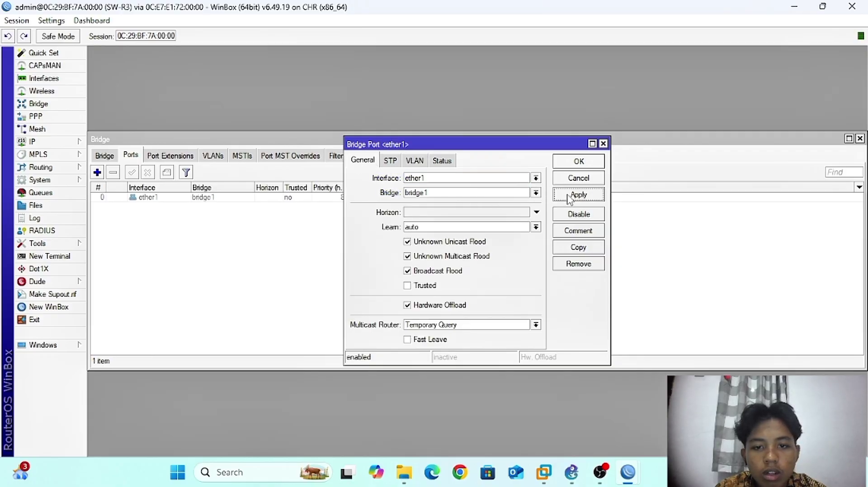
{"action": "left_click", "coordinate": [572, 164]}
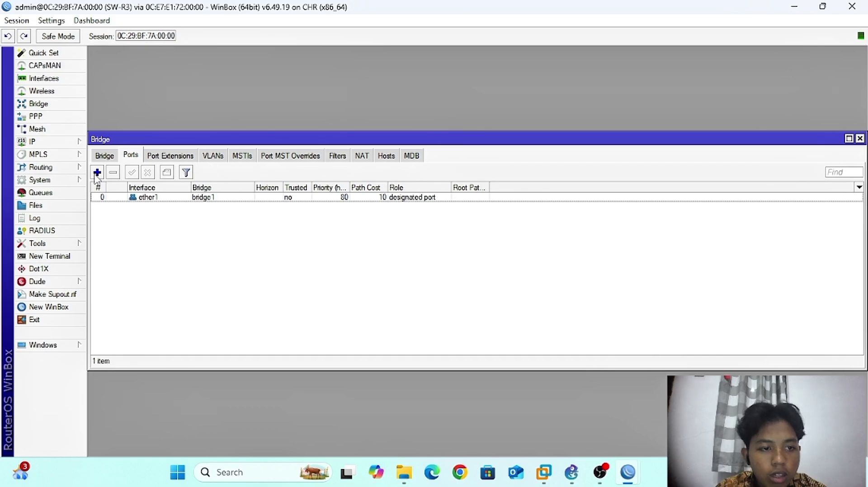
- Add ether2 as a port of bridge1 with PVID 80
{"action": "left_click", "coordinate": [102, 174]}
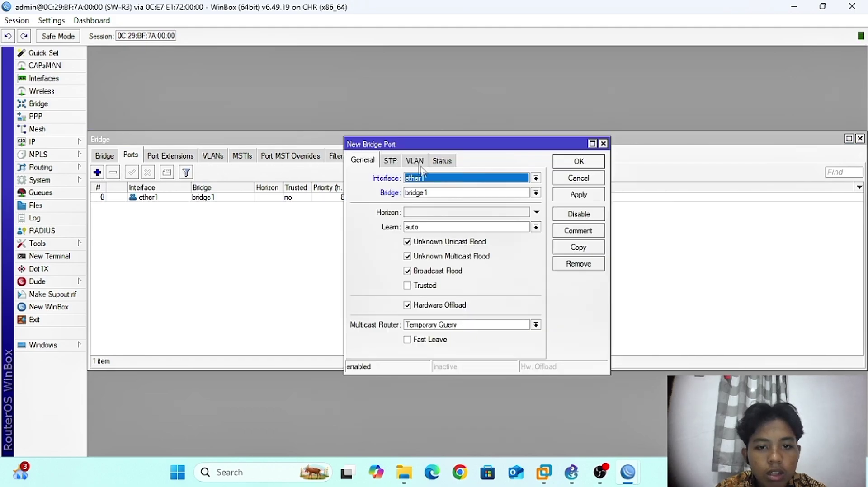
{"action": "left_click", "coordinate": [430, 180]}
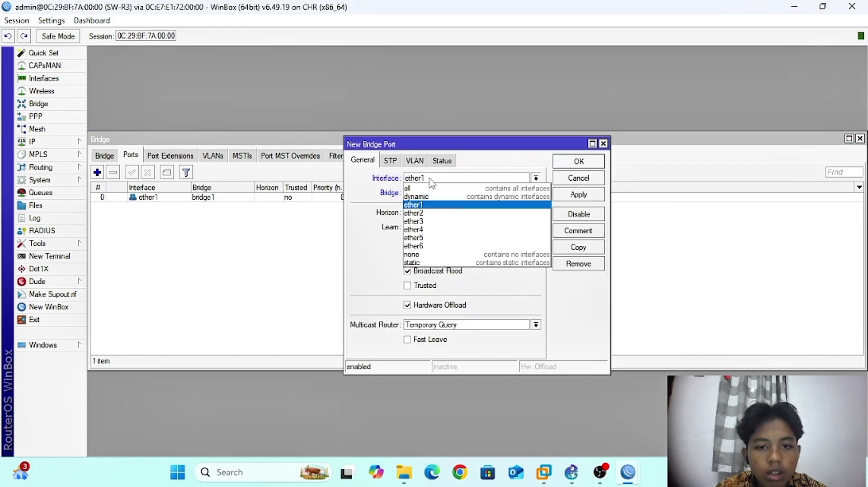
{"action": "left_click", "coordinate": [424, 214]}
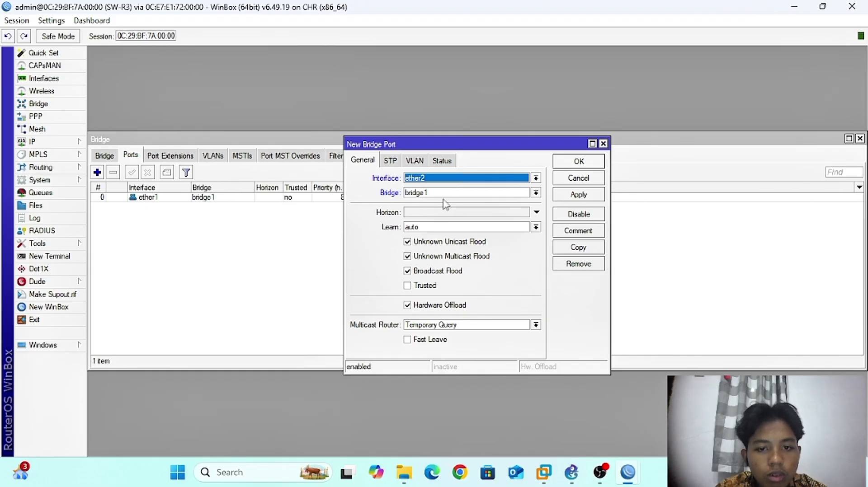
{"action": "left_click", "coordinate": [414, 160]}
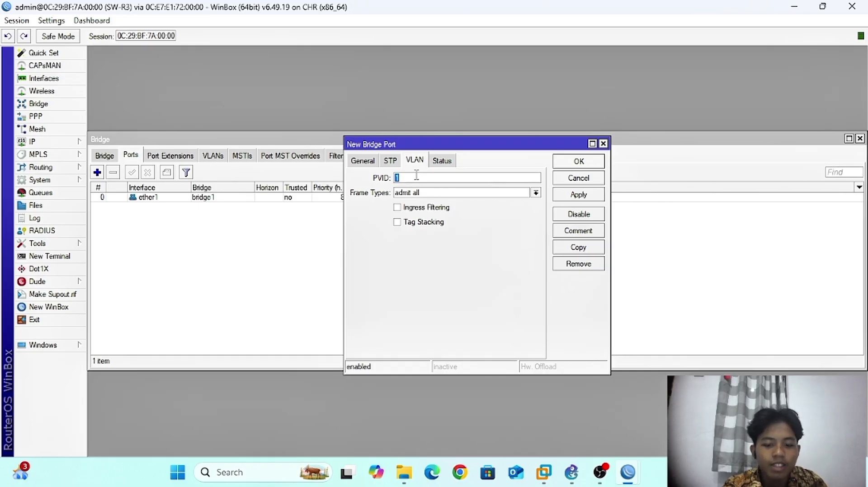
{"action": "type", "text": "80"}
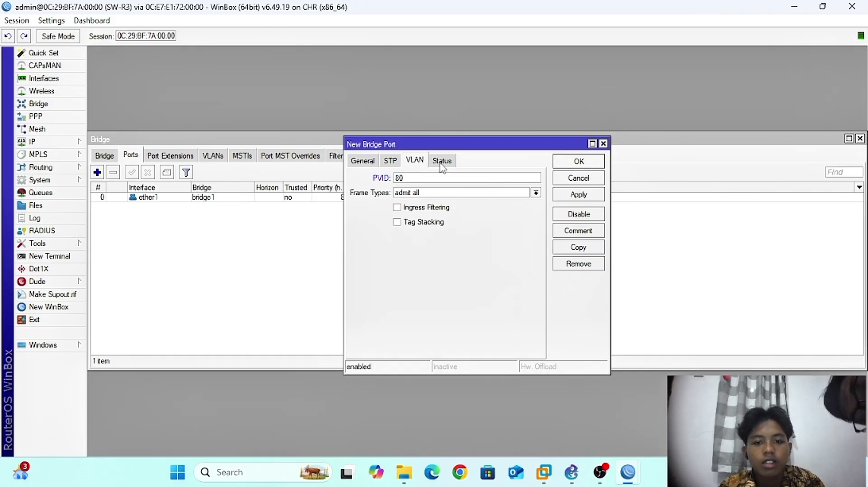
{"action": "left_click", "coordinate": [373, 163]}
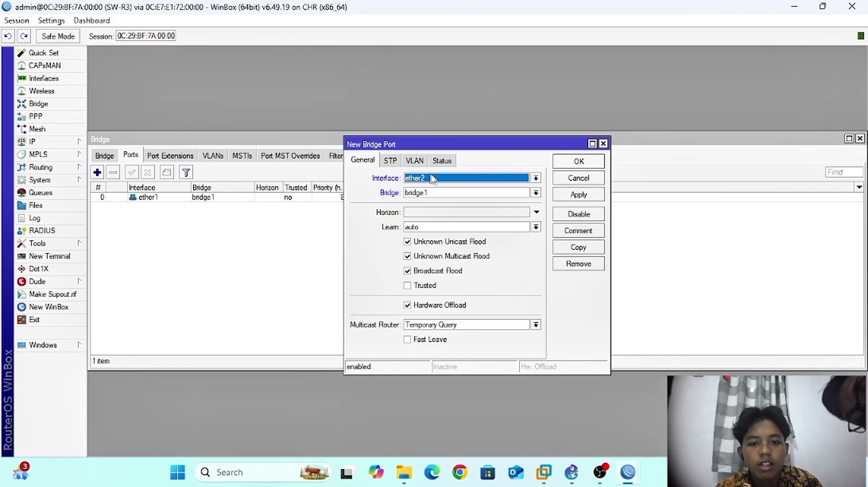
{"action": "left_click", "coordinate": [555, 195]}
{"action": "left_click", "coordinate": [575, 162]}
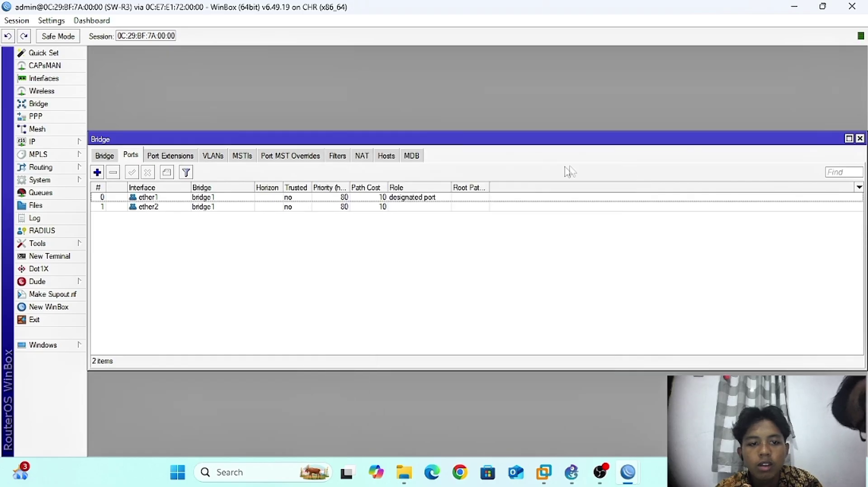
- Add ether3 as a port of bridge1 with PVID 80
{"action": "left_click", "coordinate": [97, 172]}
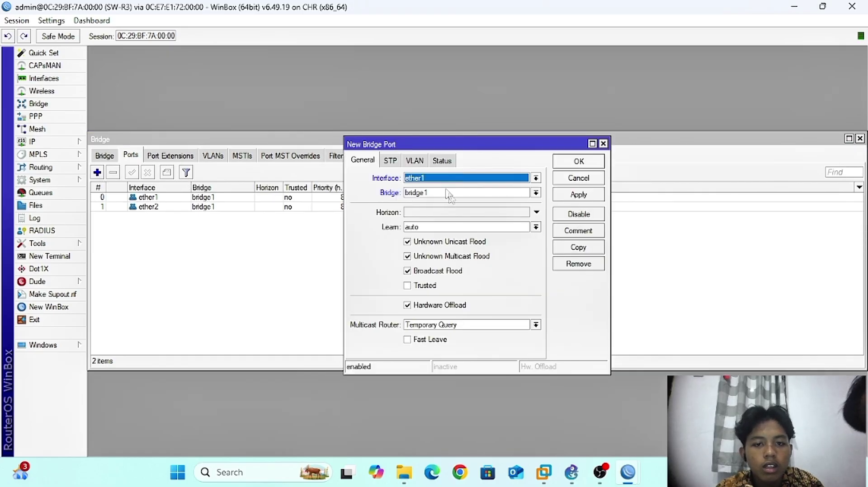
{"action": "left_click", "coordinate": [424, 180]}
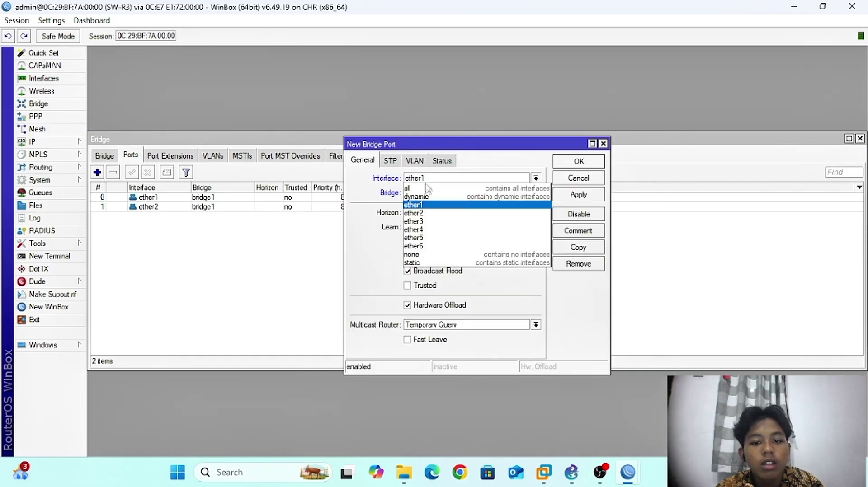
{"action": "left_click", "coordinate": [424, 214]}
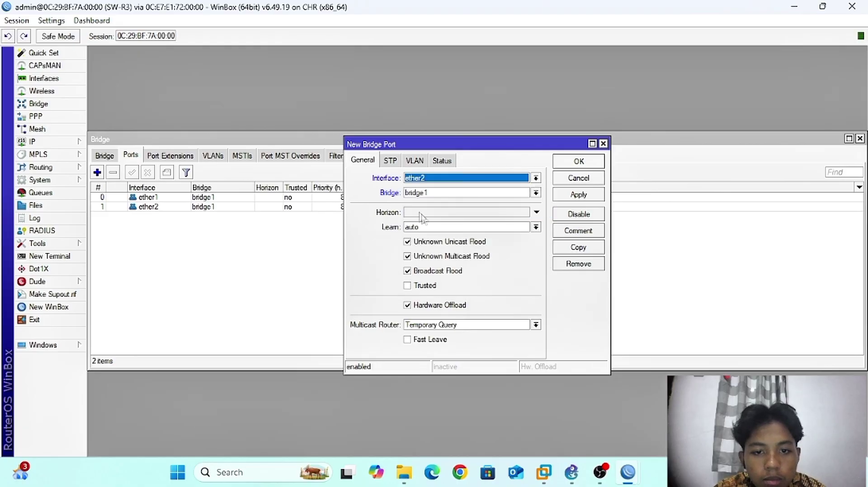
{"action": "left_click", "coordinate": [410, 162]}
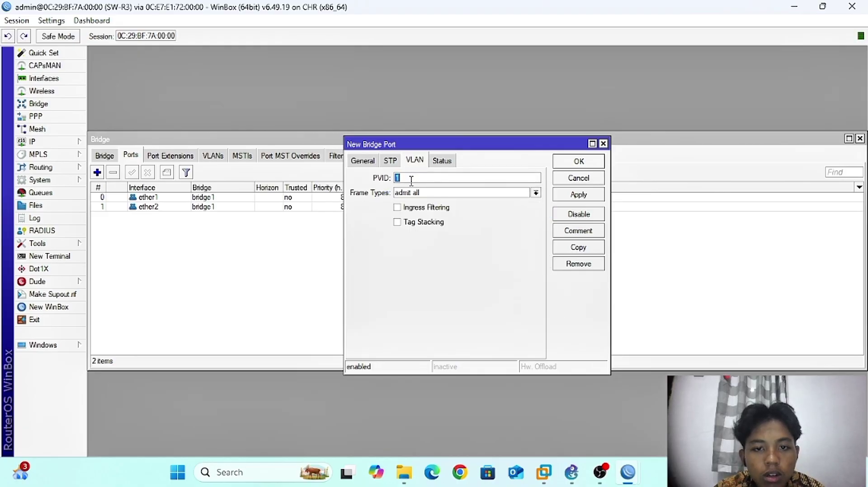
{"action": "left_click", "coordinate": [367, 166]}
{"action": "left_click", "coordinate": [422, 179]}
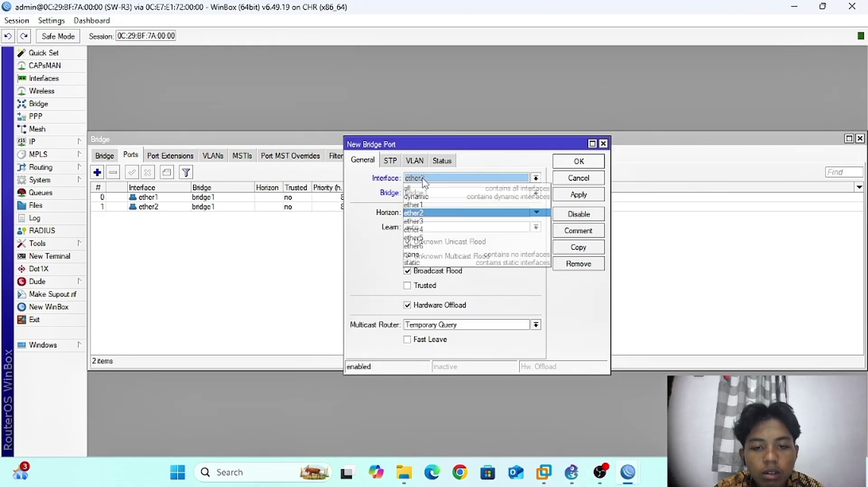
{"action": "left_click", "coordinate": [422, 222]}
{"action": "left_click", "coordinate": [415, 164]}
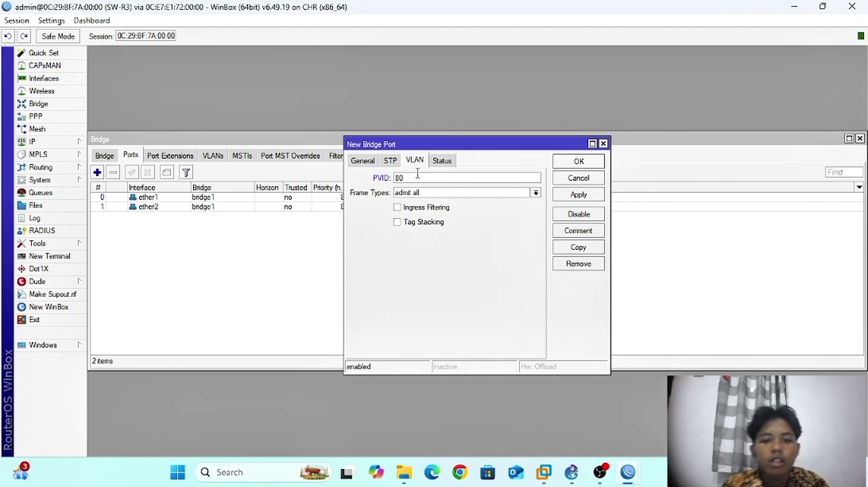
{"action": "left_click", "coordinate": [578, 199]}
{"action": "left_click", "coordinate": [566, 163]}
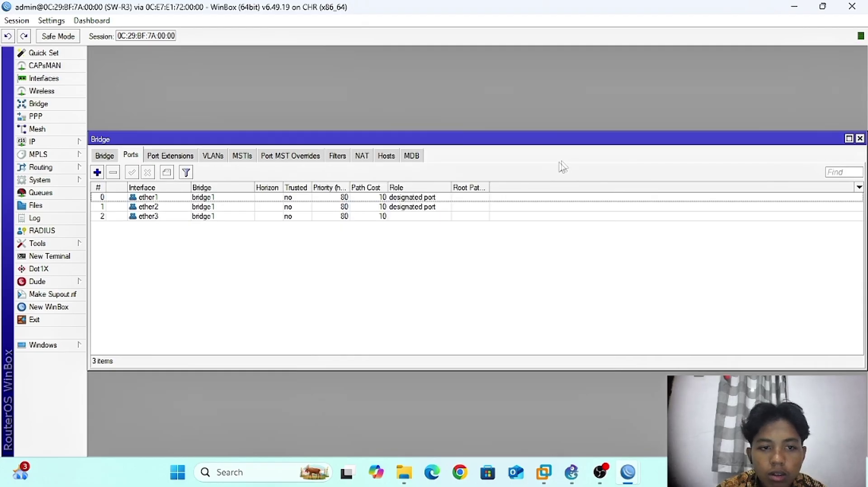
- Add ether4 as a port of bridge1 with PVID 90
{"action": "left_click", "coordinate": [100, 173]}
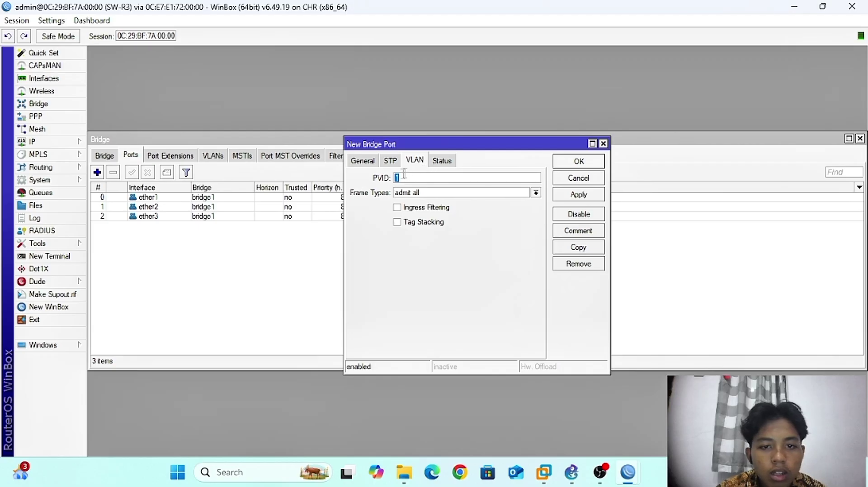
{"action": "left_click", "coordinate": [368, 162]}
{"action": "left_click", "coordinate": [432, 178]}
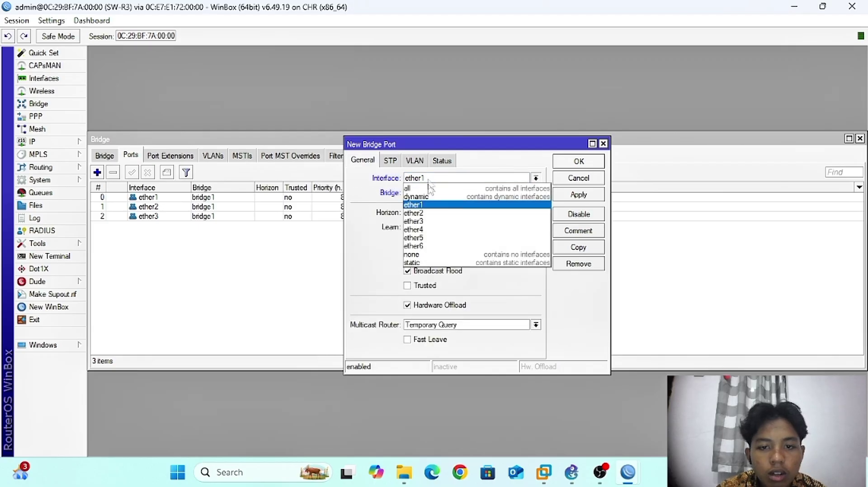
{"action": "left_click", "coordinate": [428, 230]}
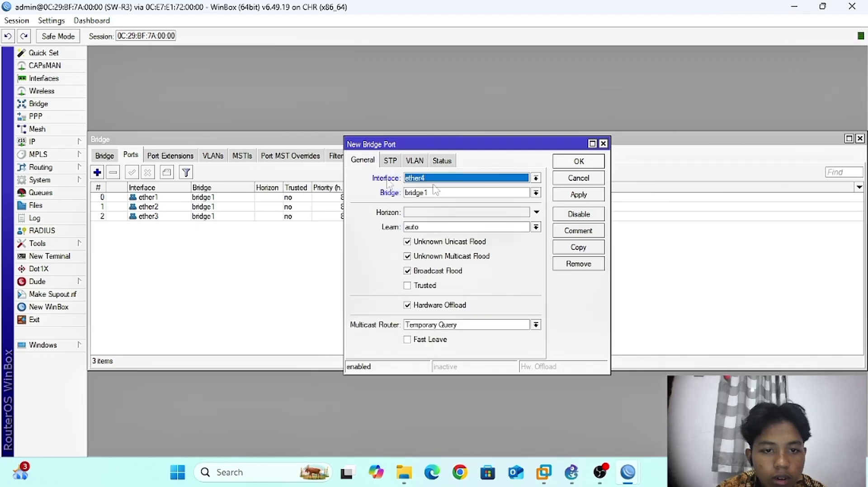
{"action": "left_click", "coordinate": [416, 162]}
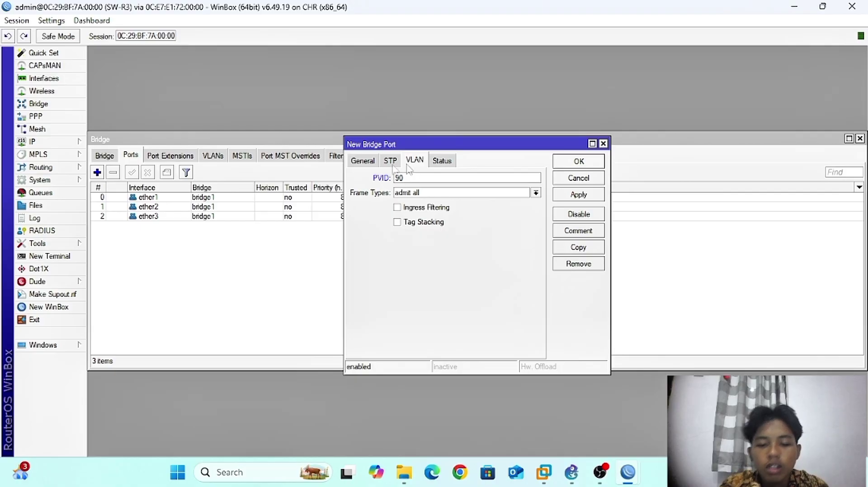
{"action": "left_click", "coordinate": [579, 195]}
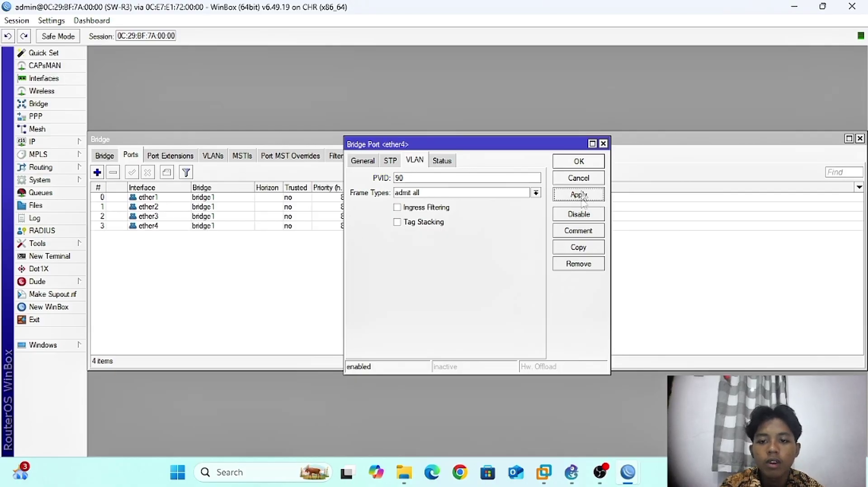
{"action": "left_click", "coordinate": [571, 163]}
- Add ether5 as a port of bridge1 with PVID 90
{"action": "left_click", "coordinate": [97, 172]}
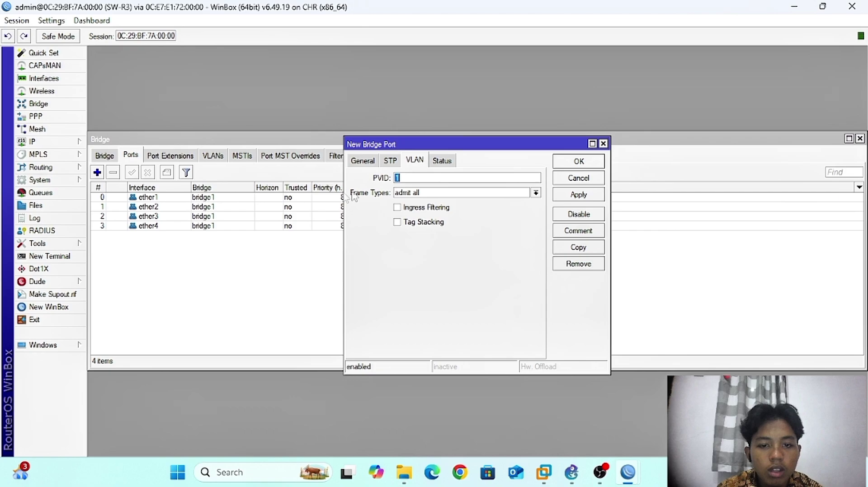
{"action": "left_click", "coordinate": [363, 162]}
{"action": "left_click", "coordinate": [428, 180]}
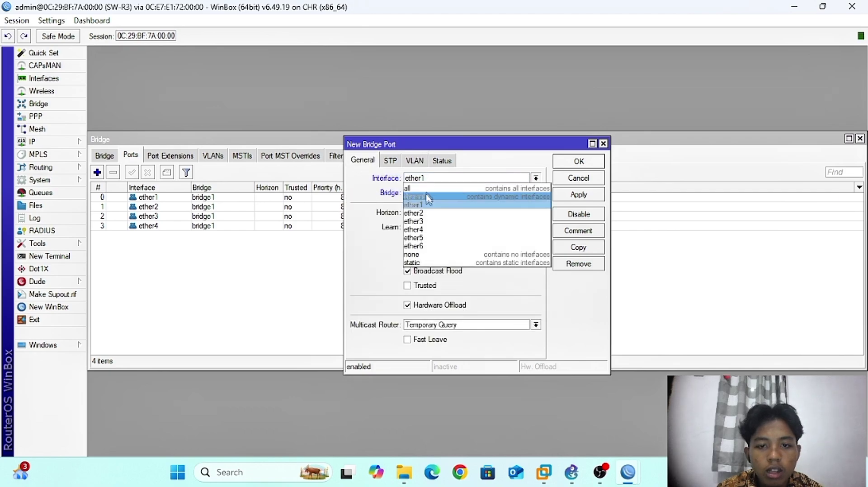
{"action": "left_click", "coordinate": [428, 238]}
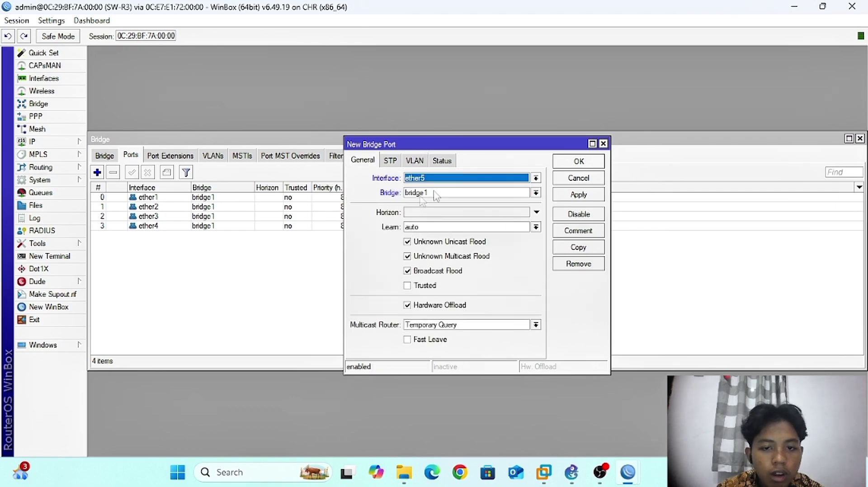
{"action": "left_click", "coordinate": [421, 162]}
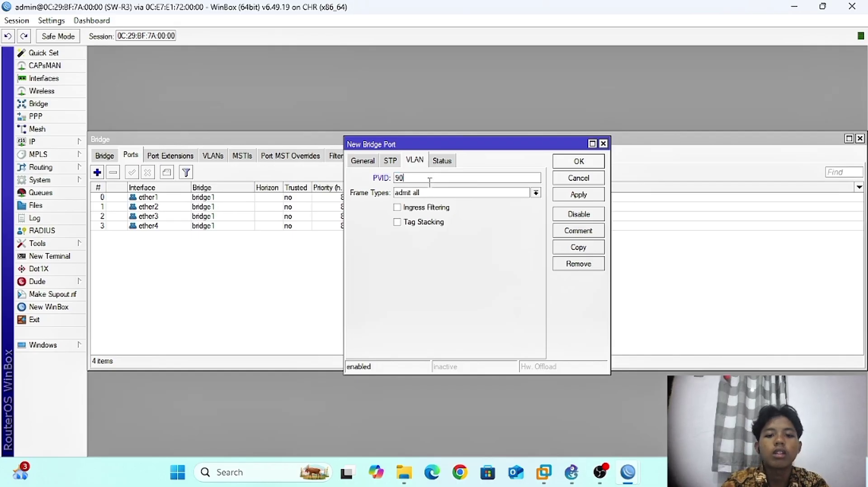
{"action": "left_click", "coordinate": [582, 197]}
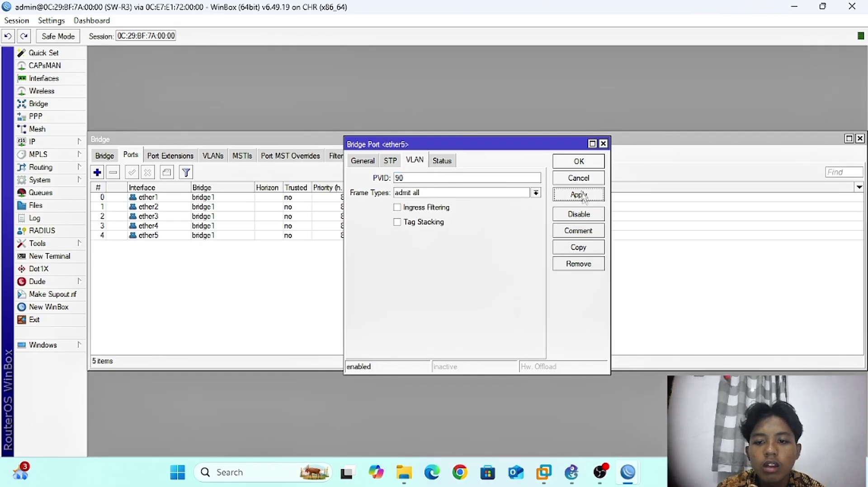
{"action": "left_click", "coordinate": [579, 162]}
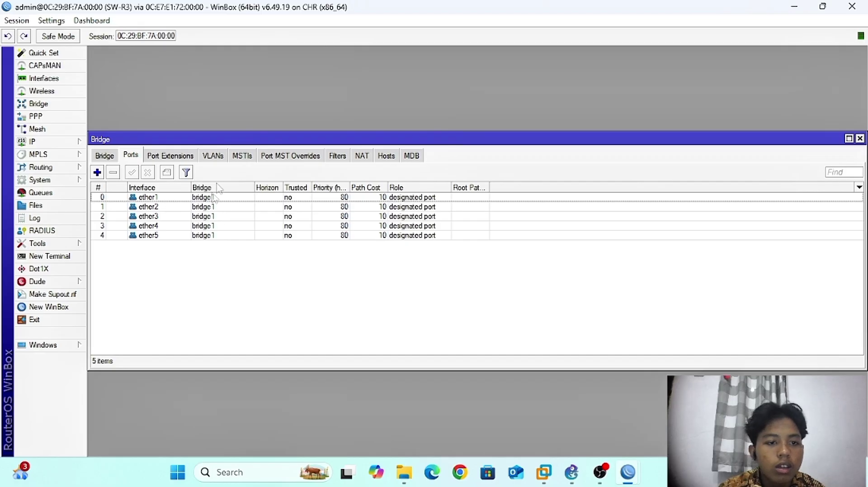
- Inspect the dynamic VLAN 80 entry in the bridge VLAN table and close it
{"action": "left_click", "coordinate": [220, 157]}
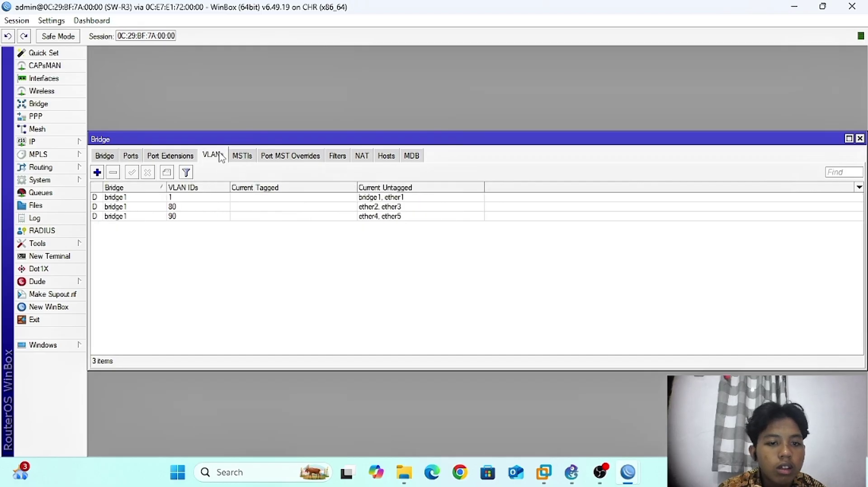
{"action": "double_click", "coordinate": [117, 208]}
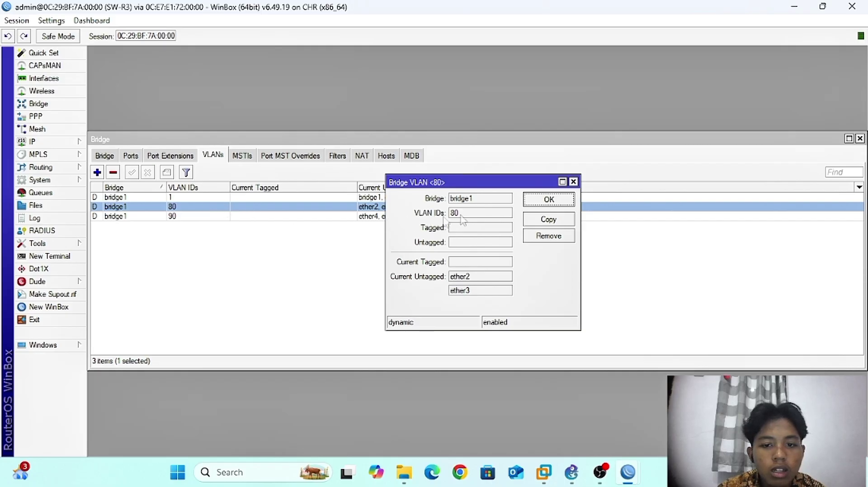
{"action": "left_click", "coordinate": [573, 182]}
- Start a new bridge VLAN entry on bridge1 with VLAN ID 80 and ether1 as the tagged port
{"action": "left_click", "coordinate": [97, 173]}
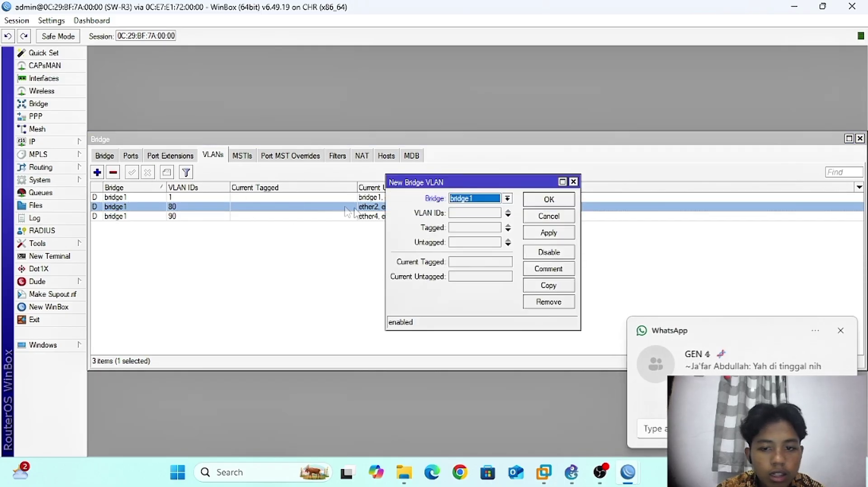
{"action": "left_click", "coordinate": [840, 330]}
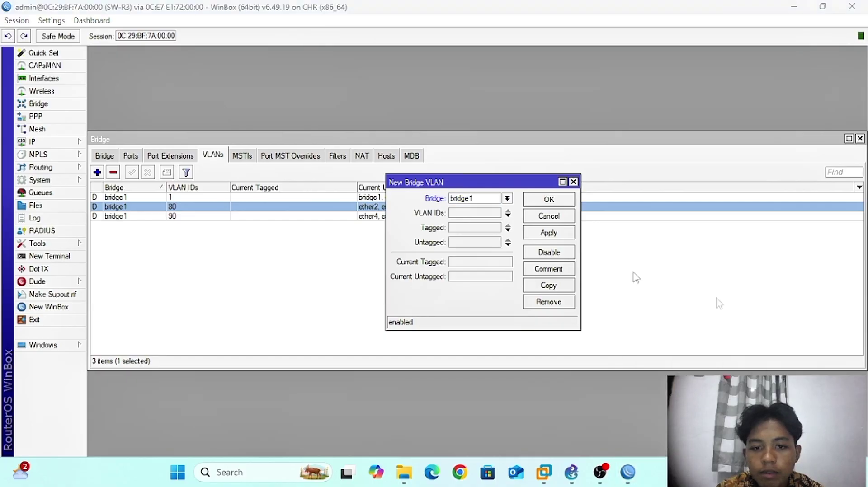
{"action": "left_click", "coordinate": [484, 216]}
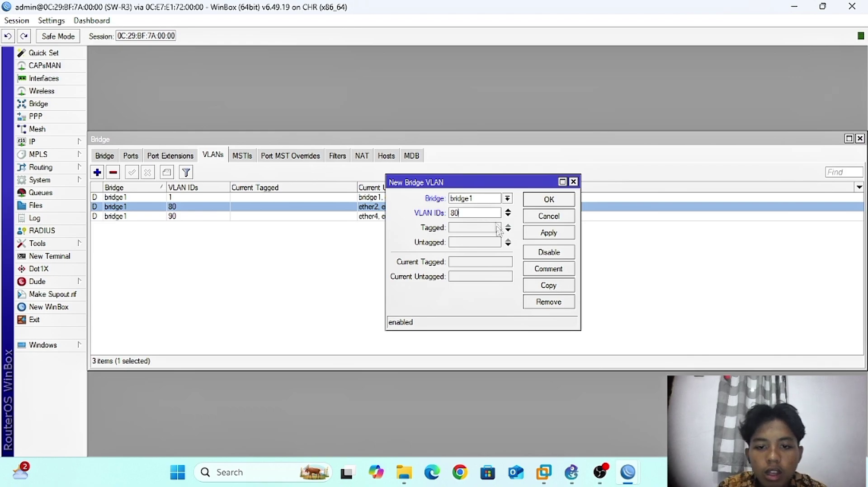
{"action": "left_click", "coordinate": [507, 230]}
{"action": "left_click", "coordinate": [497, 228]}
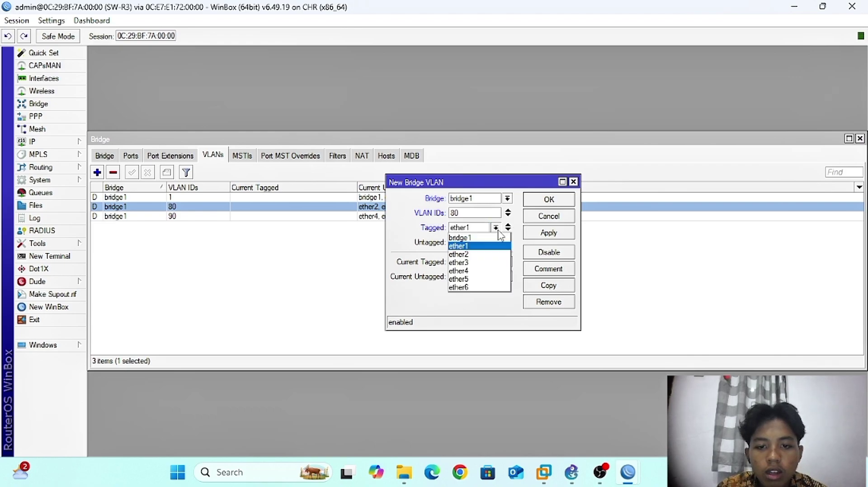
{"action": "left_click", "coordinate": [473, 255]}
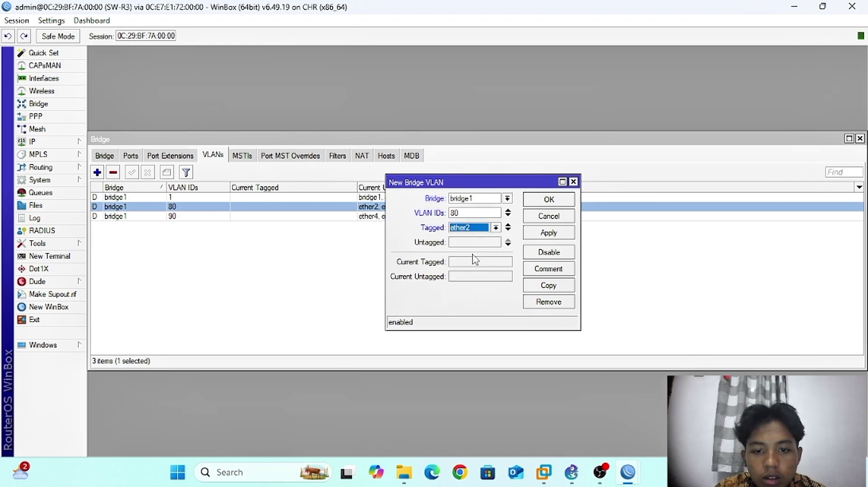
{"action": "left_click", "coordinate": [496, 228]}
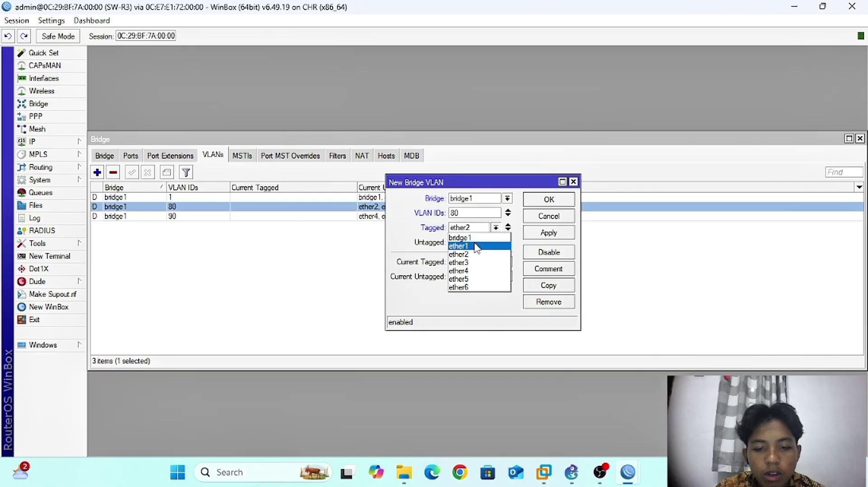
{"action": "left_click", "coordinate": [472, 248]}
- Set ether2 as an untagged port of the new VLAN 80 entry and check SW-R3's port connections in the GNS3 topology
{"action": "left_click", "coordinate": [507, 243]}
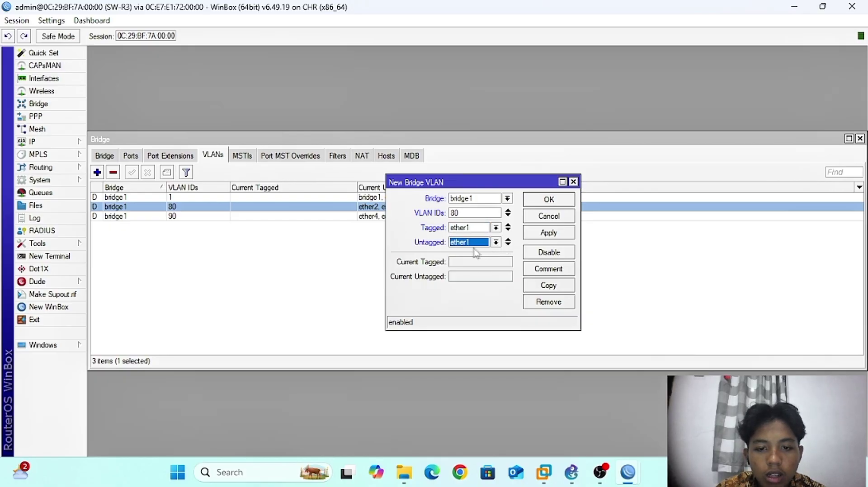
{"action": "left_click", "coordinate": [496, 242]}
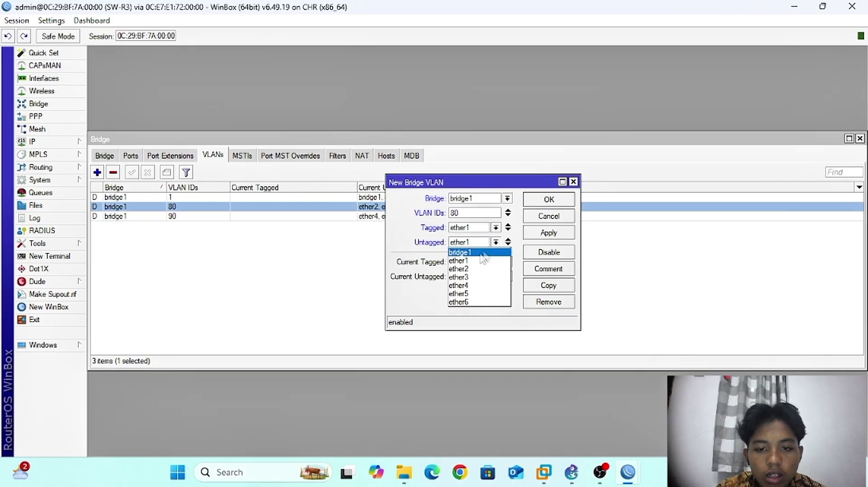
{"action": "left_click", "coordinate": [470, 270]}
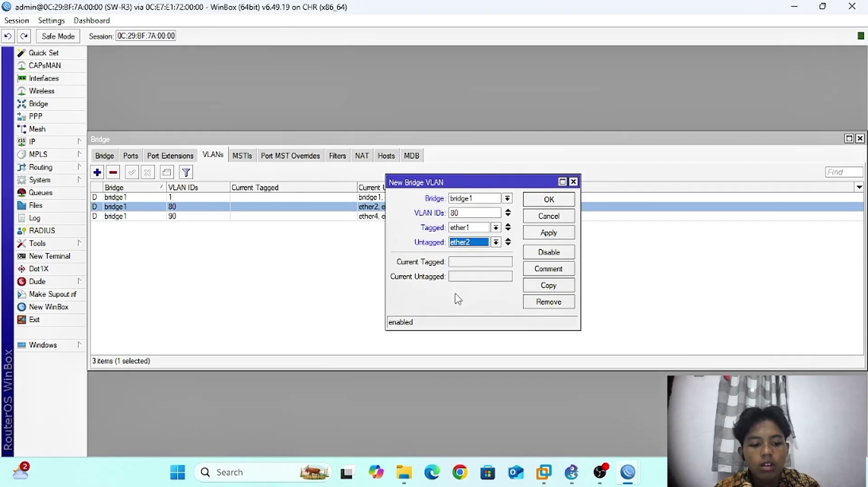
{"action": "left_click", "coordinate": [496, 243]}
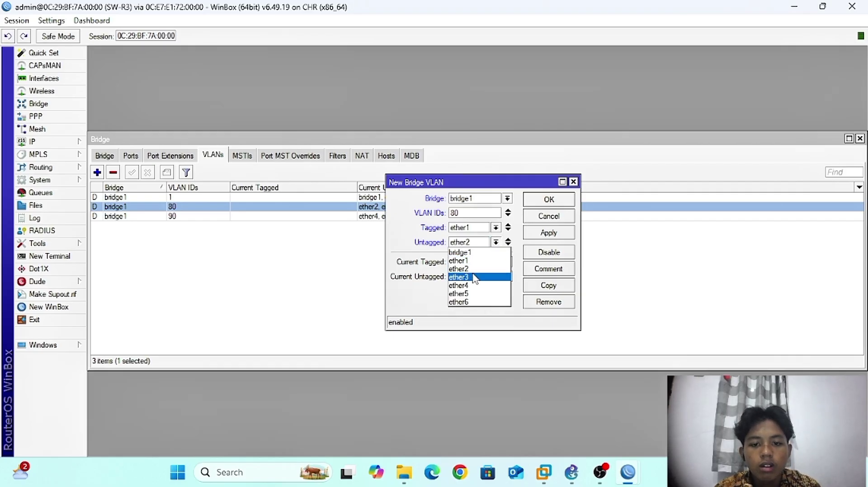
{"action": "left_click", "coordinate": [472, 276]}
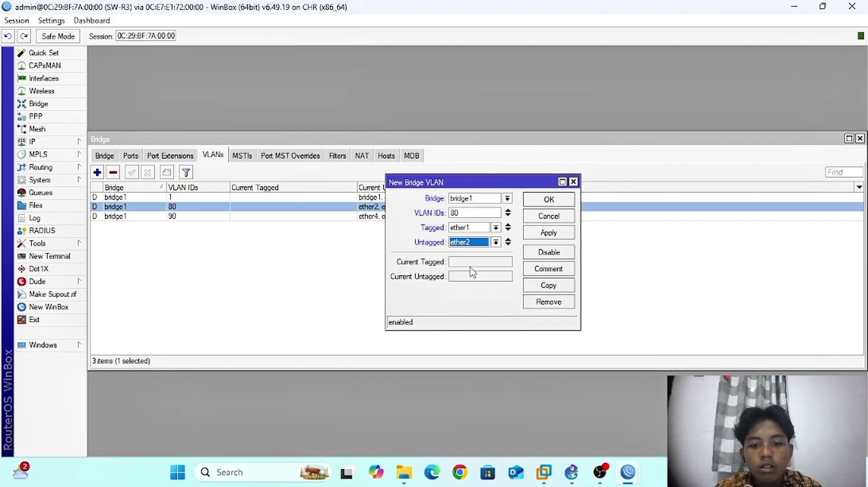
{"action": "key", "text": "alt+Tab"}
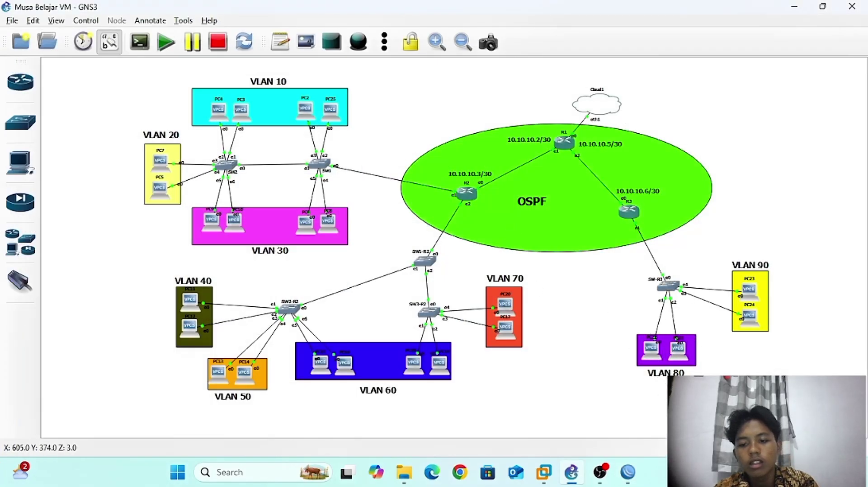
{"action": "key", "text": "alt+Tab"}
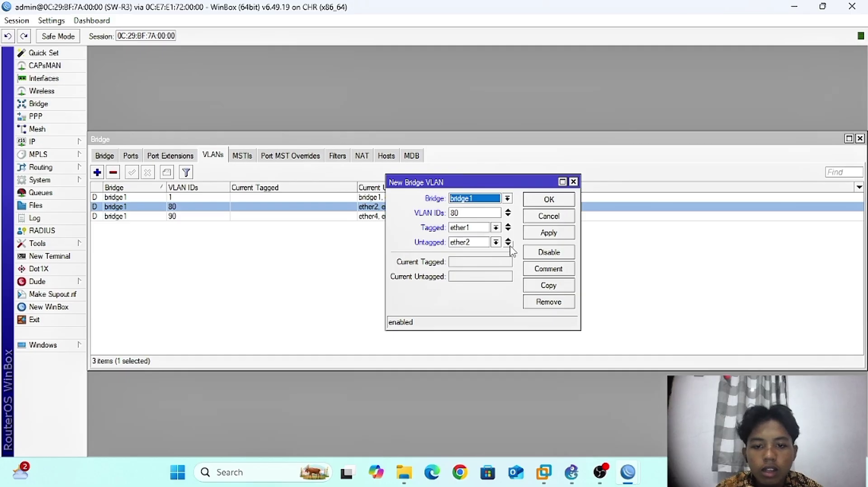
- Add ether3 as the second untagged port and save the VLAN 80 entry
{"action": "left_click", "coordinate": [508, 244]}
{"action": "left_click", "coordinate": [496, 257]}
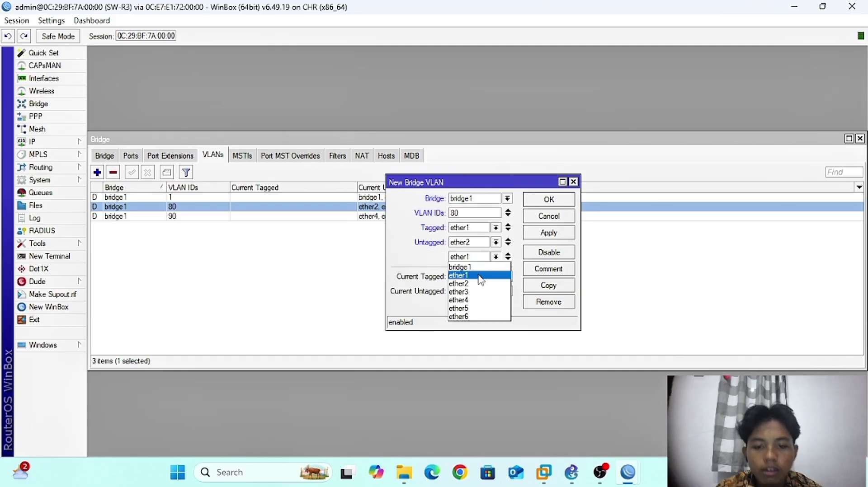
{"action": "left_click", "coordinate": [472, 300]}
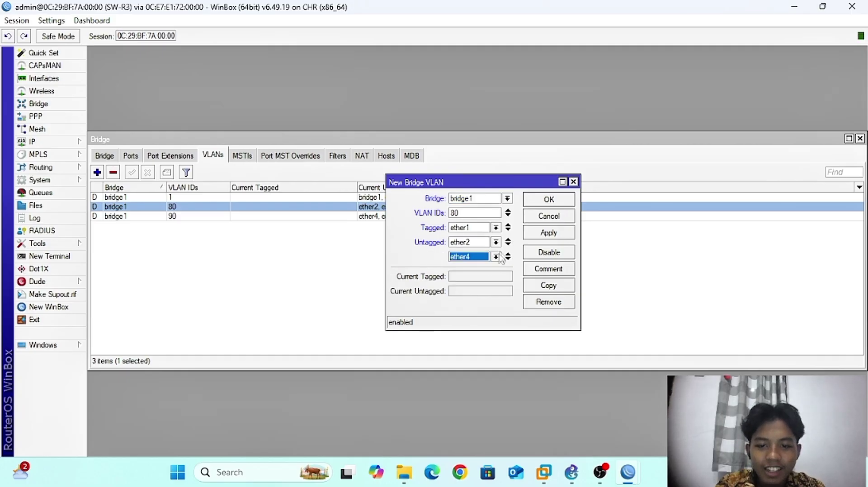
{"action": "left_click", "coordinate": [496, 257]}
{"action": "left_click", "coordinate": [474, 292]}
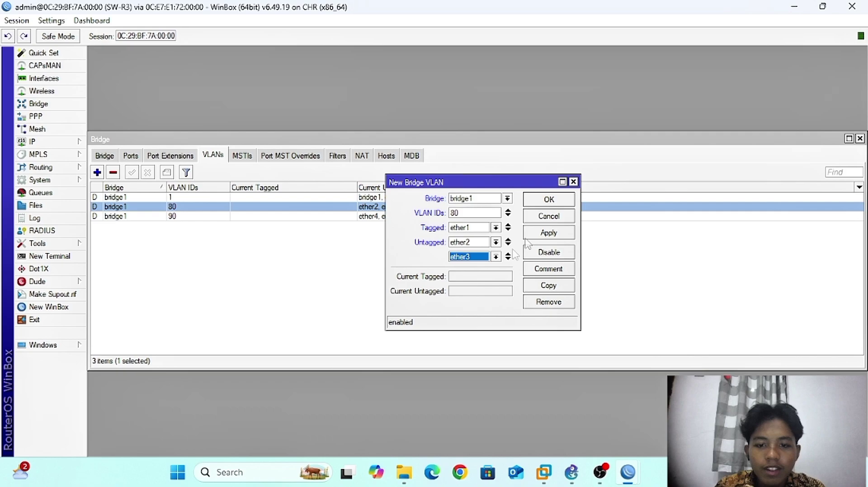
{"action": "left_click", "coordinate": [548, 233]}
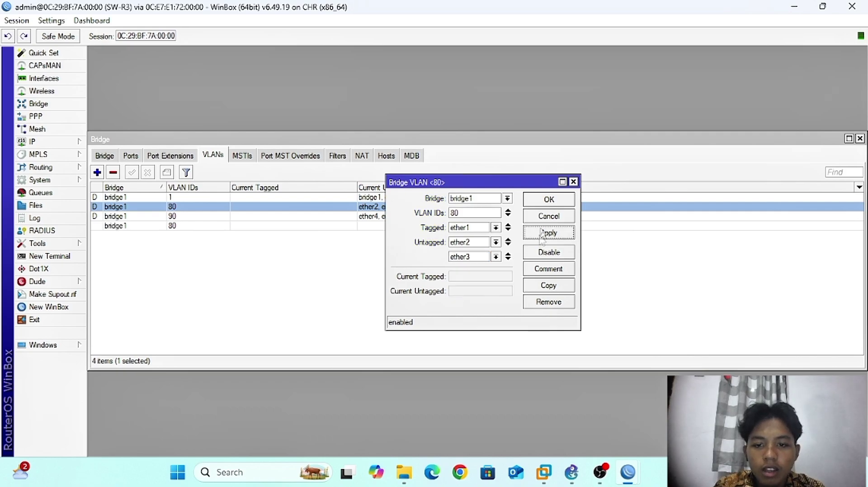
{"action": "left_click", "coordinate": [548, 200]}
- Start a new bridge VLAN entry on bridge1 with VLAN ID 90, ether1 tagged and ether4 untagged
{"action": "left_click", "coordinate": [97, 173]}
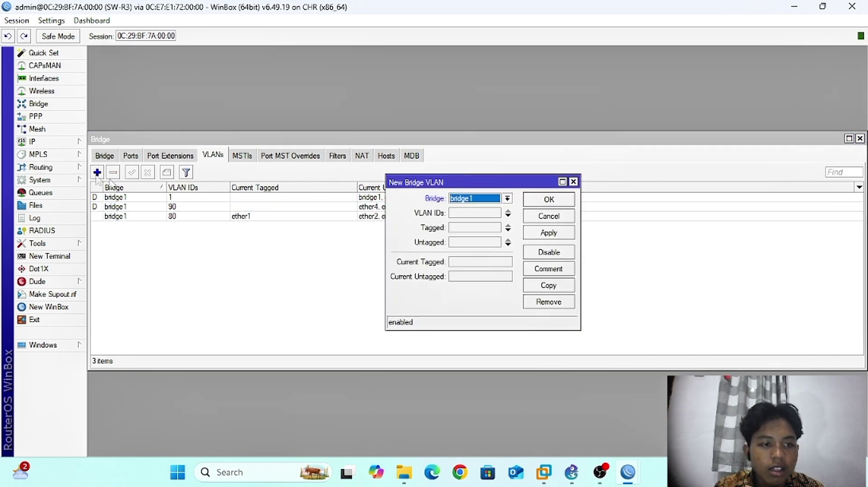
{"action": "left_click", "coordinate": [494, 214]}
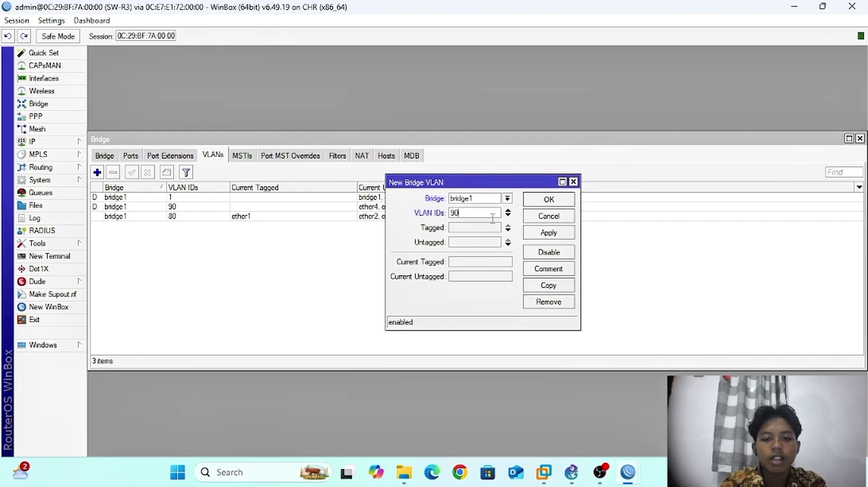
{"action": "left_click", "coordinate": [508, 230]}
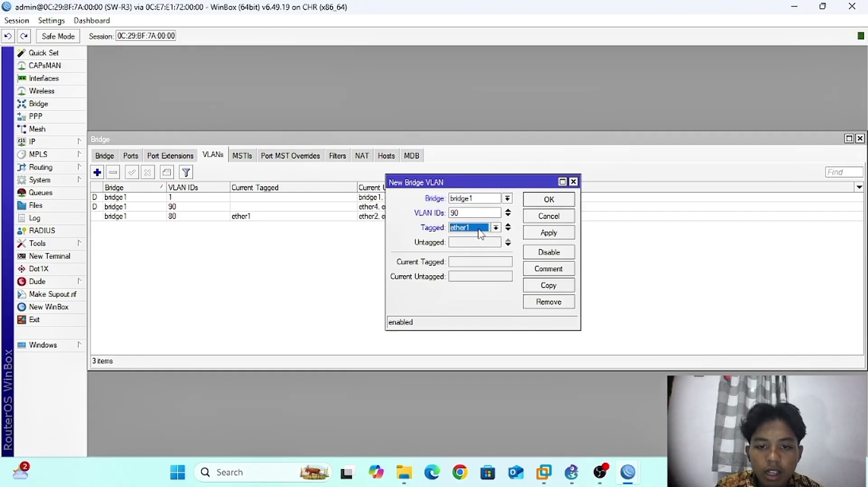
{"action": "left_click", "coordinate": [508, 244]}
{"action": "left_click", "coordinate": [496, 242]}
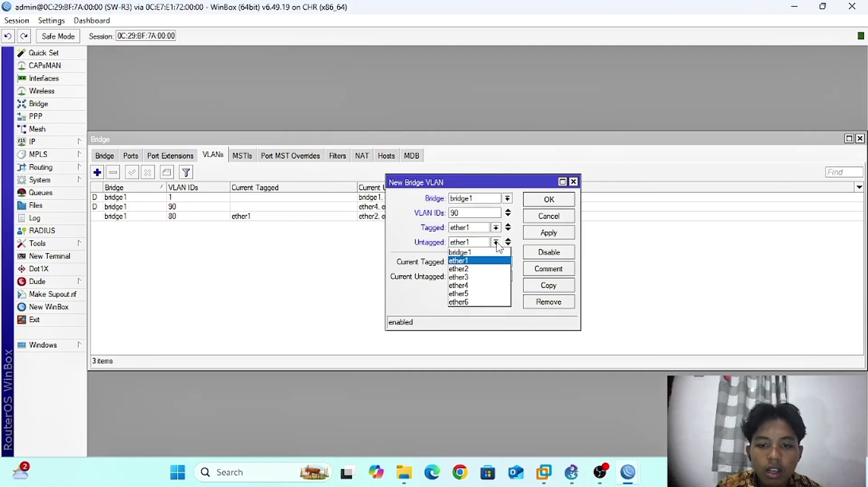
{"action": "left_click", "coordinate": [479, 287]}
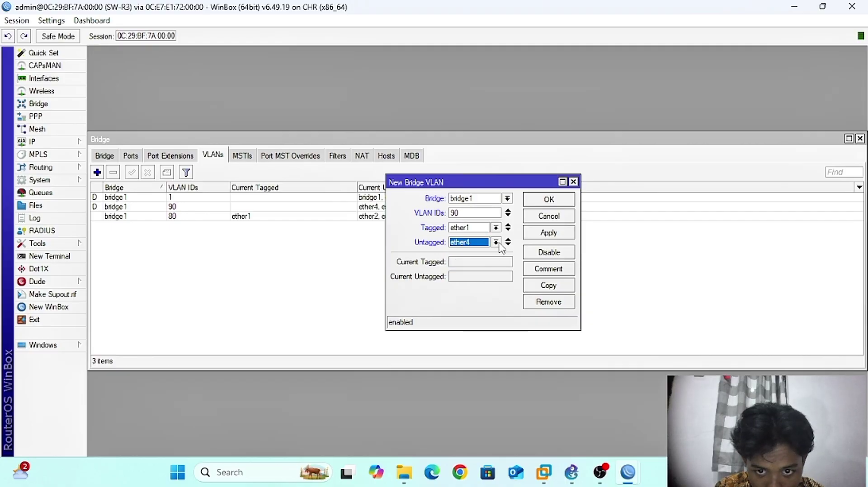
- Add ether5 as the second untagged port of the VLAN 90 entry and save the entry
{"action": "left_click", "coordinate": [507, 244]}
{"action": "left_click", "coordinate": [496, 257]}
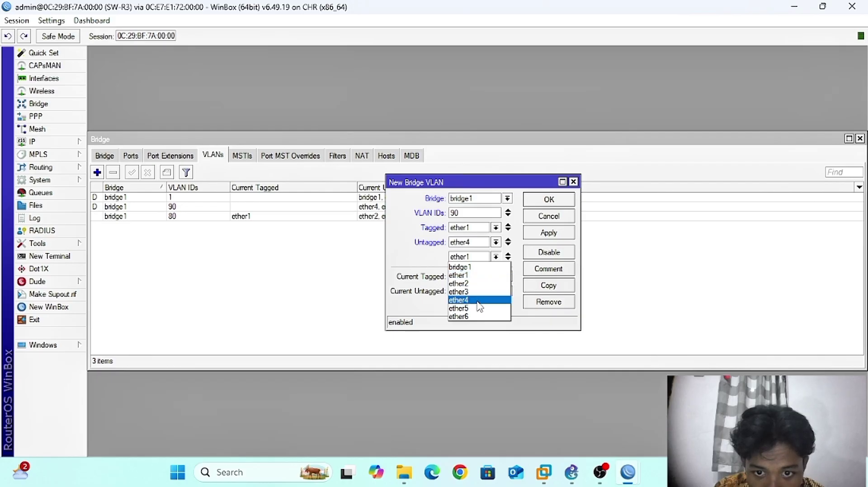
{"action": "left_click", "coordinate": [478, 309]}
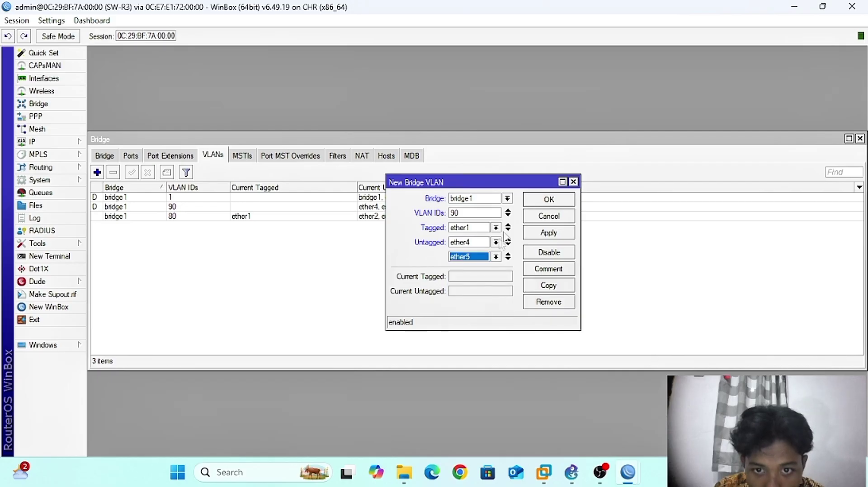
{"action": "left_click", "coordinate": [539, 235]}
{"action": "left_click", "coordinate": [541, 202]}
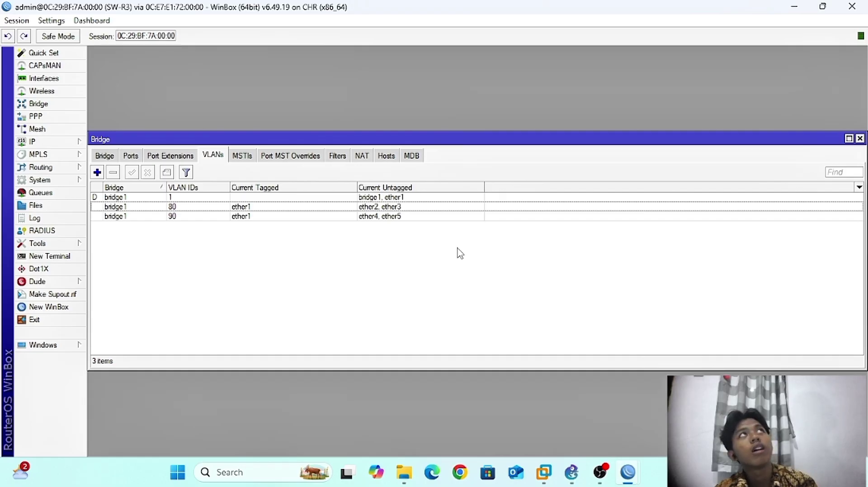
- Switch to the GNS3 topology and open the console of PC21 in VLAN 80
{"action": "mouse_move", "coordinate": [555, 477]}
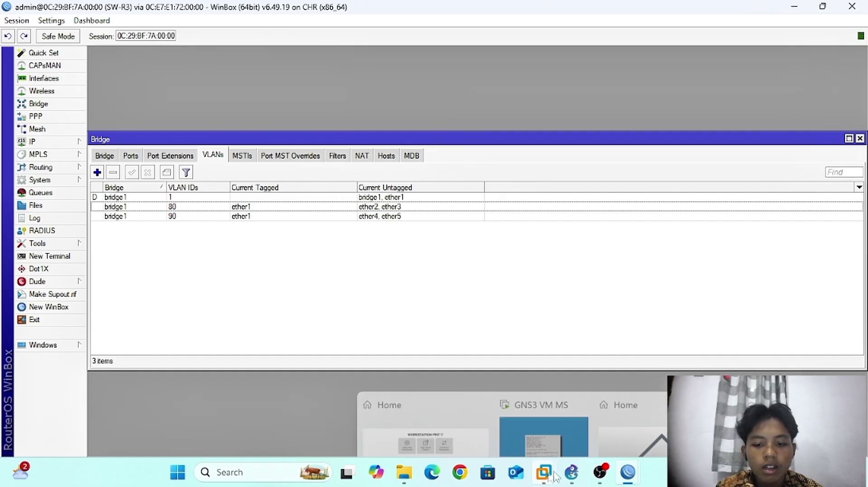
{"action": "left_click", "coordinate": [588, 436]}
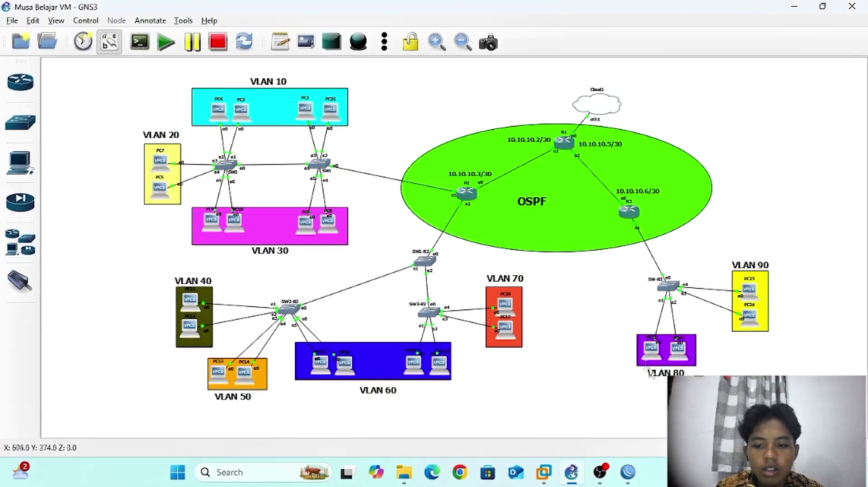
{"action": "left_click", "coordinate": [657, 357]}
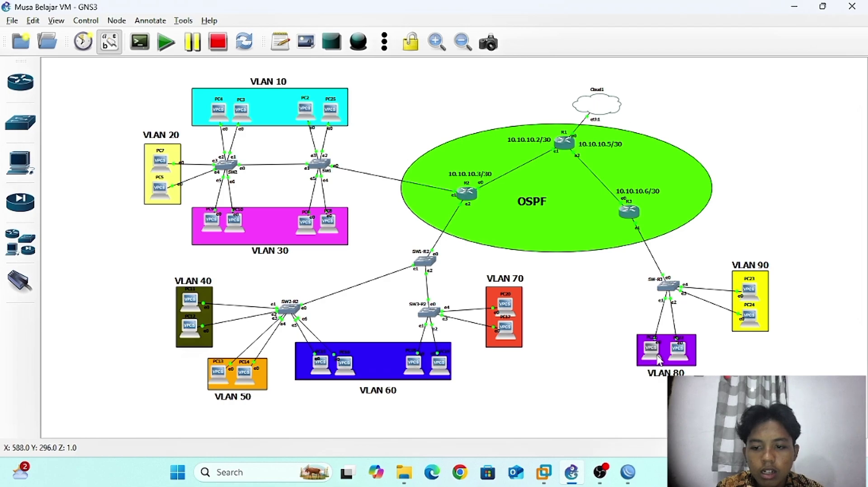
{"action": "double_click", "coordinate": [658, 358]}
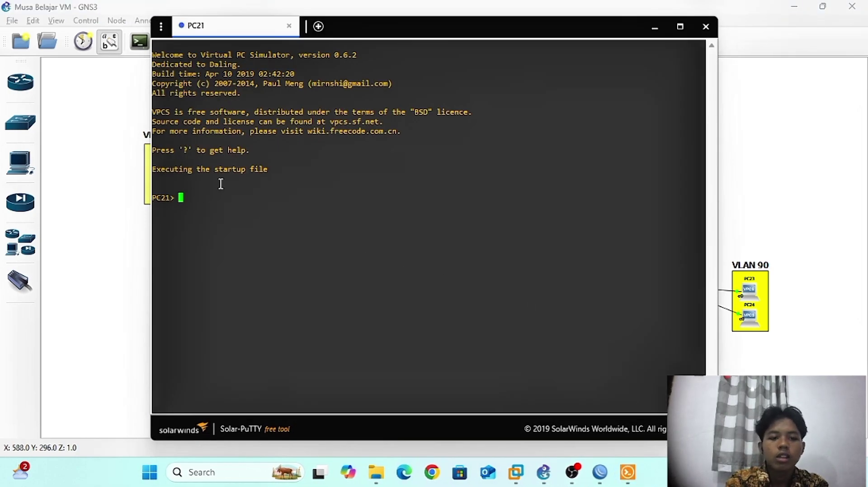
- Run show ip on PC21 and check its IP address and mask
{"action": "key", "text": "BackSpace"}
{"action": "key", "text": "BackSpace"}
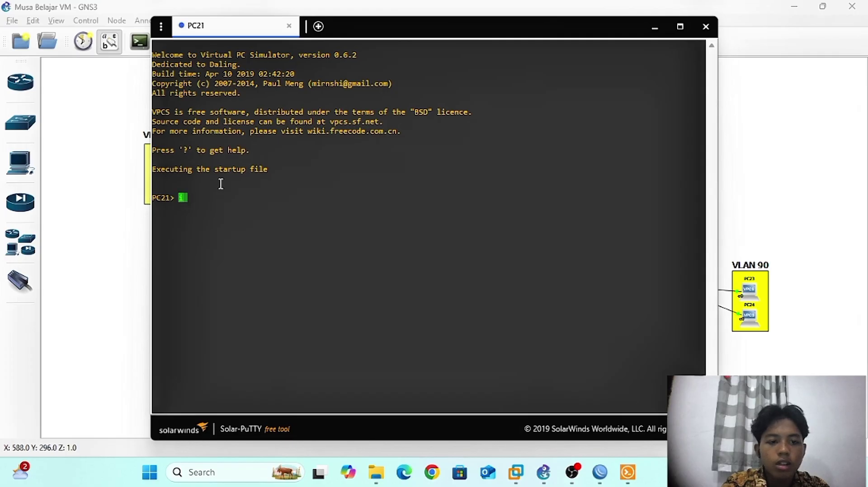
{"action": "type", "text": "sho"}
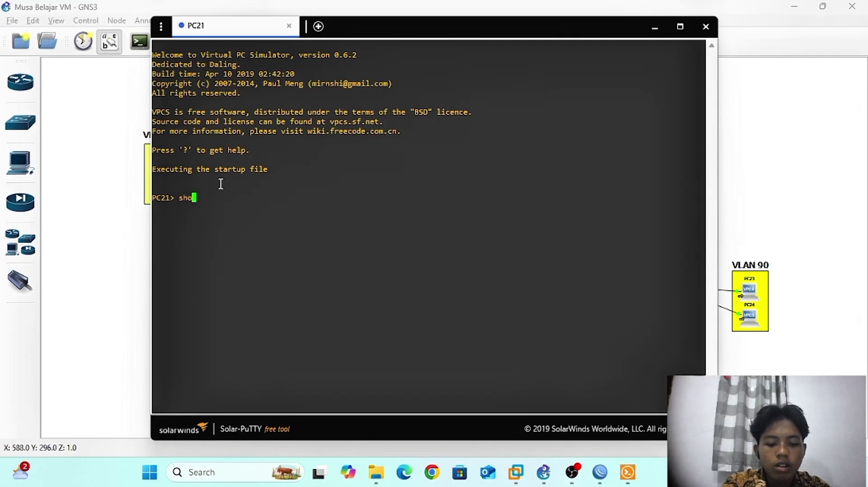
{"action": "type", "text": "w ip"}
{"action": "key", "text": "Return"}
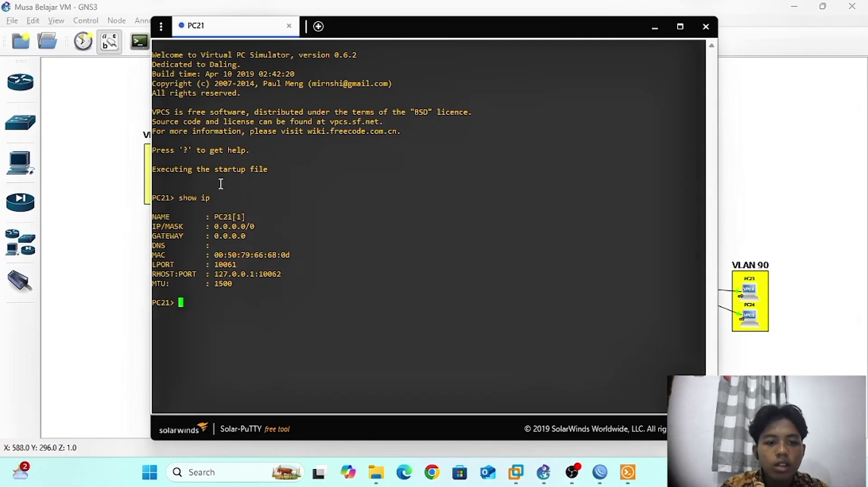
{"action": "left_click_drag", "start_coordinate": [259, 224], "coordinate": [216, 230]}
{"action": "double_click", "coordinate": [216, 231]}
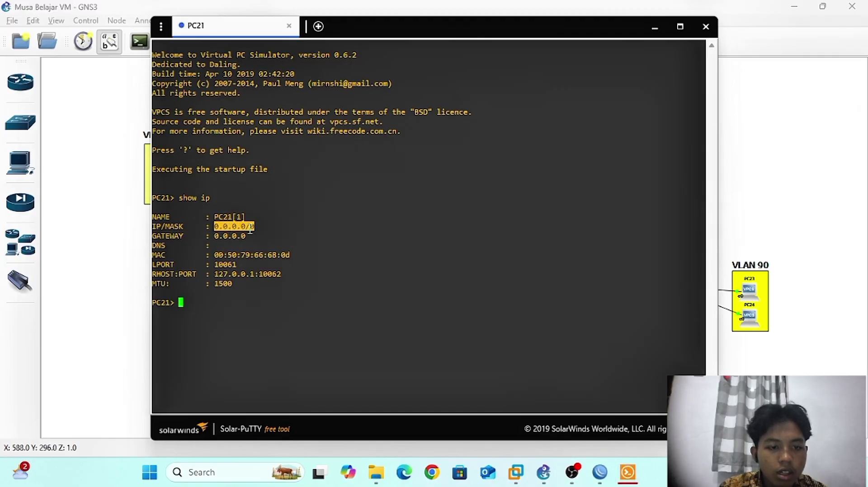
{"action": "left_click", "coordinate": [221, 300]}
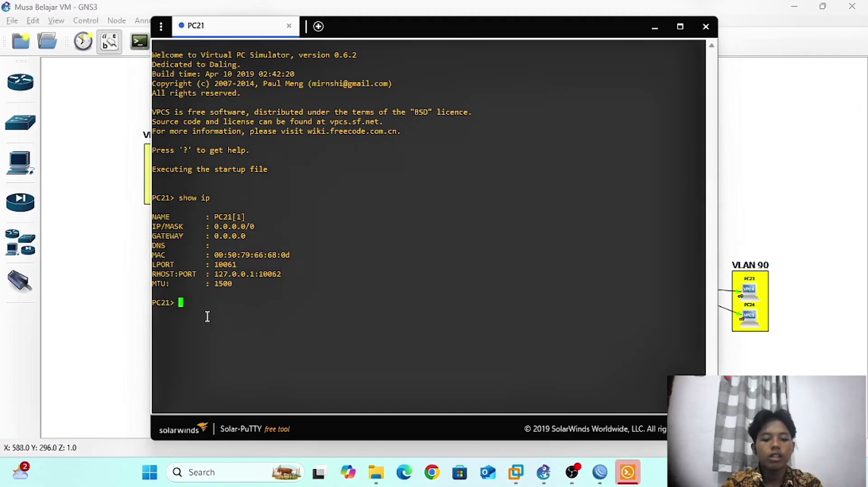
- Request an address for PC21 with ip dhcp and check the subnet of the assigned IP
{"action": "type", "text": "ip "}
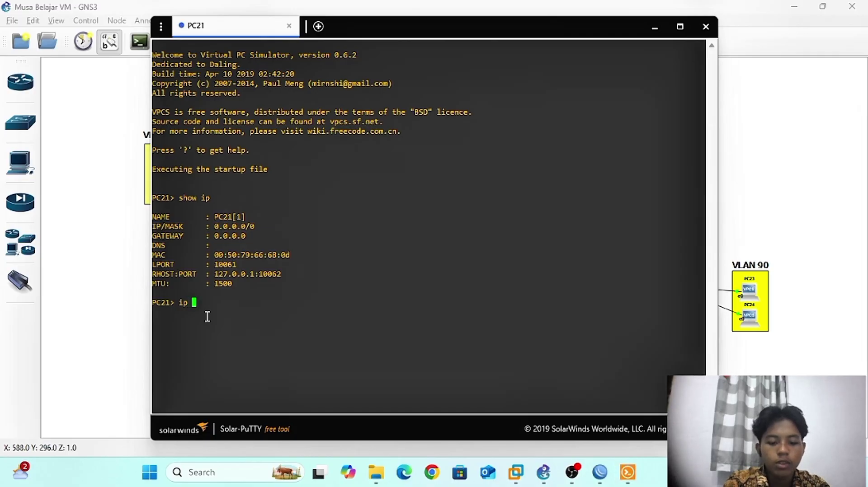
{"action": "type", "text": "dhcp"}
{"action": "key", "text": "Return"}
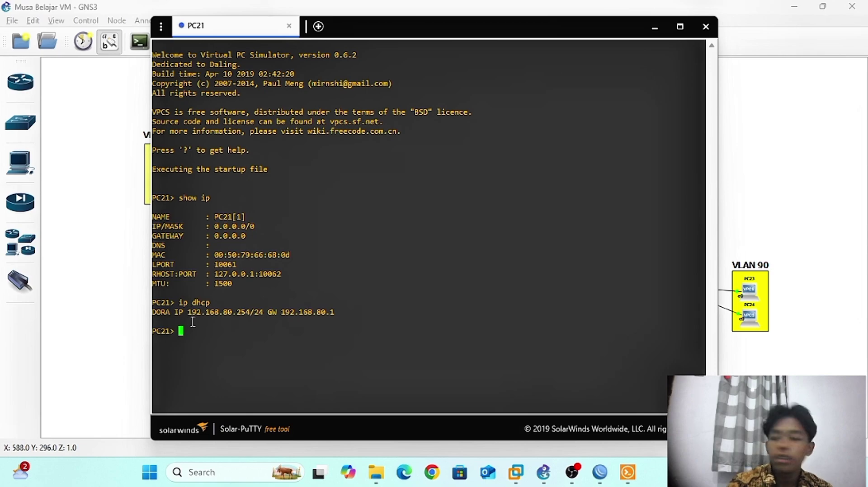
{"action": "double_click", "coordinate": [225, 312]}
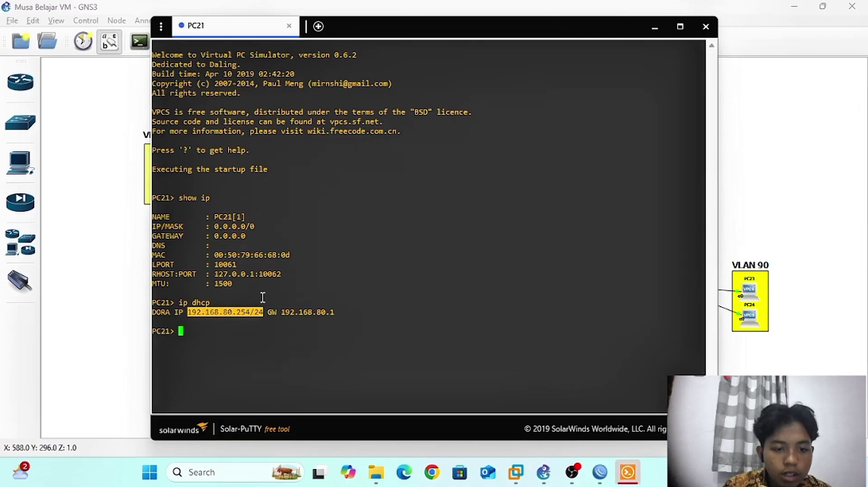
{"action": "left_click", "coordinate": [226, 313]}
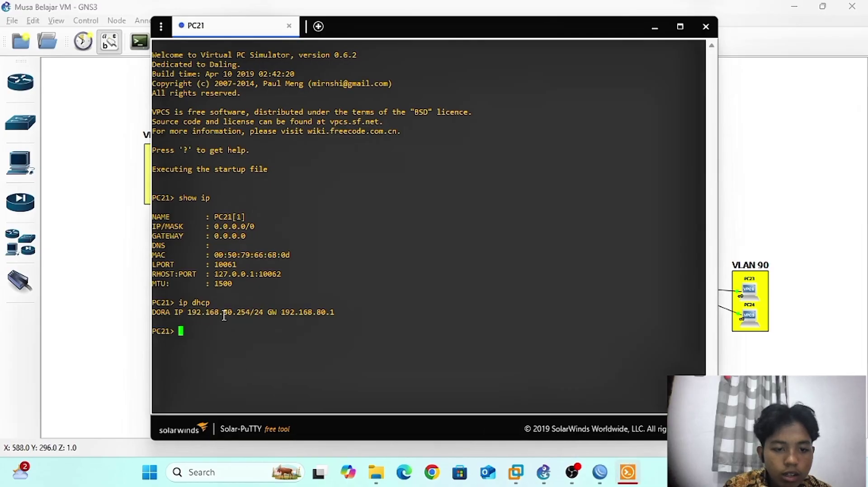
{"action": "left_click_drag", "start_coordinate": [219, 313], "coordinate": [236, 313]}
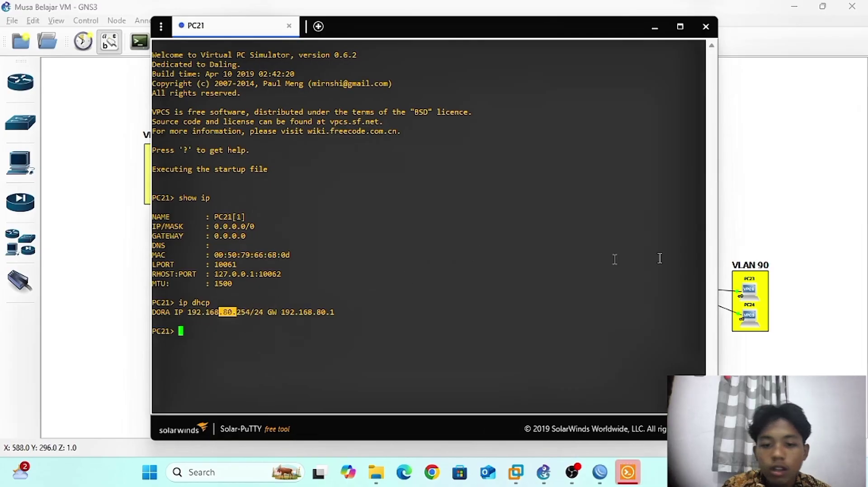
- Open the console of PC24 in VLAN 90, request an address with ip dhcp and check the assigned IP
{"action": "left_click", "coordinate": [760, 208]}
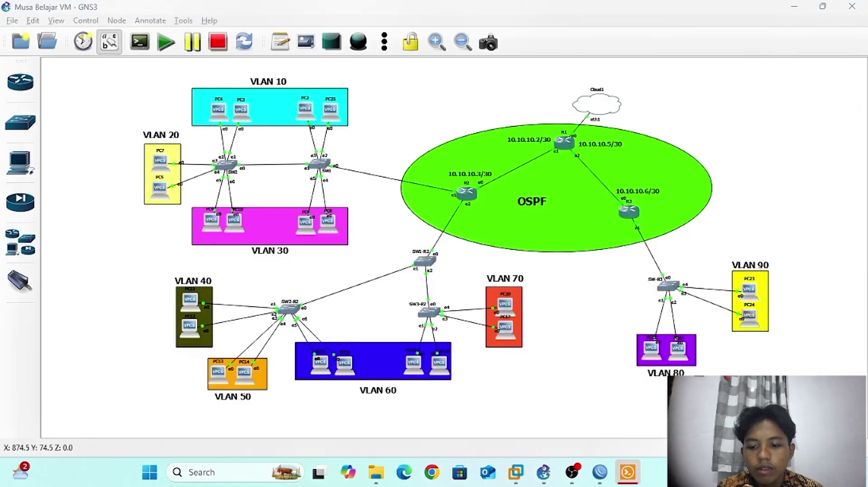
{"action": "left_click", "coordinate": [628, 472]}
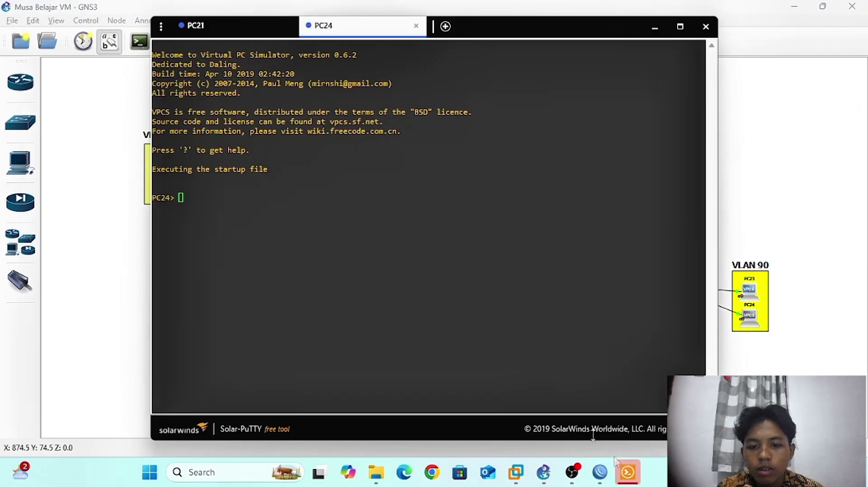
{"action": "left_click", "coordinate": [236, 201]}
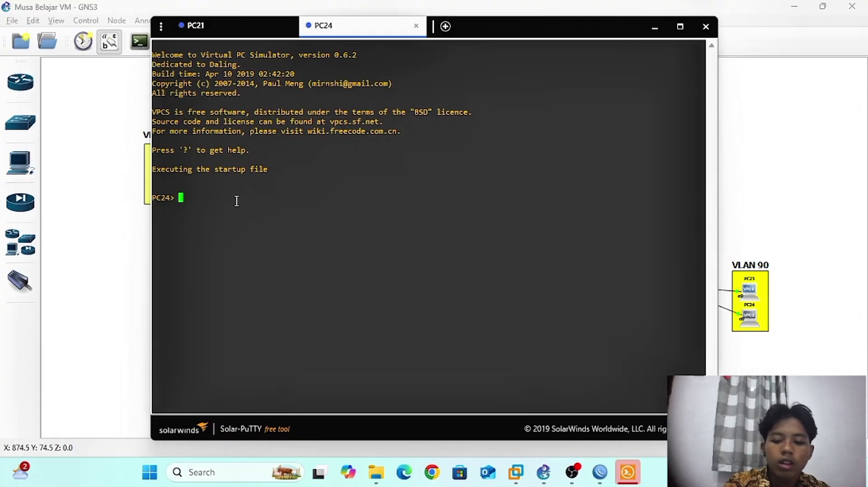
{"action": "type", "text": "ip dhcp"}
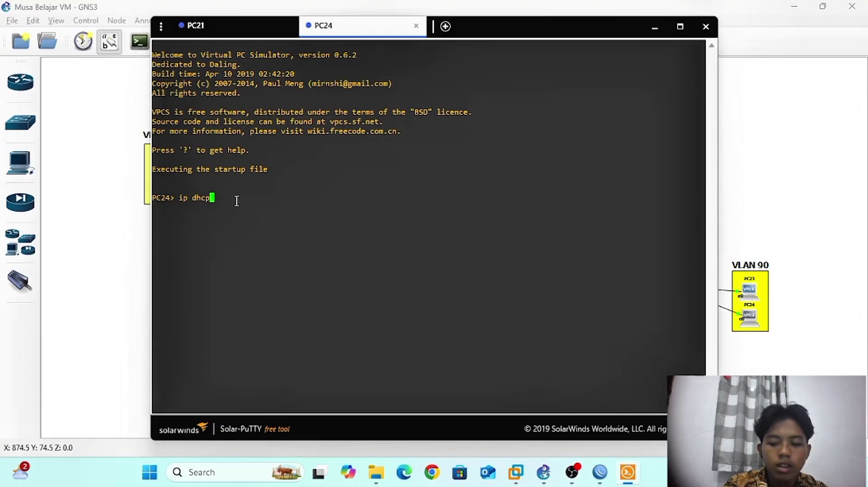
{"action": "key", "text": "Return"}
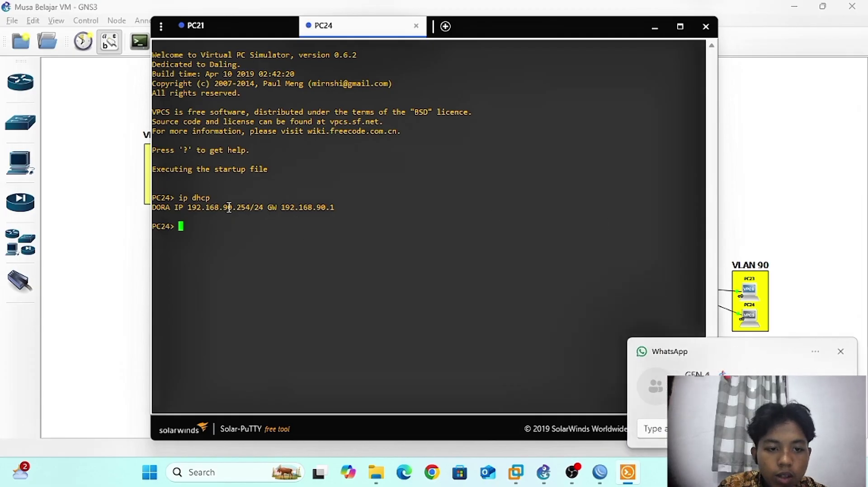
{"action": "left_click", "coordinate": [841, 352]}
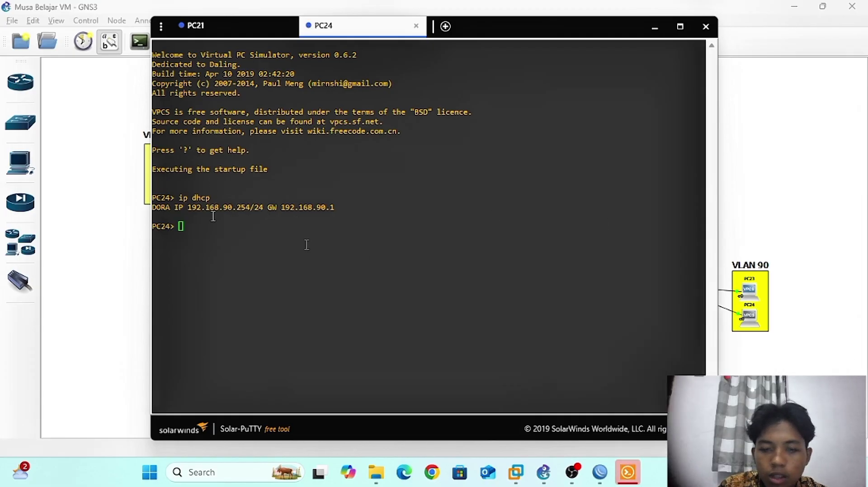
{"action": "double_click", "coordinate": [225, 208]}
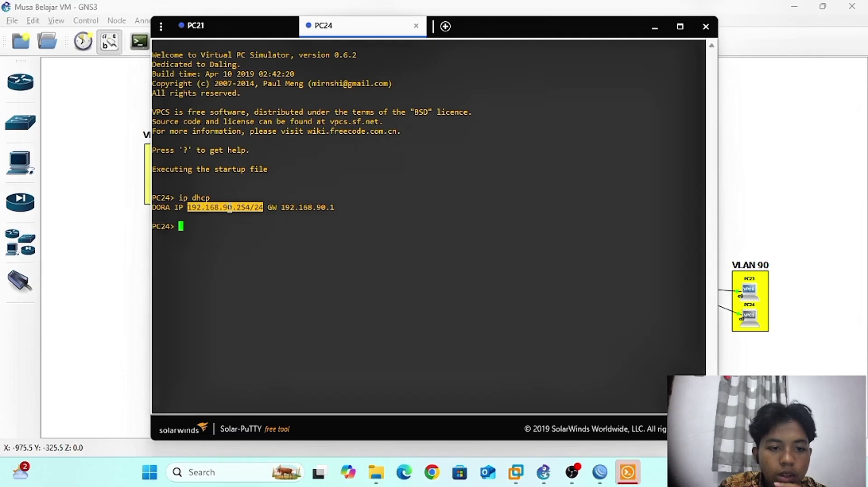
{"action": "left_click", "coordinate": [229, 209]}
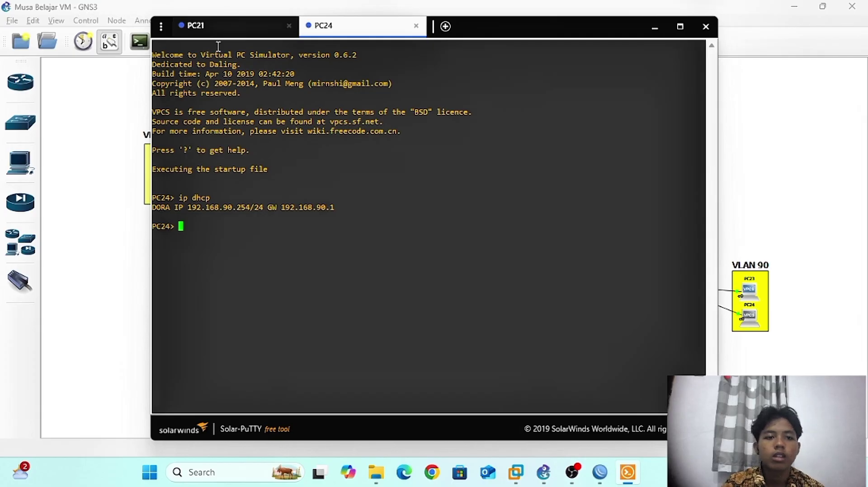
- Compare the addresses of PC21 and PC24, and ping 192.168.90.254 from PC21
{"action": "left_click", "coordinate": [221, 28]}
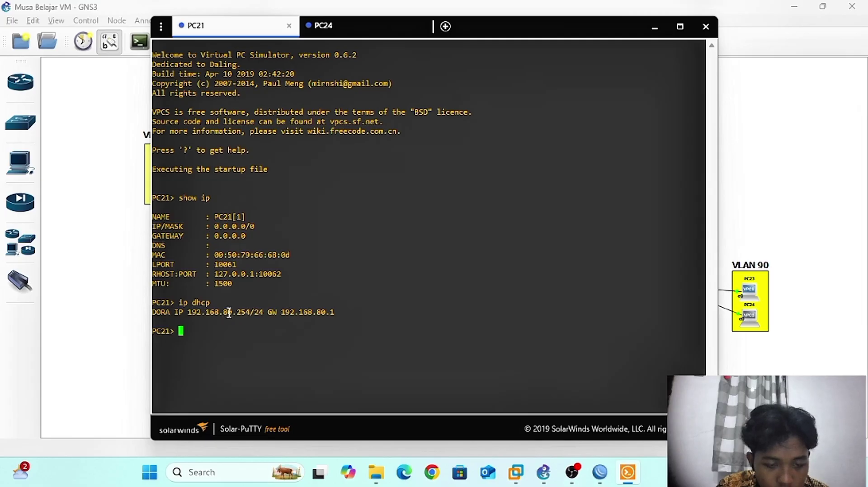
{"action": "left_click", "coordinate": [374, 28]}
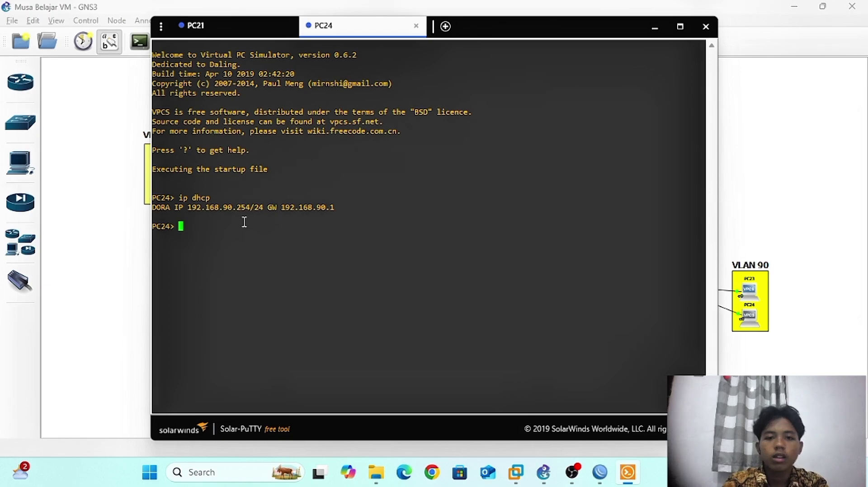
{"action": "left_click", "coordinate": [278, 26]}
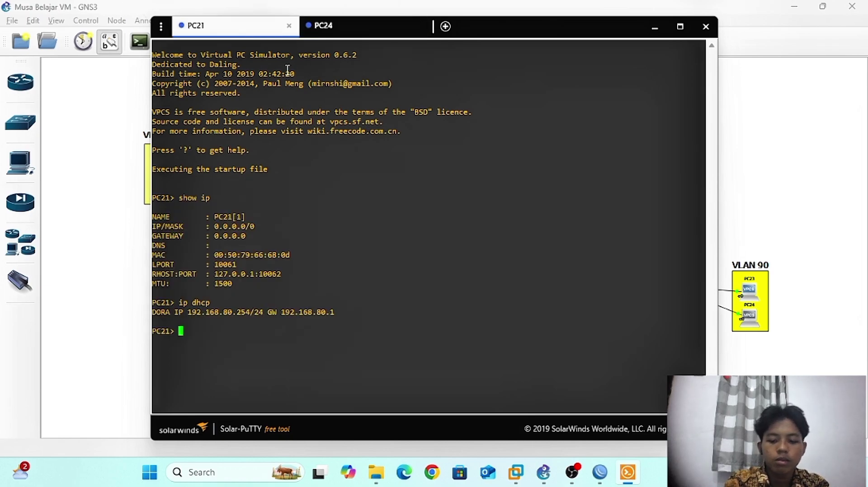
{"action": "type", "text": "ping "}
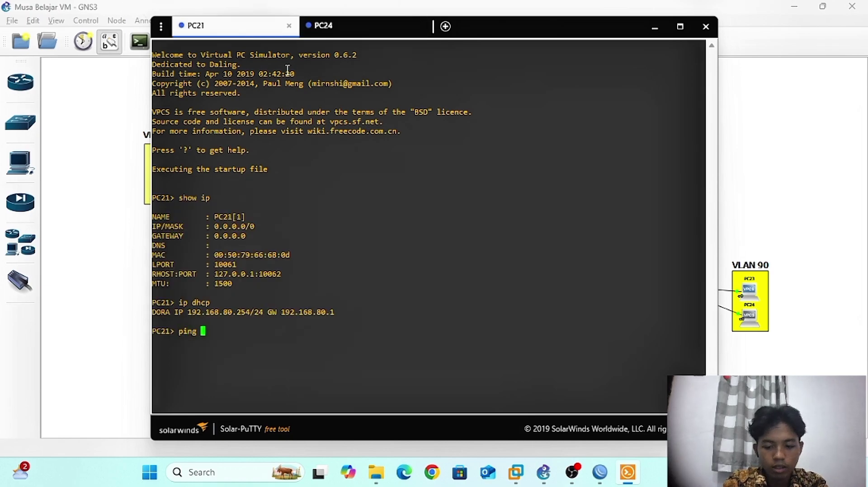
{"action": "type", "text": "192.168.90.254"}
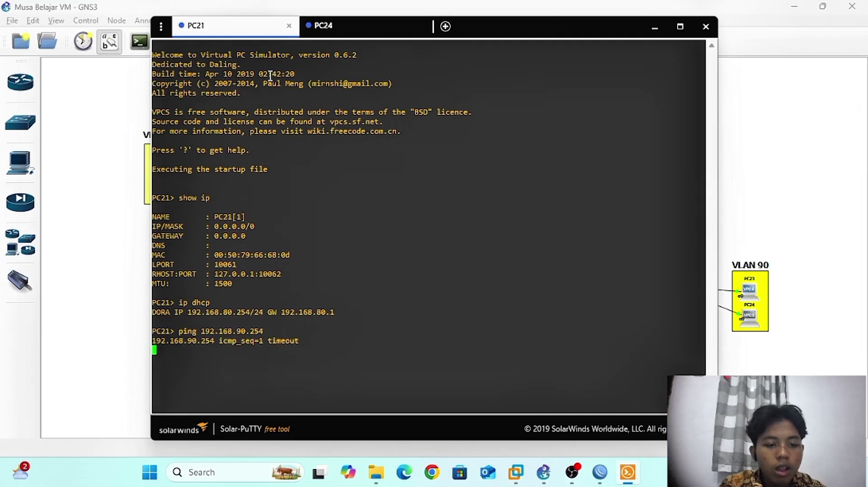
- Check the ping replies on PC21 against the address assigned to PC24
{"action": "left_click", "coordinate": [357, 26]}
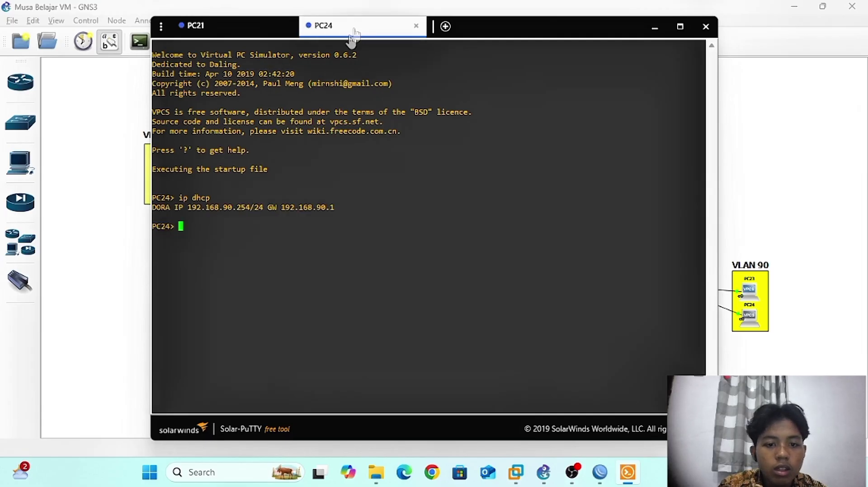
{"action": "left_click", "coordinate": [218, 39]}
{"action": "key", "text": "Return"}
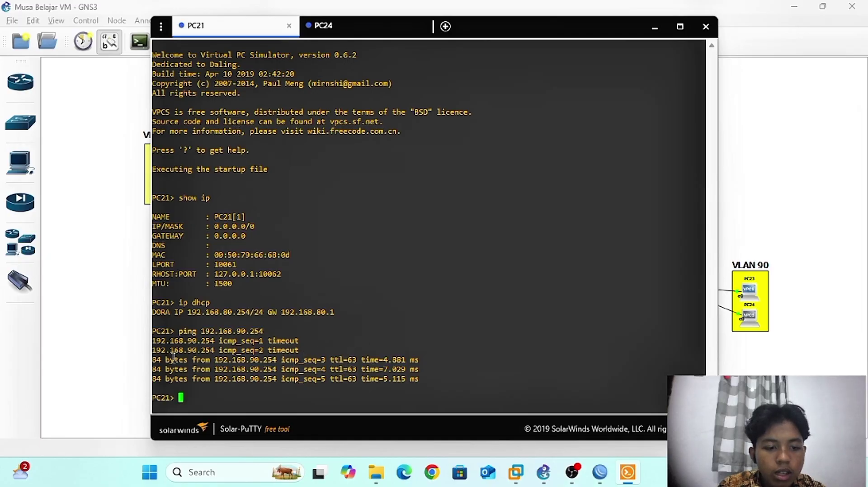
{"action": "left_click", "coordinate": [336, 34]}
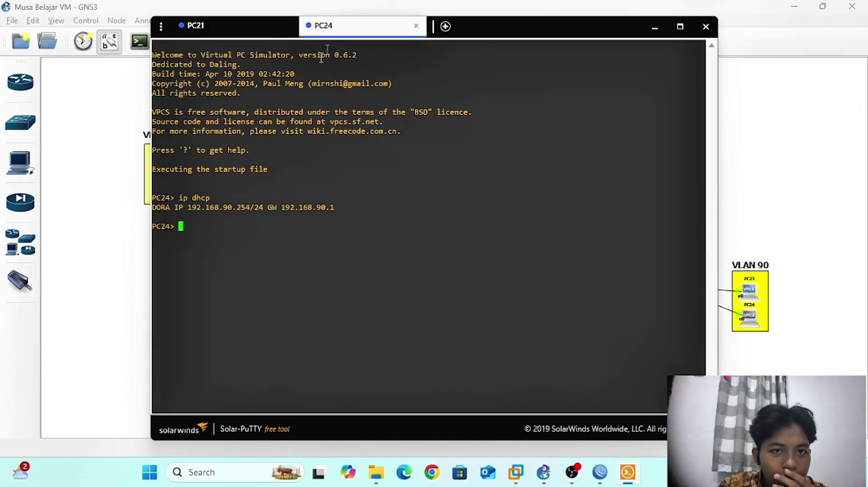
- Ping 8.8.8.8 from PC21 to test its internet connectivity
{"action": "left_click", "coordinate": [257, 41]}
{"action": "type", "text": "ping "}
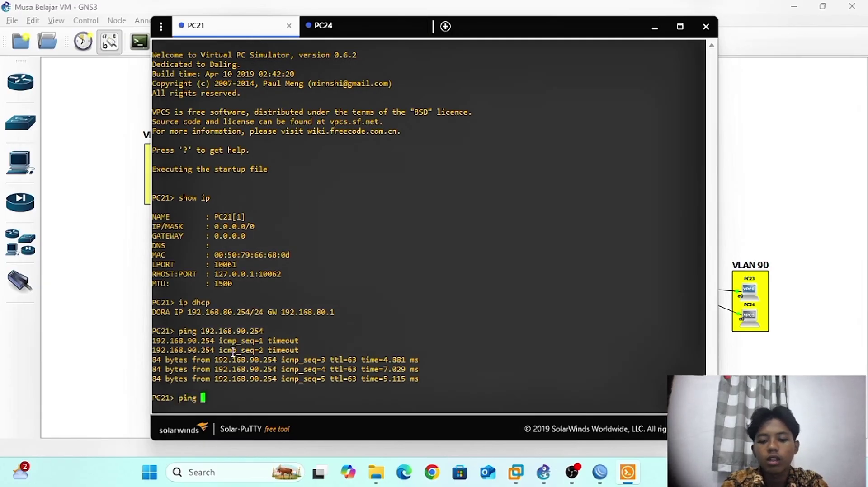
{"action": "type", "text": "8.8.8.8"}
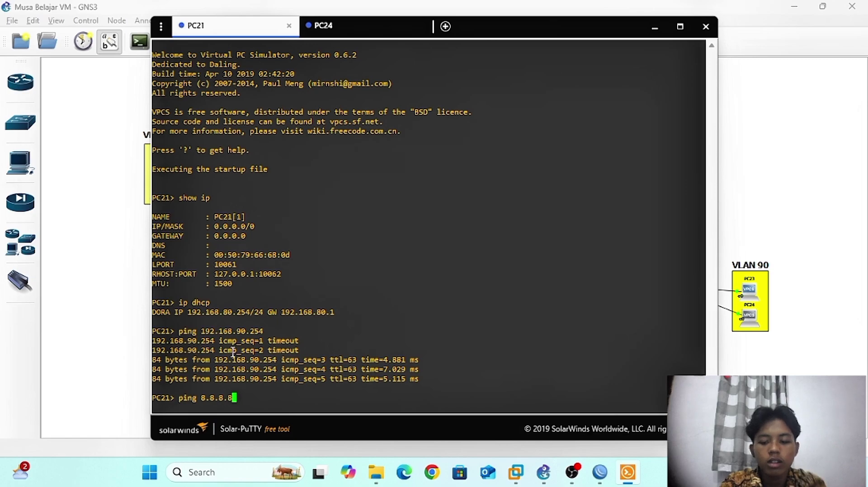
{"action": "key", "text": "Return"}
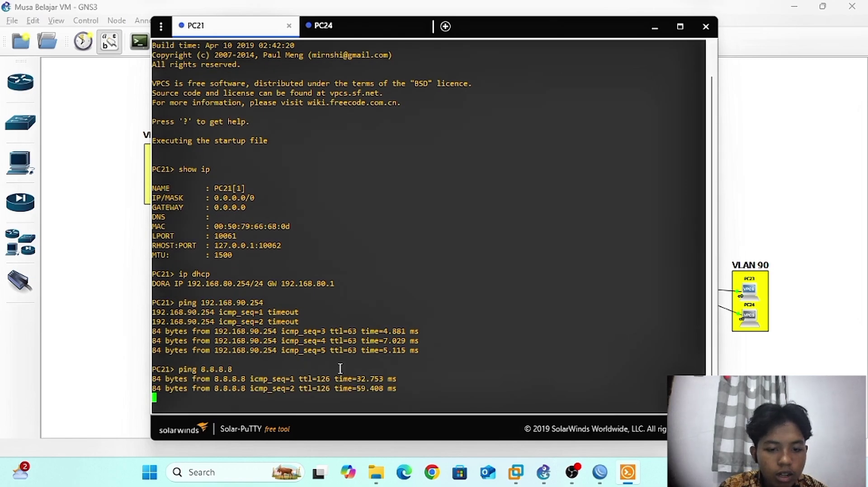
{"action": "mouse_move", "coordinate": [601, 473]}
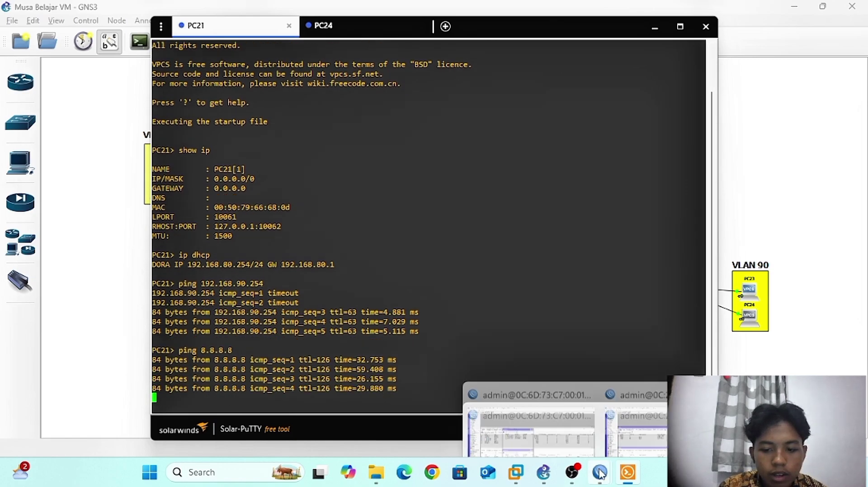
{"action": "left_click", "coordinate": [625, 403]}
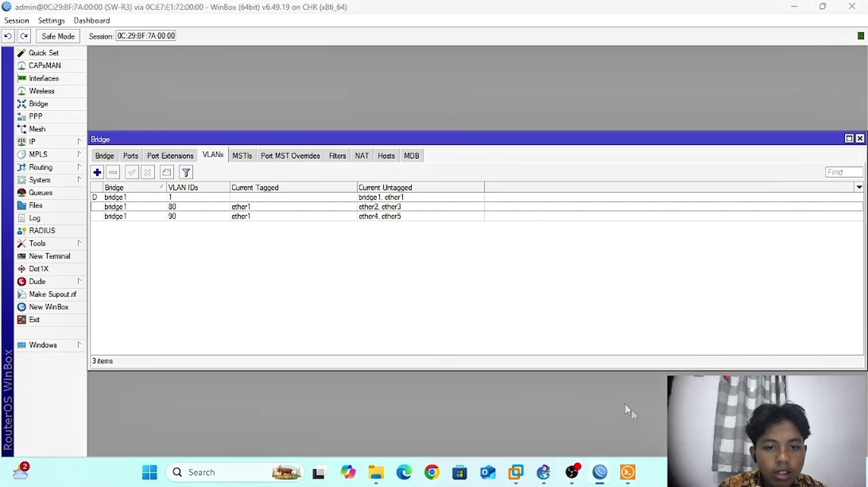
{"action": "left_click", "coordinate": [43, 142]}
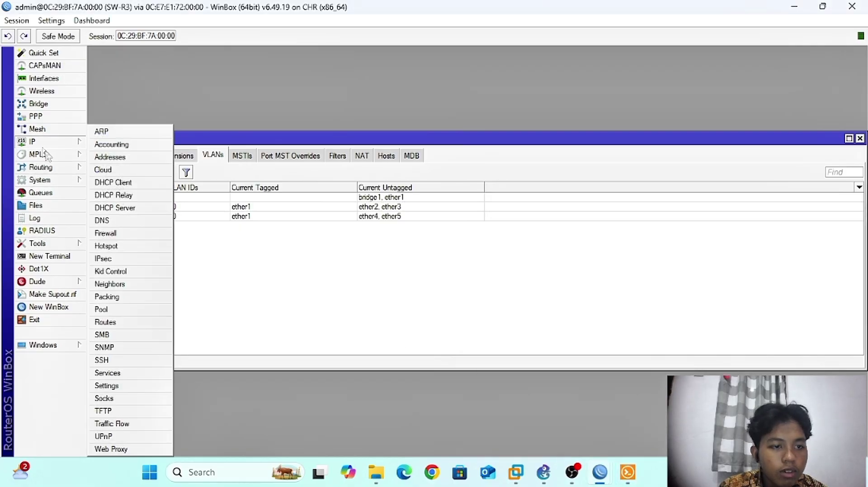
{"action": "left_click", "coordinate": [110, 228]}
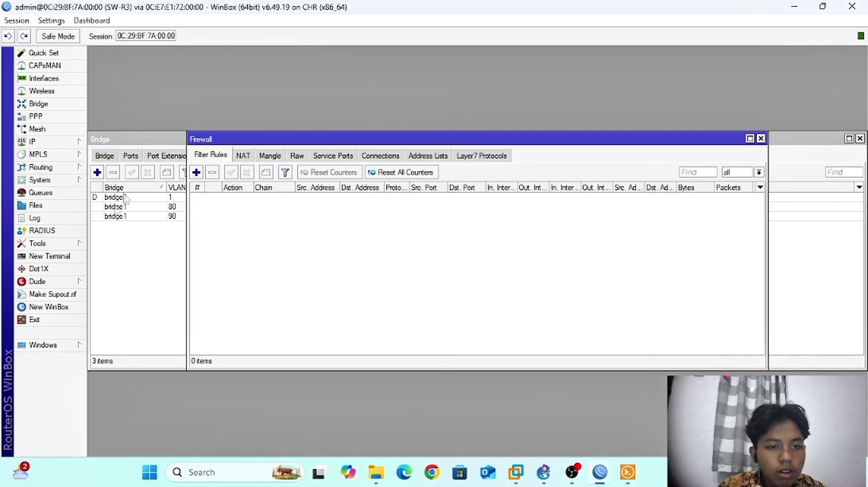
{"action": "left_click", "coordinate": [196, 172]}
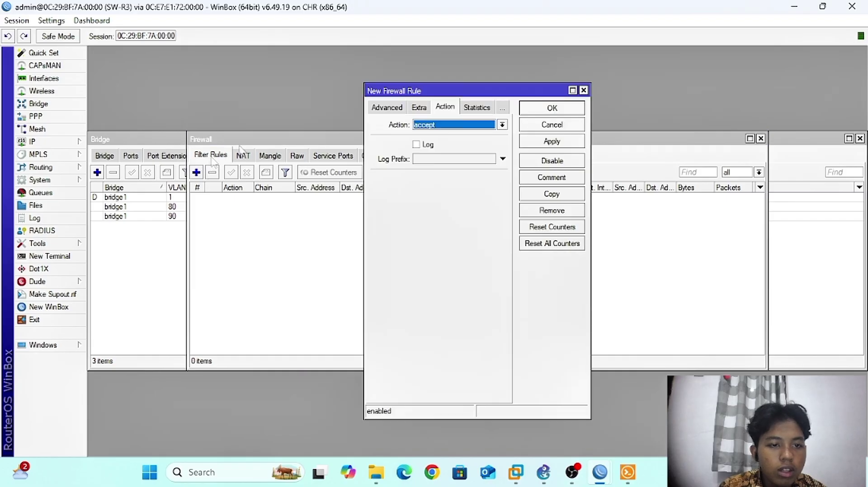
{"action": "left_click", "coordinate": [419, 126]}
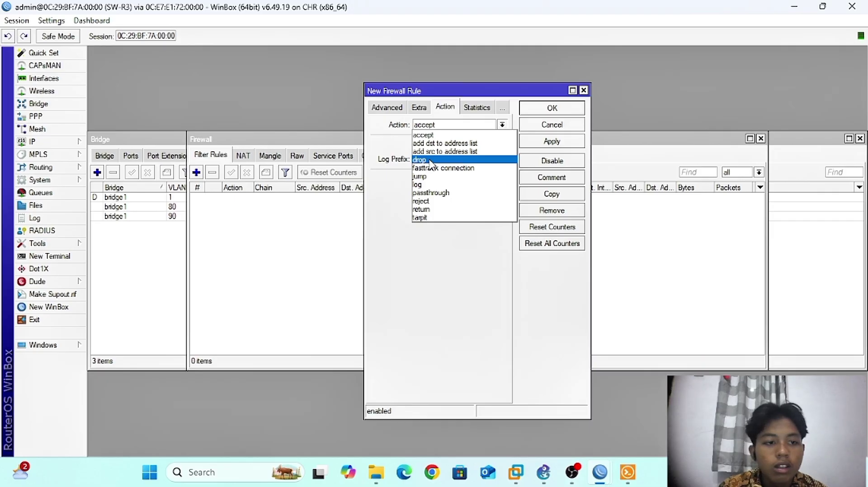
{"action": "left_click", "coordinate": [584, 91]}
{"action": "left_click", "coordinate": [584, 90]}
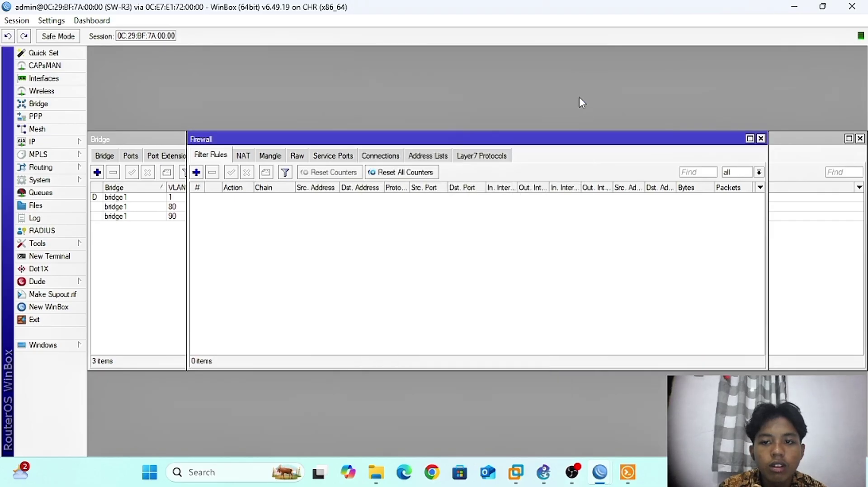
- Switch to R3's WinBox session and open its firewall filter rules
{"action": "mouse_move", "coordinate": [599, 473]}
{"action": "mouse_move", "coordinate": [586, 425]}
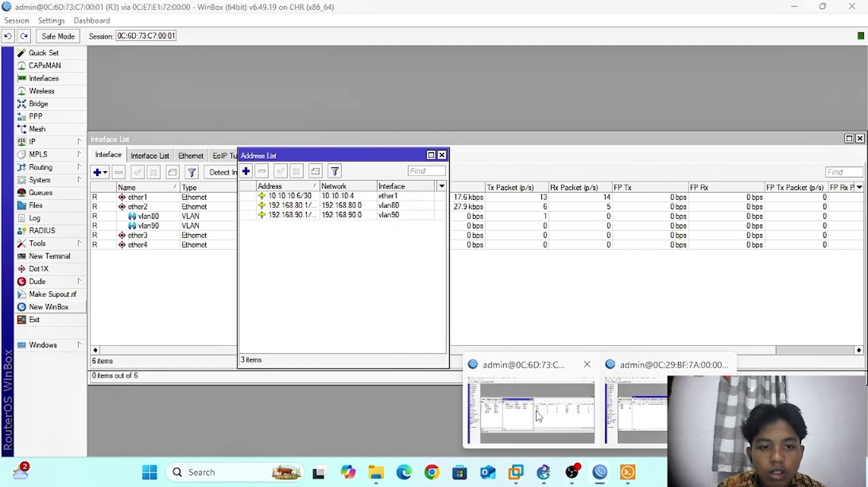
{"action": "left_click", "coordinate": [583, 422]}
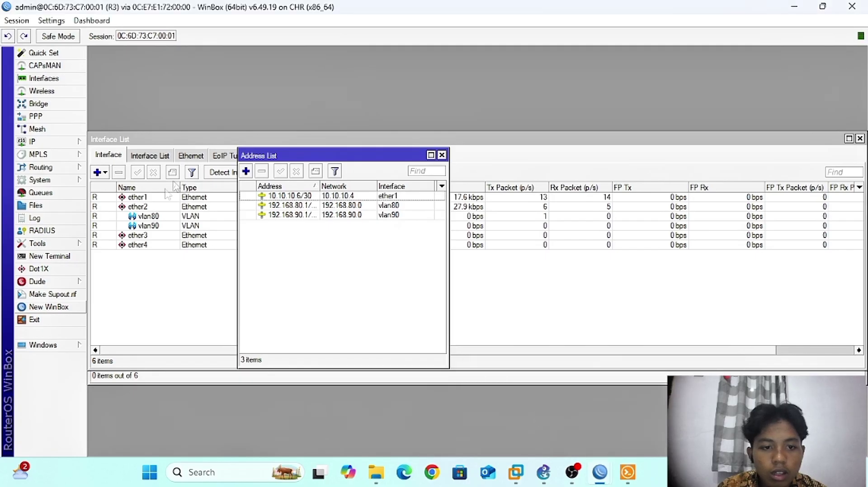
{"action": "left_click", "coordinate": [59, 143]}
{"action": "left_click", "coordinate": [118, 247]}
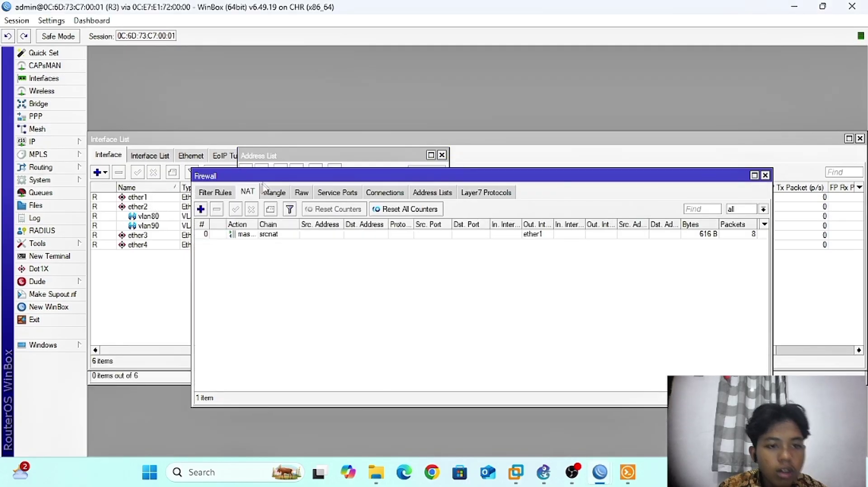
{"action": "left_click", "coordinate": [217, 193]}
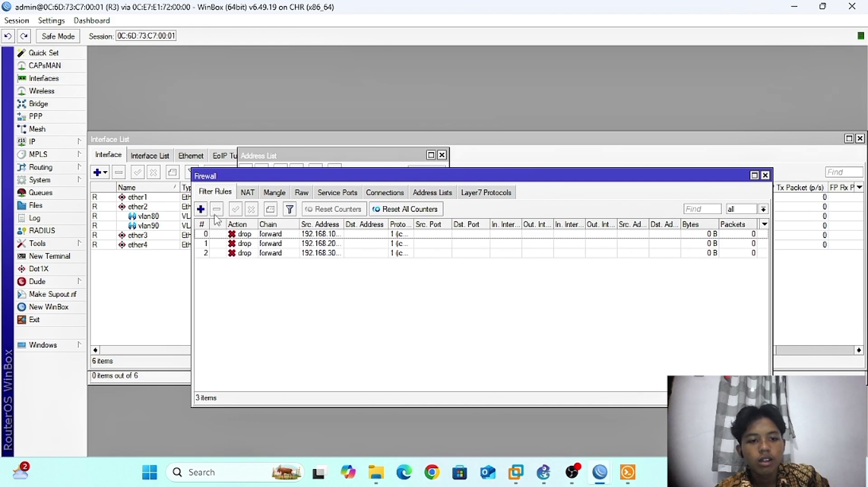
- Add a firewall filter rule on R3 in the forward chain with action drop, and close the firewall settings
{"action": "left_click", "coordinate": [201, 208]}
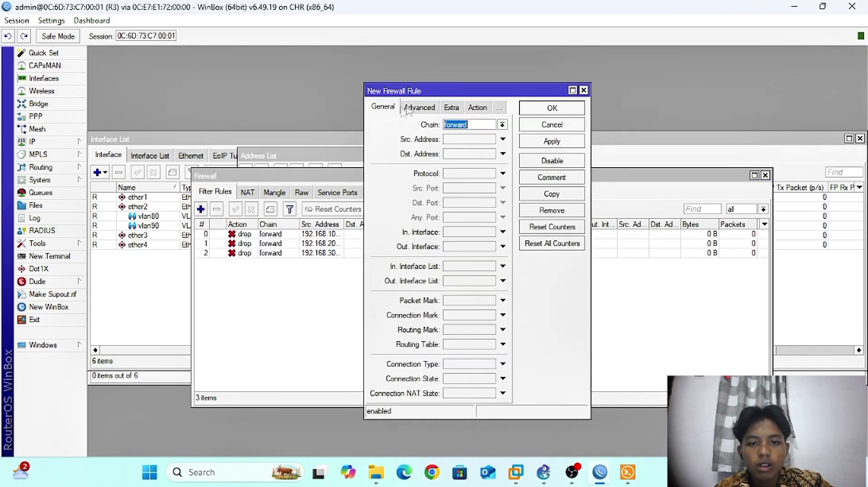
{"action": "left_click", "coordinate": [476, 109]}
{"action": "left_click", "coordinate": [427, 126]}
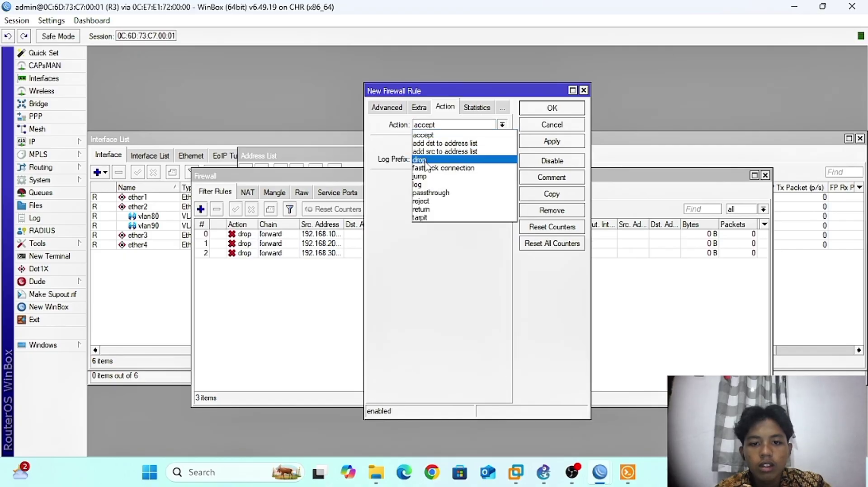
{"action": "left_click", "coordinate": [425, 161]}
{"action": "left_click", "coordinate": [542, 143]}
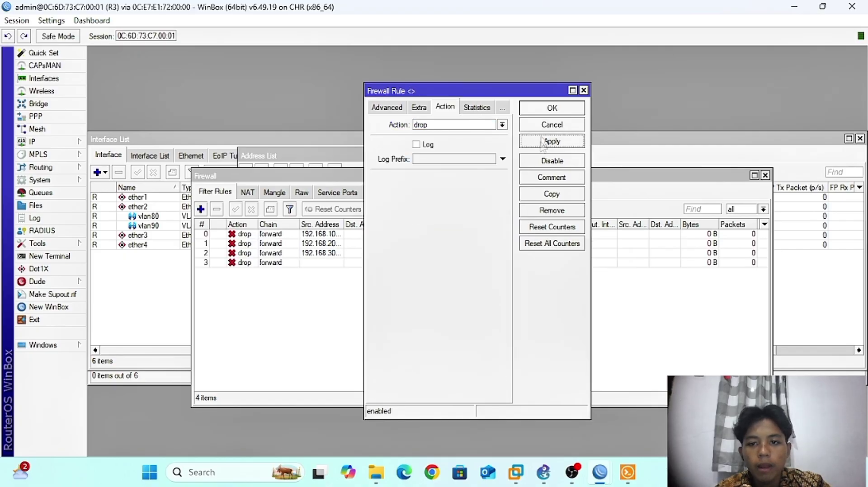
{"action": "left_click", "coordinate": [552, 109]}
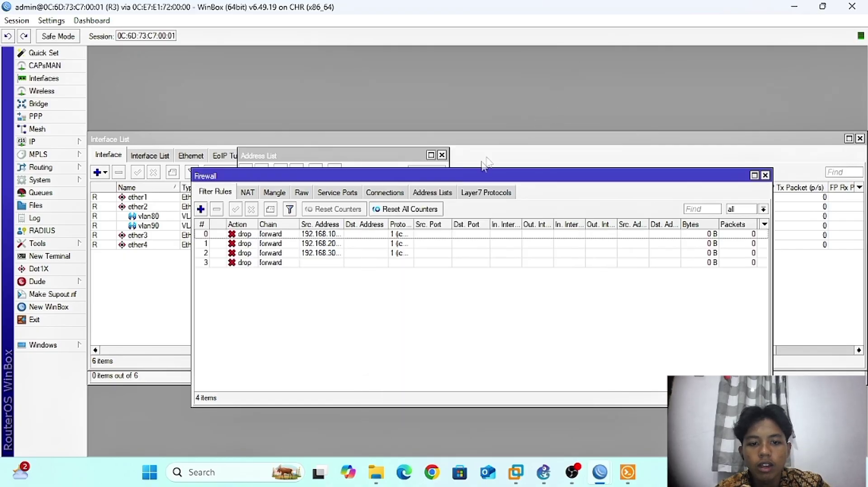
{"action": "left_click", "coordinate": [766, 176]}
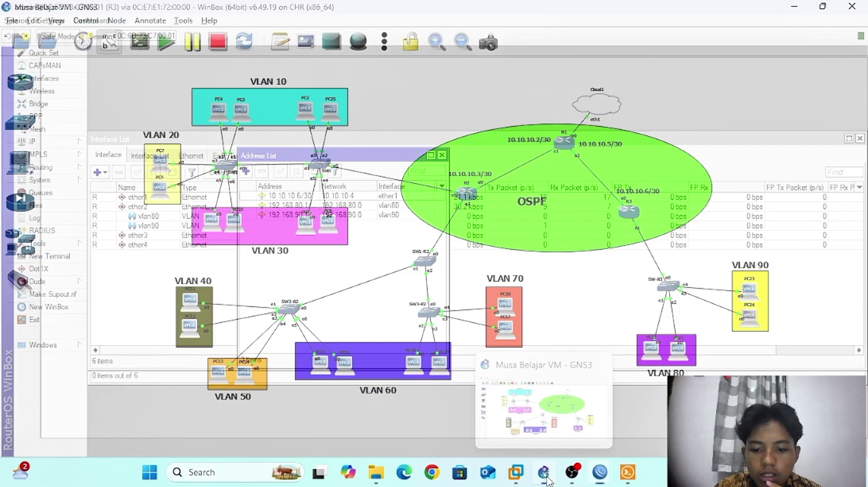
- Switch to GNS3 and open the consoles of PC25, PC7, PC8, PC11, PC14, PC19 and PC20 for VLANs 10 to 70
{"action": "left_click", "coordinate": [543, 472]}
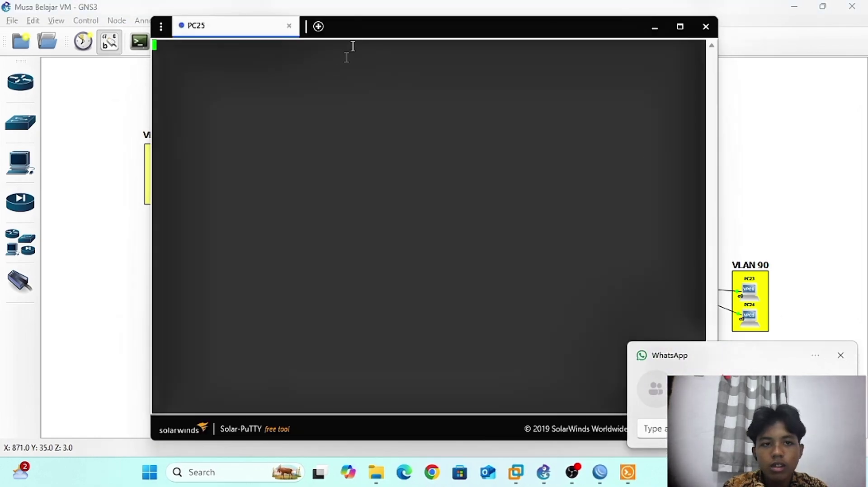
{"action": "left_click_drag", "start_coordinate": [377, 31], "coordinate": [437, 44]}
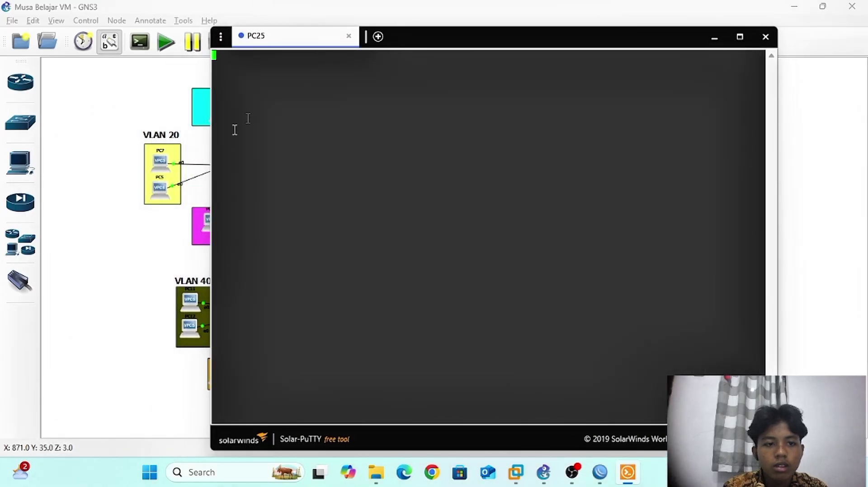
{"action": "left_click", "coordinate": [159, 170]}
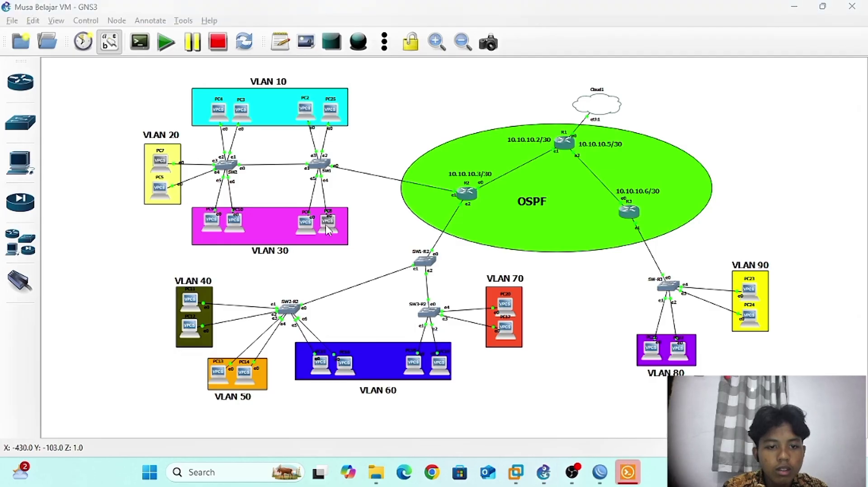
{"action": "double_click", "coordinate": [198, 309]}
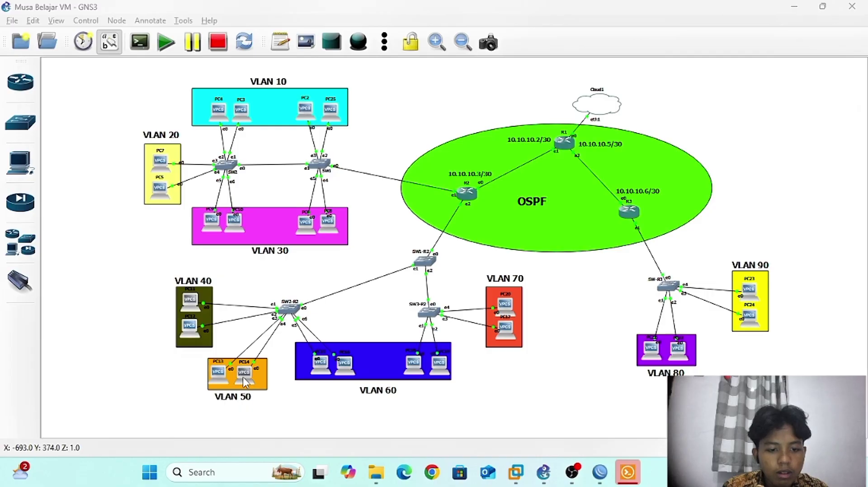
{"action": "double_click", "coordinate": [244, 383]}
{"action": "left_click", "coordinate": [185, 366]}
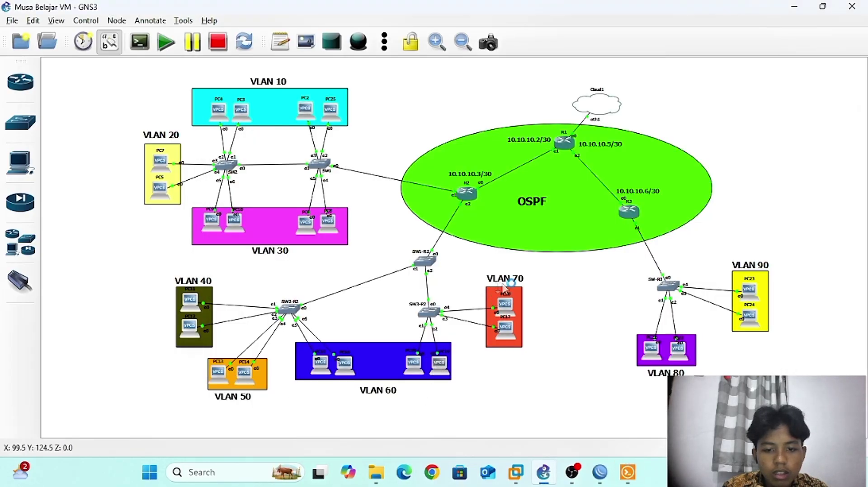
{"action": "double_click", "coordinate": [506, 309]}
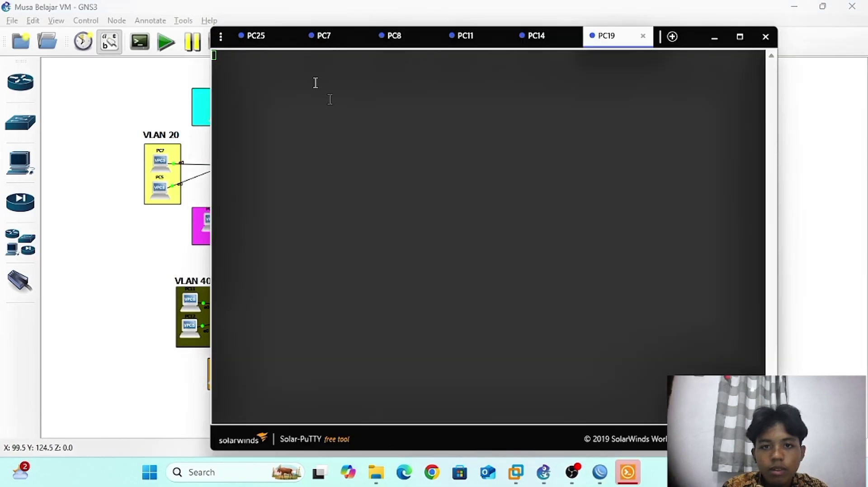
- Request an address for PC25 in VLAN 10 with ip dhcp
{"action": "left_click", "coordinate": [264, 38]}
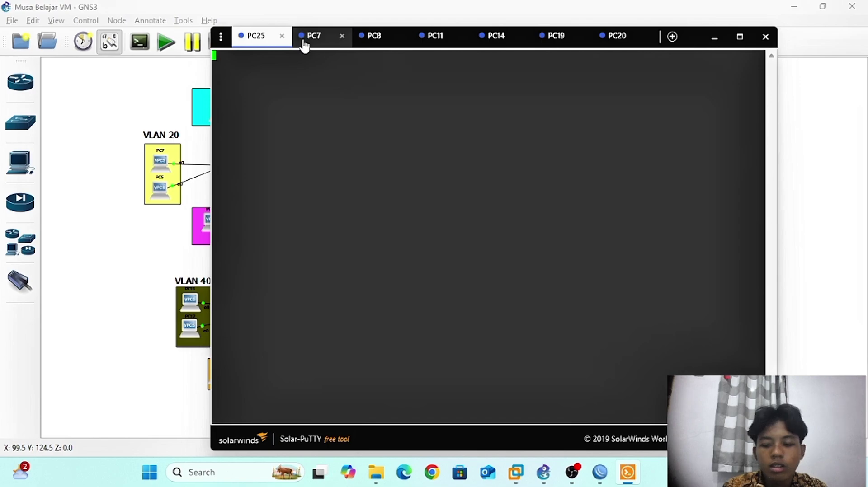
{"action": "key", "text": "Return"}
{"action": "key", "text": "Return"}
{"action": "key", "text": "Return"}
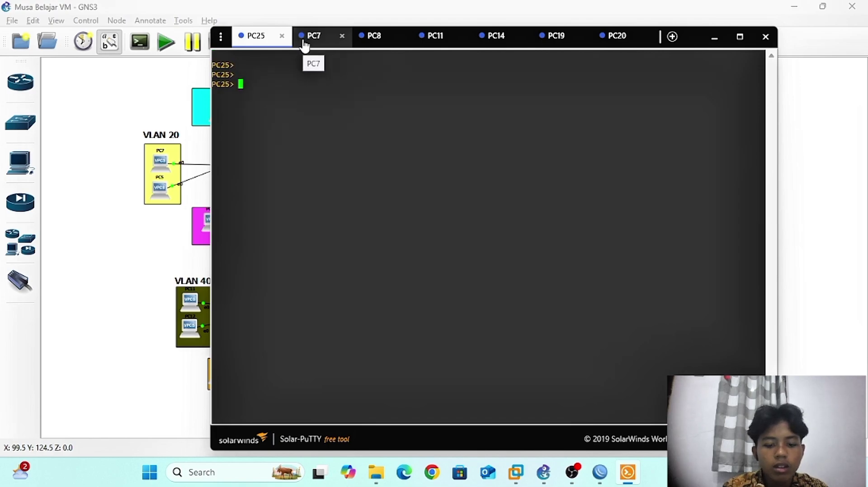
{"action": "type", "text": "ip "}
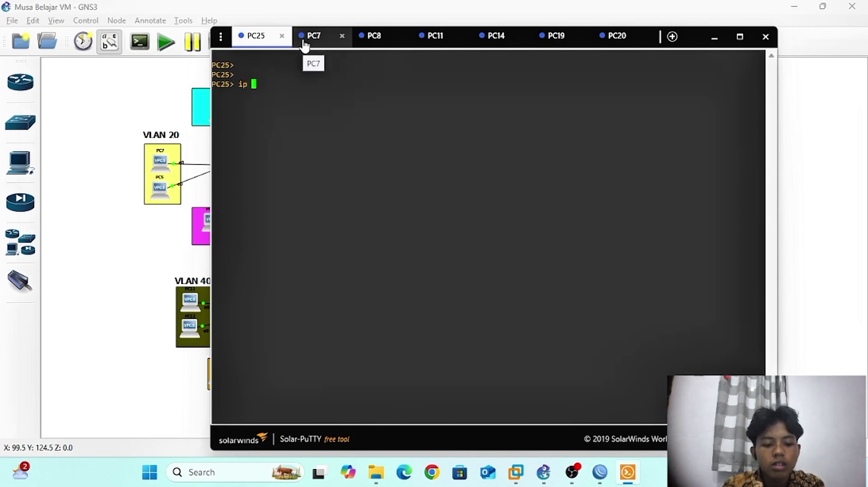
{"action": "type", "text": "dhcp"}
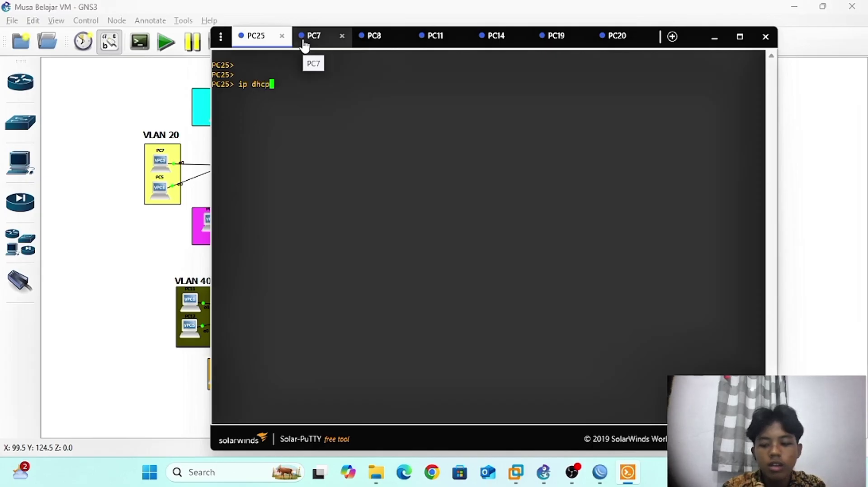
{"action": "key", "text": "Return"}
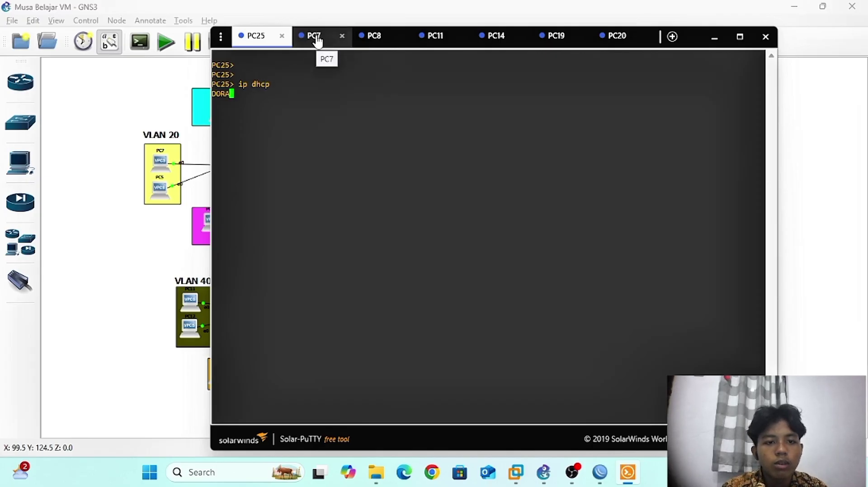
- Request addresses for PC7 in VLAN 20 and PC8 in VLAN 30 with ip dhcp
{"action": "left_click", "coordinate": [318, 40]}
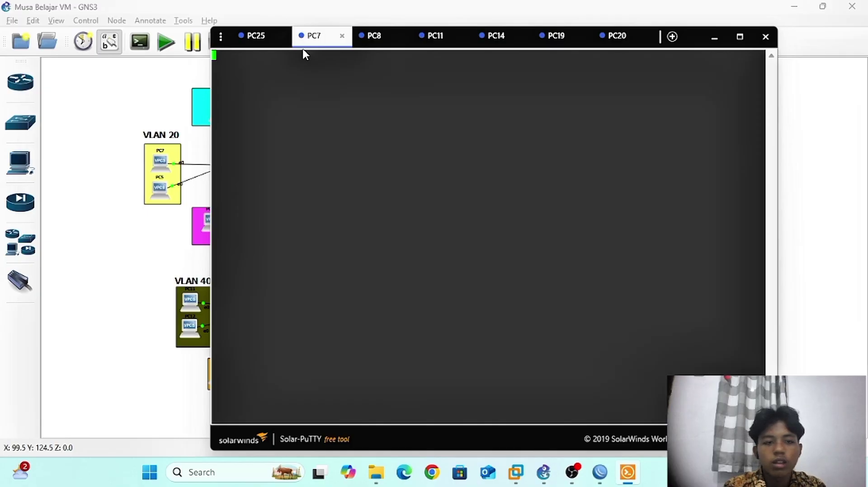
{"action": "key", "text": "Return"}
{"action": "type", "text": "ip "}
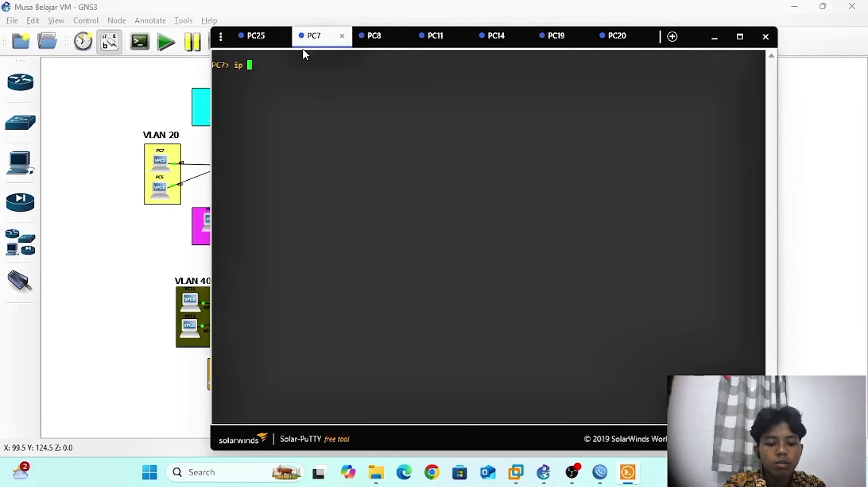
{"action": "type", "text": "dhcp"}
{"action": "key", "text": "Return"}
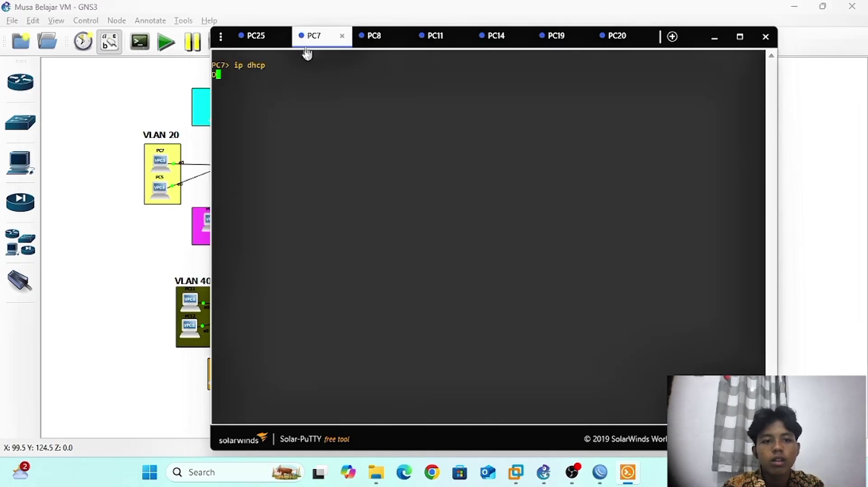
{"action": "left_click", "coordinate": [385, 43]}
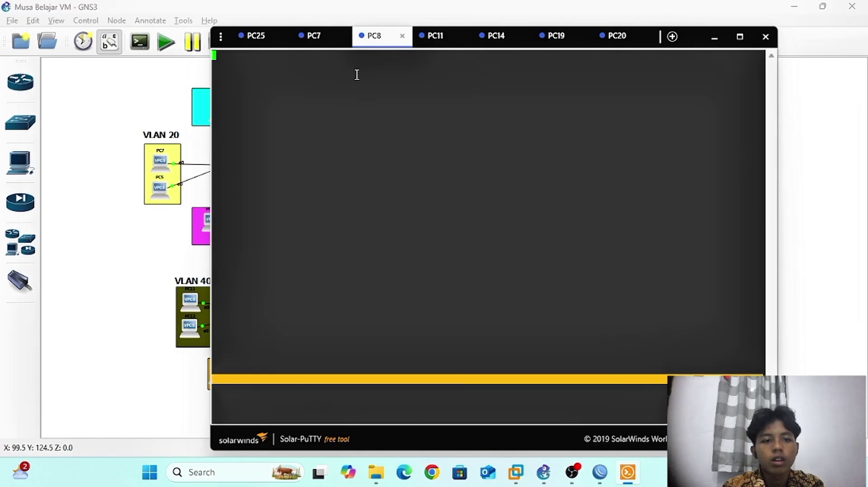
{"action": "key", "text": "Return"}
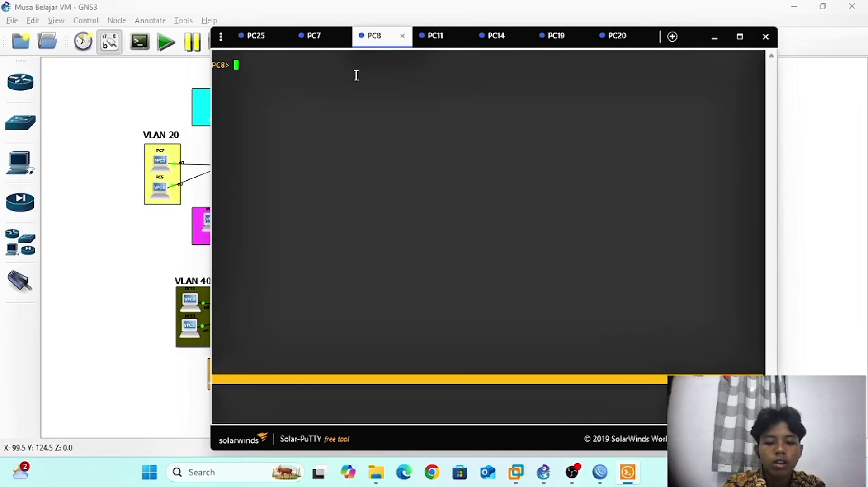
{"action": "type", "text": "ip dhcp"}
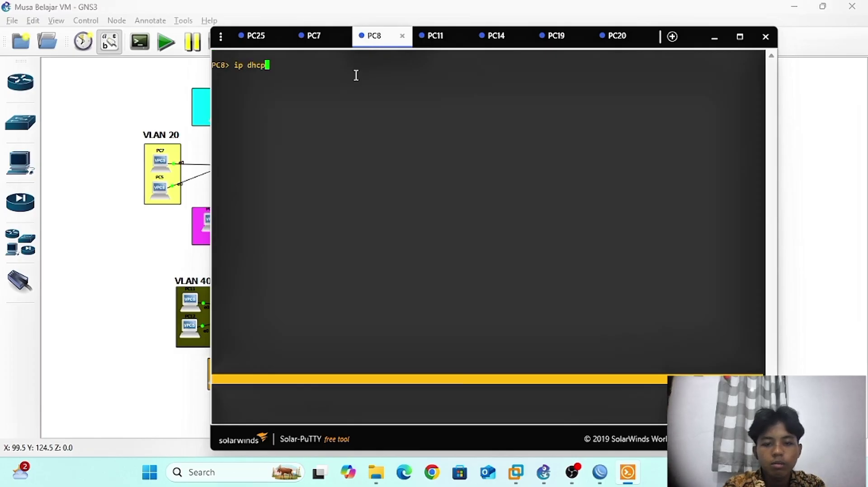
{"action": "key", "text": "Return"}
- Request addresses for PC11 in VLAN 40 and PC14 in VLAN 50 with ip dhcp
{"action": "left_click", "coordinate": [432, 40]}
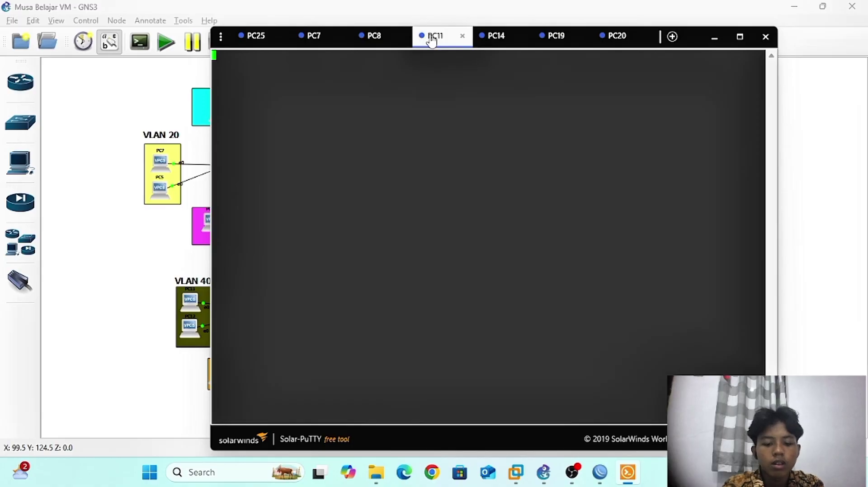
{"action": "type", "text": "ip dhcp"}
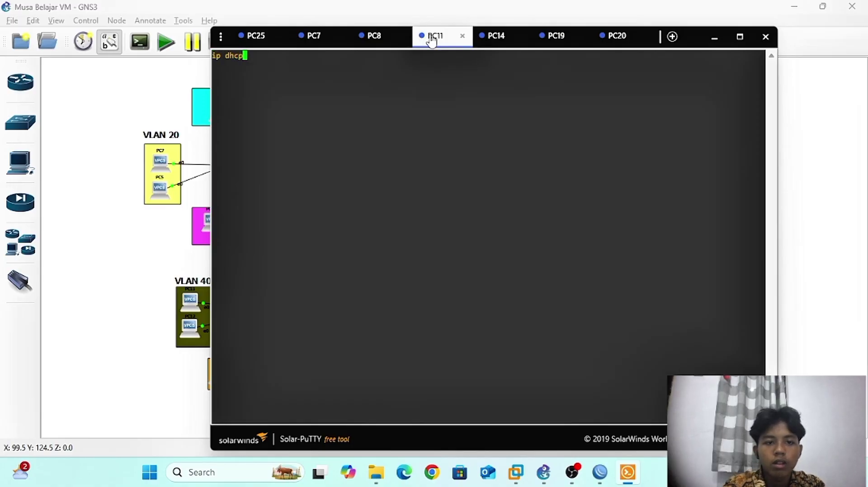
{"action": "key", "text": "Return"}
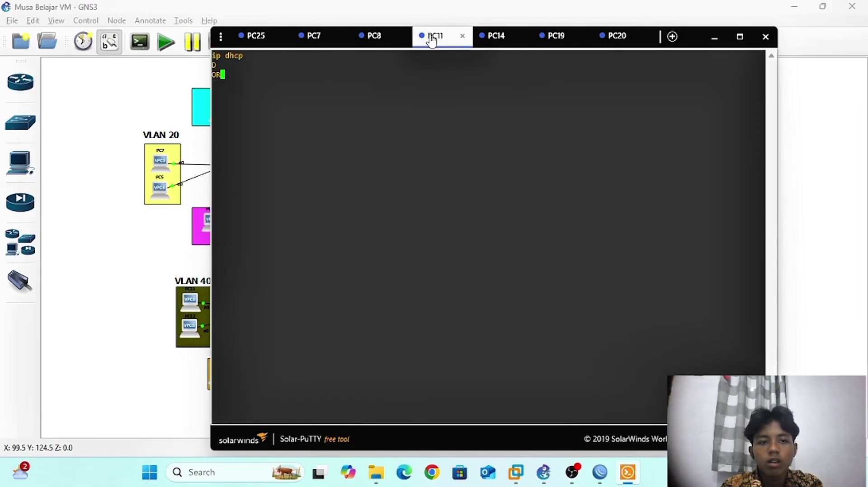
{"action": "left_click", "coordinate": [509, 43]}
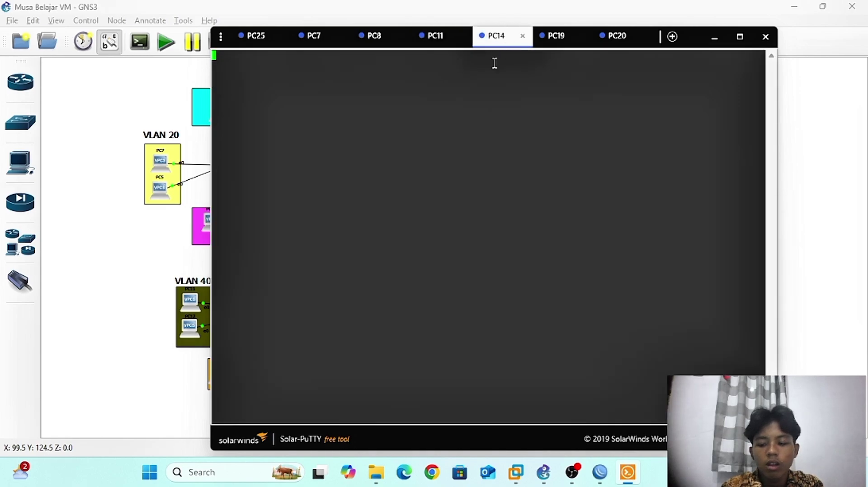
{"action": "key", "text": "Return"}
{"action": "type", "text": "ip "}
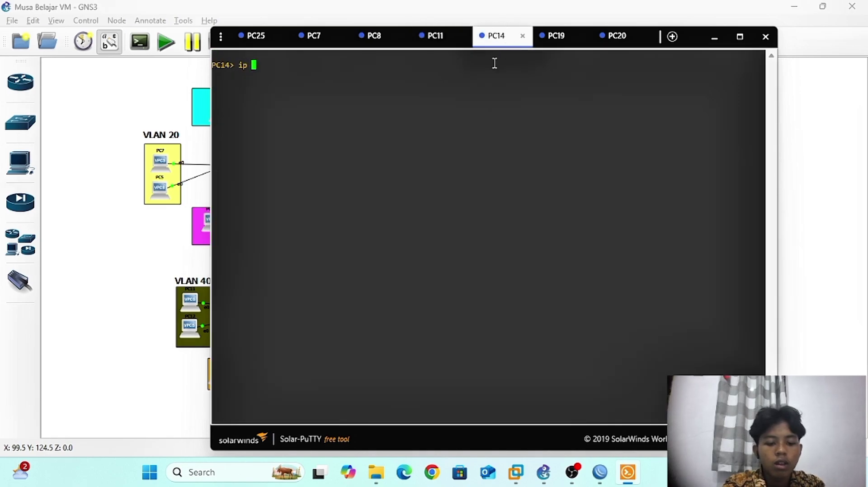
{"action": "type", "text": "dhcp"}
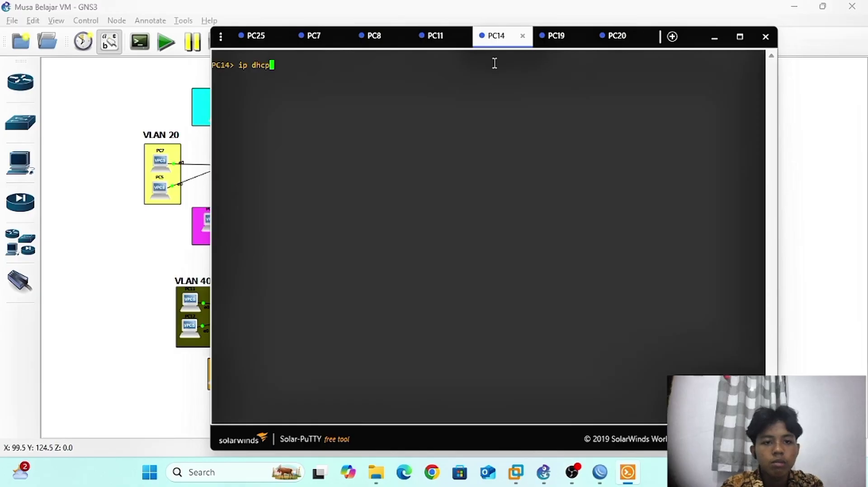
- Request addresses for PC19 in VLAN 60 and PC20 in VLAN 70 with ip dhcp
{"action": "left_click", "coordinate": [556, 45]}
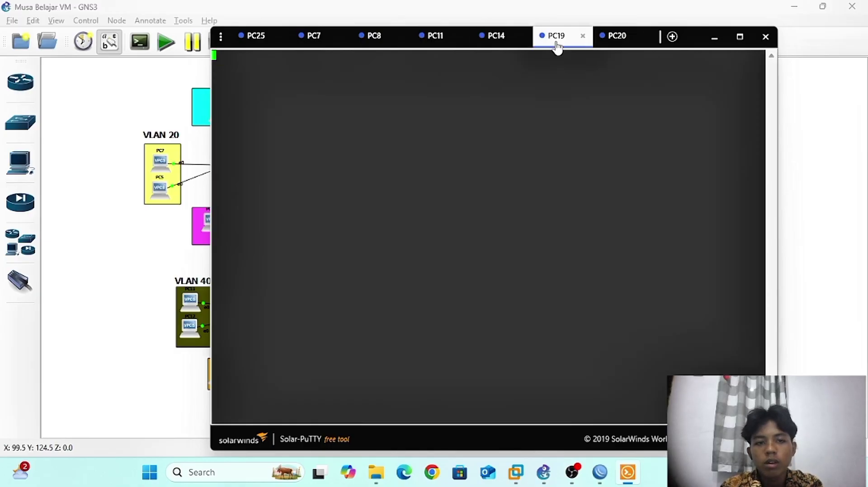
{"action": "key", "text": "Return"}
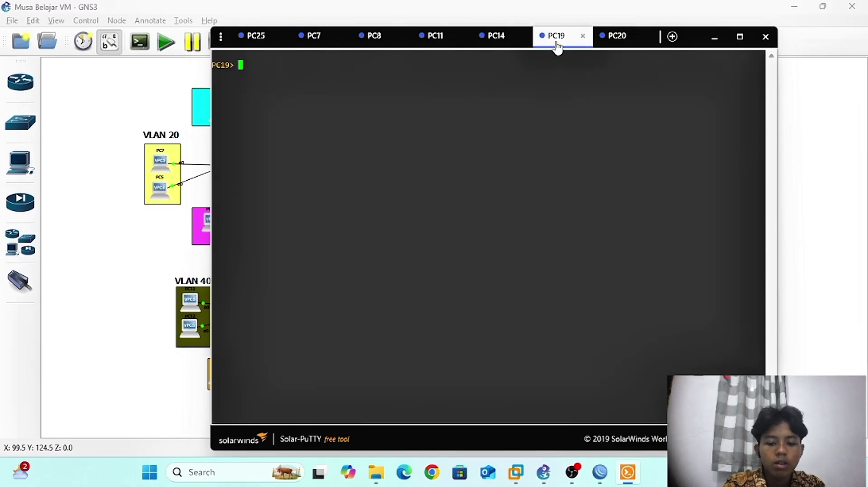
{"action": "type", "text": "ip dhcp"}
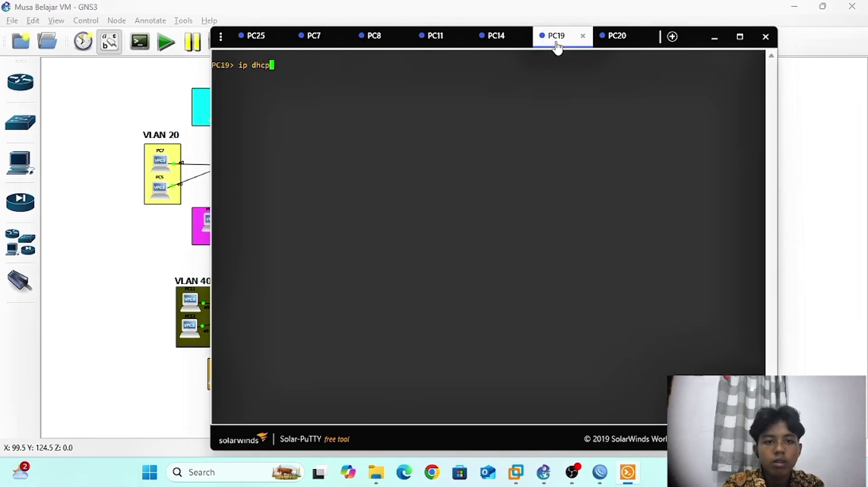
{"action": "key", "text": "Return"}
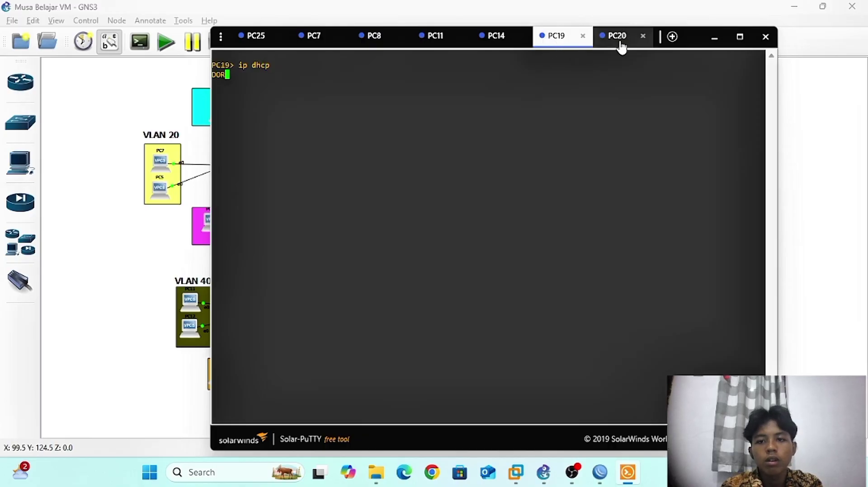
{"action": "left_click", "coordinate": [618, 38]}
{"action": "type", "text": "ip "}
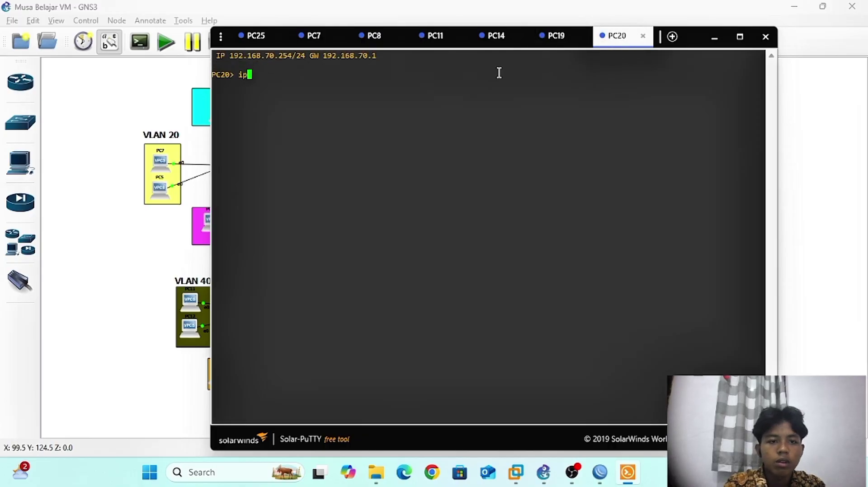
{"action": "type", "text": "dhcp"}
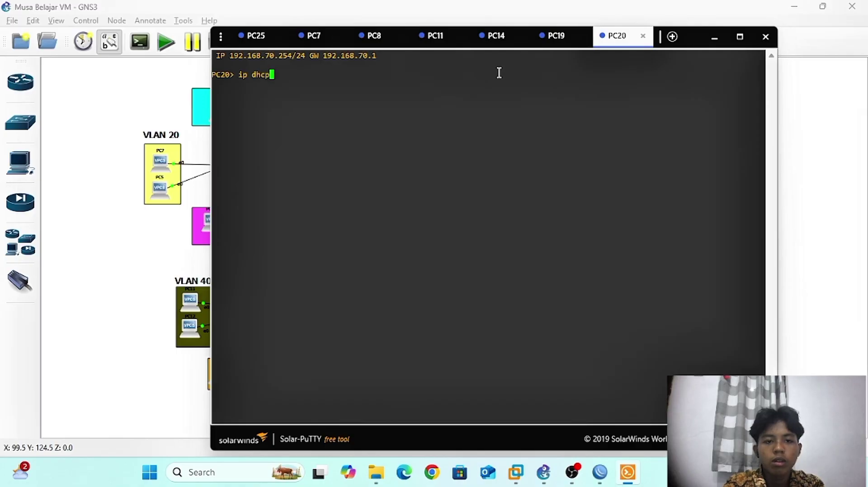
{"action": "key", "text": "Return"}
- Dismiss the WhatsApp notification and check the DHCP-assigned address in each console from PC25 through PC20
{"action": "left_click", "coordinate": [253, 44]}
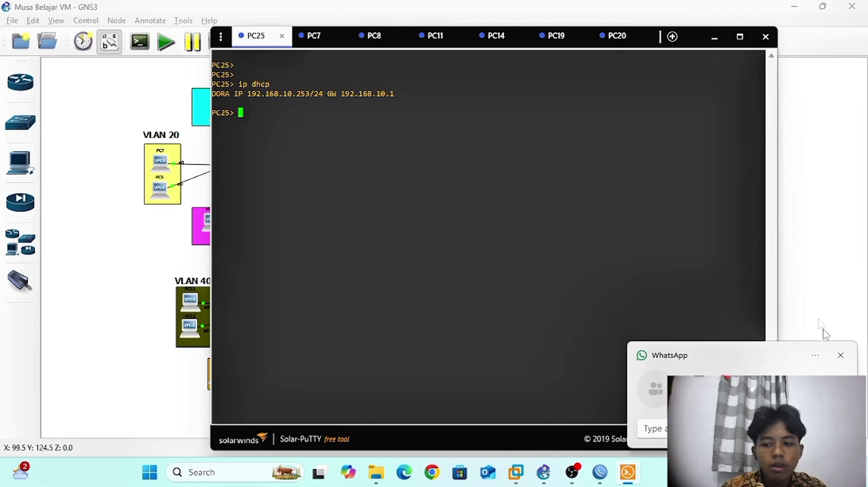
{"action": "left_click", "coordinate": [840, 355]}
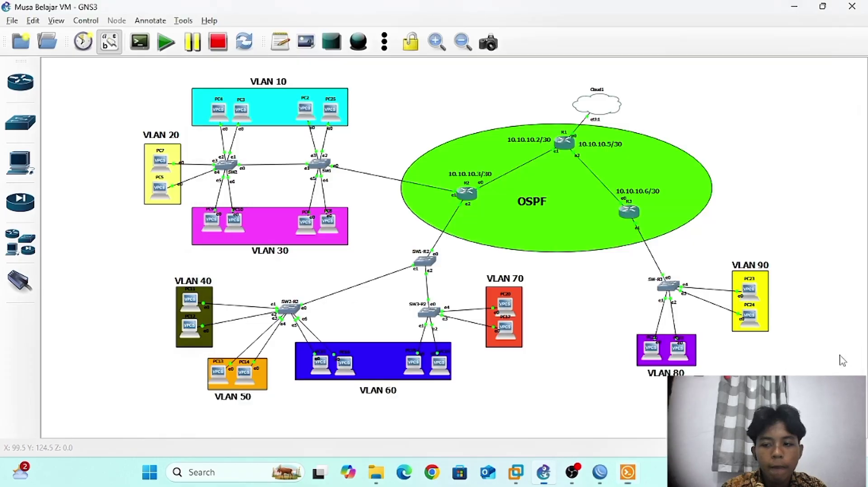
{"action": "left_click", "coordinate": [628, 473]}
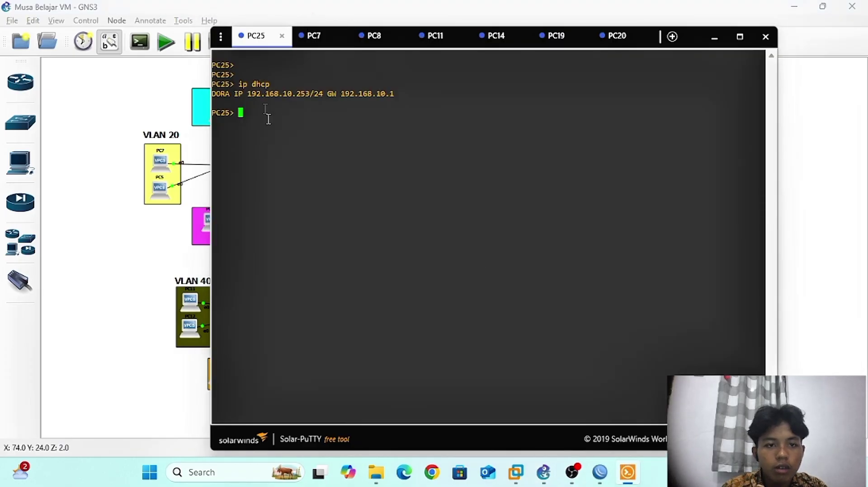
{"action": "double_click", "coordinate": [287, 95]}
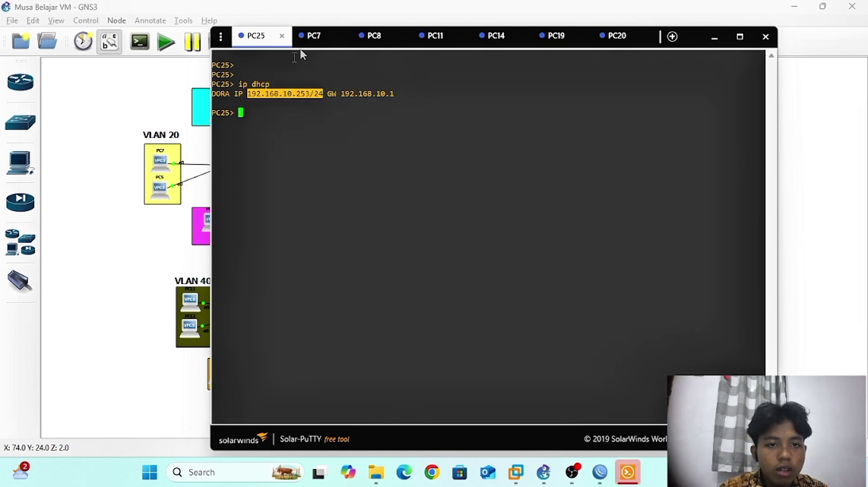
{"action": "left_click", "coordinate": [310, 38]}
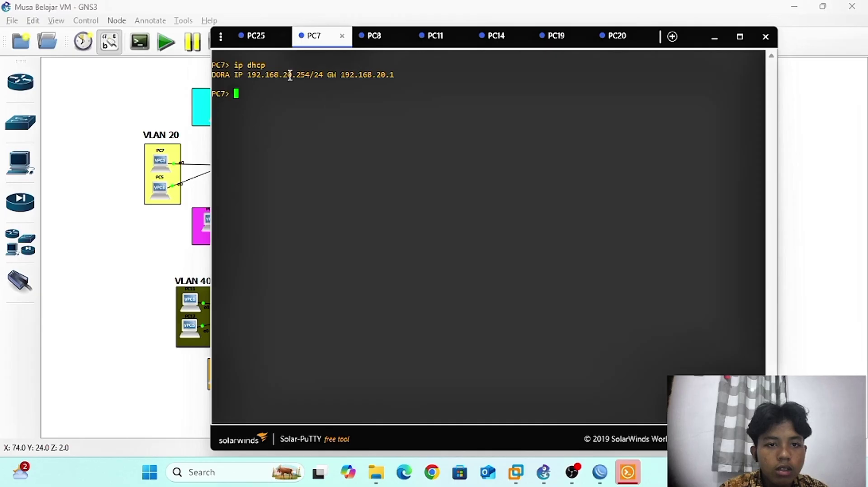
{"action": "triple_click", "coordinate": [289, 75]}
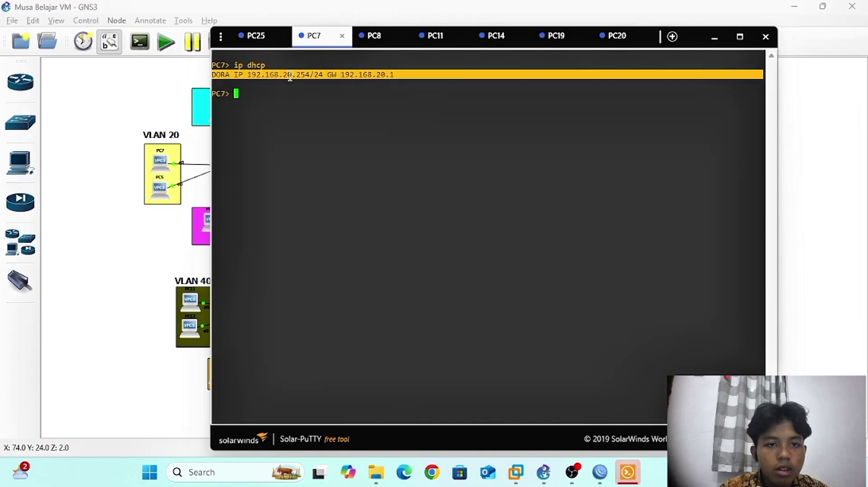
{"action": "left_click", "coordinate": [381, 40]}
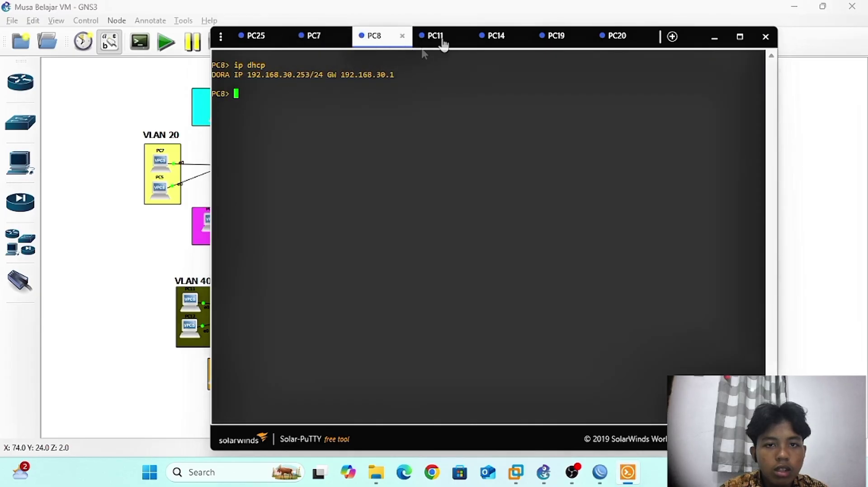
{"action": "left_click", "coordinate": [443, 46]}
{"action": "double_click", "coordinate": [274, 87]}
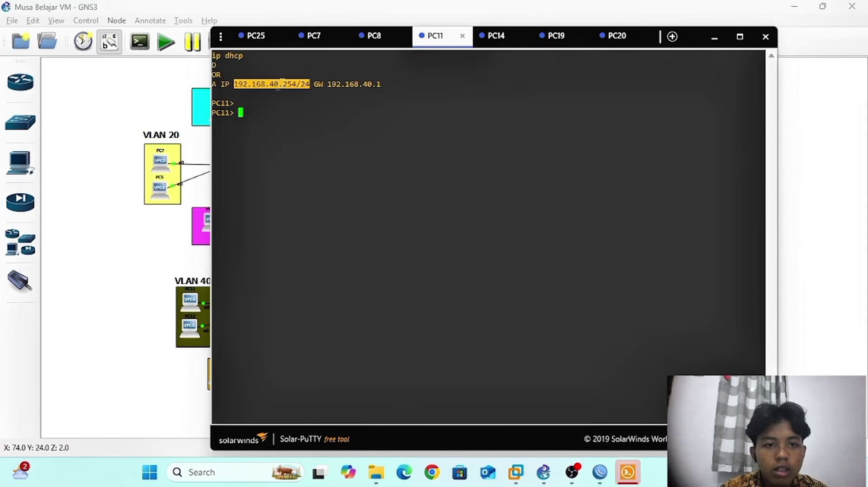
{"action": "left_click", "coordinate": [480, 43]}
{"action": "double_click", "coordinate": [286, 75]}
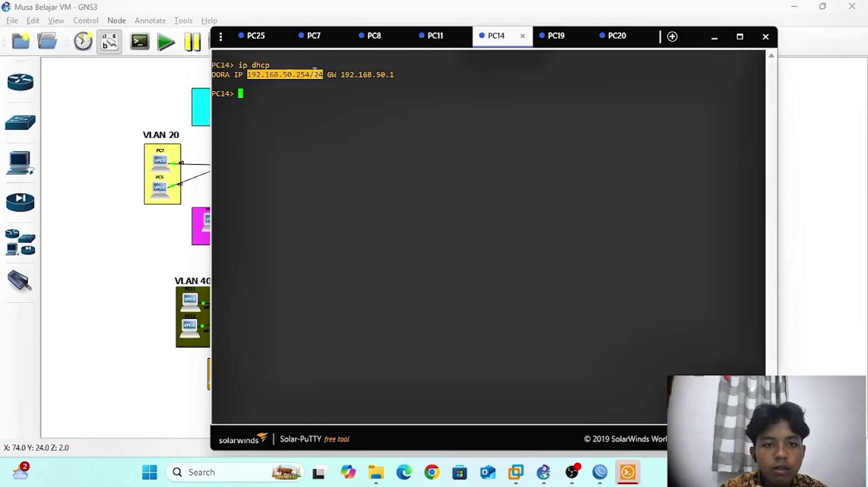
{"action": "left_click", "coordinate": [561, 40]}
{"action": "double_click", "coordinate": [290, 82]}
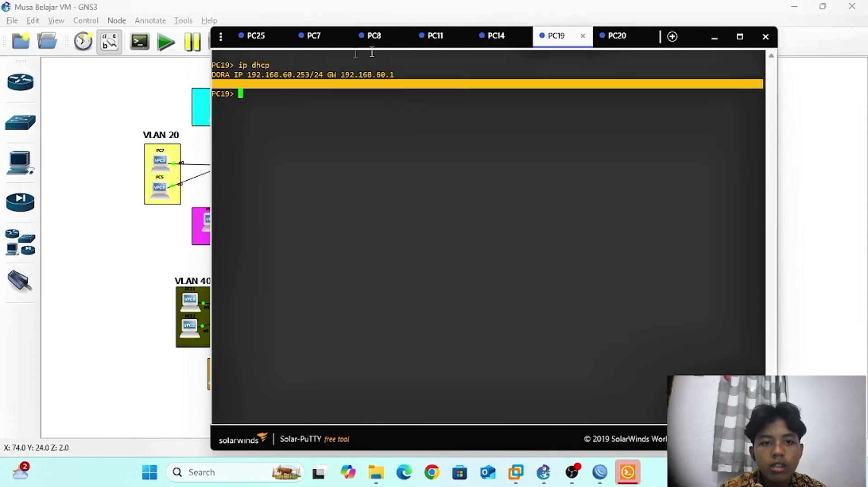
{"action": "left_click", "coordinate": [612, 38]}
{"action": "double_click", "coordinate": [310, 85]}
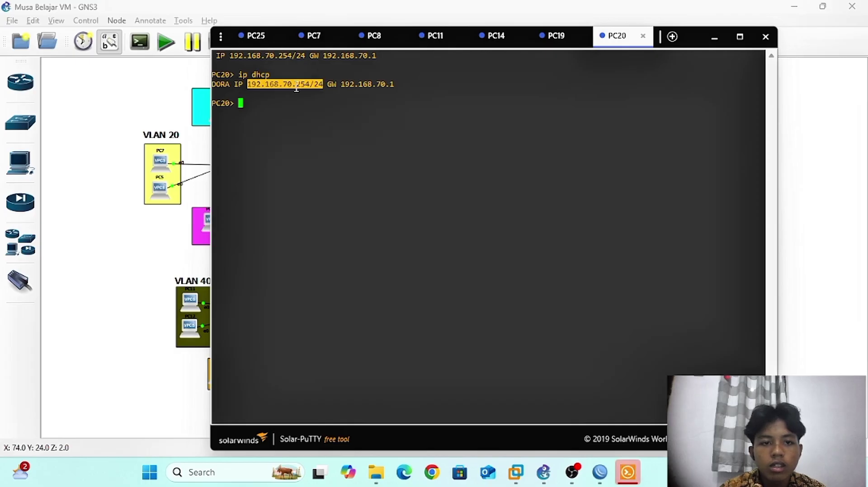
- Recheck the assigned IP addresses of PC25, PC7 and PC20 against their VLANs
{"action": "left_click", "coordinate": [245, 40]}
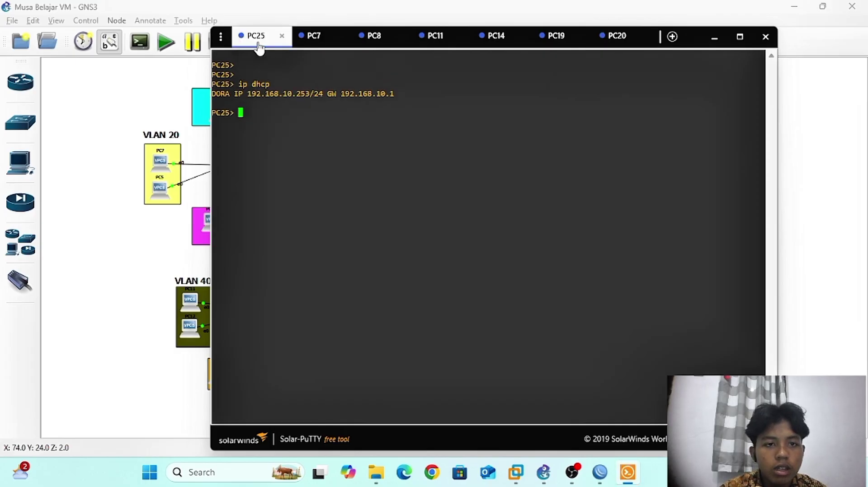
{"action": "double_click", "coordinate": [289, 95]}
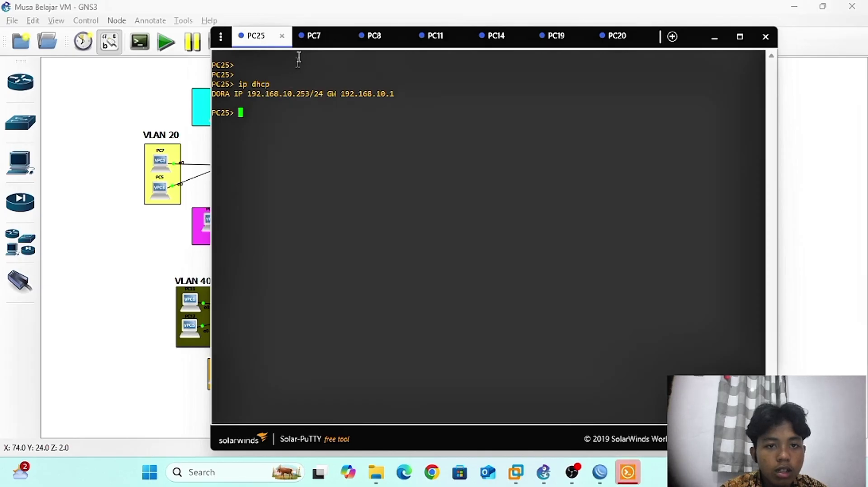
{"action": "left_click", "coordinate": [308, 44]}
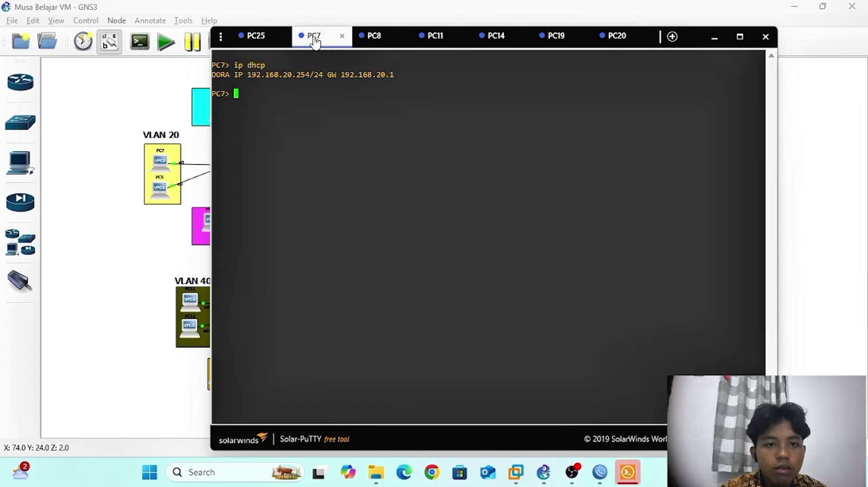
{"action": "double_click", "coordinate": [289, 75]}
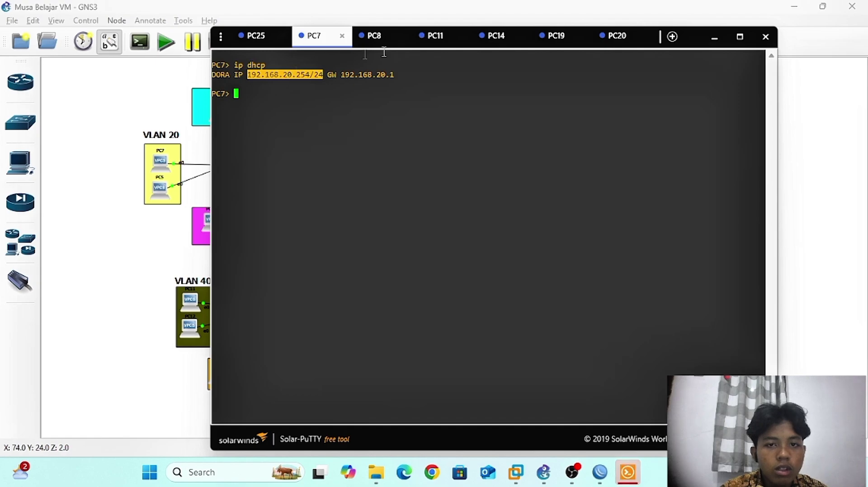
{"action": "left_click", "coordinate": [608, 40]}
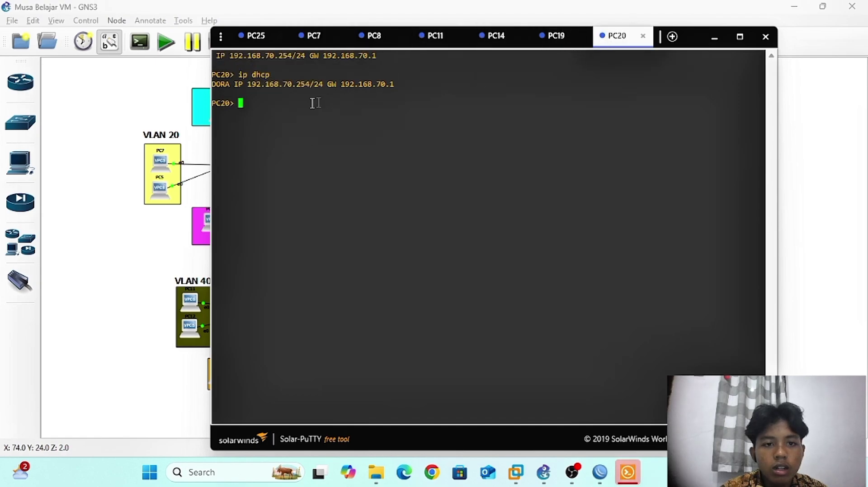
{"action": "double_click", "coordinate": [289, 86]}
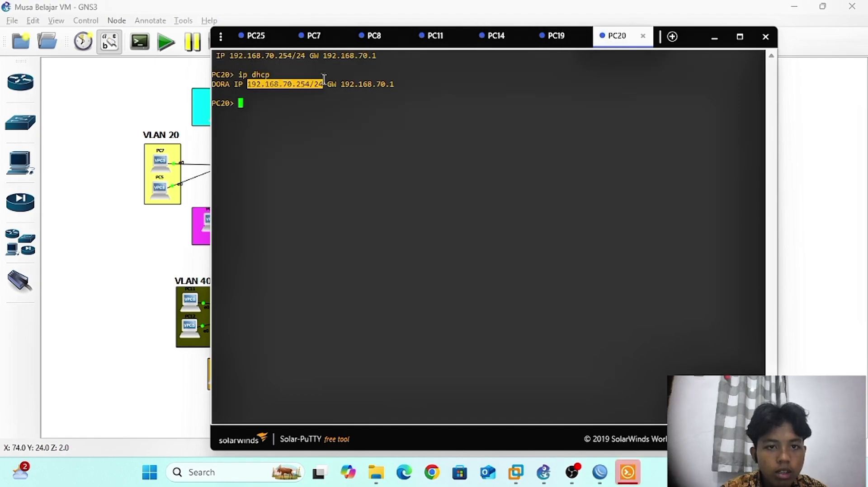
- Ping 8.8.8.8 from the PC25 console to test internet access, and dismiss the WhatsApp notification
{"action": "left_click", "coordinate": [302, 89]}
{"action": "left_click", "coordinate": [266, 39]}
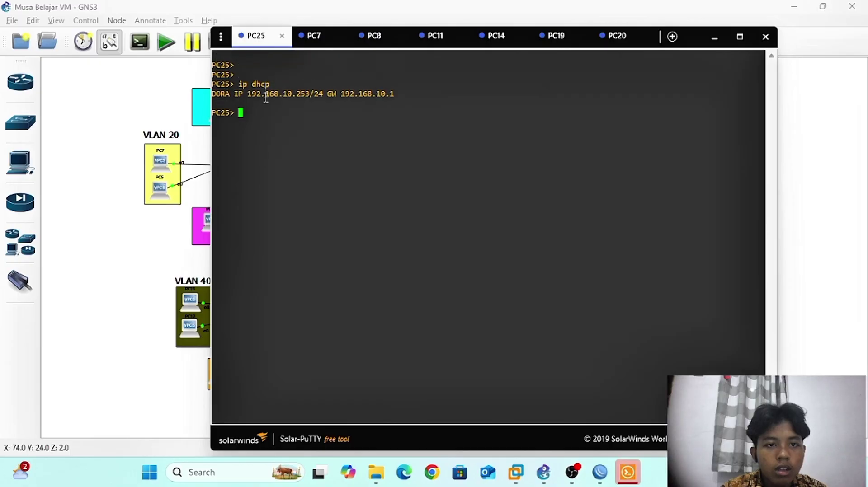
{"action": "type", "text": "ping "}
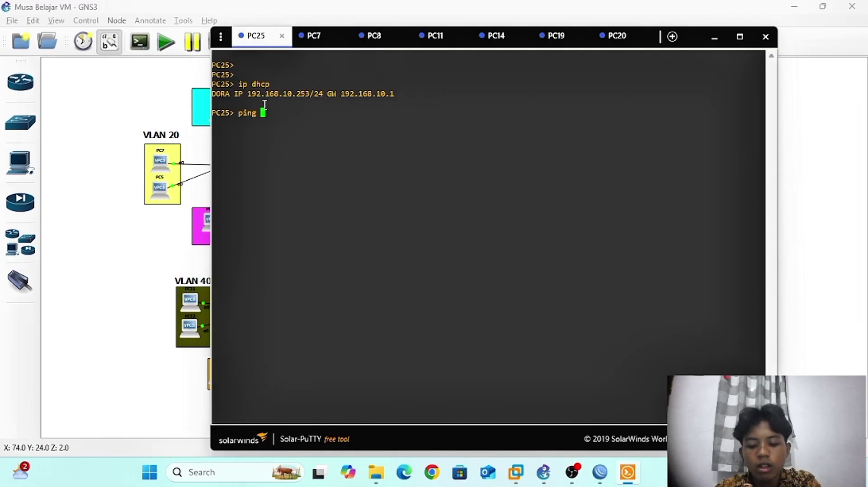
{"action": "type", "text": "8.8.8.8"}
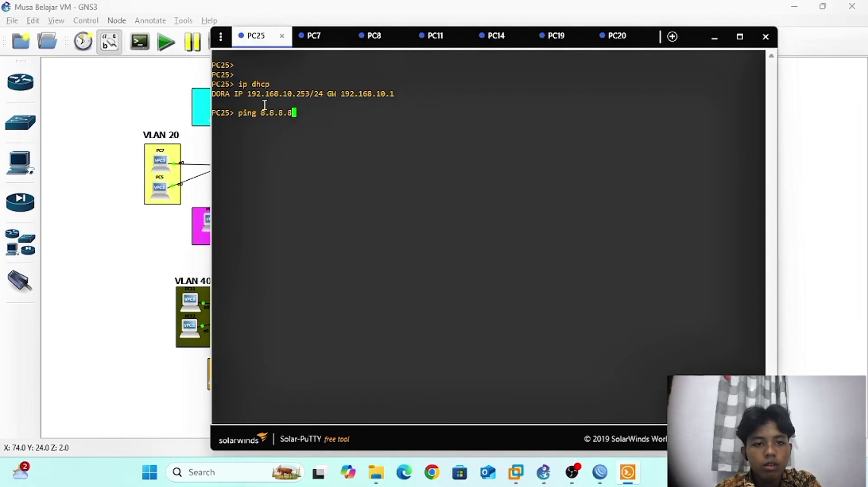
{"action": "key", "text": "Return"}
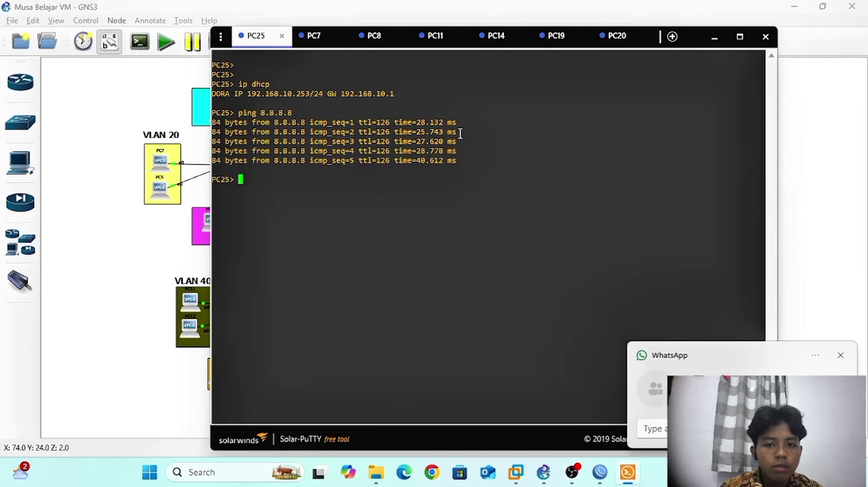
{"action": "left_click", "coordinate": [844, 358]}
- Ping the VLAN 20 host at 192.168.20.254 from PC25, stopping the ping after a few replies
{"action": "left_click", "coordinate": [183, 246]}
{"action": "key", "text": "alt+Tab"}
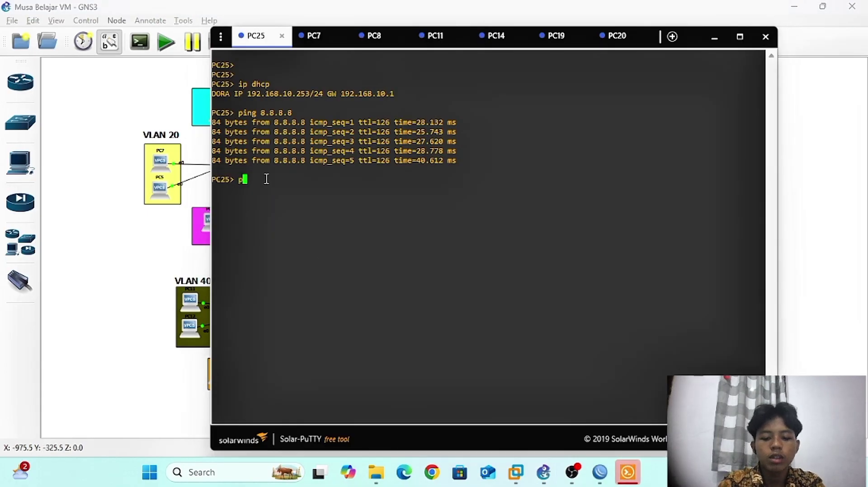
{"action": "type", "text": "ping 19"}
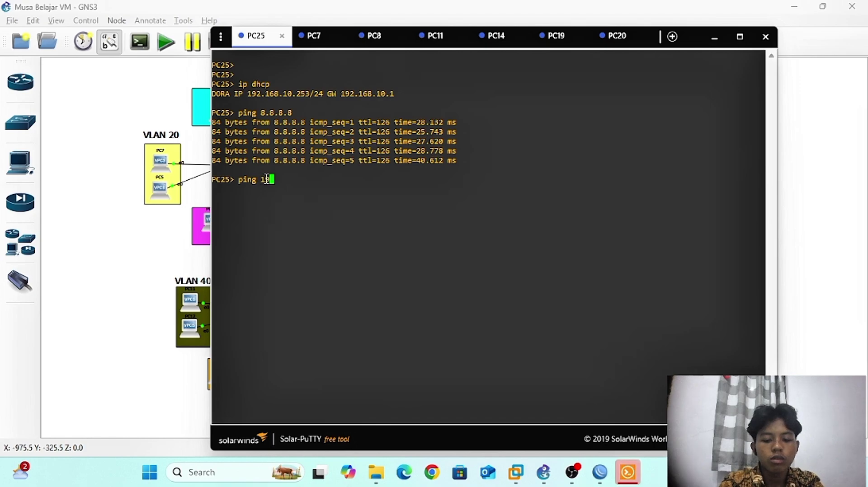
{"action": "type", "text": "2.1"}
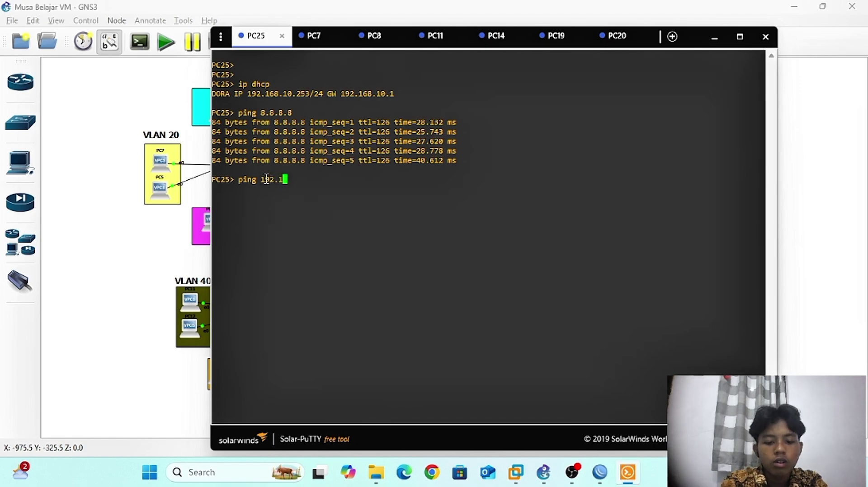
{"action": "type", "text": "68."}
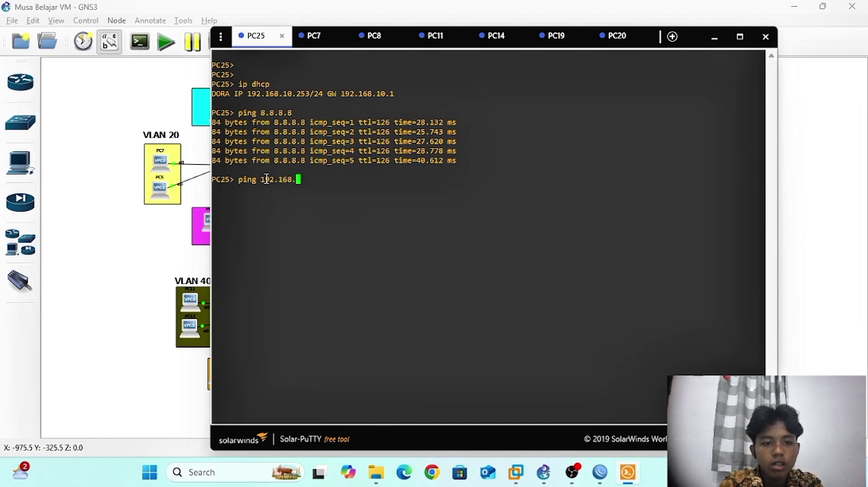
{"action": "type", "text": "20.2"}
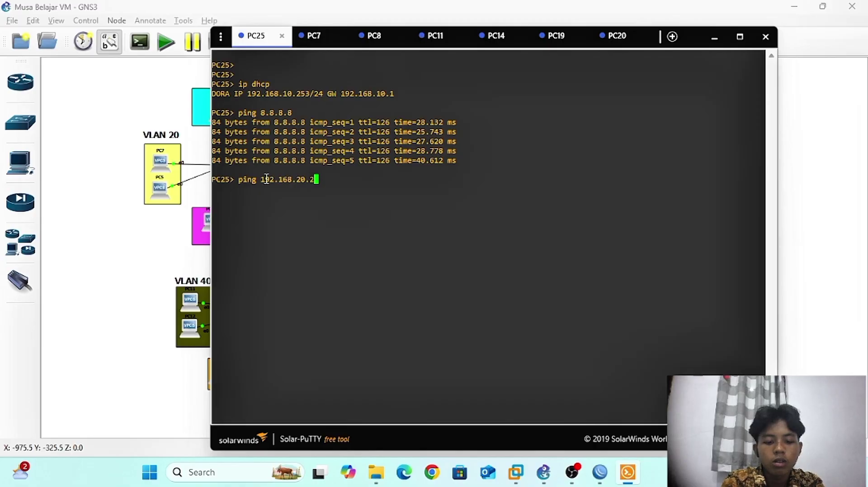
{"action": "type", "text": "54"}
{"action": "key", "text": "Return"}
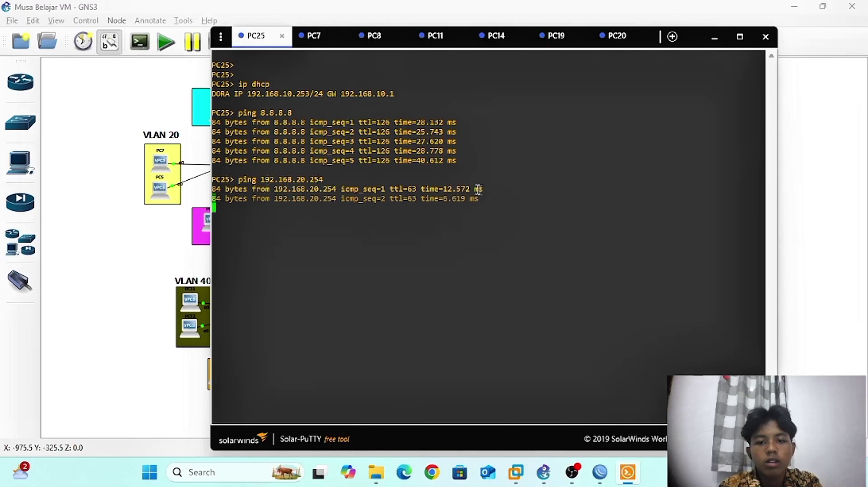
{"action": "key", "text": "ctrl+c"}
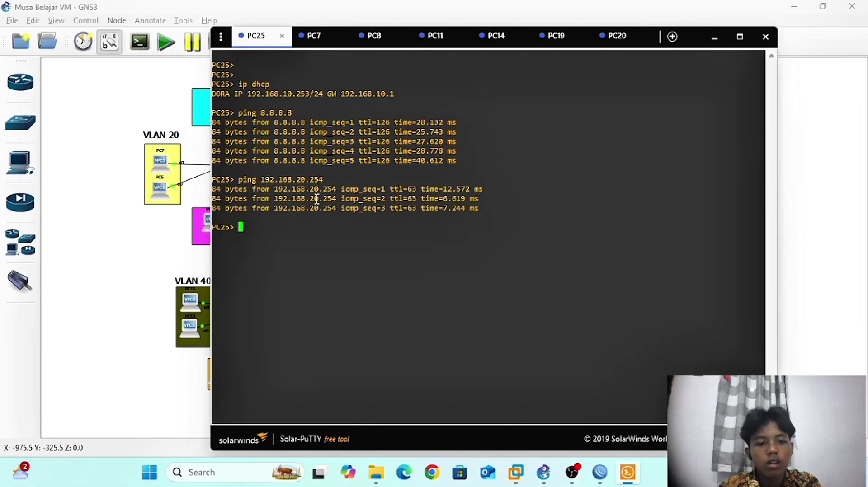
- Ping the VLAN 30 host at 192.168.30.254 from PC25
{"action": "key", "text": "Up"}
{"action": "key", "text": "BackSpace"}
{"action": "key", "text": "BackSpace"}
{"action": "key", "text": "BackSpace"}
{"action": "key", "text": "BackSpace"}
{"action": "key", "text": "BackSpace"}
{"action": "key", "text": "BackSpace"}
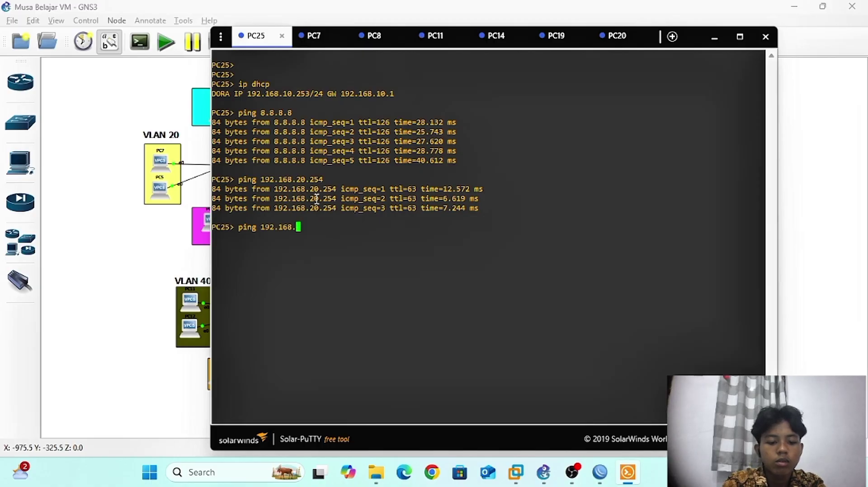
{"action": "type", "text": "30."}
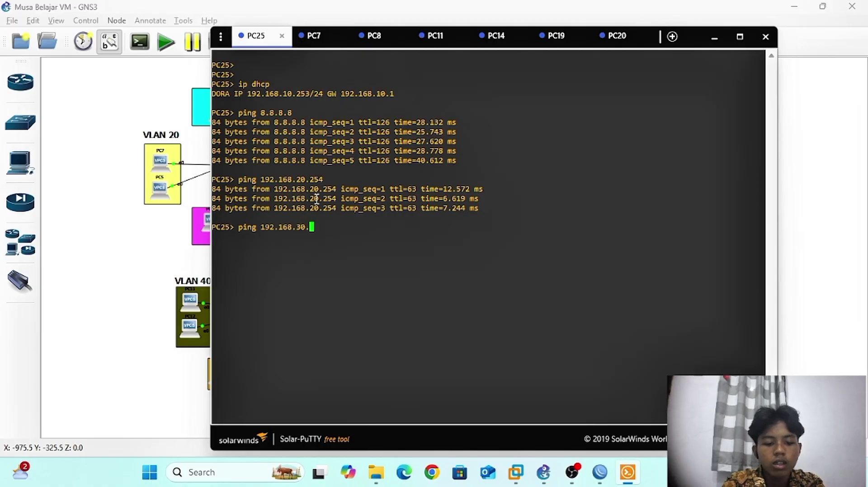
{"action": "type", "text": "254"}
{"action": "key", "text": "Return"}
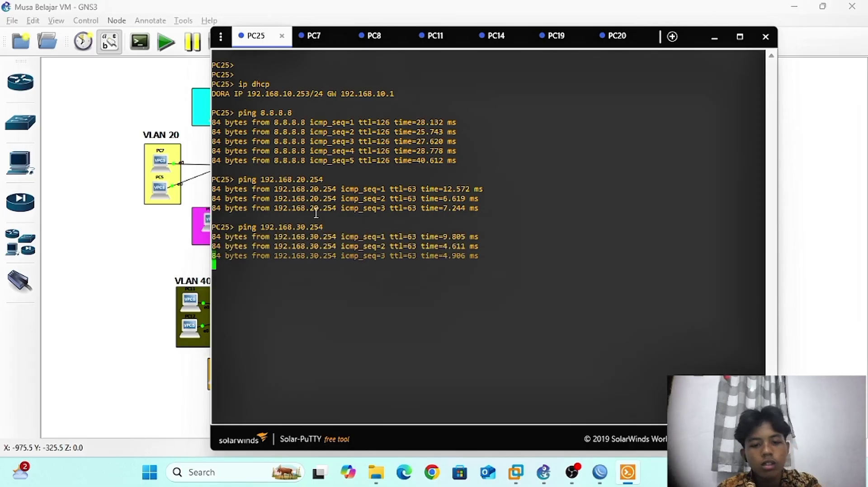
- Test PC25's connection to VLAN 40 by pinging 192.168.40.254
{"action": "key", "text": "Up"}
{"action": "key", "text": "Left"}
{"action": "key", "text": "Left"}
{"action": "key", "text": "Left"}
{"action": "key", "text": "Left"}
{"action": "key", "text": "Left"}
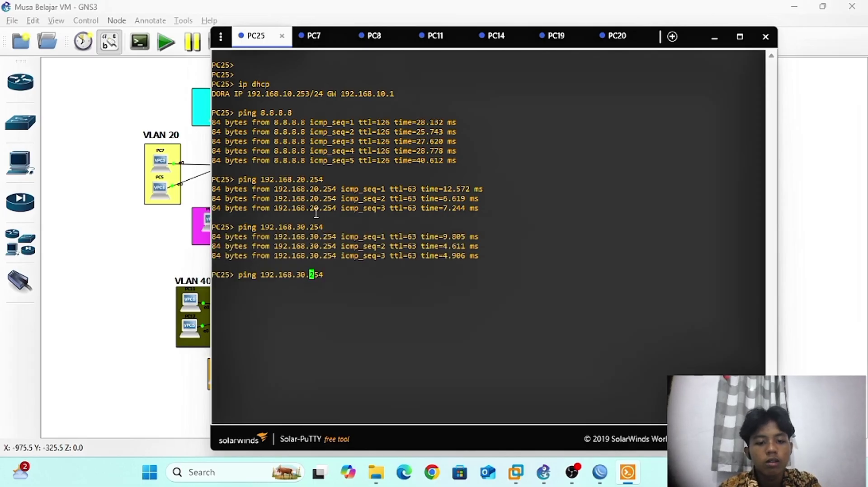
{"action": "key", "text": "BackSpace"}
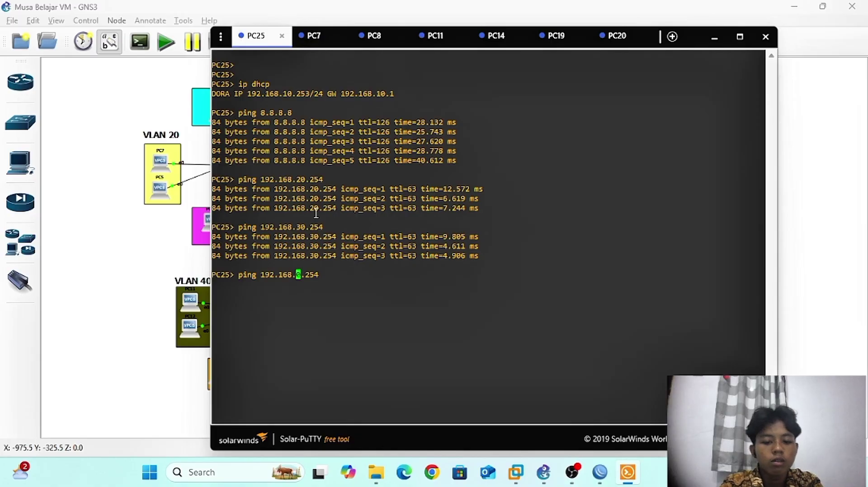
{"action": "type", "text": "4"}
{"action": "key", "text": "Return"}
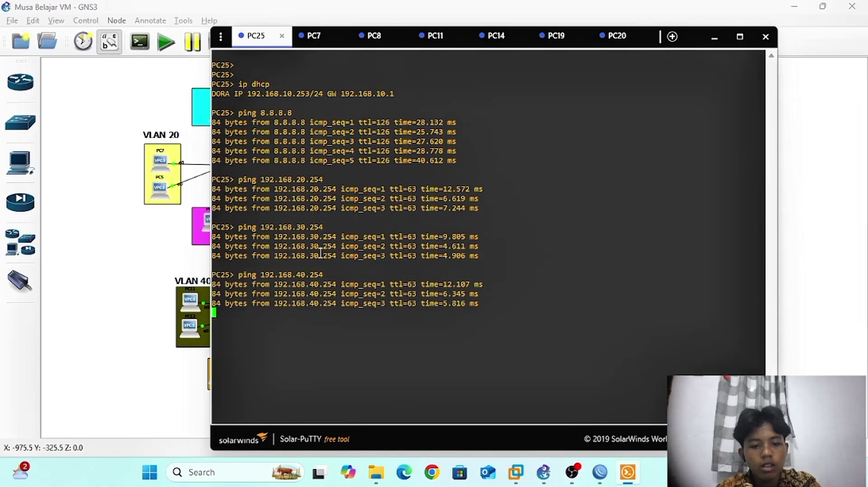
- Change the previous ping command's target to 192.168.50.254 and run it from PC25 to test VLAN 50
{"action": "key", "text": "Up"}
{"action": "key", "text": "Left"}
{"action": "key", "text": "Left"}
{"action": "key", "text": "Left"}
{"action": "key", "text": "Left"}
{"action": "key", "text": "Left"}
{"action": "key", "text": "Left"}
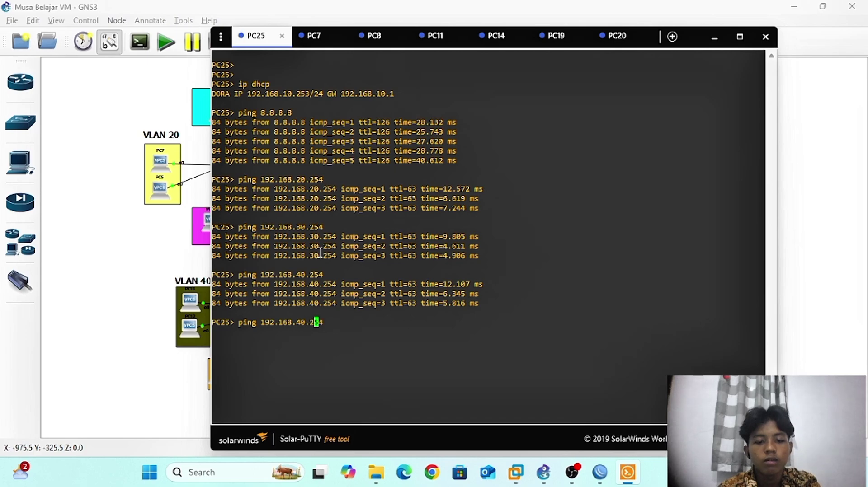
{"action": "key", "text": "Page_Down"}
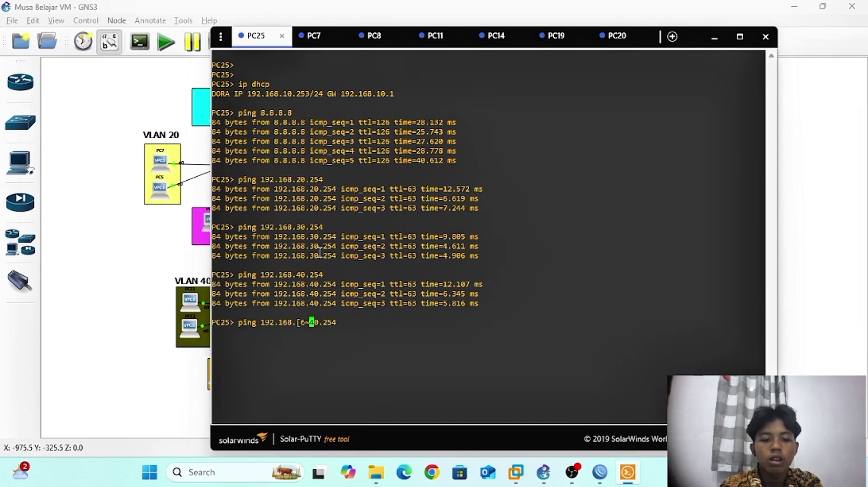
{"action": "key", "text": "BackSpace"}
{"action": "key", "text": "BackSpace"}
{"action": "key", "text": "BackSpace"}
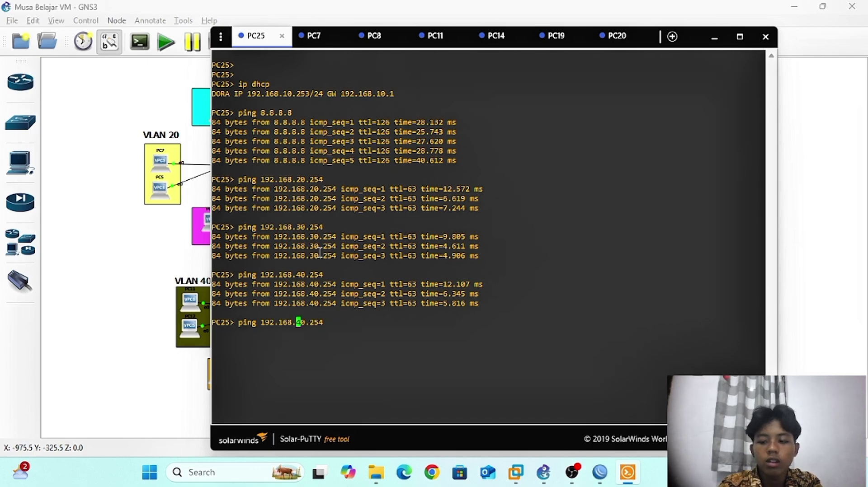
{"action": "key", "text": "Delete"}
{"action": "key", "text": "BackSpace"}
{"action": "key", "text": "BackSpace"}
{"action": "key", "text": "BackSpace"}
{"action": "key", "text": "BackSpace"}
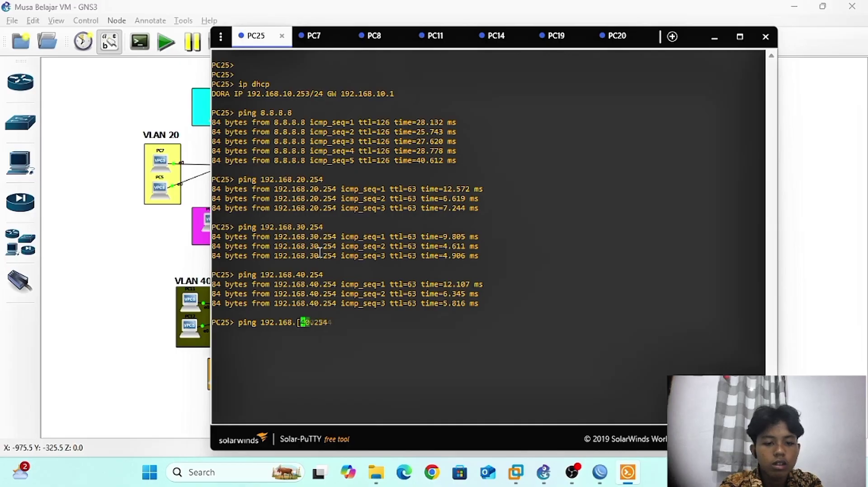
{"action": "type", "text": "."}
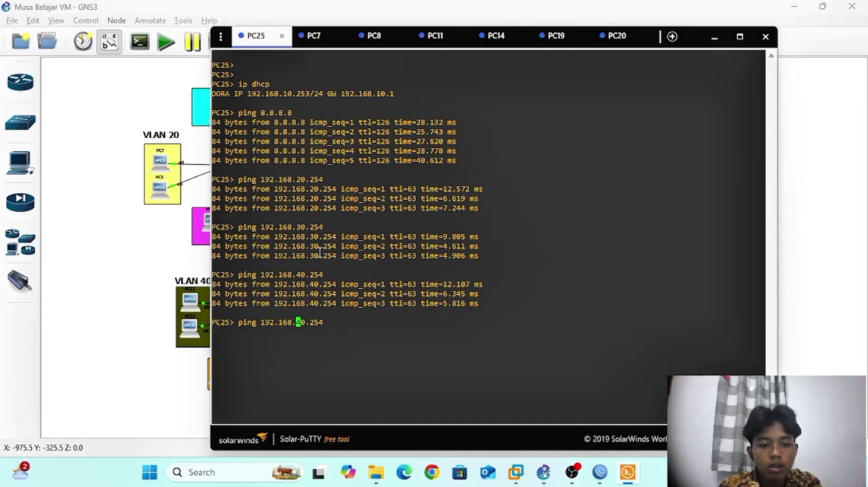
{"action": "key", "text": "Right"}
{"action": "key", "text": "BackSpace"}
{"action": "type", "text": "5"}
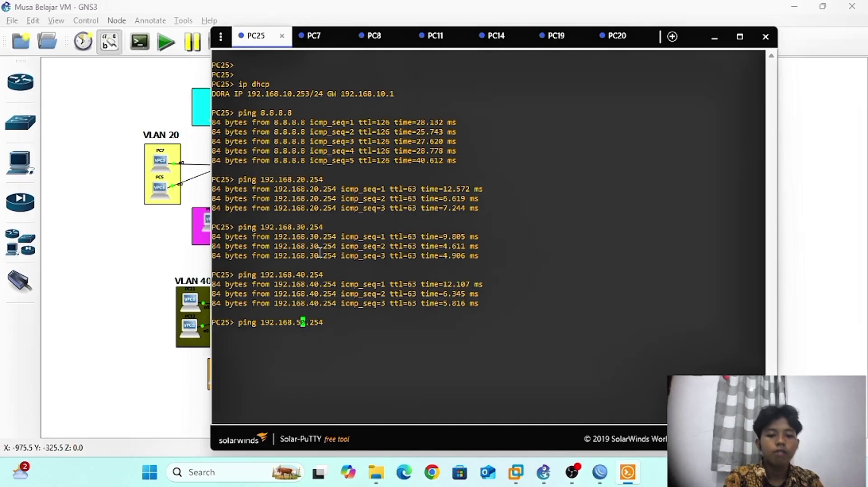
{"action": "key", "text": "Return"}
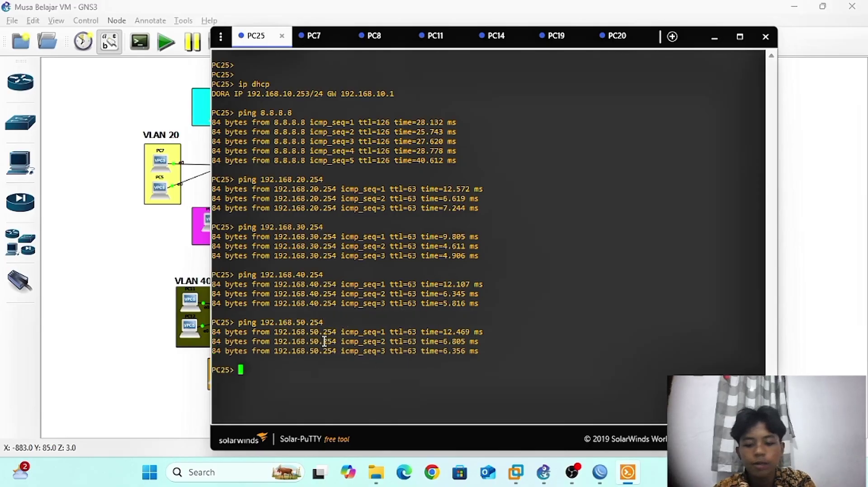
- Rerun the ping from PC25 with the VLAN 60 address 192.168.60.254 as its target
{"action": "key", "text": "Up"}
{"action": "key", "text": "Left"}
{"action": "key", "text": "Left"}
{"action": "key", "text": "Left"}
{"action": "key", "text": "Left"}
{"action": "key", "text": "Left"}
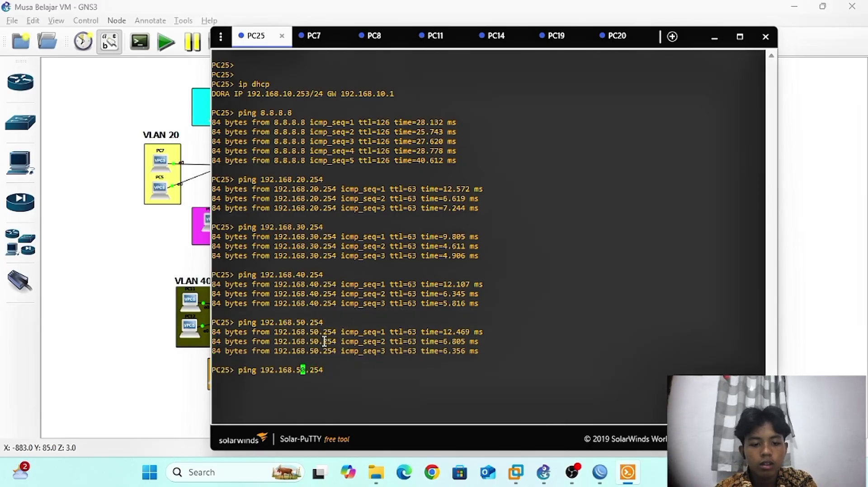
{"action": "key", "text": "BackSpace"}
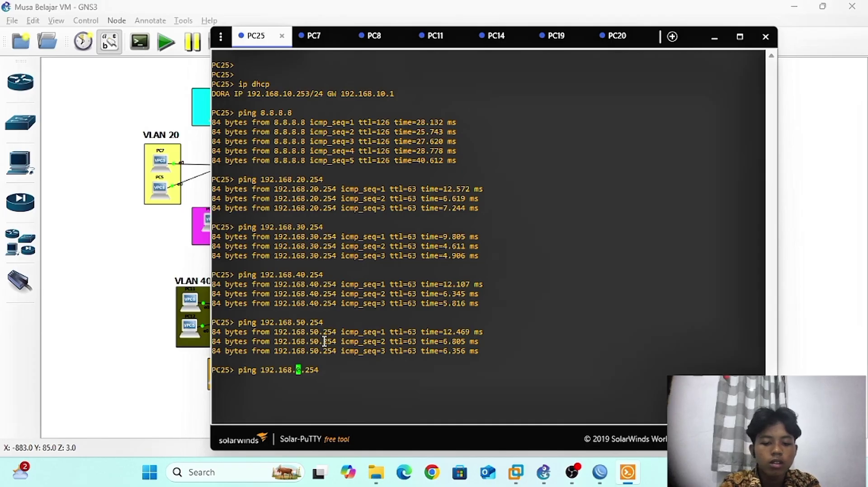
{"action": "type", "text": "6"}
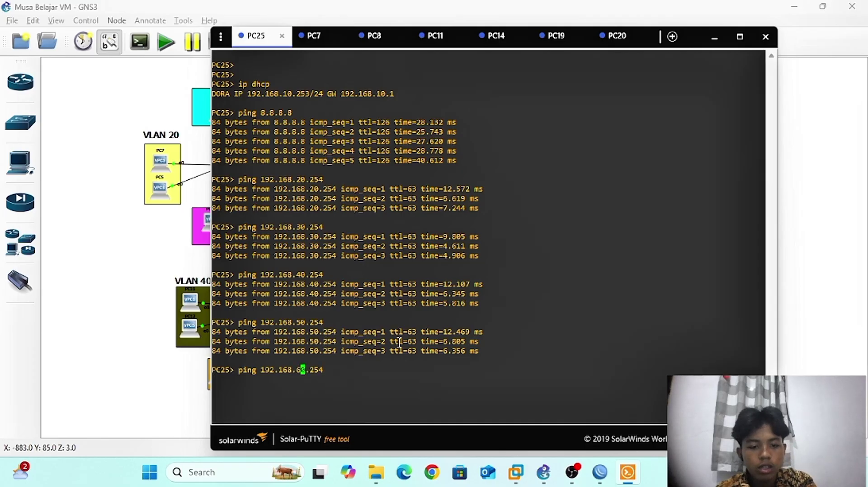
{"action": "key", "text": "Return"}
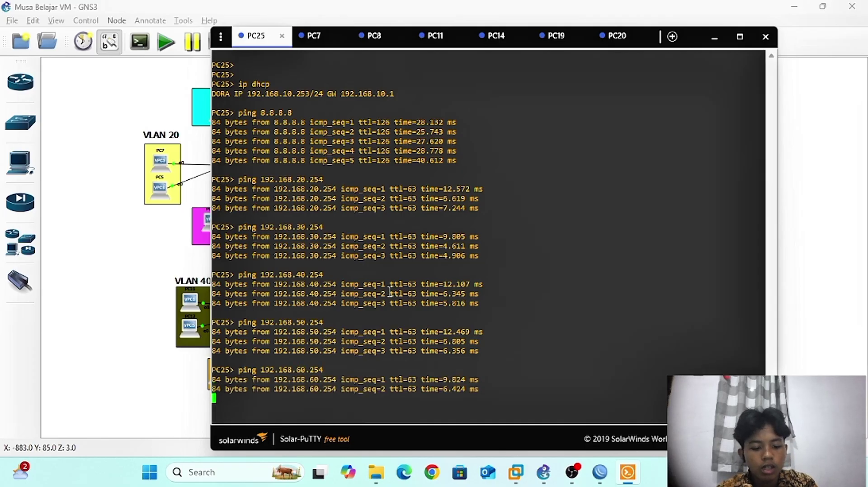
- Test PC25's connection to VLAN 70 by pinging 192.168.70.254
{"action": "key", "text": "Up"}
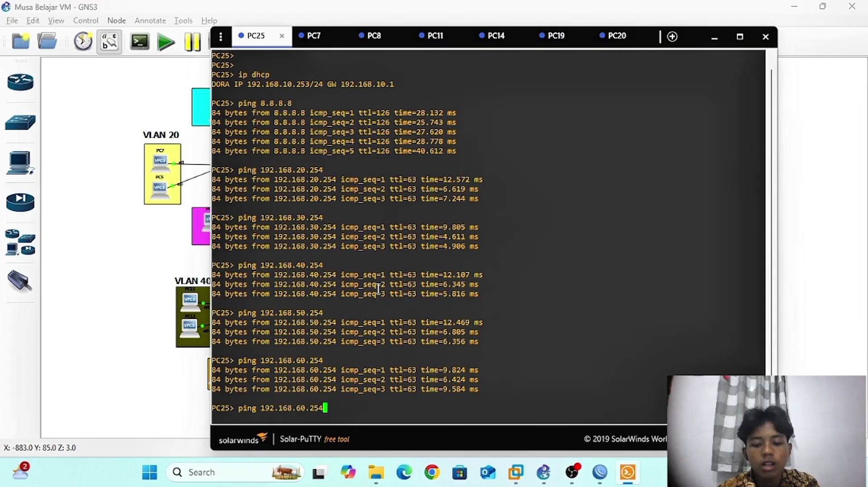
{"action": "key", "text": "Left"}
{"action": "key", "text": "Left"}
{"action": "key", "text": "Left"}
{"action": "key", "text": "Left"}
{"action": "key", "text": "Left"}
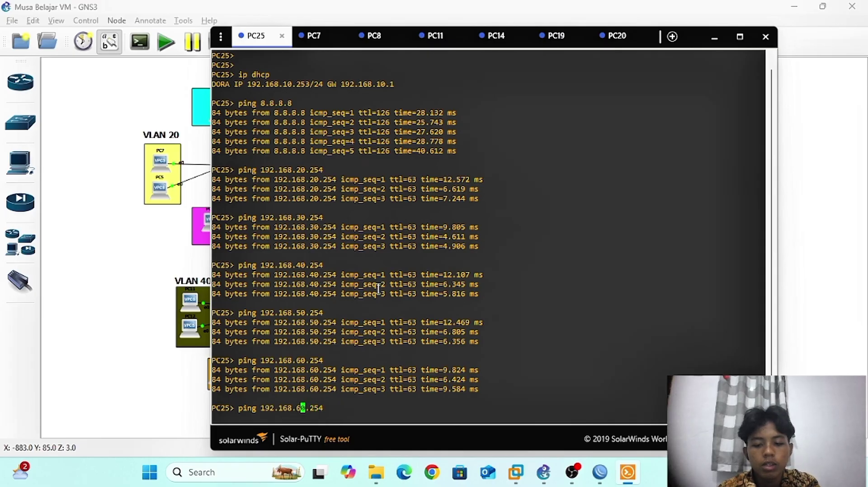
{"action": "key", "text": "BackSpace"}
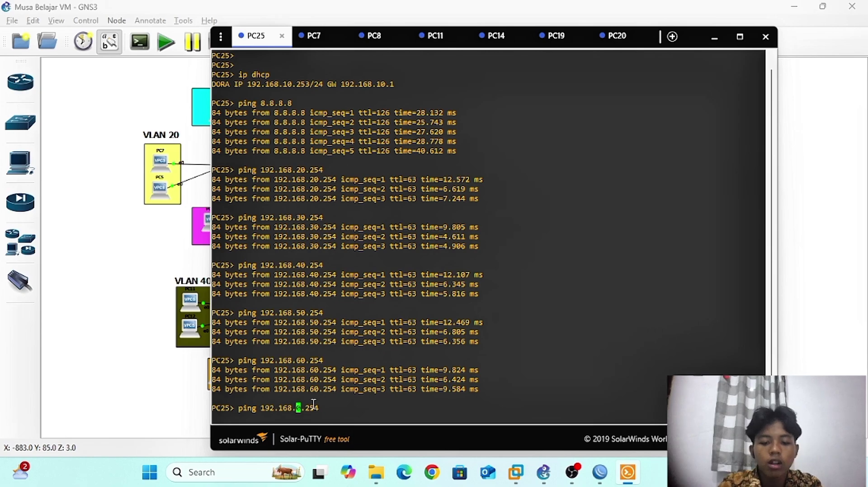
{"action": "type", "text": "7"}
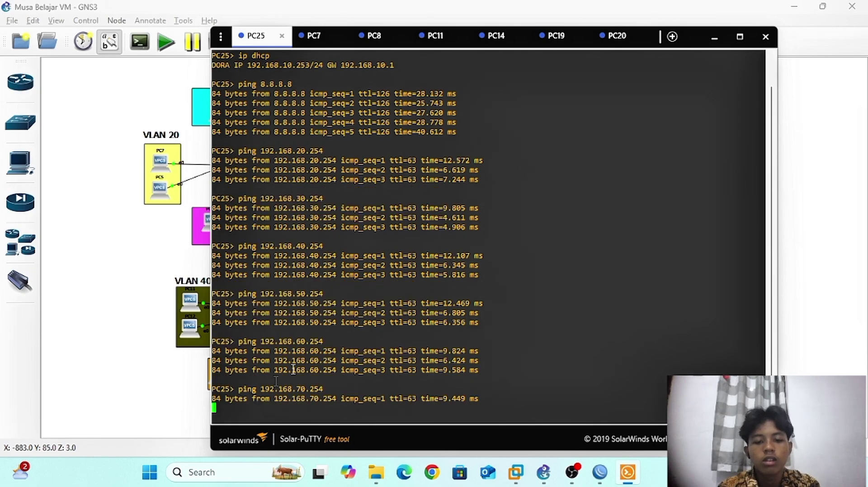